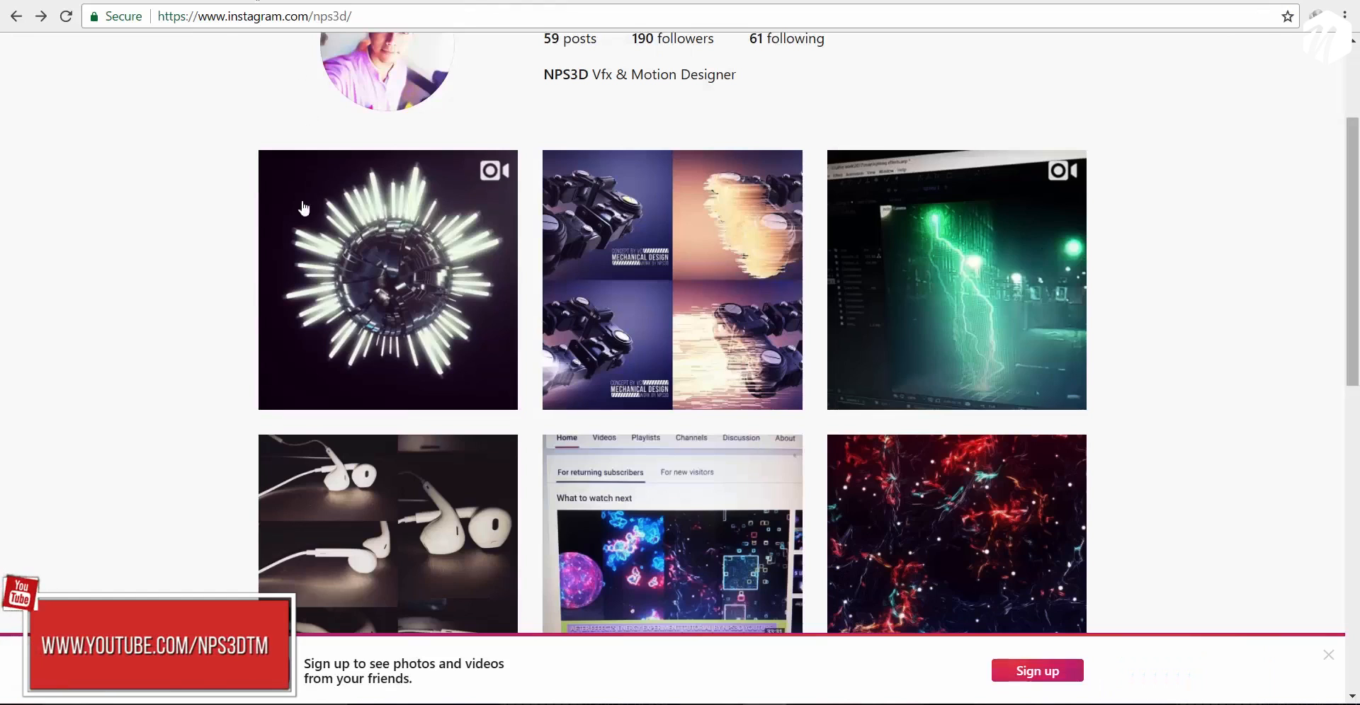
Open the glowing spiked sphere post on the nps3d Instagram profile and play its video.
left_click(359, 245)
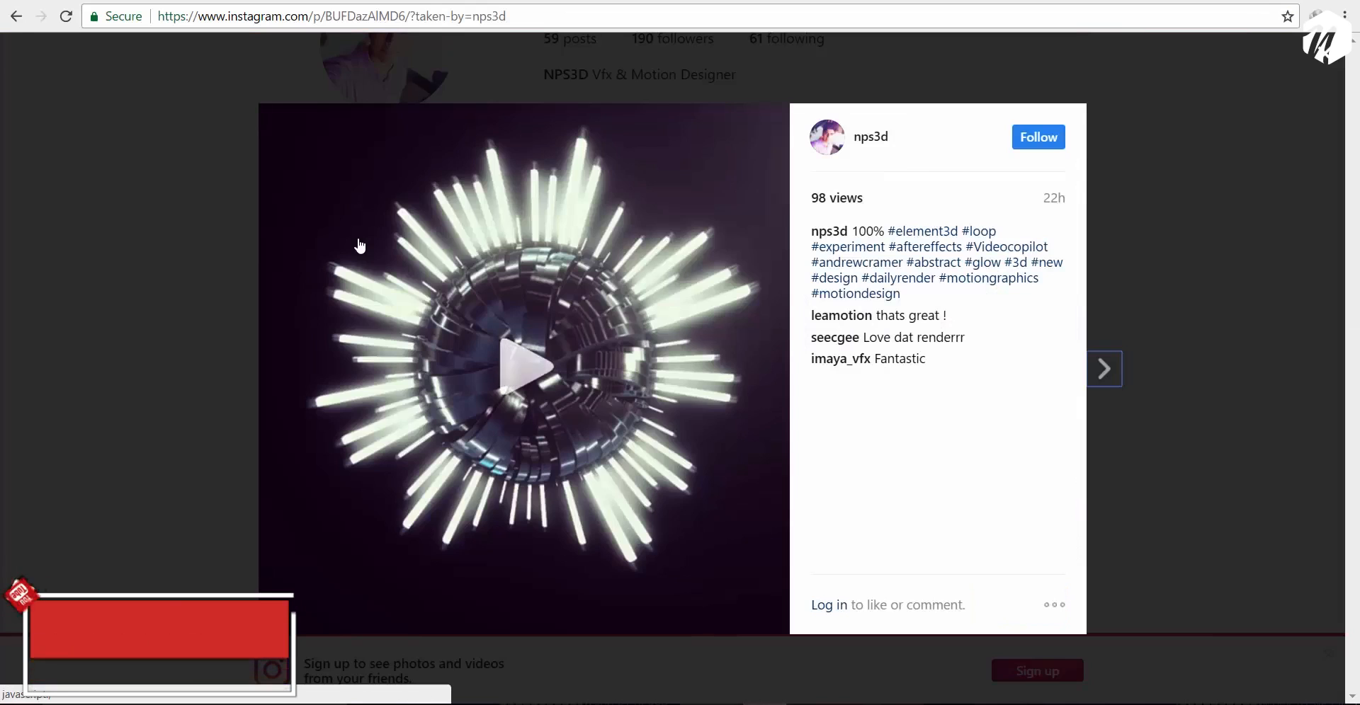
left_click(529, 364)
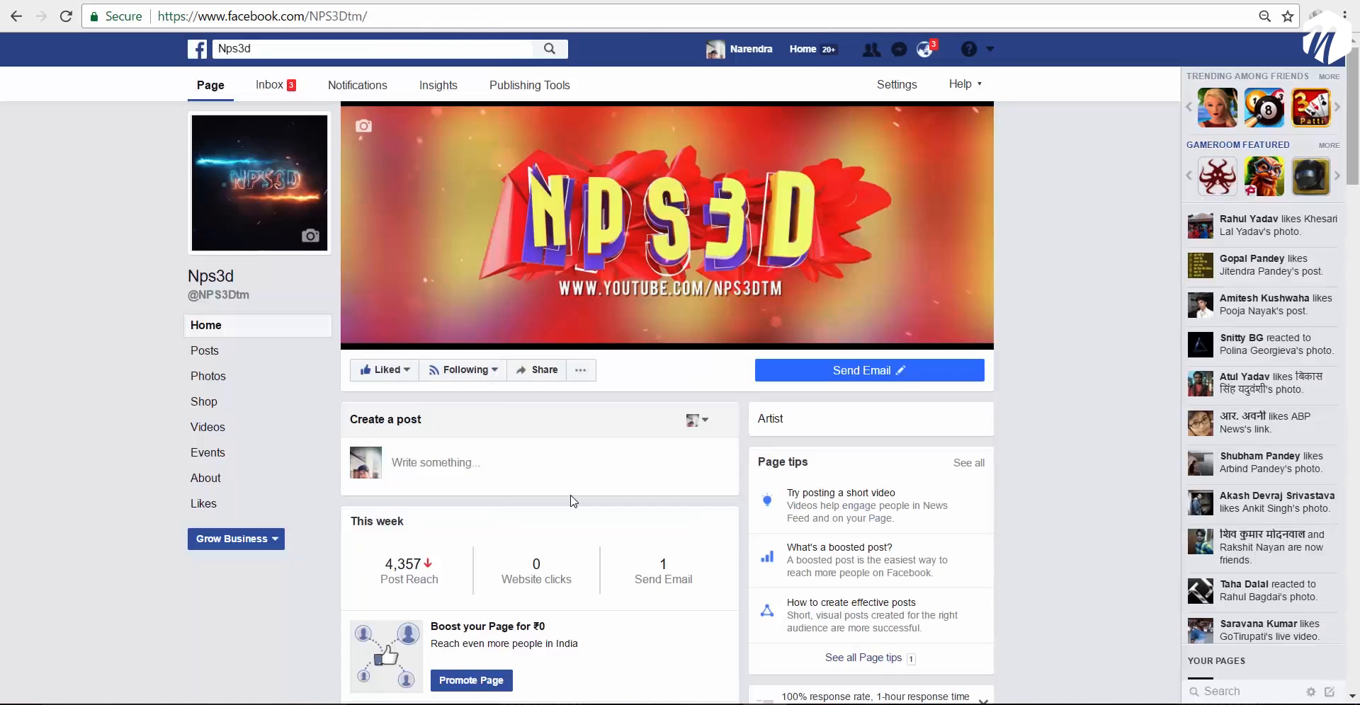
scroll(565, 484, "down", 10)
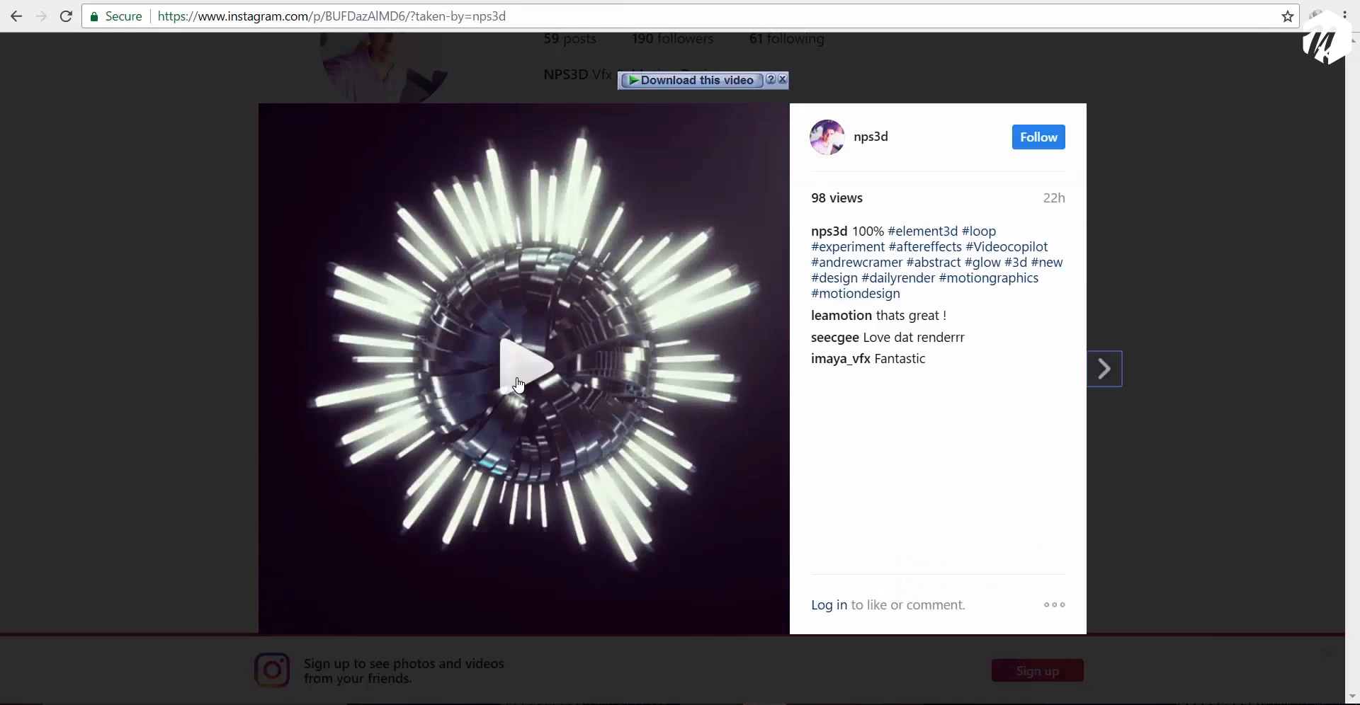
left_click(518, 385)
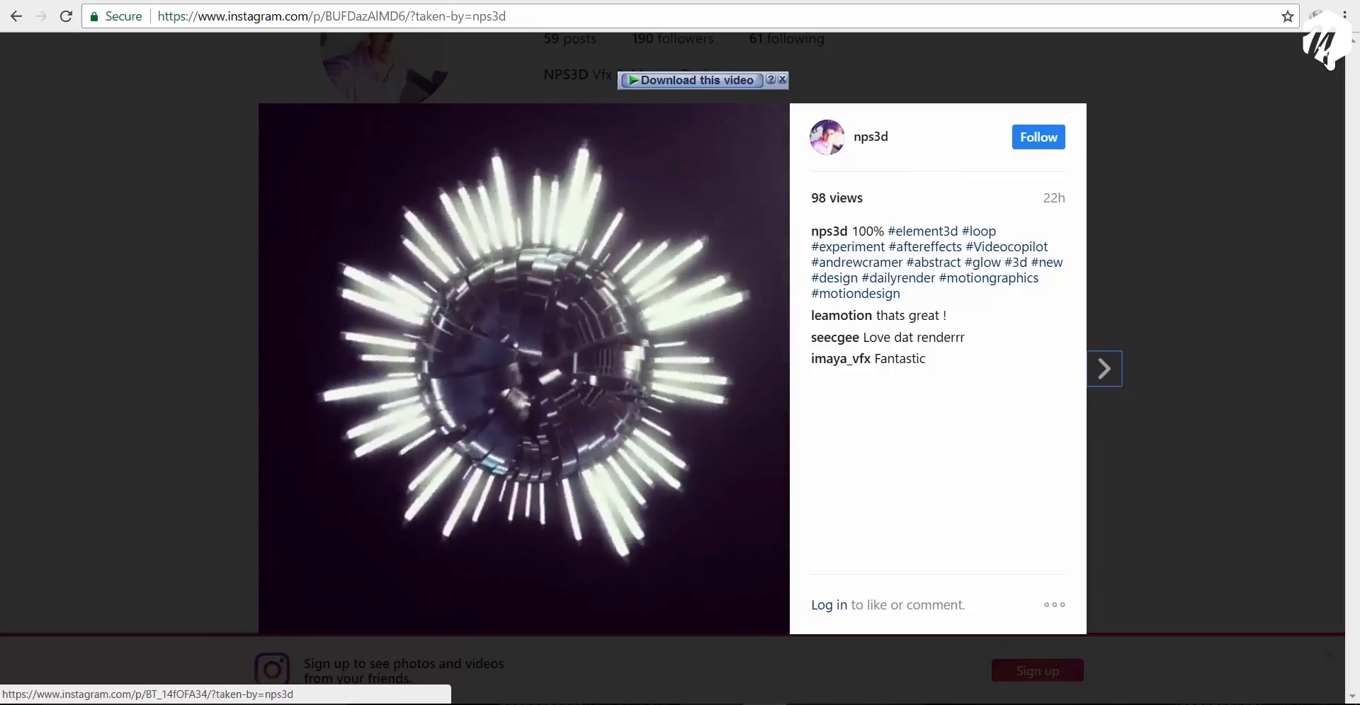
Close the sphere post and look through the other posts on the nps3d Instagram profile.
left_click(1325, 56)
scroll(748, 254, "up", 2)
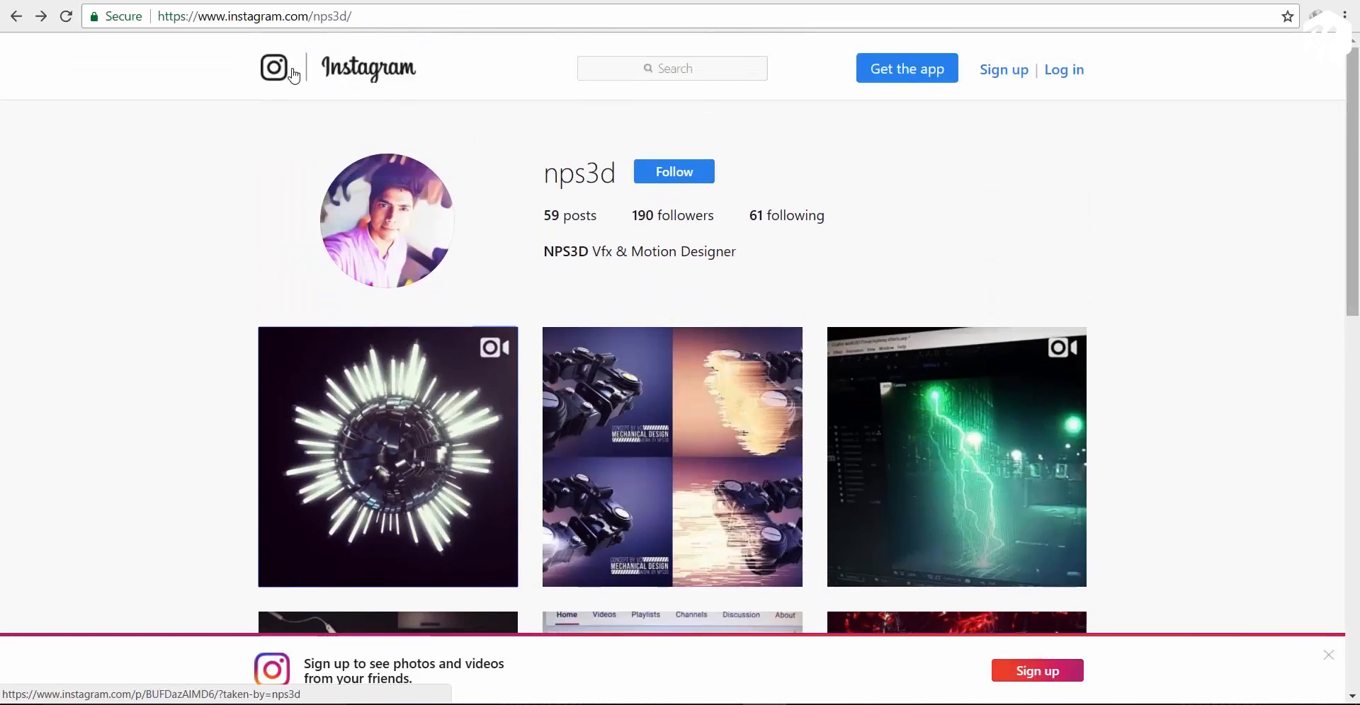
scroll(587, 160, "down", 3)
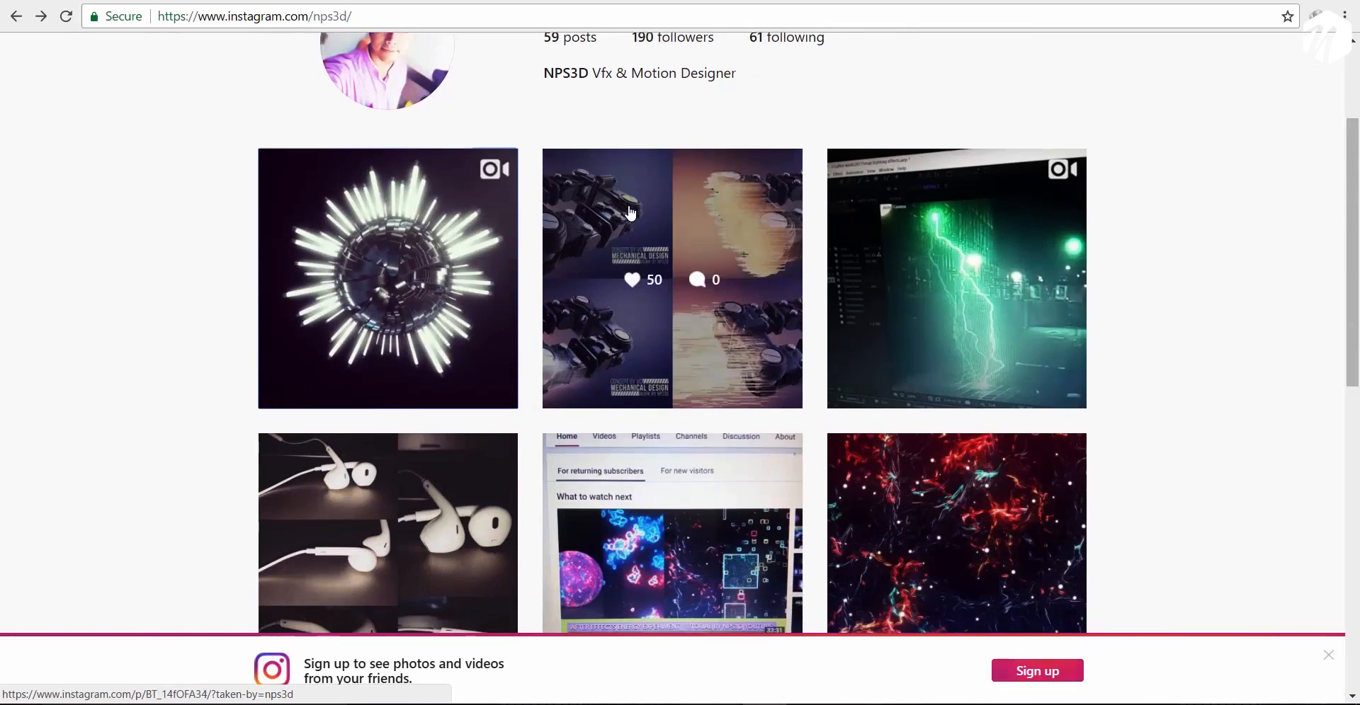
scroll(630, 211, "down", 3)
scroll(629, 212, "up", 1)
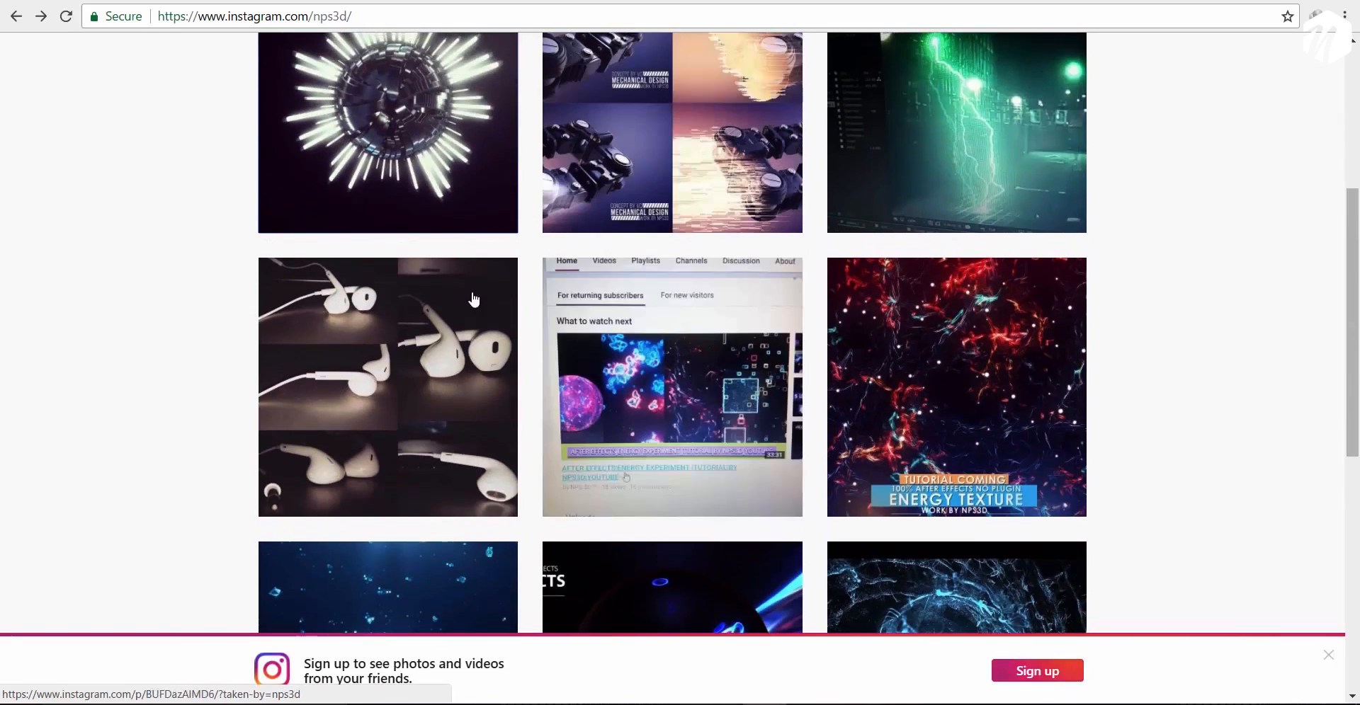
scroll(658, 219, "up", 1)
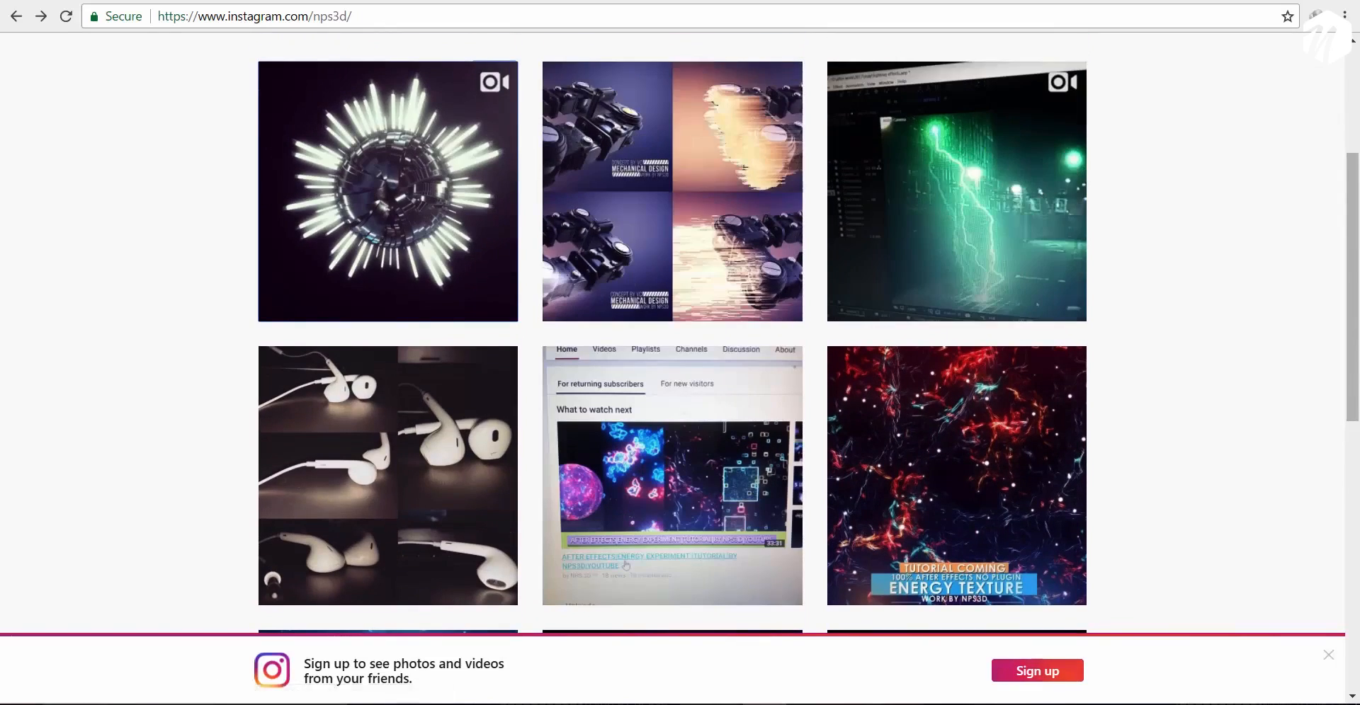
Switch to the Nps3d Facebook page and look through its photos, videos and posts.
left_click(942, 2)
scroll(586, 238, "down", 3)
scroll(586, 238, "down", 3)
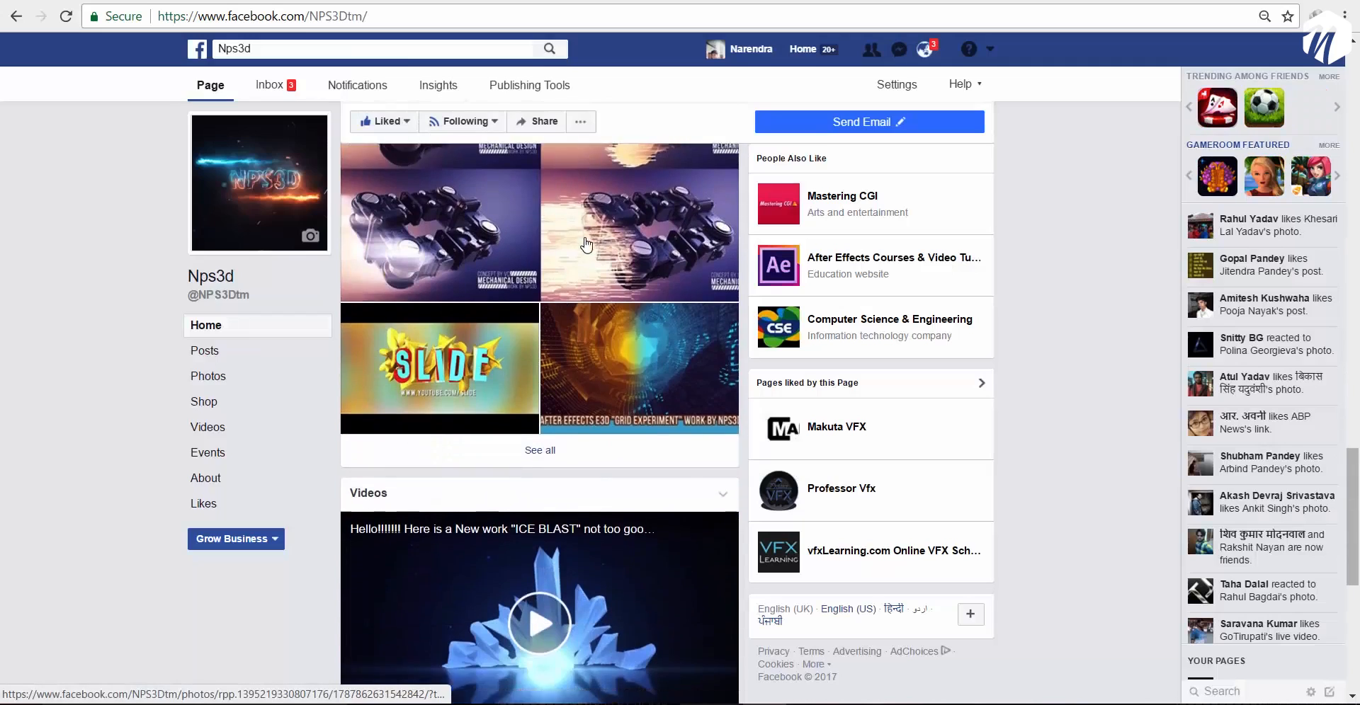
scroll(585, 241, "down", 2)
scroll(586, 243, "up", 10)
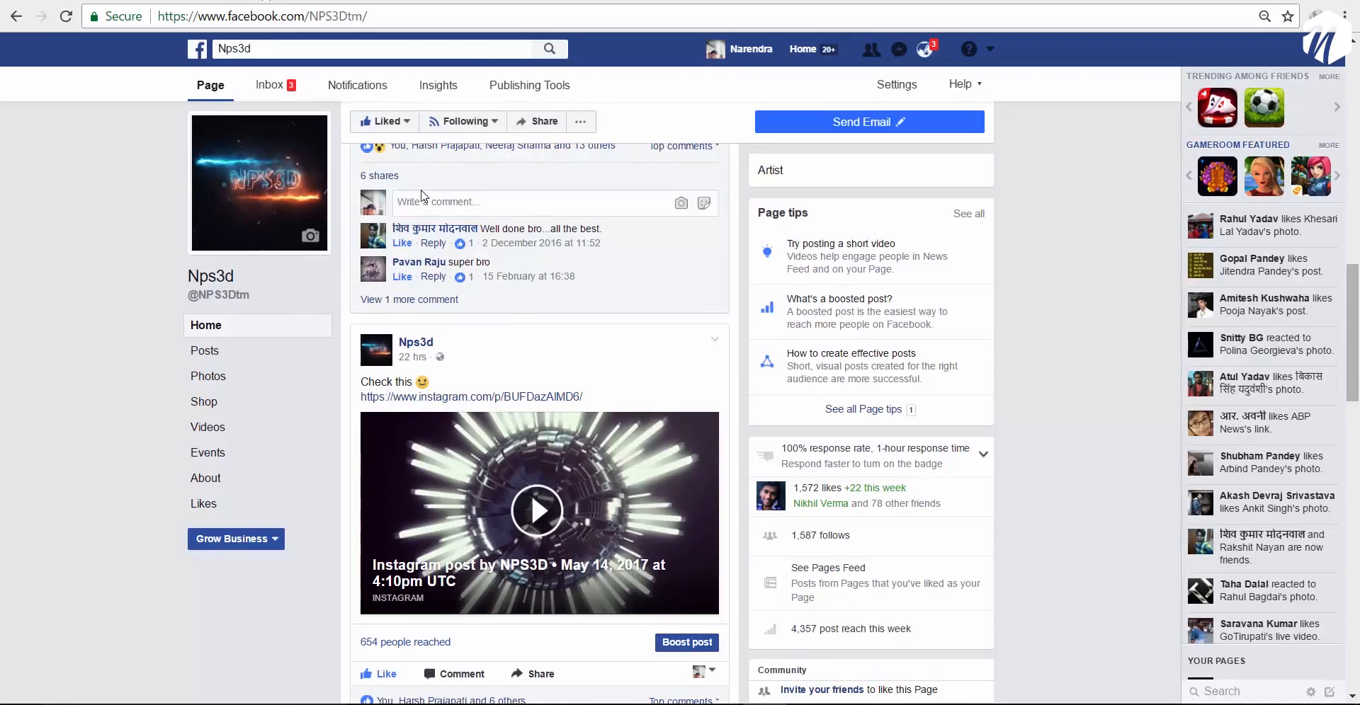
left_click(461, 121)
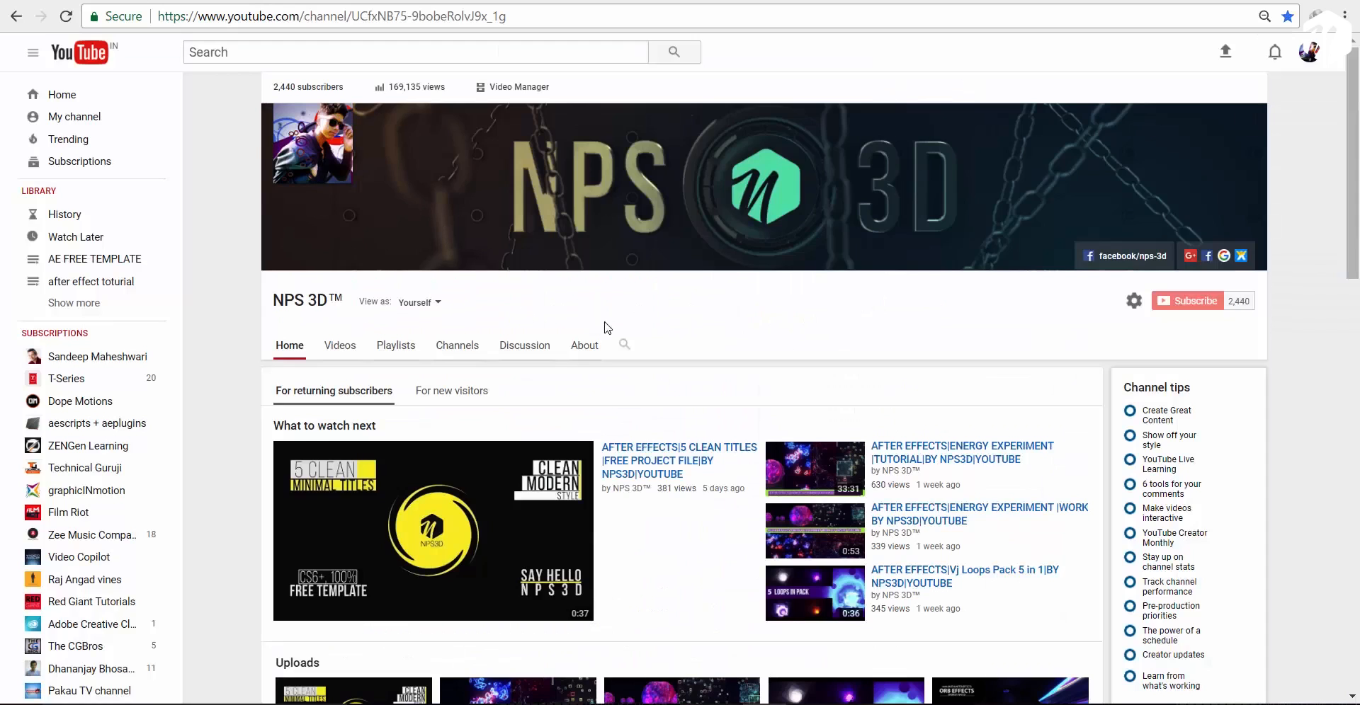
Look through the uploads, tutorials and work breakdowns on the NPS 3D YouTube channel.
scroll(588, 340, "down", 5)
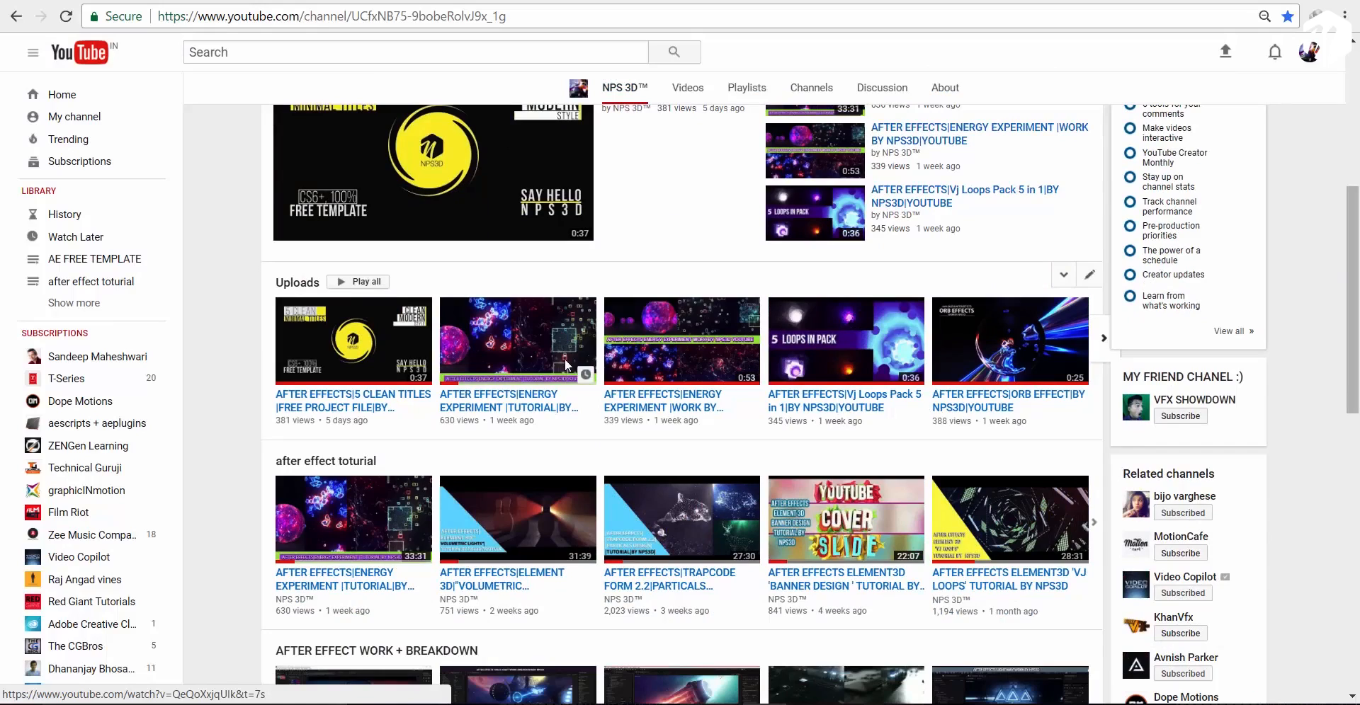
scroll(573, 367, "up", 4)
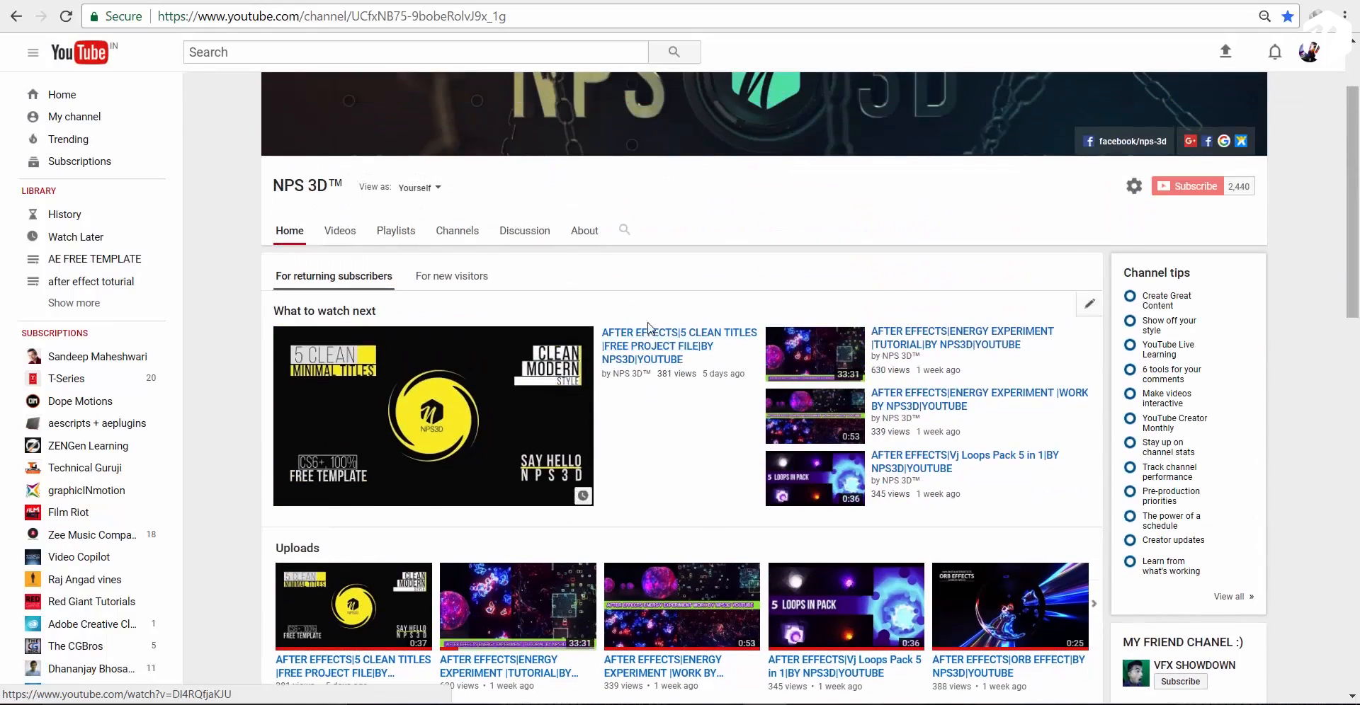
scroll(664, 369, "down", 11)
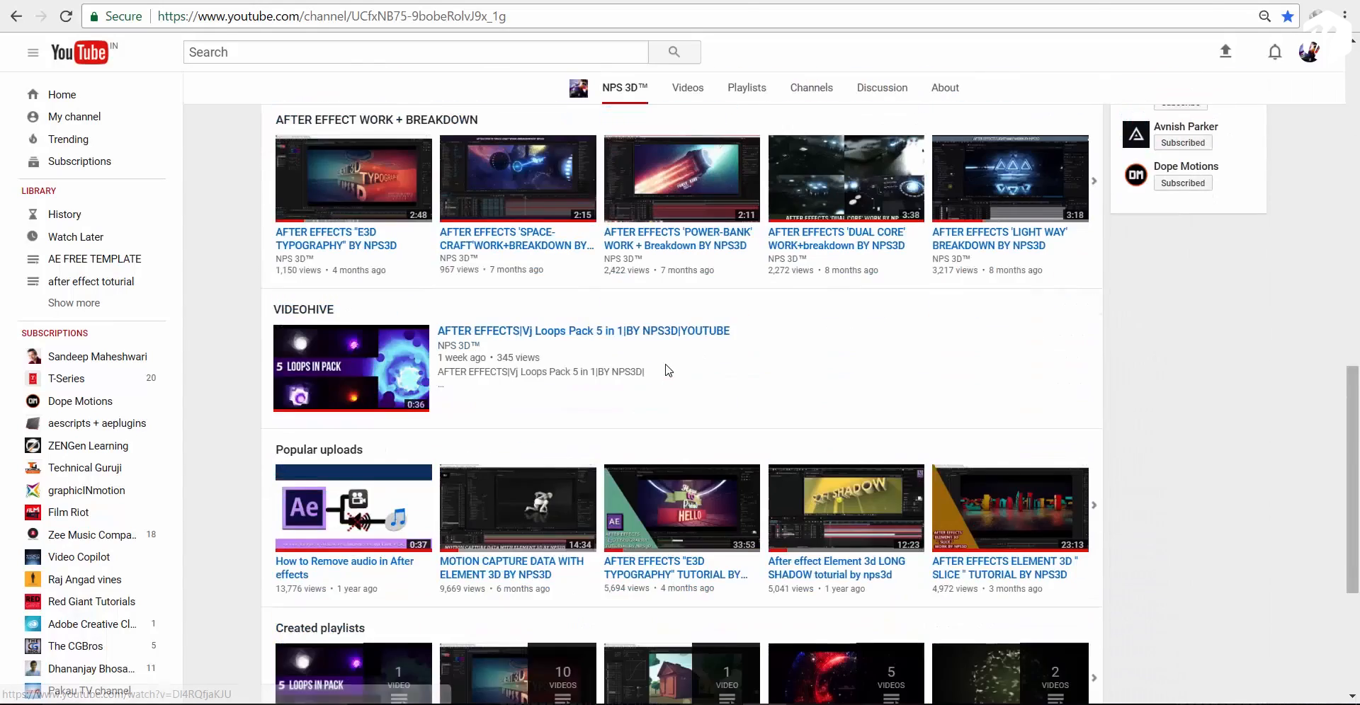
scroll(667, 369, "up", 5)
scroll(665, 368, "up", 3)
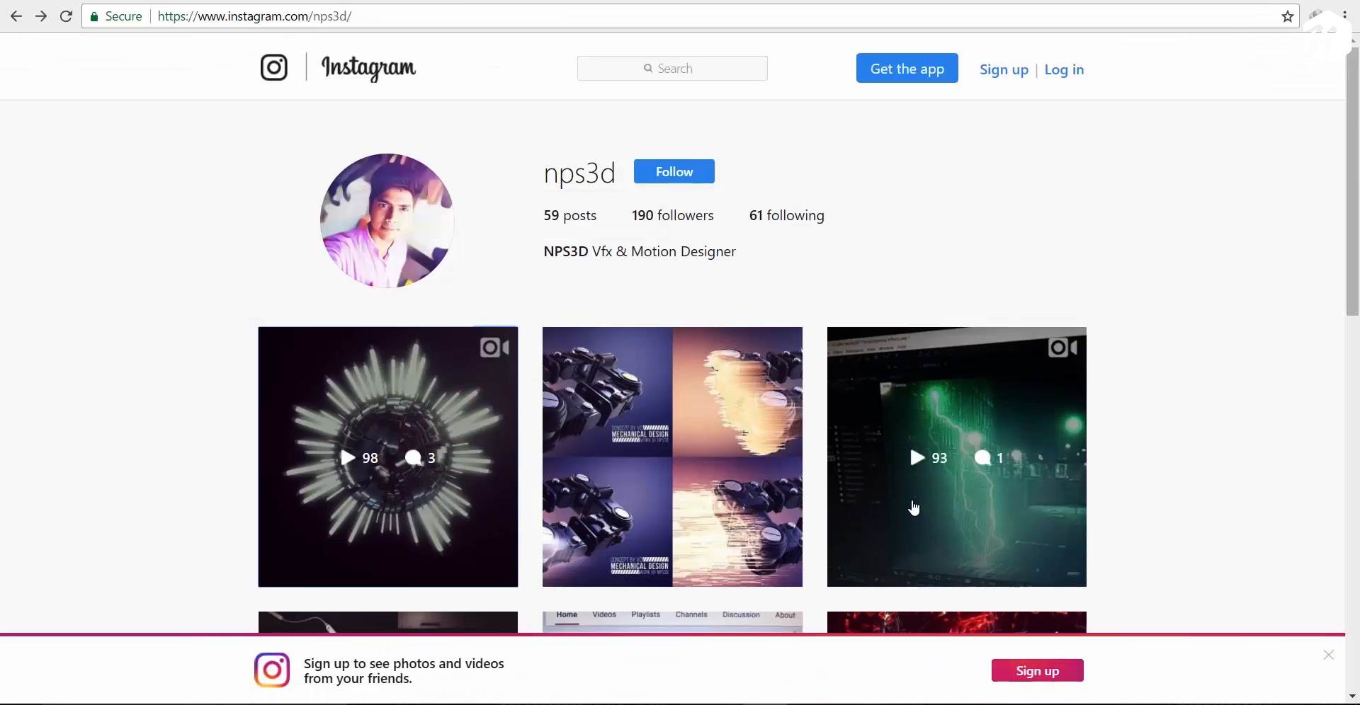
View the green lightning video post on the nps3d Instagram profile, then close it.
scroll(913, 489, "down", 3)
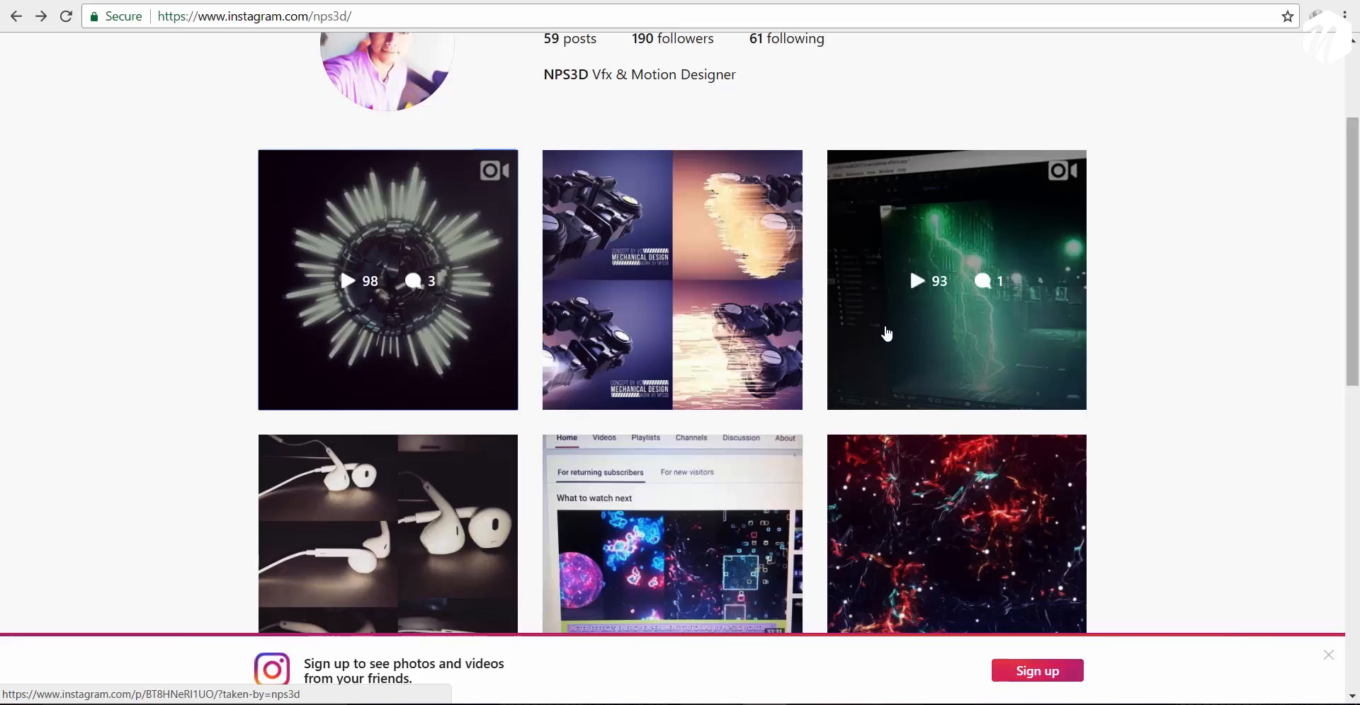
left_click(885, 325)
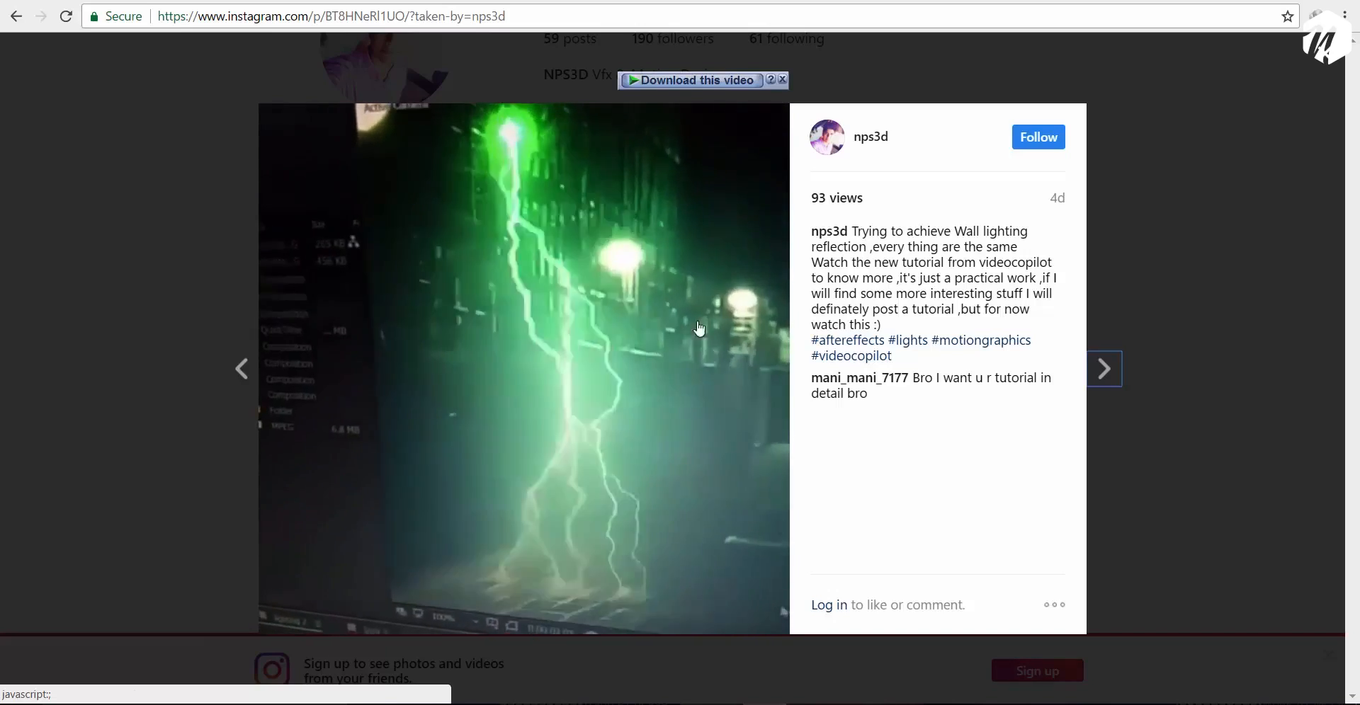
left_click(1329, 68)
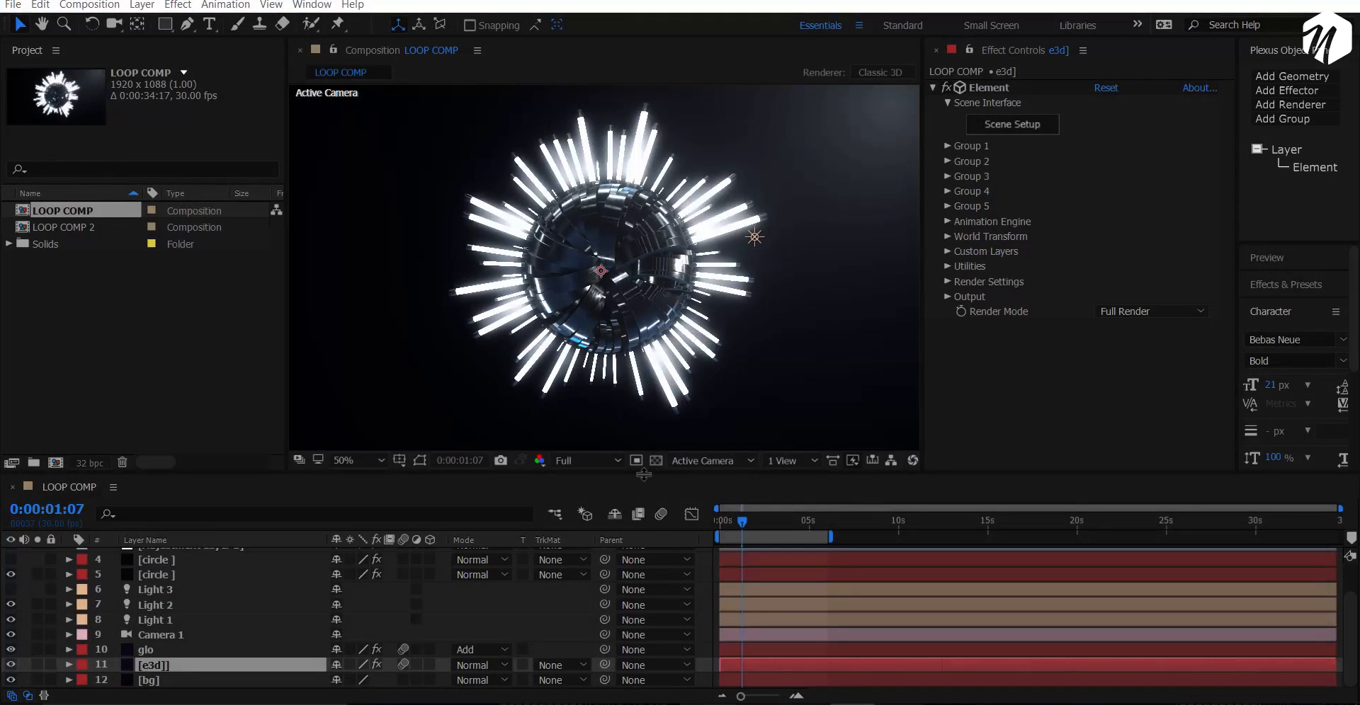
In After Effects, create a new 1920 x 1080 px composition with a duration of 10 seconds.
left_click_drag(642, 473, 648, 492)
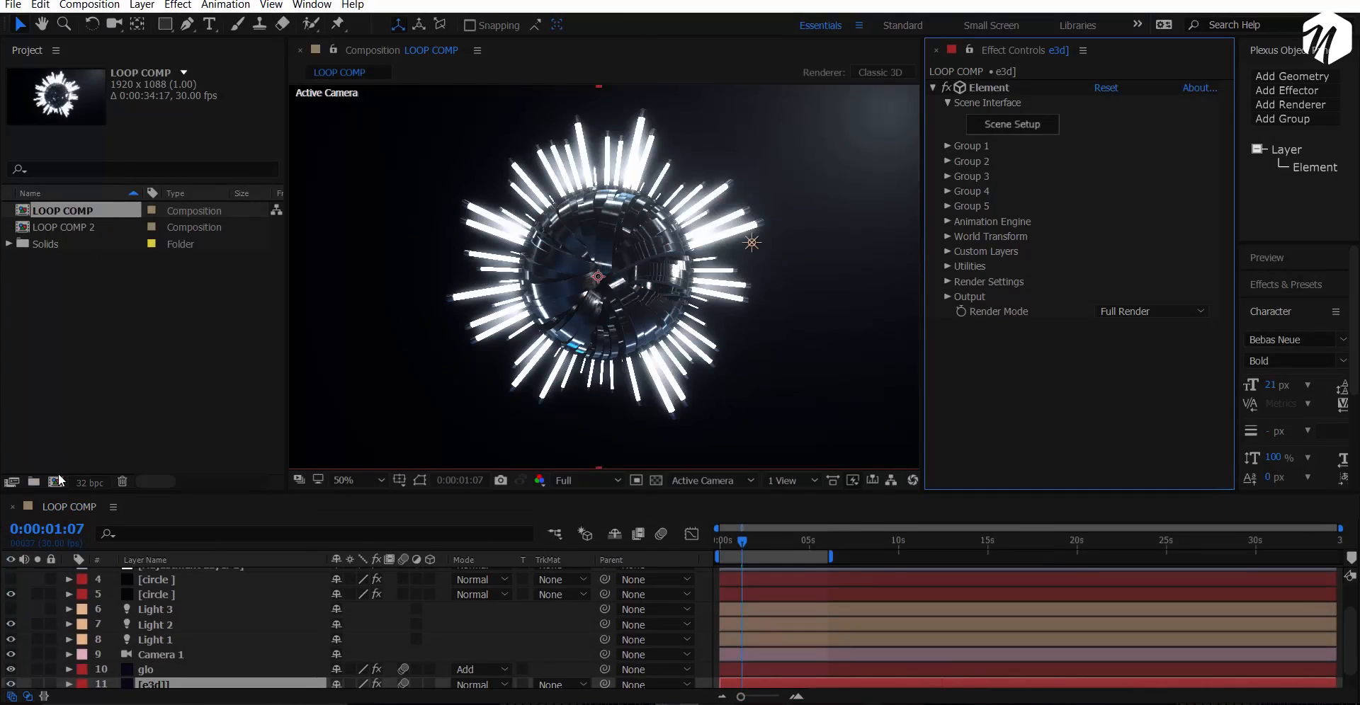
left_click(56, 481)
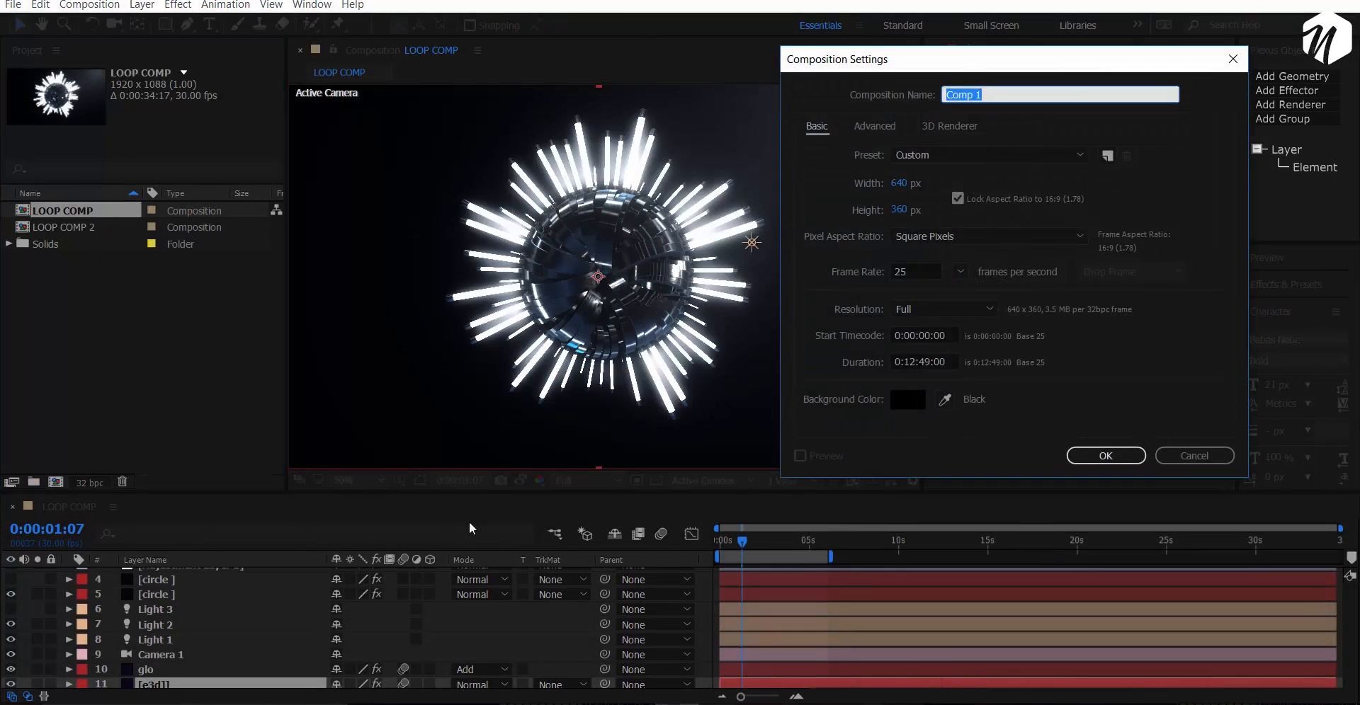
left_click(906, 184)
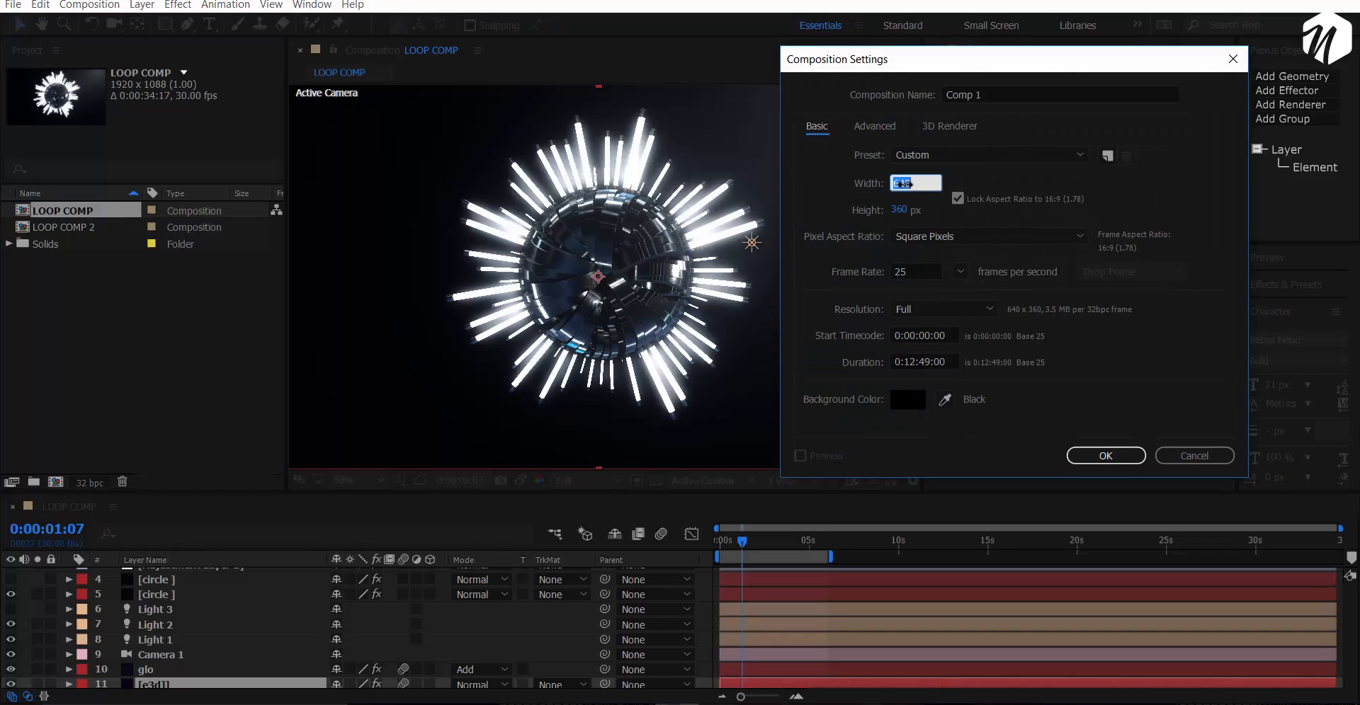
type("1920")
key("Tab")
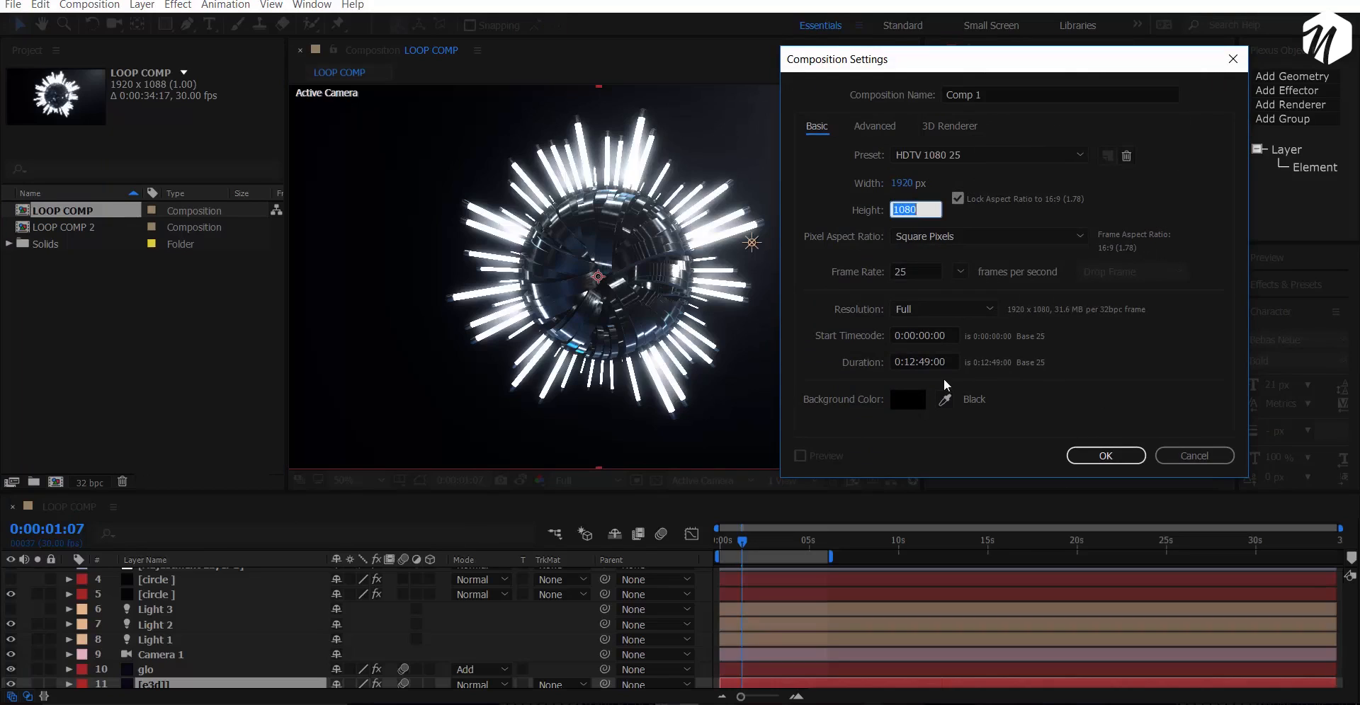
left_click(909, 361)
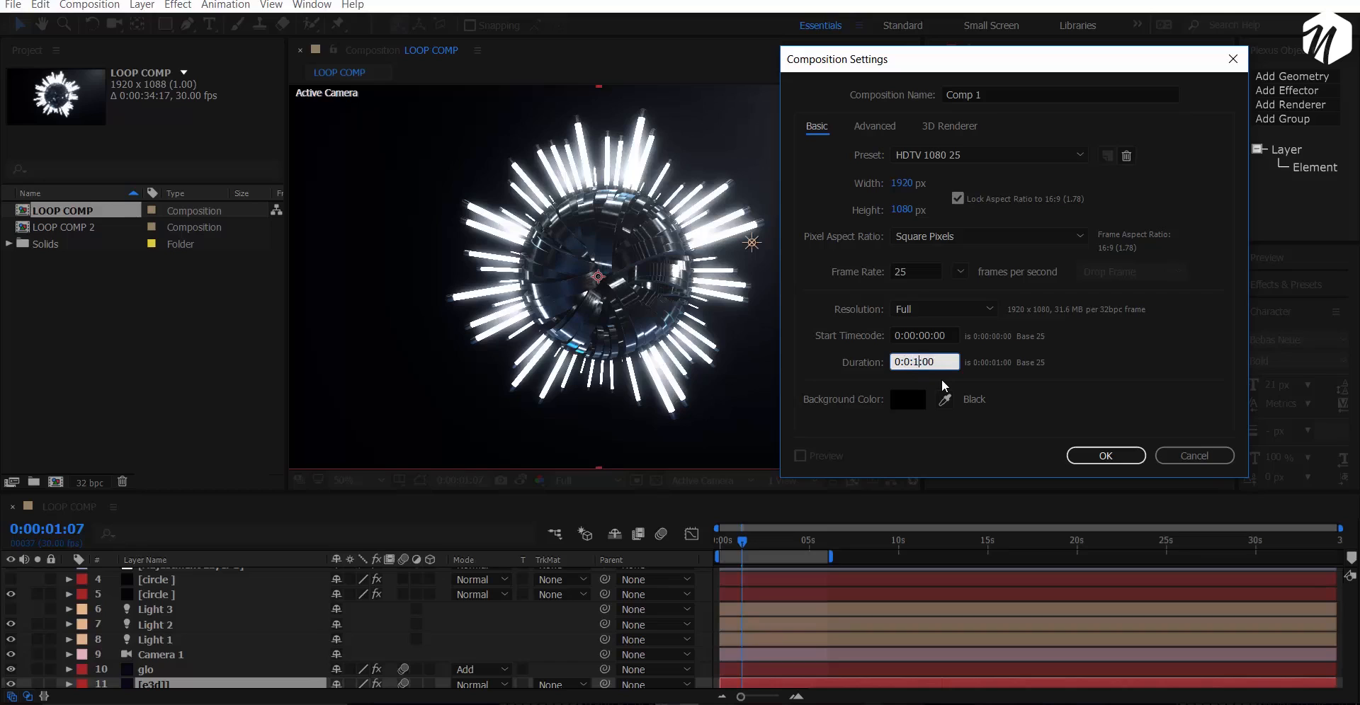
left_click(1106, 455)
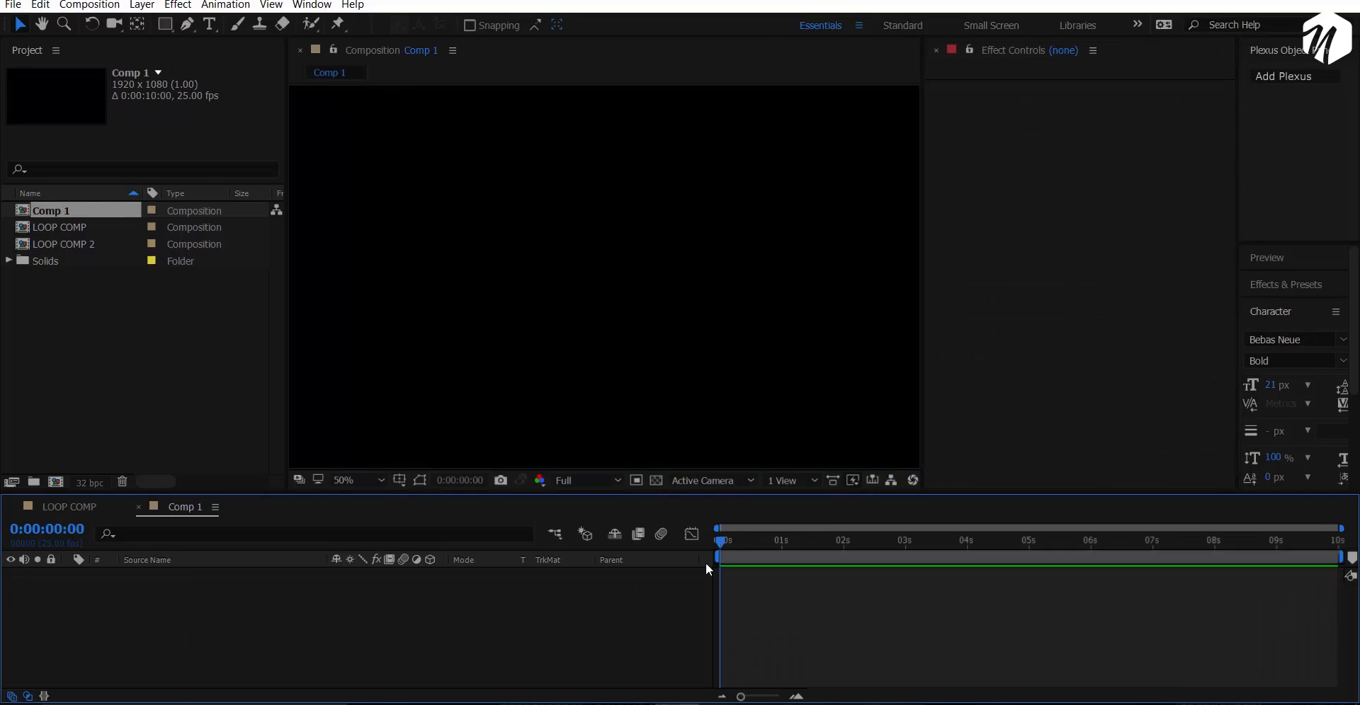
Change the new composition's frame rate to 30 frames per second.
left_click(106, 5)
left_click(135, 46)
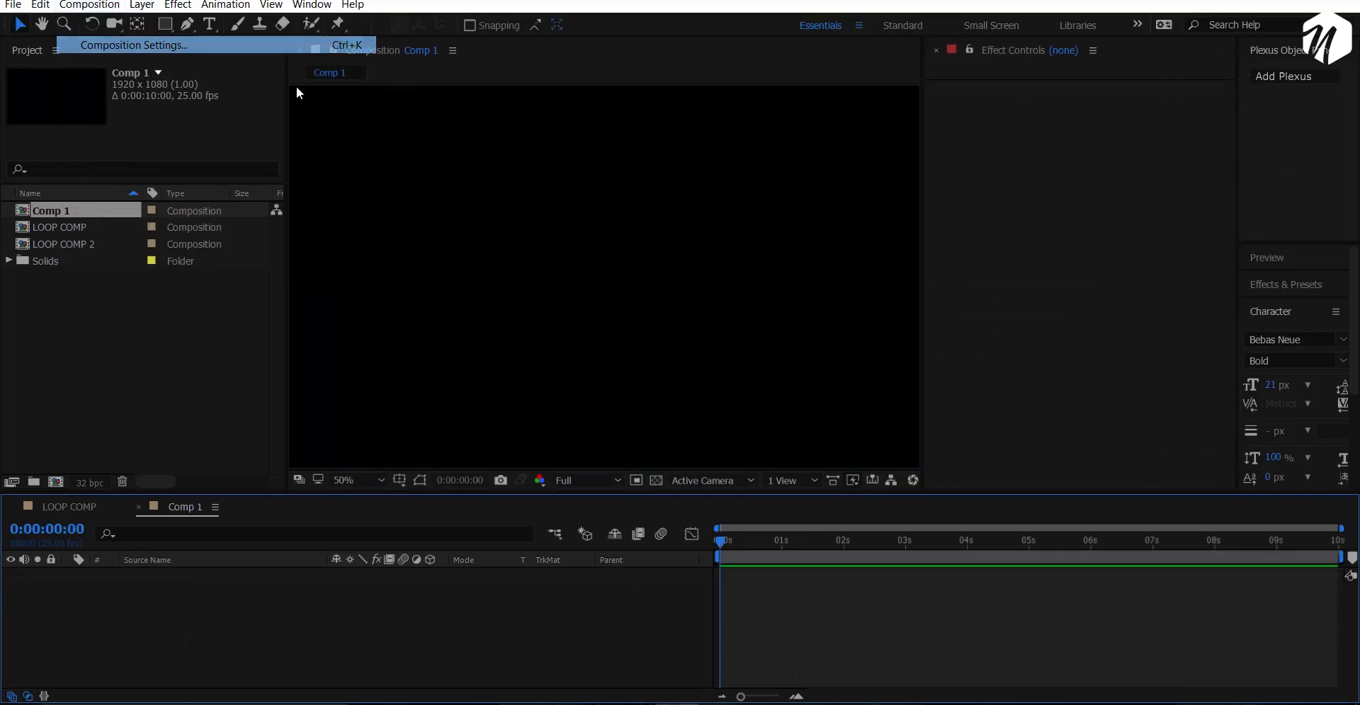
left_click(960, 271)
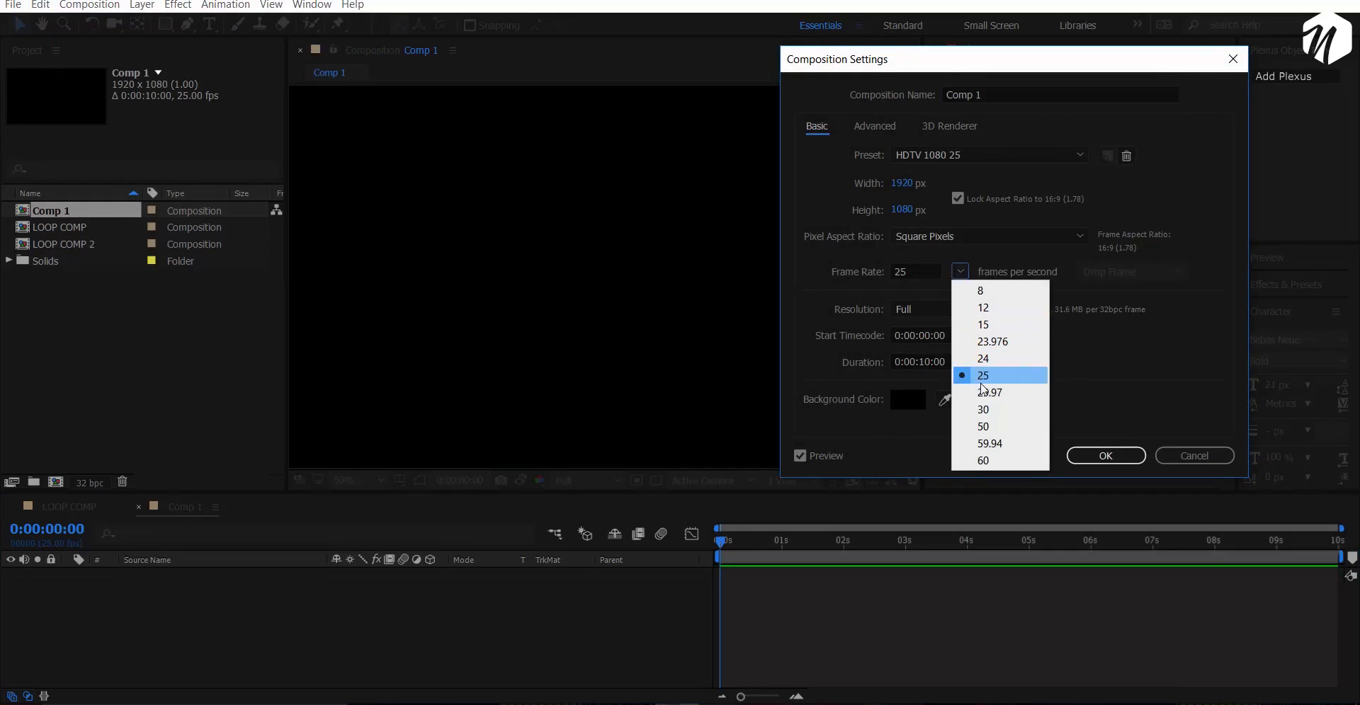
left_click(984, 408)
left_click(1105, 455)
Add a black solid layer named e3d to the composition.
right_click(244, 620)
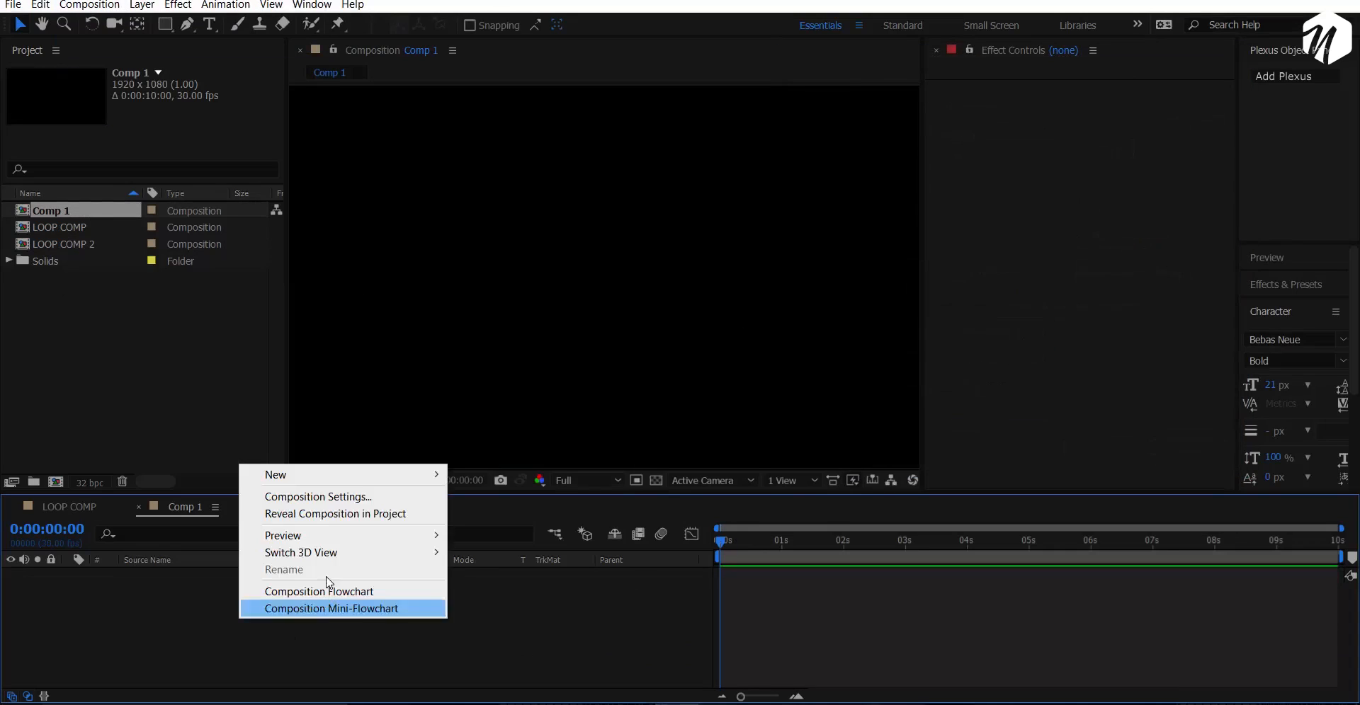
mouse_move(319, 475)
left_click(572, 520)
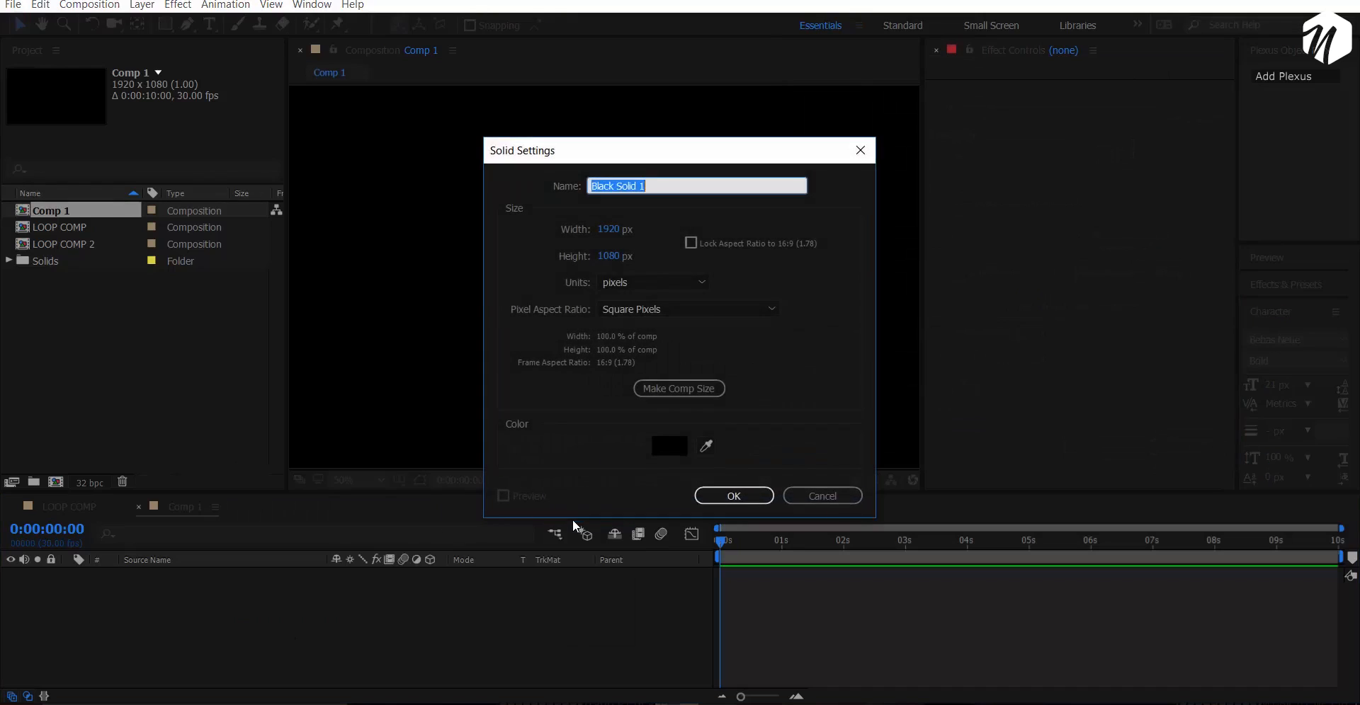
type("e3d")
key("Return")
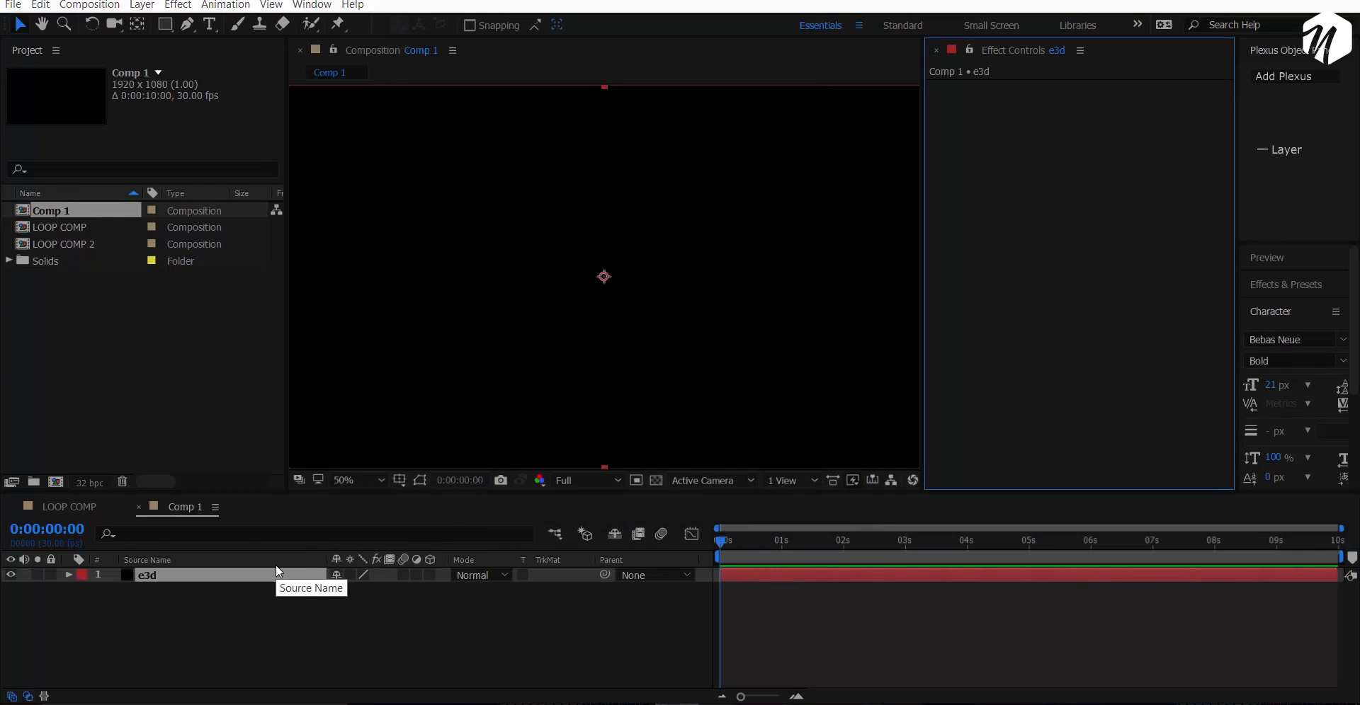
Apply the Element effect to the e3d solid and open its Scene Setup.
key("ctrl+space")
key("Escape")
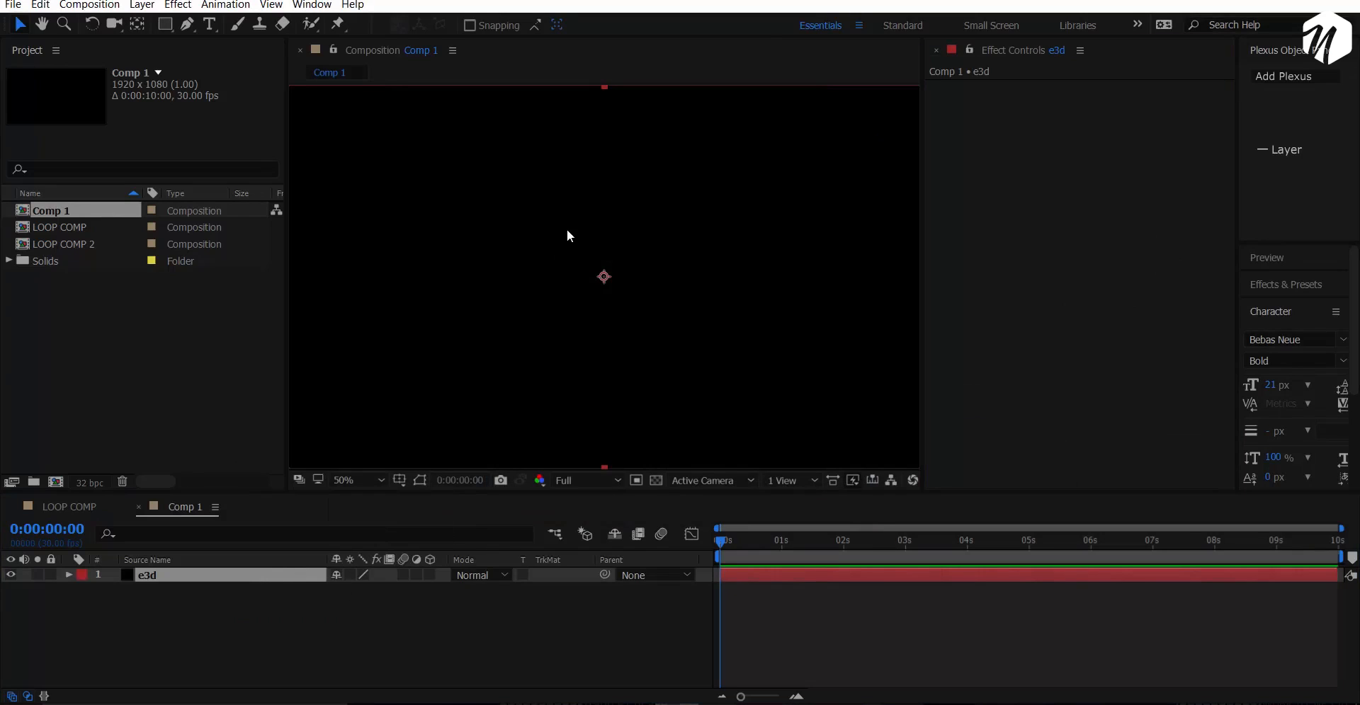
key("ctrl+space")
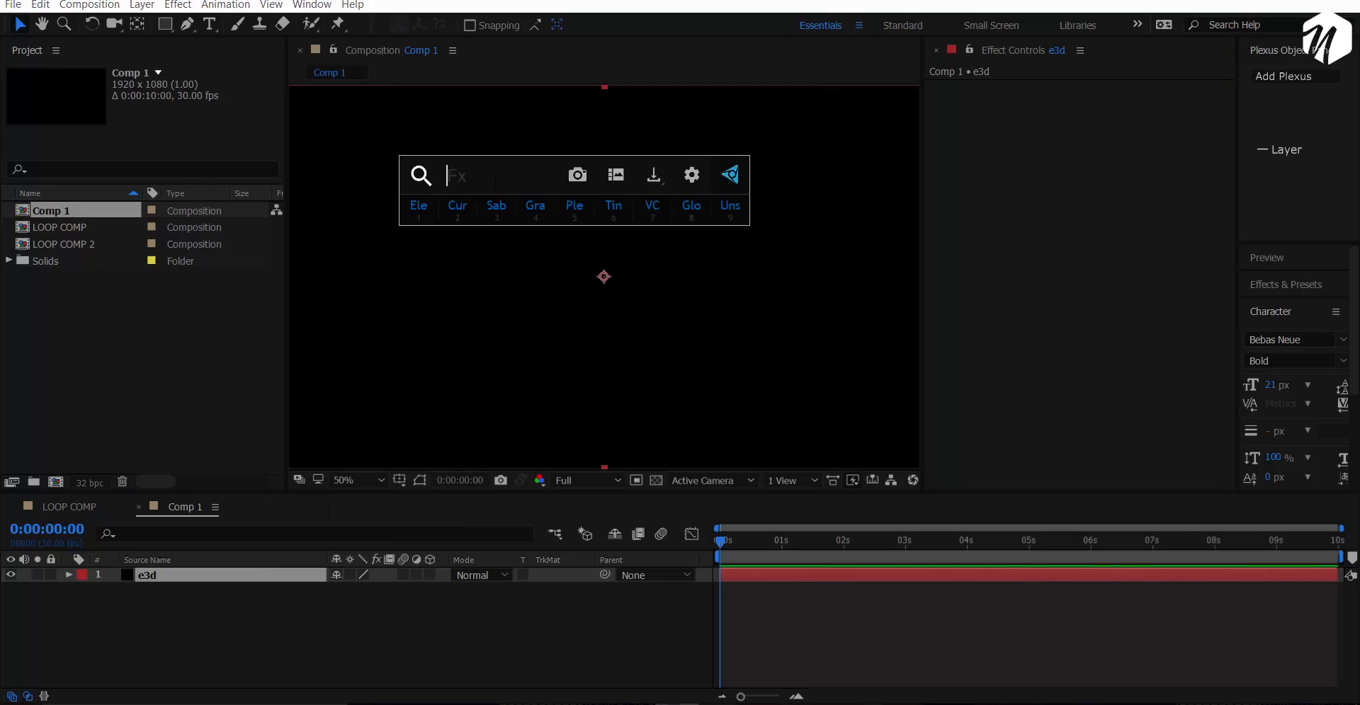
left_click(418, 207)
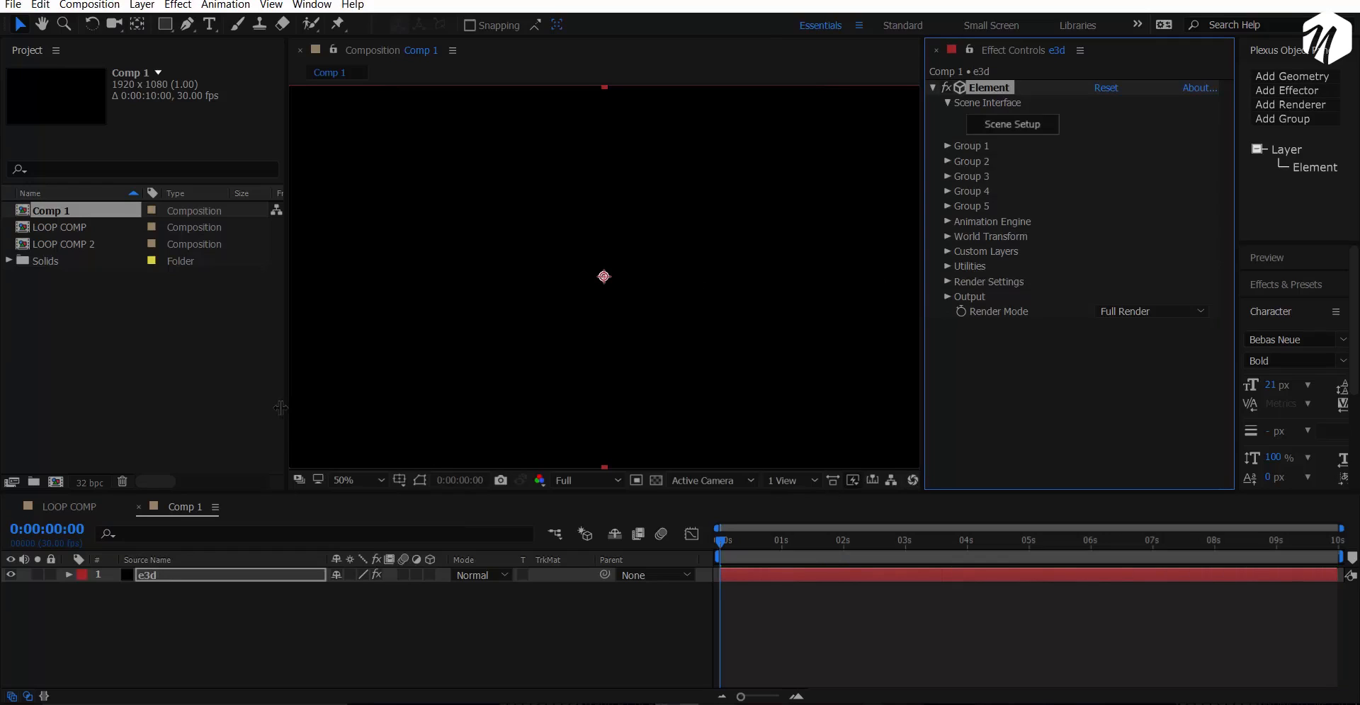
left_click_drag(287, 402, 244, 402)
left_click(1010, 126)
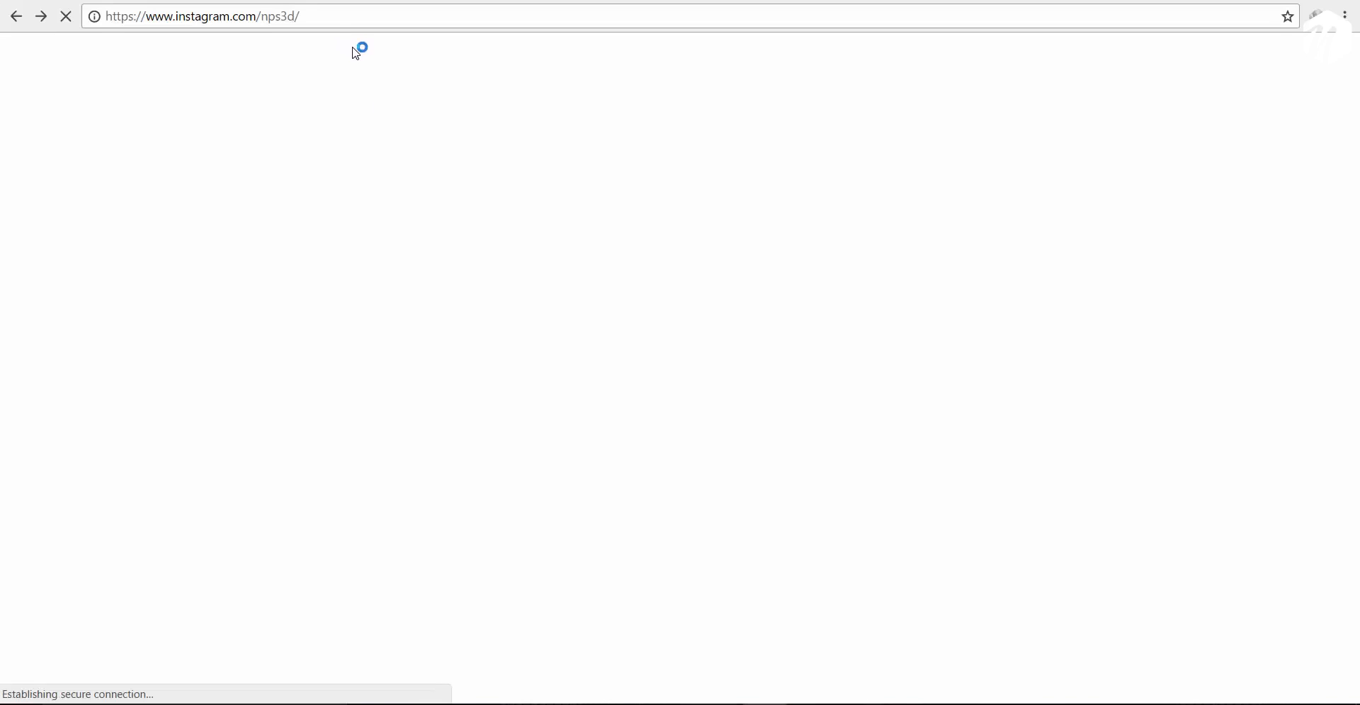
Switch to the NPS 3D YouTube channel in the browser and look through its tutorial and breakdown videos.
left_click(338, 1)
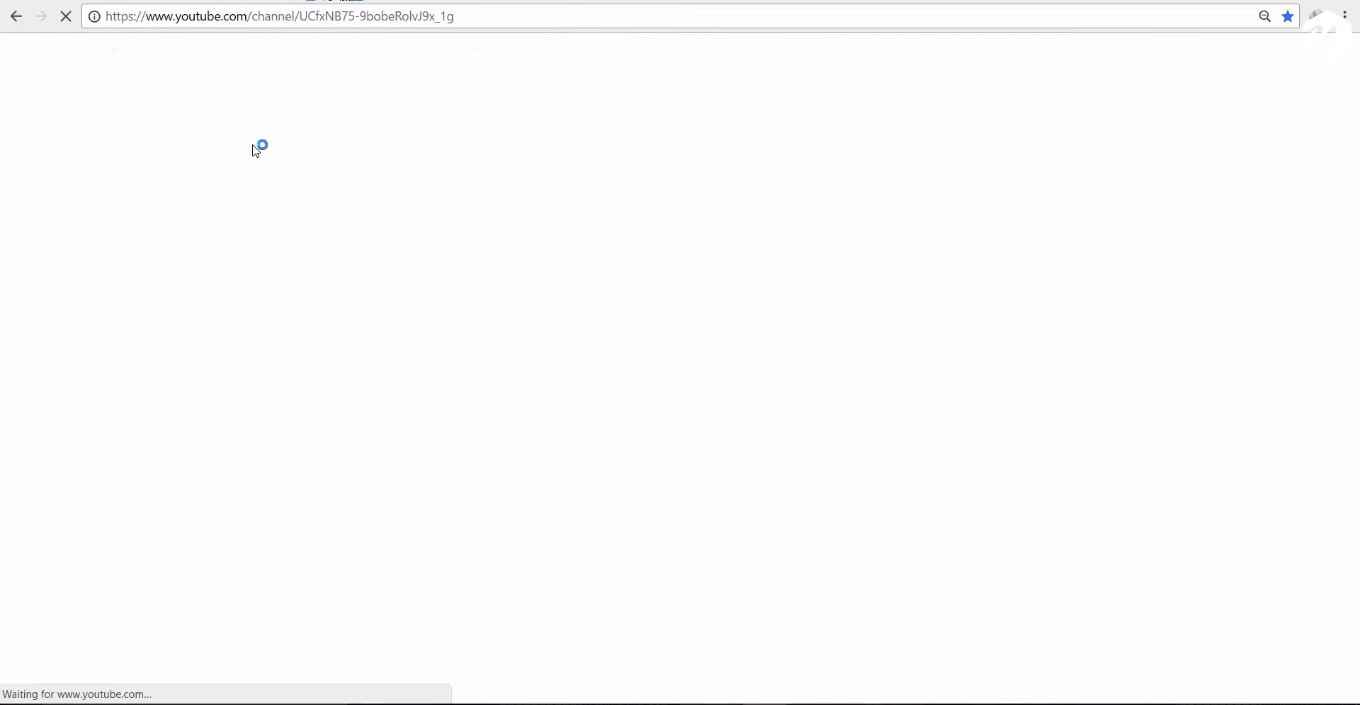
scroll(439, 249, "down", 5)
scroll(836, 446, "down", 6)
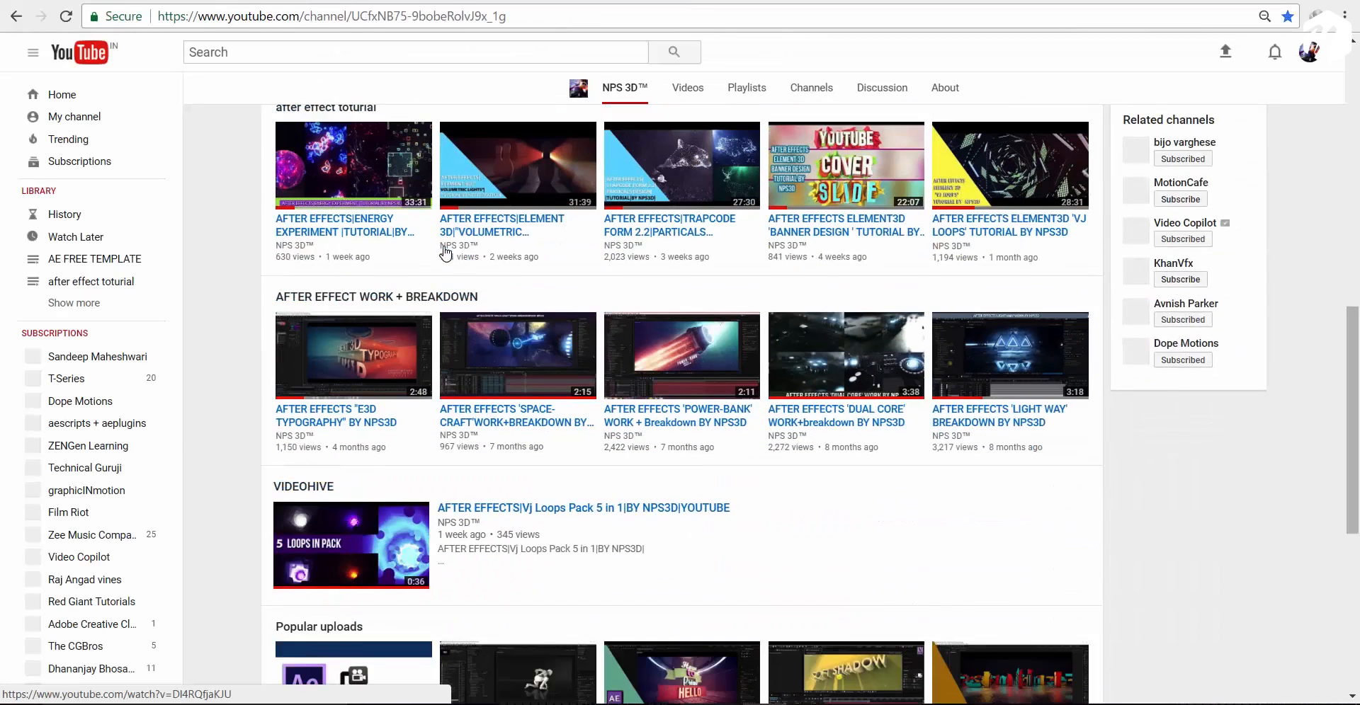
Return to the top of the NPS 3D channel, open its list of uploaded videos and look through it.
scroll(843, 440, "up", 5)
scroll(842, 441, "up", 5)
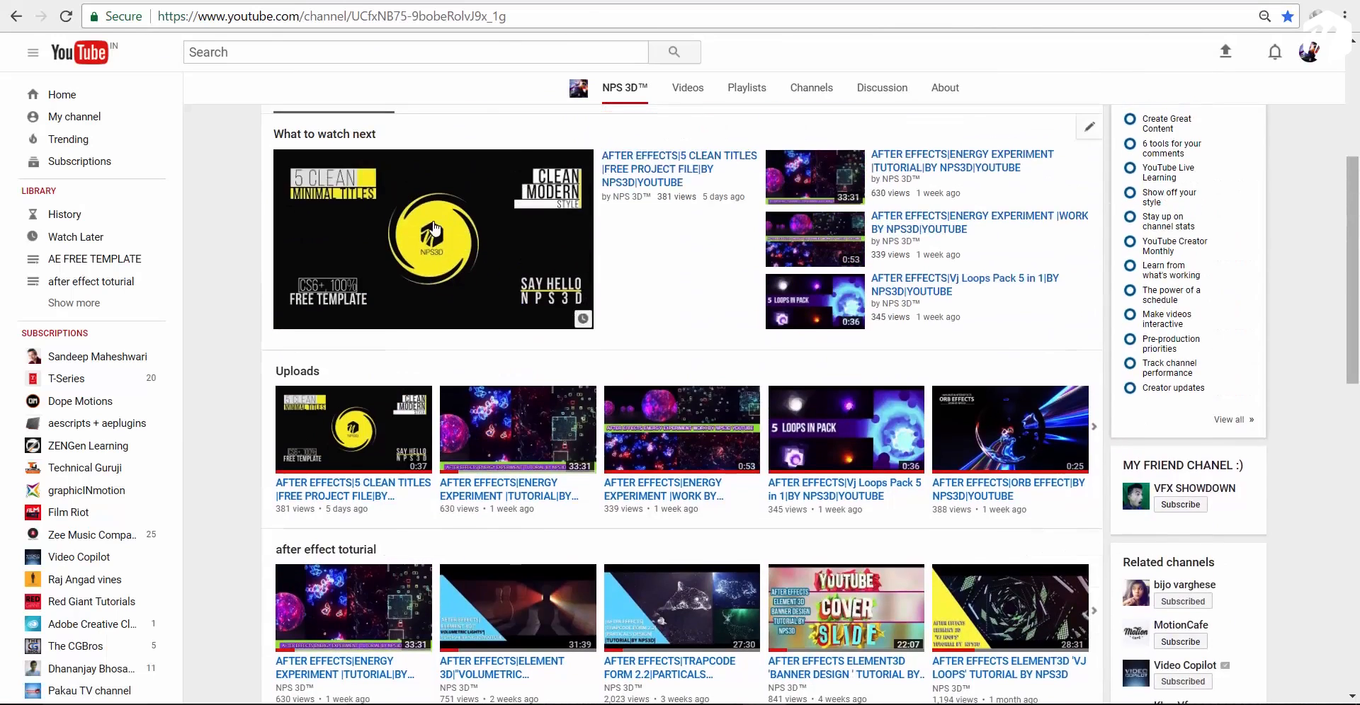
left_click(342, 322)
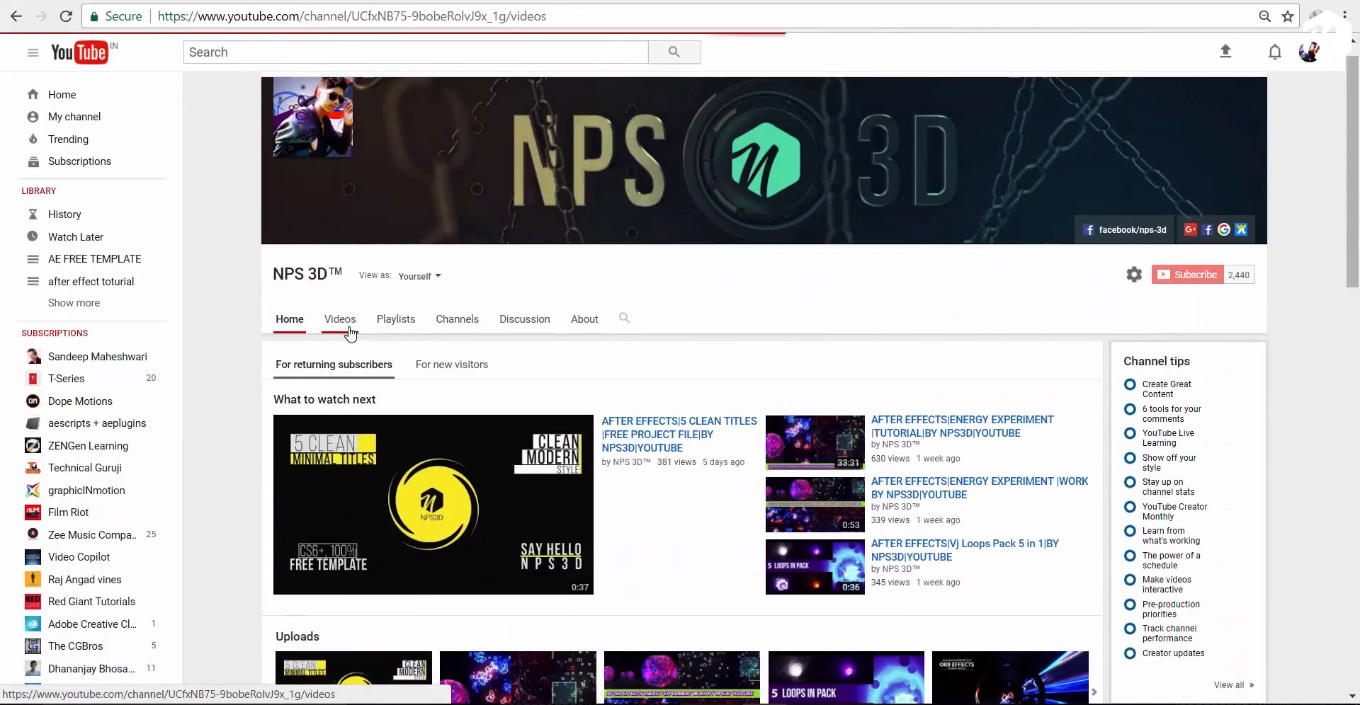
scroll(361, 298, "down", 5)
scroll(366, 265, "up", 5)
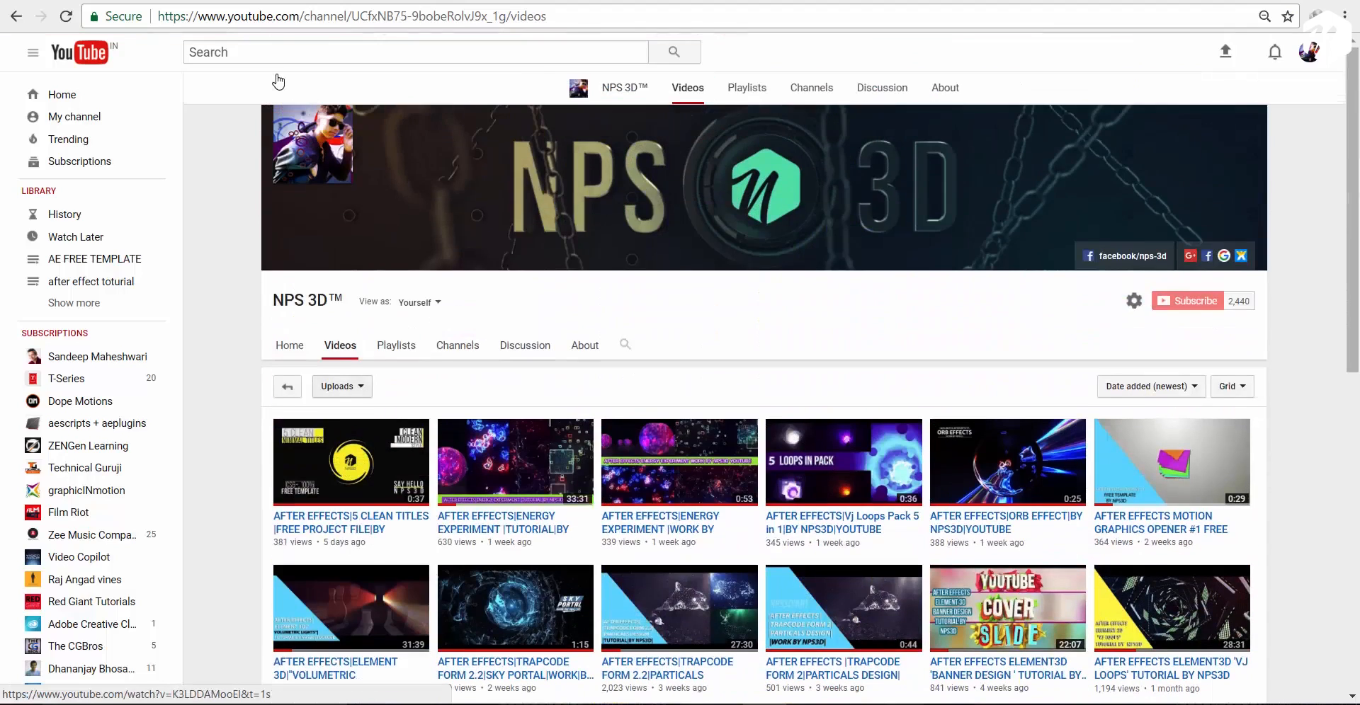
Search YouTube for "nps3d global illumination".
left_click(250, 53)
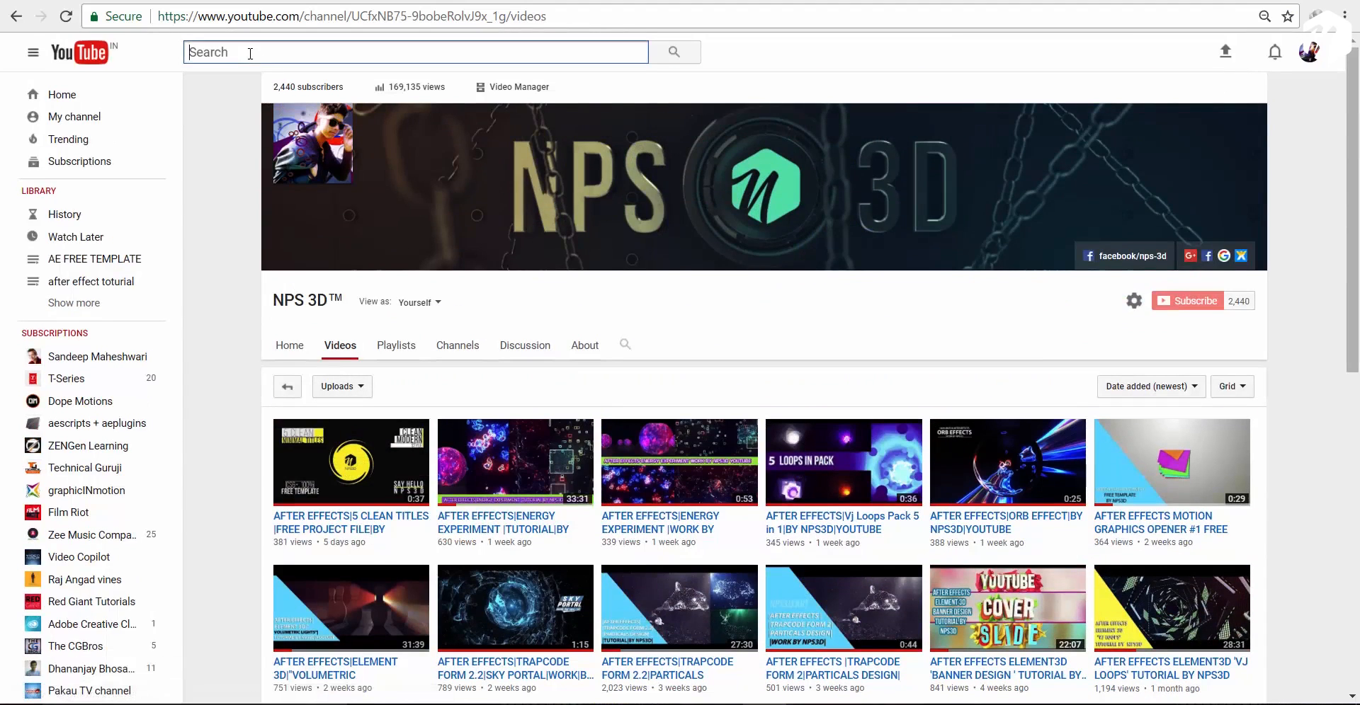
type("np")
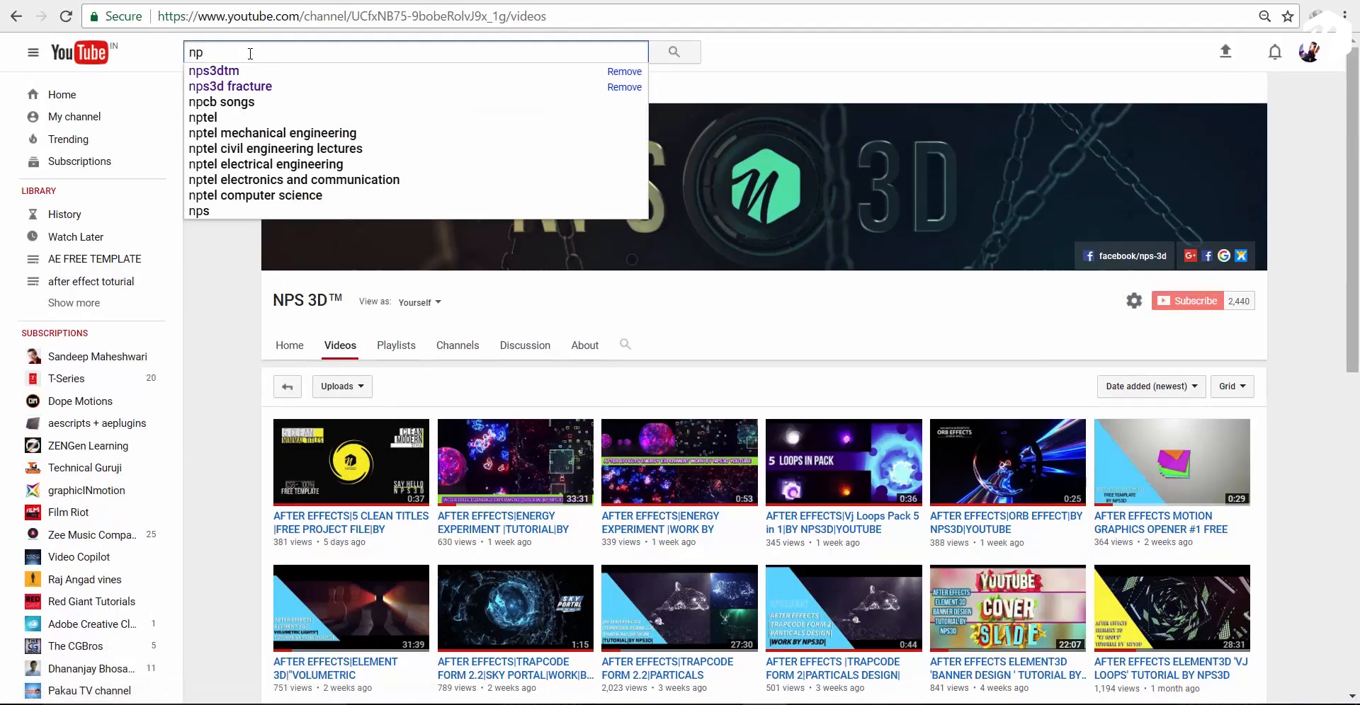
key("Down")
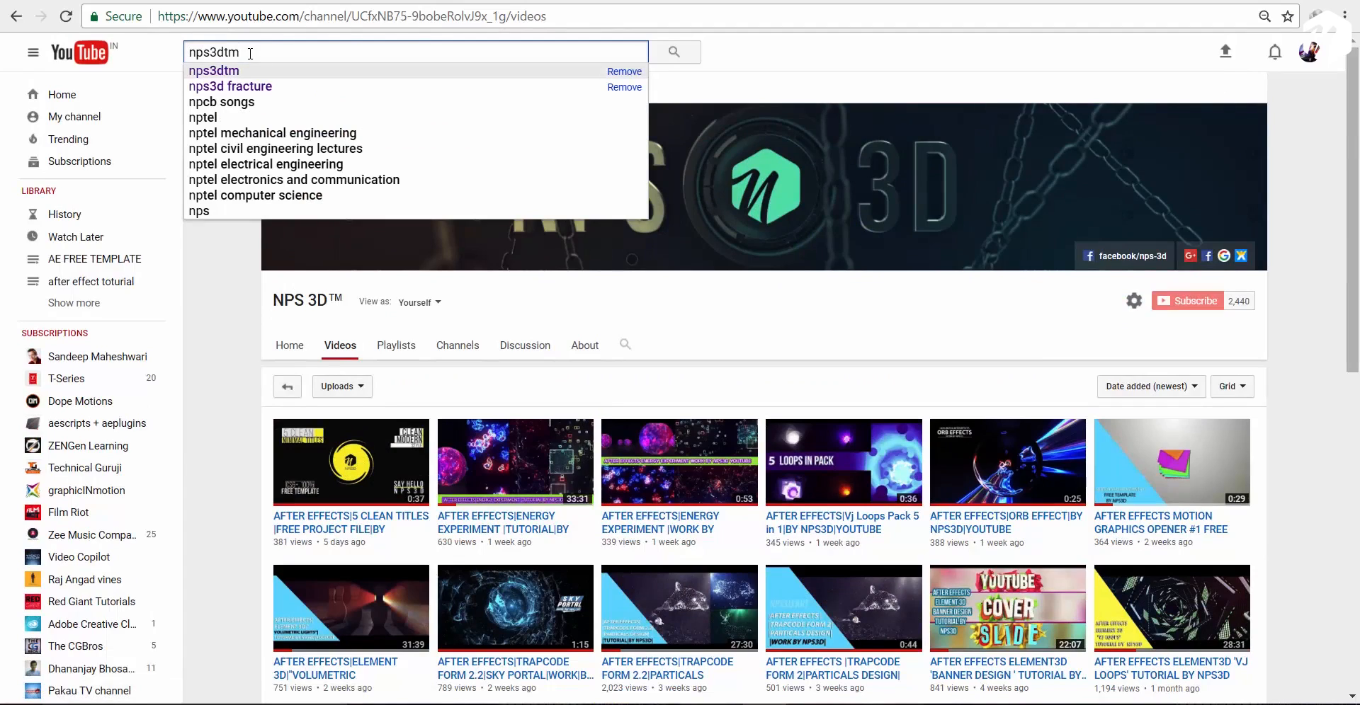
key("BackSpace")
key("BackSpace")
type("d global")
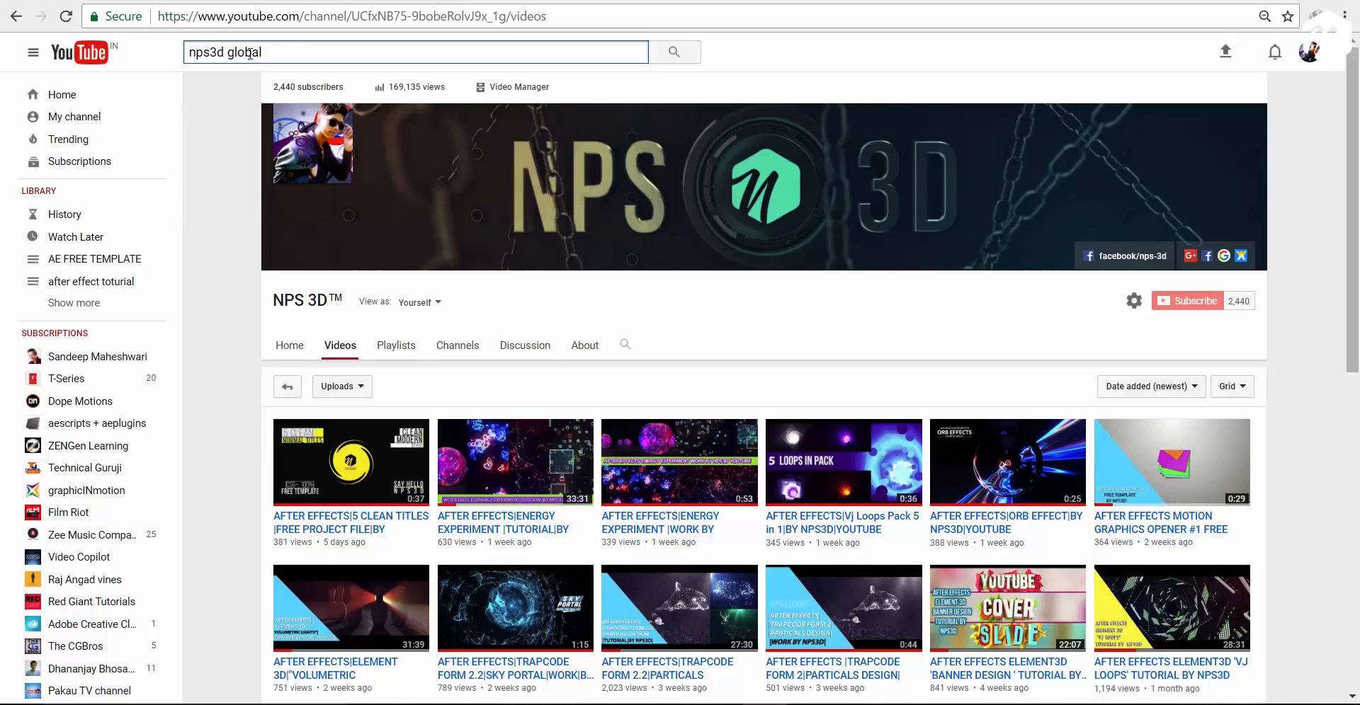
type(" illuminat")
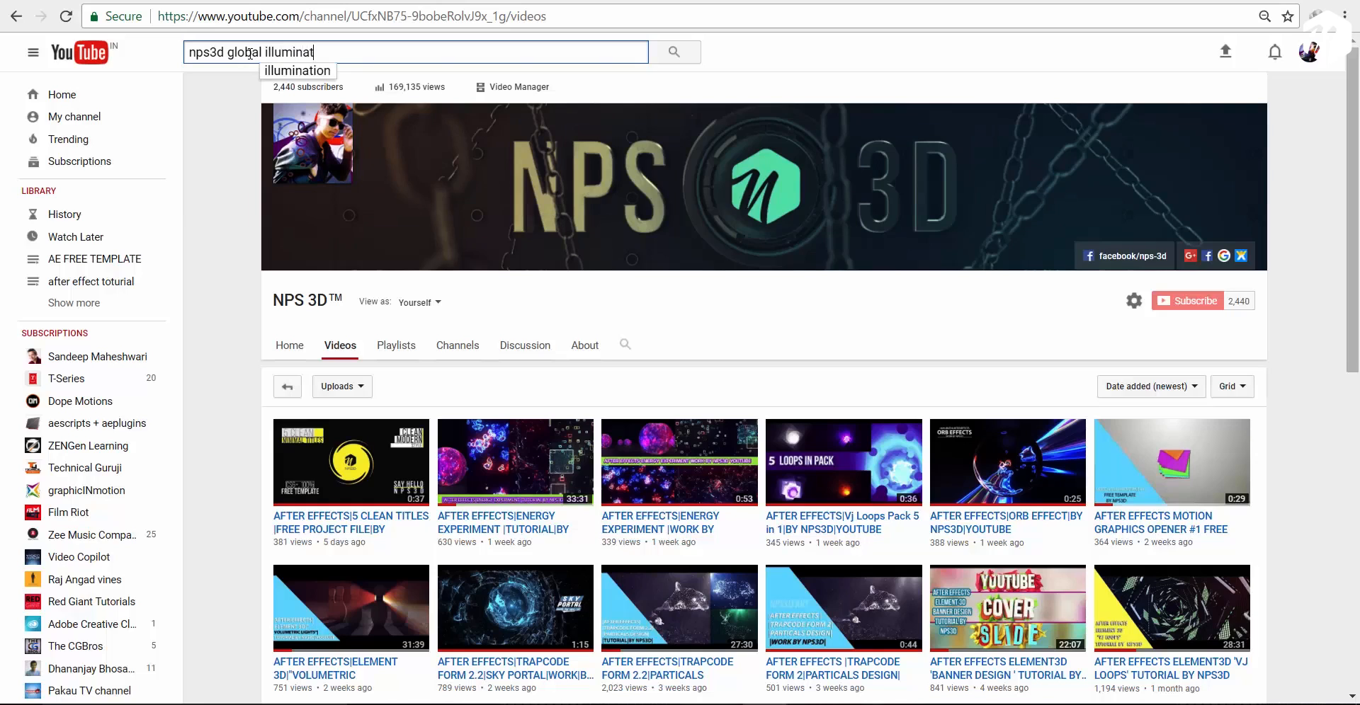
type("ion")
key("Return")
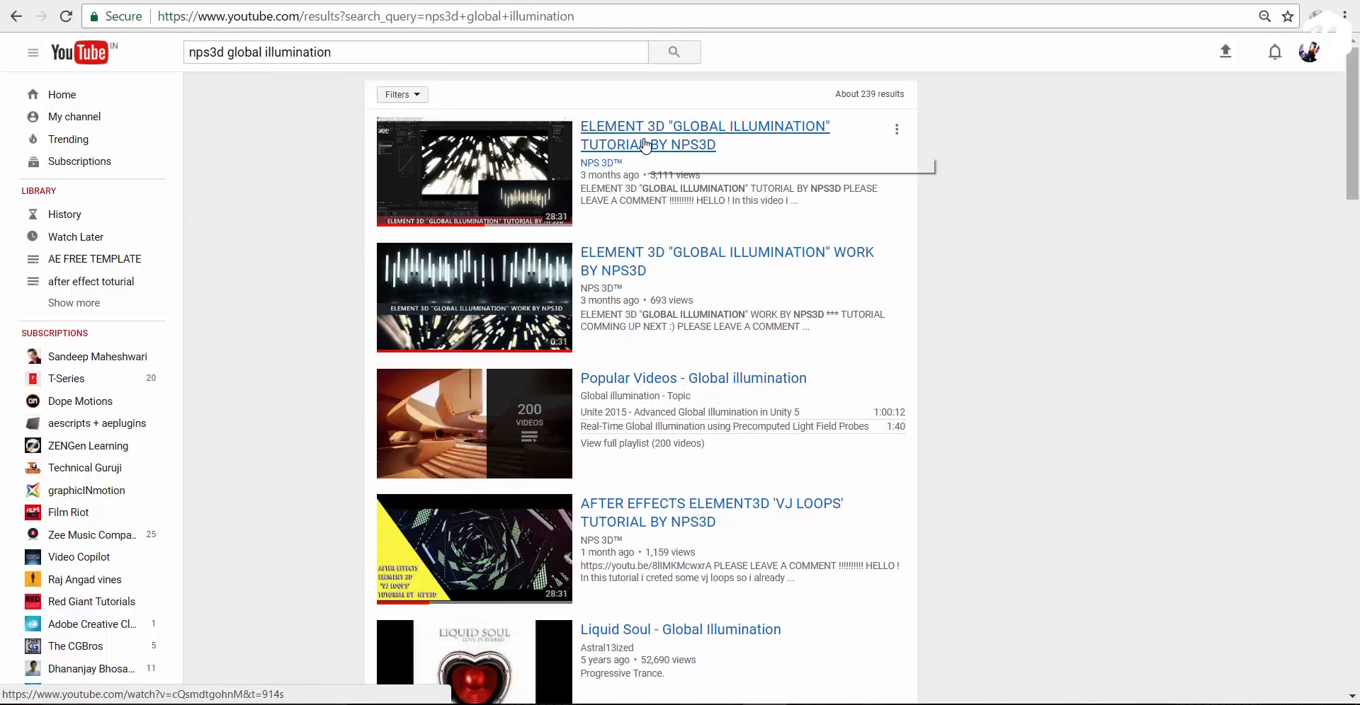
Open the ELEMENT 3D "GLOBAL ILLUMINATION" tutorial from the results and pause its playback.
left_click(646, 145)
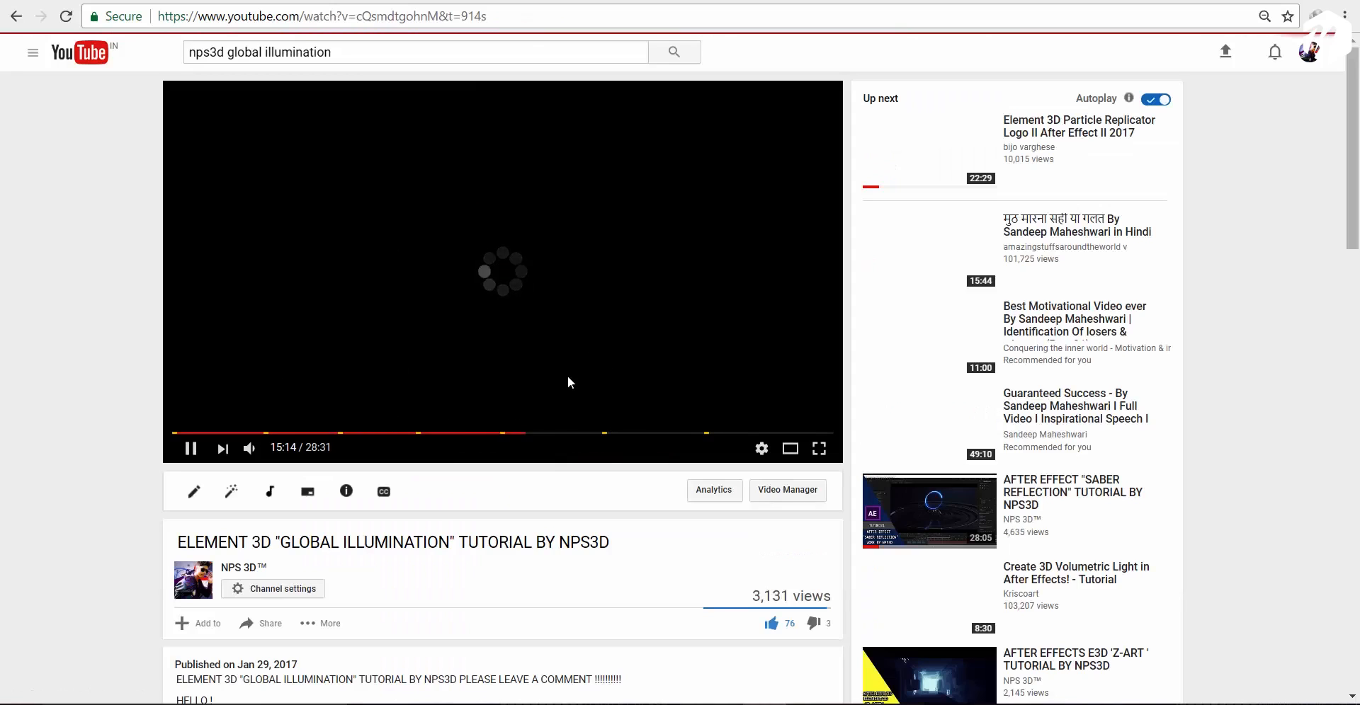
scroll(568, 379, "down", 1)
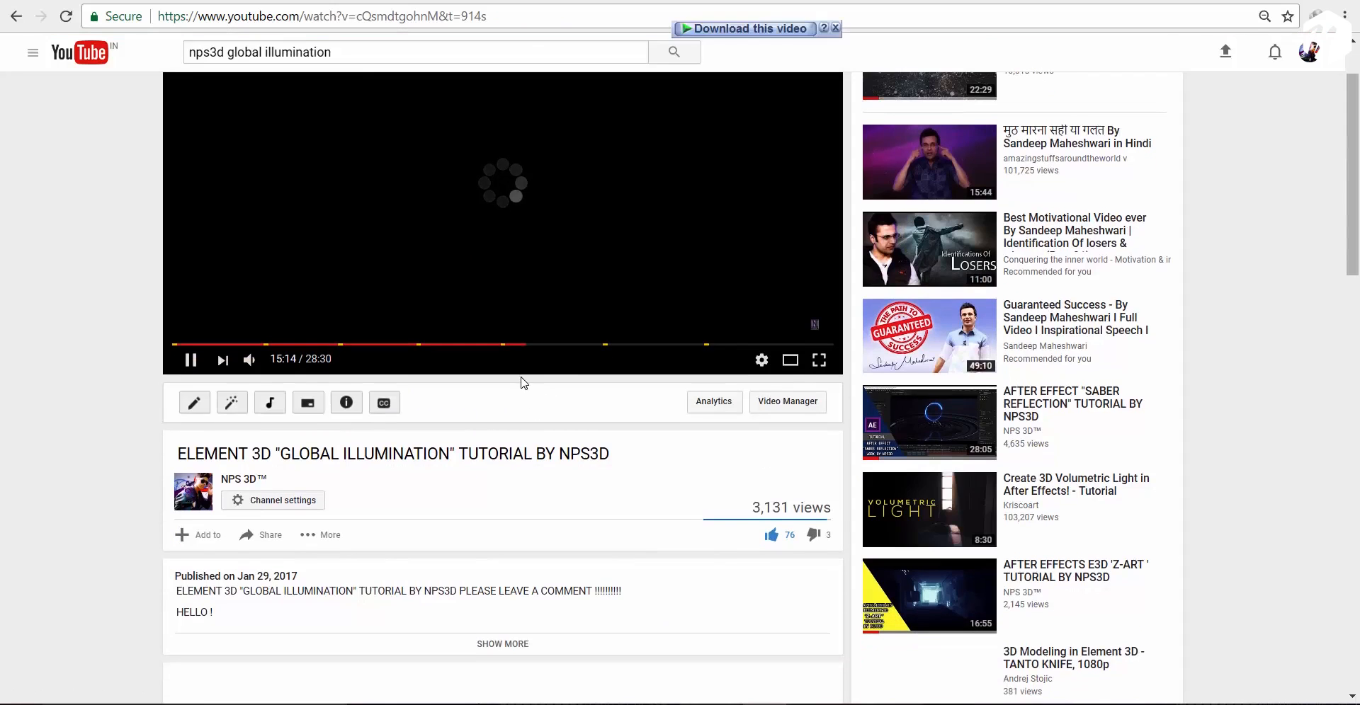
scroll(522, 235, "up", 1)
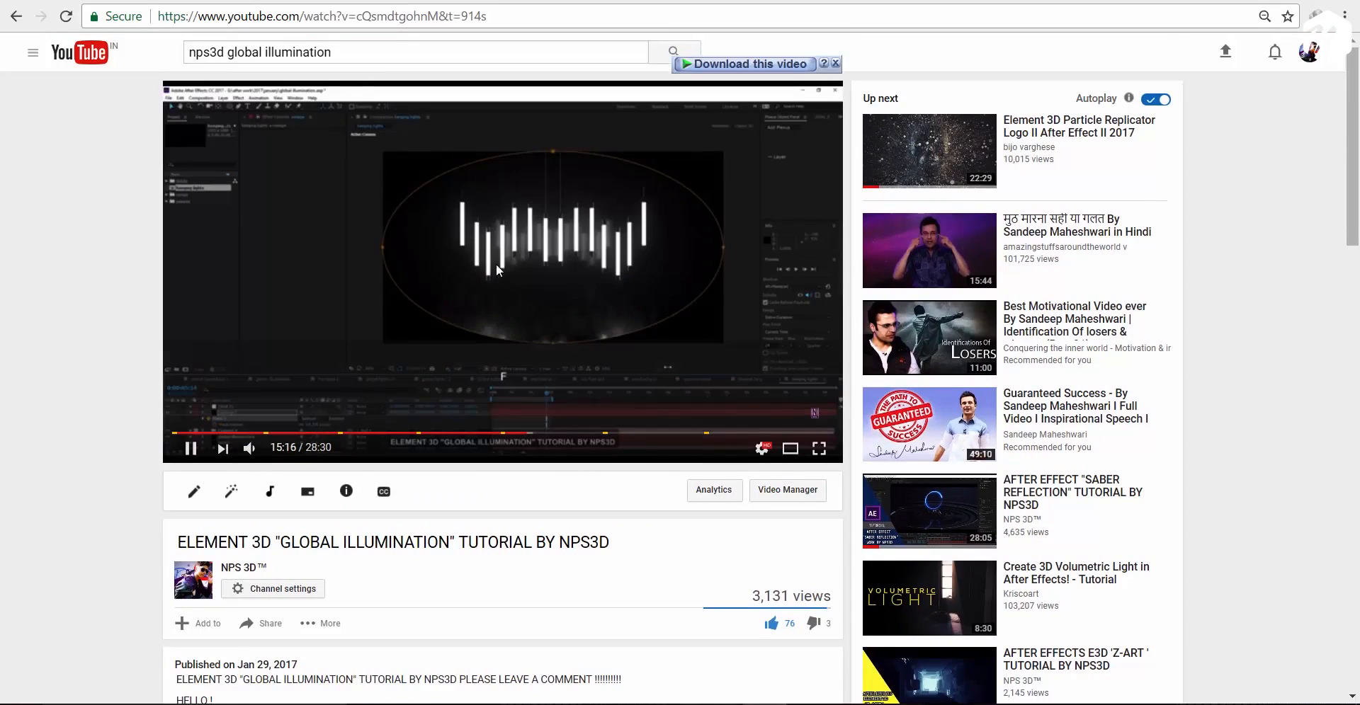
left_click(578, 341)
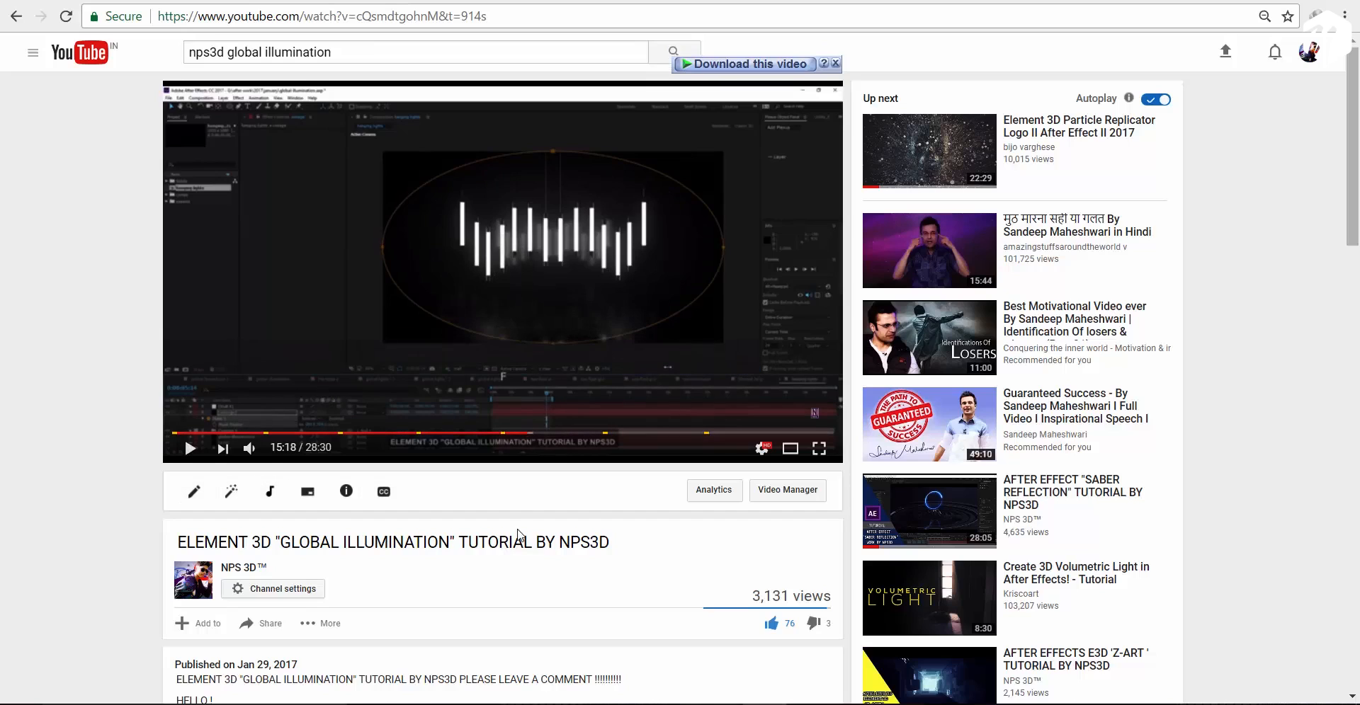
Switch to After Effects to check the Element model library, return to the tutorial page in the browser and look it over.
mouse_move(680, 694)
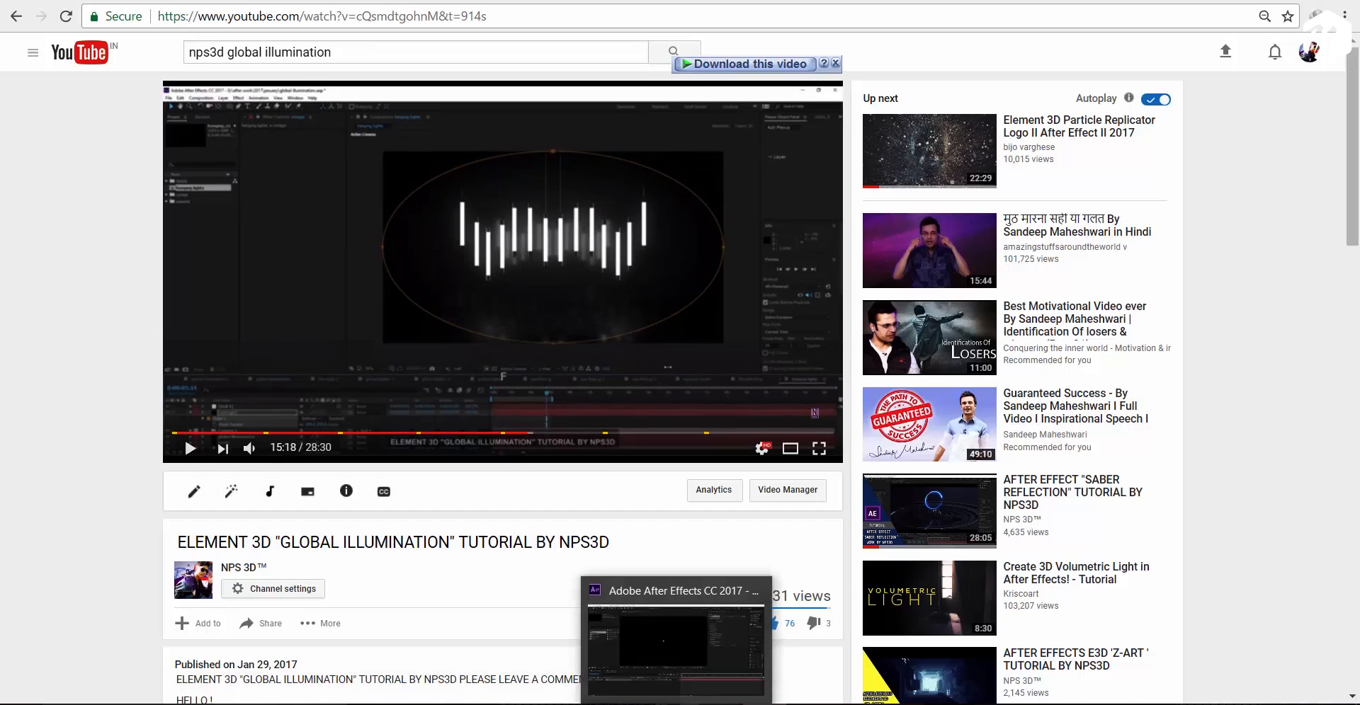
left_click(680, 658)
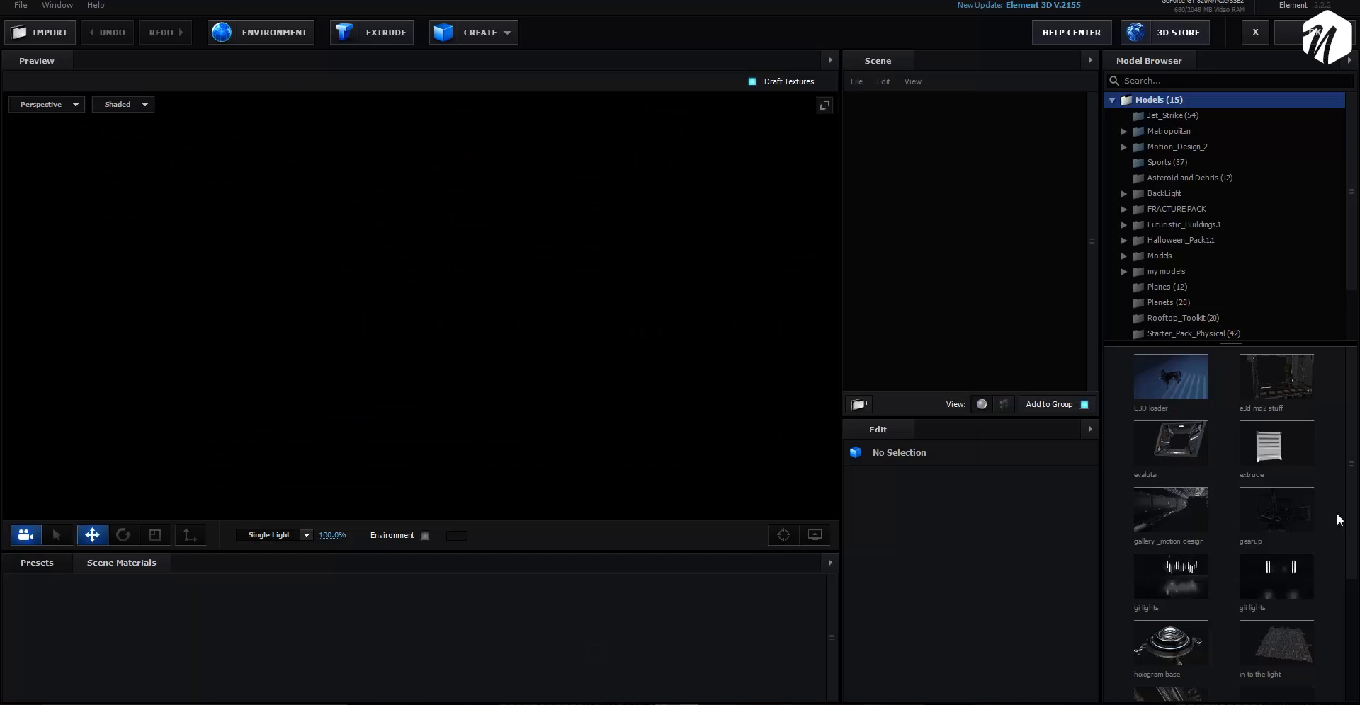
left_click(764, 704)
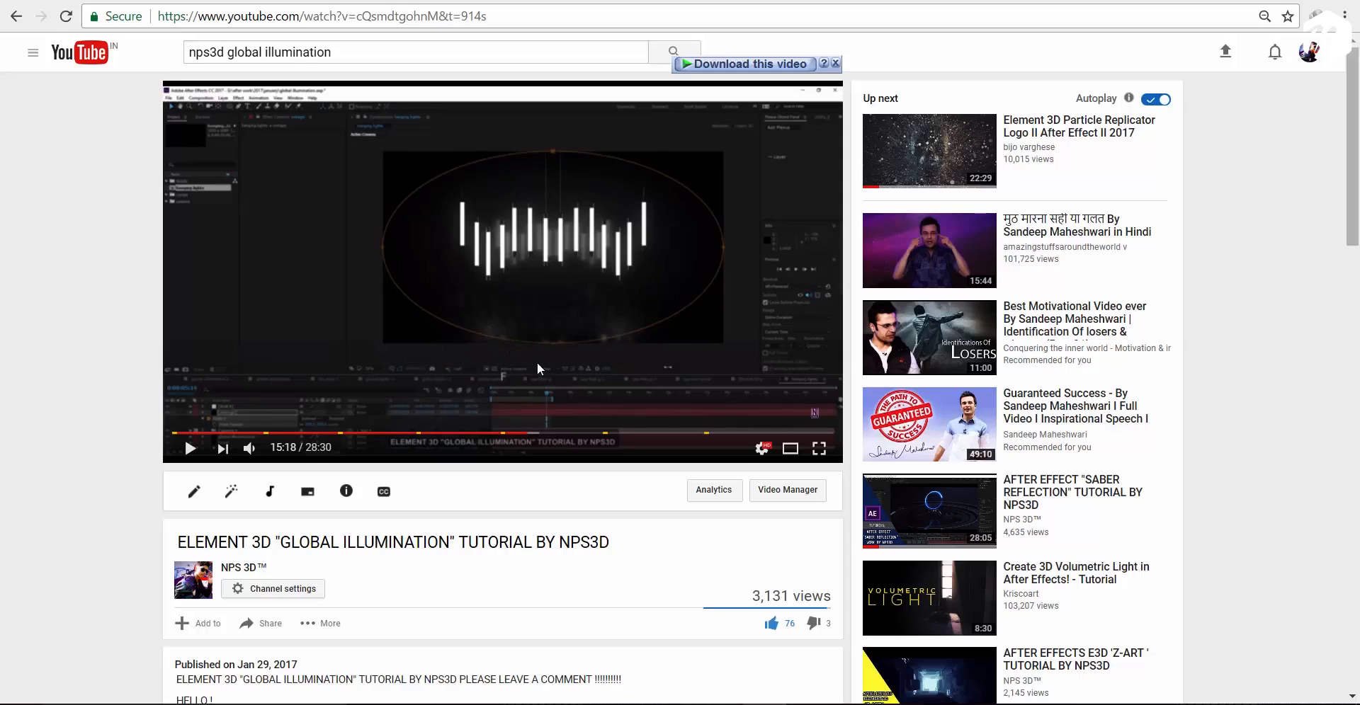
scroll(537, 362, "down", 4)
scroll(564, 365, "up", 4)
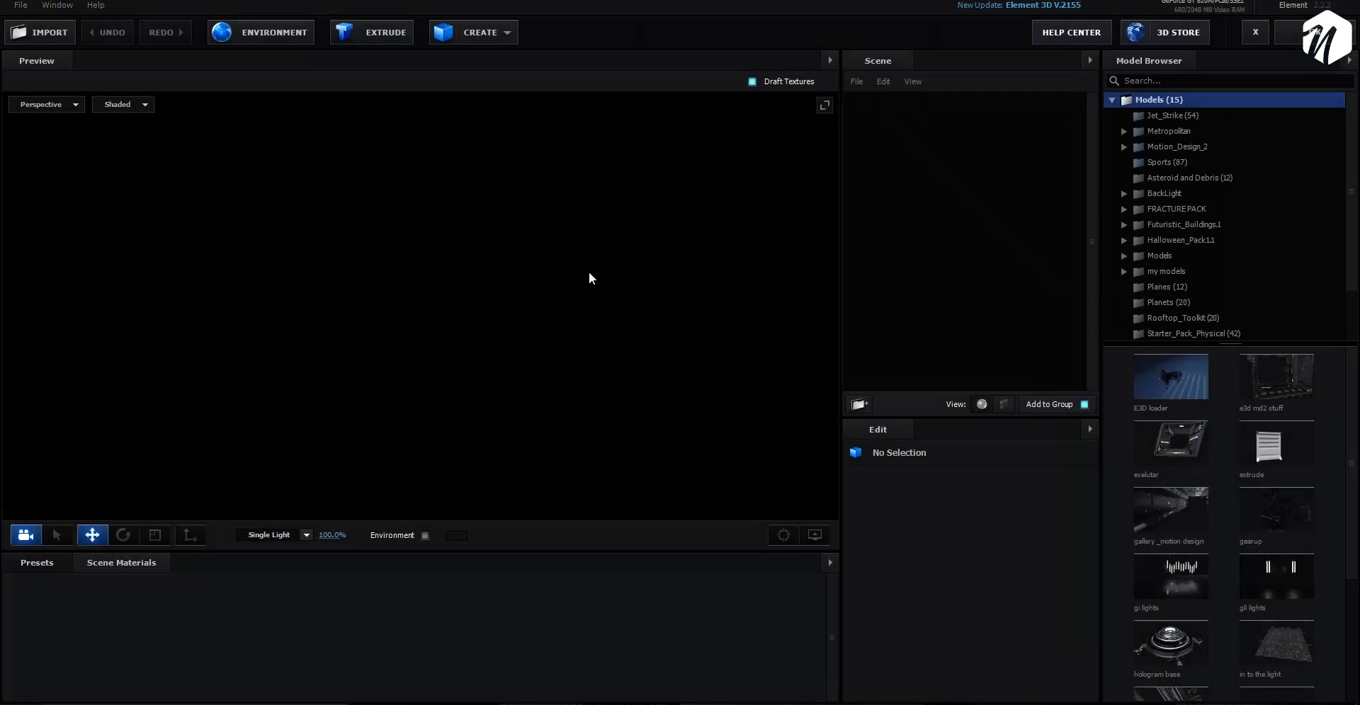
In Element's Scene Setup, add the gi lights model to the scene and inspect the light tube and the available primitives.
left_click(1190, 585)
left_click_drag(477, 368, 276, 322)
scroll(661, 333, "up", 5)
left_click_drag(542, 188, 632, 393)
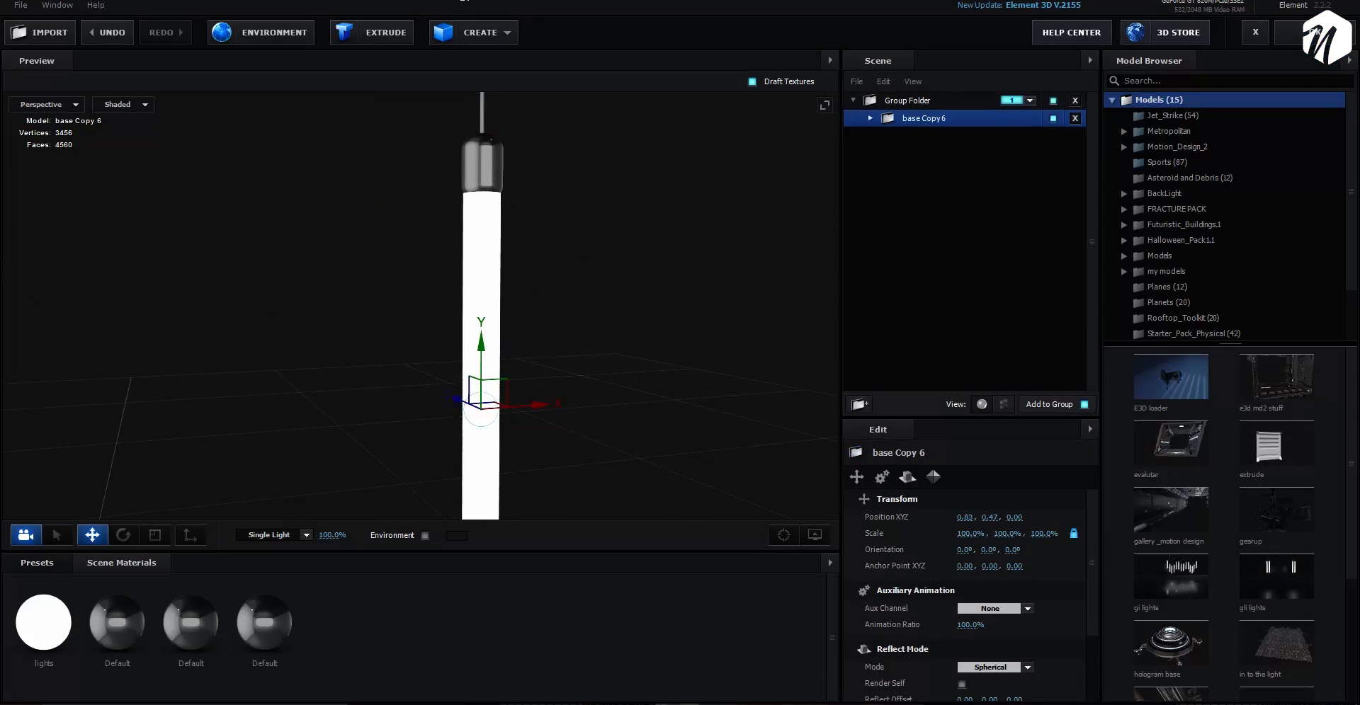
left_click(487, 32)
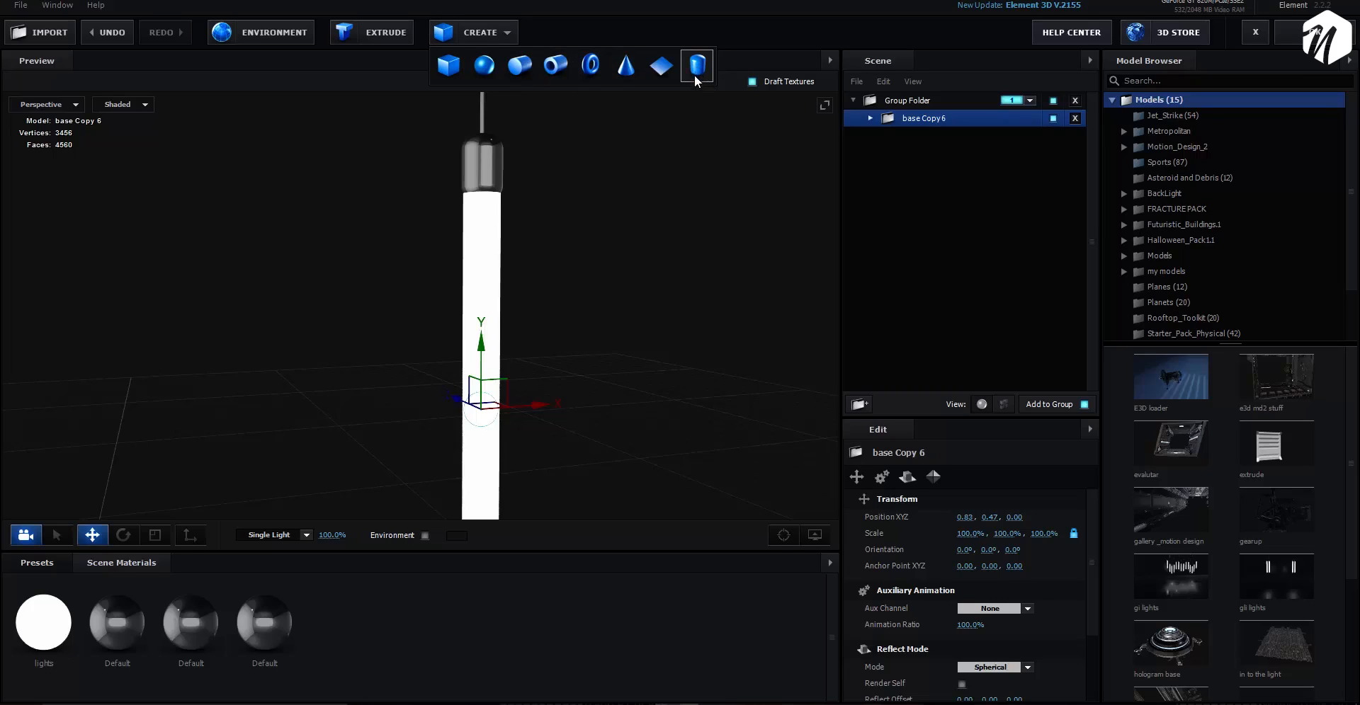
left_click_drag(579, 156, 609, 315)
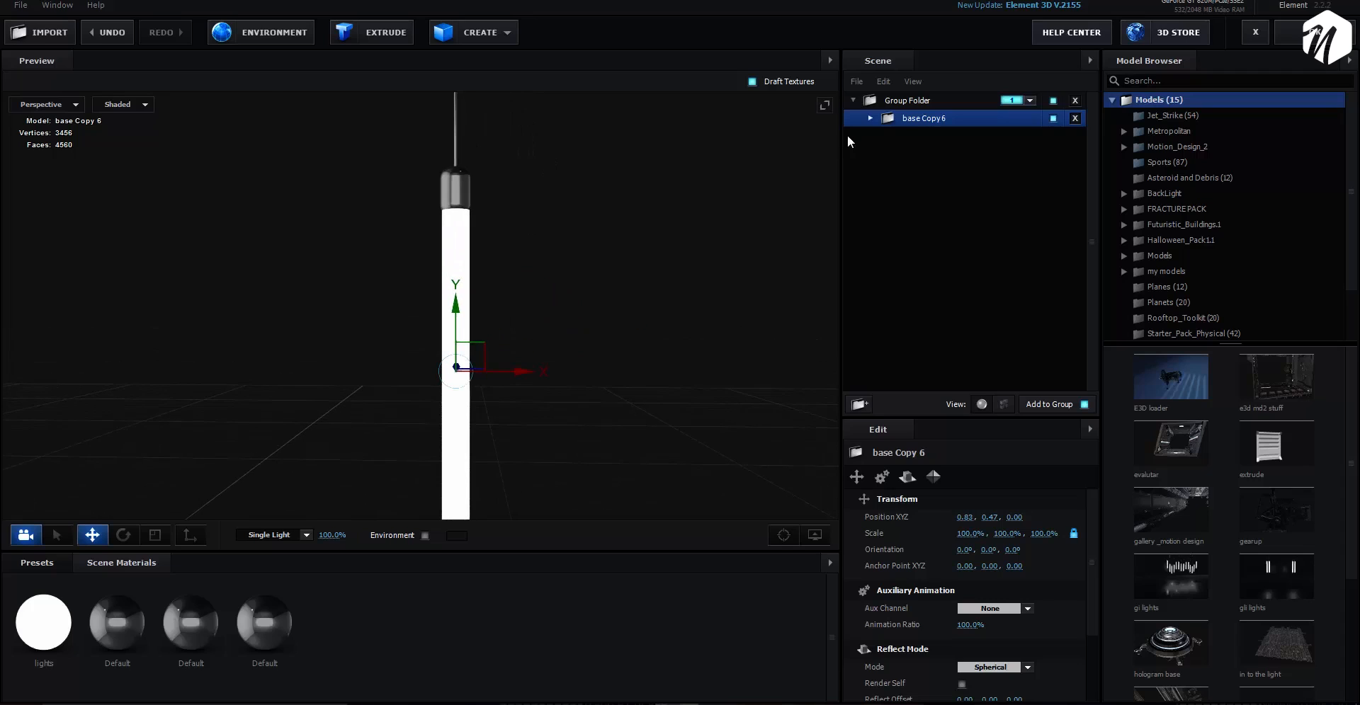
Delete the thin hanging-wire cylinder from the base Copy 6 group, then collapse and select that group.
left_click(871, 118)
left_click(929, 172)
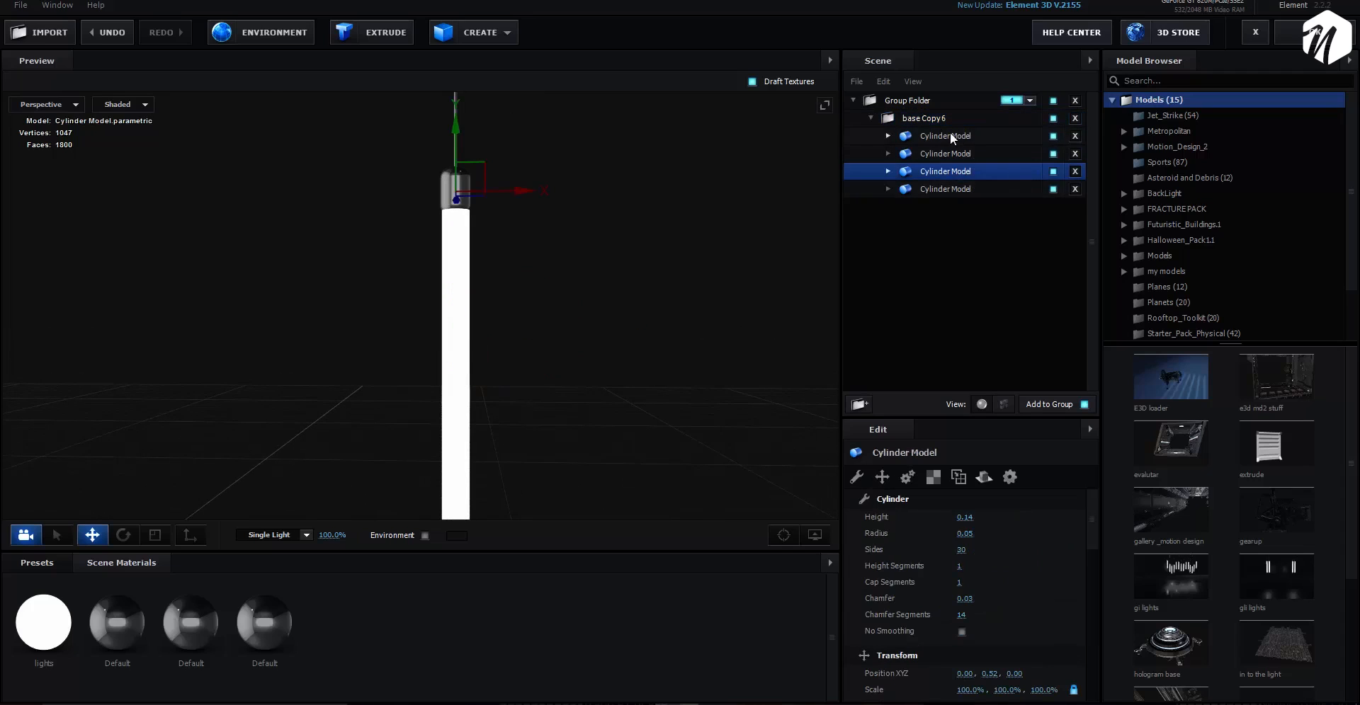
left_click(885, 137)
left_click_drag(652, 178, 588, 332)
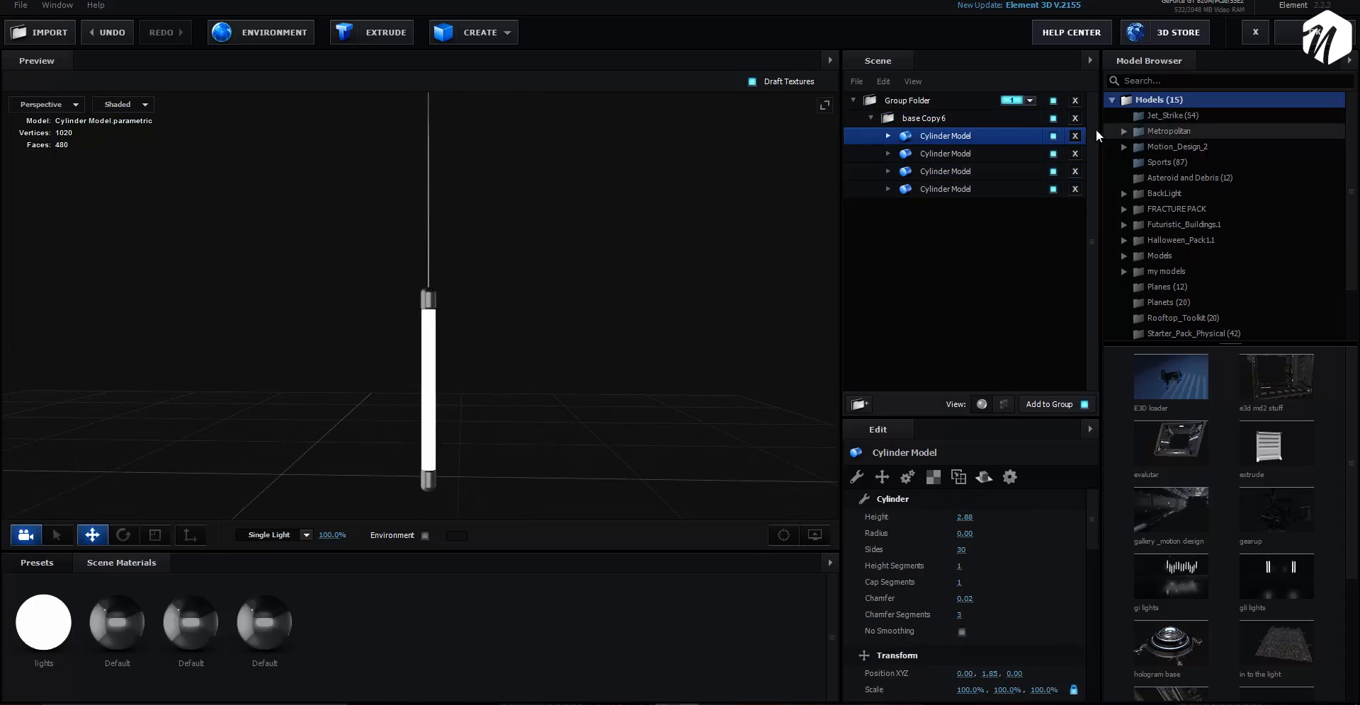
left_click(1074, 135)
left_click(872, 119)
left_click(947, 121)
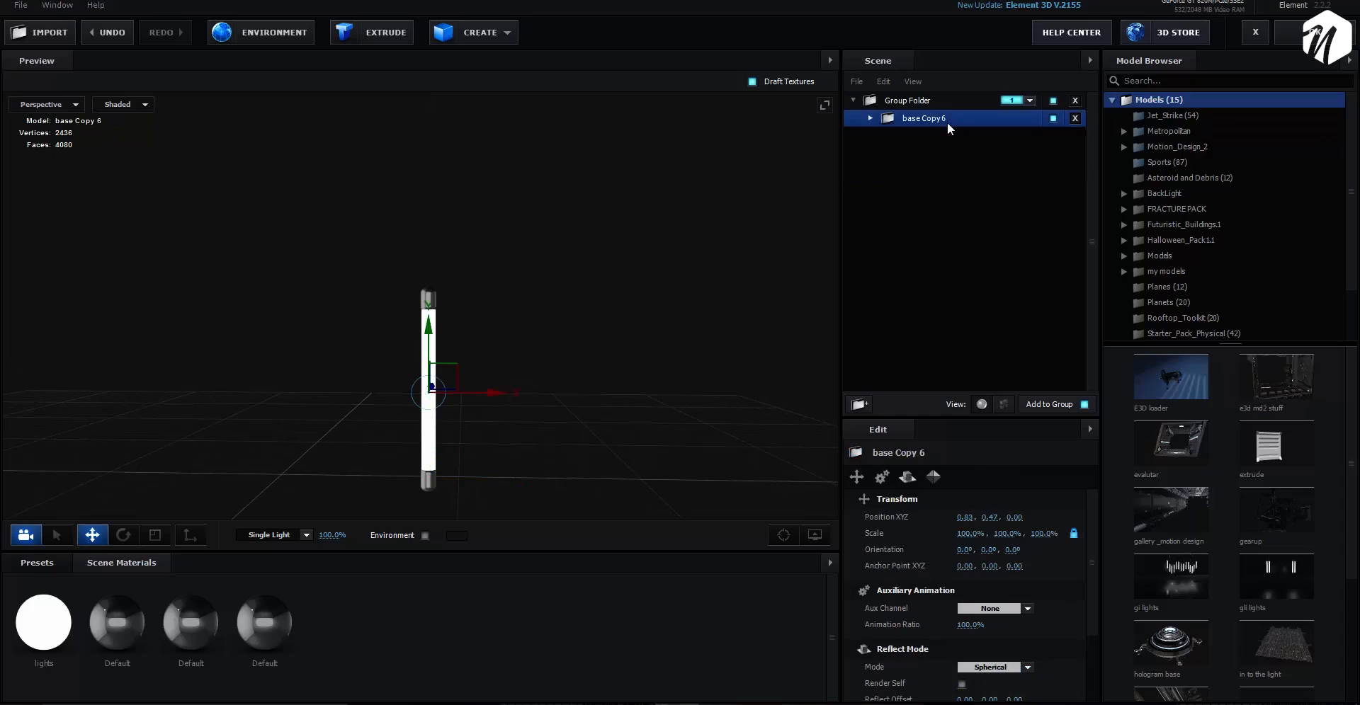
Add a tube primitive and move it out of the base Copy 6 group, directly under Group Folder.
left_click_drag(465, 292, 549, 347)
scroll(567, 343, "up", 5)
scroll(566, 343, "down", 3)
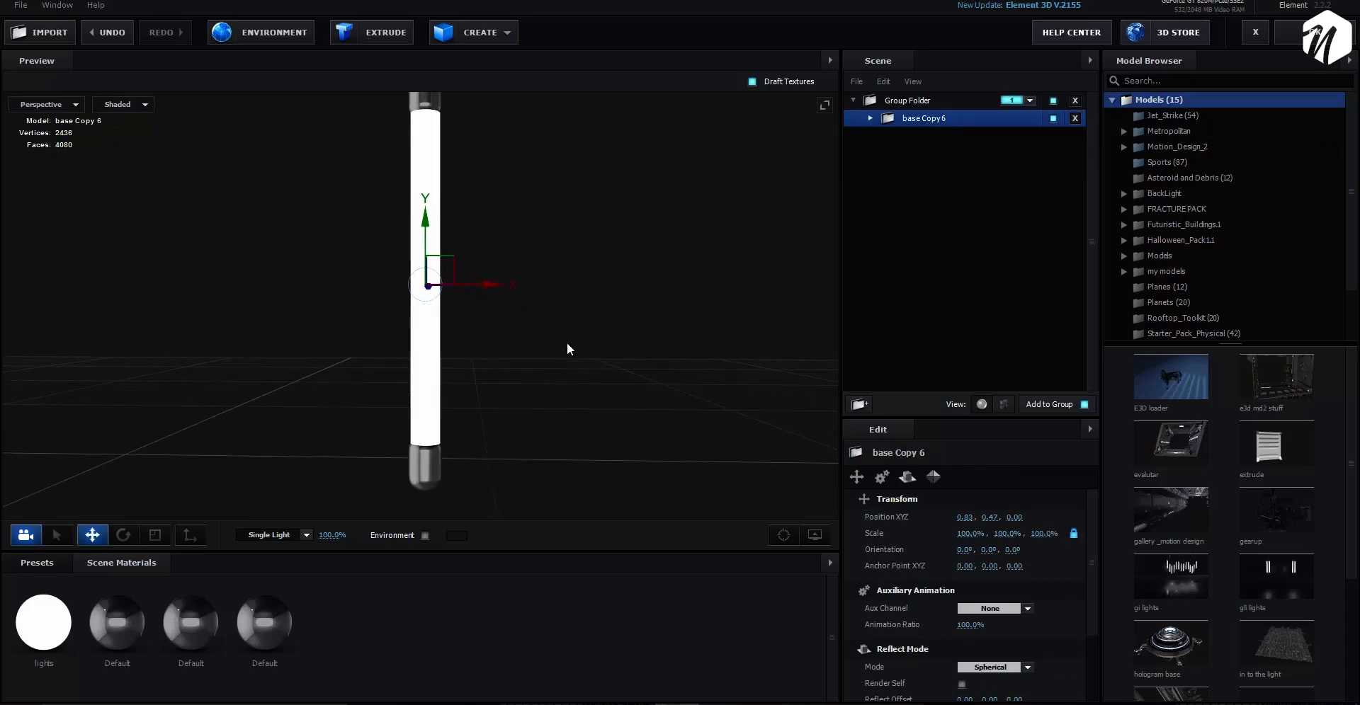
left_click(480, 32)
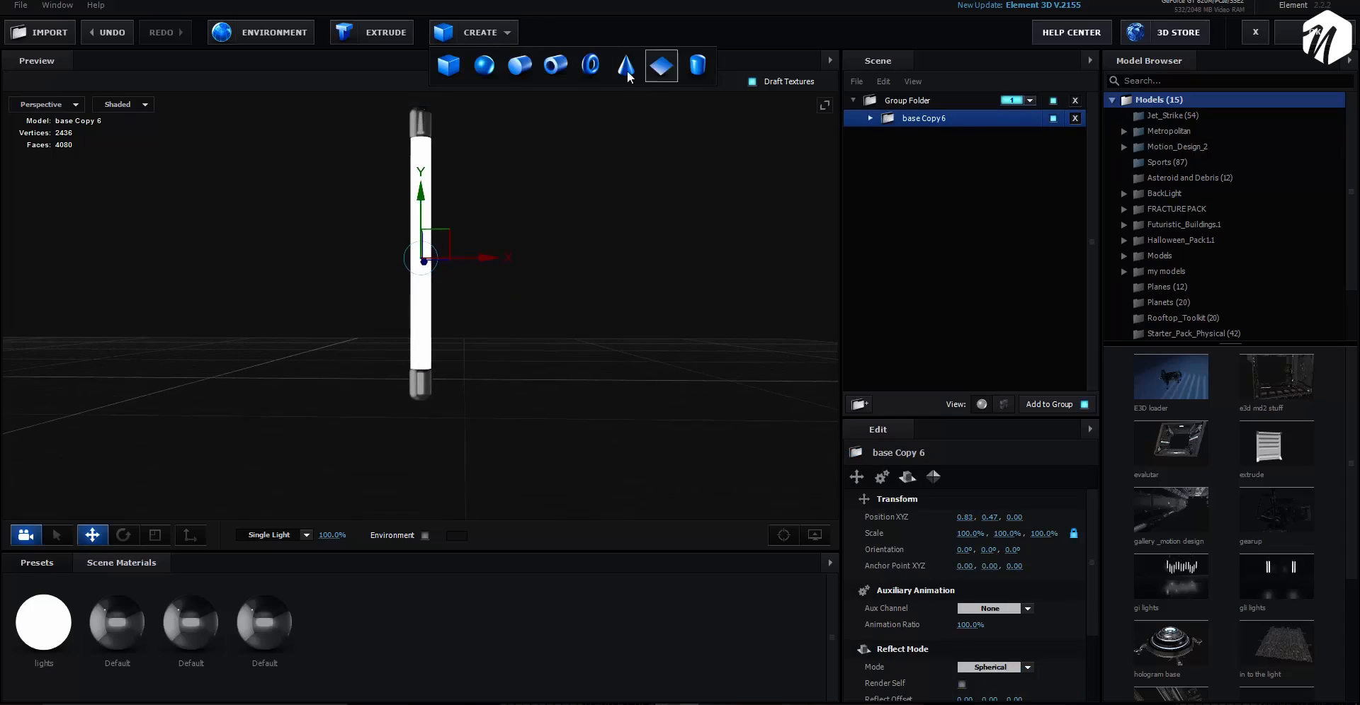
left_click(665, 62)
left_click_drag(975, 142, 960, 108)
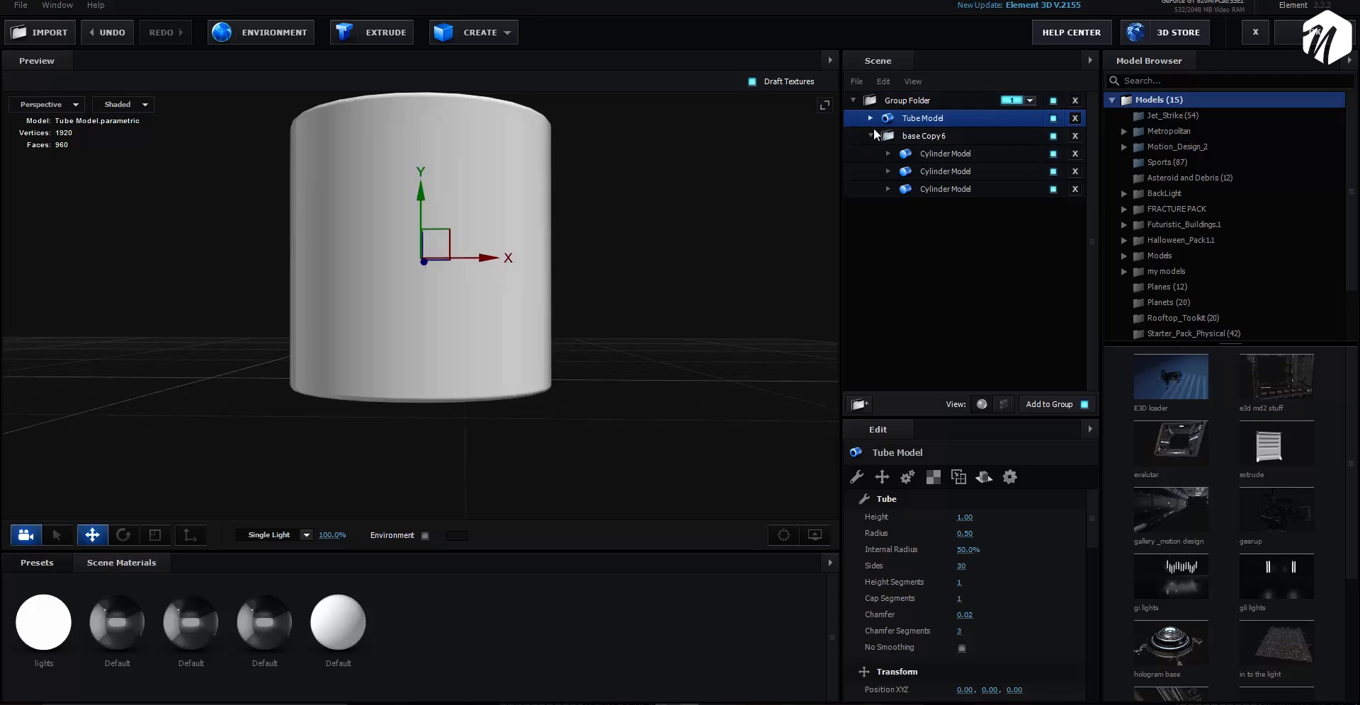
left_click(872, 132)
Rename the new tube model as circle.
double_click(919, 118)
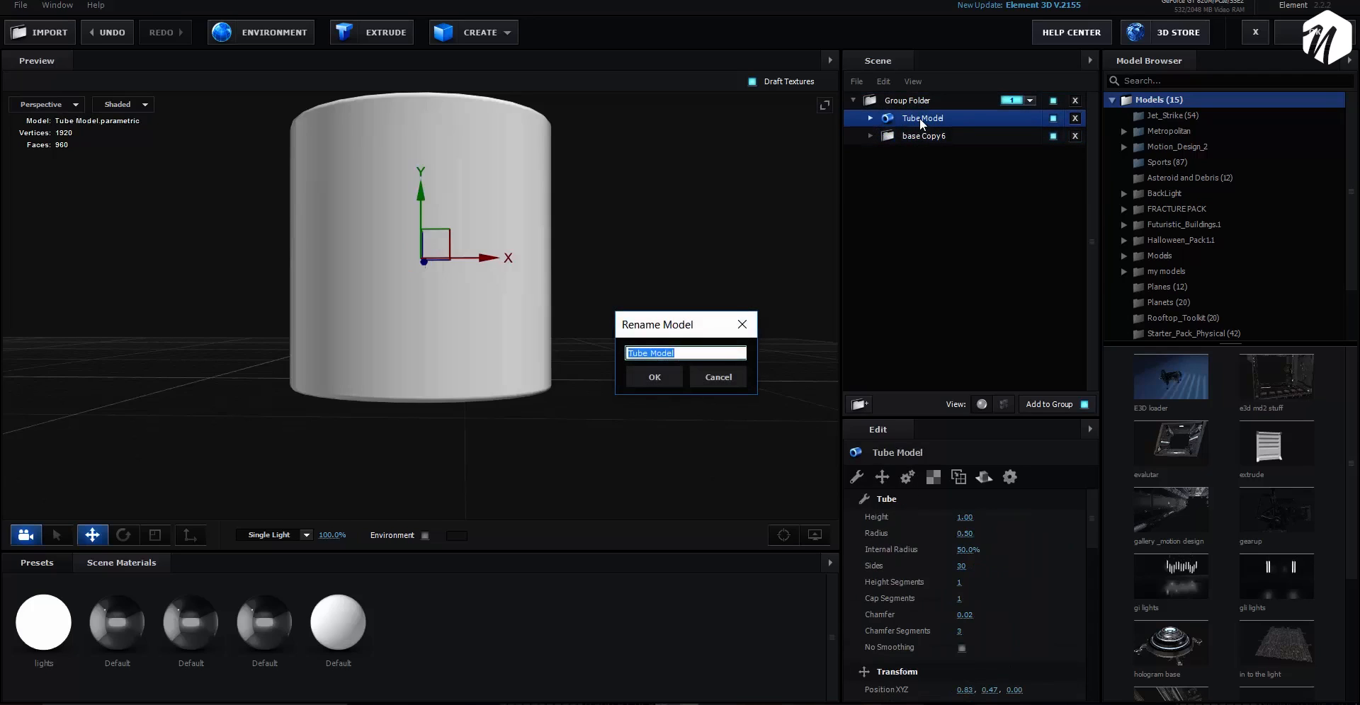
type("circle")
key("Return")
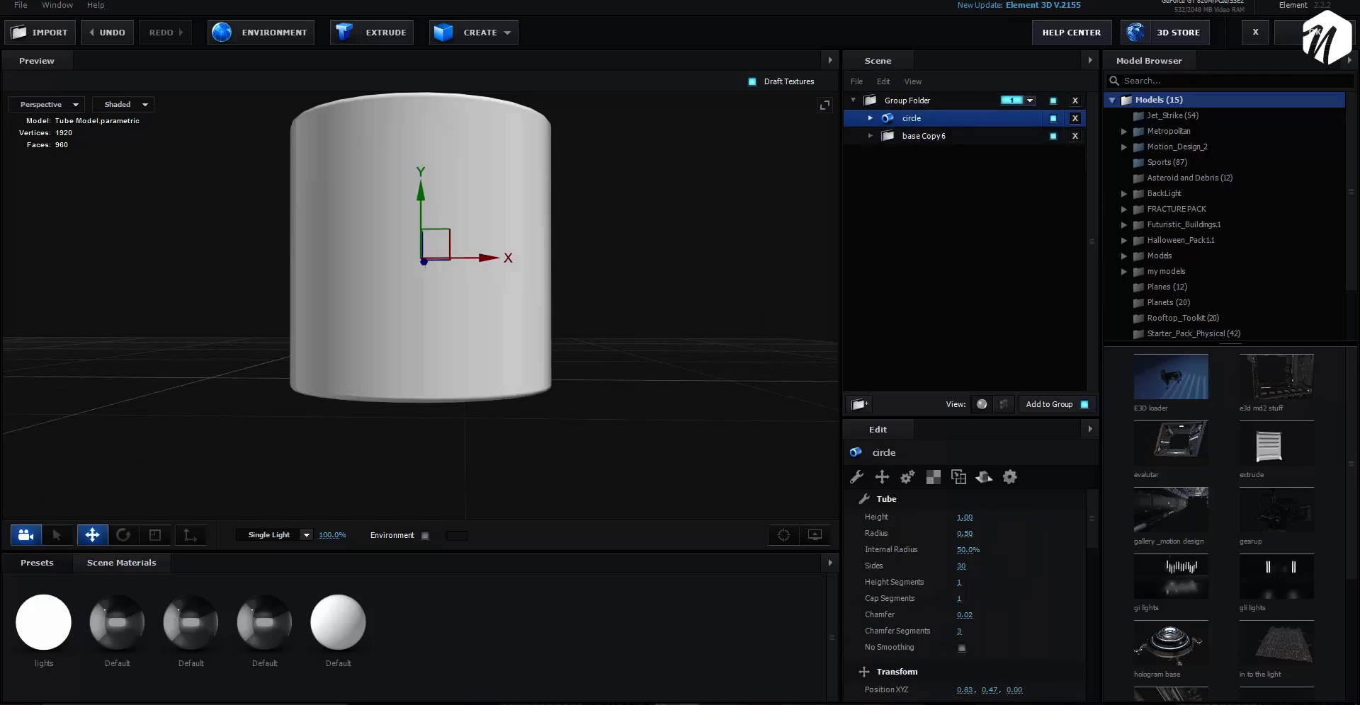
Set the circle's height to 0.08 and rotate it about its X axis into an upright ring.
left_click_drag(967, 517, 922, 532)
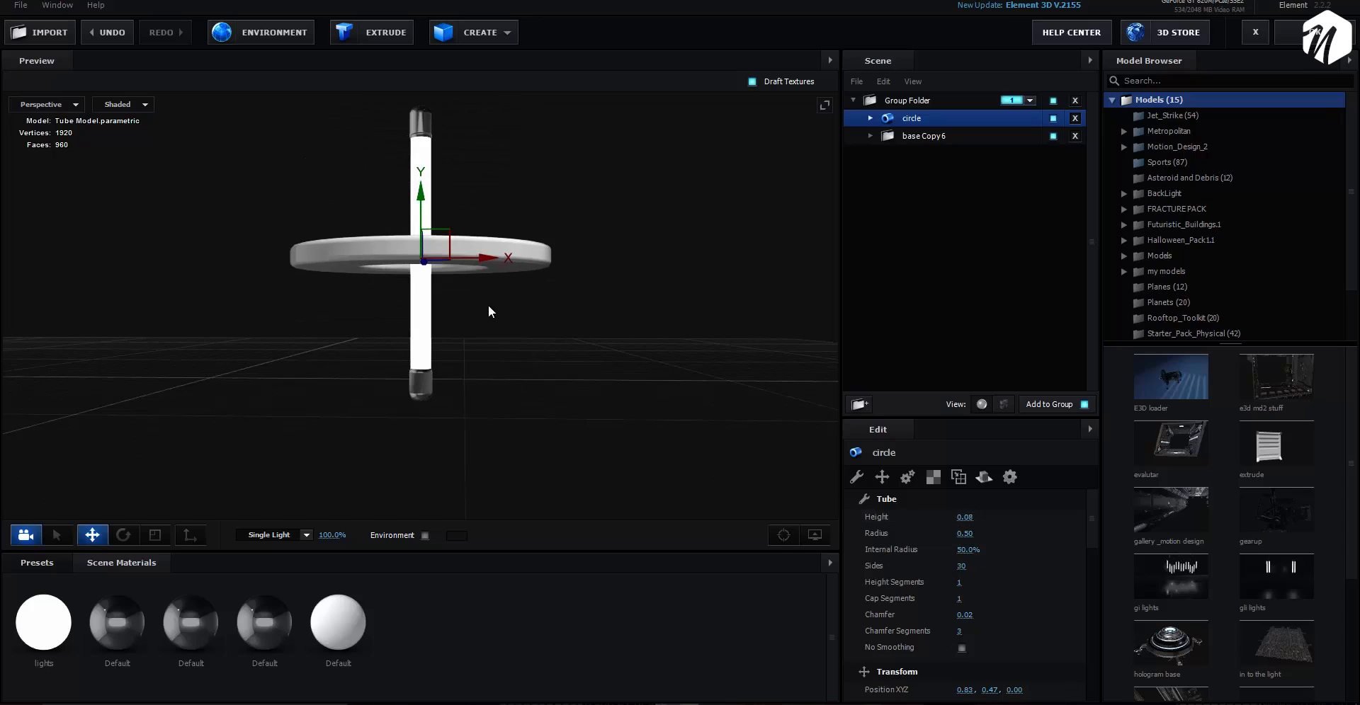
key("e")
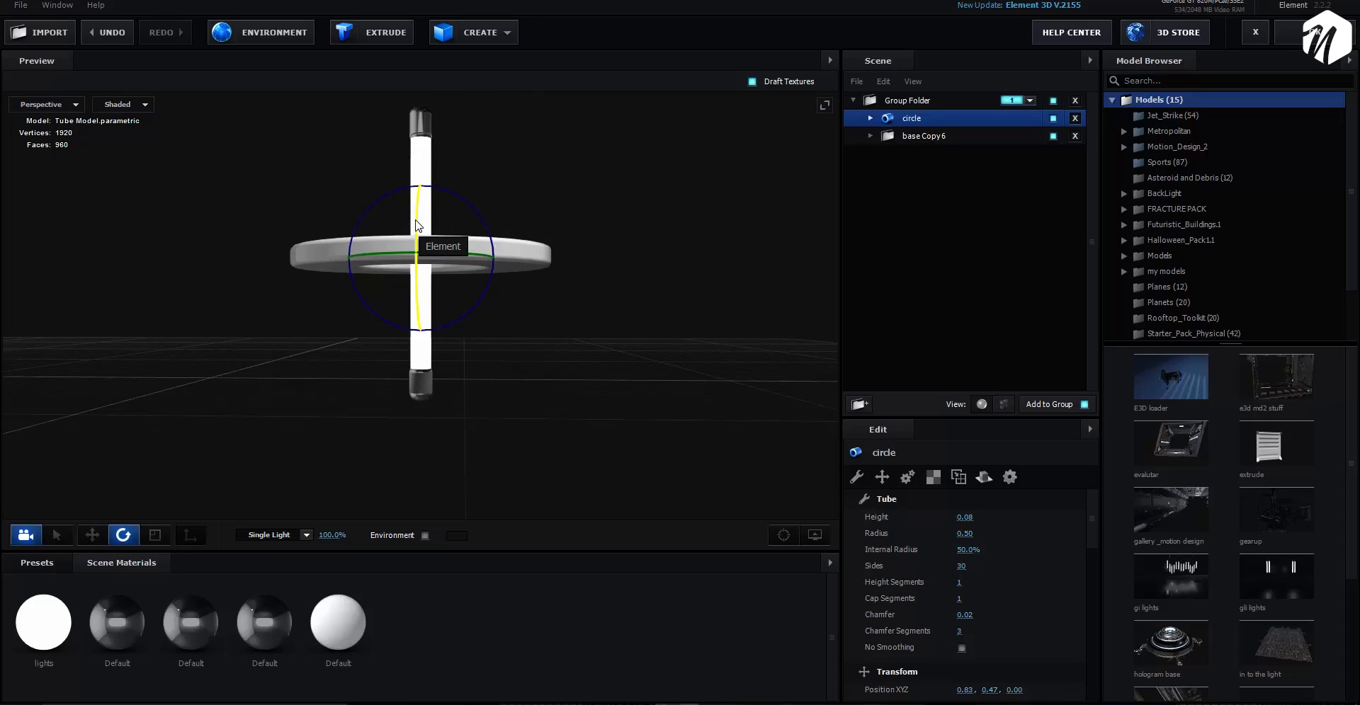
left_click_drag(416, 225, 582, 383)
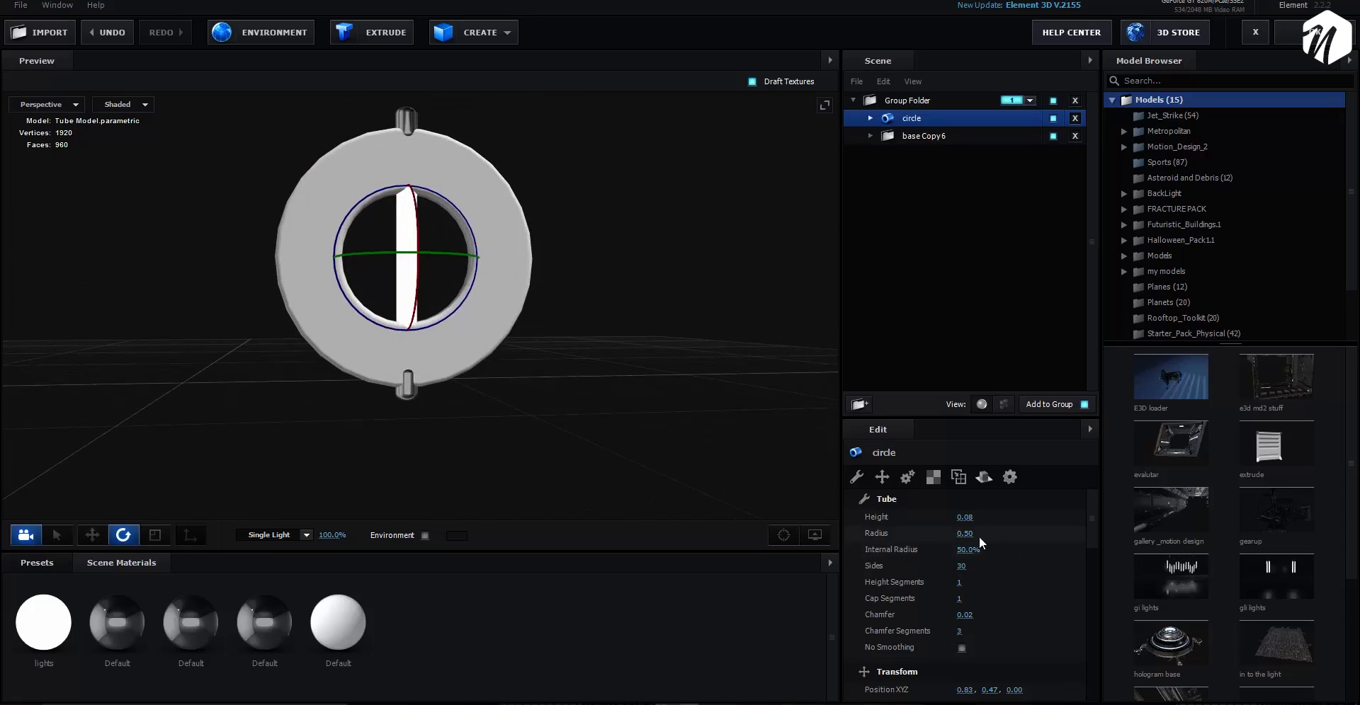
Set the circle's internal radius to 75% and radius to 0.35, and move it down to the light tube's lower end.
mouse_move(968, 549)
left_mouse_down()
mouse_move(983, 547)
mouse_move(950, 538)
mouse_move(966, 537)
left_mouse_up()
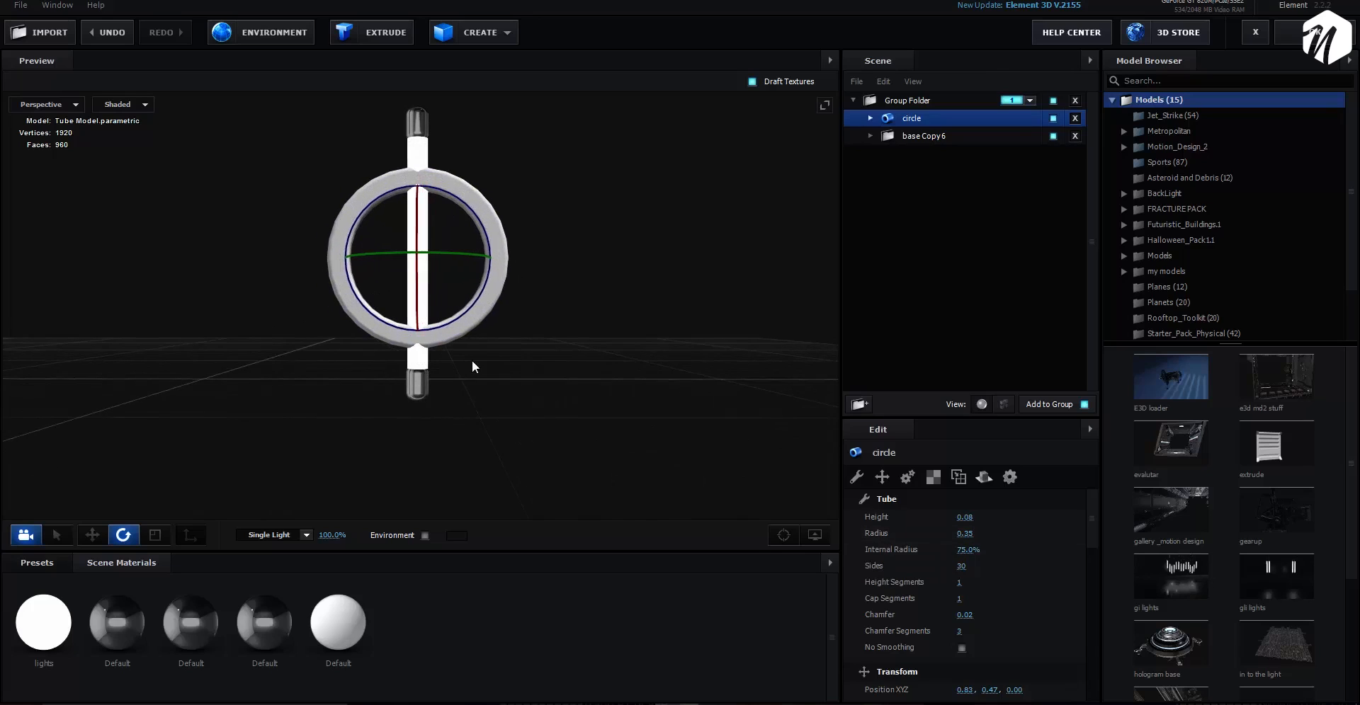
key("w")
left_click_drag(411, 293, 417, 404)
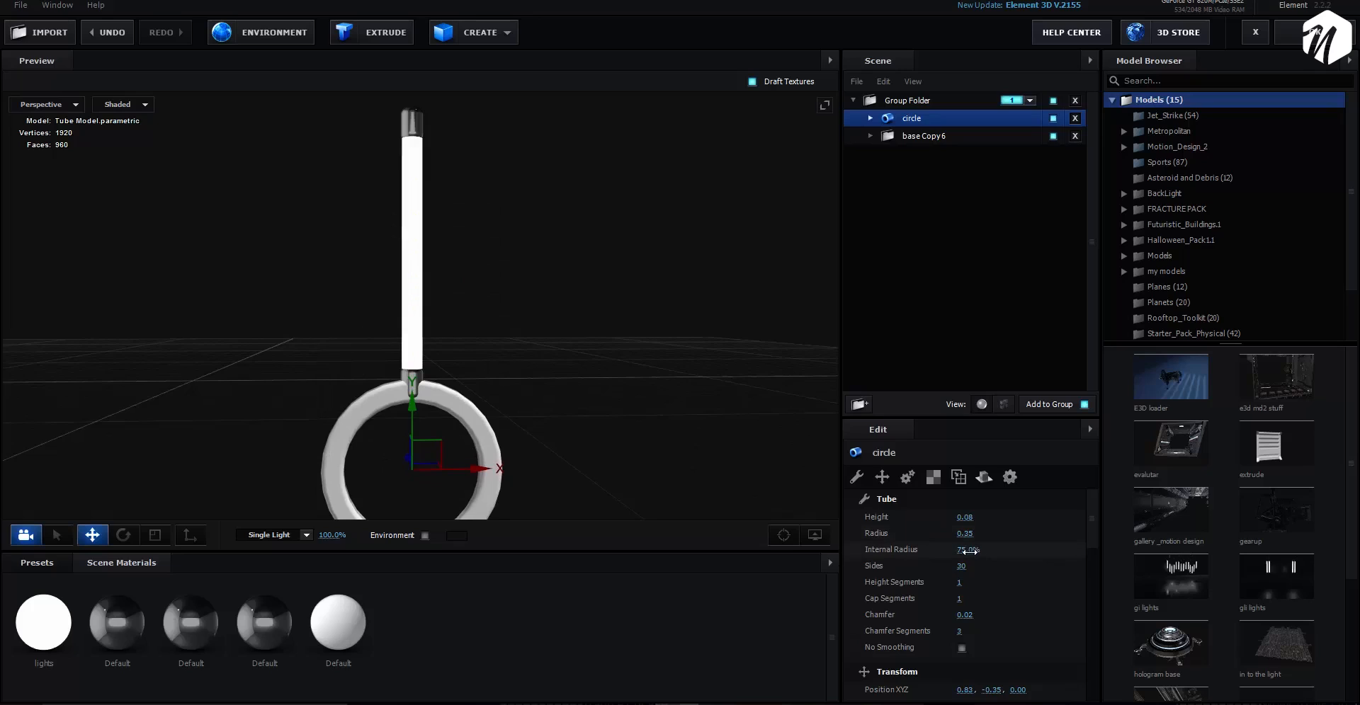
Change the circle to height 0.19, radius 0.40 and internal radius 67%, and fit it against the lower end cap at Y -0.47.
left_click_drag(969, 552, 966, 517)
left_click_drag(624, 460, 484, 255)
scroll(606, 347, "up", 5)
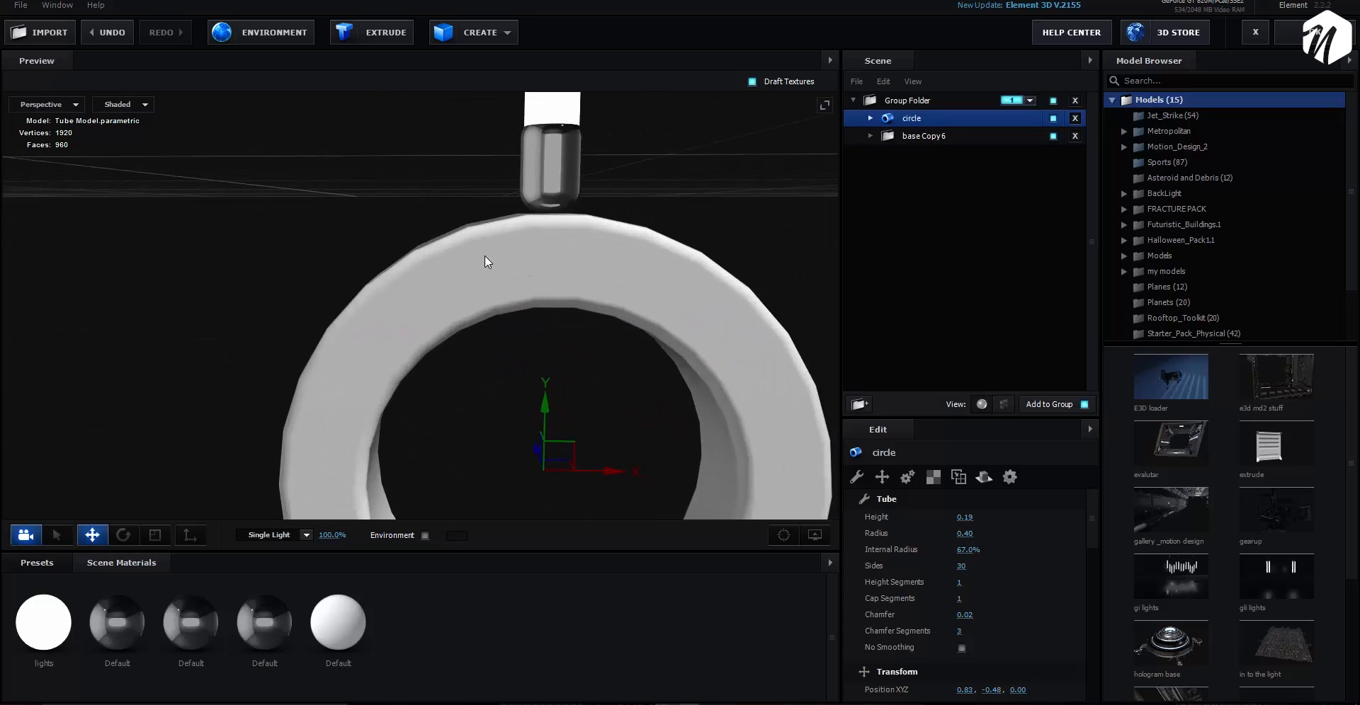
left_click_drag(541, 411, 542, 399)
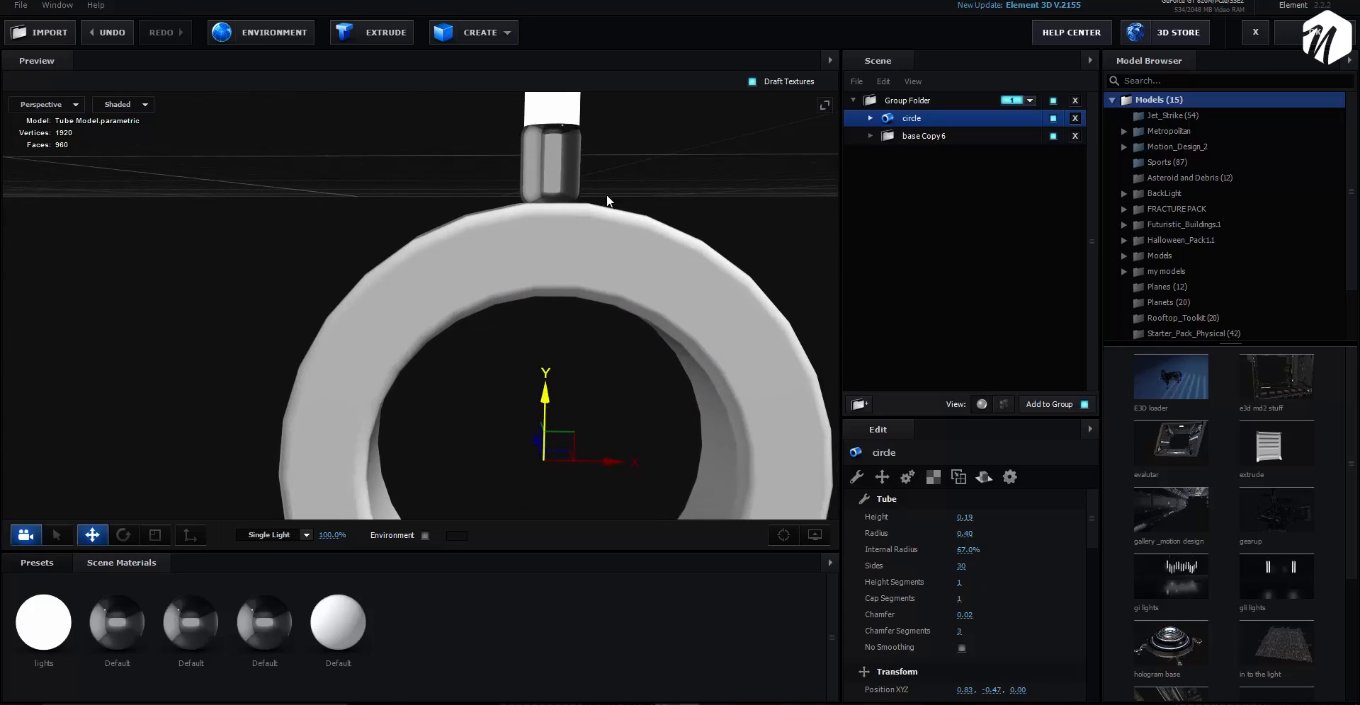
Enable mesh optimization in the circle's surface options.
scroll(607, 196, "down", 3)
left_click_drag(595, 253, 686, 379)
scroll(579, 274, "down", 3)
scroll(566, 322, "up", 4)
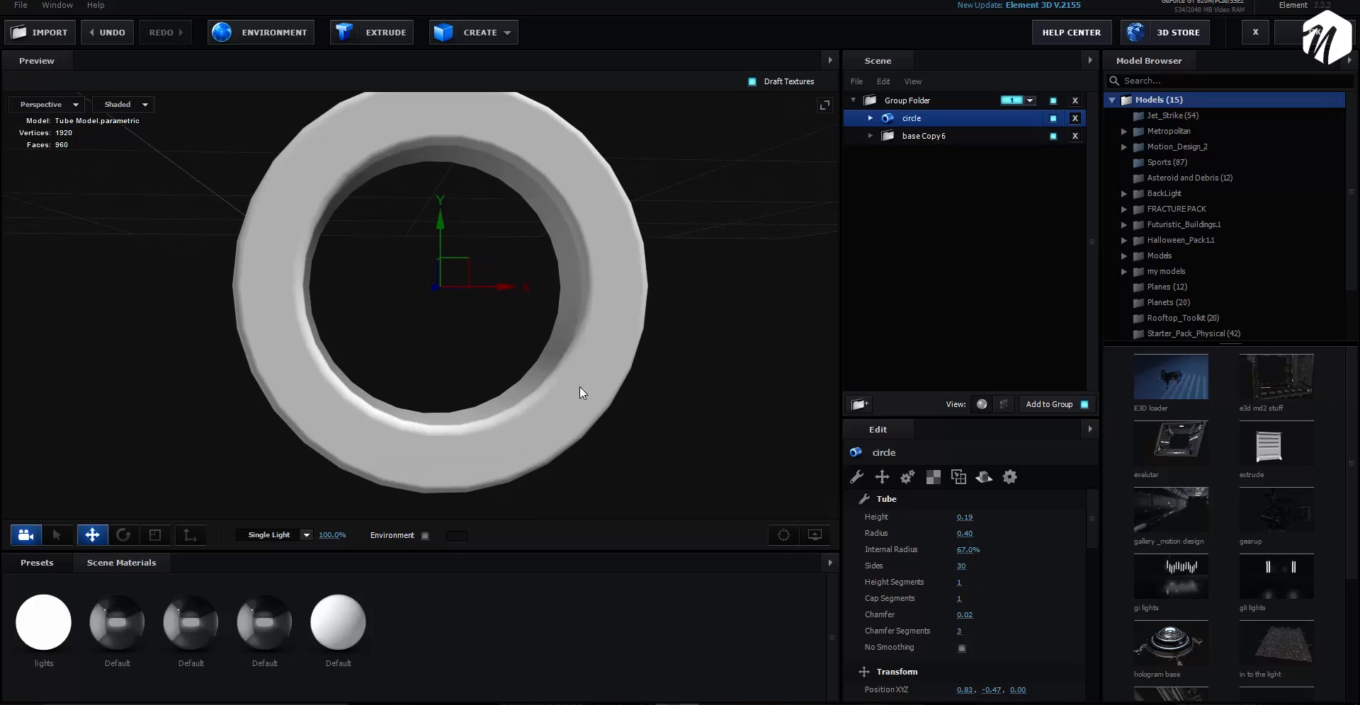
scroll(985, 649, "down", 5)
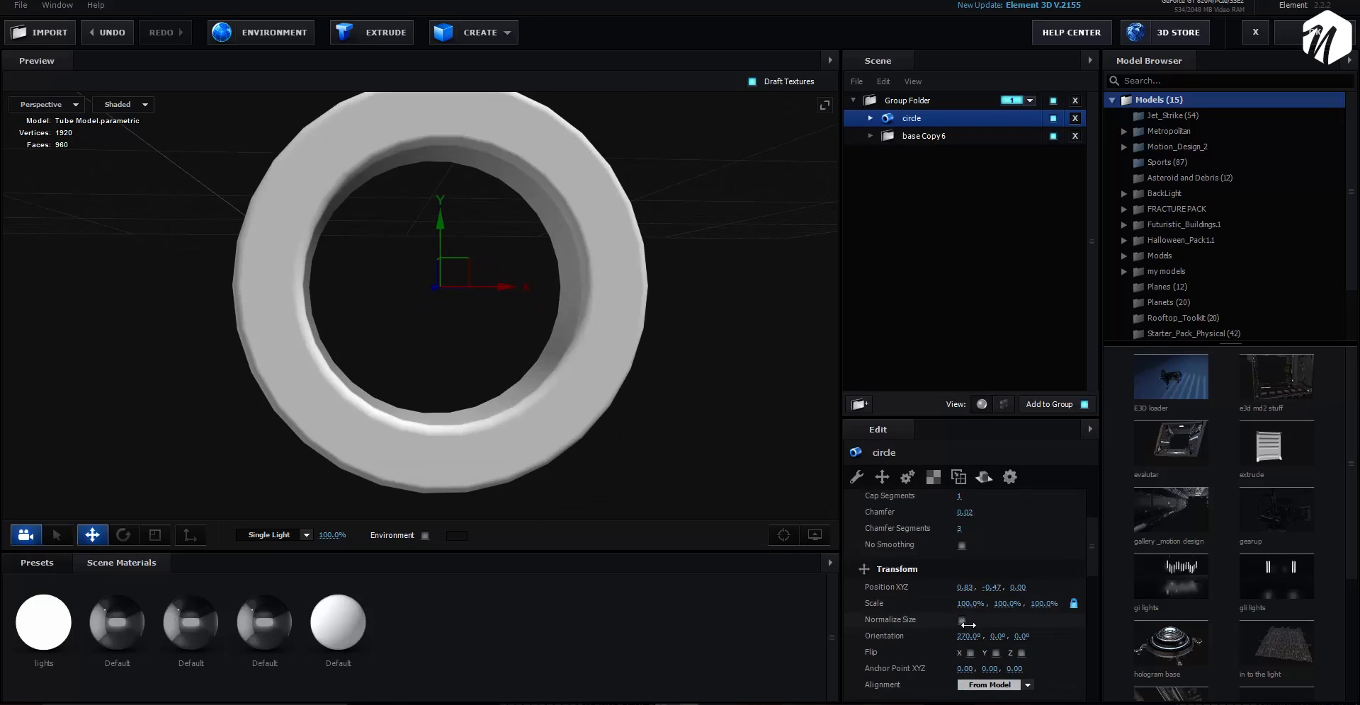
scroll(950, 614, "down", 3)
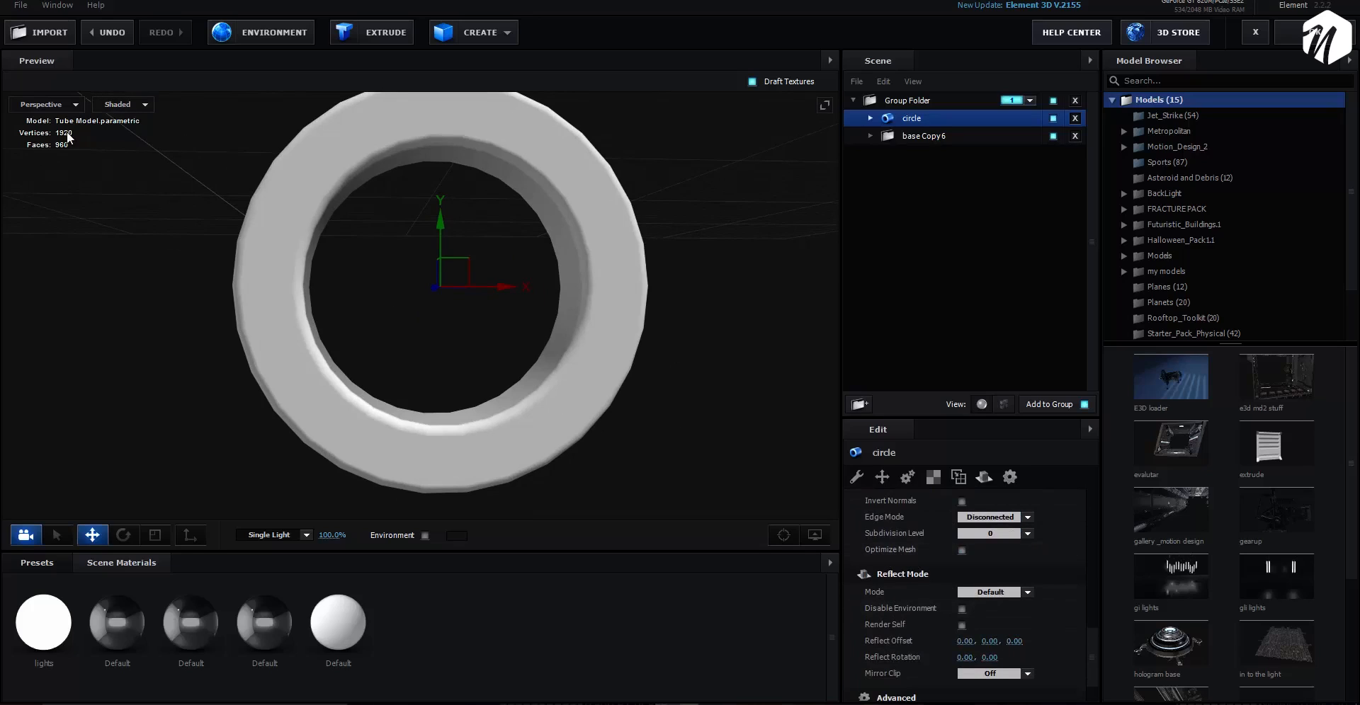
left_click(961, 550)
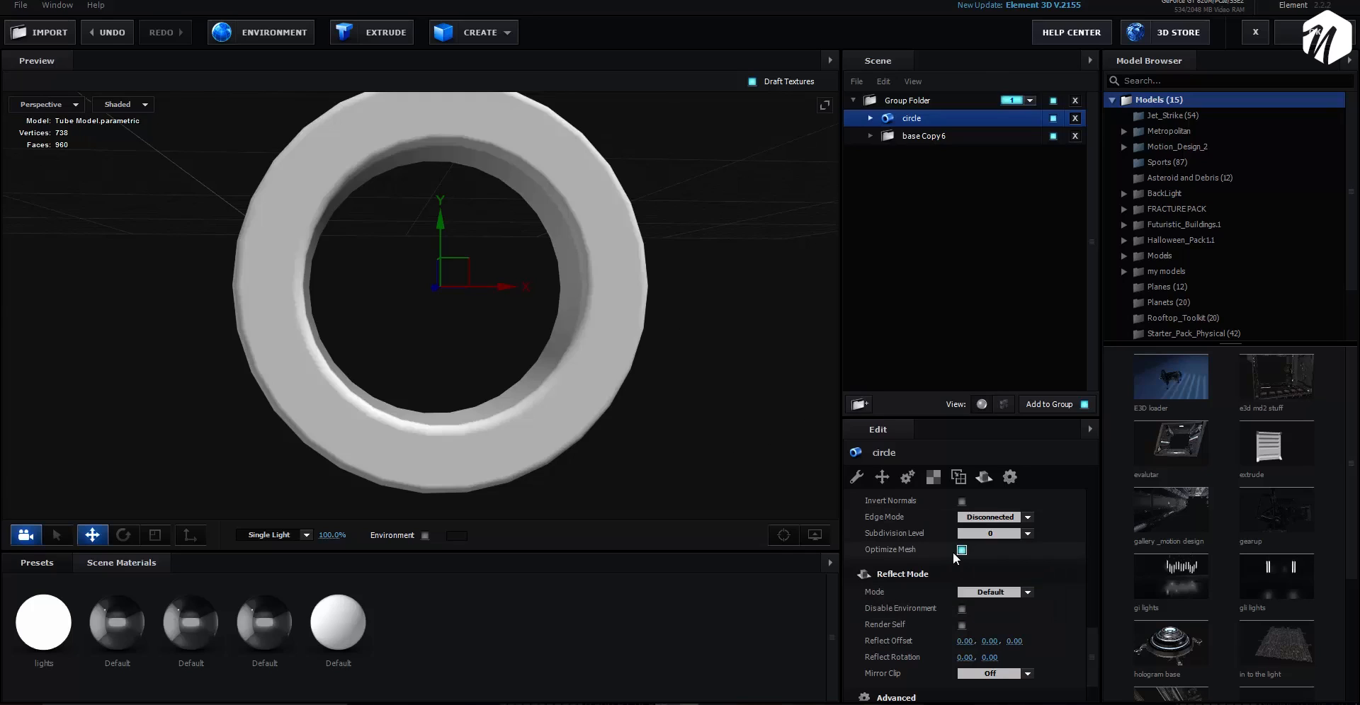
Increase the circle's number of sides to 49 for a smoother ring outline.
scroll(995, 564, "up", 5)
scroll(995, 565, "up", 3)
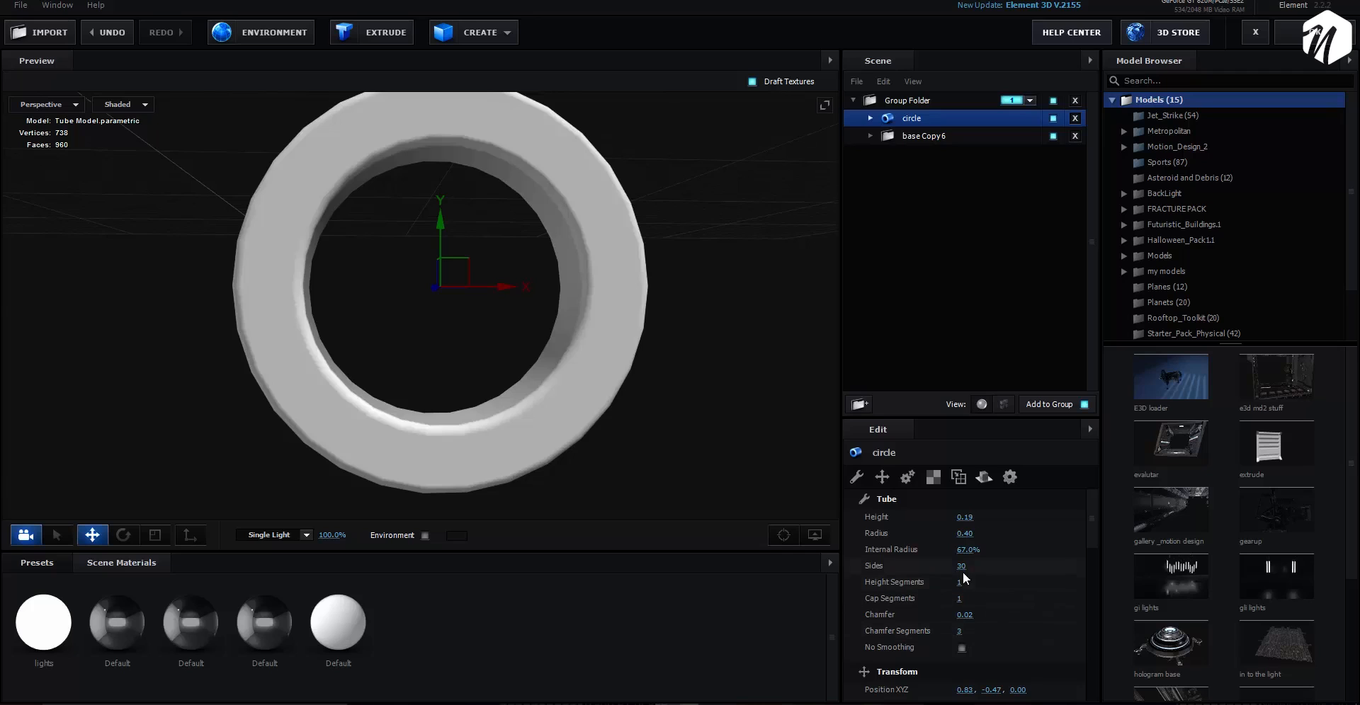
left_click_drag(963, 567, 1019, 555)
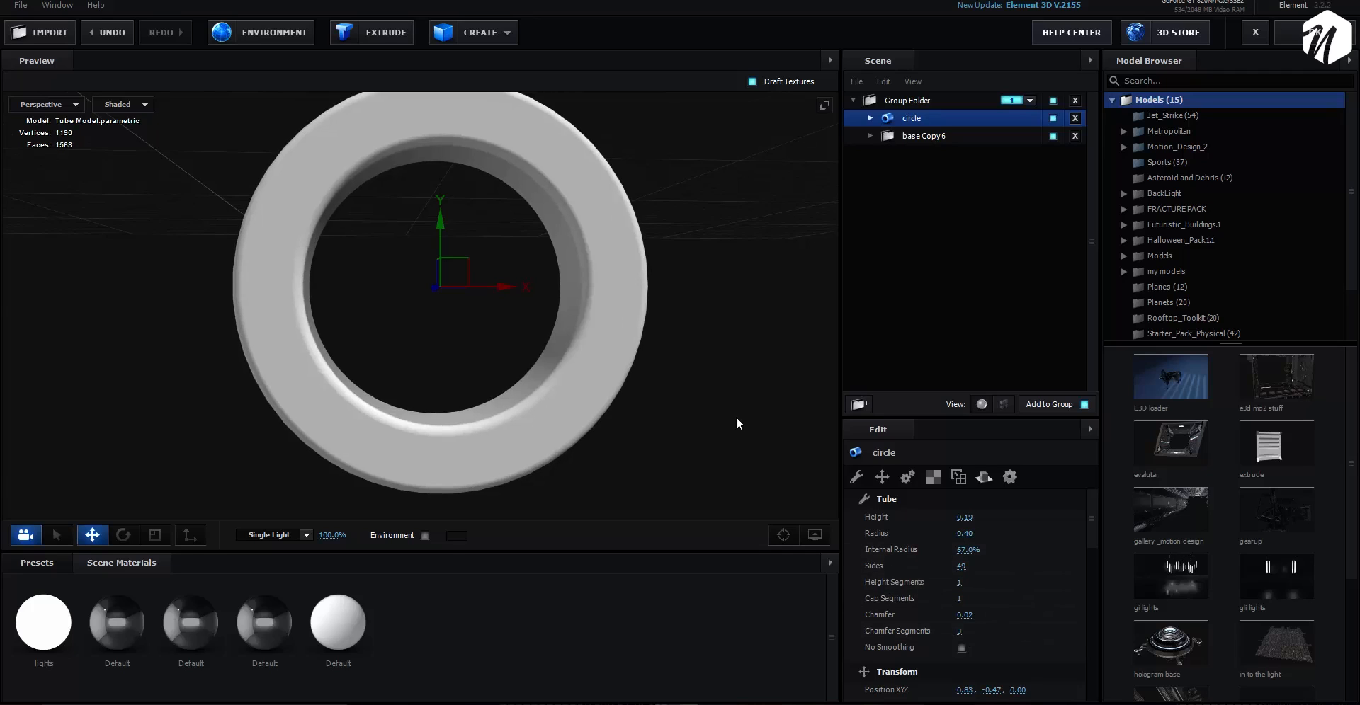
left_click_drag(736, 424, 559, 327)
scroll(397, 260, "up", 4)
left_click_drag(351, 251, 344, 231)
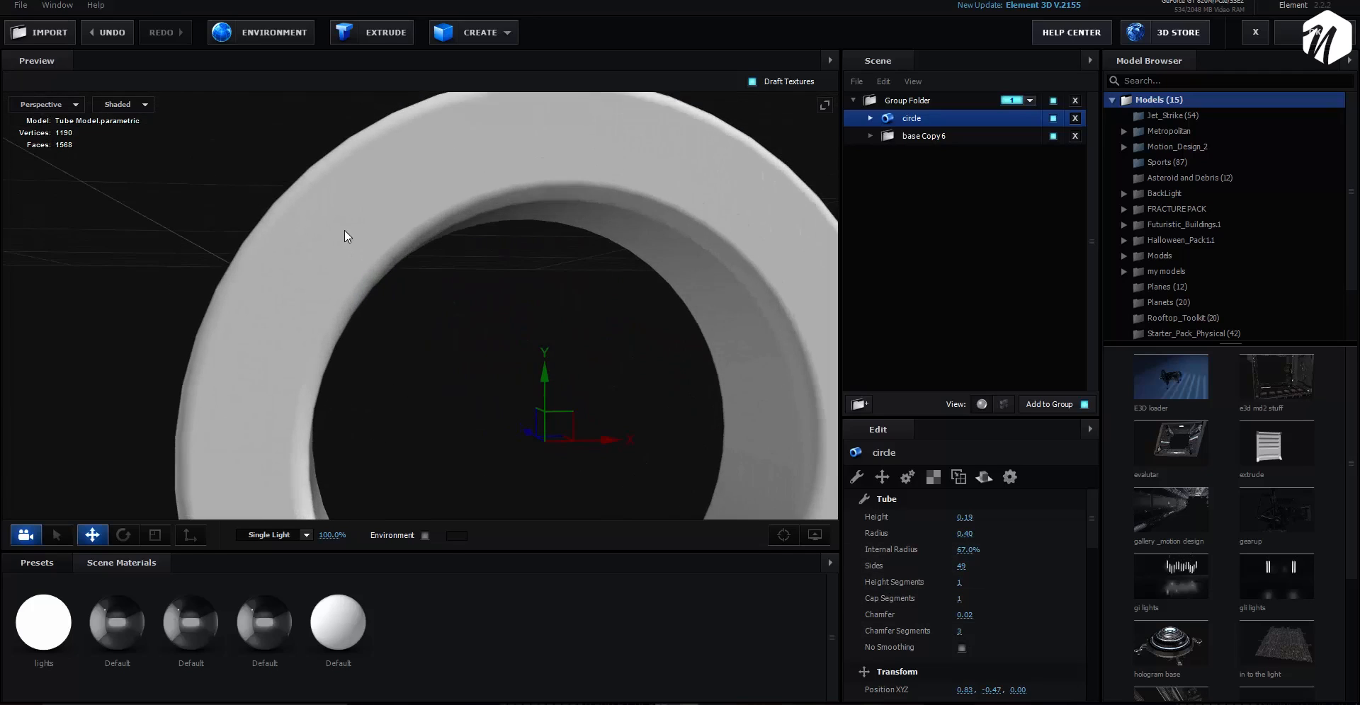
left_click_drag(370, 275, 315, 379)
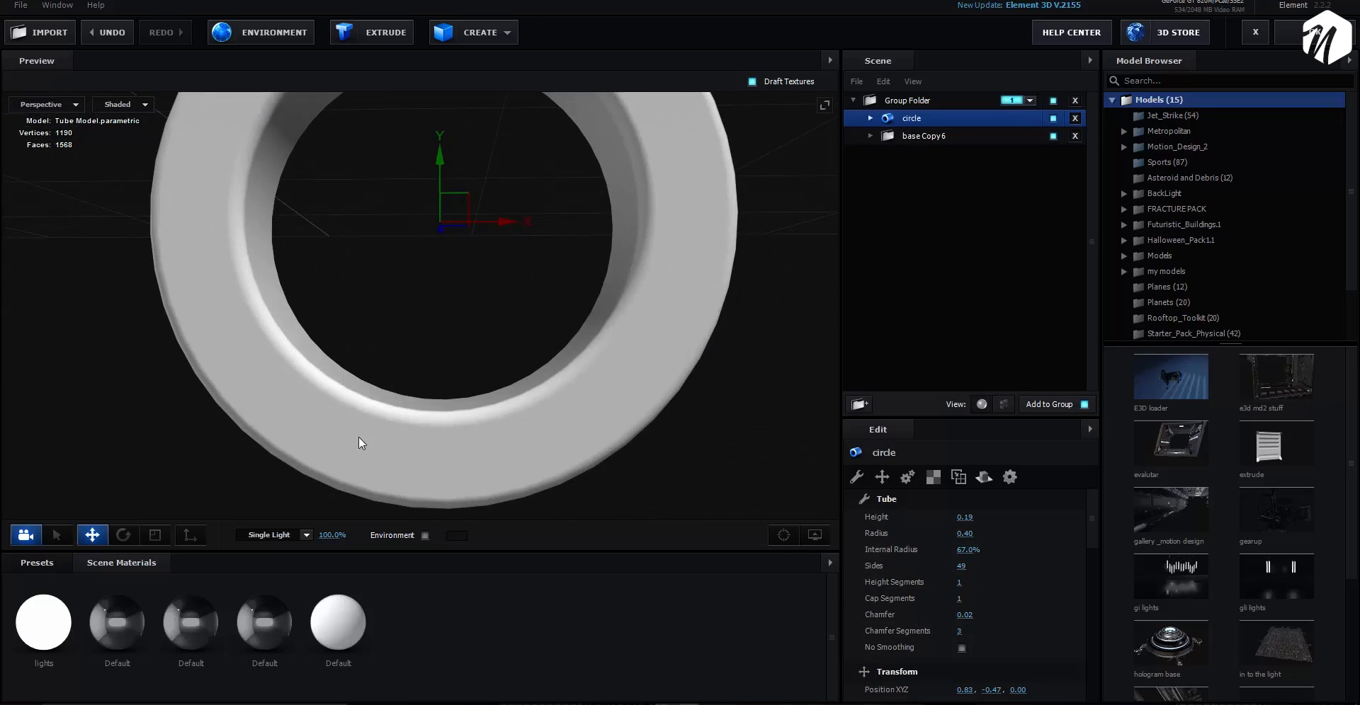
left_click_drag(439, 394, 440, 429)
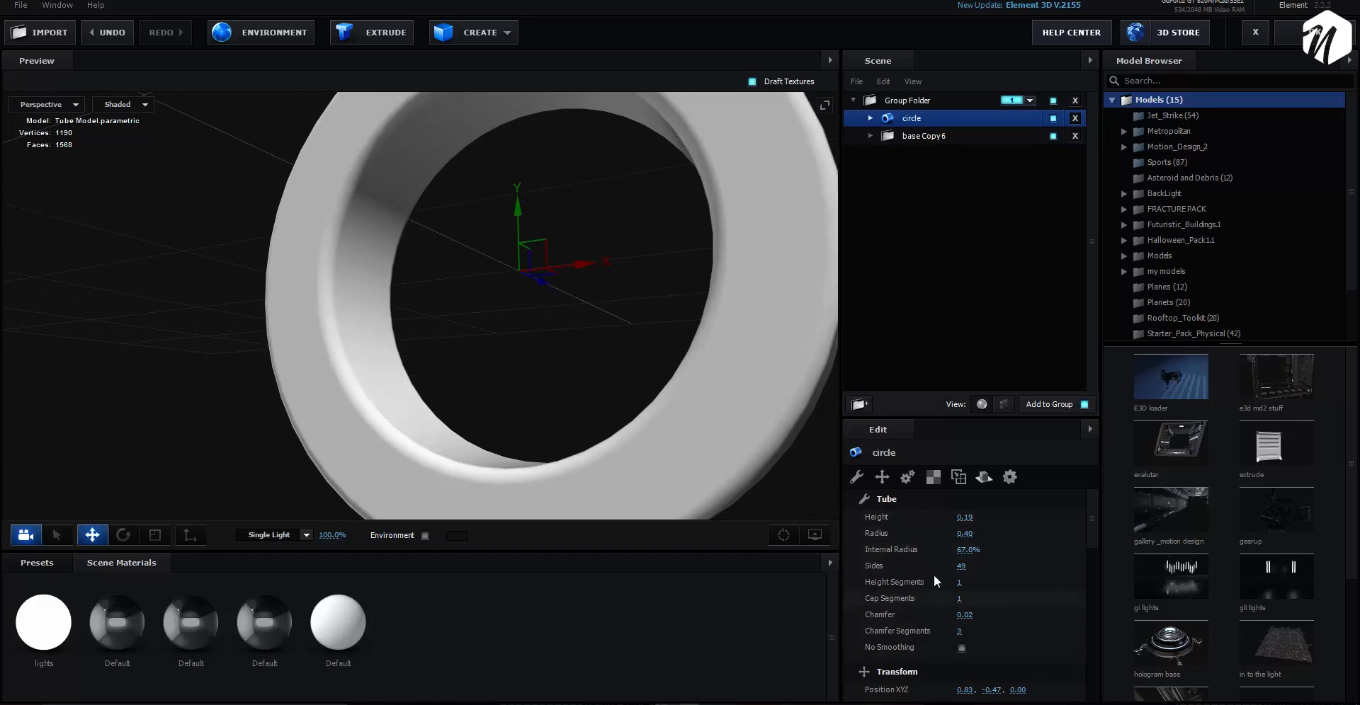
left_click_drag(623, 356, 610, 441)
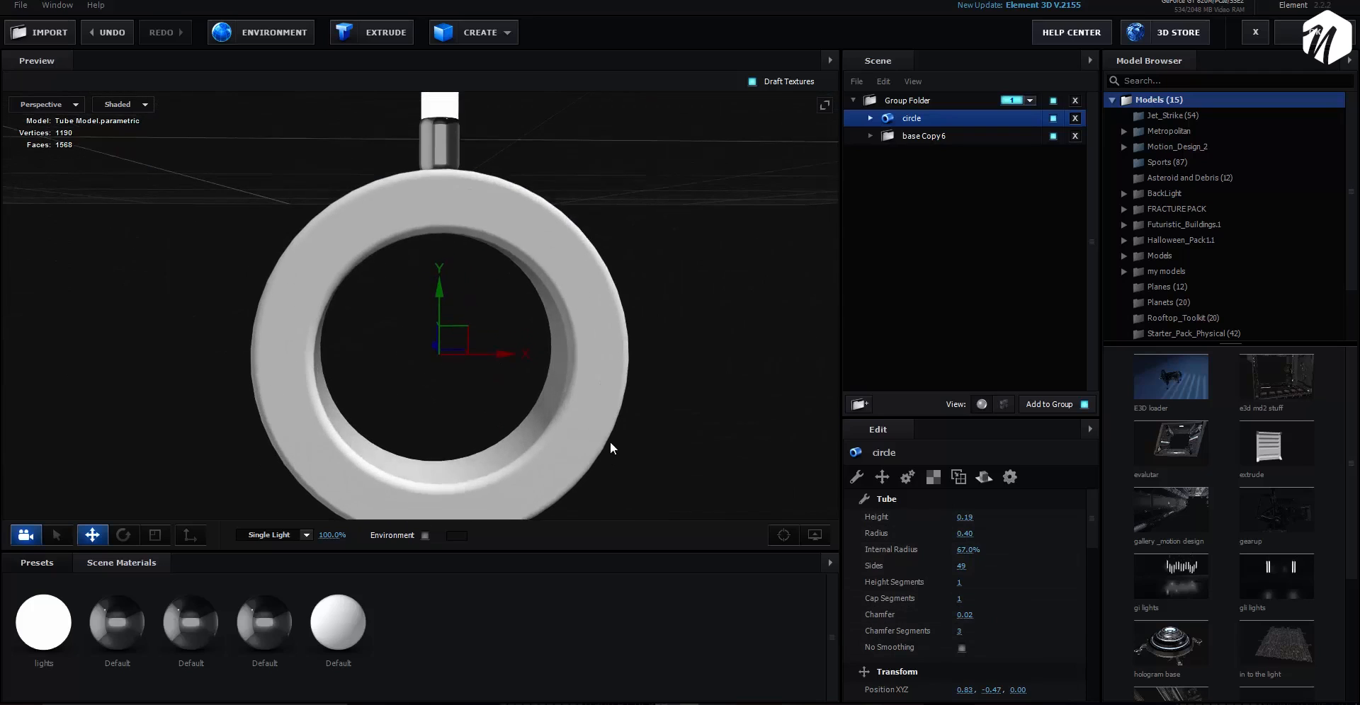
Hide the grid in the preview's view options.
left_click(807, 539)
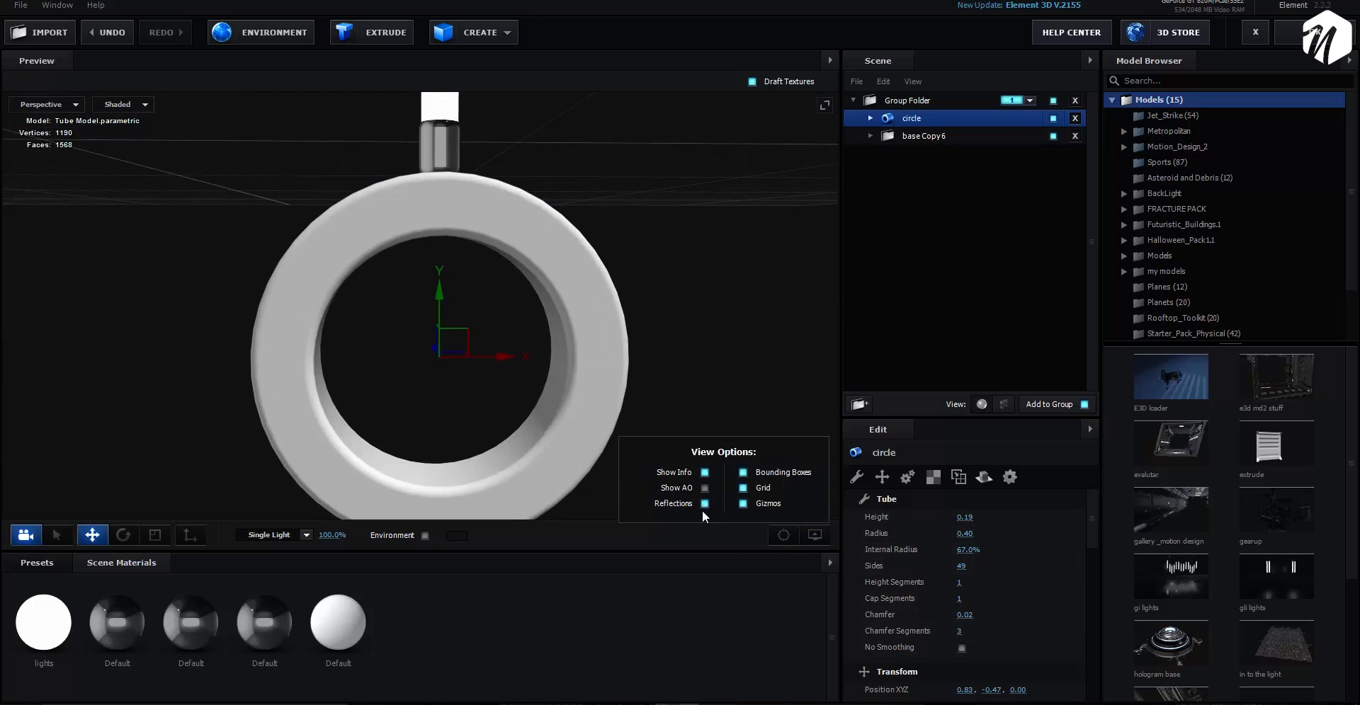
left_click(746, 484)
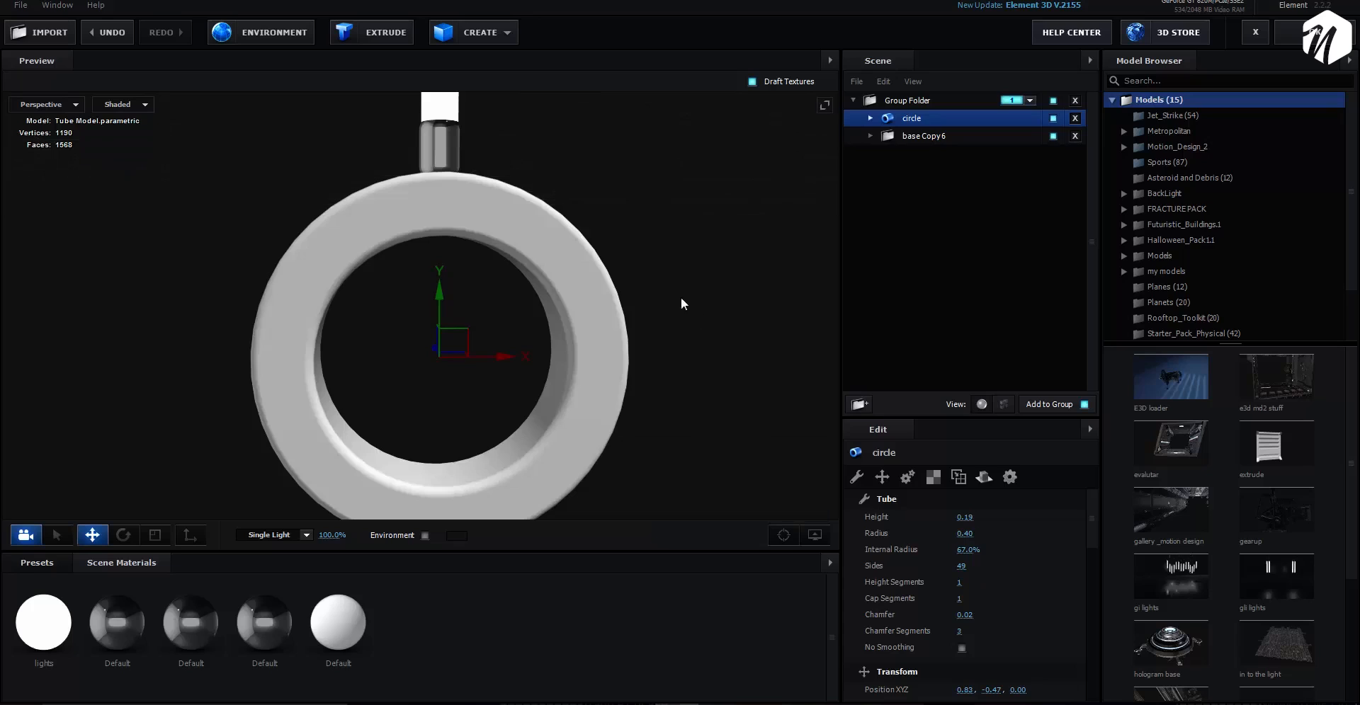
scroll(640, 266, "down", 3)
mouse_move(660, 344)
left_mouse_down()
mouse_move(677, 405)
mouse_move(674, 340)
left_mouse_up()
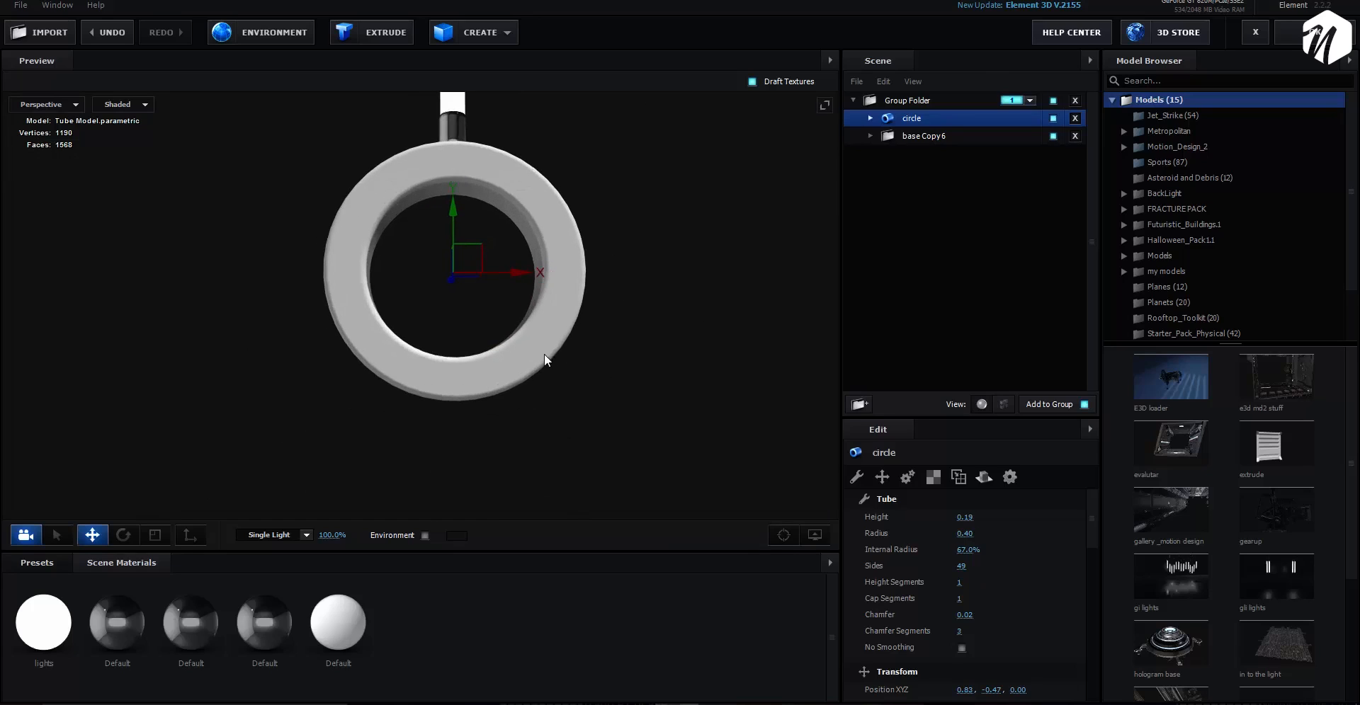
scroll(546, 358, "up", 3)
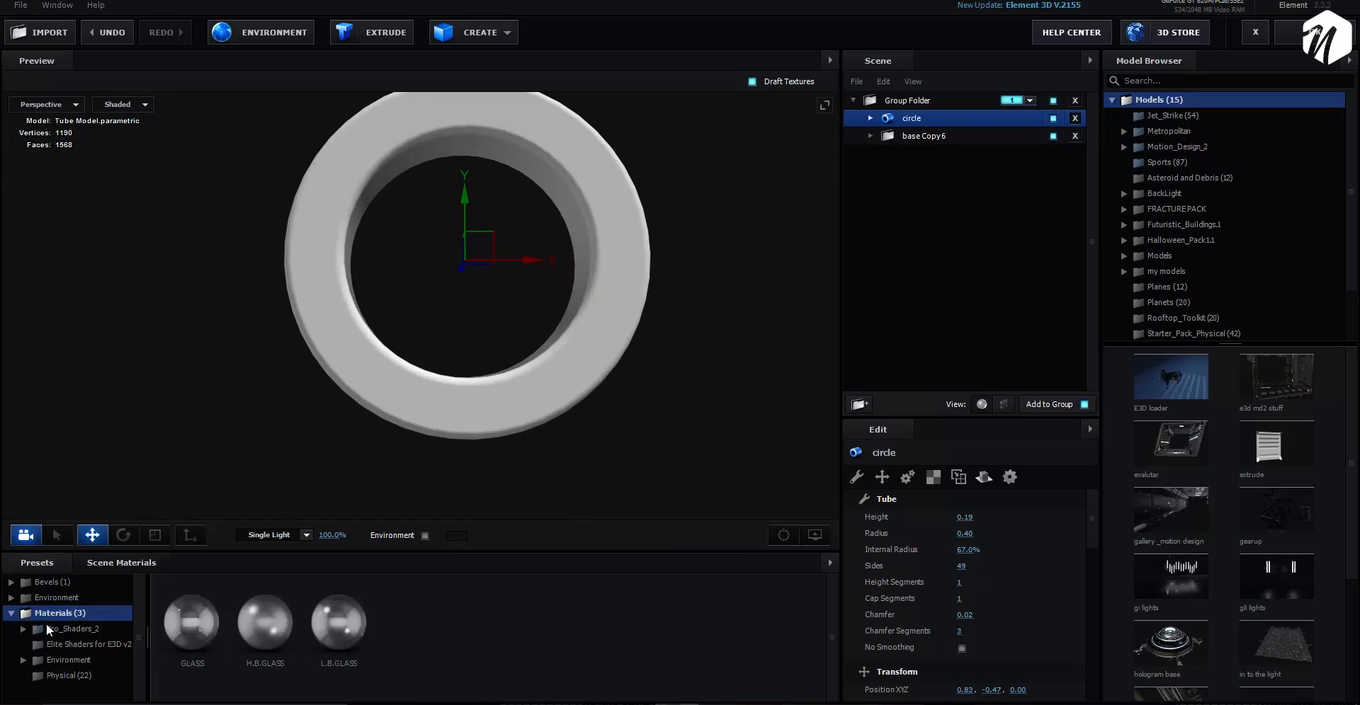
Open the Metal collection of the Pro_Shaders_2 material presets and browse to the burned and chrome metals.
left_click(87, 629)
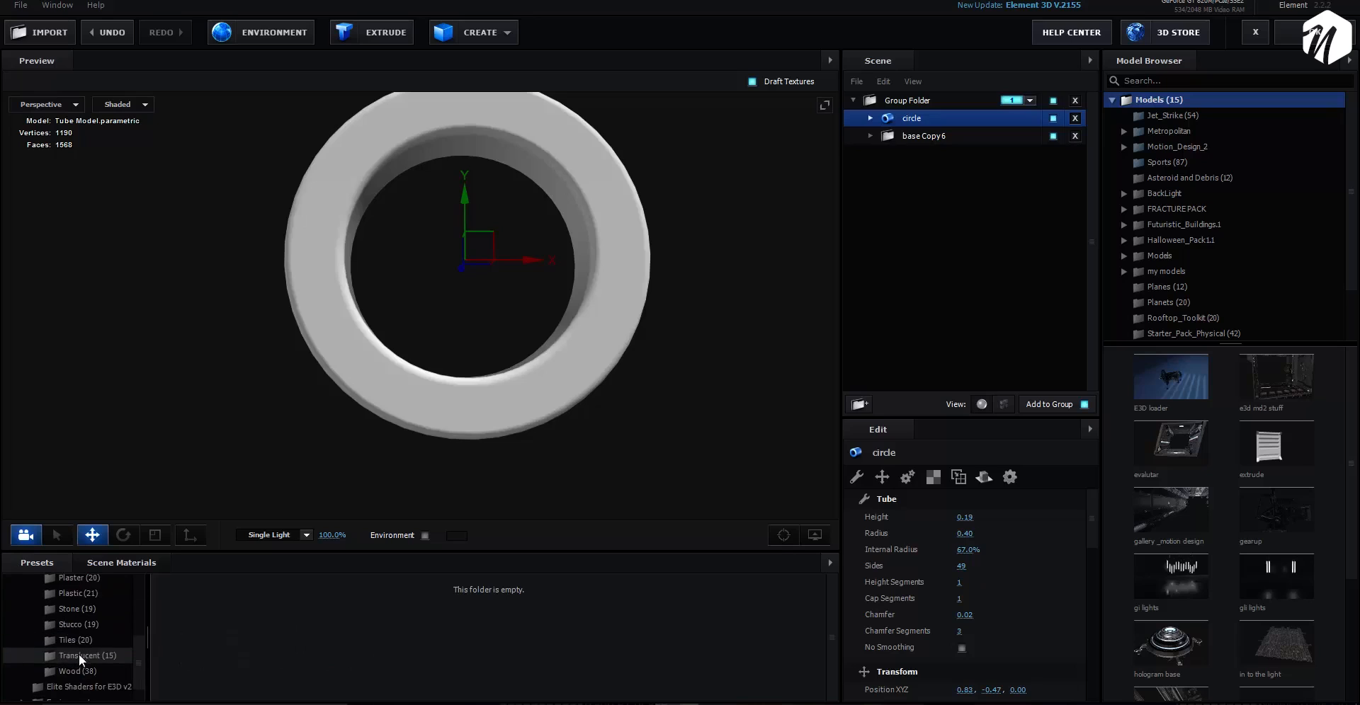
scroll(81, 652, "down", 5)
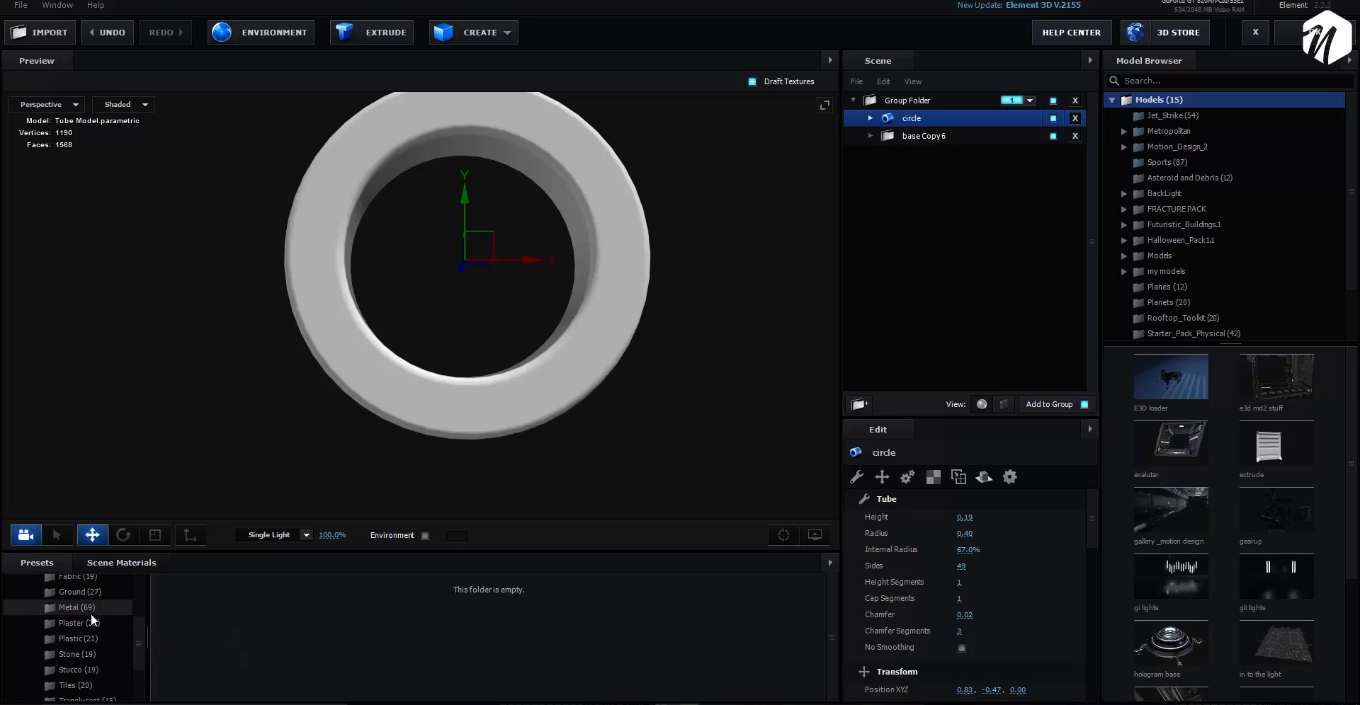
left_click(70, 607)
scroll(347, 627, "down", 1)
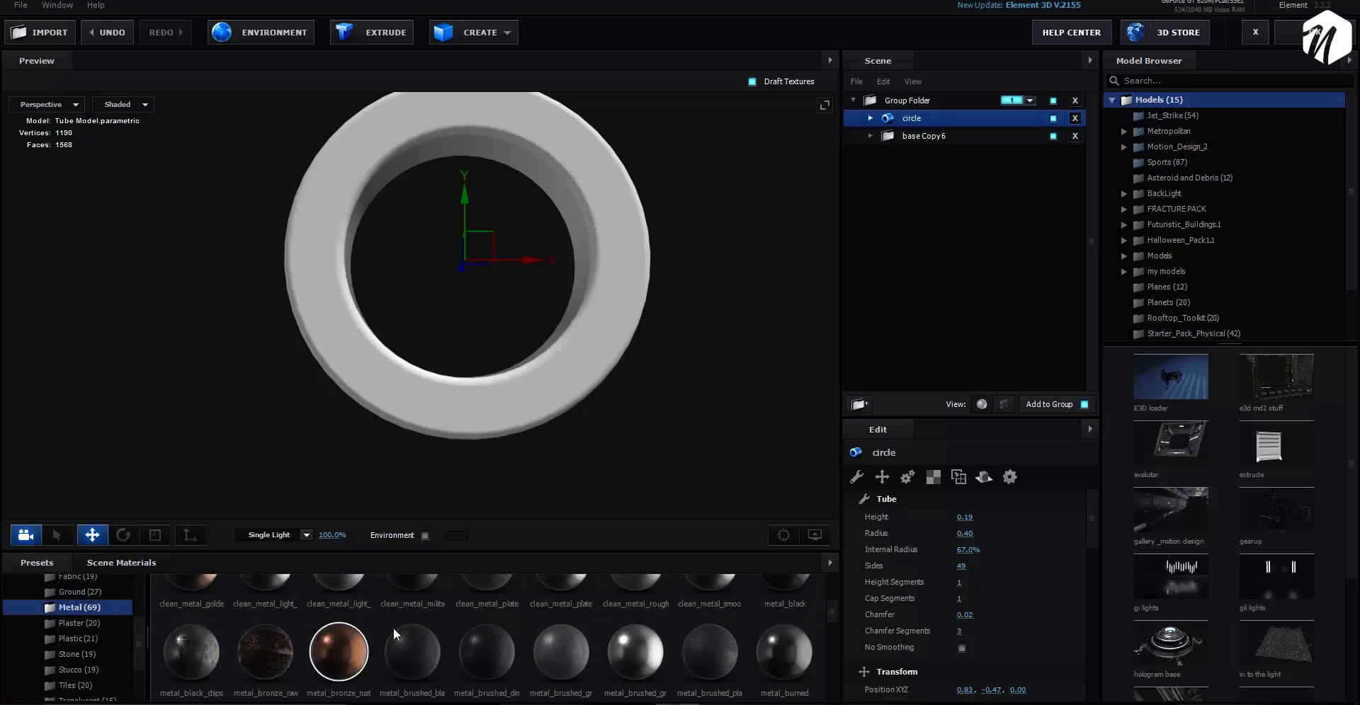
scroll(566, 646, "down", 1)
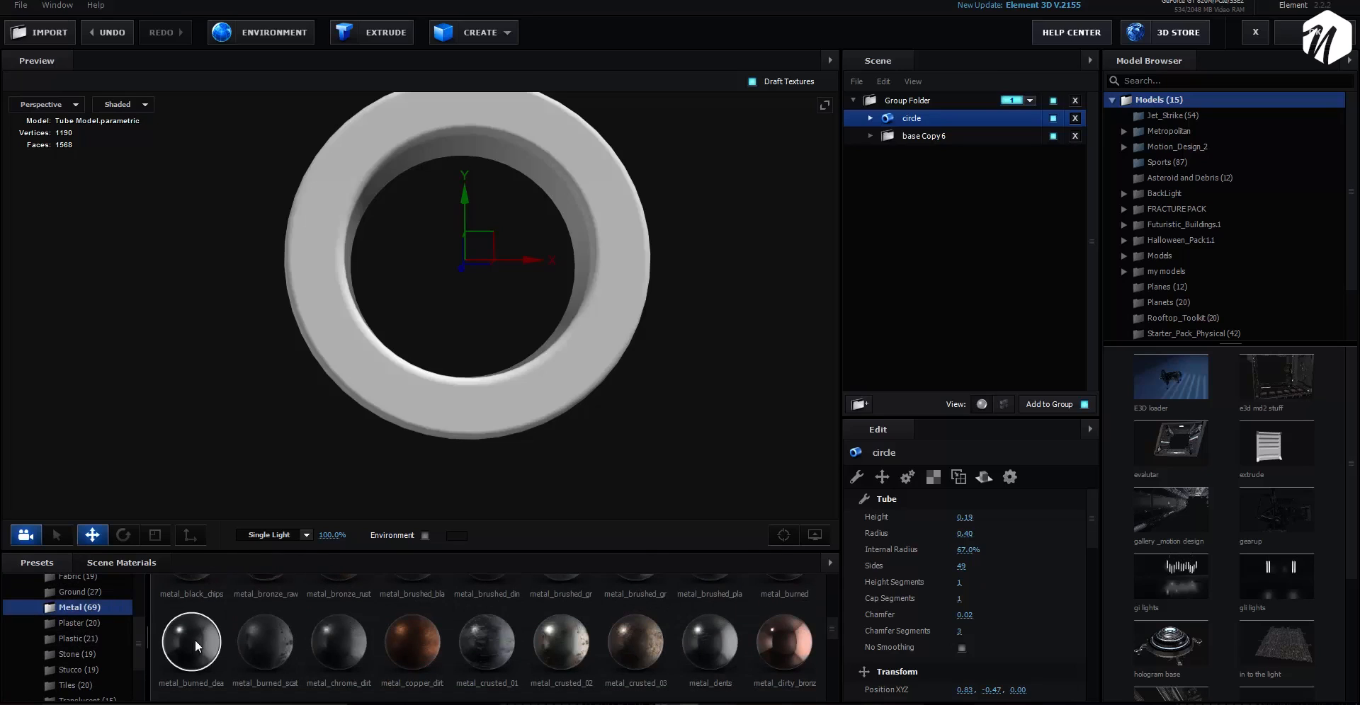
Try the burned metal presets on the circle and inspect its surface up close.
mouse_move(194, 641)
left_mouse_down()
mouse_move(522, 364)
mouse_move(494, 384)
mouse_move(512, 412)
mouse_move(483, 431)
mouse_move(504, 435)
mouse_move(547, 376)
left_mouse_up()
scroll(505, 432, "up", 3)
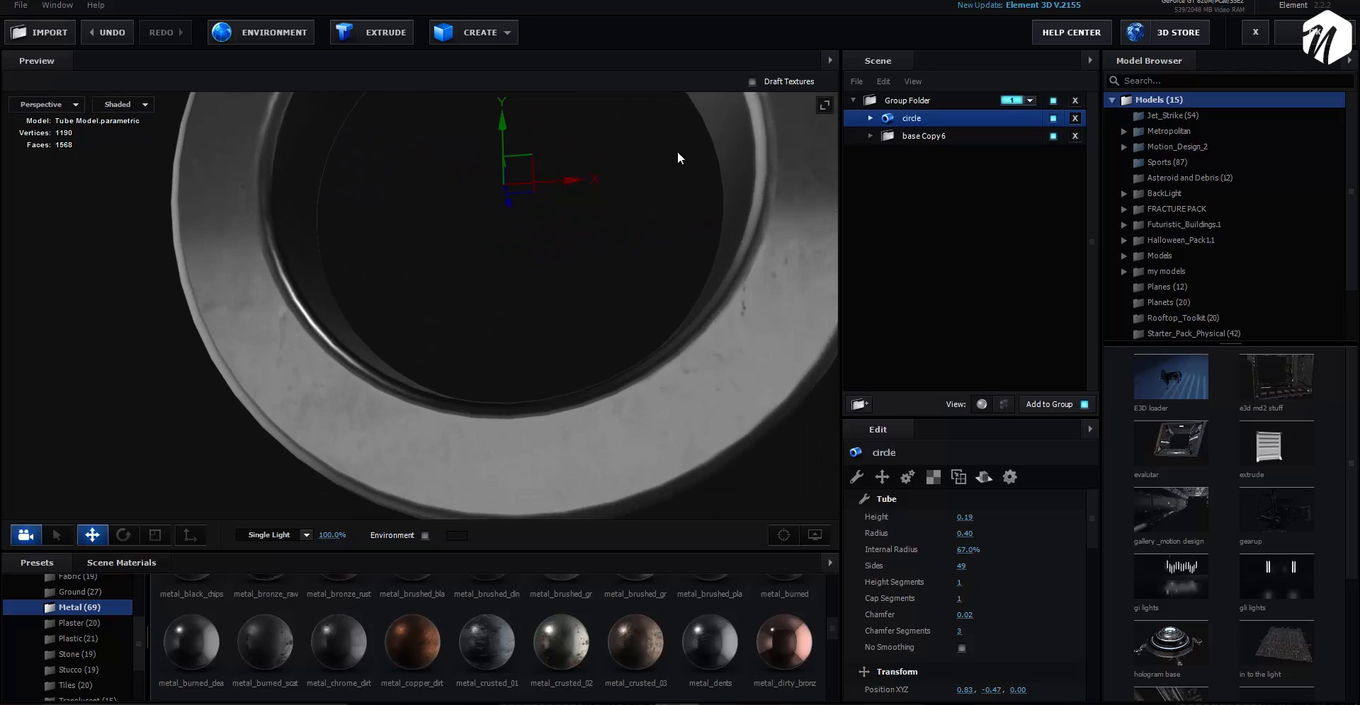
left_click_drag(473, 332, 394, 397)
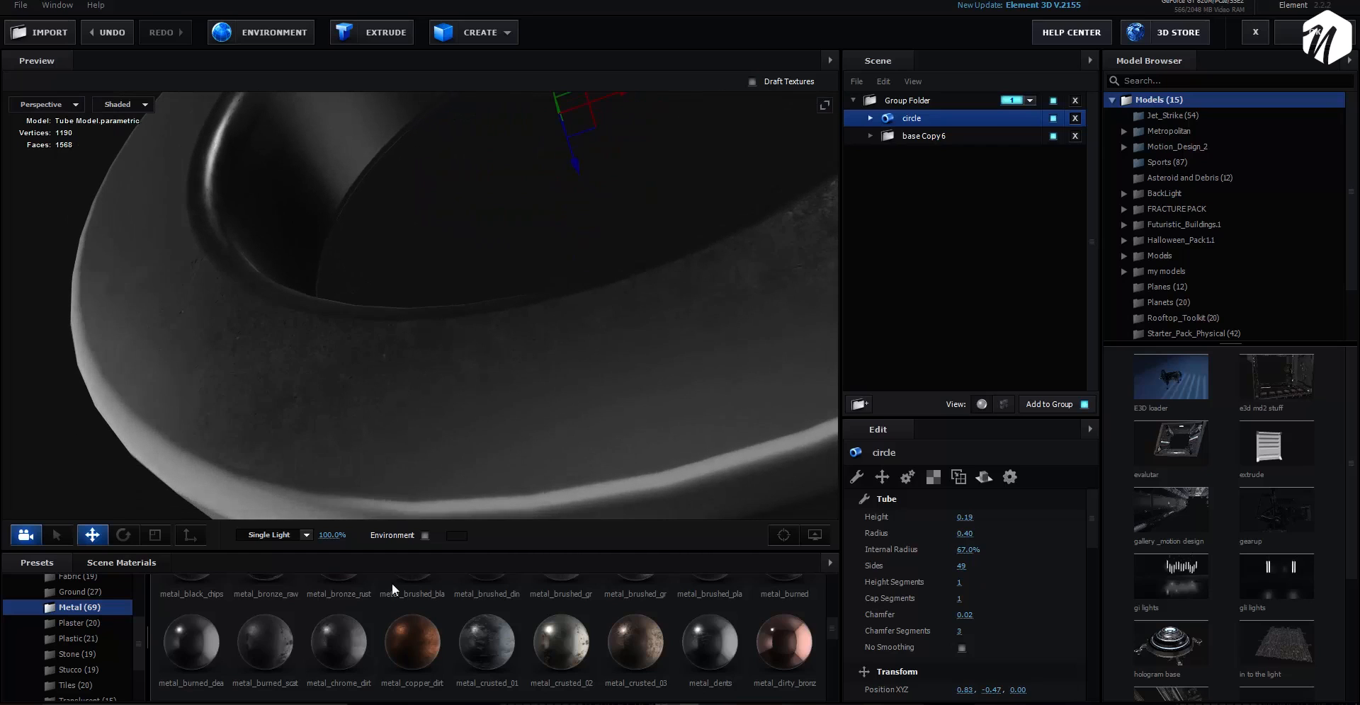
scroll(324, 374, "down", 8)
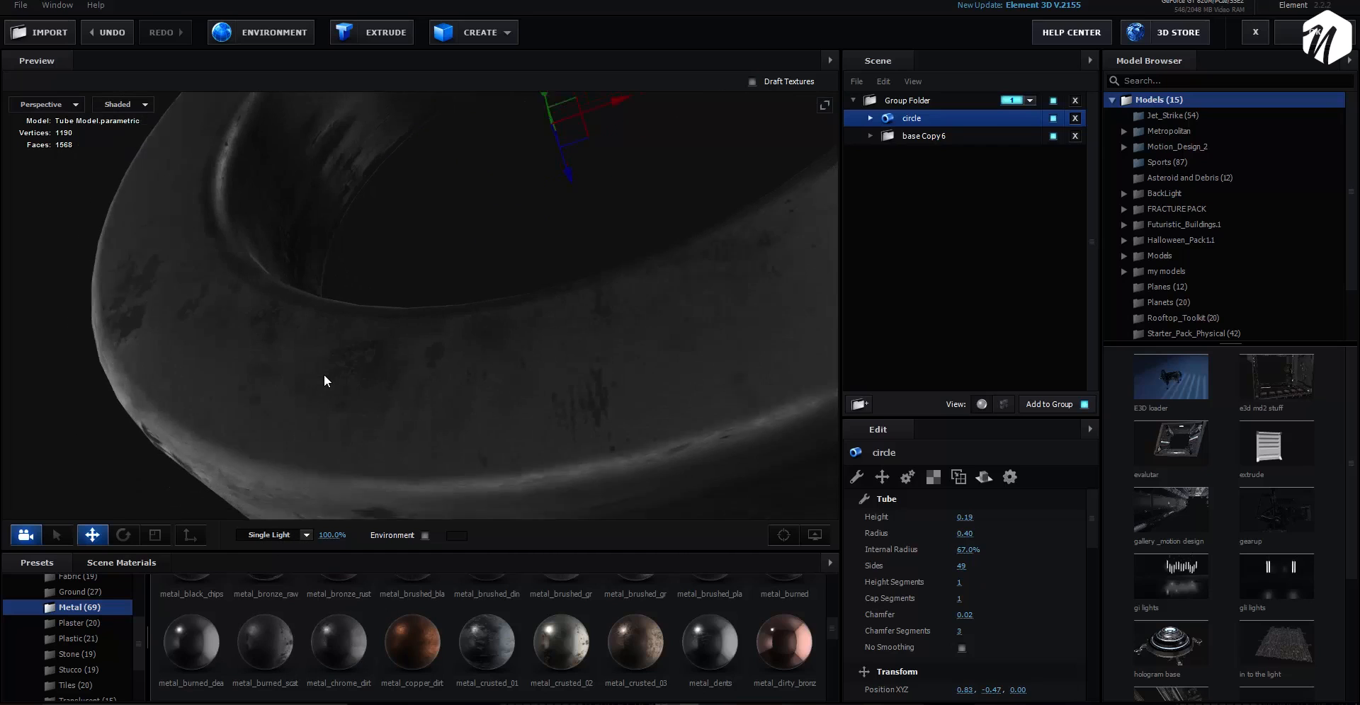
left_click_drag(376, 347, 421, 375)
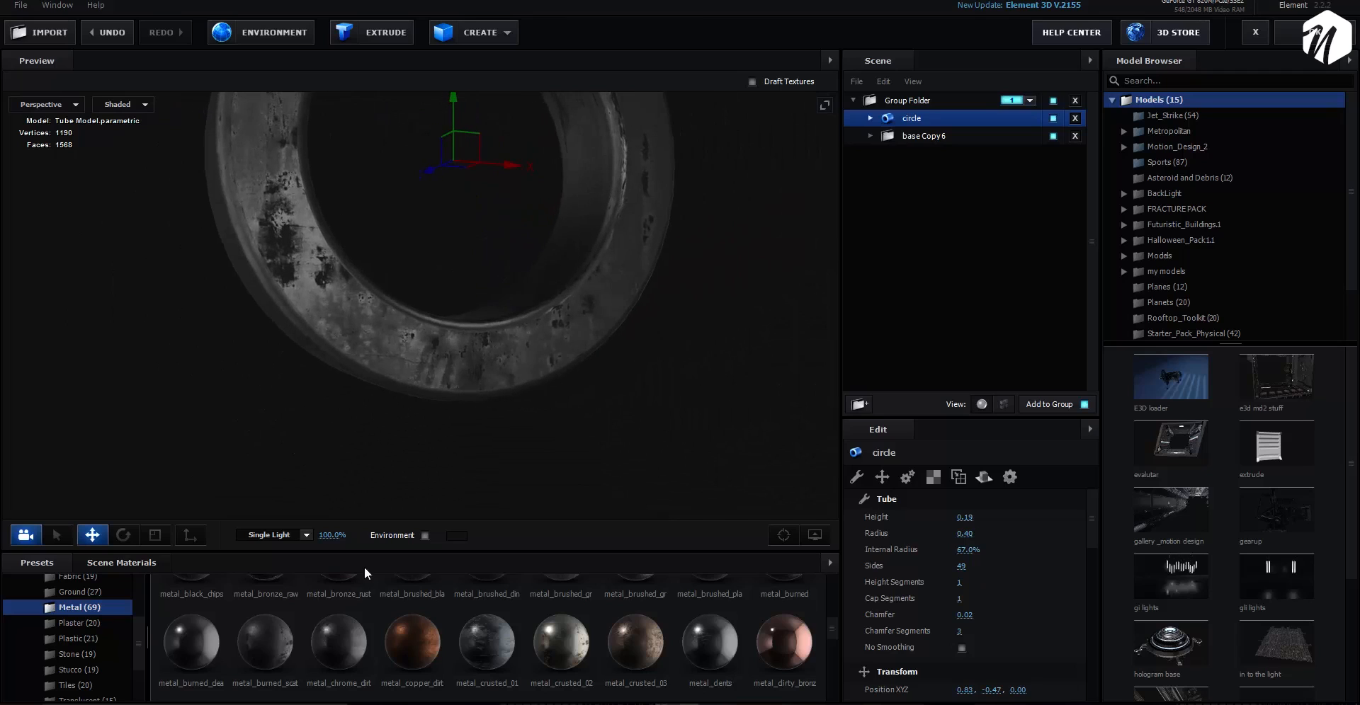
Apply the metal_chrome_dirty preset to the circle.
left_click_drag(376, 296, 378, 299)
left_click_drag(414, 340, 461, 363)
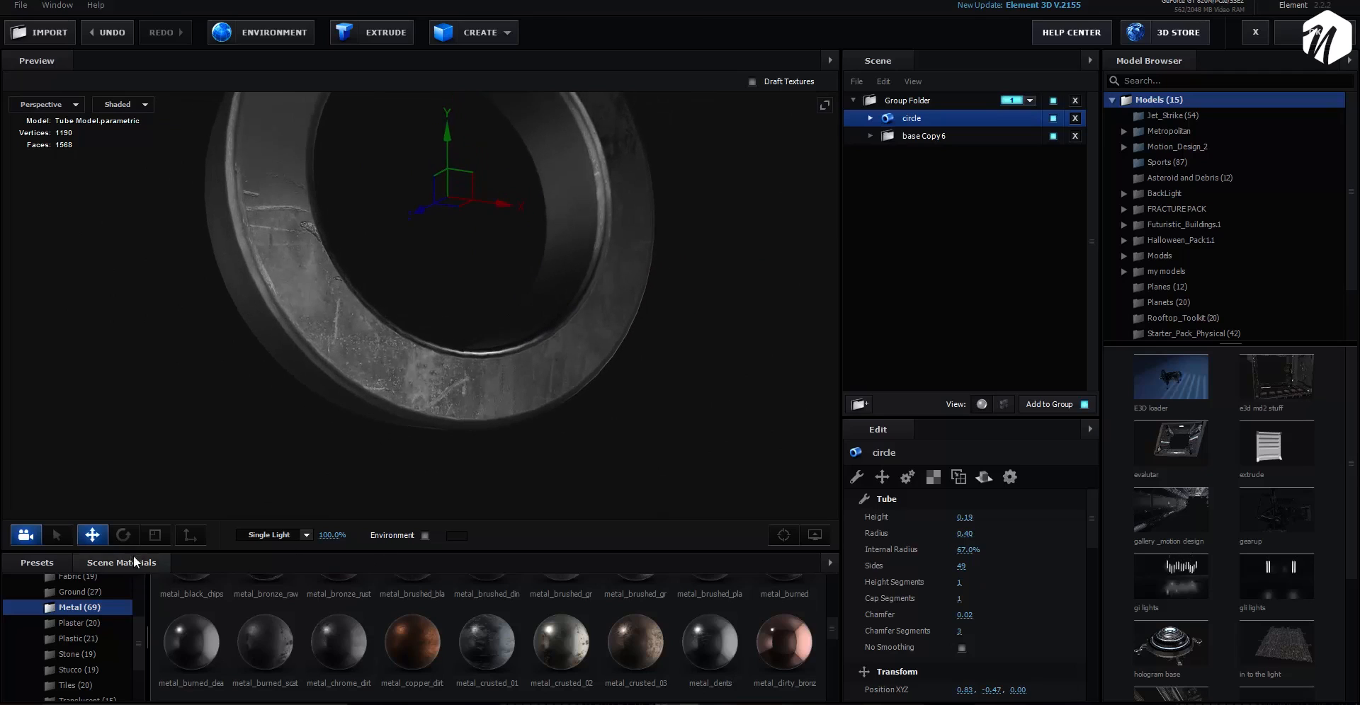
Remove the unused materials from the scene and inspect the chrome texture on the circle.
left_click(99, 565)
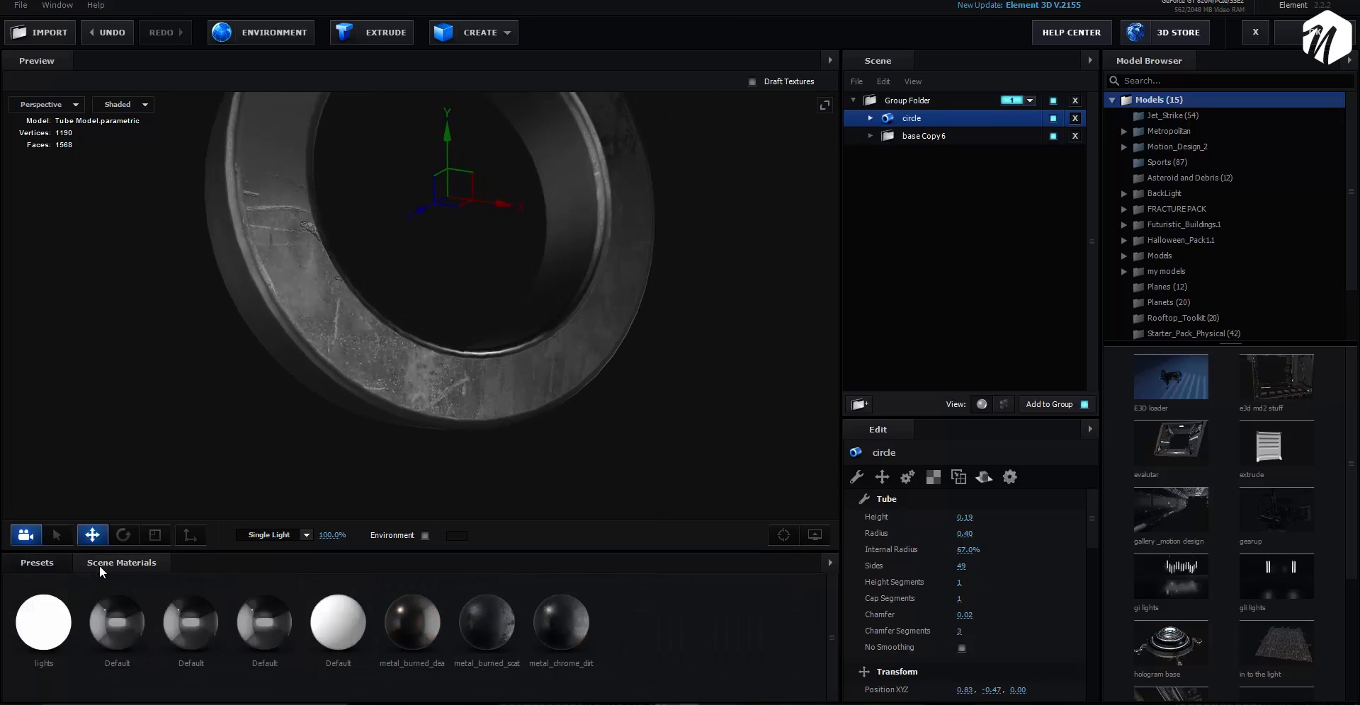
left_click(827, 558)
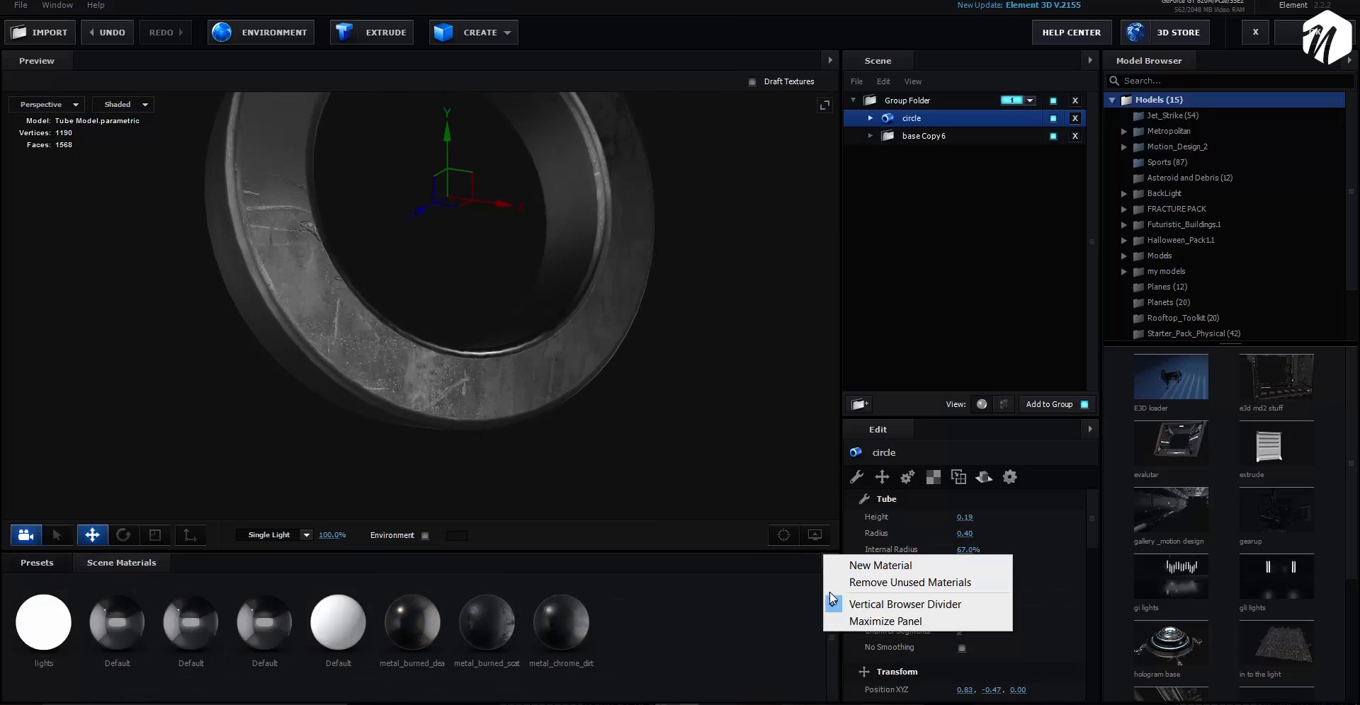
left_click(873, 589)
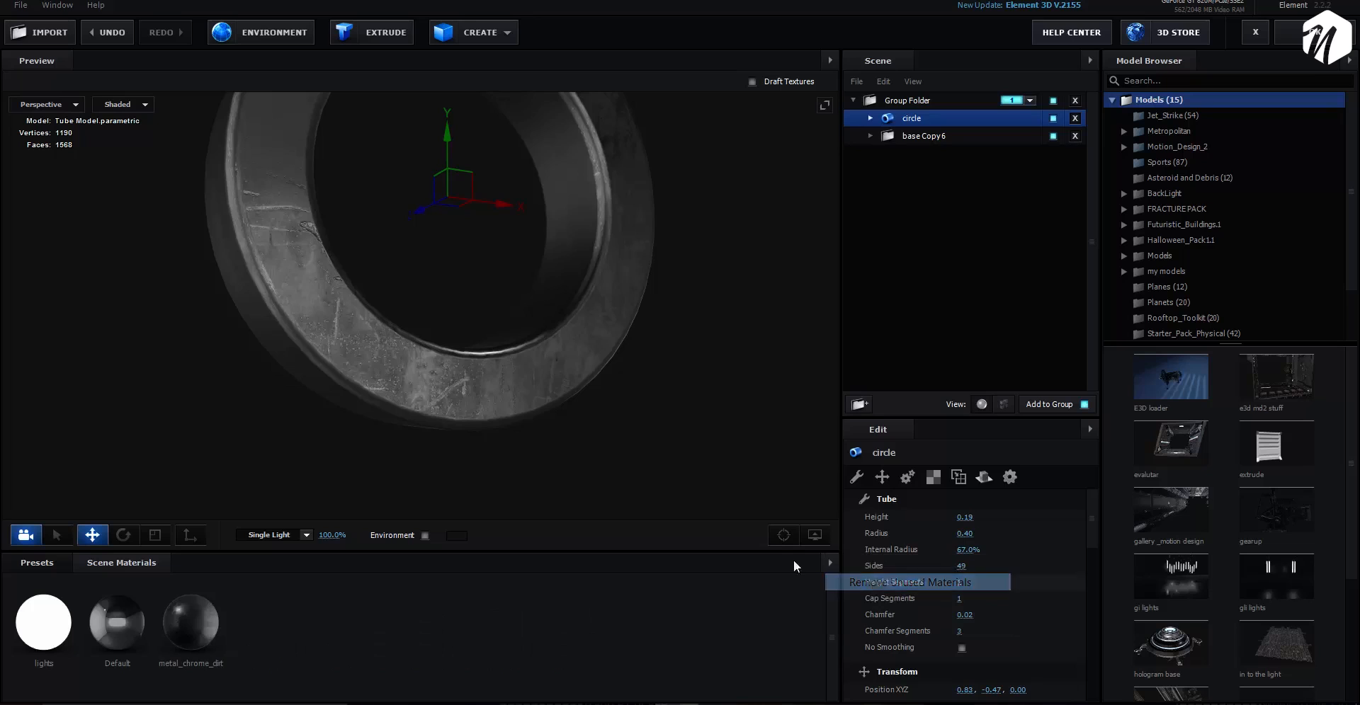
left_click_drag(524, 340, 585, 418)
left_click_drag(637, 413, 640, 383)
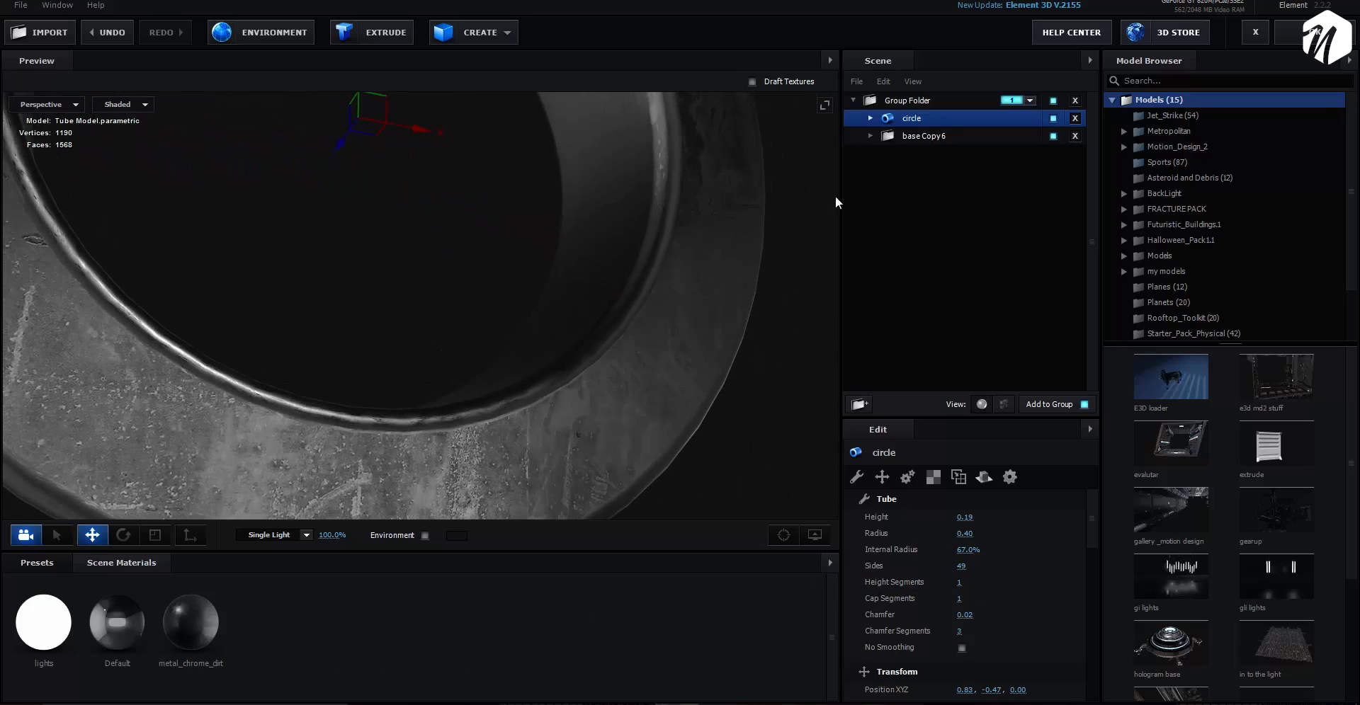
left_click_drag(685, 342, 530, 423)
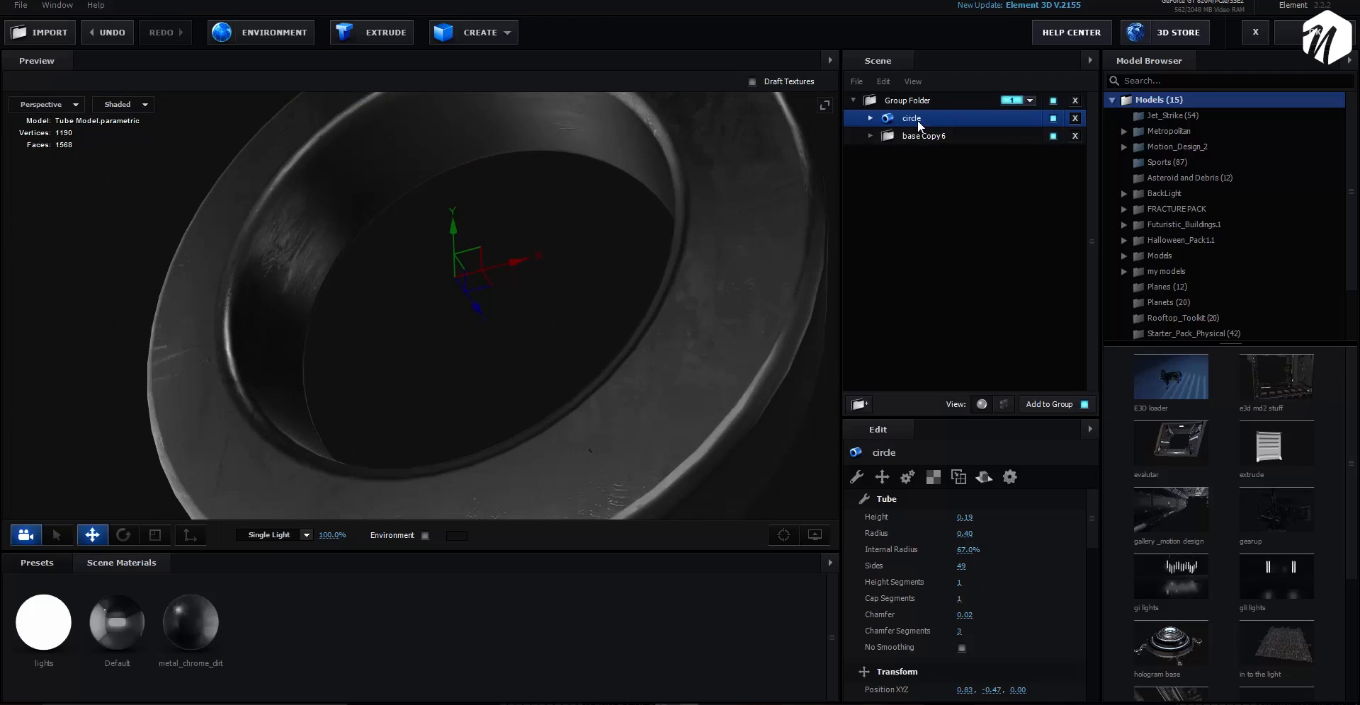
Set the circle's UV repeat to 2.00 in both directions.
left_click(934, 481)
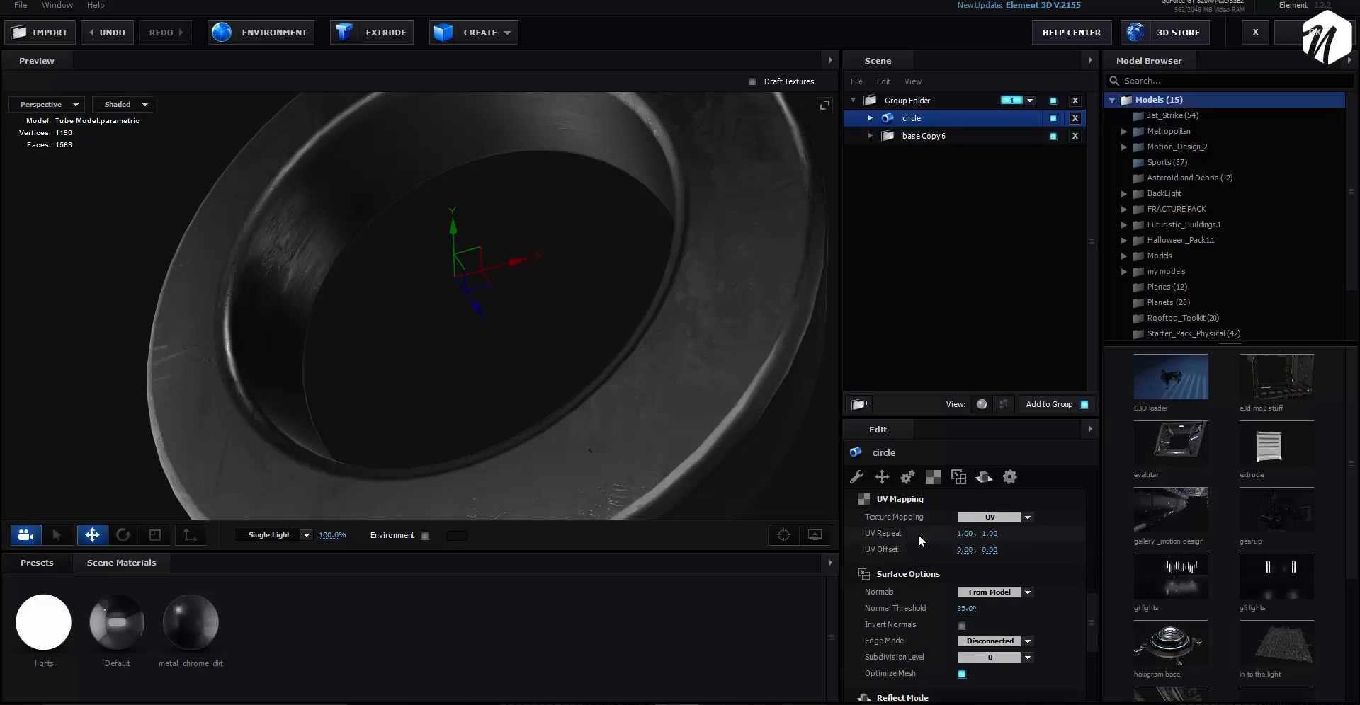
left_click(964, 535)
type("2")
key("Return")
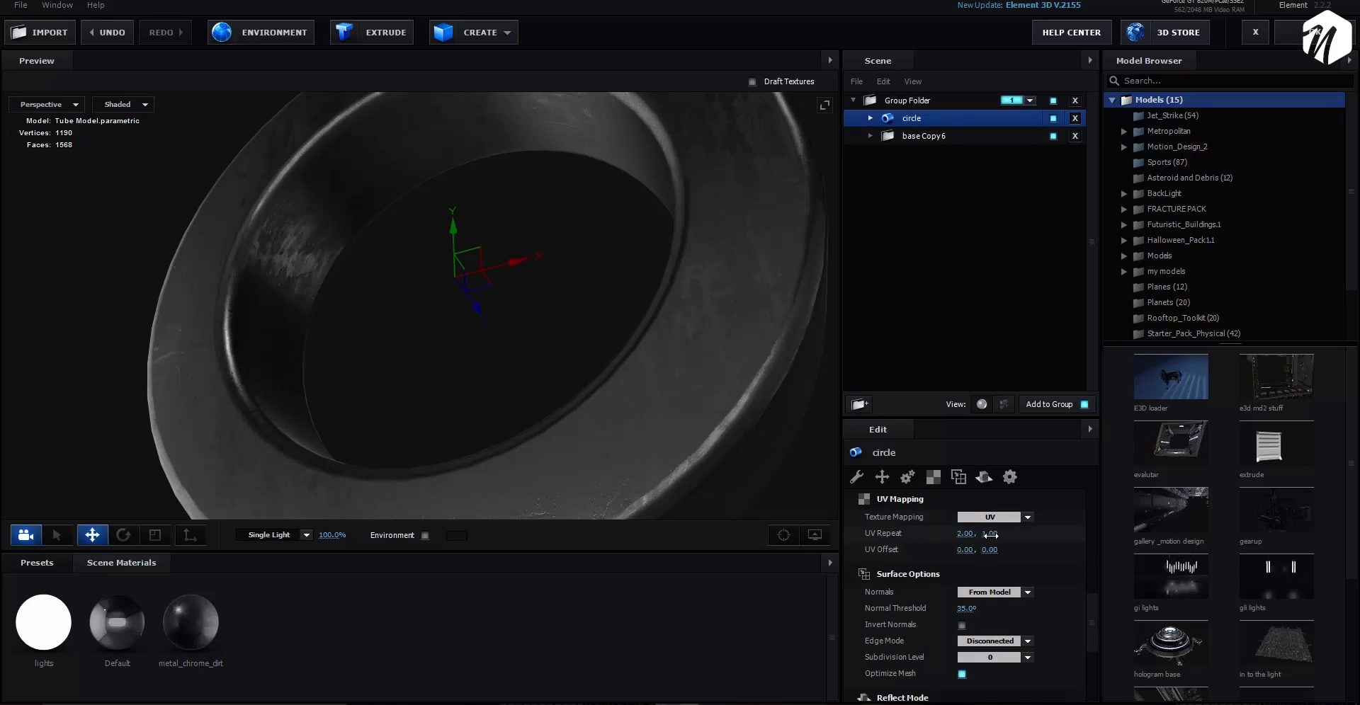
left_click_drag(561, 411, 556, 378)
scroll(556, 366, "up", 3)
Lower the glossiness texture strength of the metal_chrome_dirty material to 49%.
left_click(204, 640)
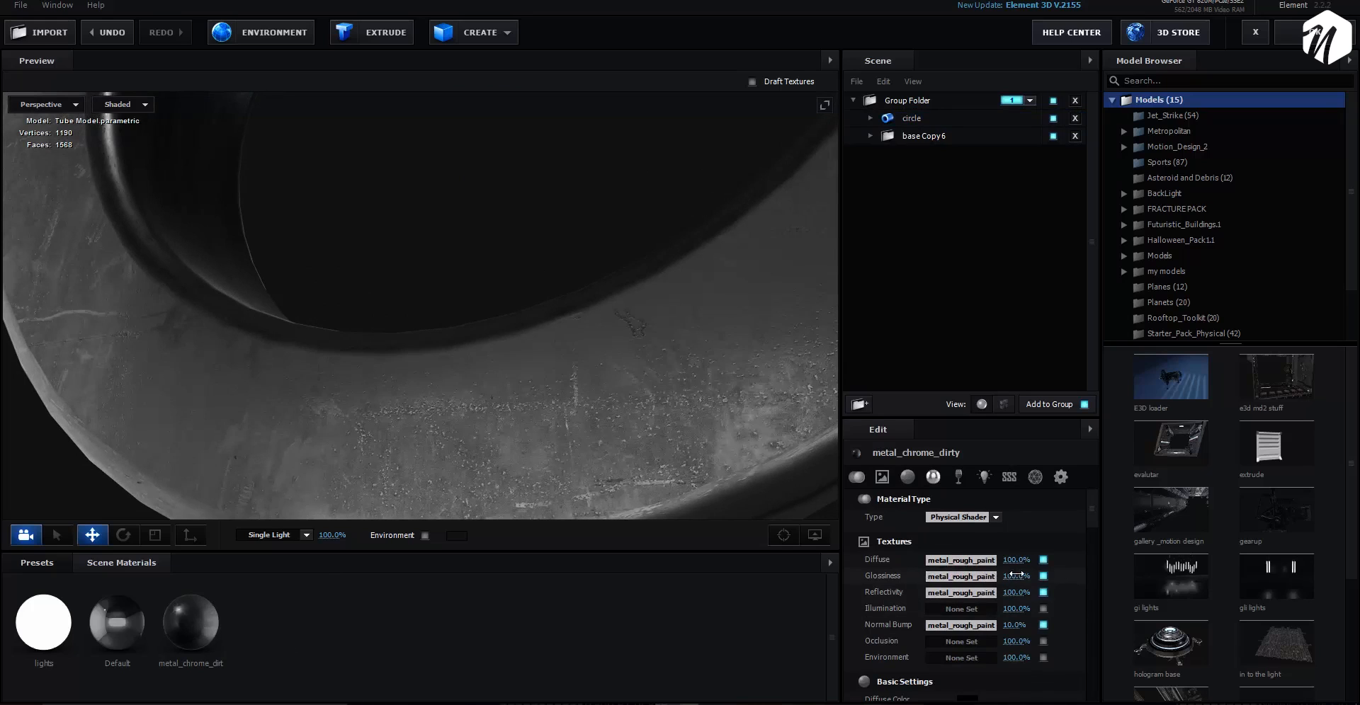
left_click_drag(1014, 575, 991, 578)
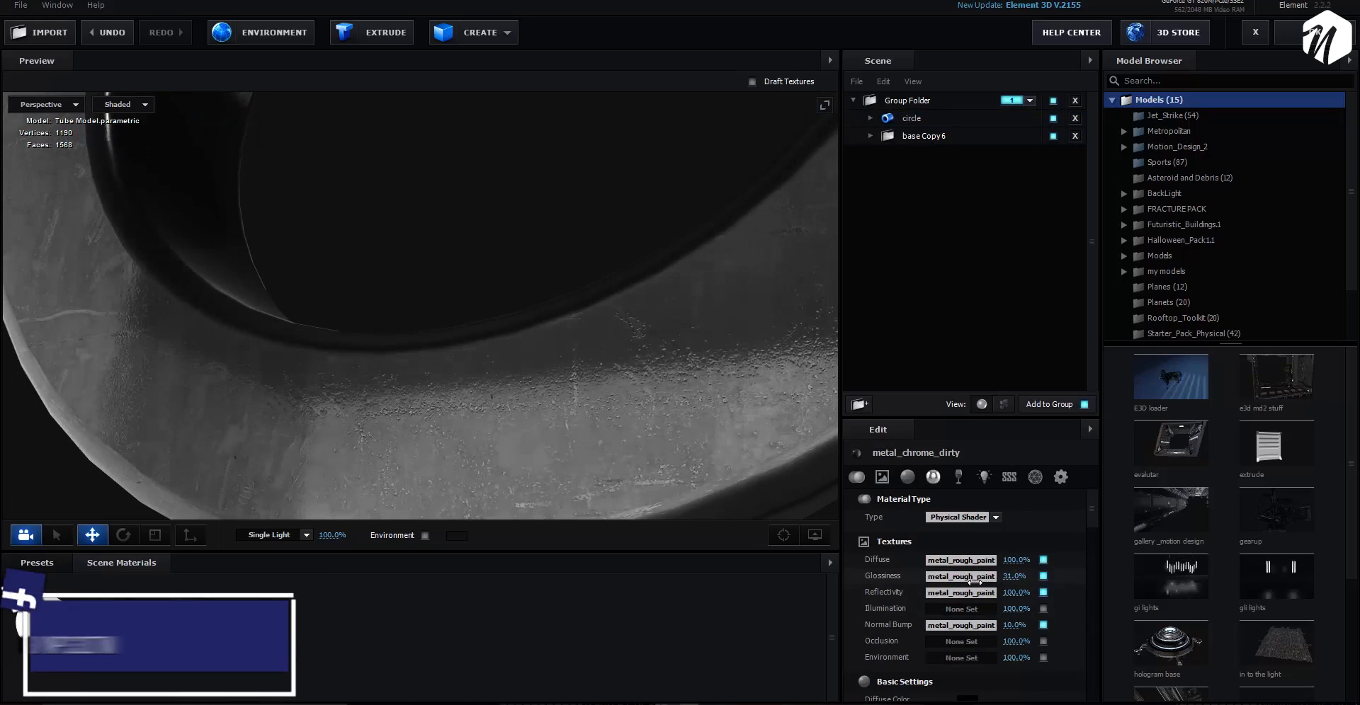
left_click_drag(574, 365, 638, 426)
scroll(992, 654, "down", 2)
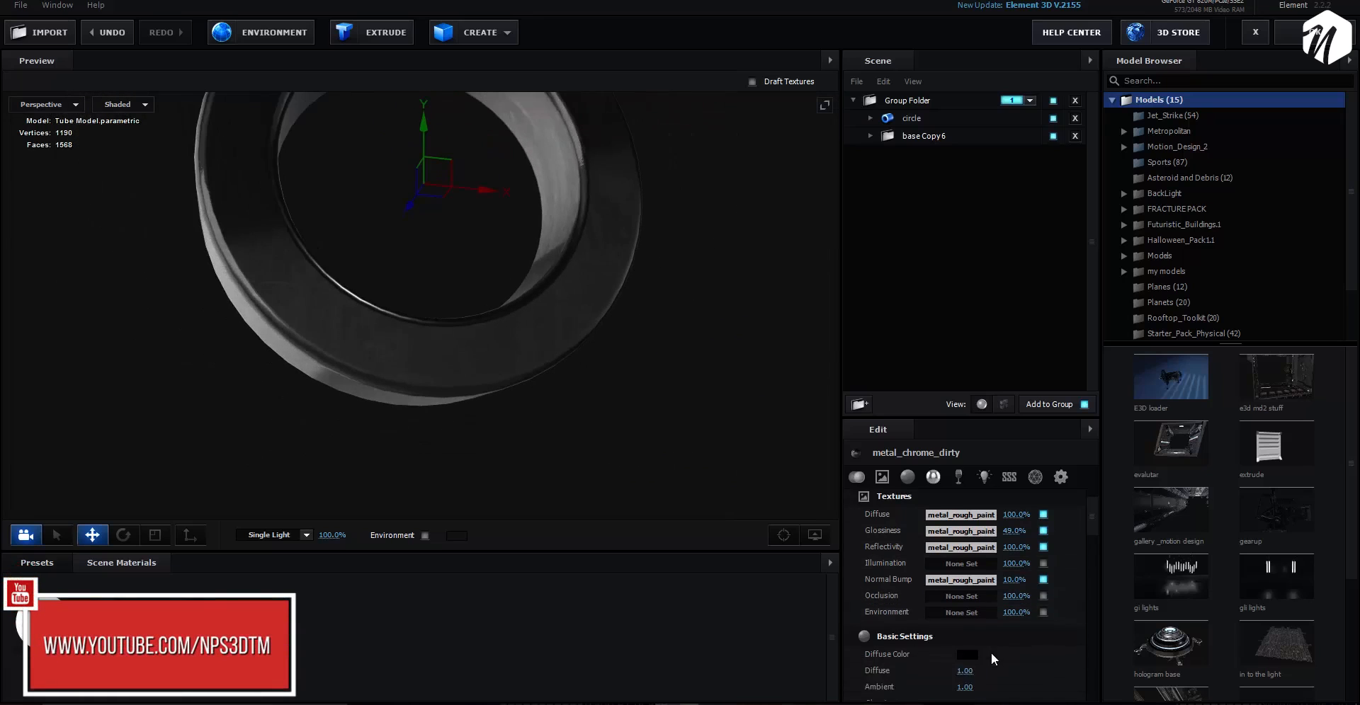
Set the metal_chrome_dirty material's basic glossiness to 90% and reselect the circle model.
left_click(970, 649)
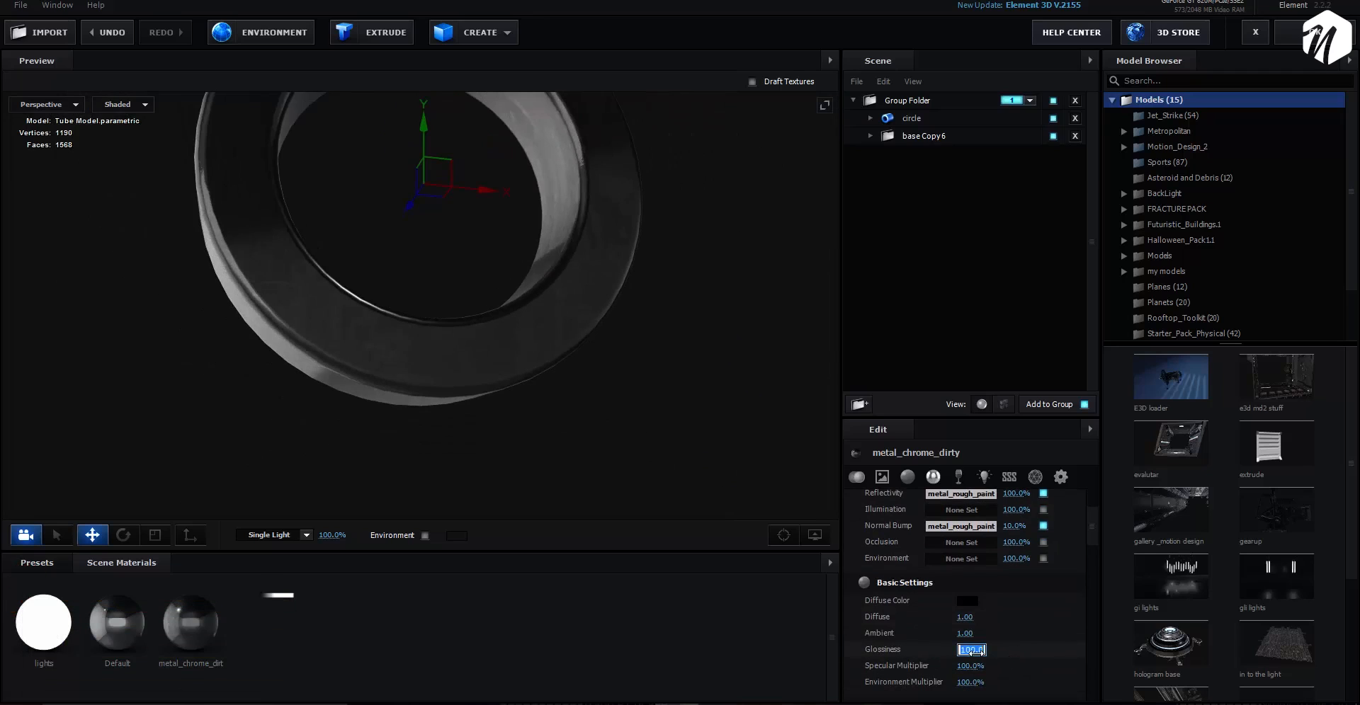
type("90")
key("Return")
left_click_drag(468, 368, 581, 181)
left_click(919, 122)
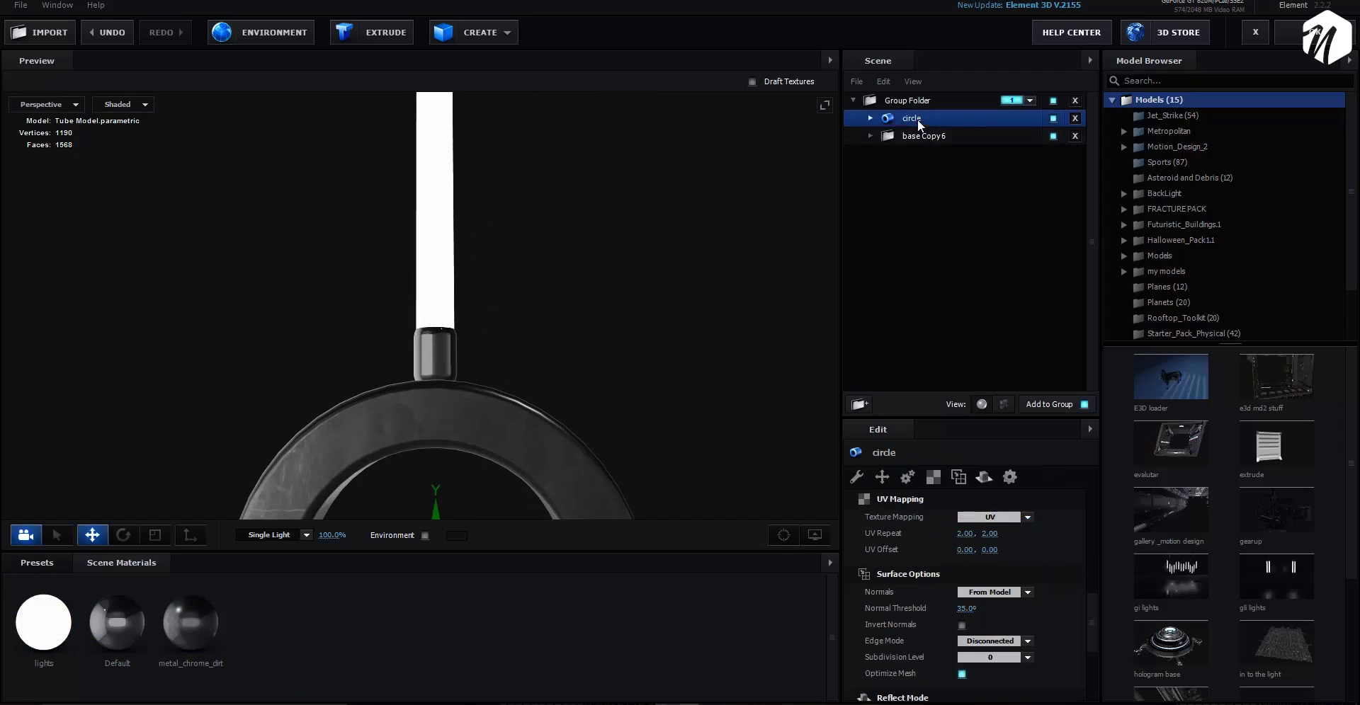
Set the circle model's reflect mode to Spherical.
left_click(985, 477)
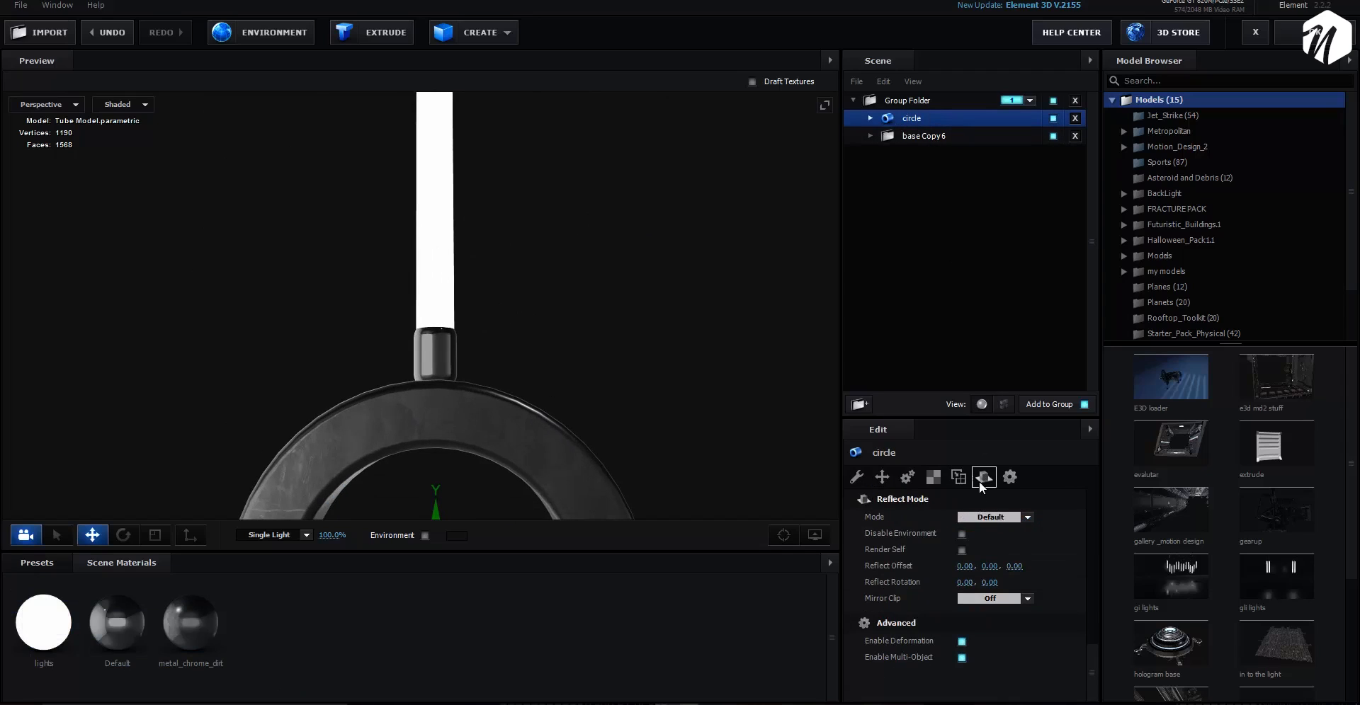
left_click(992, 517)
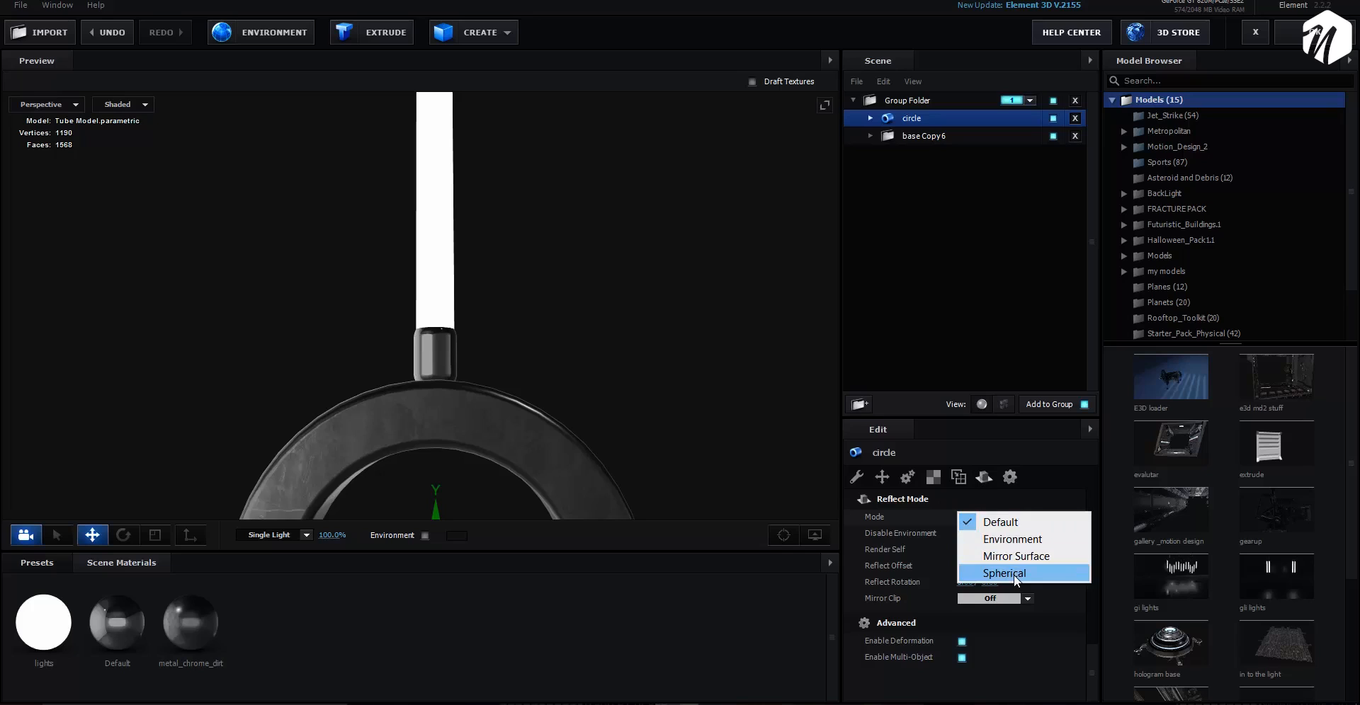
left_click(1017, 579)
left_click_drag(465, 325, 473, 230)
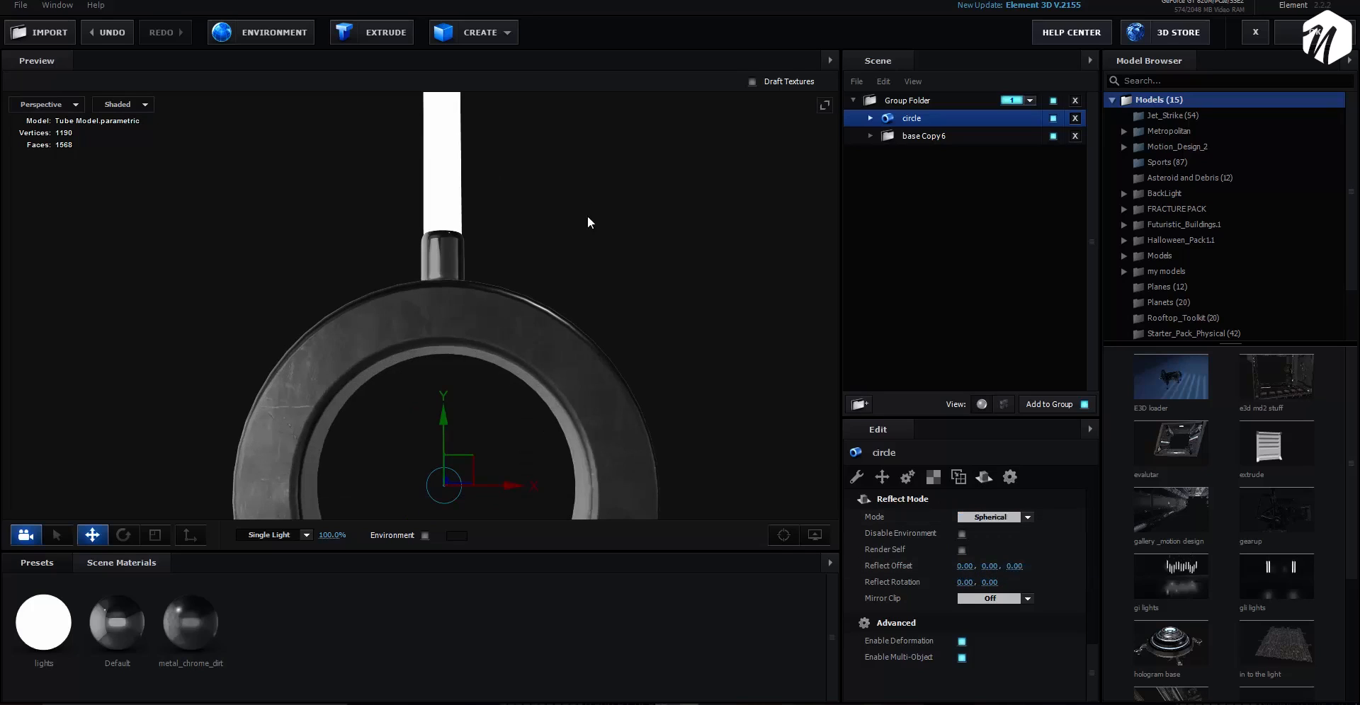
Choose Spherical as the reflect mode of the base Copy 6 group.
left_click(943, 137)
scroll(984, 516, "down", 3)
left_click(991, 517)
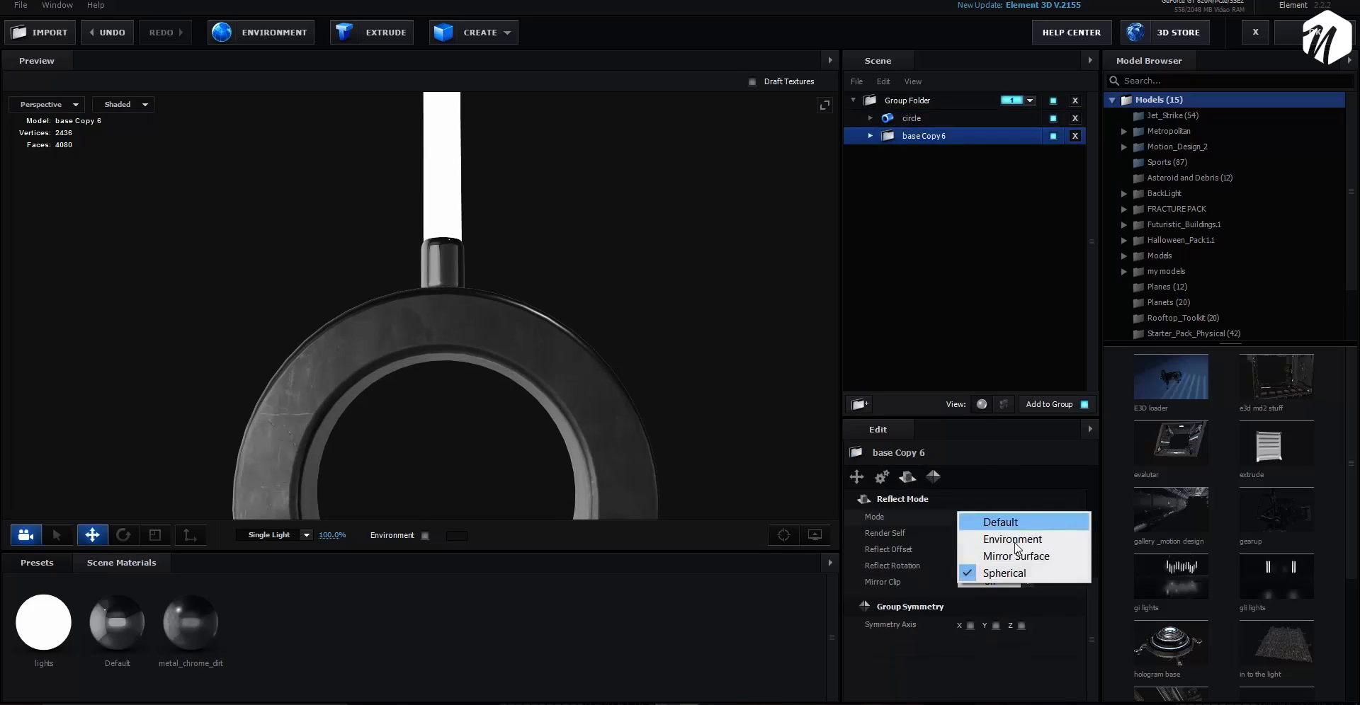
left_click(991, 573)
scroll(605, 101, "down", 5)
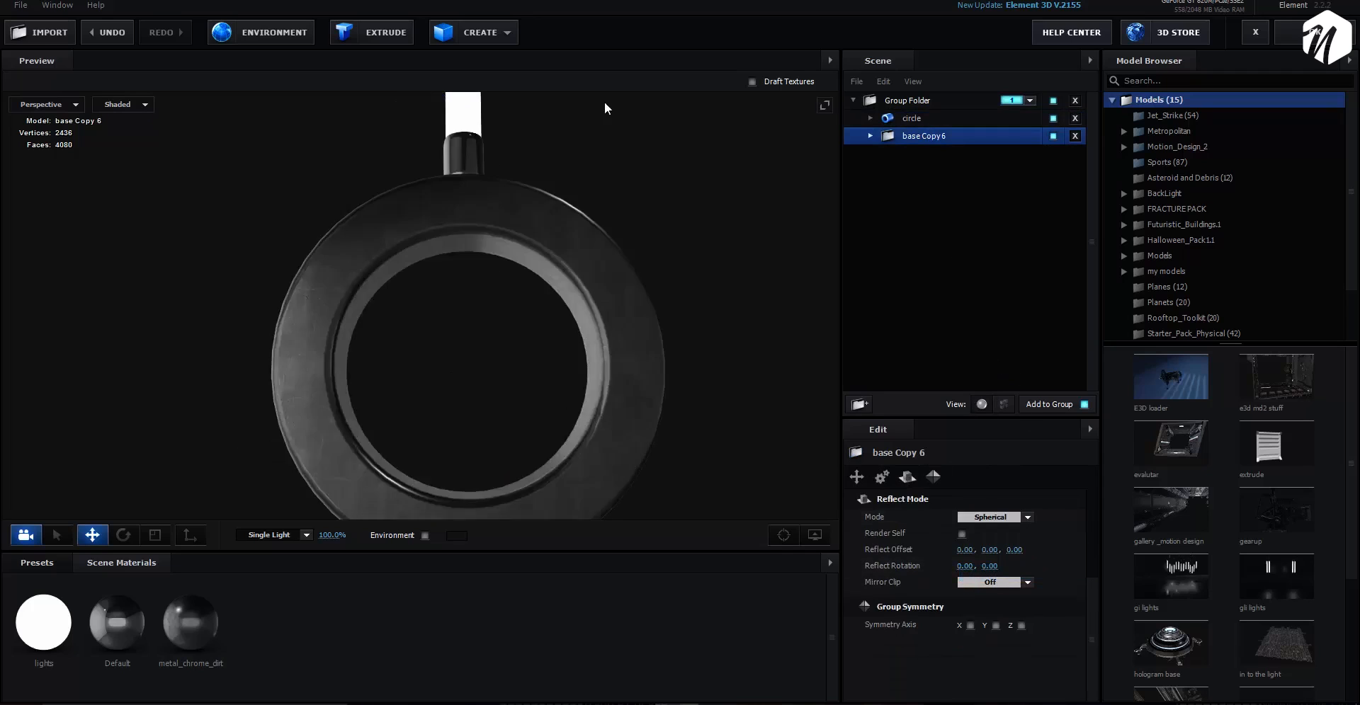
mouse_move(572, 315)
left_mouse_down()
mouse_move(588, 283)
mouse_move(592, 313)
mouse_move(559, 330)
mouse_move(577, 326)
left_mouse_up()
Apply the BackLight_2K_25 environment preset and show the environment in the preview.
left_click(49, 565)
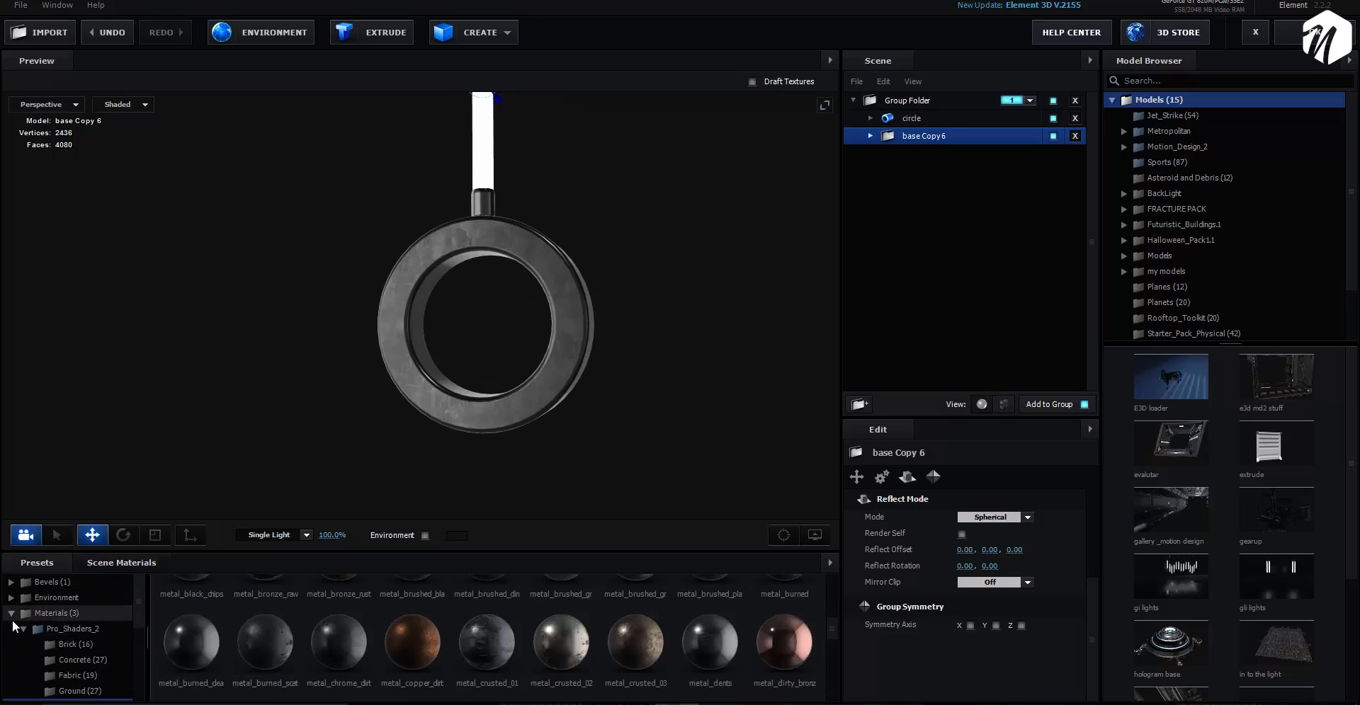
left_click(11, 615)
left_click(35, 597)
double_click(62, 612)
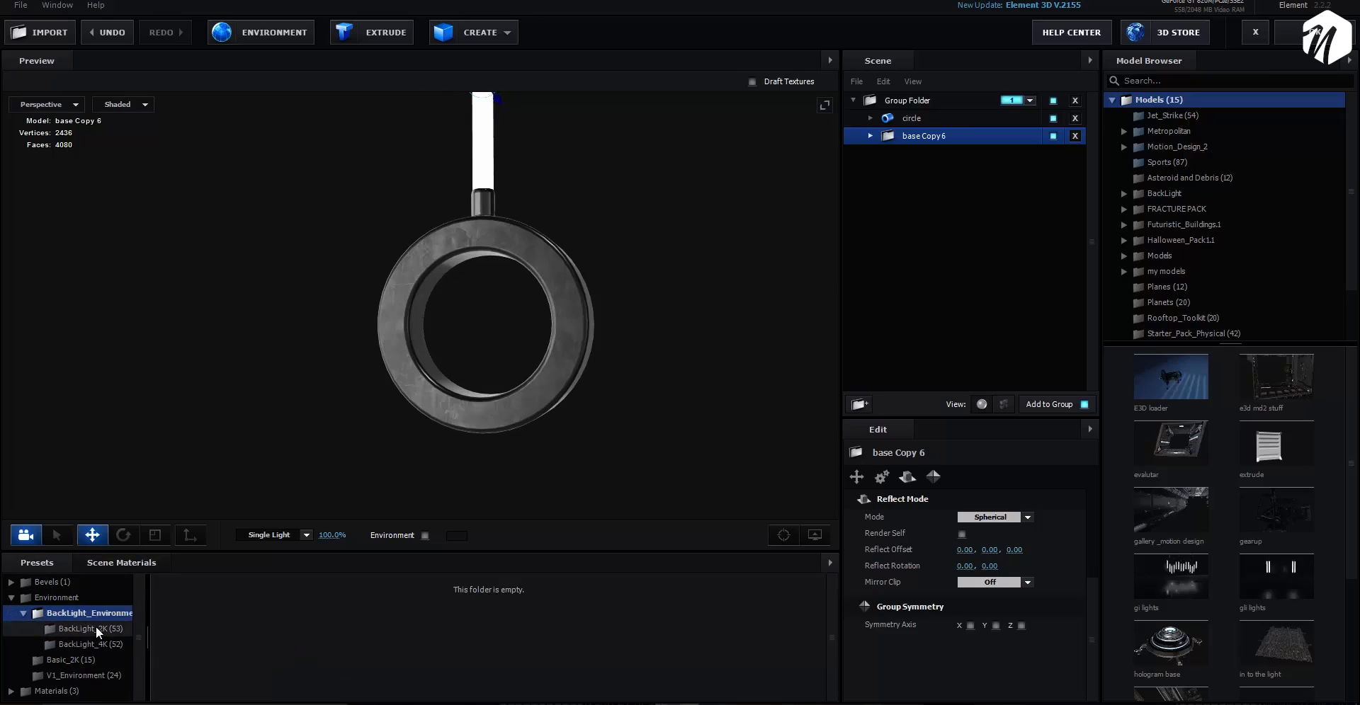
left_click(96, 628)
scroll(312, 630, "down", 4)
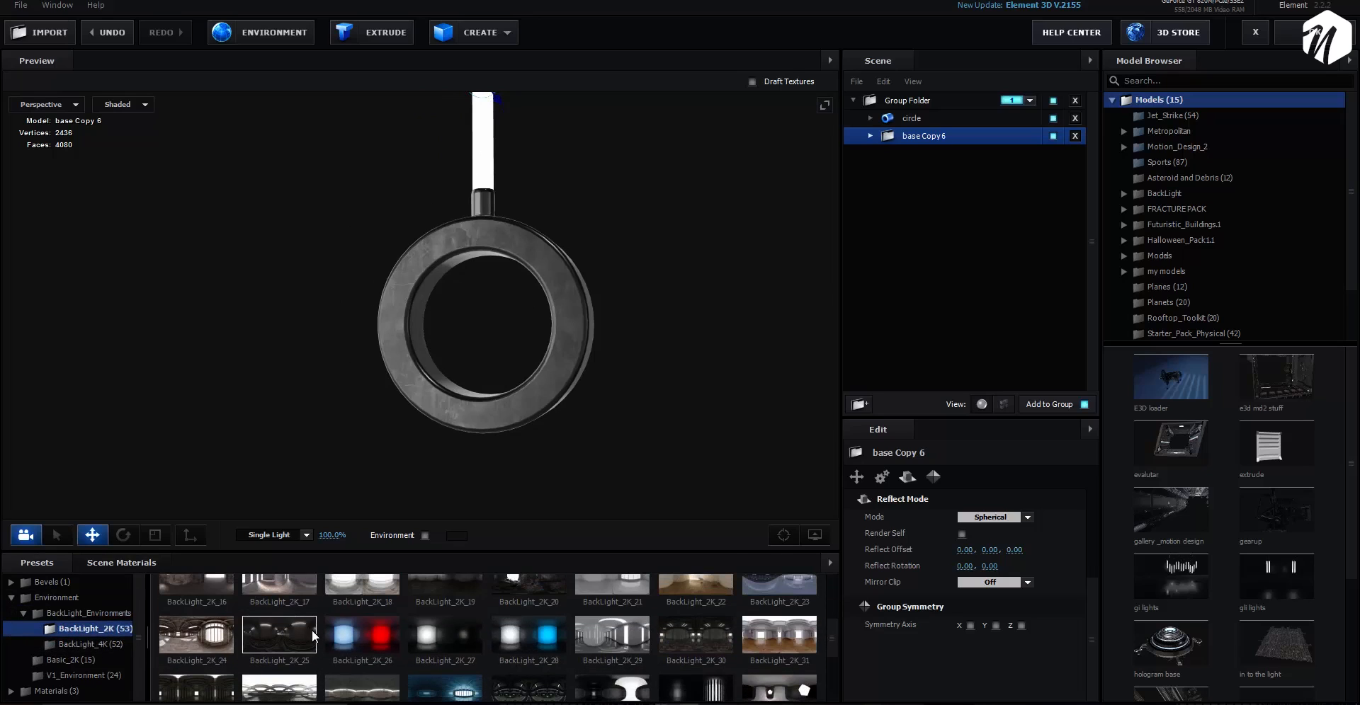
left_click(270, 630)
mouse_move(361, 377)
left_mouse_down()
mouse_move(381, 364)
mouse_move(373, 372)
left_mouse_up()
left_click(424, 535)
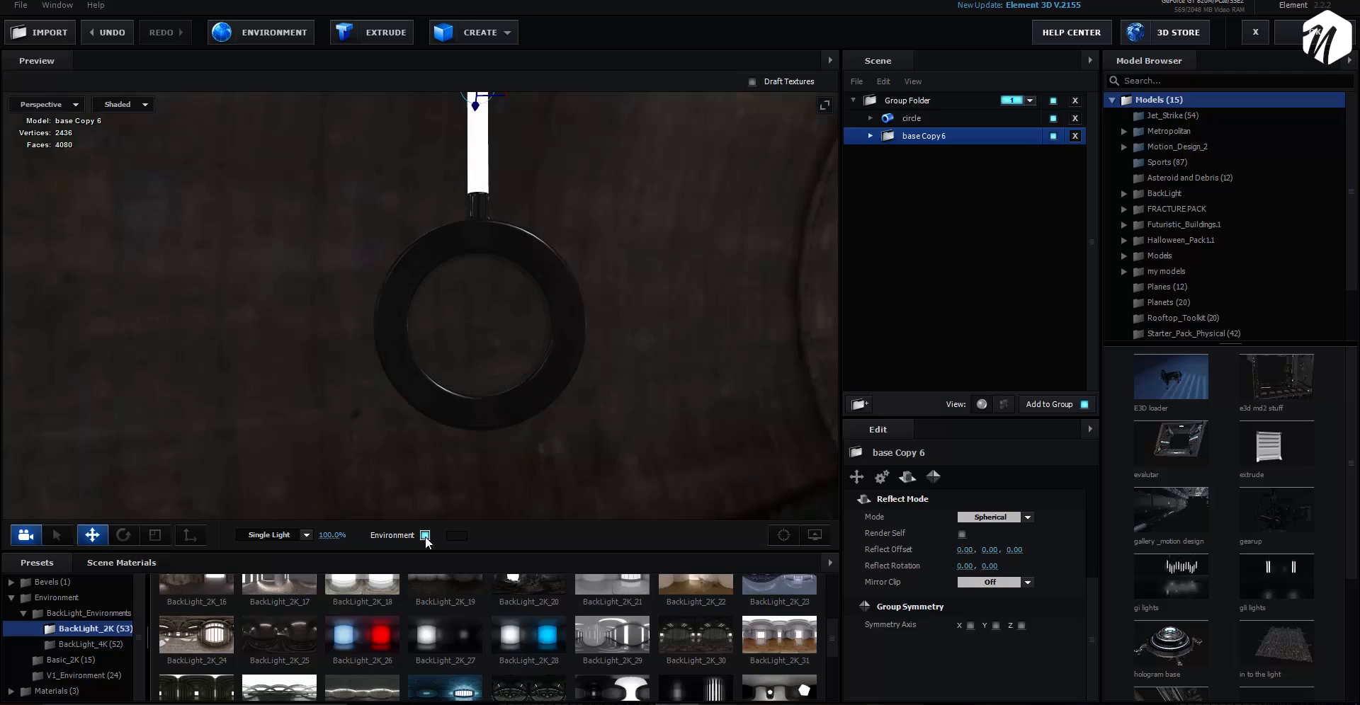
Try other BackLight_2K environments, including 28 and 51, and compare their reflections on the ring.
left_click(502, 627)
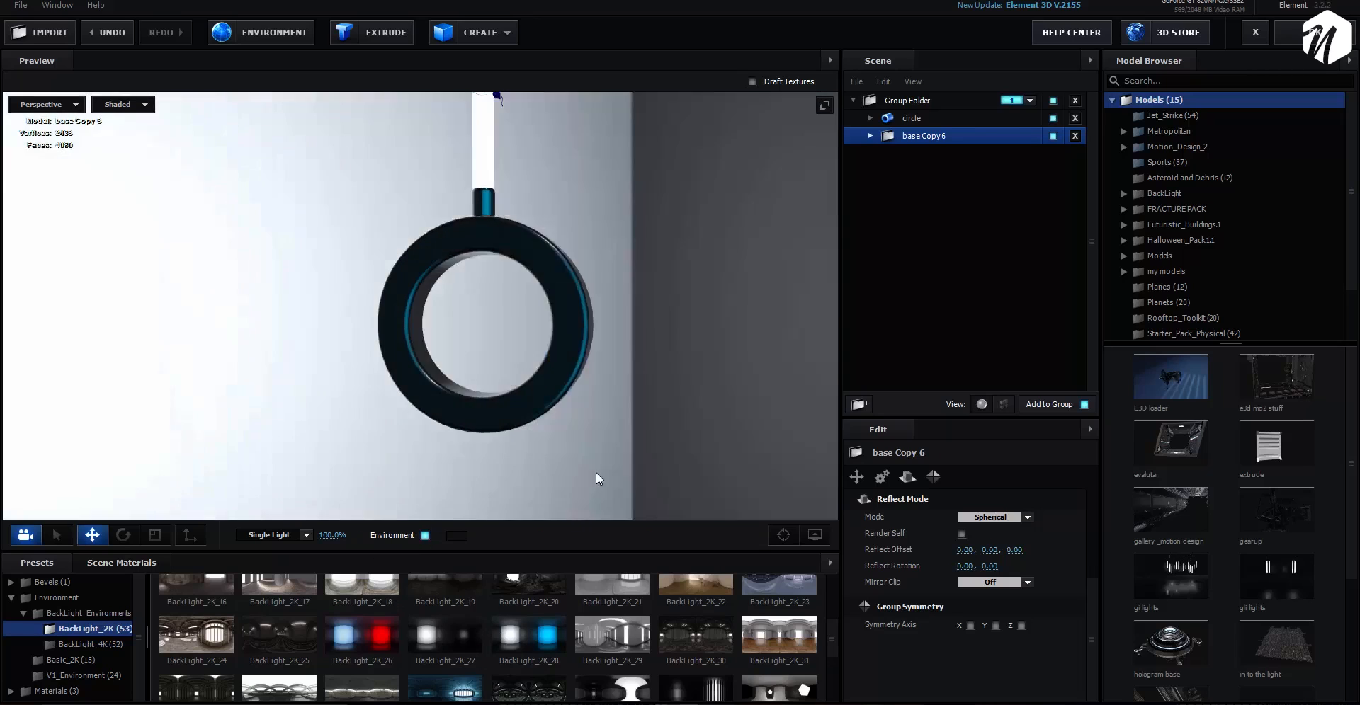
left_click_drag(597, 473, 629, 473)
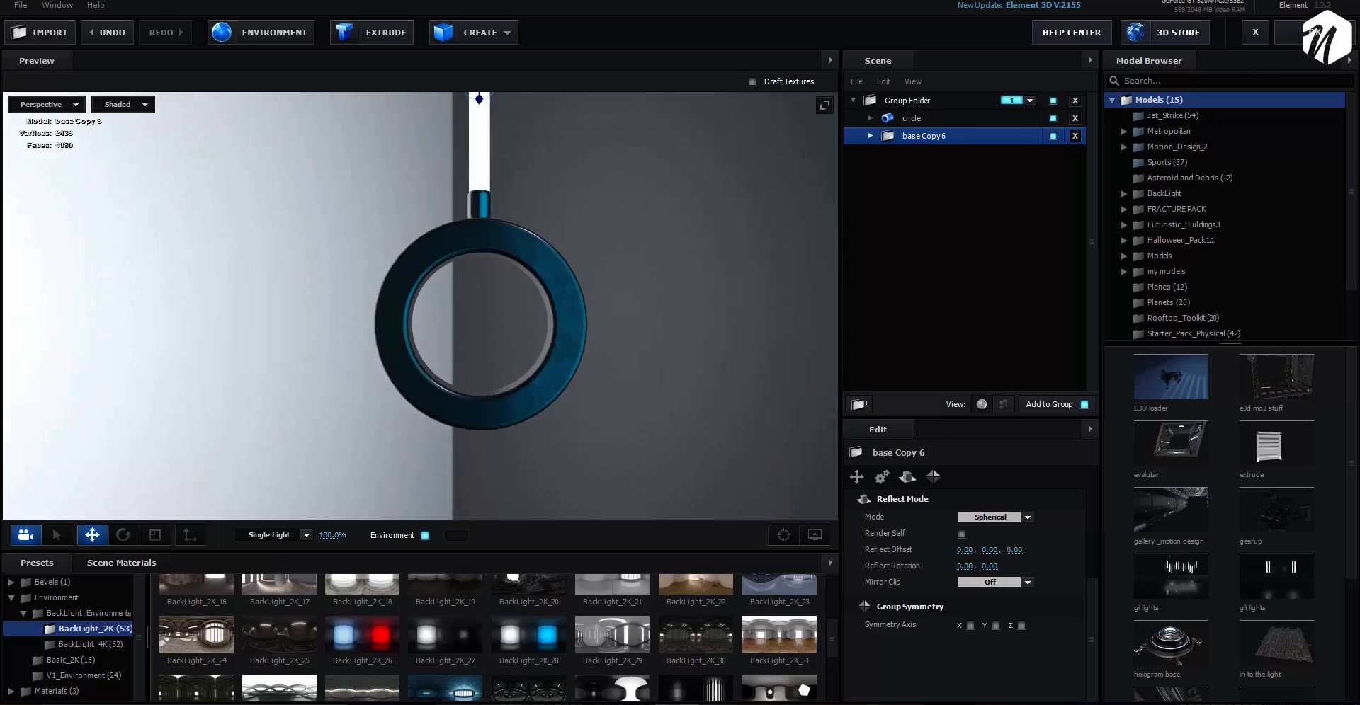
left_click(365, 633)
scroll(584, 442, "up", 2)
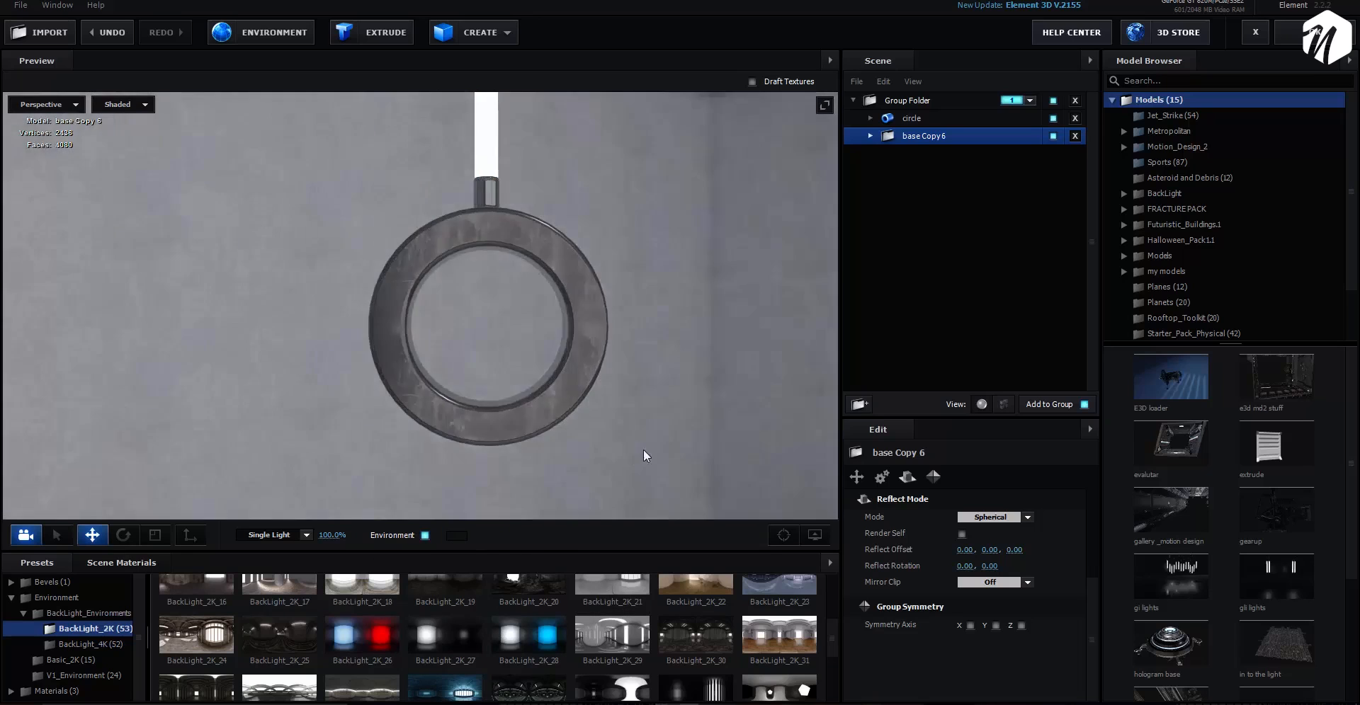
scroll(324, 659, "down", 3)
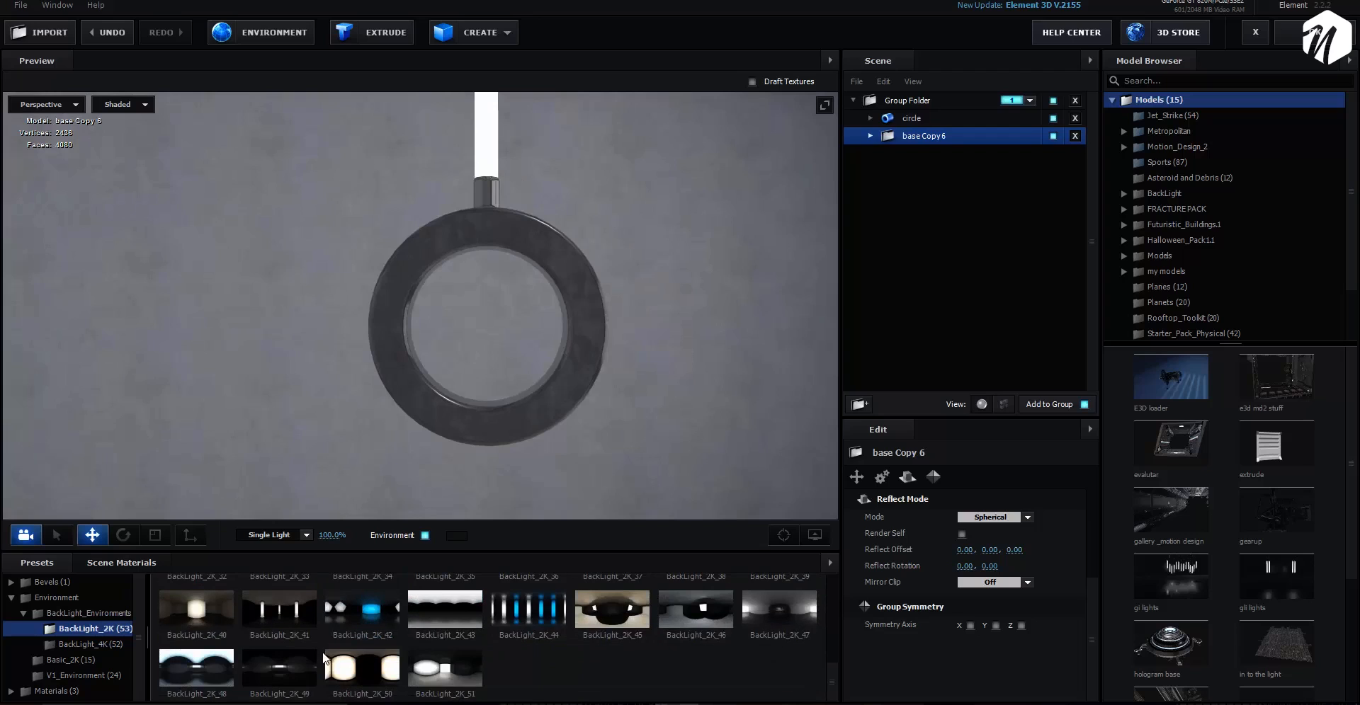
left_click(460, 668)
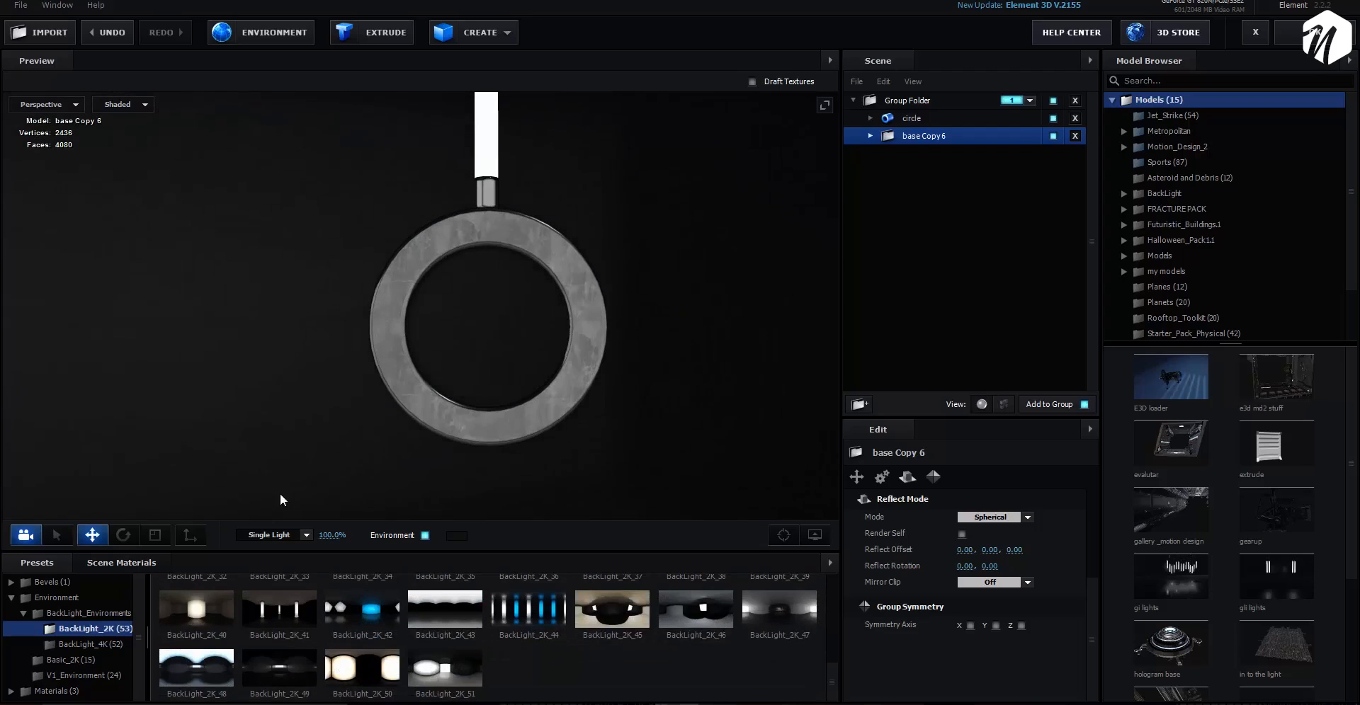
left_click_drag(402, 466, 255, 658)
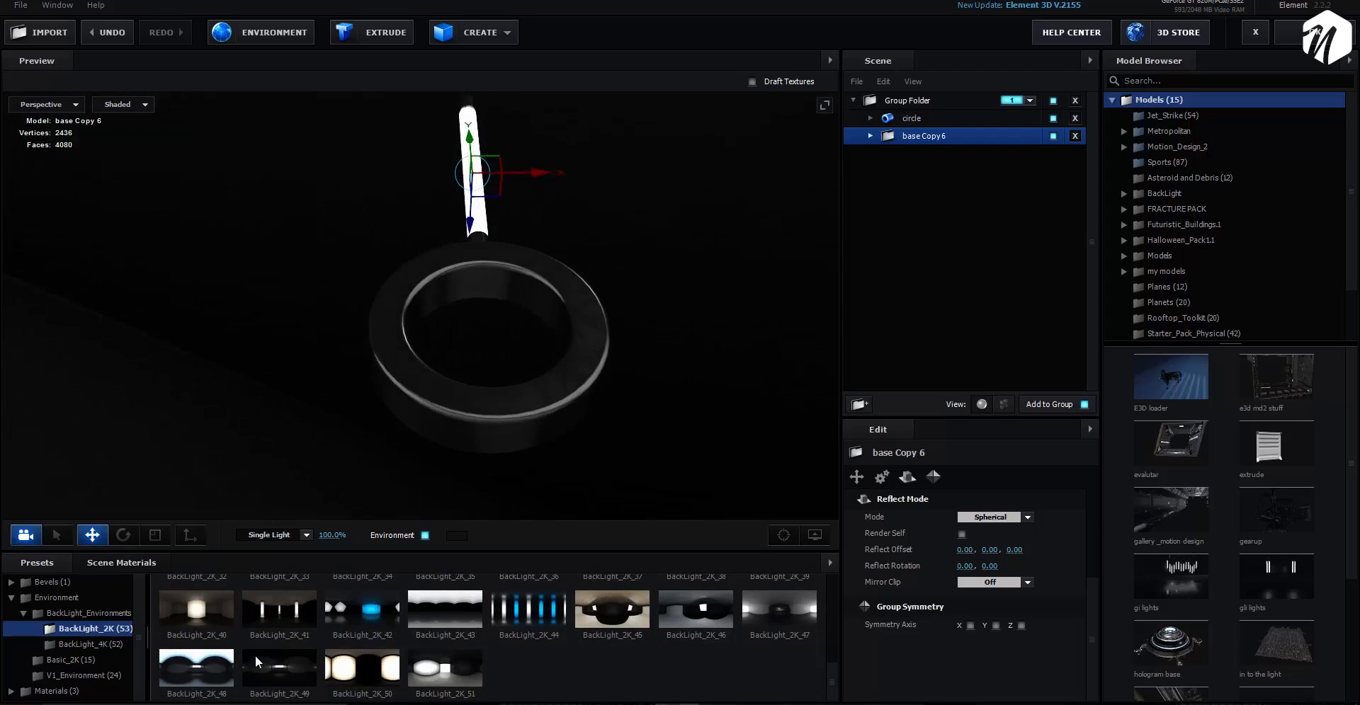
Apply the BackLight_2K_49 environment and return to Comp 1.
left_click(211, 670)
left_click(277, 666)
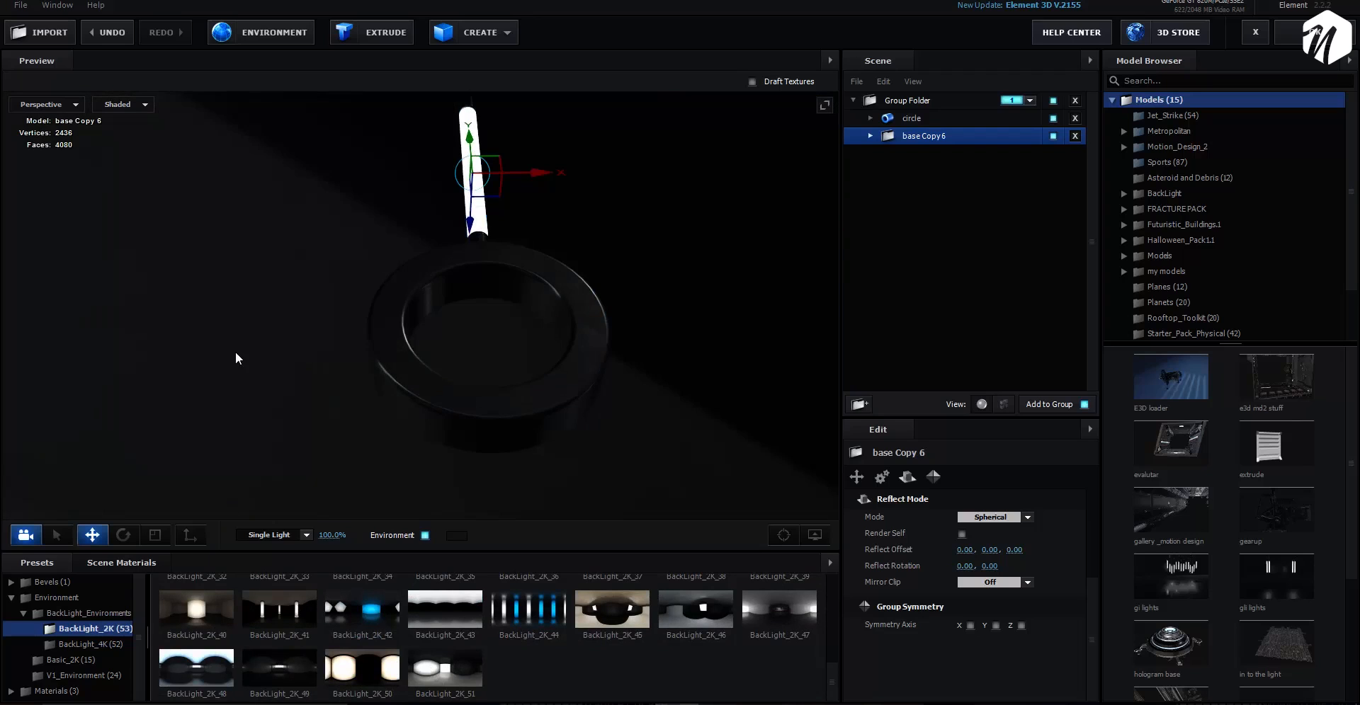
left_click_drag(235, 351, 303, 456)
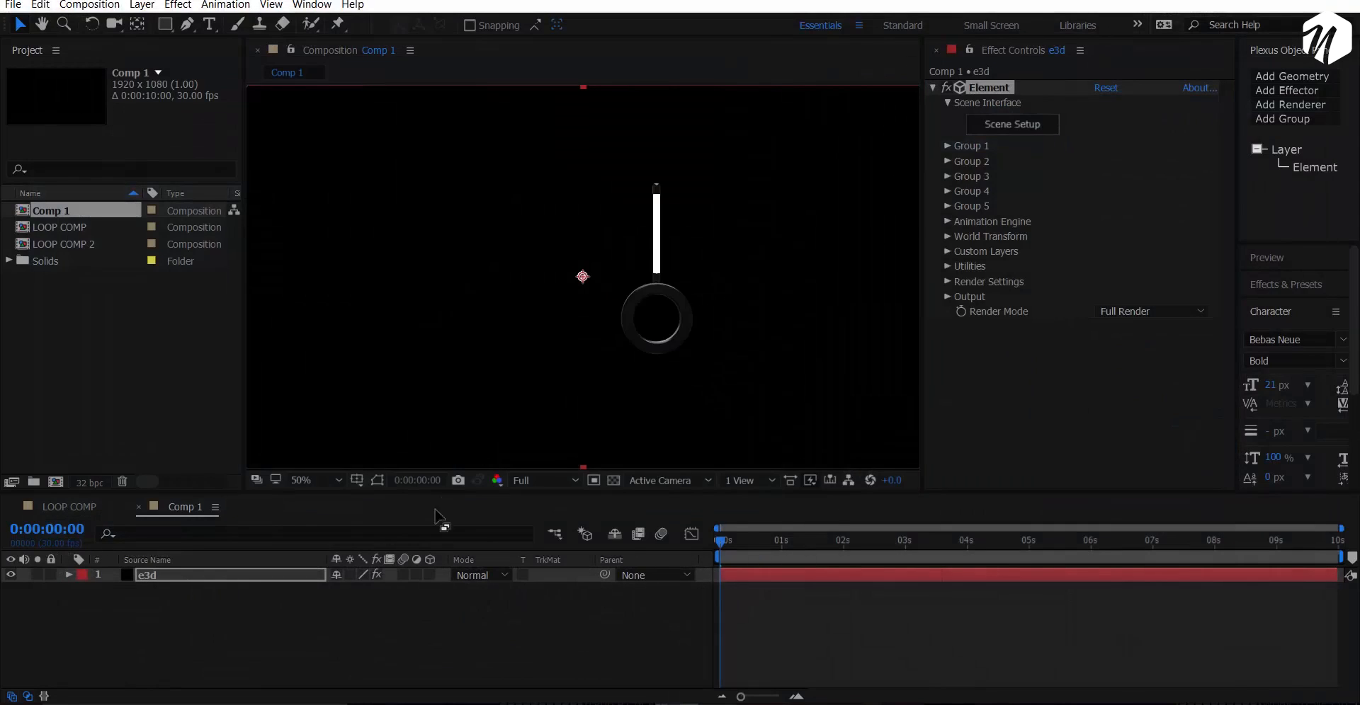
Add a two-node camera with the 35mm preset to Comp 1.
right_click(246, 652)
mouse_move(397, 500)
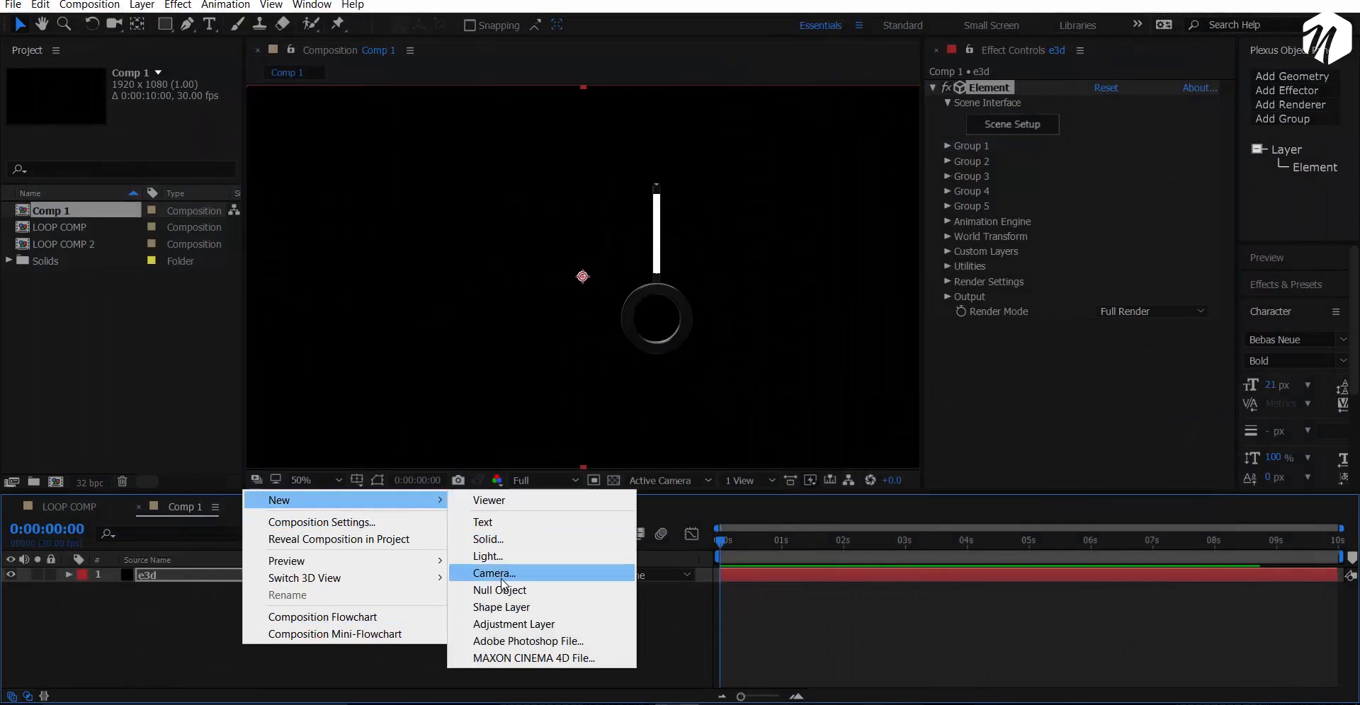
left_click(504, 582)
left_click(1274, 230)
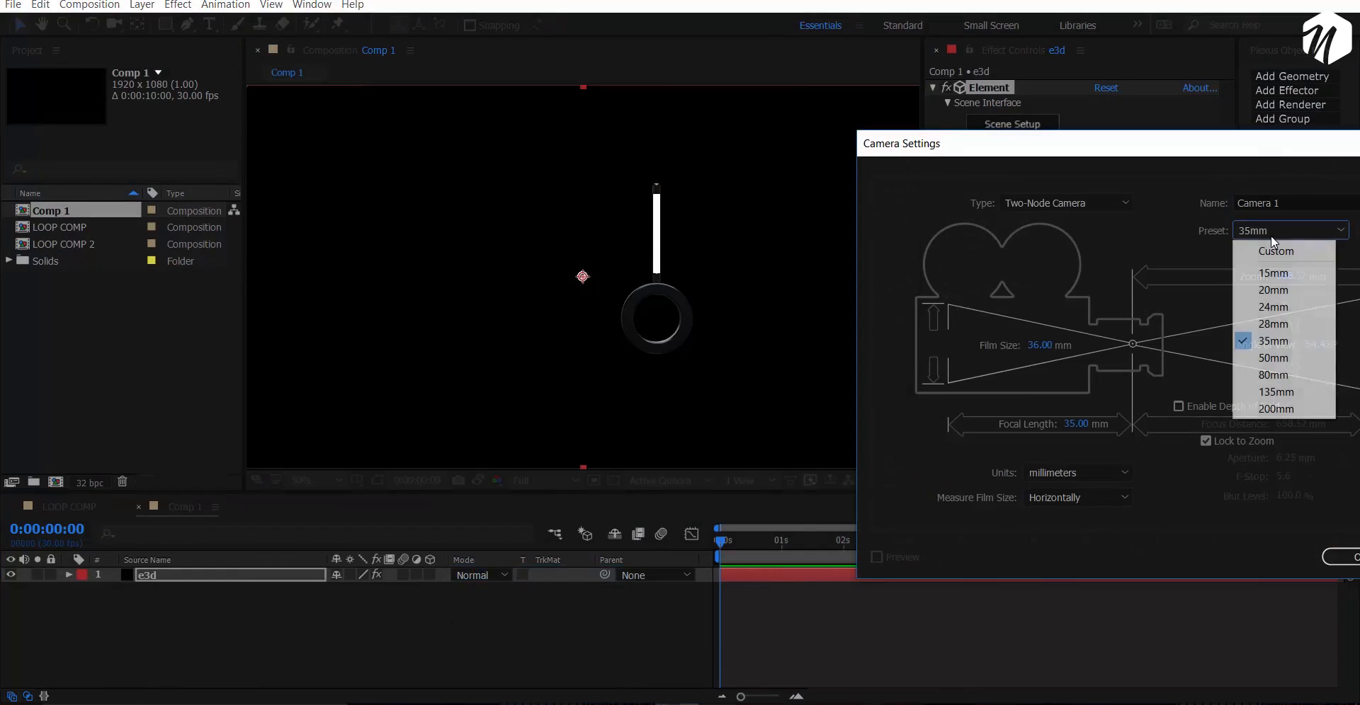
left_click(1351, 553)
Turn on the title/action safe guides and move the camera to centre the ring in the frame.
scroll(586, 290, "down", 3)
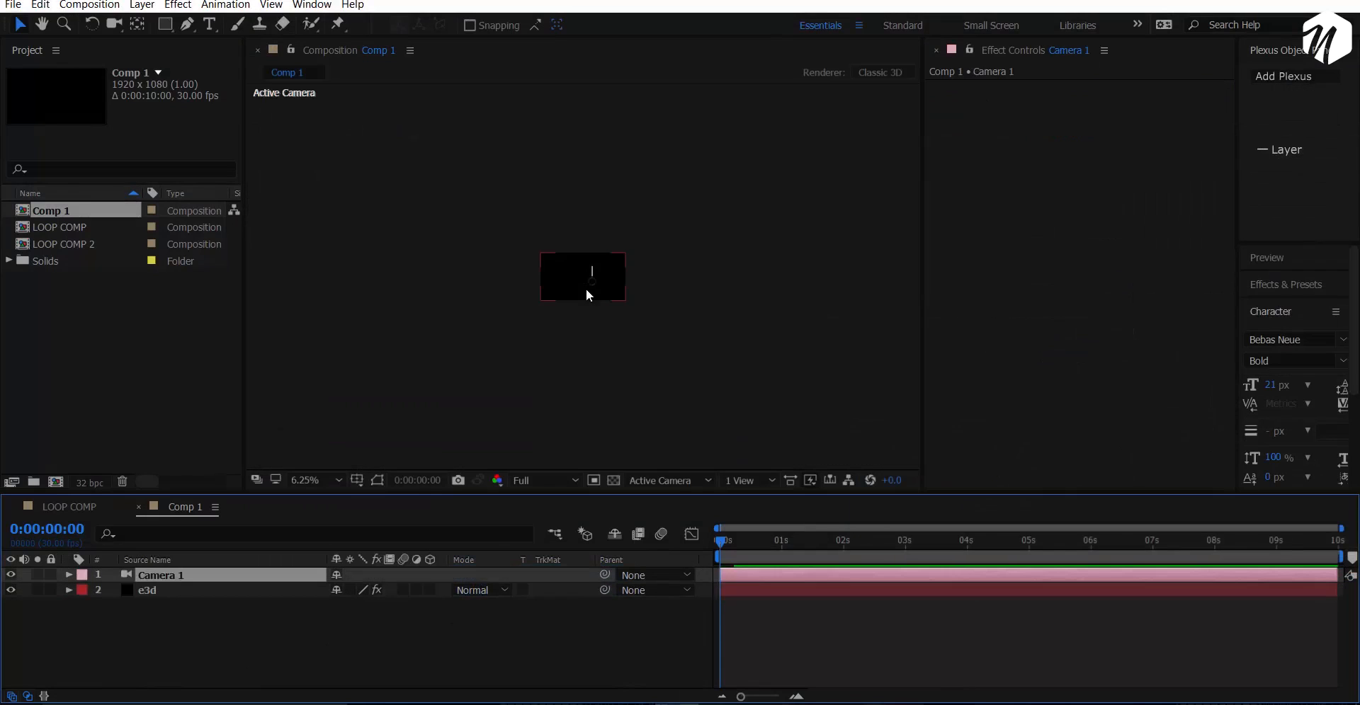
scroll(586, 291, "up", 3)
key("c")
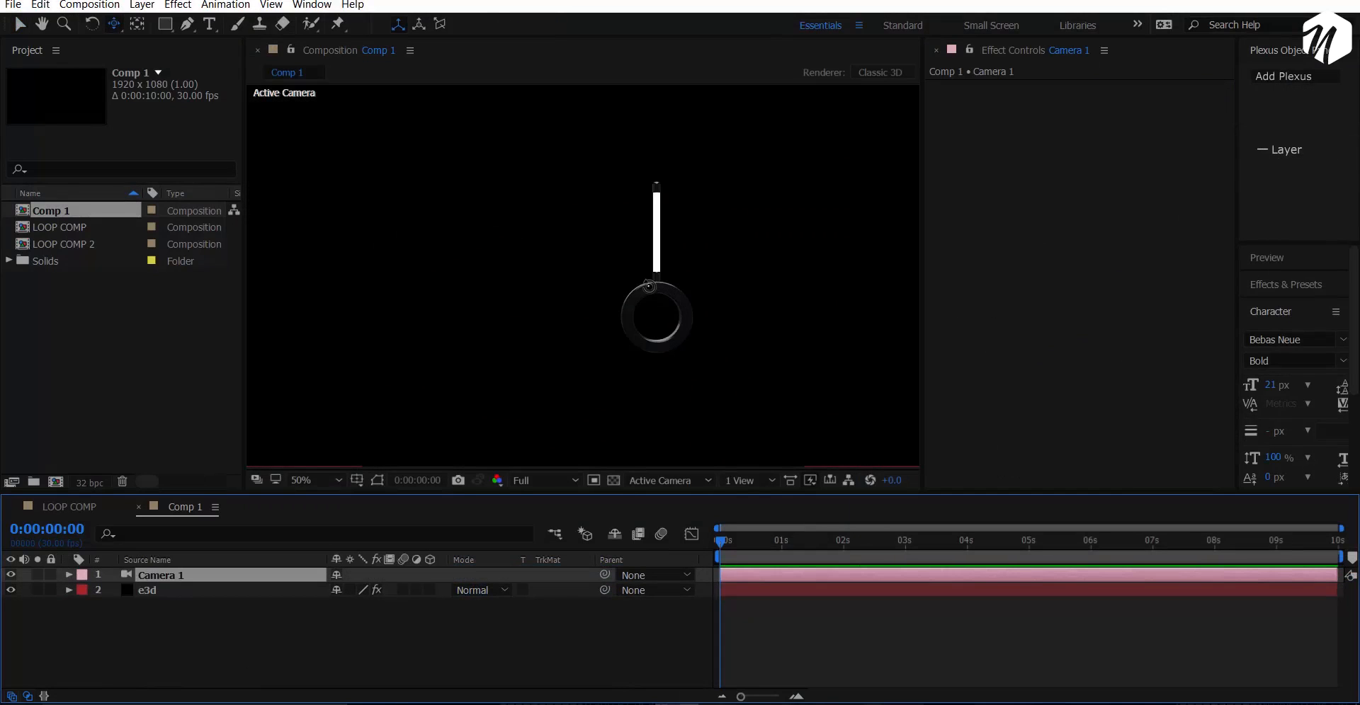
left_click(357, 480)
left_click(397, 494)
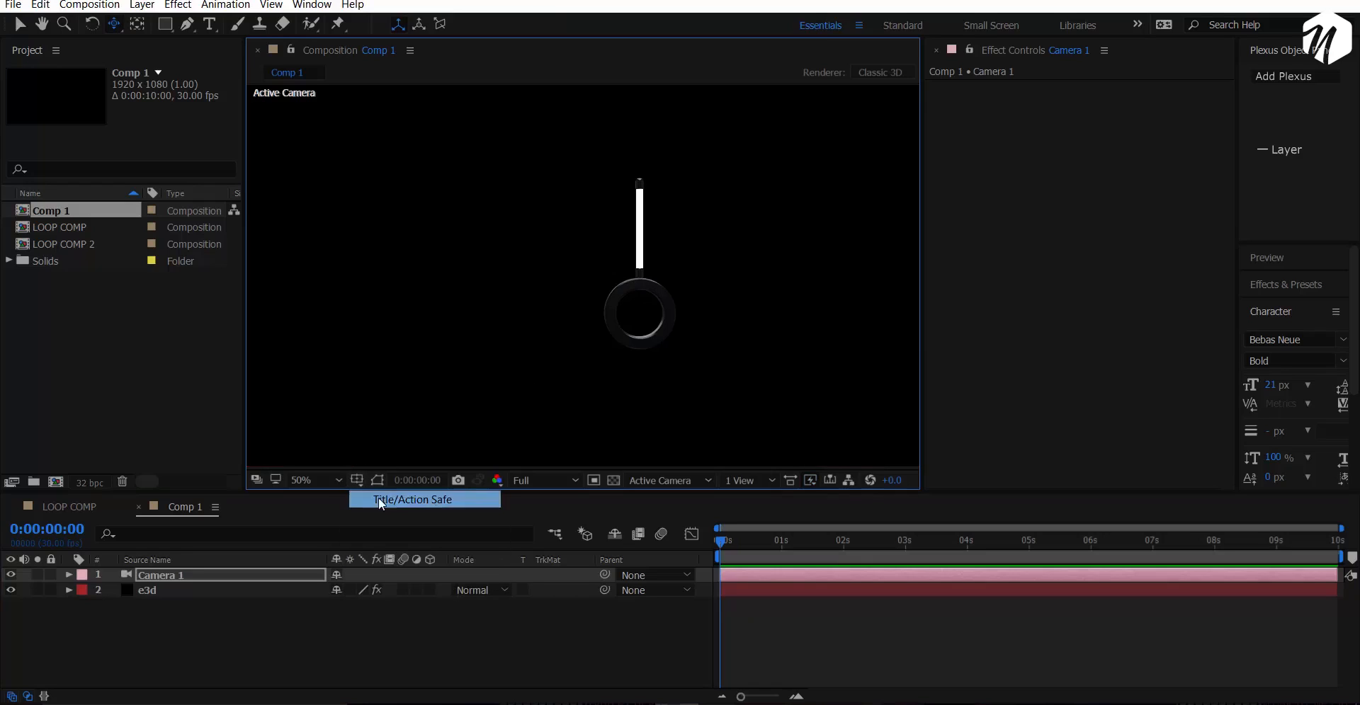
left_click_drag(588, 305, 574, 289)
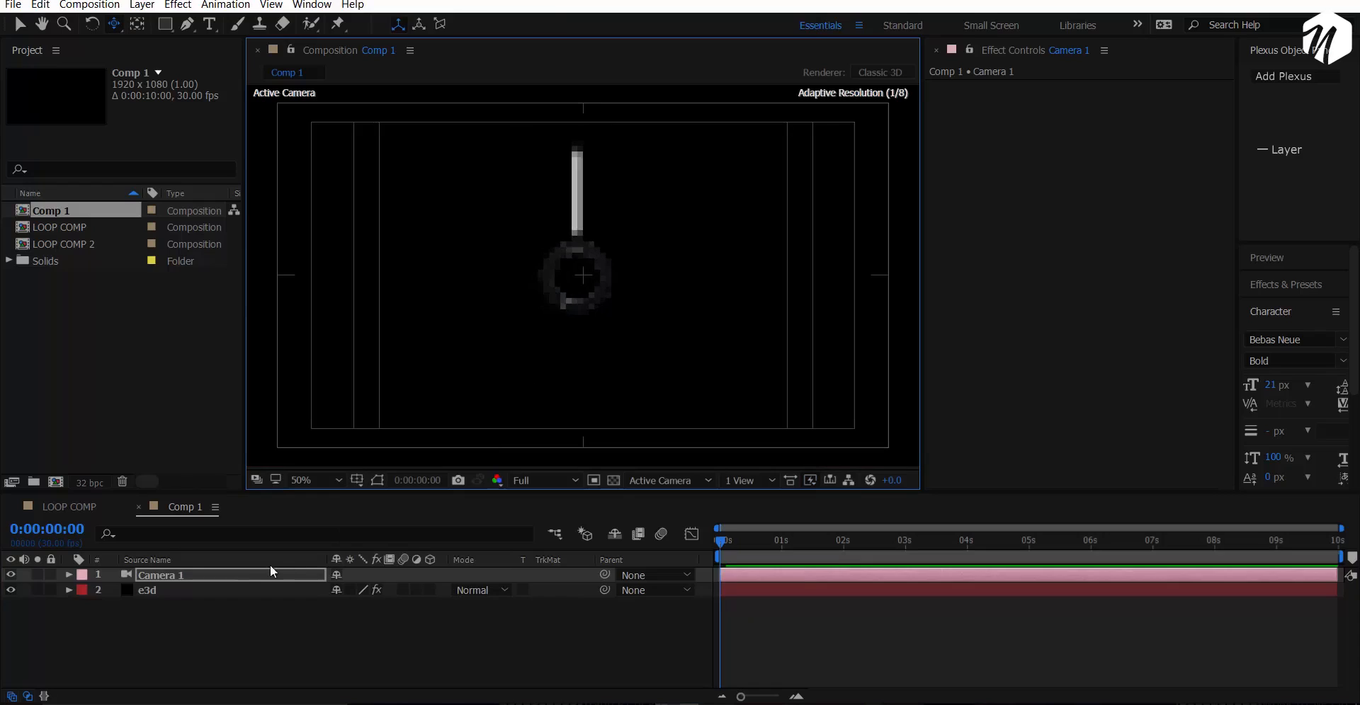
Select the e3d layer, set the preview resolution to Half and hide the title/action safe guides.
left_click(273, 589)
left_click(544, 480)
left_click(512, 536)
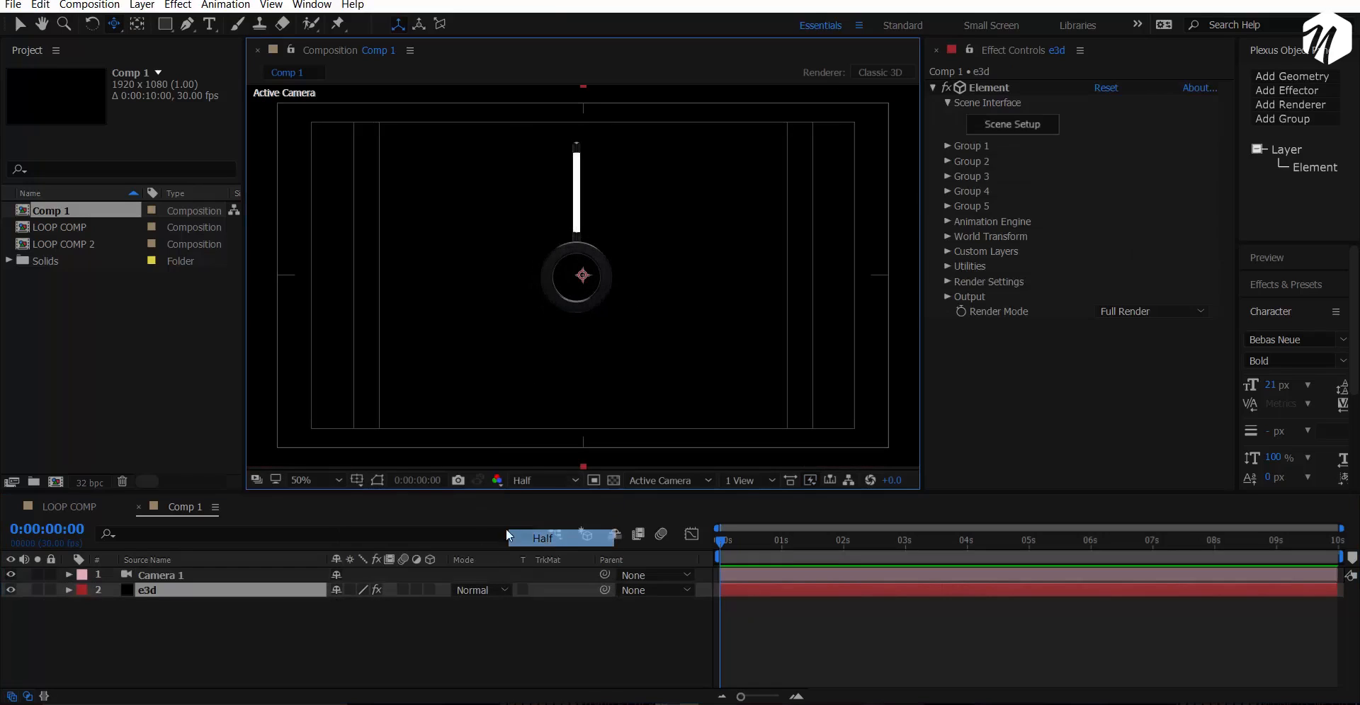
left_click(357, 481)
left_click(386, 503)
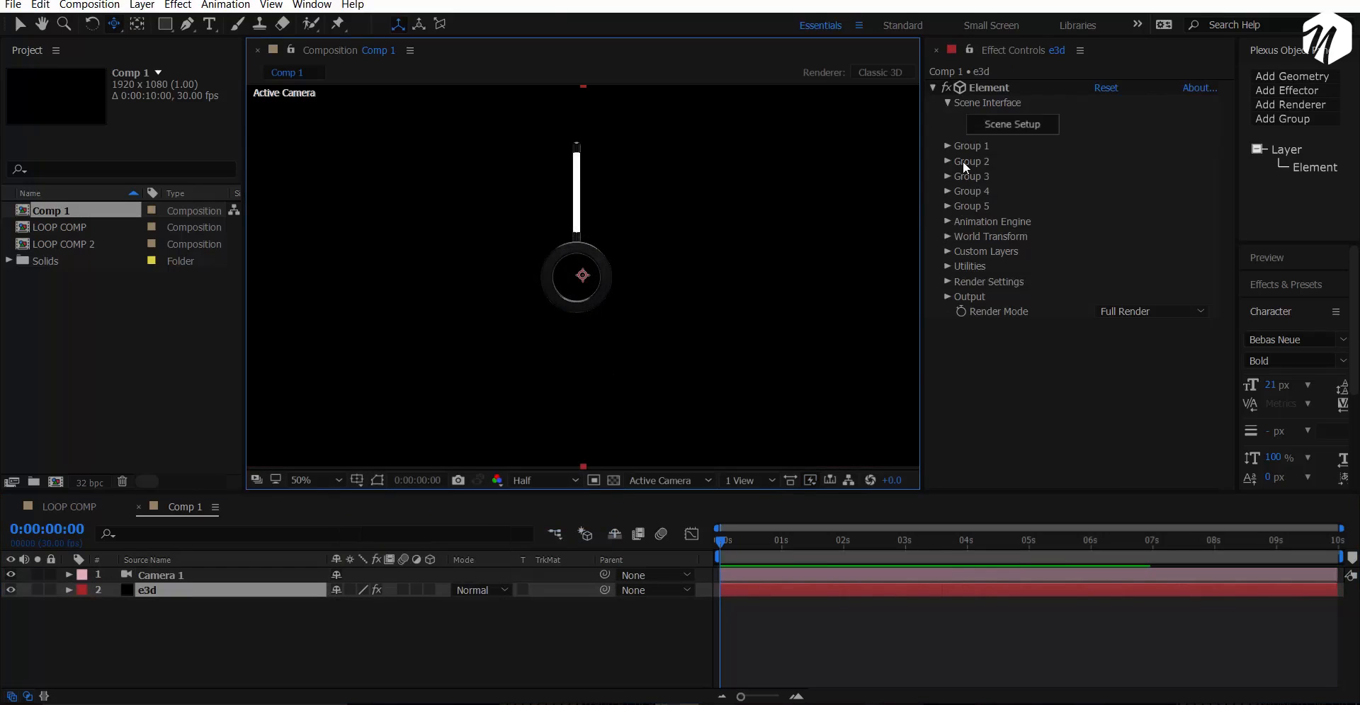
Set Group 1's replicator shape to Ring and its particle count to 45.
left_click(947, 146)
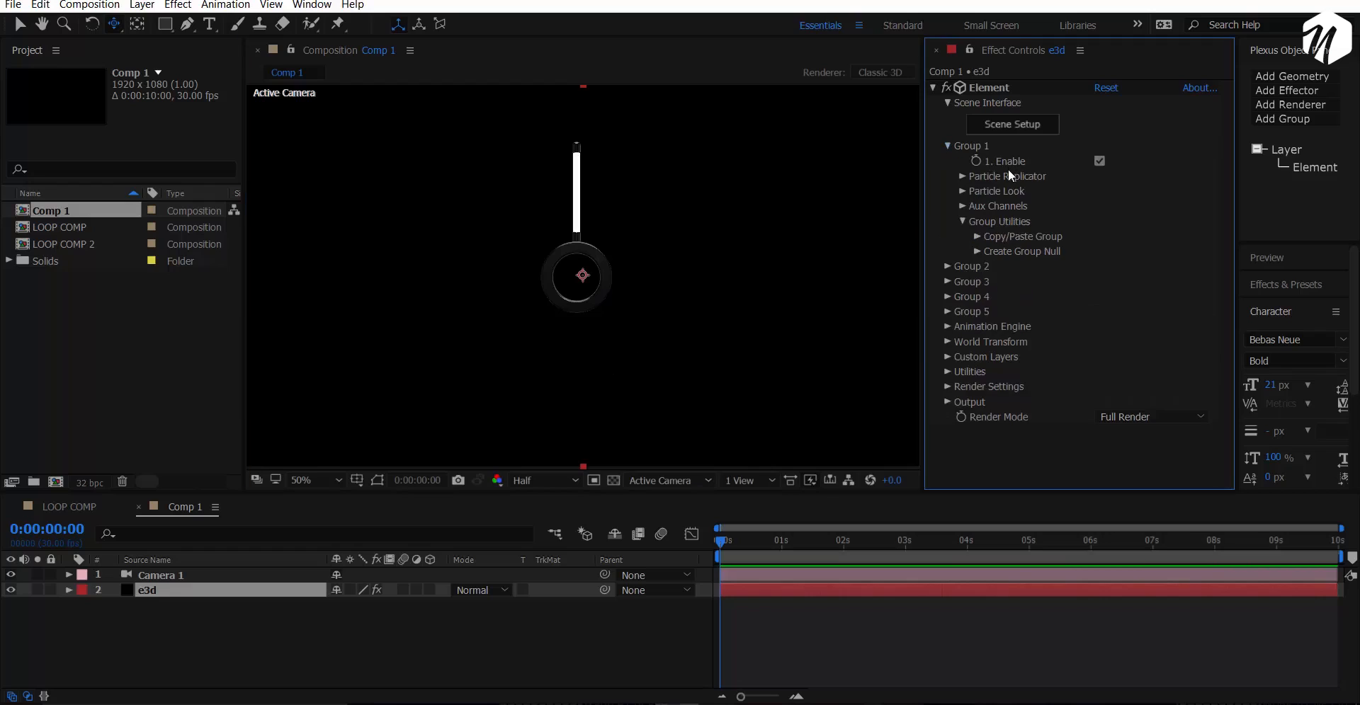
left_click(962, 177)
left_click(1150, 206)
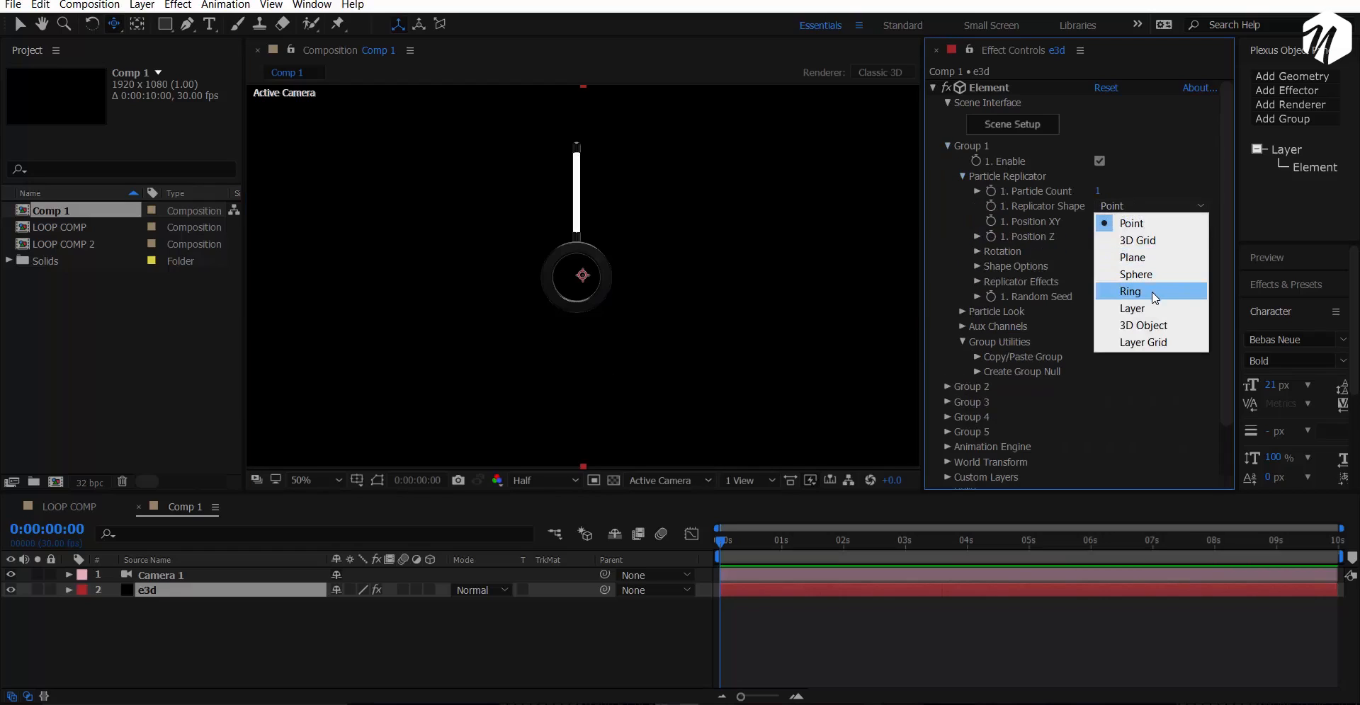
left_click(1153, 296)
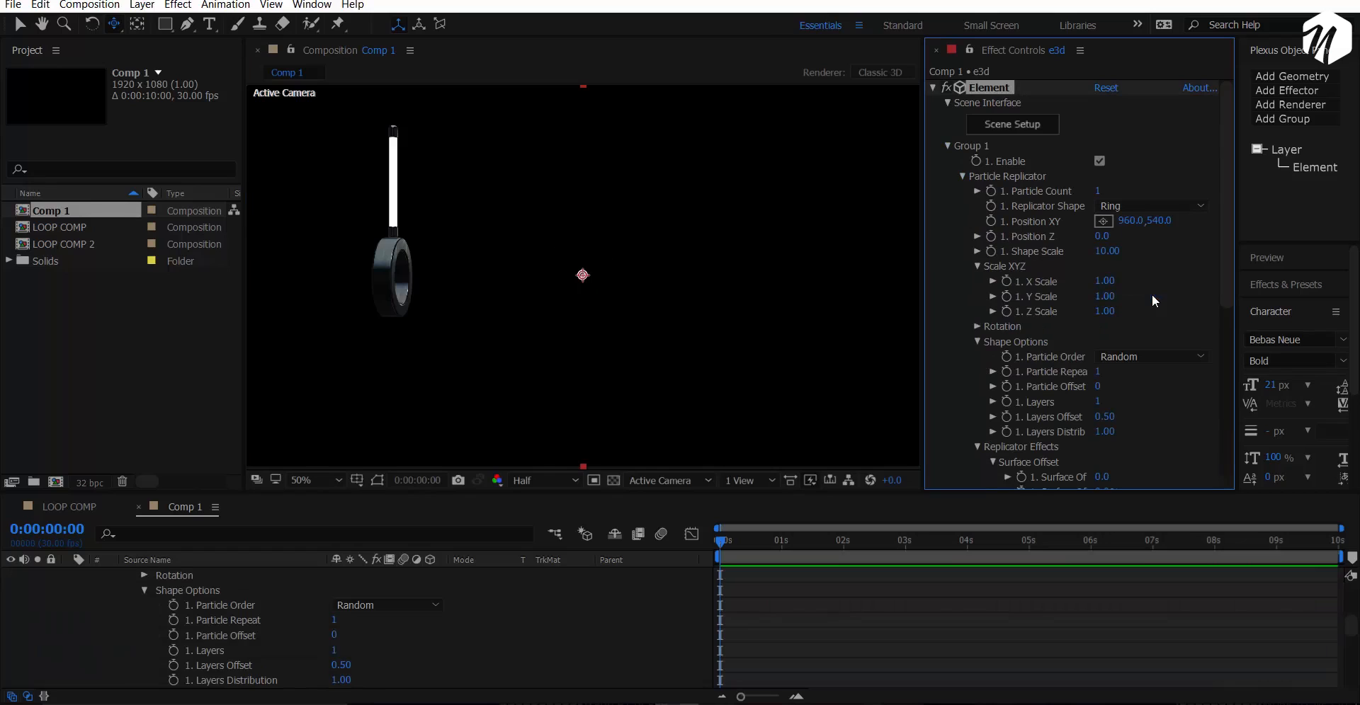
left_click(1100, 192)
key("Return")
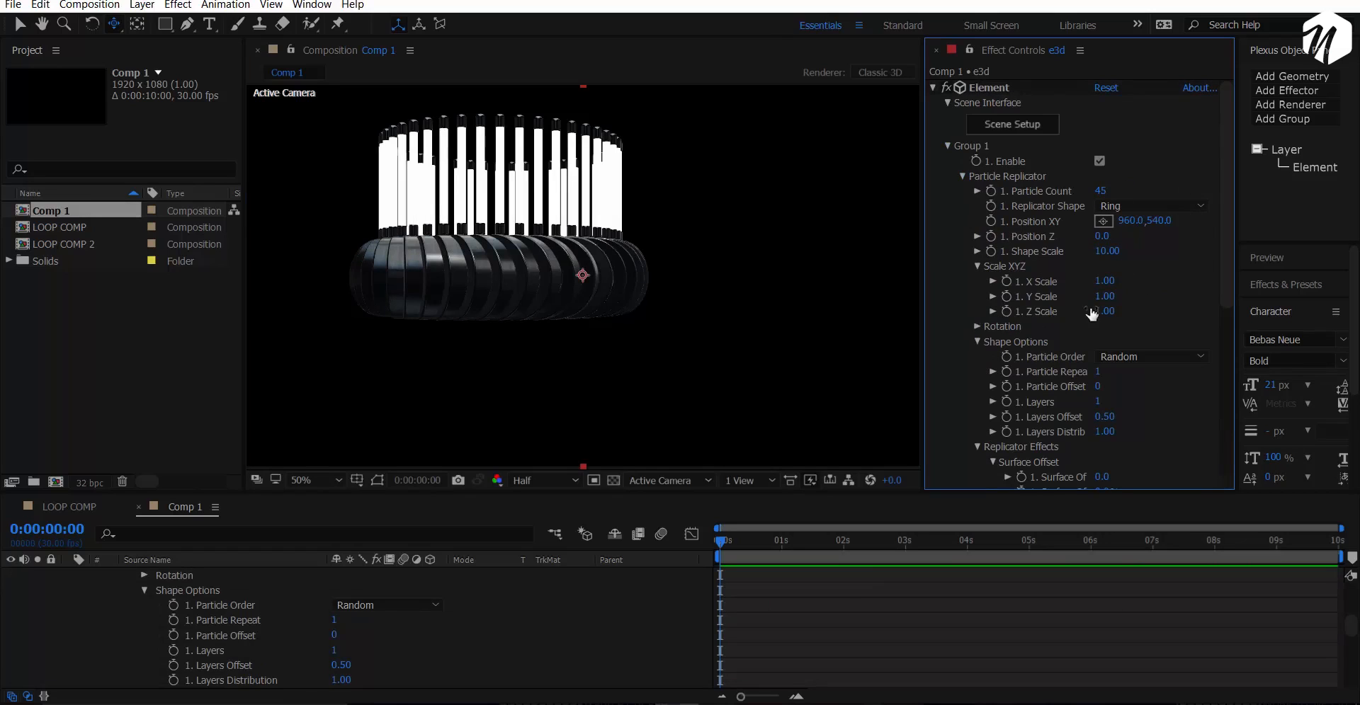
Set the X rotation of Group 1's particle replicator to 90°.
left_click(977, 266)
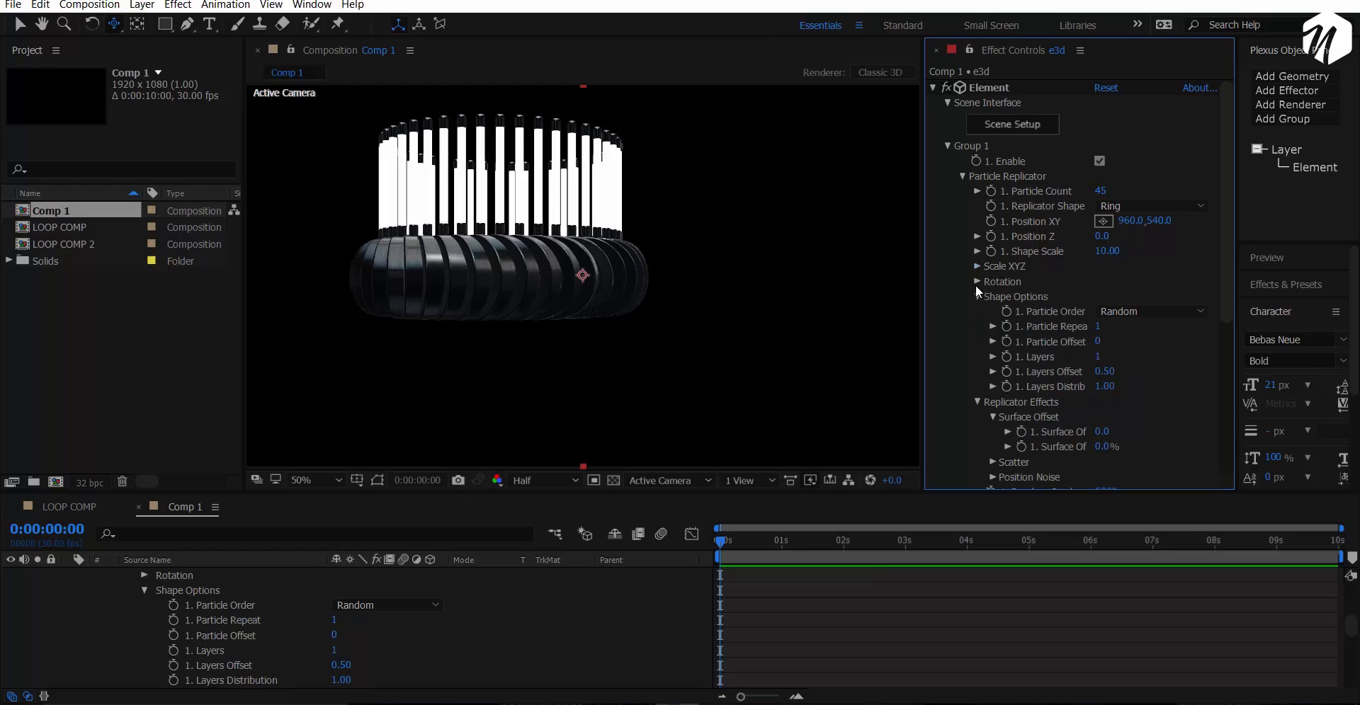
left_click(977, 282)
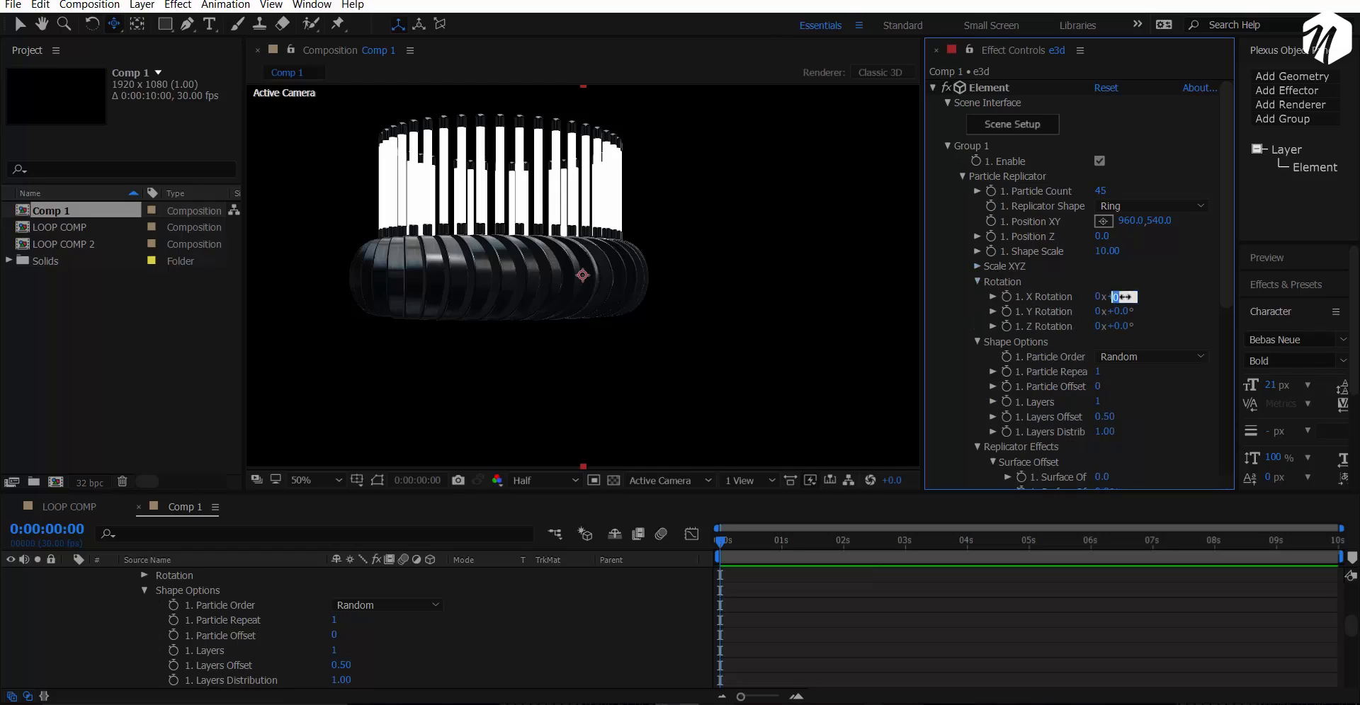
key("Return")
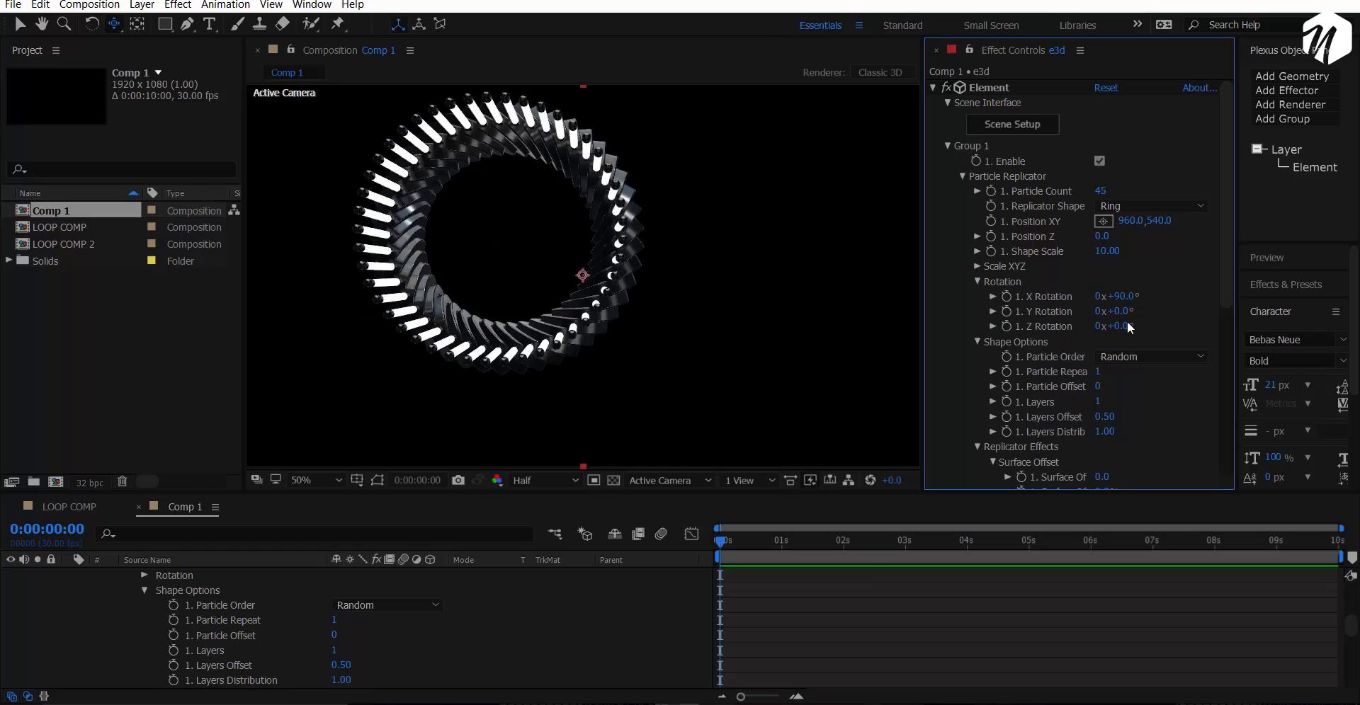
left_click(978, 282)
left_click(977, 296)
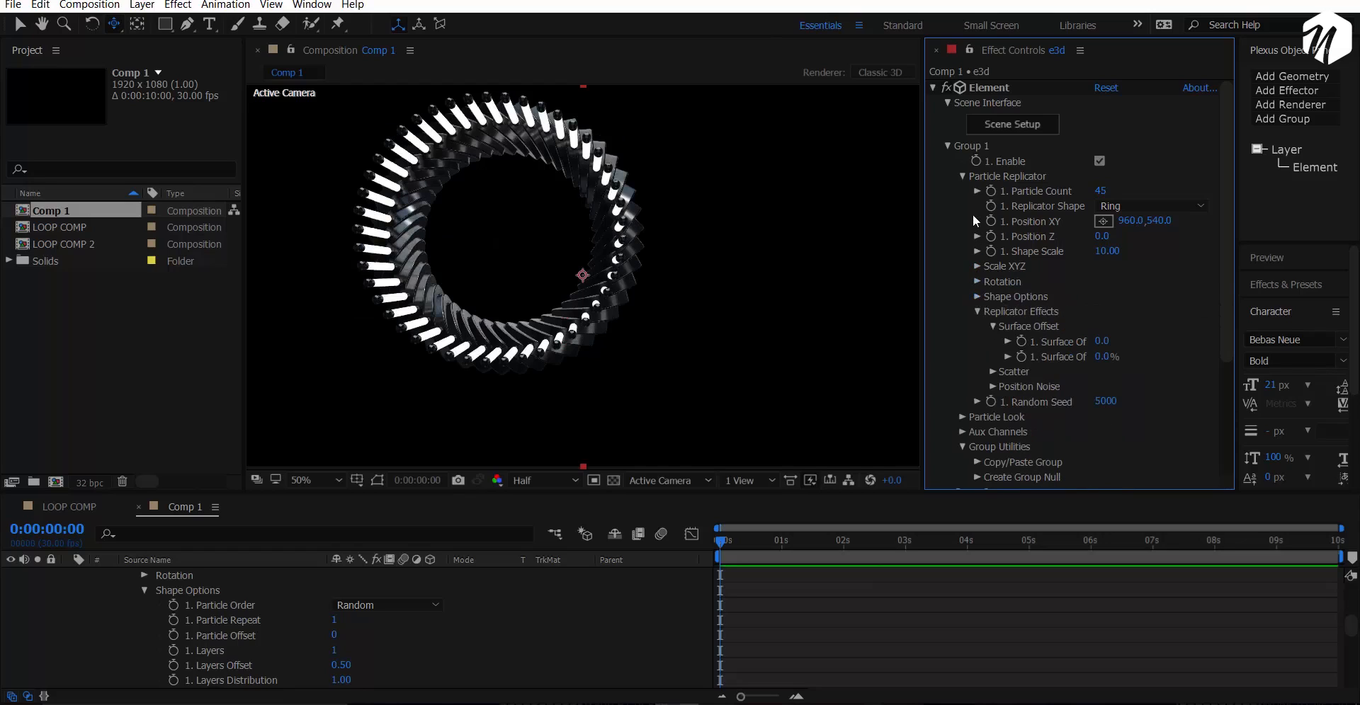
Set the X Rotation Particle value in Group 1's Particle Look to 90°.
left_click(962, 176)
left_click(963, 191)
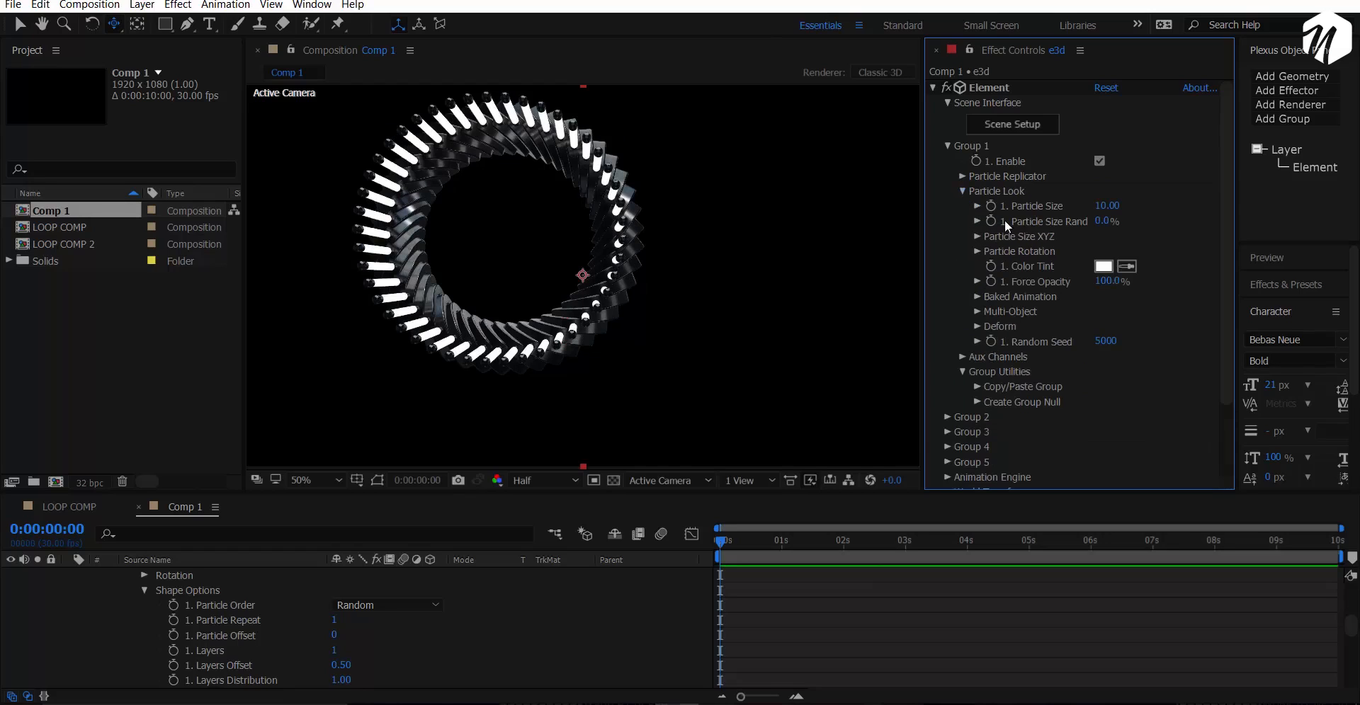
left_click(978, 253)
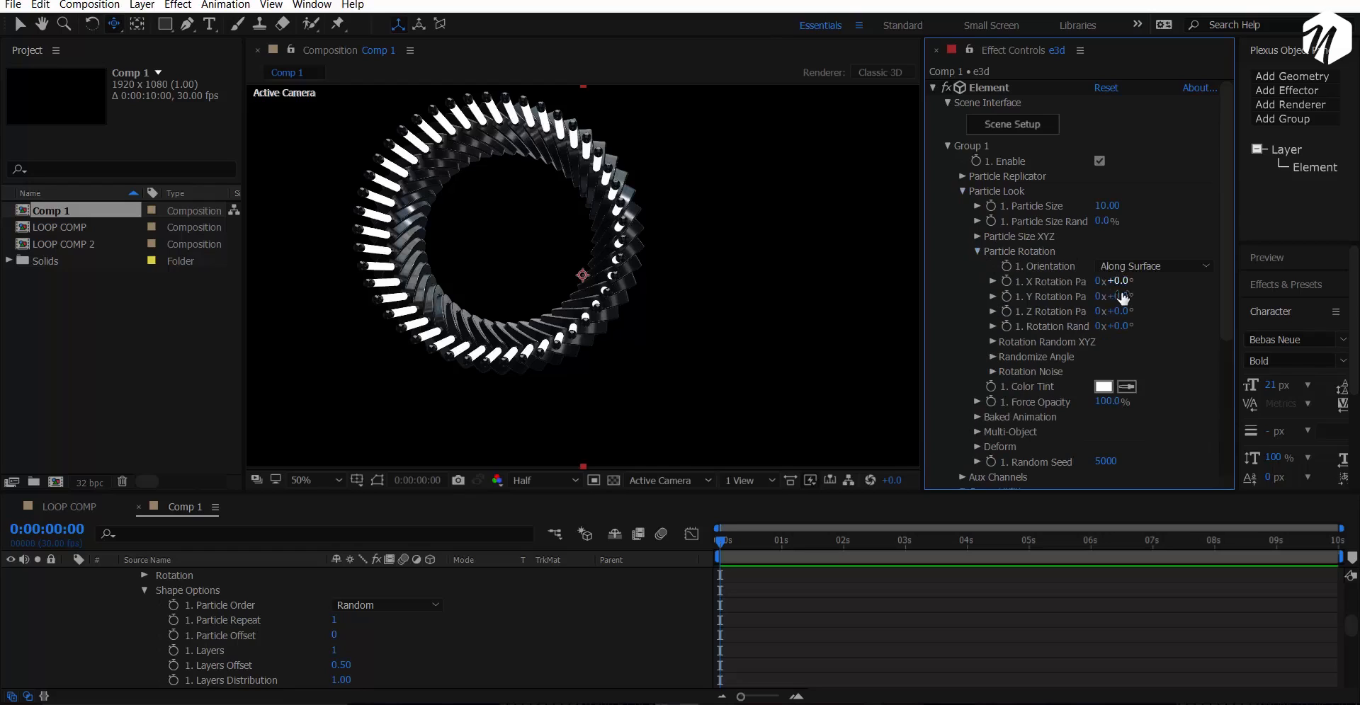
left_click(1125, 282)
type("90")
key("Return")
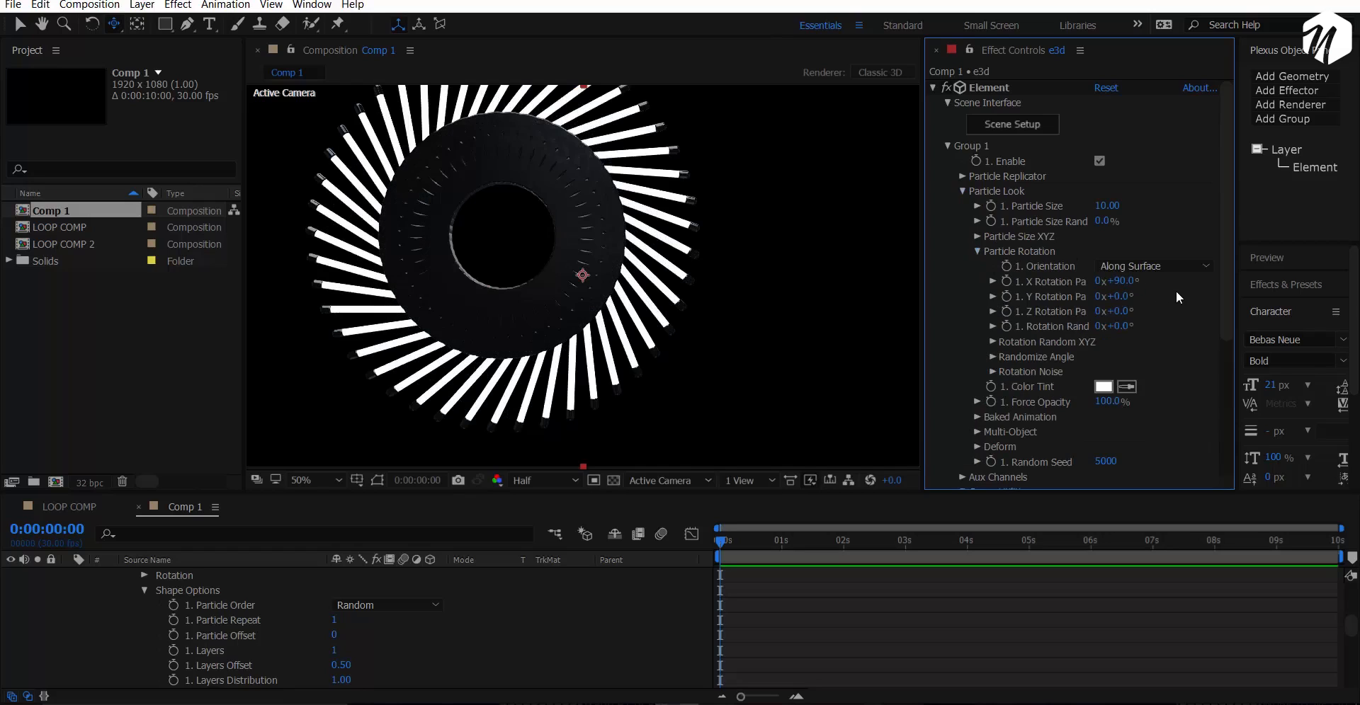
Try rotating Group 1's individual particles by 131° in Y and 164° in Z.
left_click_drag(677, 287, 711, 300)
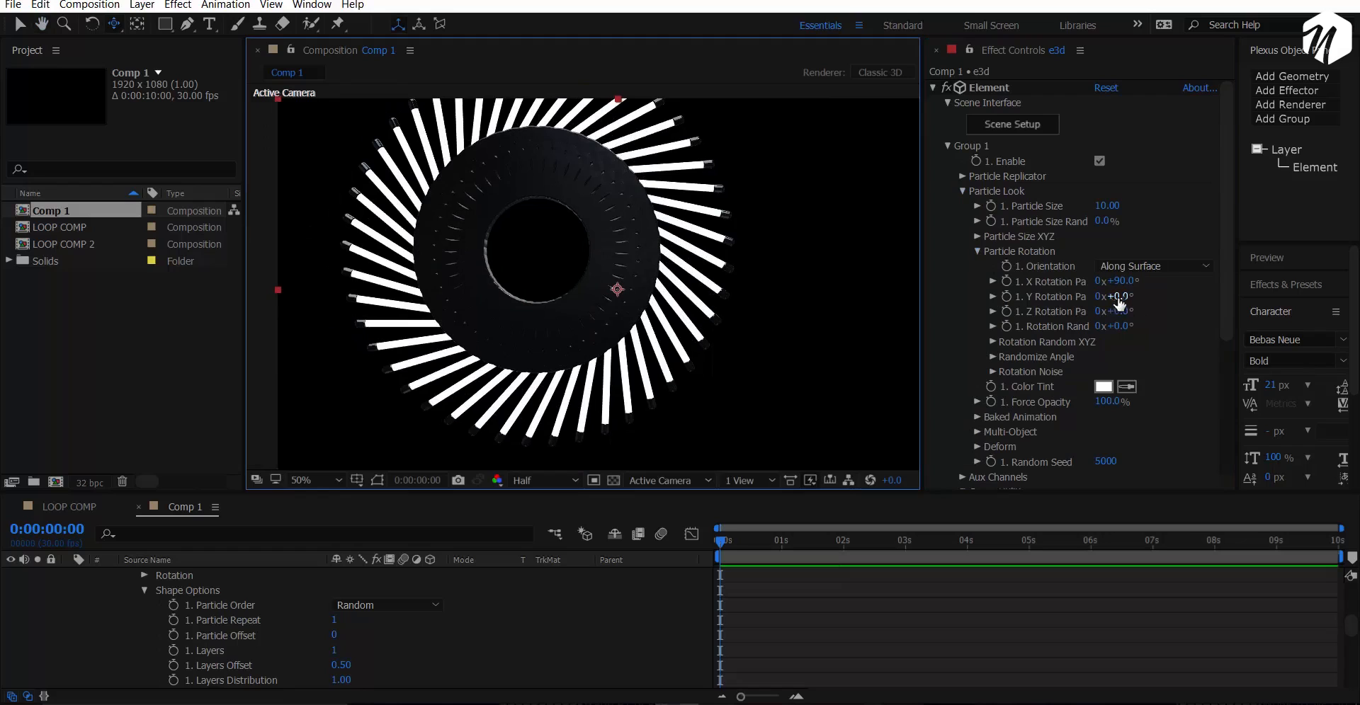
left_click_drag(1119, 298, 1159, 292)
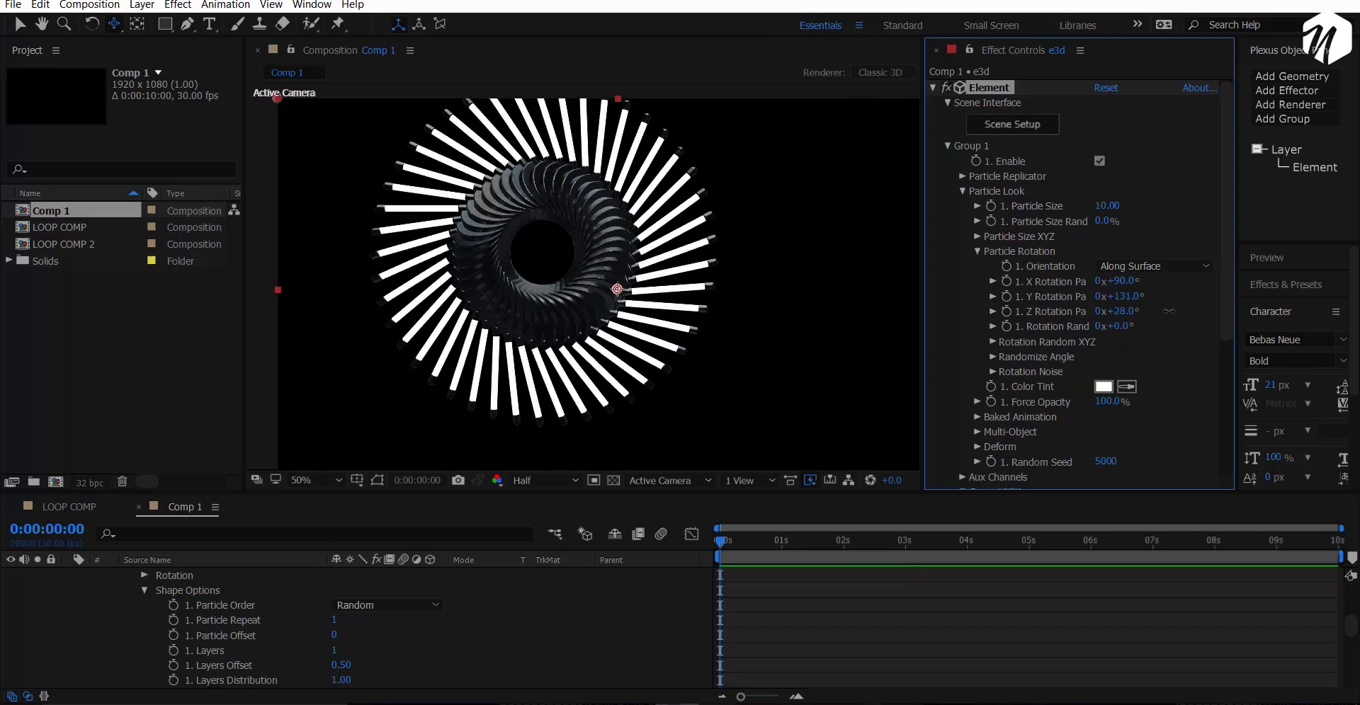
left_click_drag(1168, 311, 1282, 311)
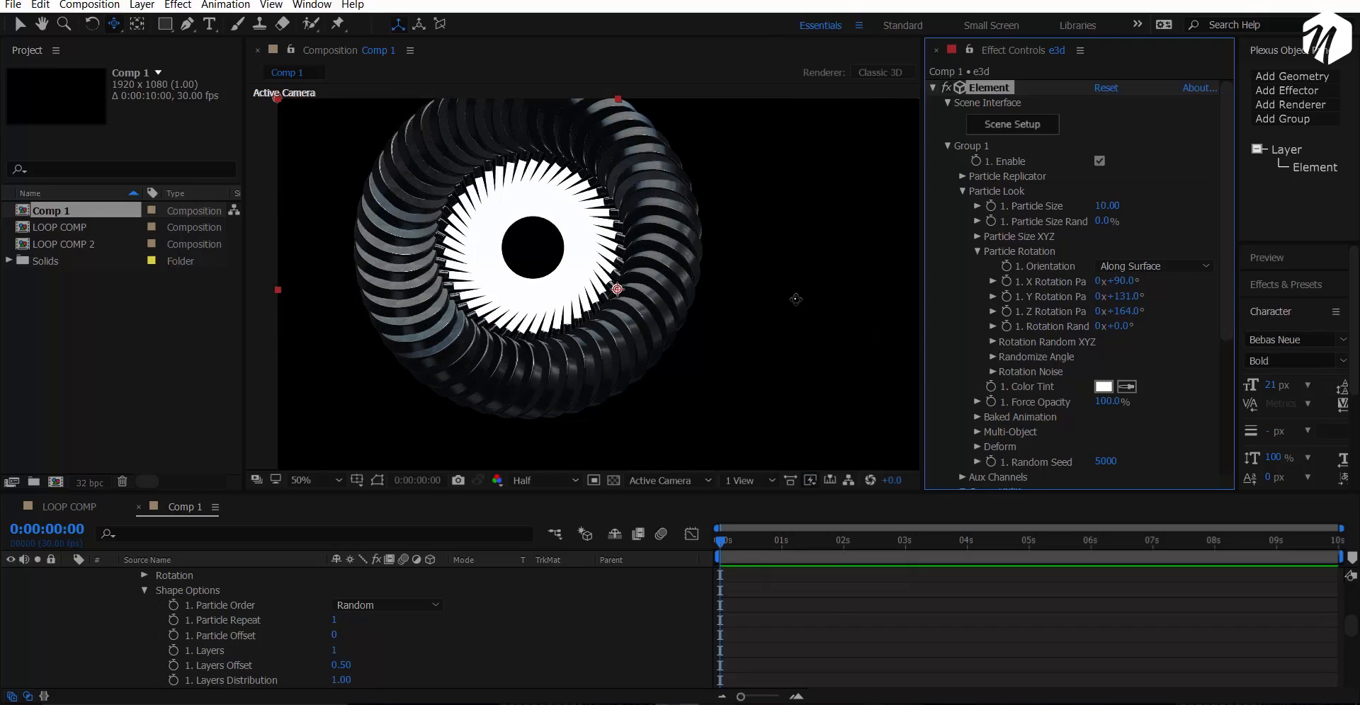
scroll(792, 294, "up", 1)
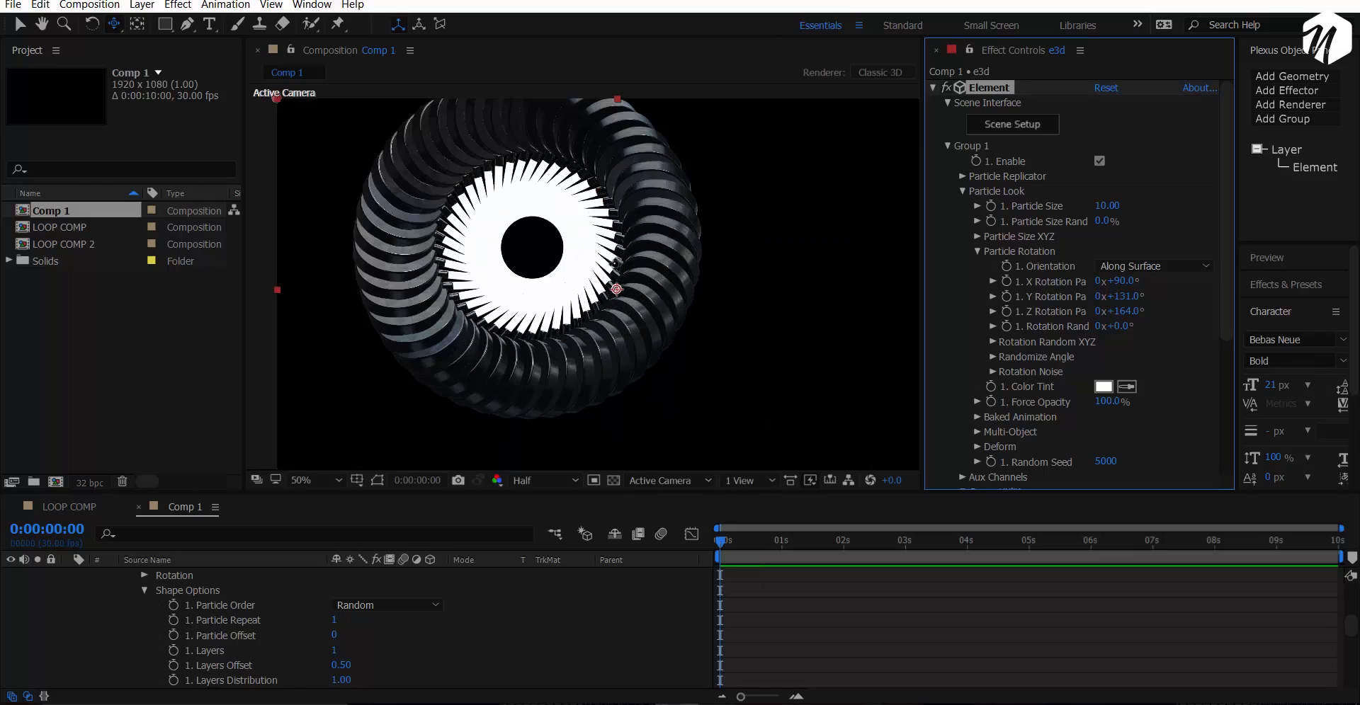
left_click_drag(616, 263, 825, 324)
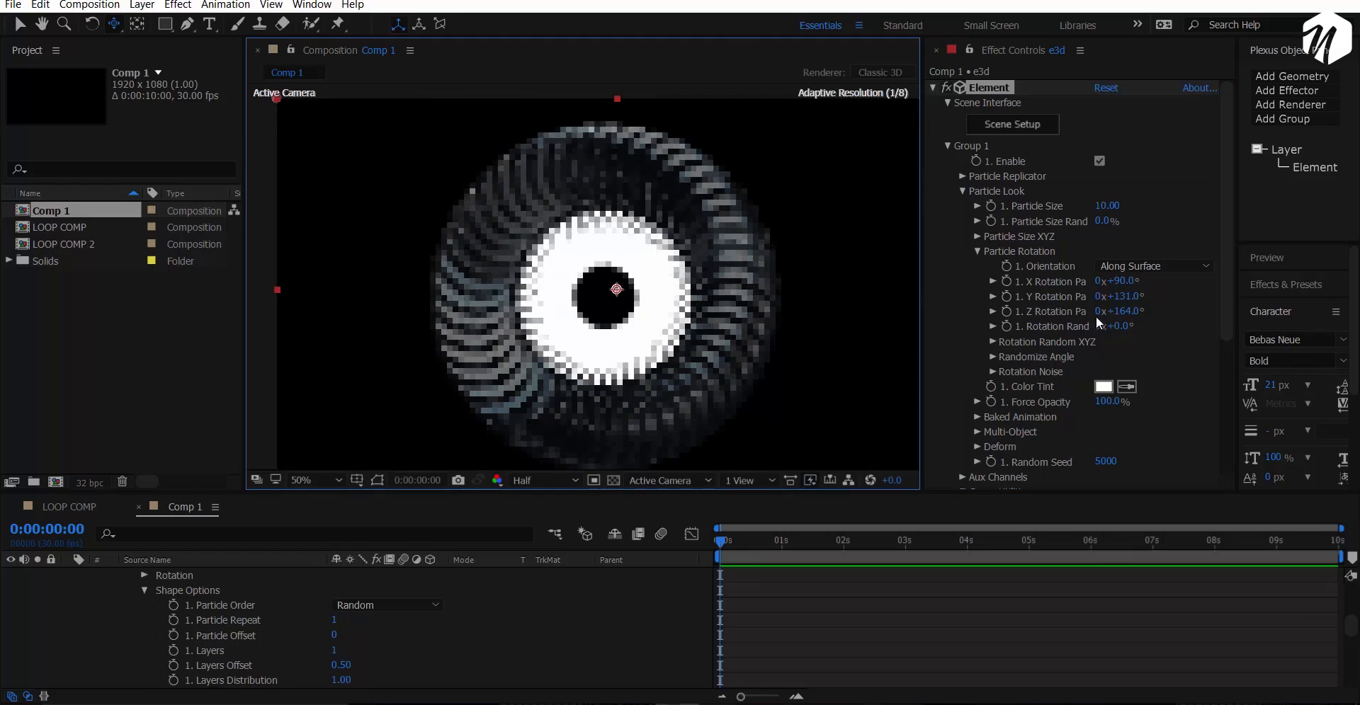
Set Group 1's Z Rotation Particle to 0° and move the camera to centre the ring in the frame.
left_click(1129, 314)
type("0")
key("Return")
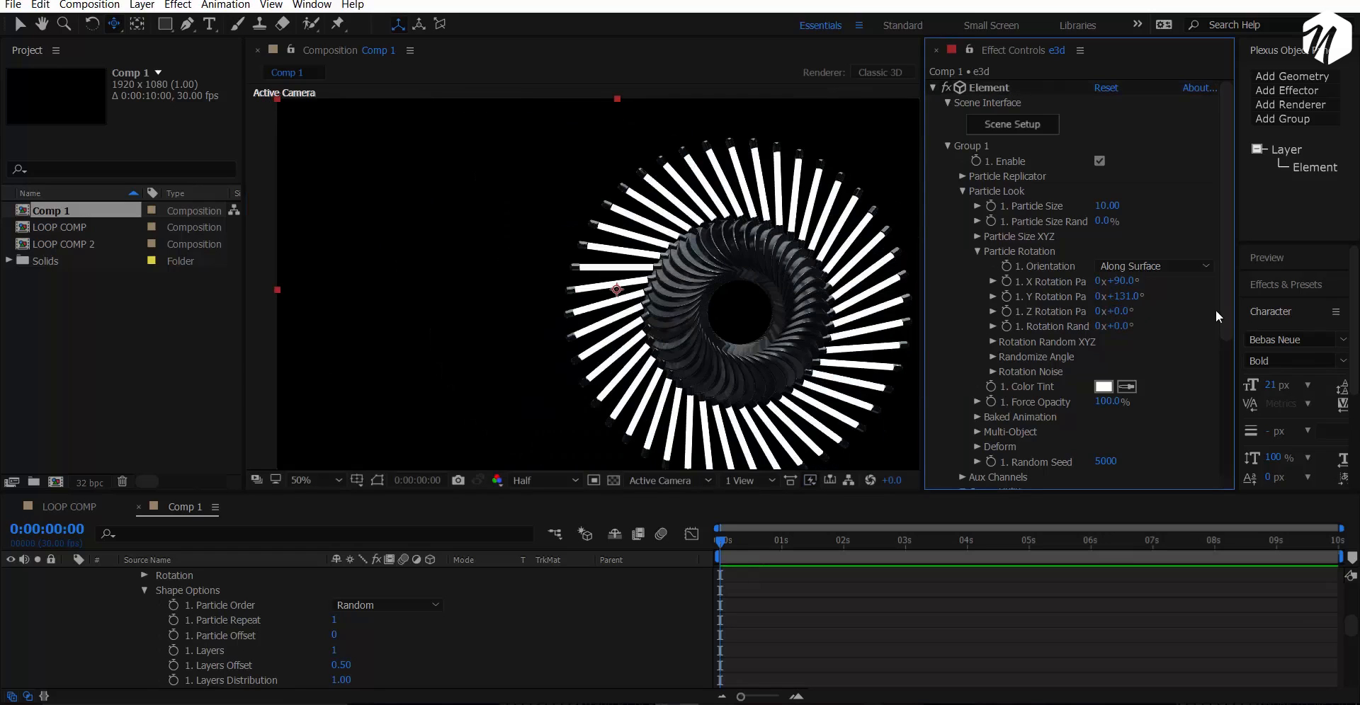
left_click_drag(778, 337, 648, 314)
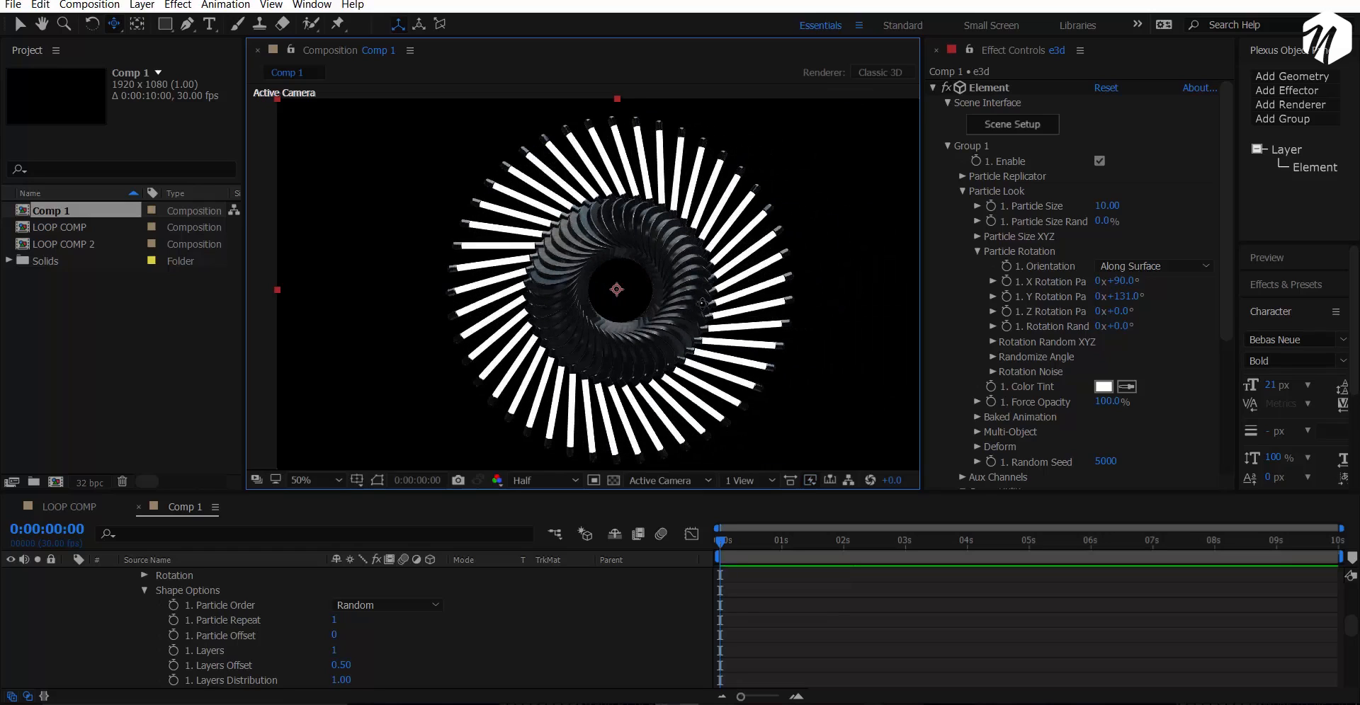
Widen the effect settings area and set Group 1's Particle Size Random to 100%.
left_click(978, 251)
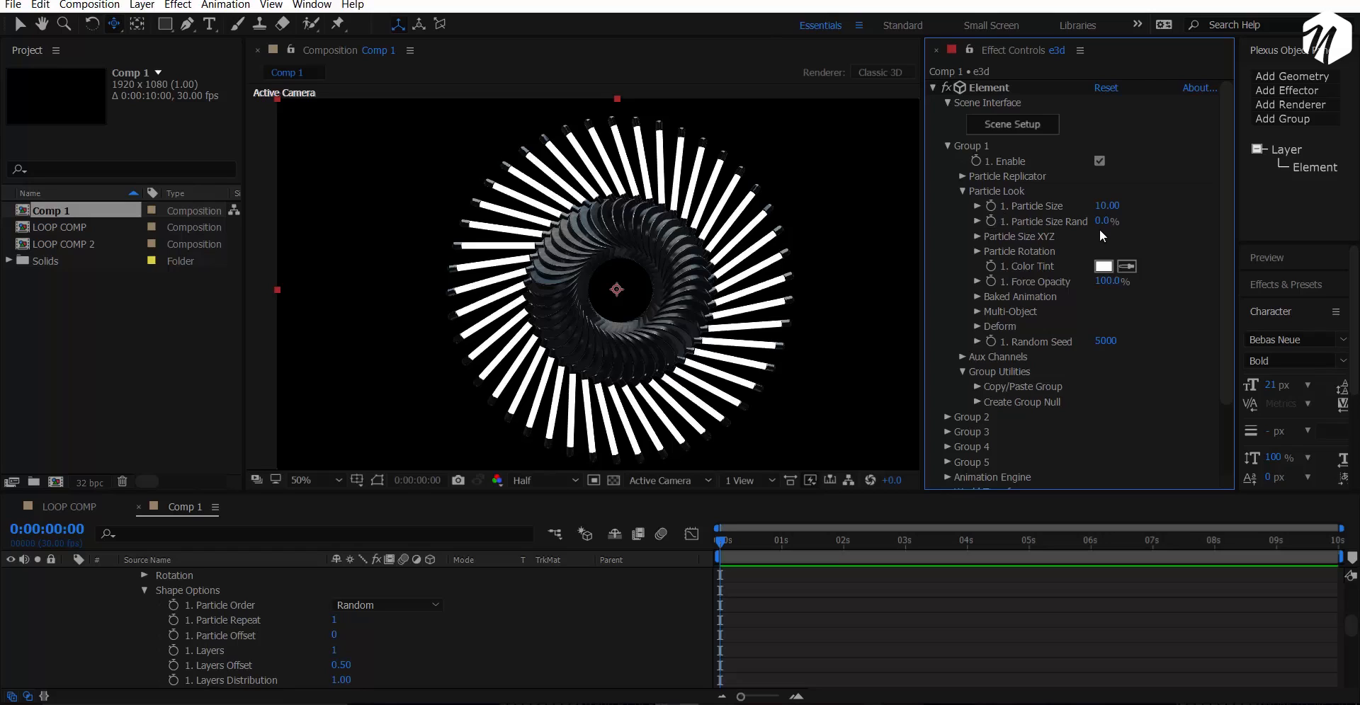
left_click_drag(1230, 244, 1310, 244)
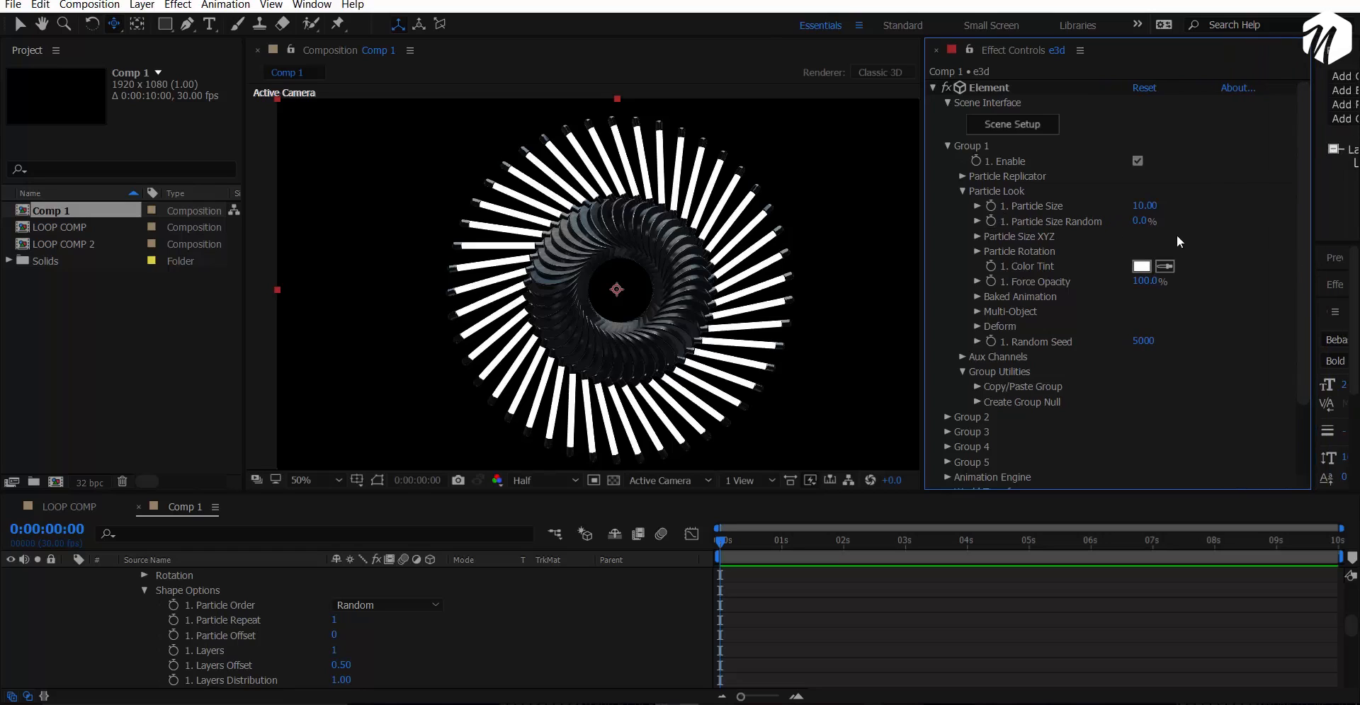
left_click_drag(1165, 222, 1236, 222)
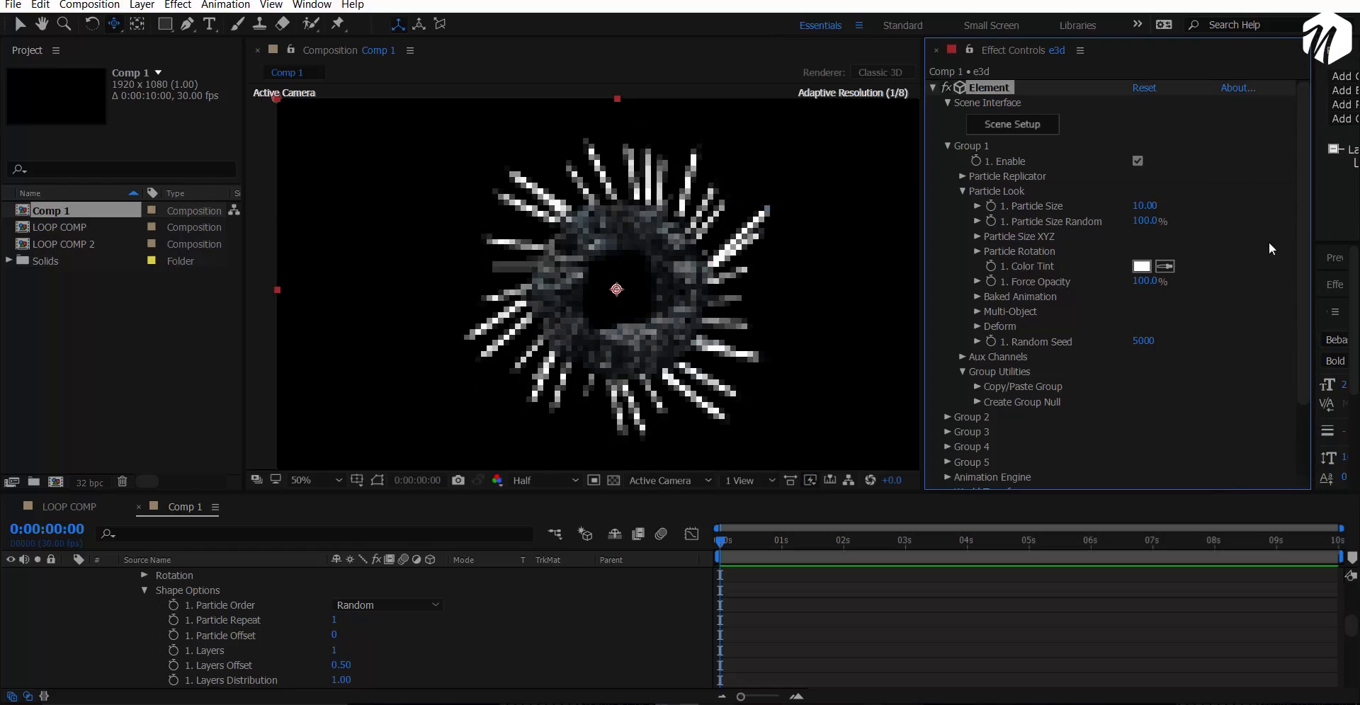
scroll(650, 304, "up", 2)
scroll(655, 306, "down", 2)
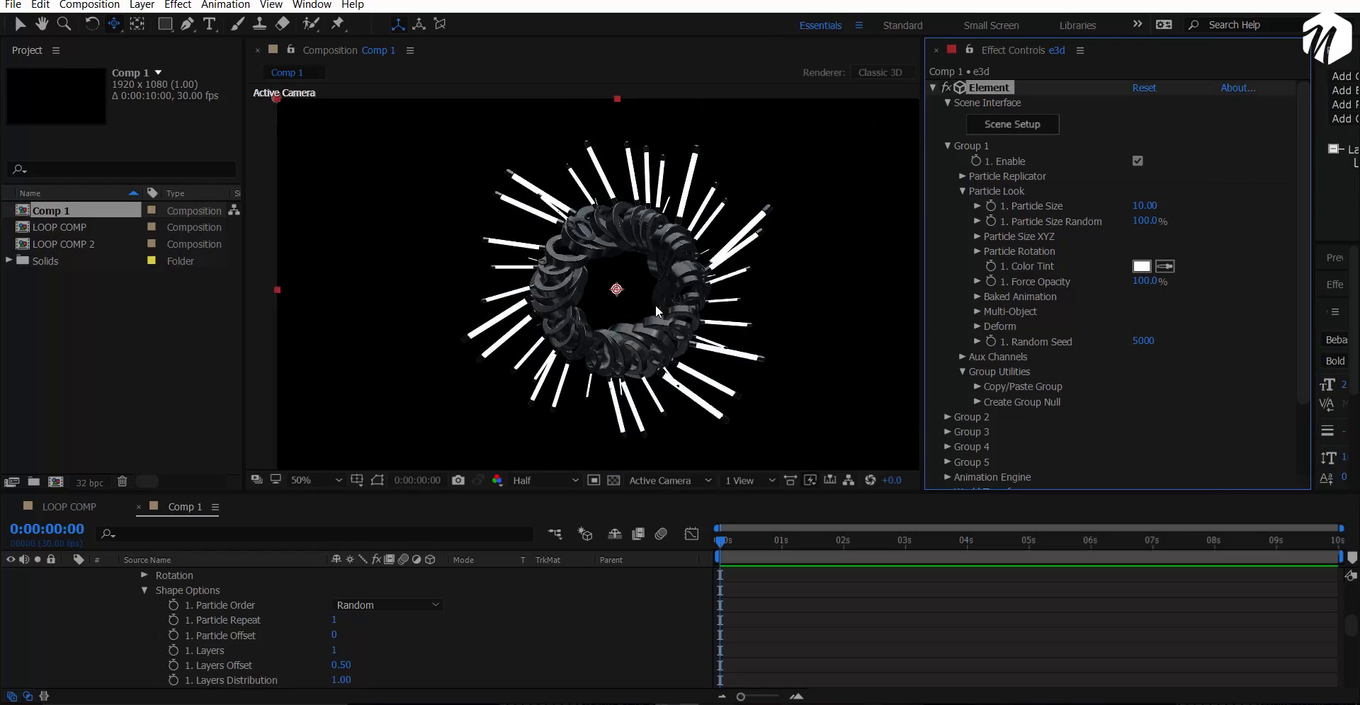
scroll(655, 305, "up", 2)
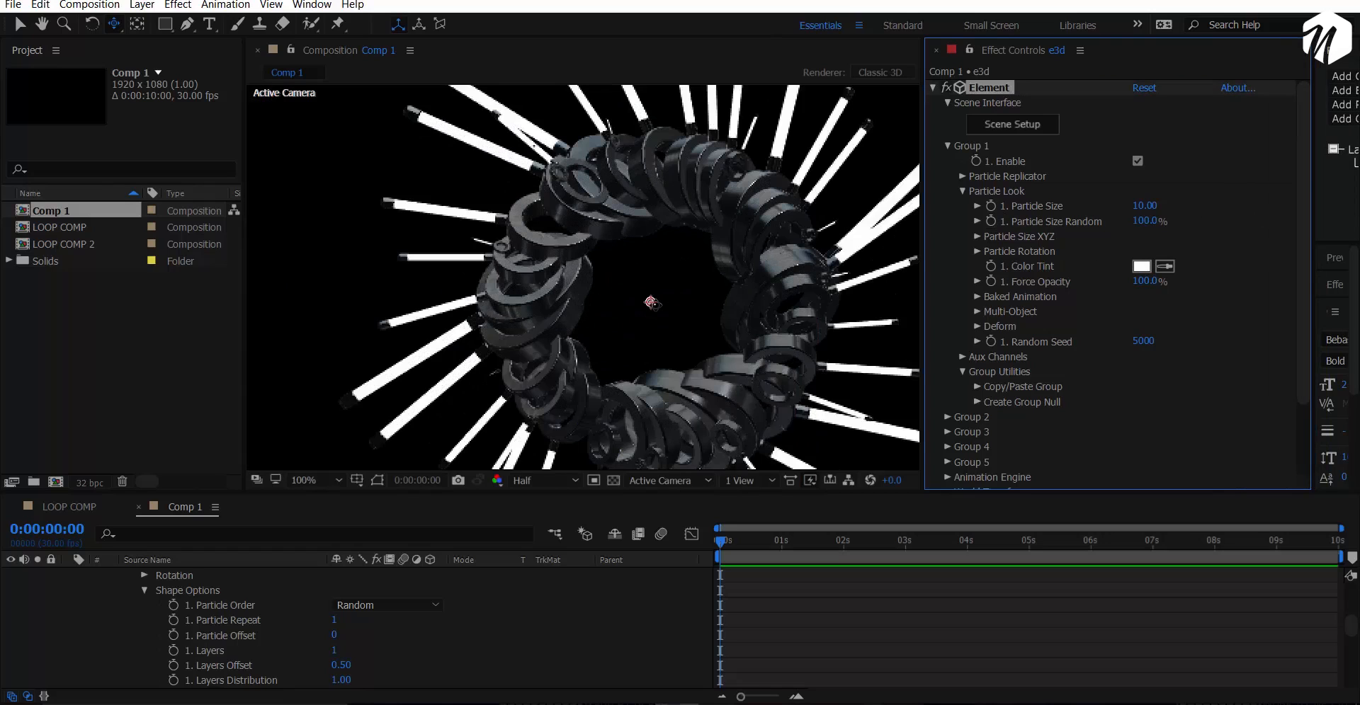
Set Group 1's Y Rotation Particle to 100°.
left_click(976, 252)
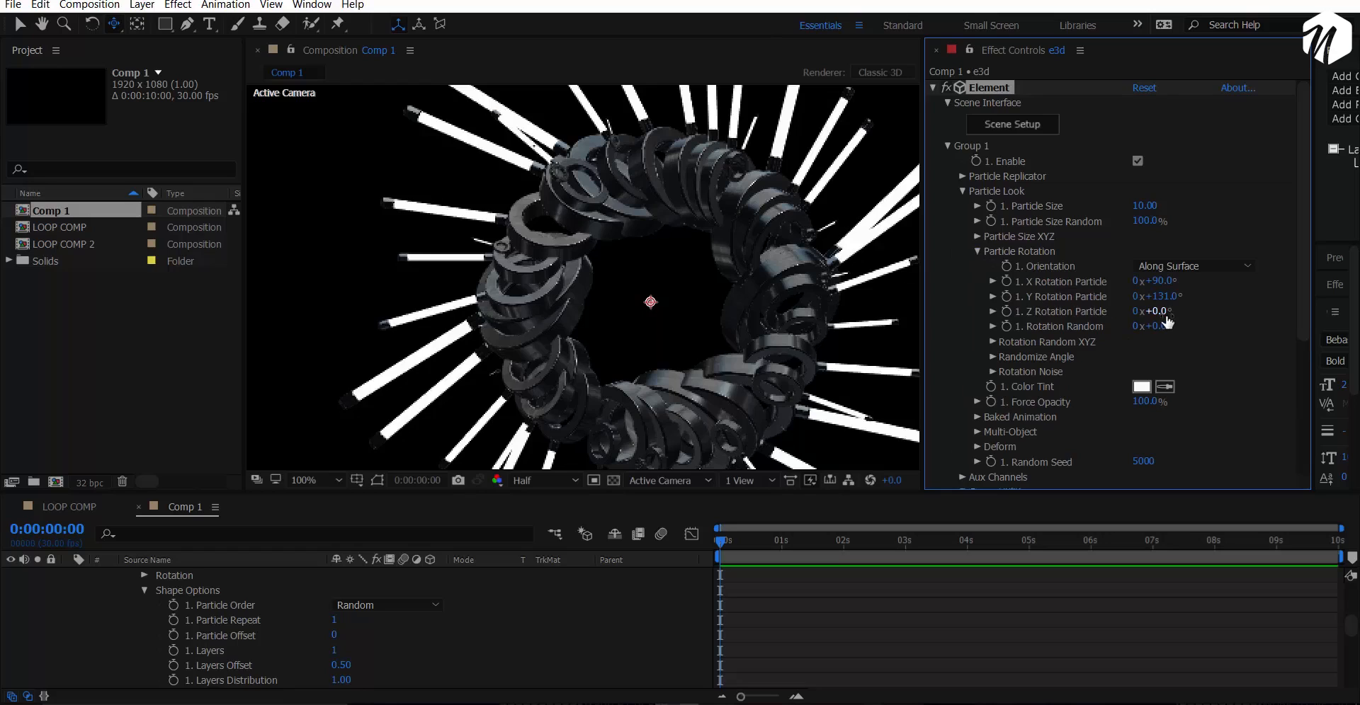
left_click(1161, 297)
type("100")
key("Return")
scroll(798, 292, "down", 1)
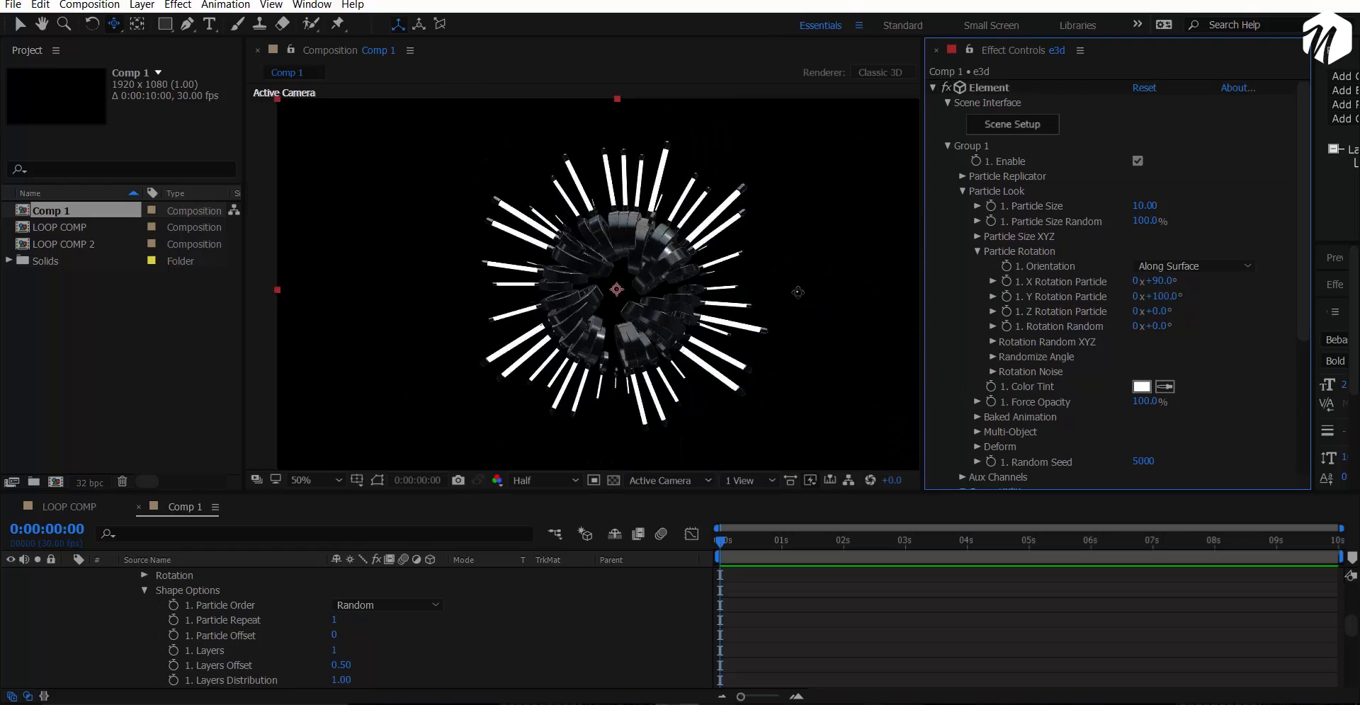
Raise the particle count of Group 1's replicator to 66.
scroll(803, 291, "up", 1)
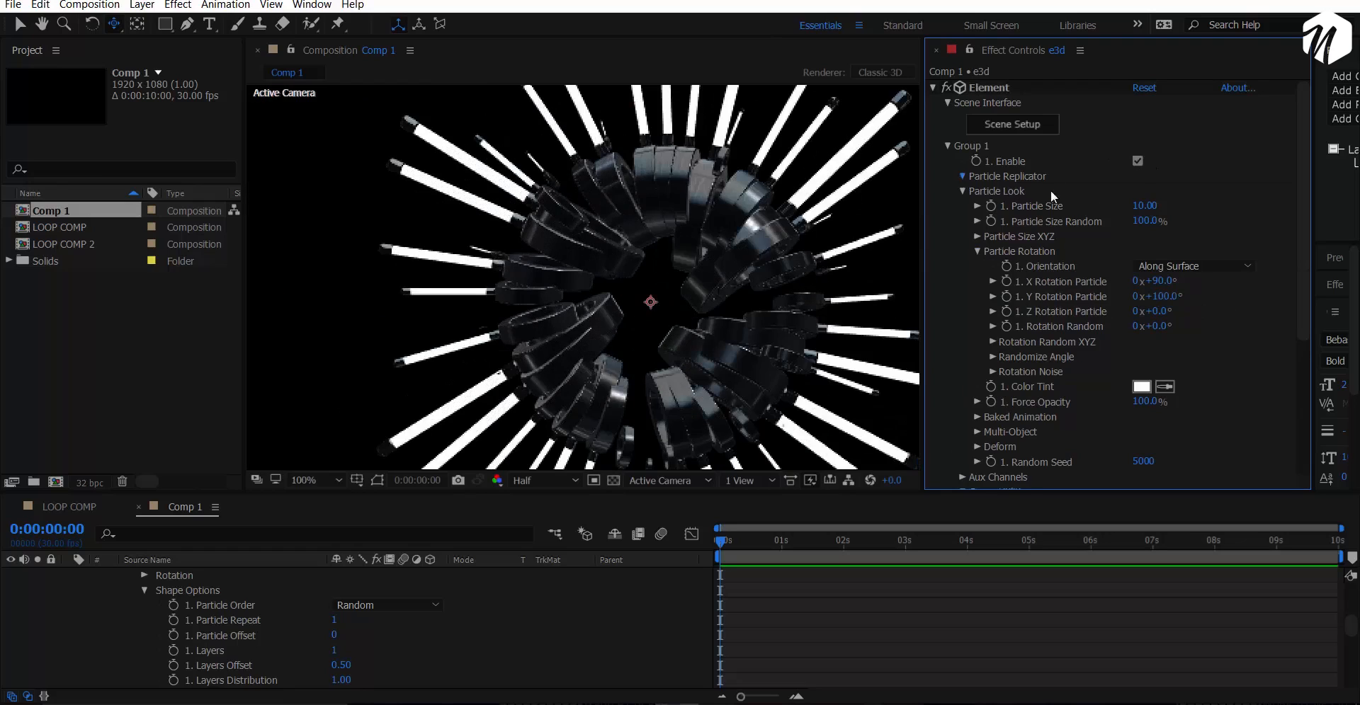
left_click(1140, 191)
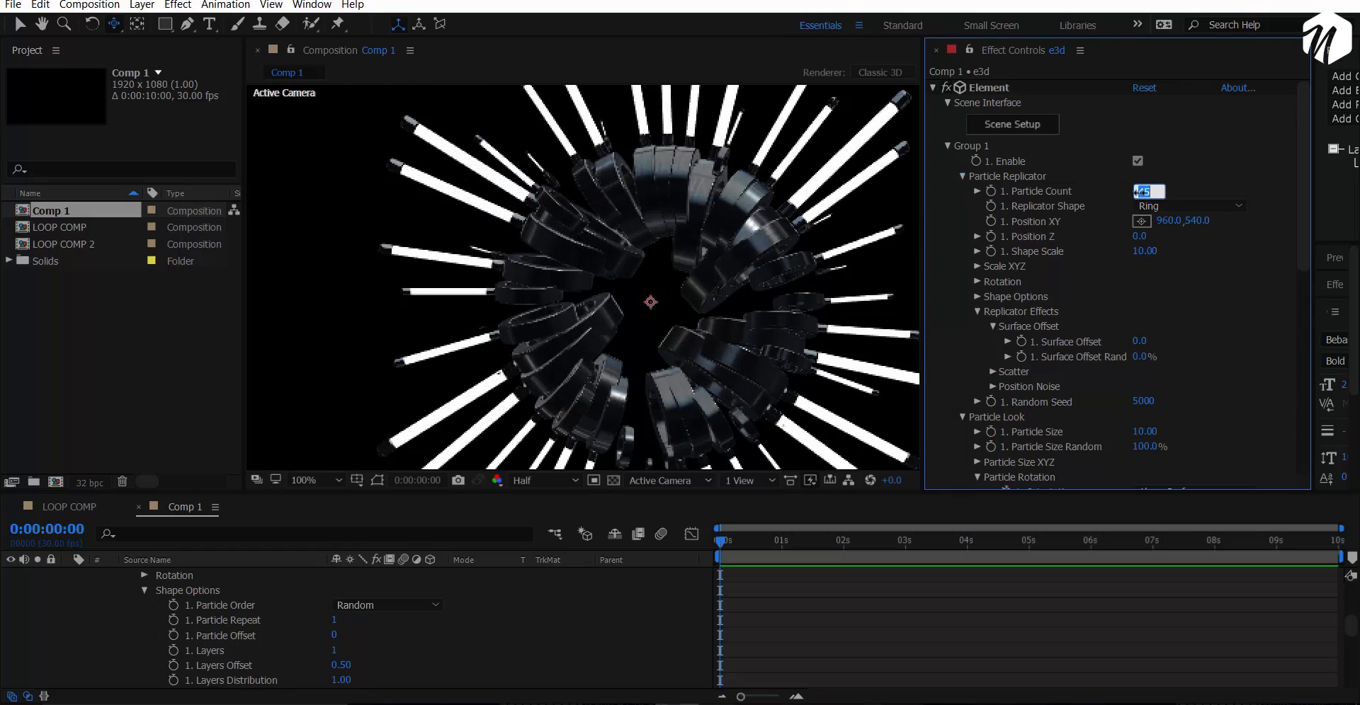
type("56")
key("Return")
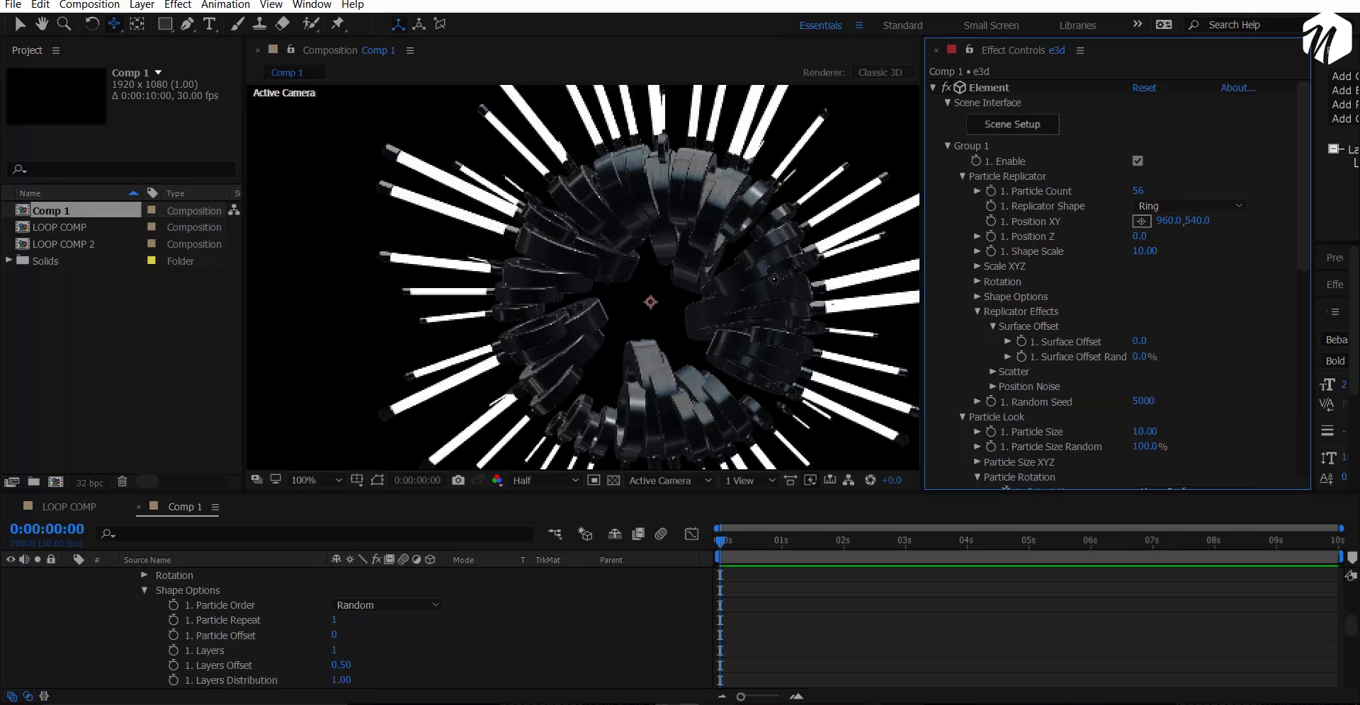
left_click_drag(1137, 192, 1160, 193)
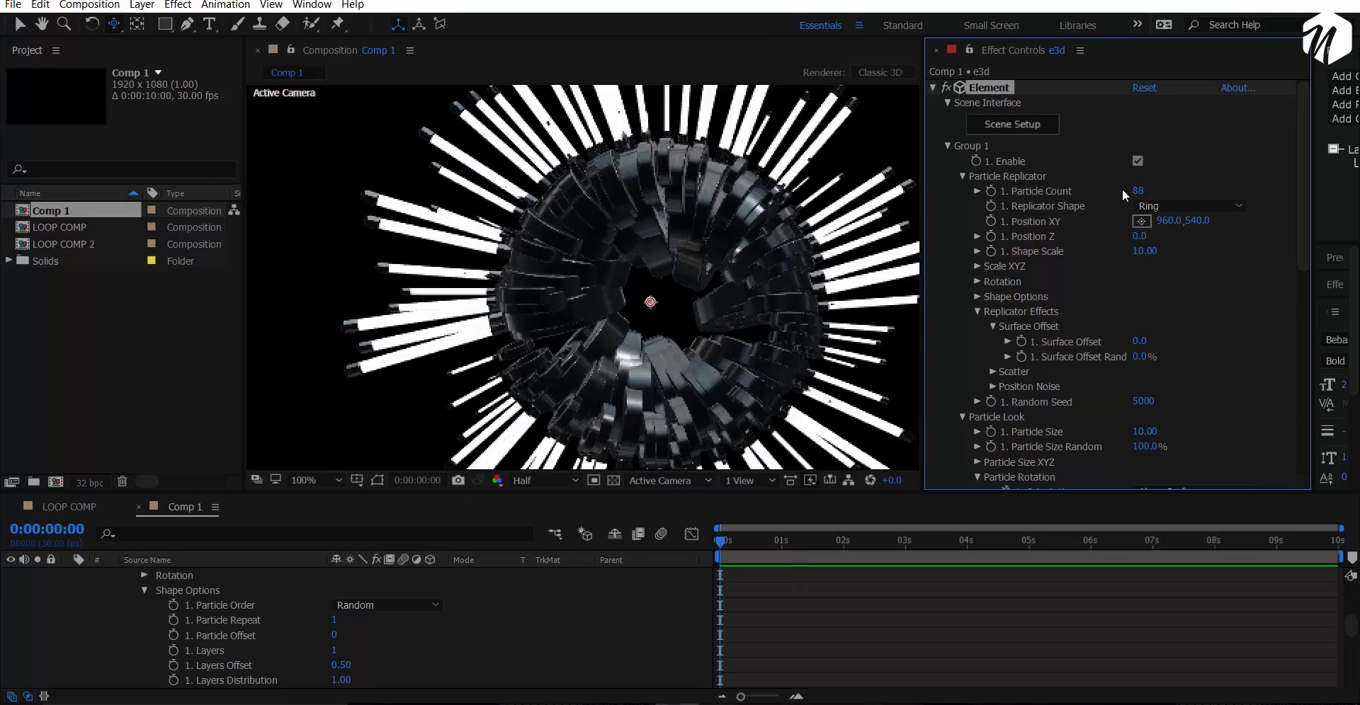
left_click_drag(1121, 201, 1112, 202)
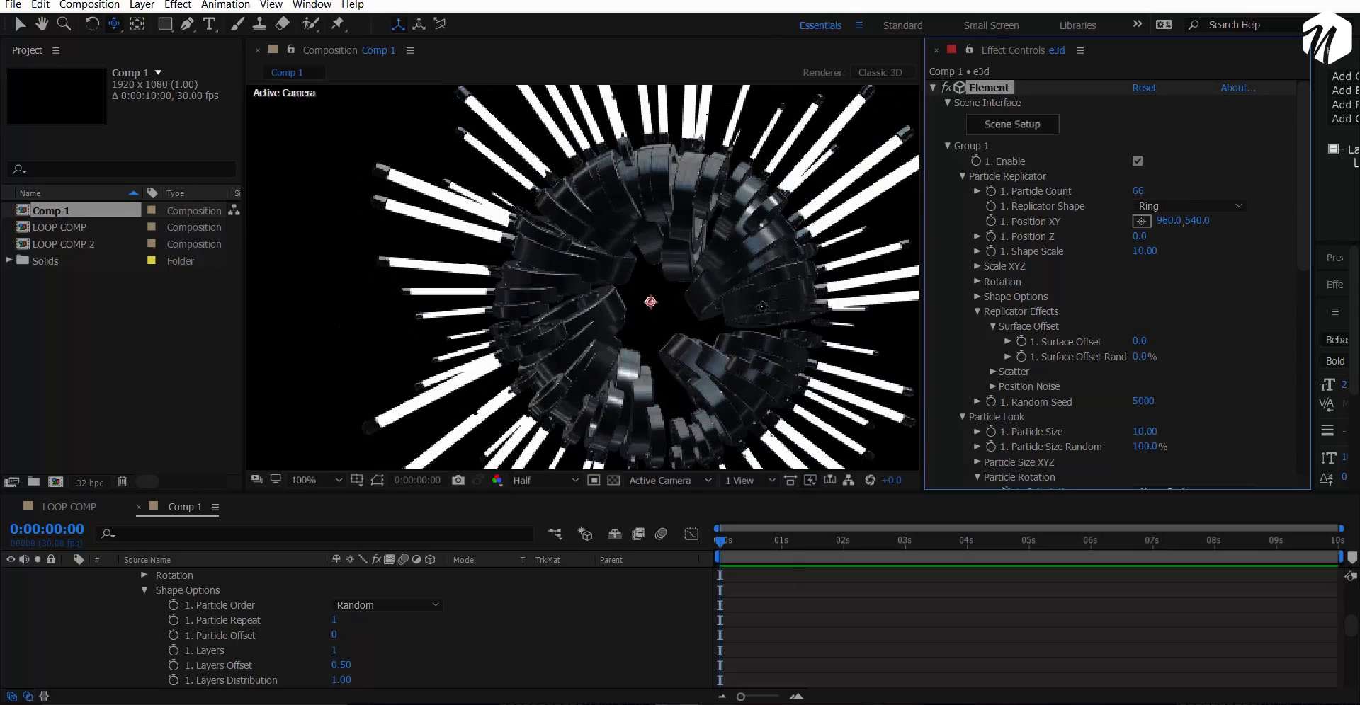
Add the expression time*100 to Group 1's Z Rotation Particle.
scroll(1219, 388, "down", 3)
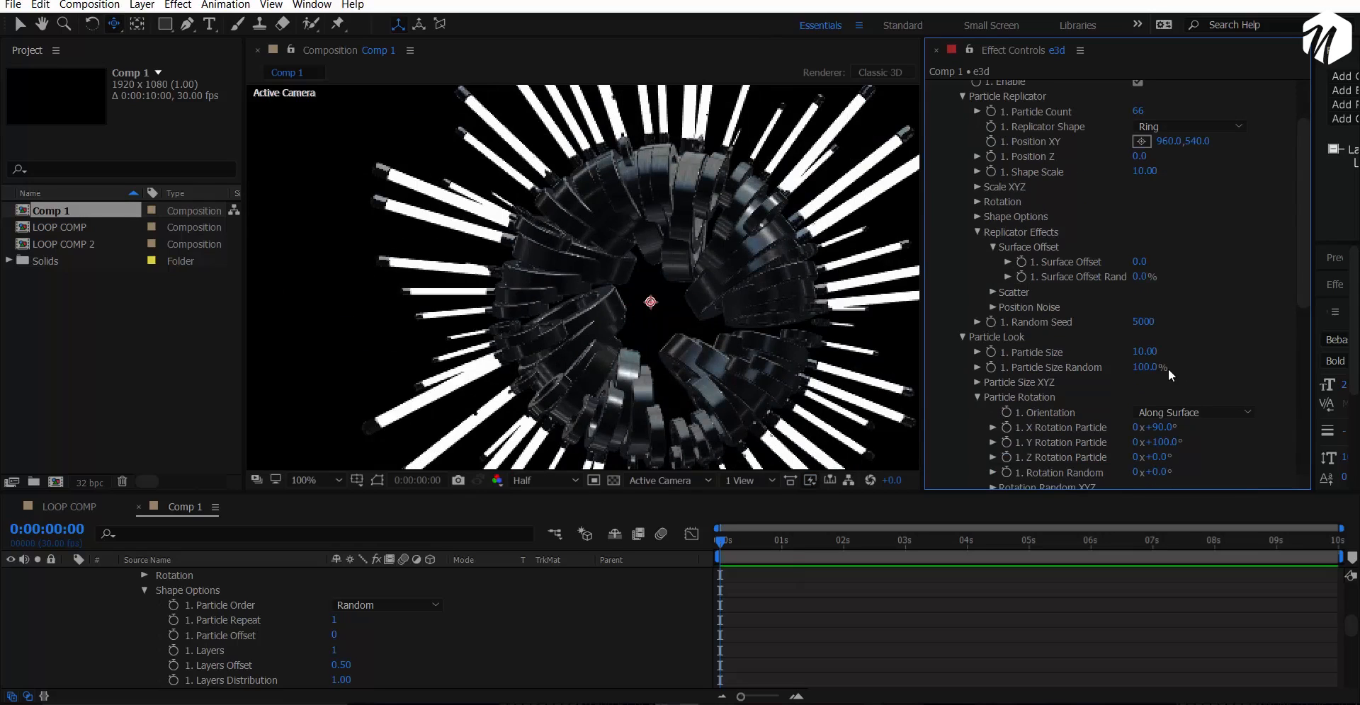
scroll(1144, 379, "down", 3)
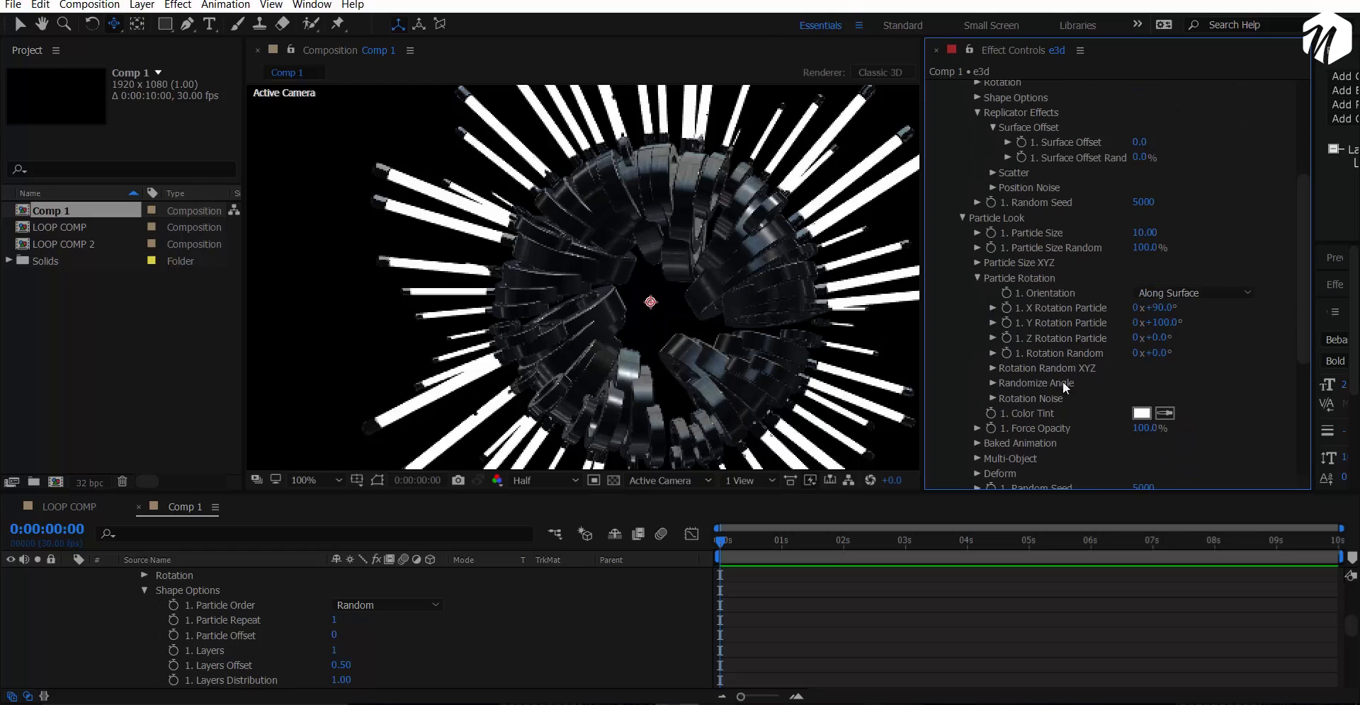
left_click(1007, 340, "alt")
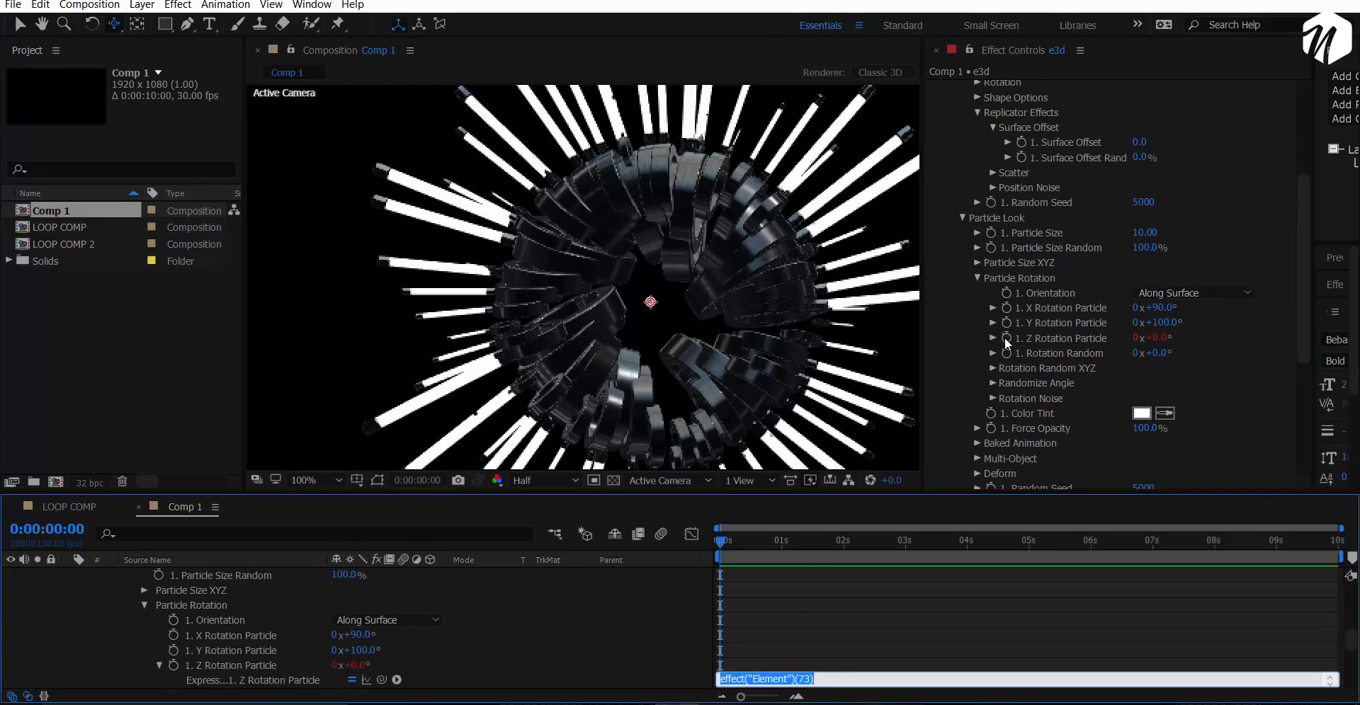
type("time*100")
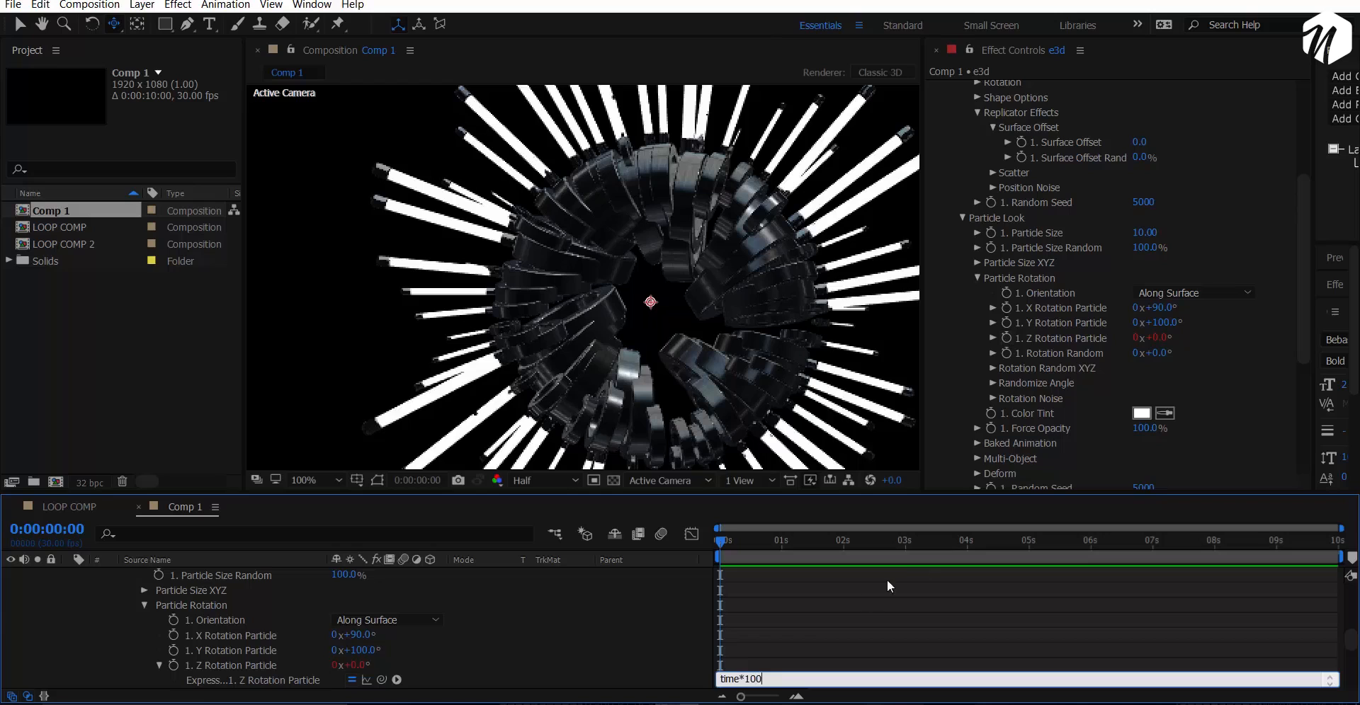
left_click(848, 605)
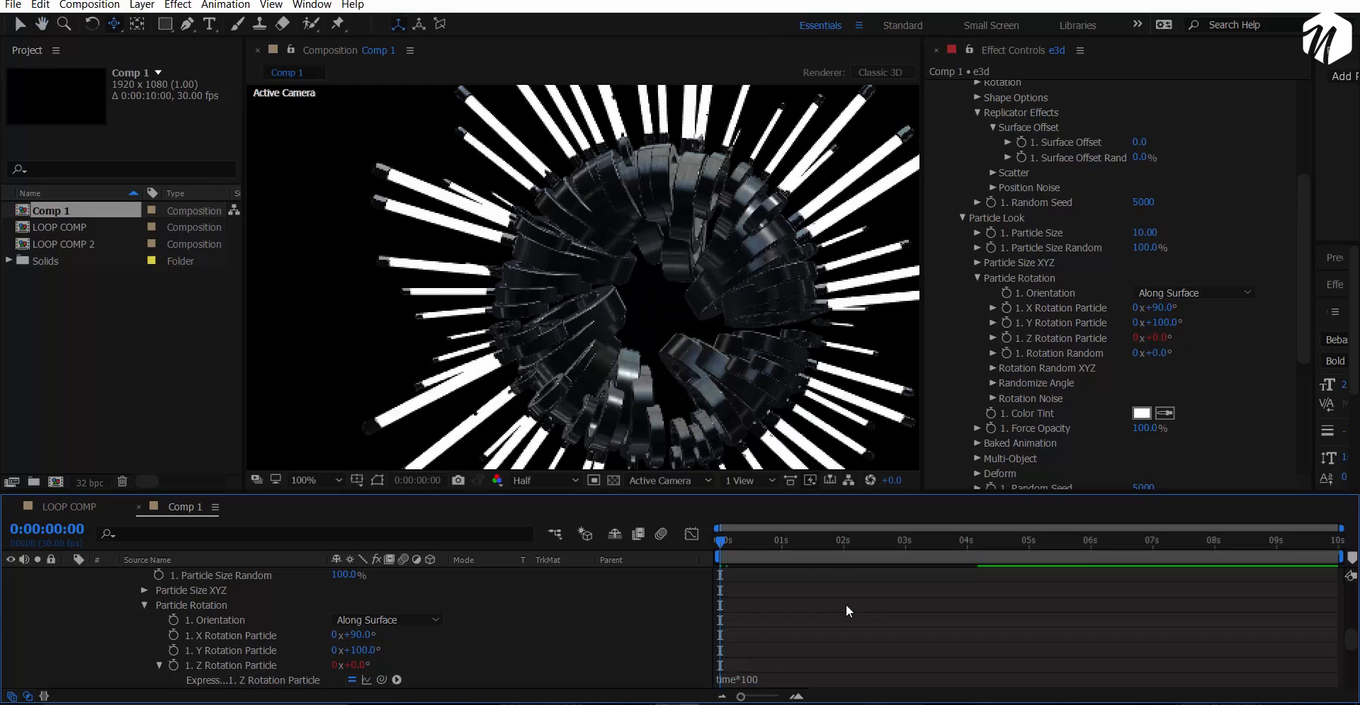
Preview the particle rotation animation and return to the first frame.
key("space")
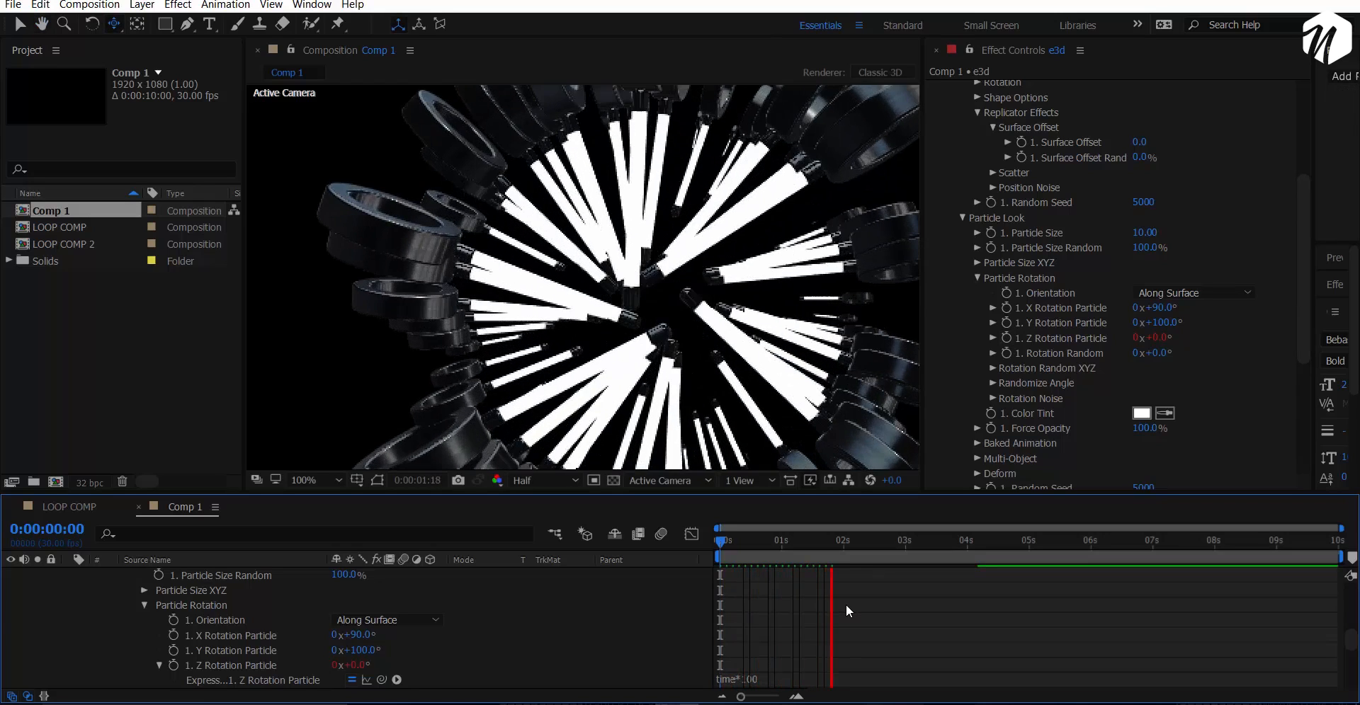
scroll(652, 327, "down", 2)
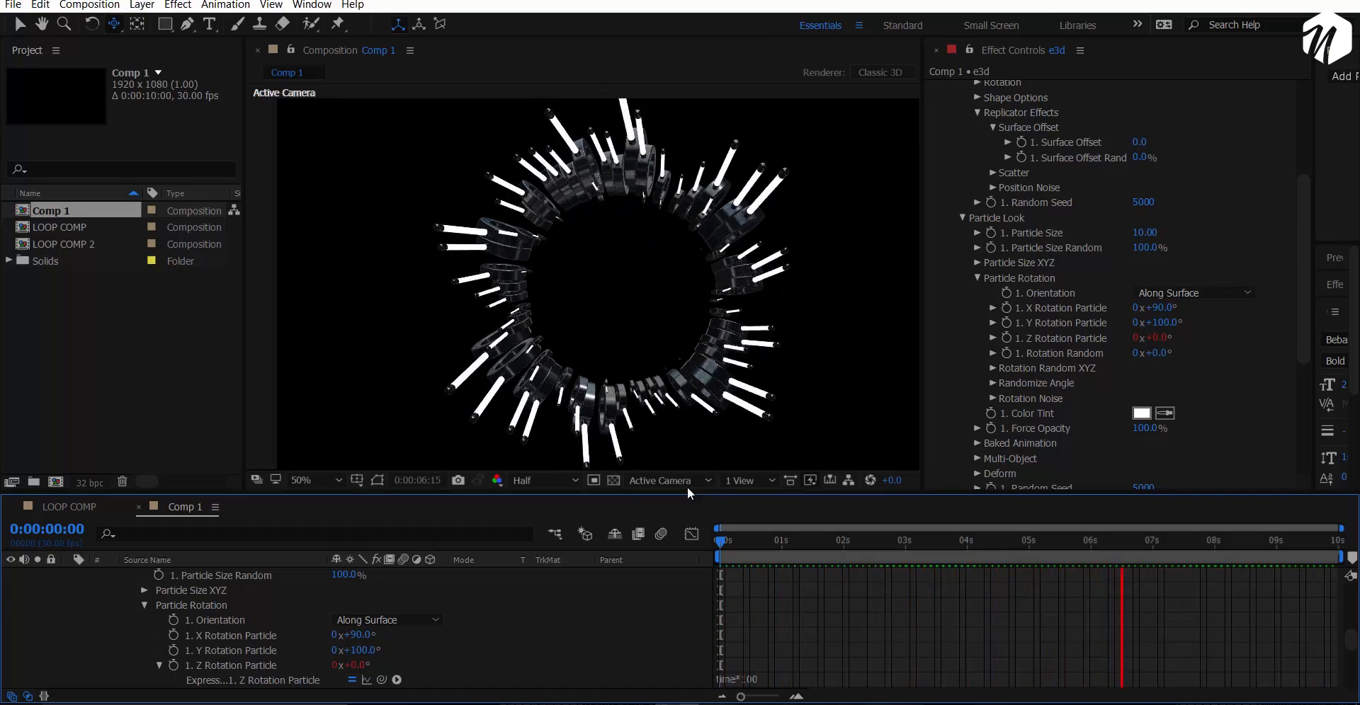
left_click(719, 541)
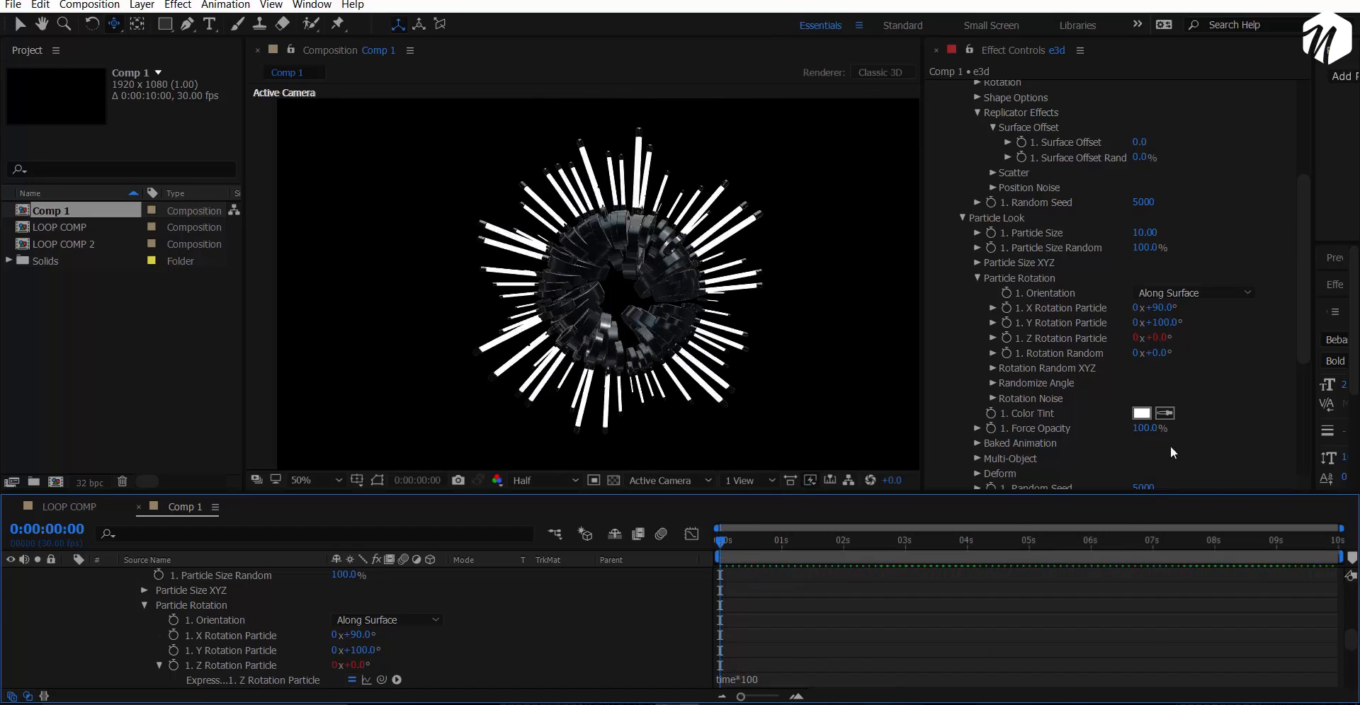
Set the X rotation of Group 1's particle replicator to 0°.
scroll(1168, 342, "up", 5)
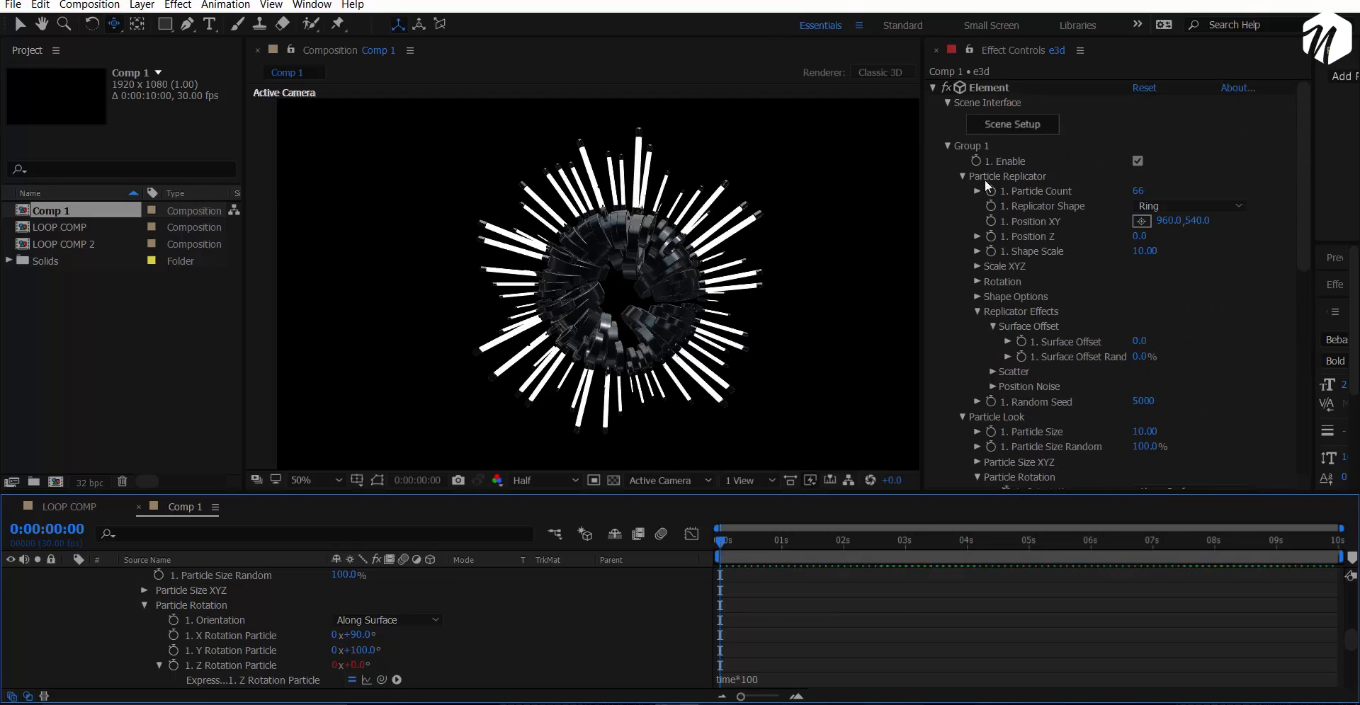
left_click(978, 282)
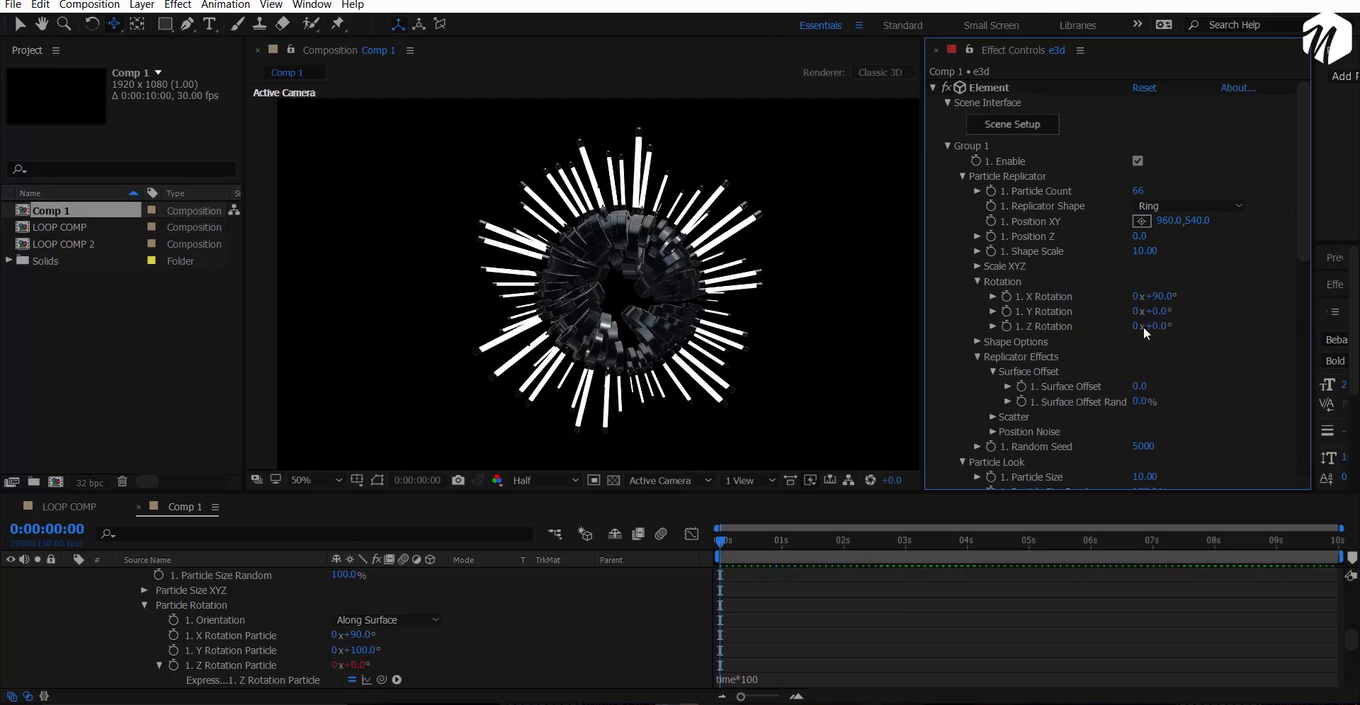
left_click(1157, 296)
type("0")
key("Return")
Try a 90° Y rotation on Group 1's particle replicator and reset it to 0°.
left_click(1162, 312)
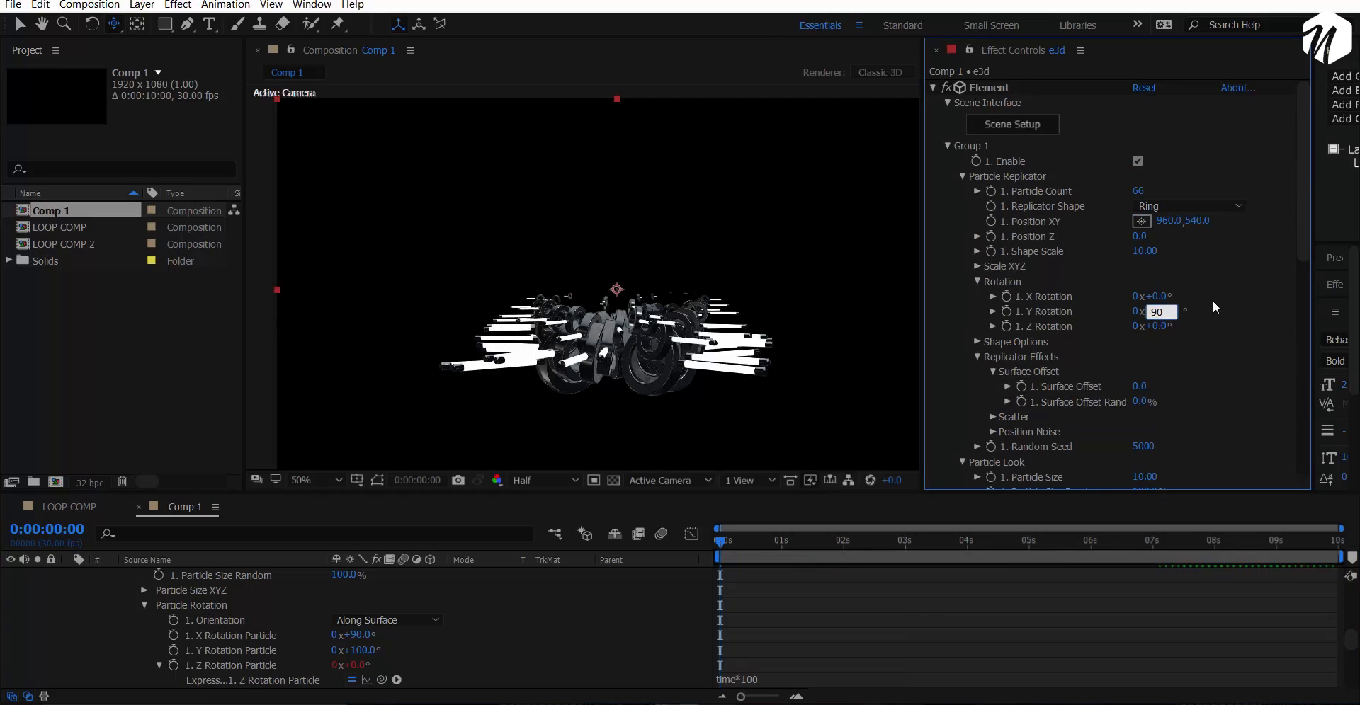
key("Return")
left_click(1162, 312)
type("0")
key("Return")
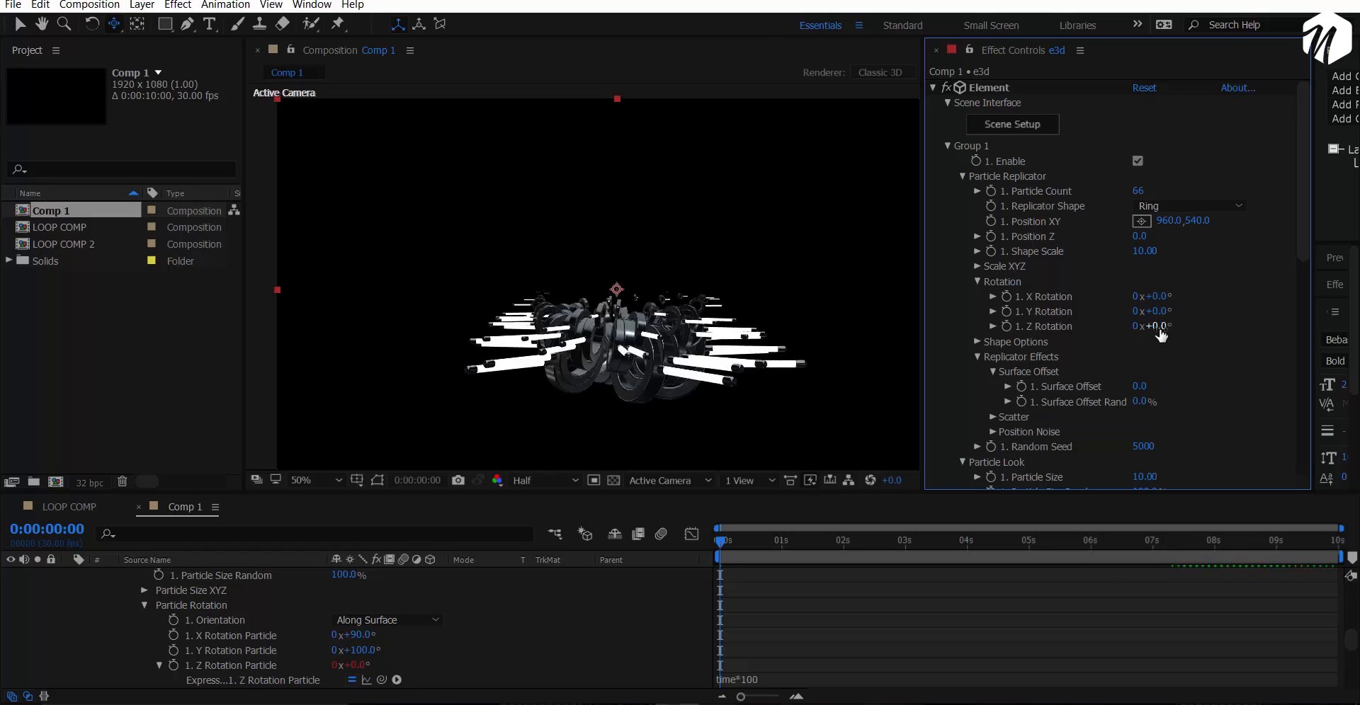
Set the Z rotation of Group 1's particle replicator to 90°.
left_click(1162, 327)
type("90")
key("Return")
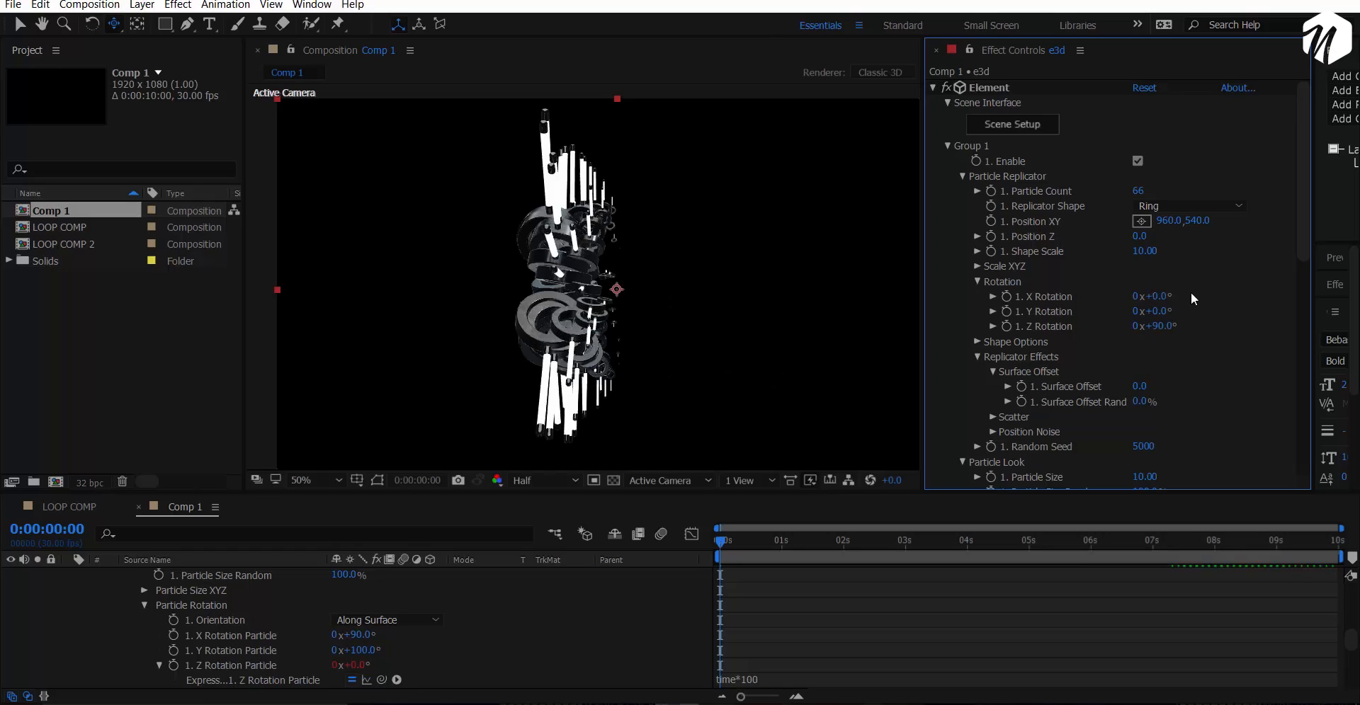
Set Group 1's particle replicator rotation to 90° on X and 0° on Z.
left_click(1161, 296)
type("90")
key("Return")
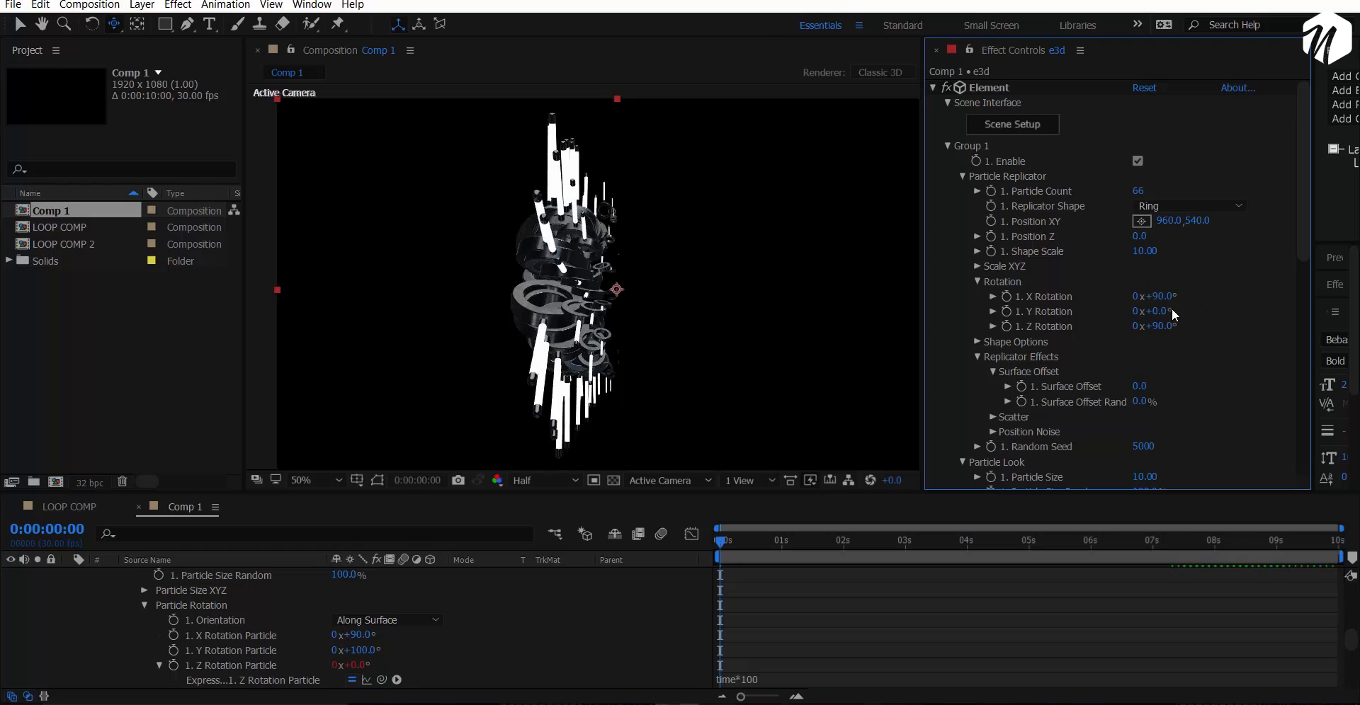
left_click(1172, 326)
type("0")
key("Return")
Try about 19° of Rotation Random on Group 1's particles and reset it to 0°.
scroll(1197, 354, "down", 5)
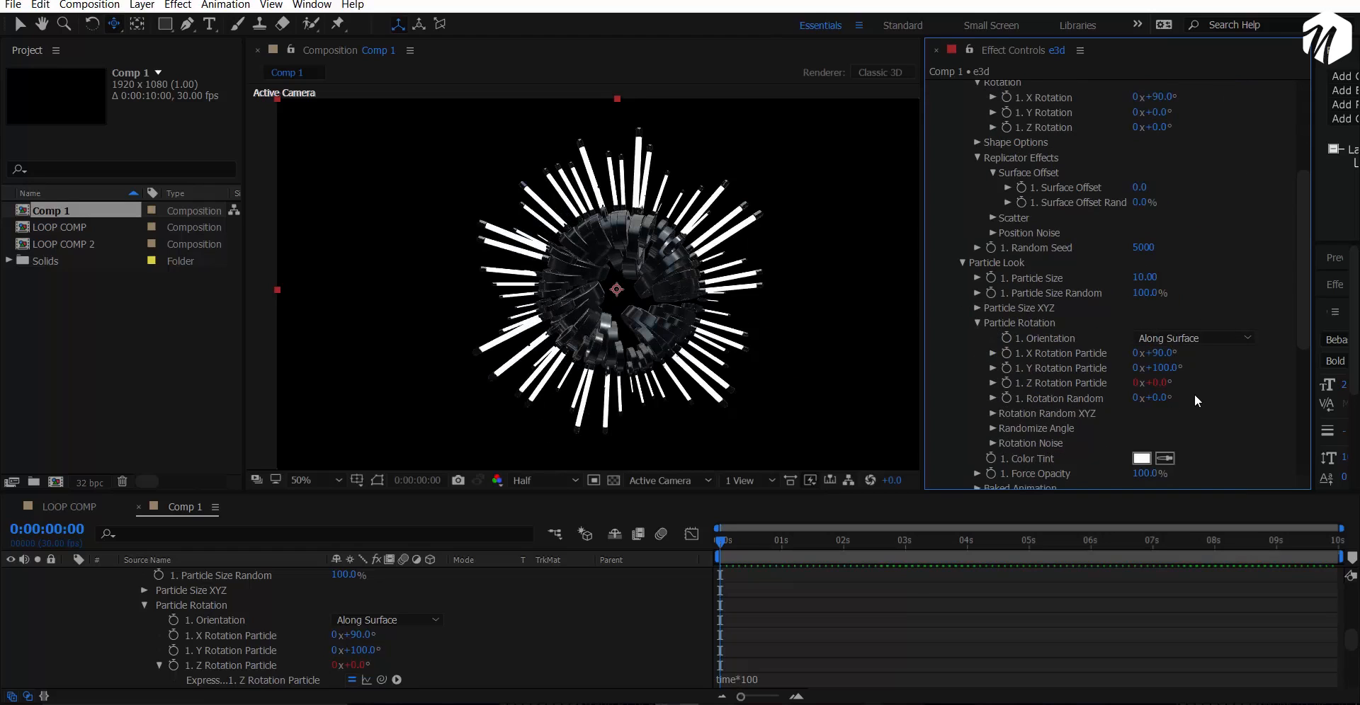
left_click_drag(1156, 402, 1170, 403)
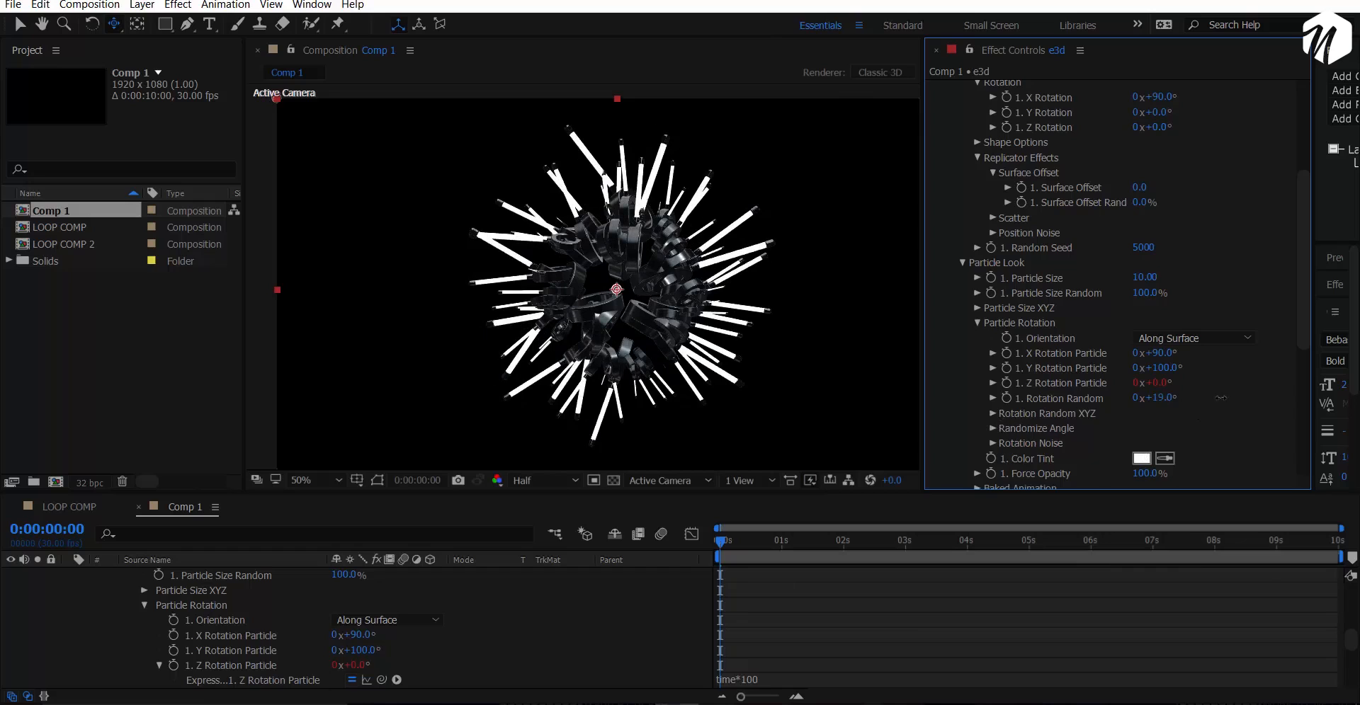
left_click(1161, 399)
type("0")
key("Return")
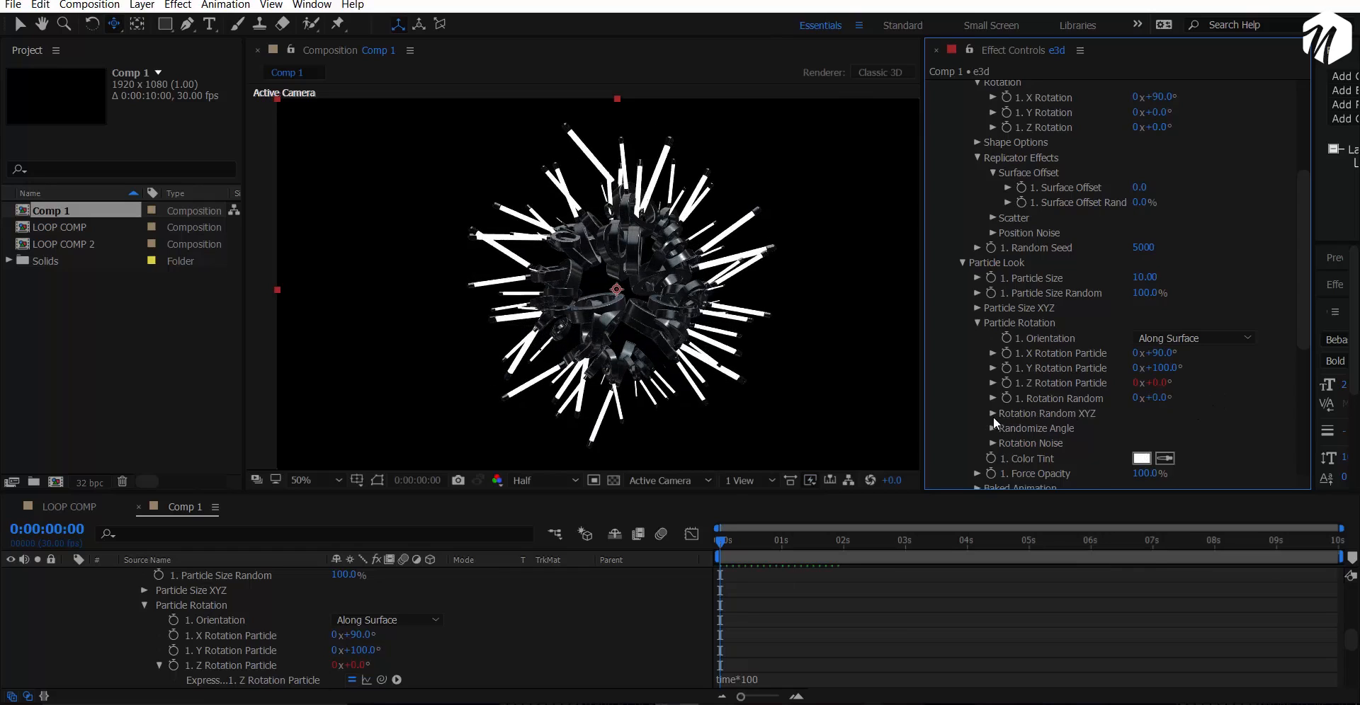
Try about 15° of Y Rotation Random on Group 1's particles and reset it to 0°.
left_click(993, 415)
left_click_drag(1168, 441, 1190, 456)
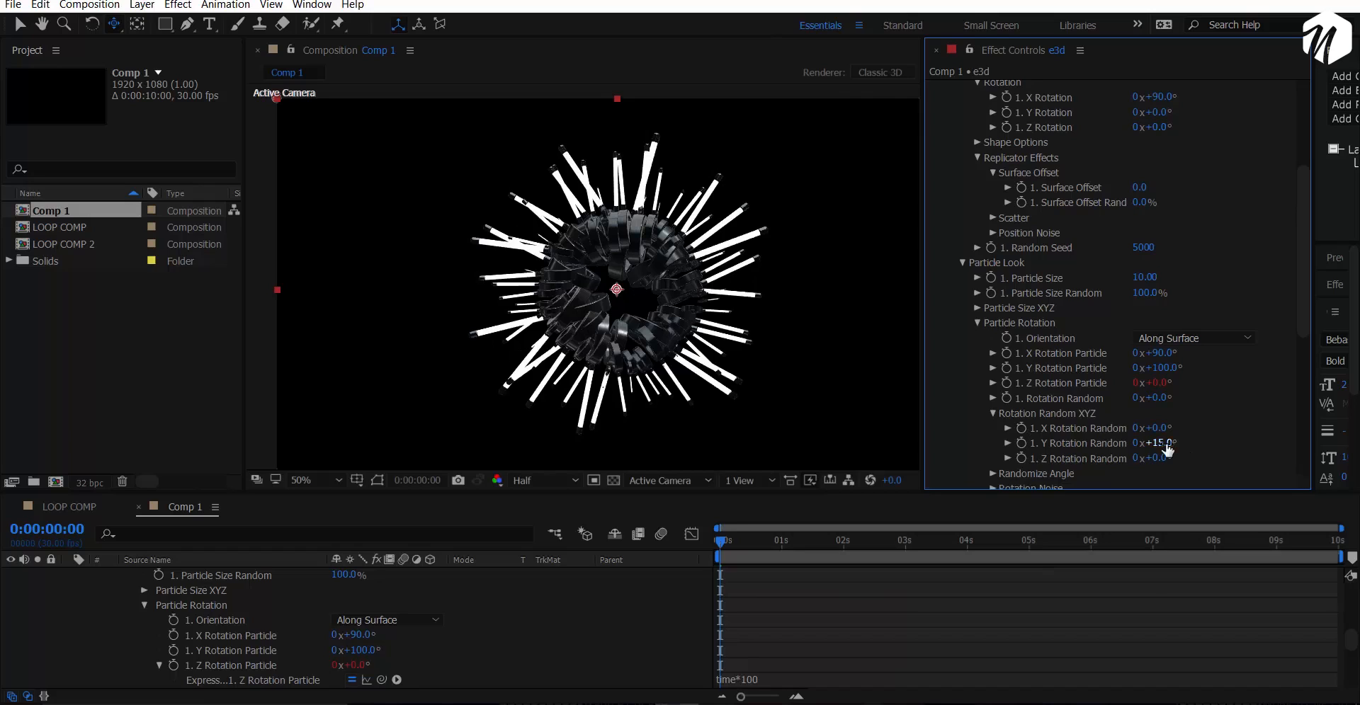
left_click(1167, 446)
type("0")
key("Return")
Try 17° of X Rotation Random on Group 1's particles, preview the animation and check the frame at 0:00:03:03.
left_click(1167, 430)
key("Return")
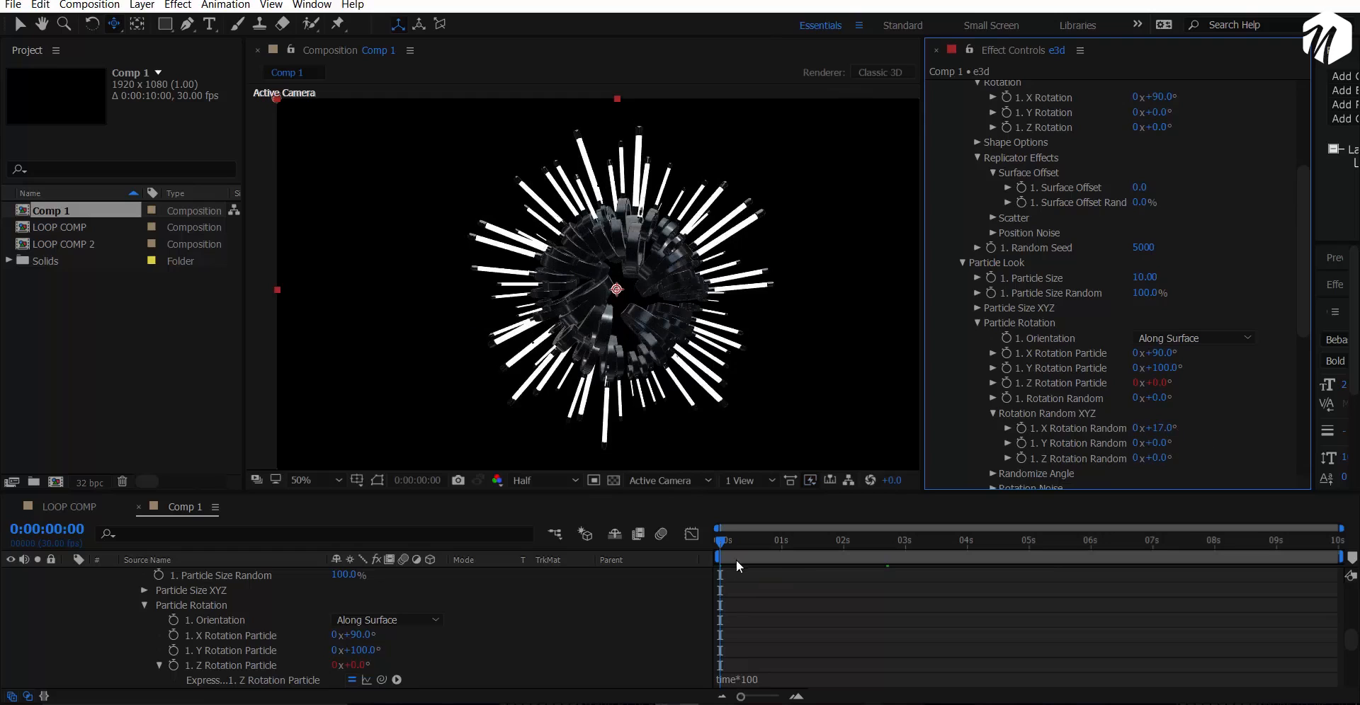
key("space")
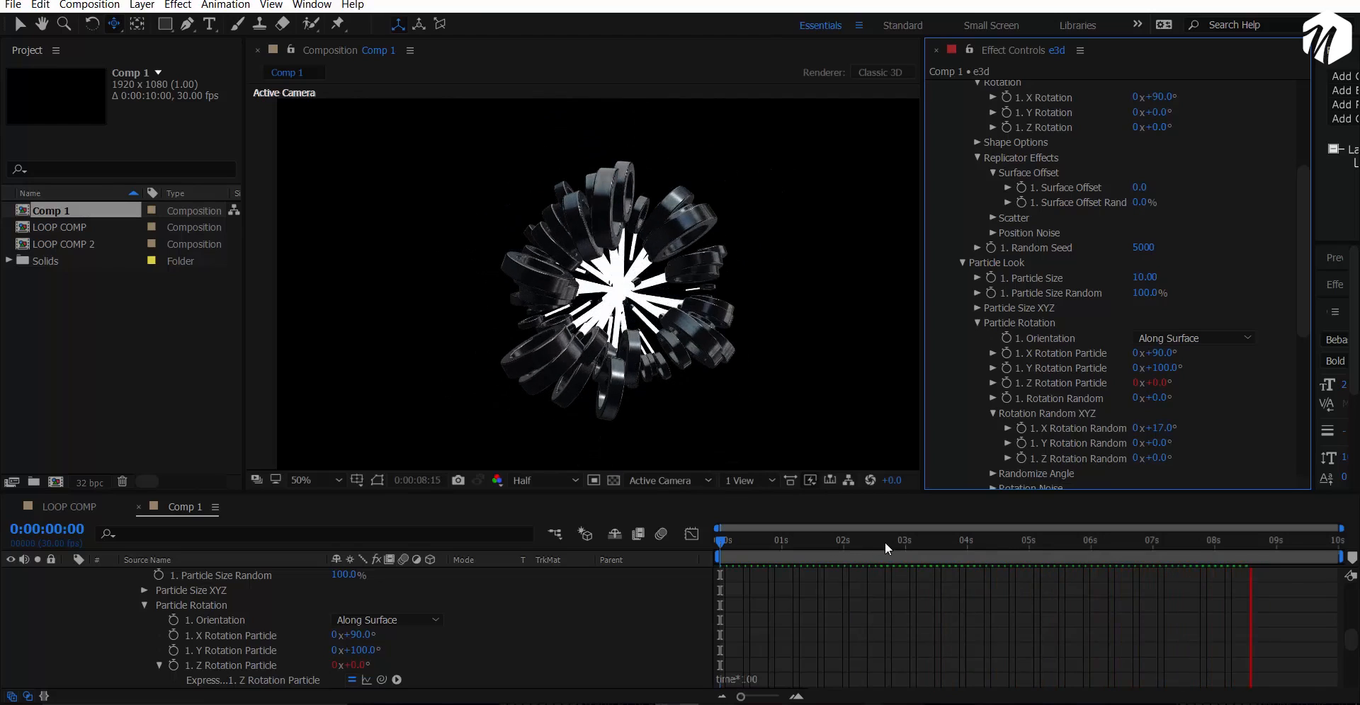
left_click(911, 551)
key("period")
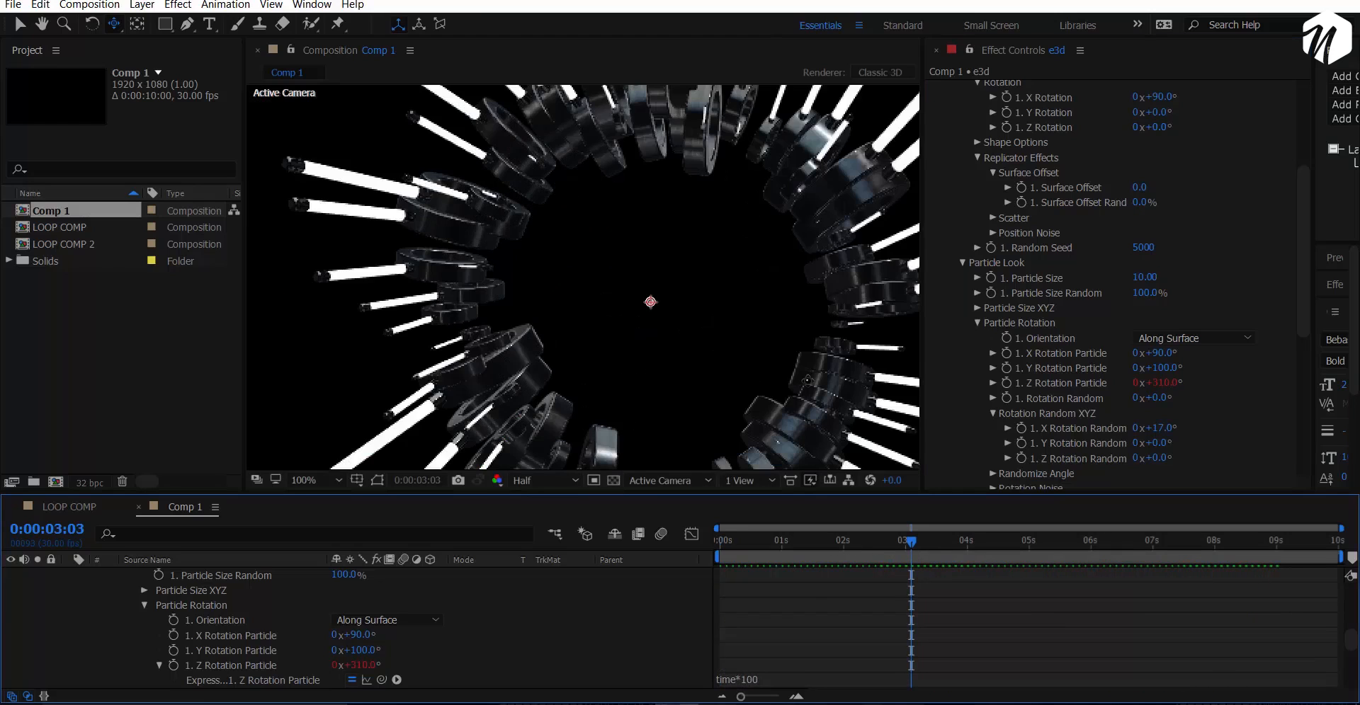
key("comma")
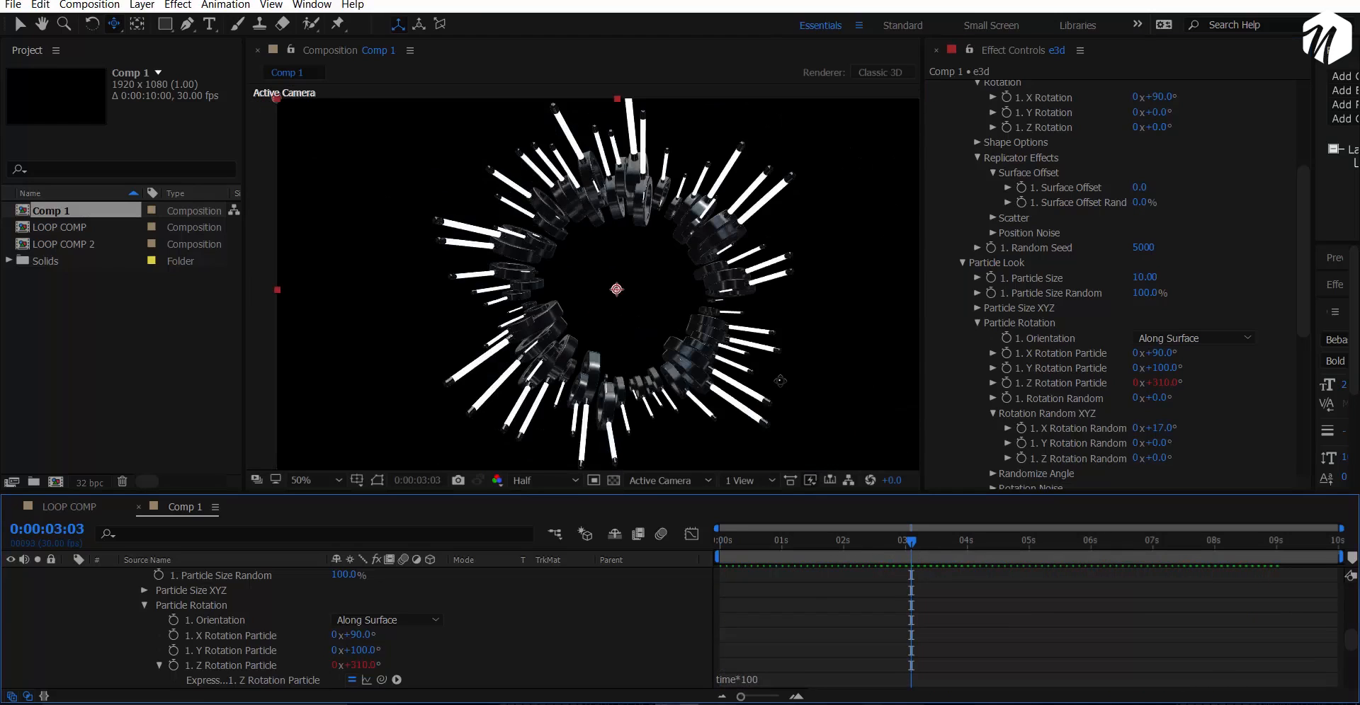
Reset the X Rotation Random of Group 1's particles to 0°.
left_click(1162, 428)
type("0")
key("Return")
Open Element's scene setup and try the BackLight_2K_18 environment on the model.
scroll(1018, 257, "up", 5)
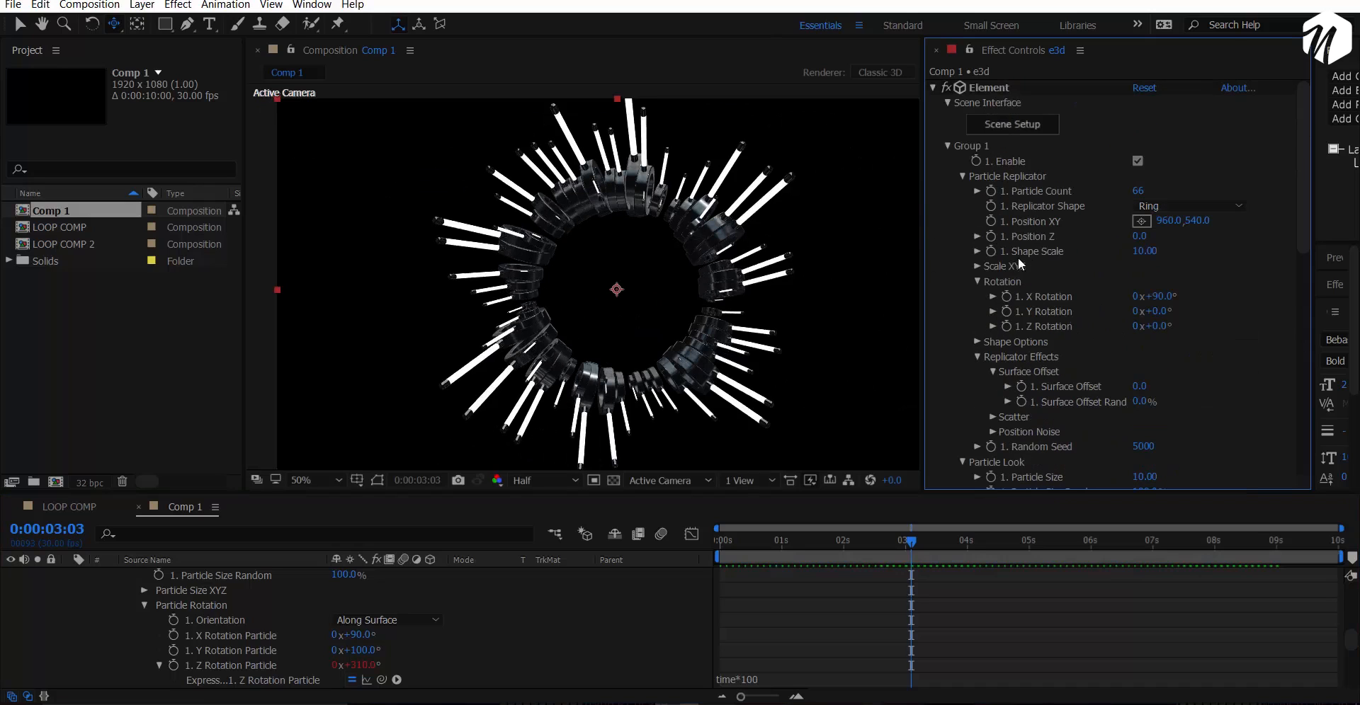
left_click(1000, 128)
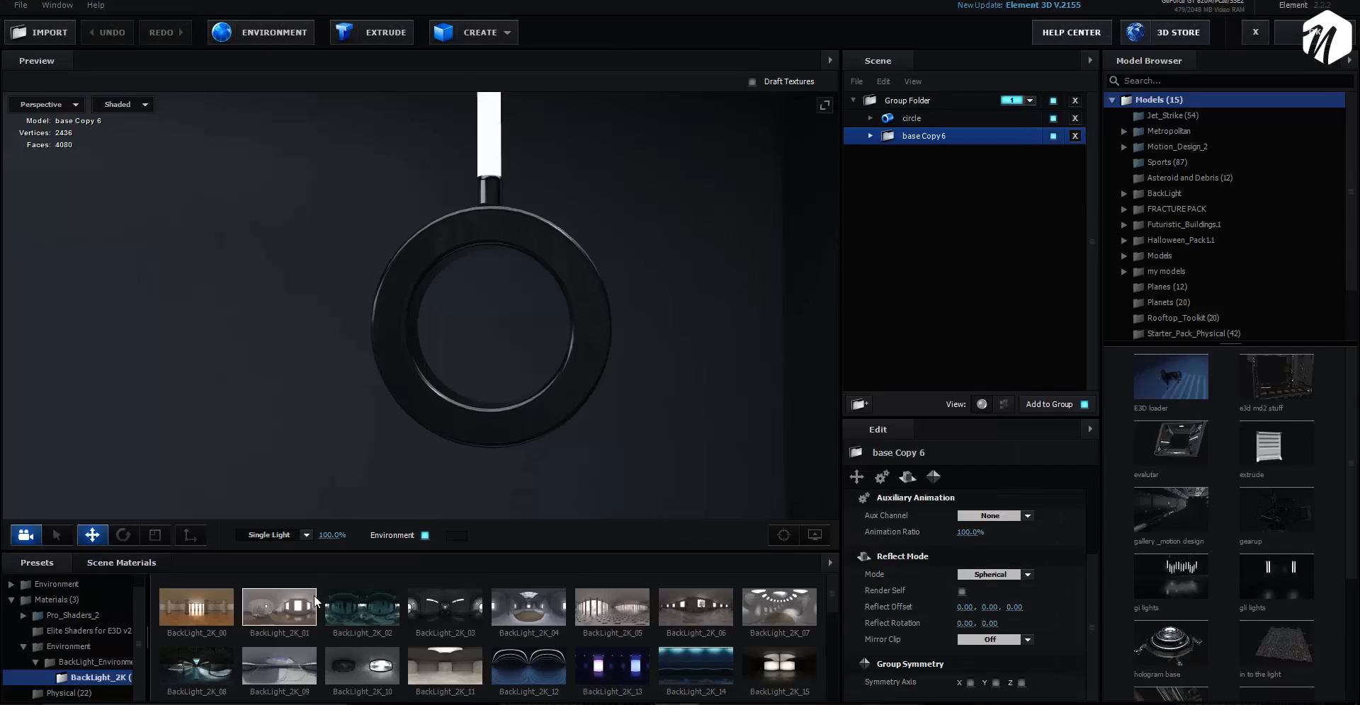
scroll(317, 592, "down", 3)
left_click(359, 582)
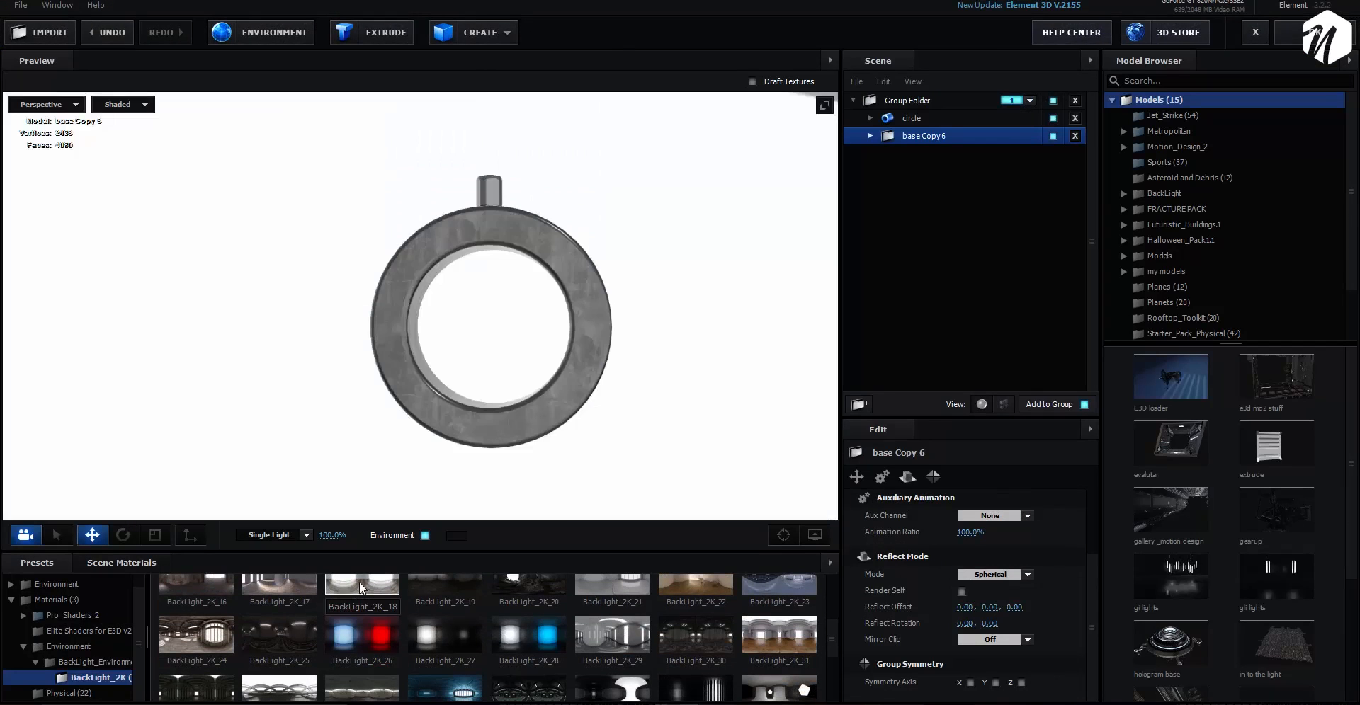
scroll(425, 623, "up", 3)
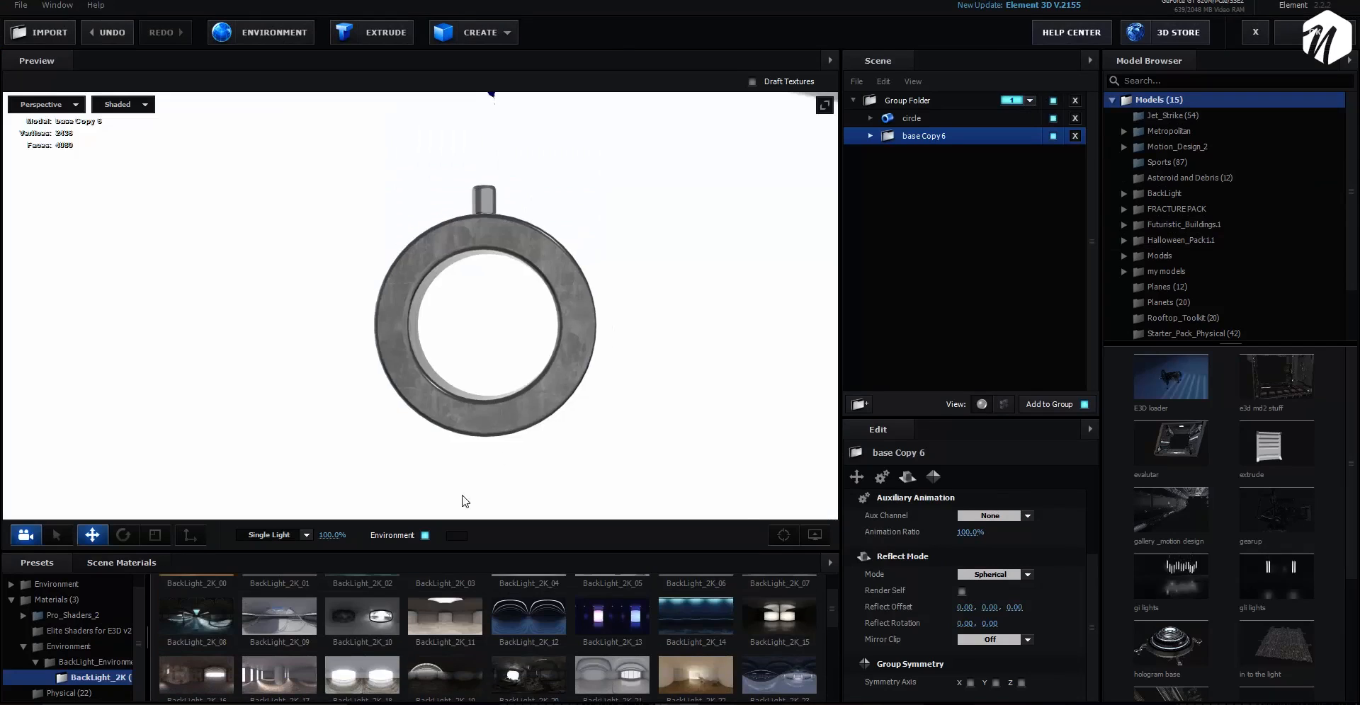
scroll(439, 453, "down", 4)
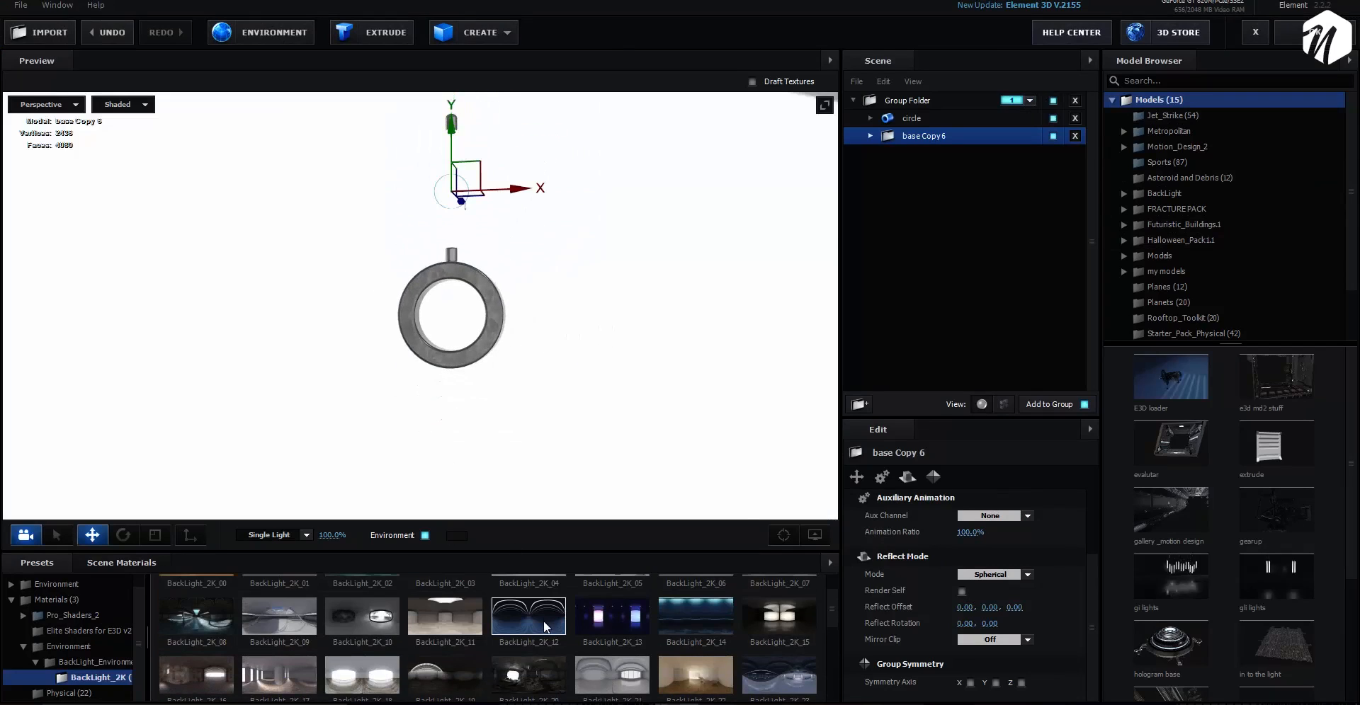
Try the BackLight_2K_12 and BackLight_2K_11 environments and inspect the model's reflections from several angles.
left_click(542, 620)
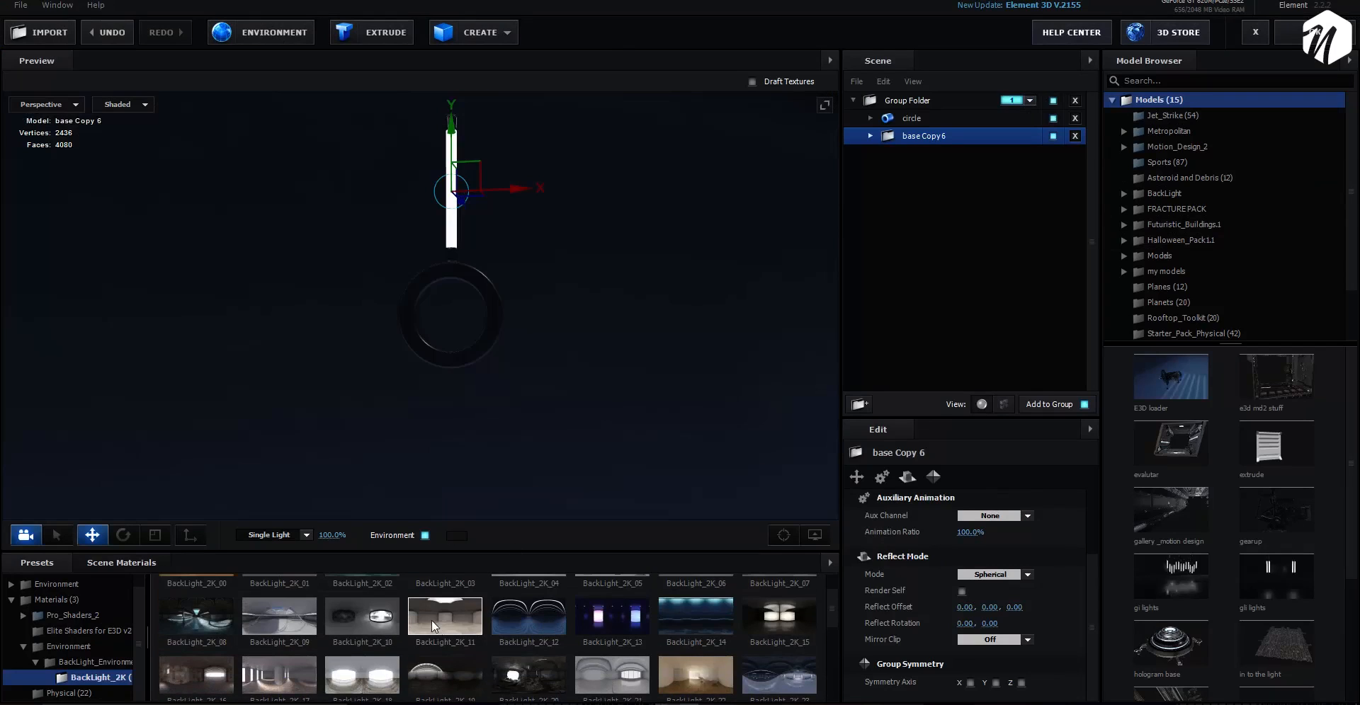
left_click(436, 620)
left_click(500, 619)
left_click(449, 615)
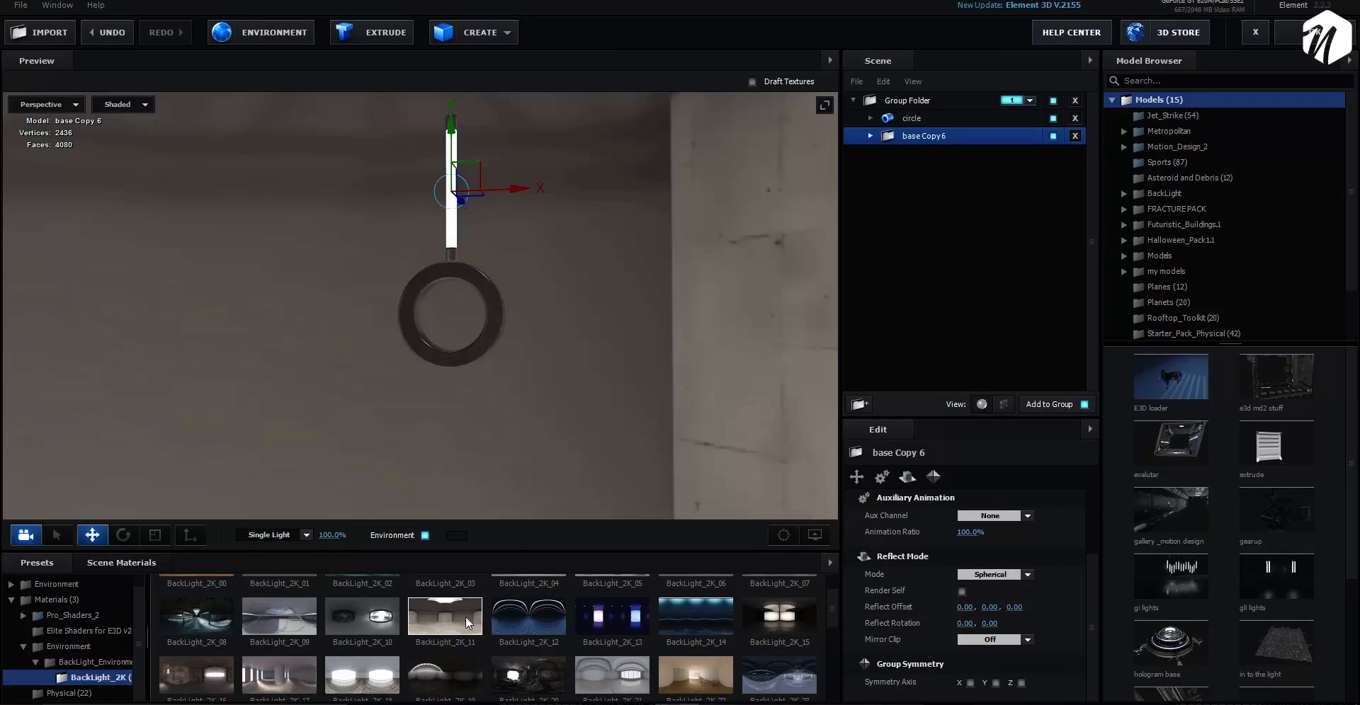
left_click_drag(492, 395, 546, 419)
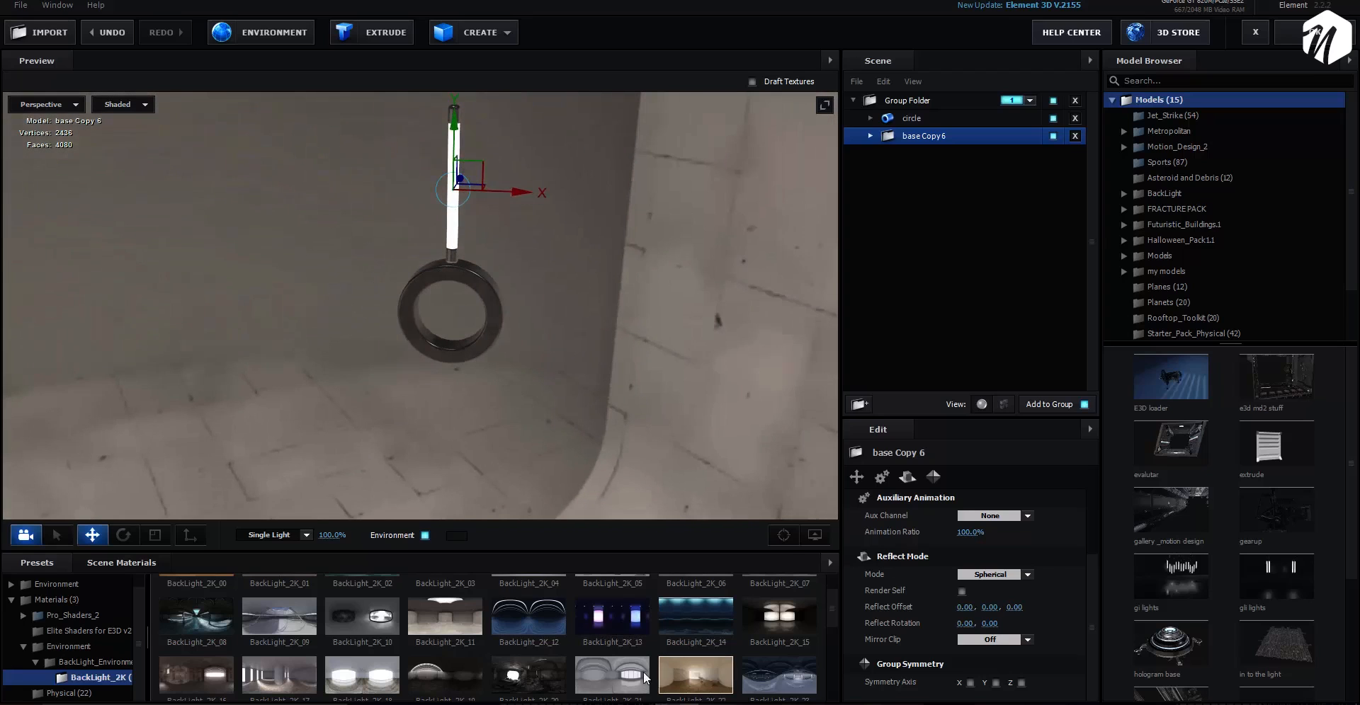
left_click_drag(619, 337, 602, 276)
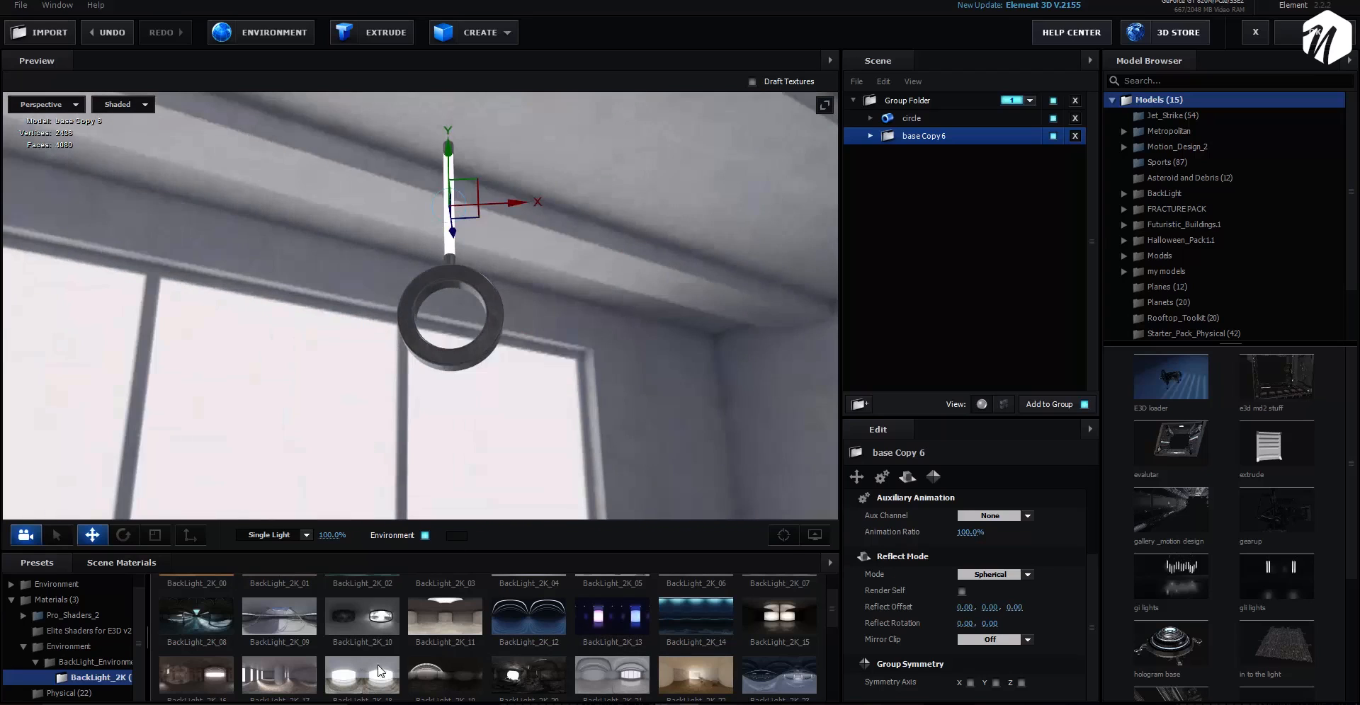
scroll(580, 652, "down", 1)
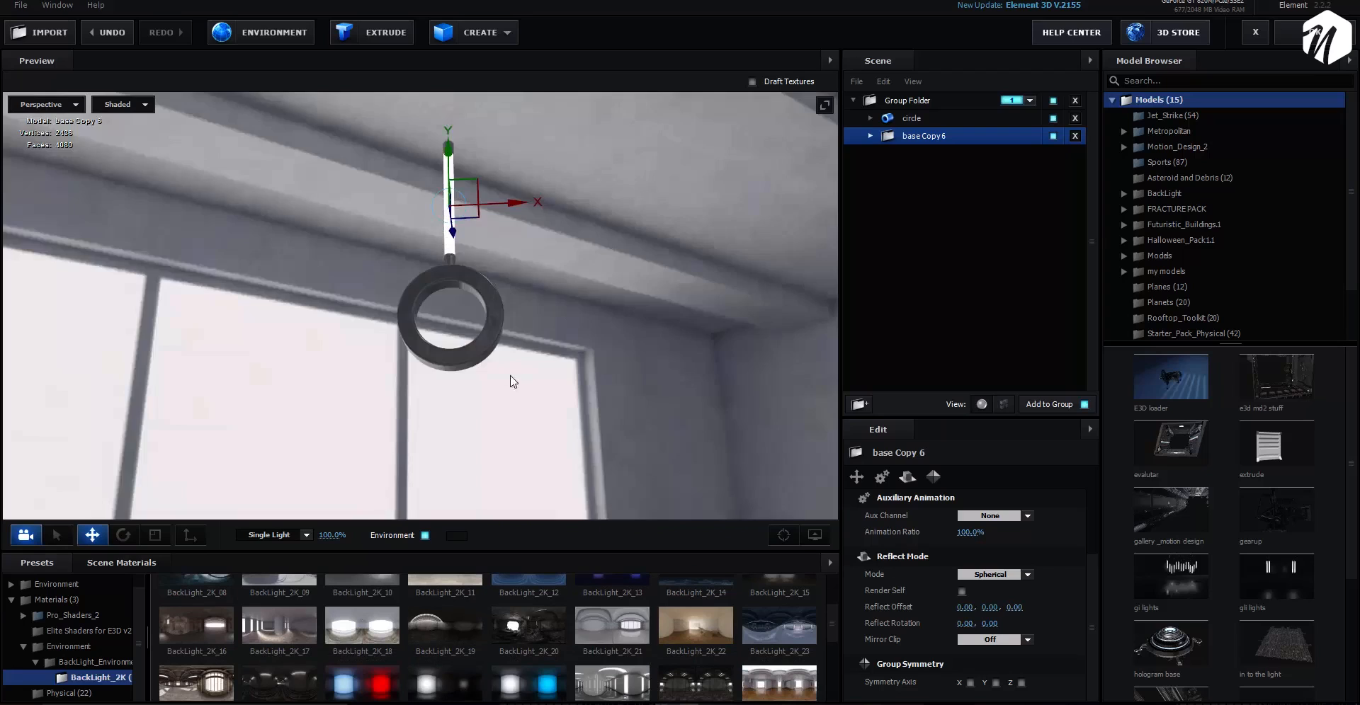
left_click_drag(511, 377, 1085, 204)
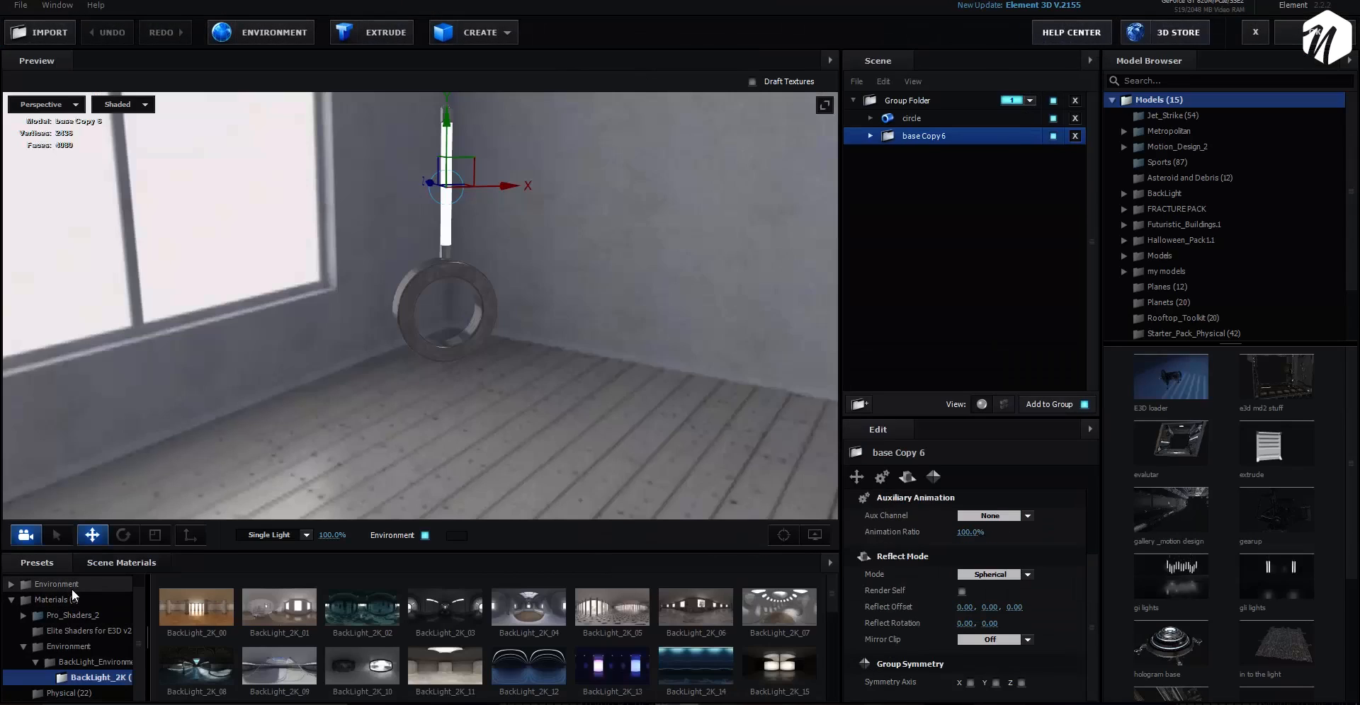
Try further BackLight_2K environment presets and check how each one lights the ring and tube.
scroll(520, 622, "down", 1)
left_click(799, 612)
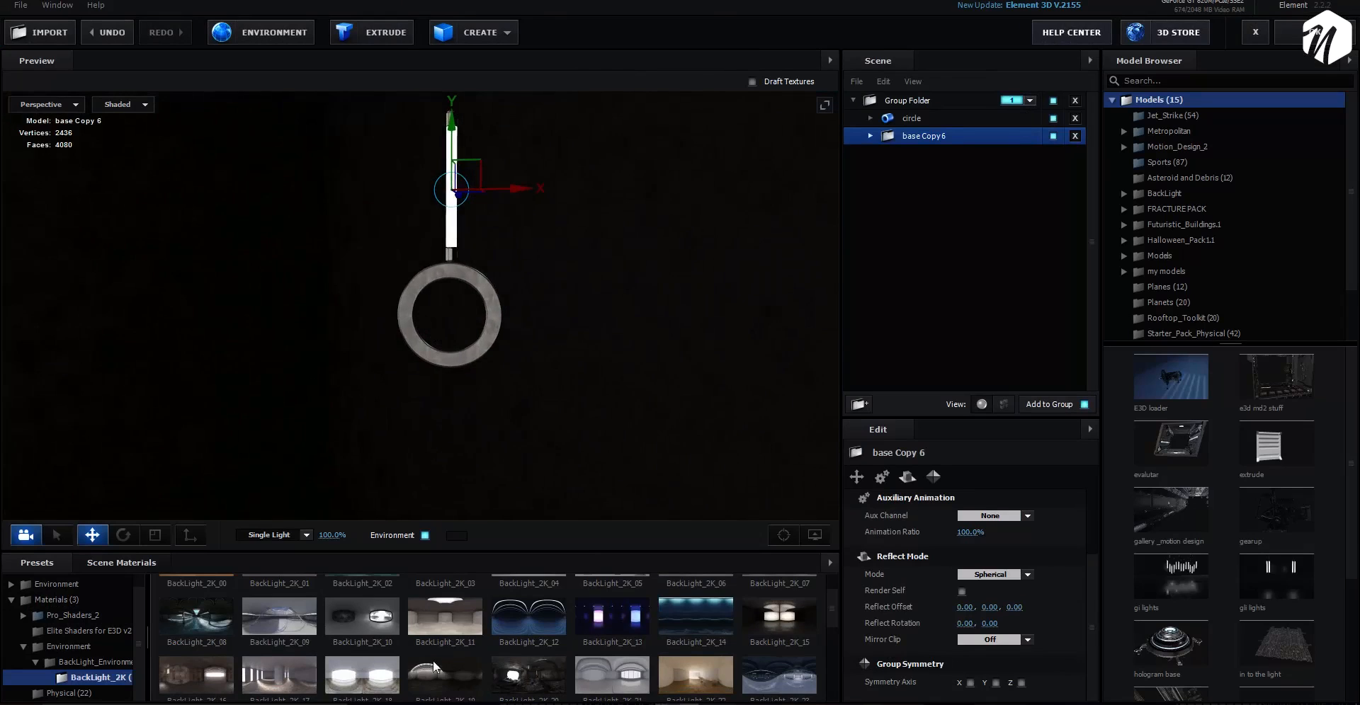
scroll(396, 658, "down", 1)
scroll(381, 657, "down", 2)
left_click_drag(538, 425, 646, 417)
scroll(669, 609, "down", 1)
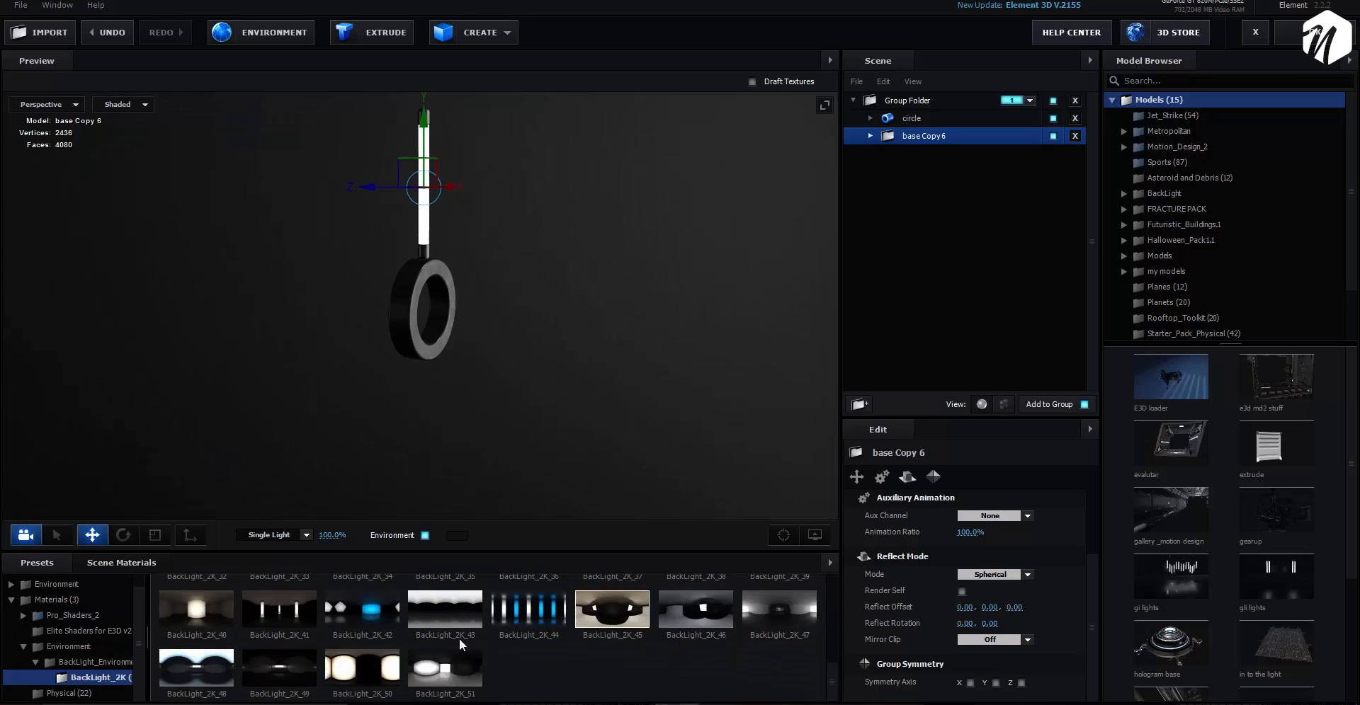
Try the BackLight_2K_48 and BackLight_2K_40 environments on the model.
left_click(190, 655)
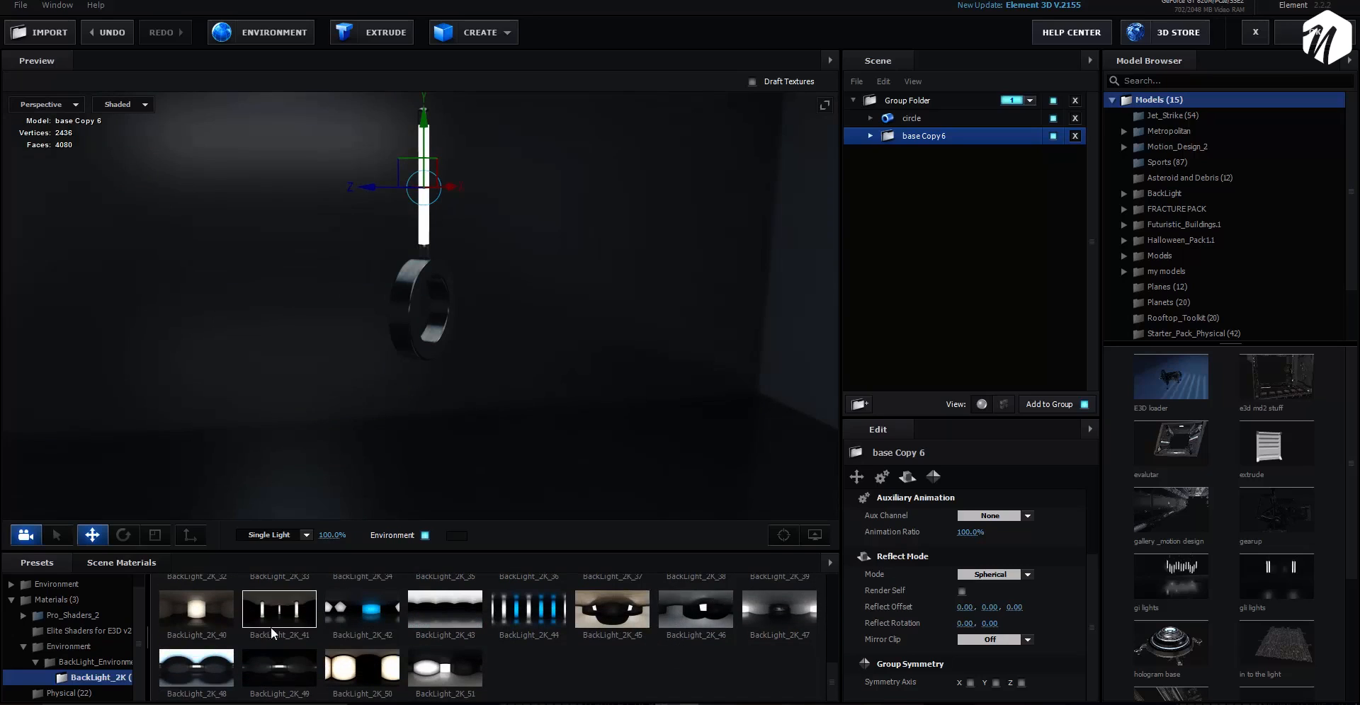
left_click(222, 604)
left_click_drag(323, 436, 342, 432)
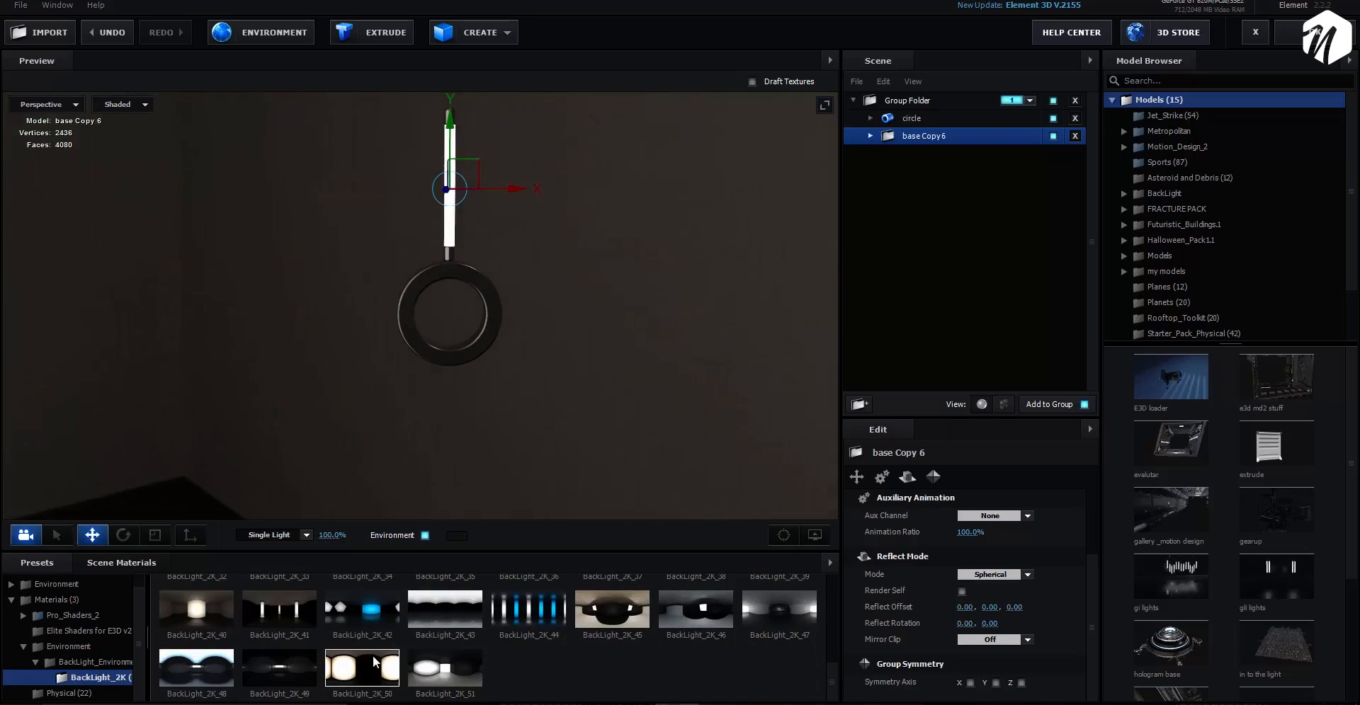
Compare the BackLight_2K_50 environment, apply BackLight_2K_51 instead, and accept the scene setup.
left_click(373, 658)
left_click(470, 662)
left_click_drag(504, 437, 435, 469)
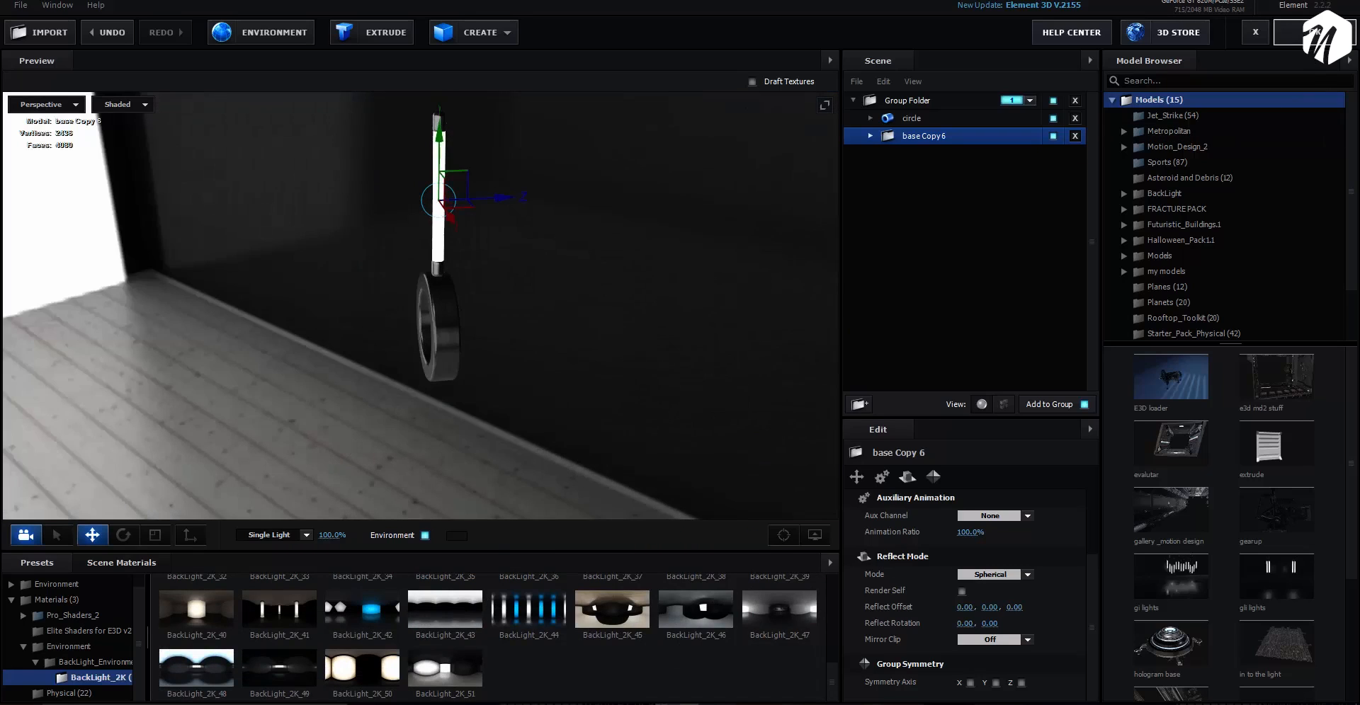
left_click(1310, 32)
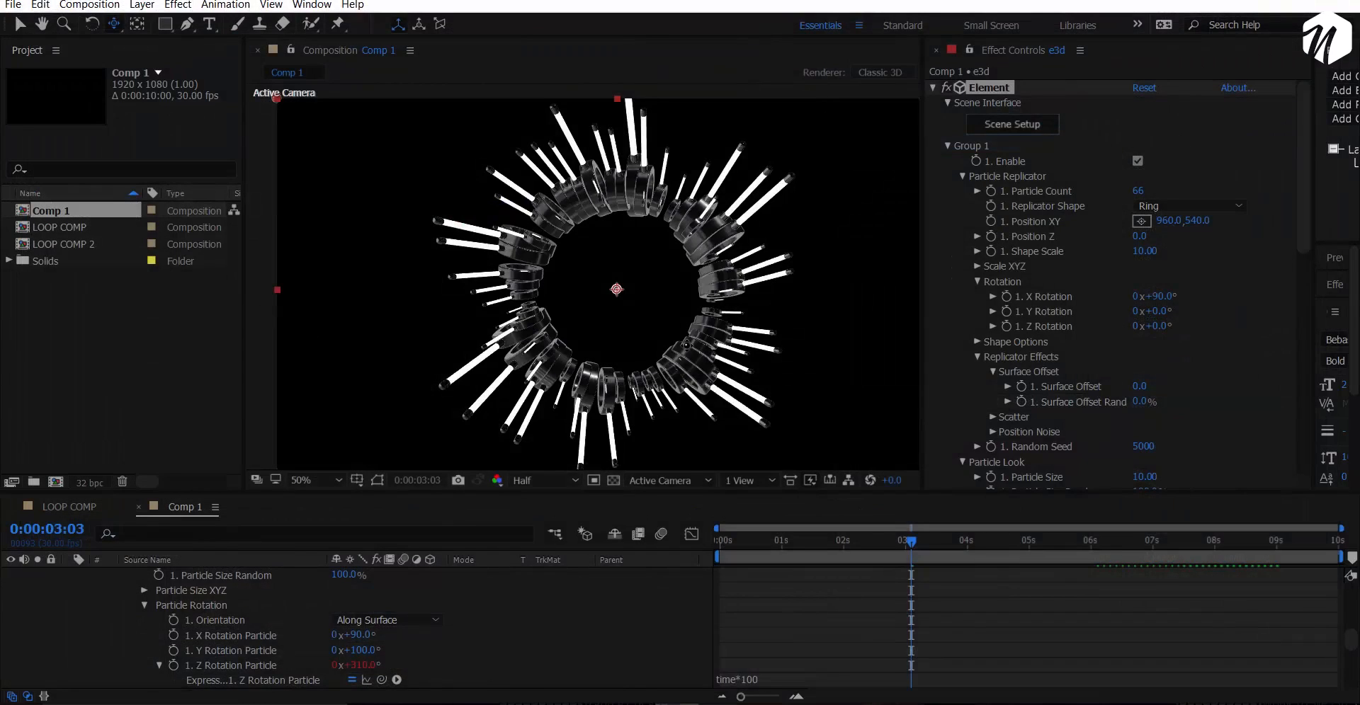
Preview the animation from the first frame and move the current time to 0:00:01:15.
key("Home")
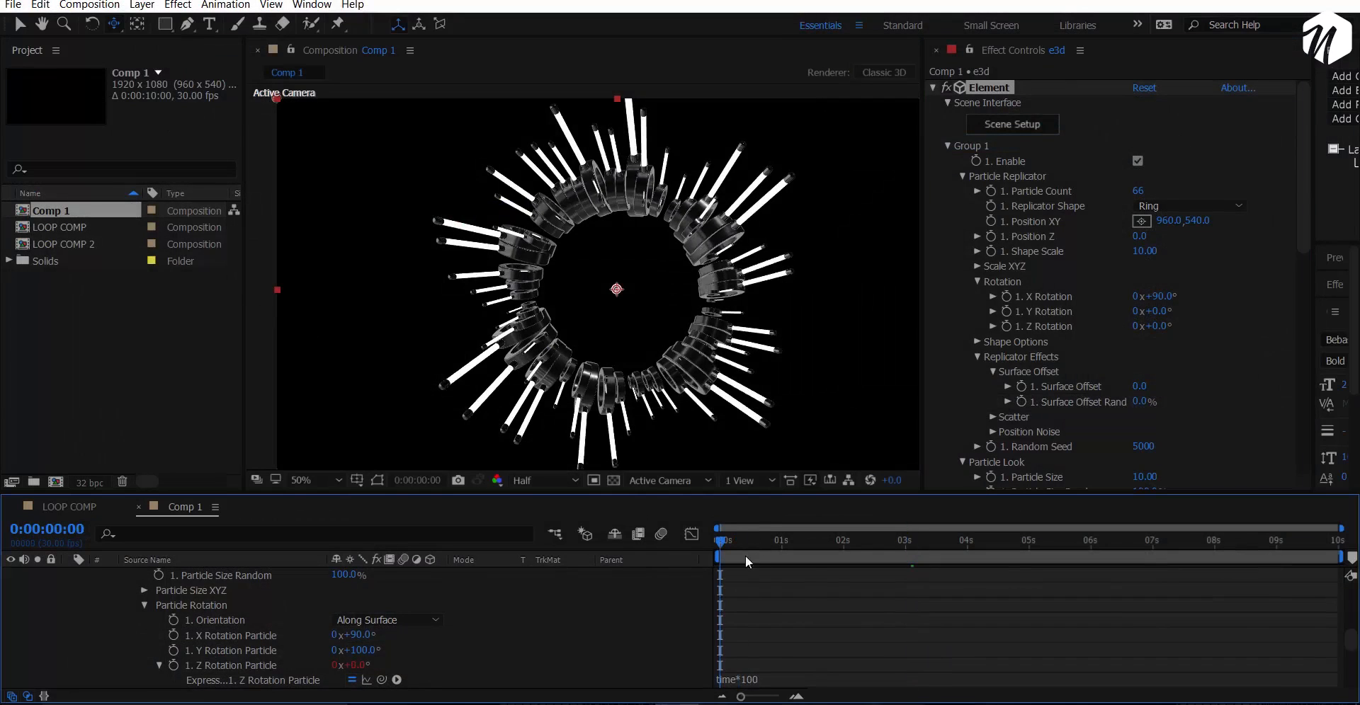
key("space")
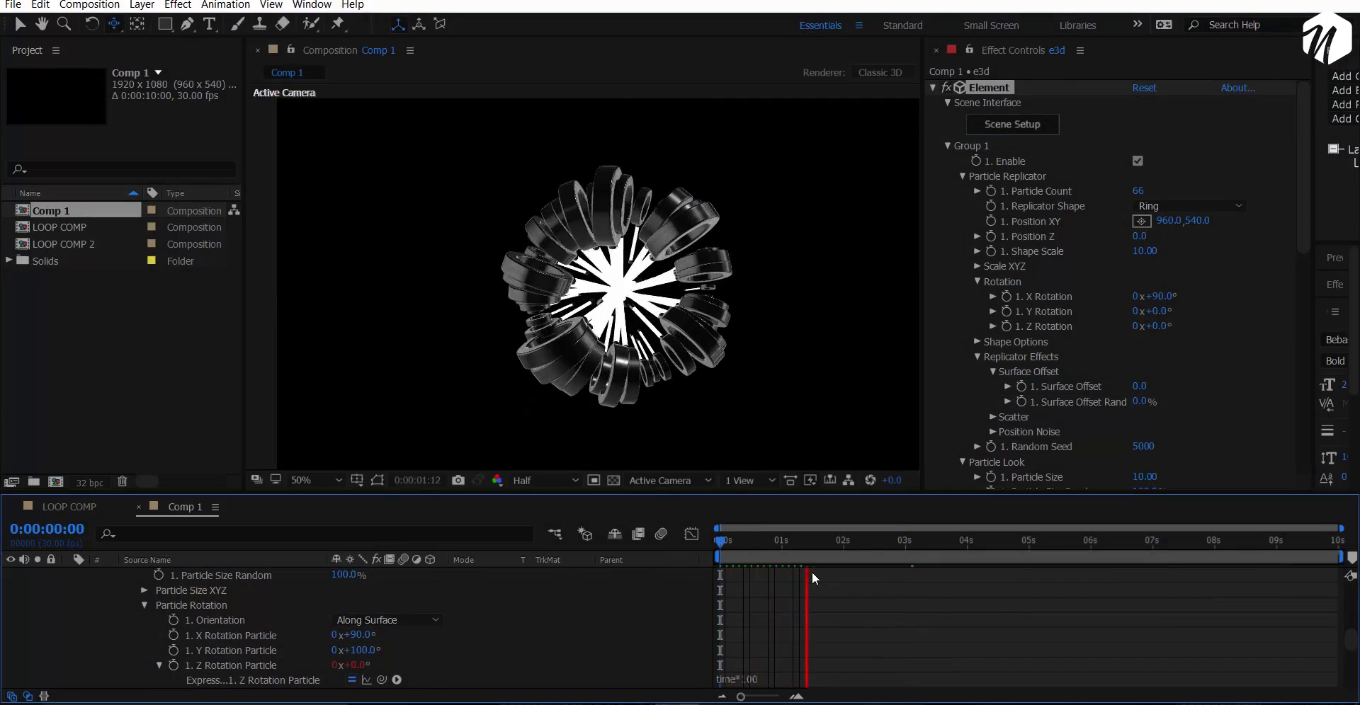
key("space")
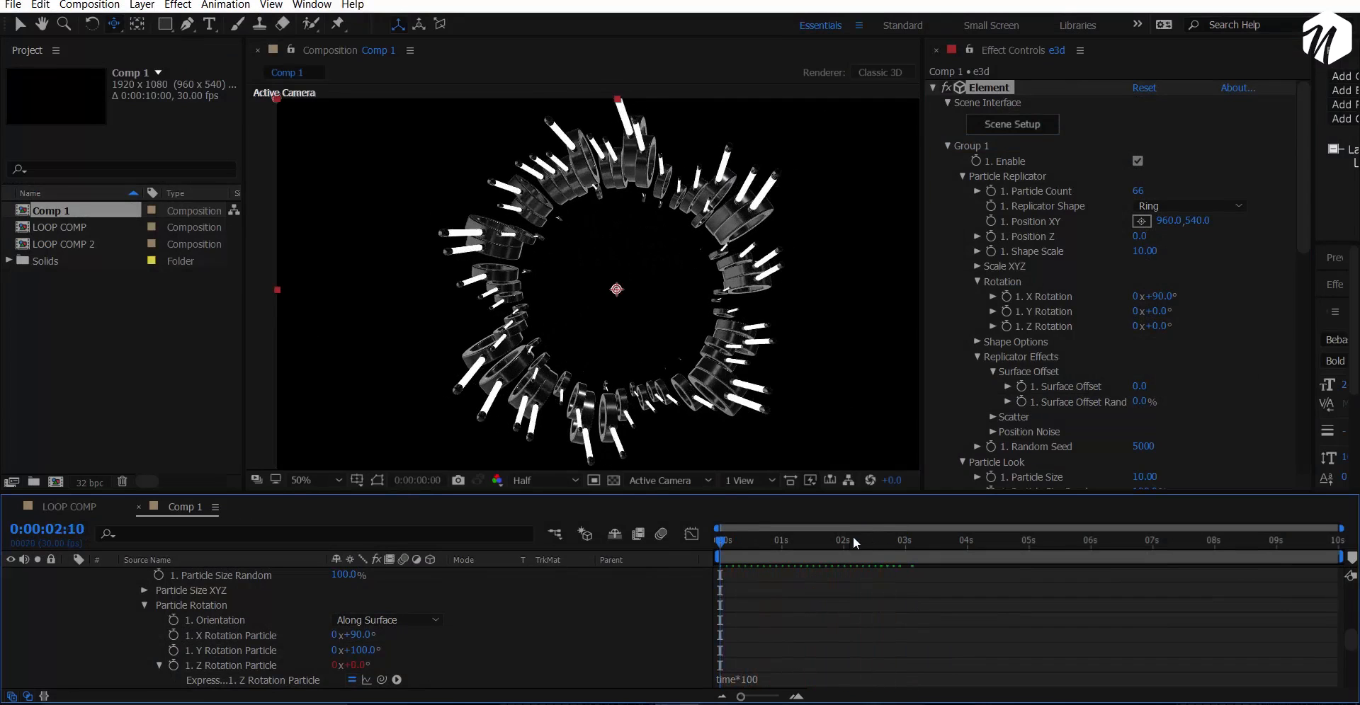
left_click_drag(848, 538, 812, 546)
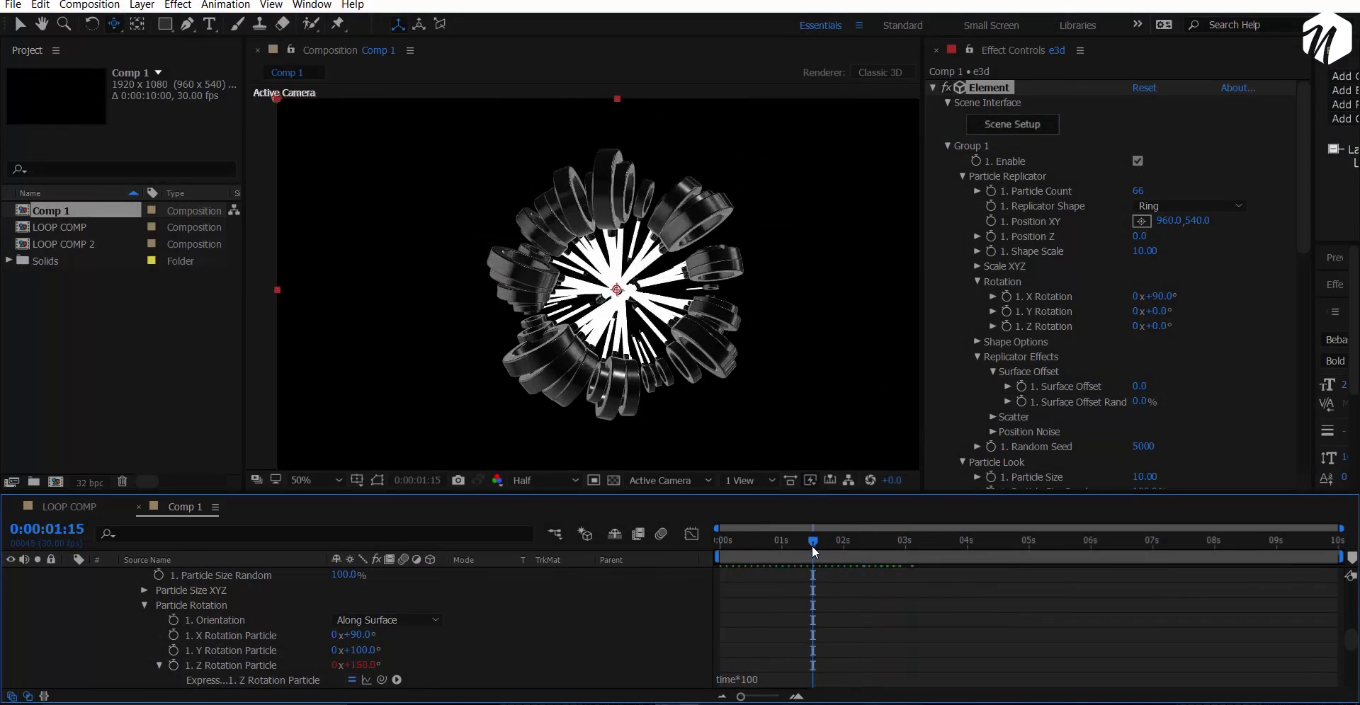
Show the physical environment in the background through Element's render settings and open its Rotate Environment values.
left_click(947, 146)
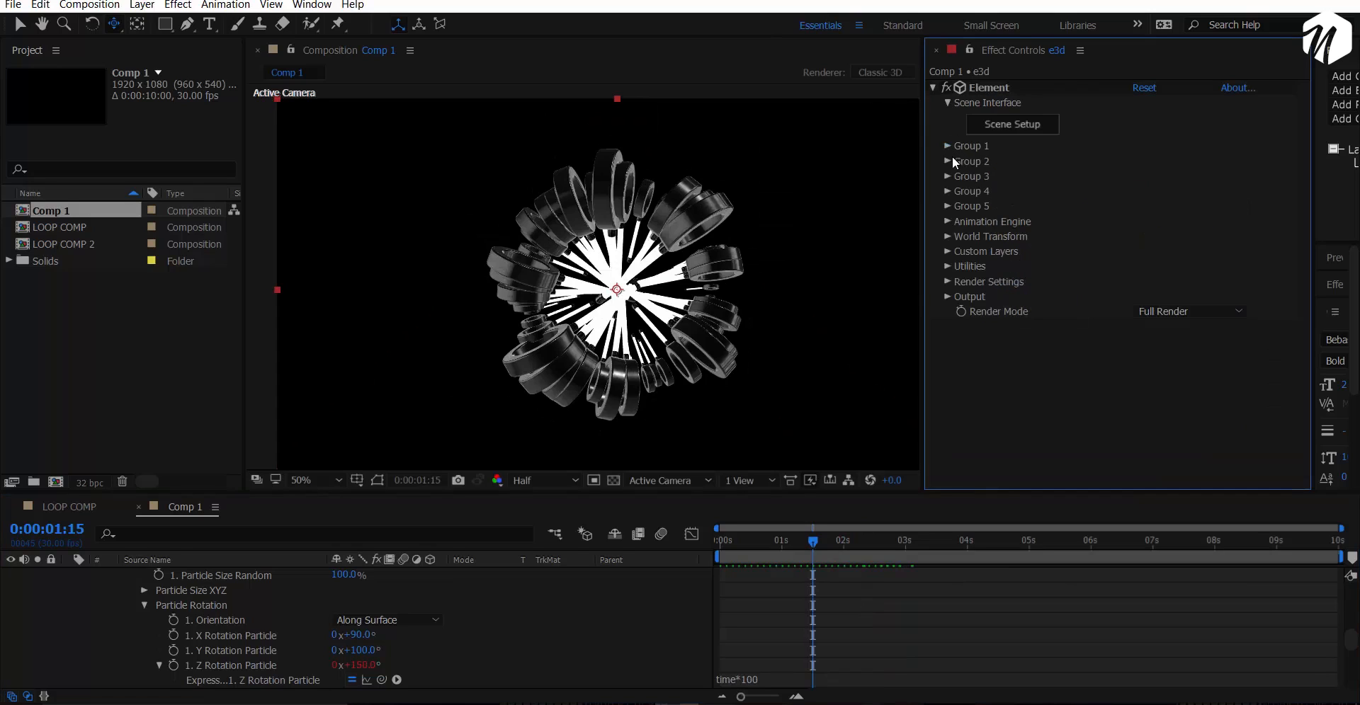
left_click(947, 282)
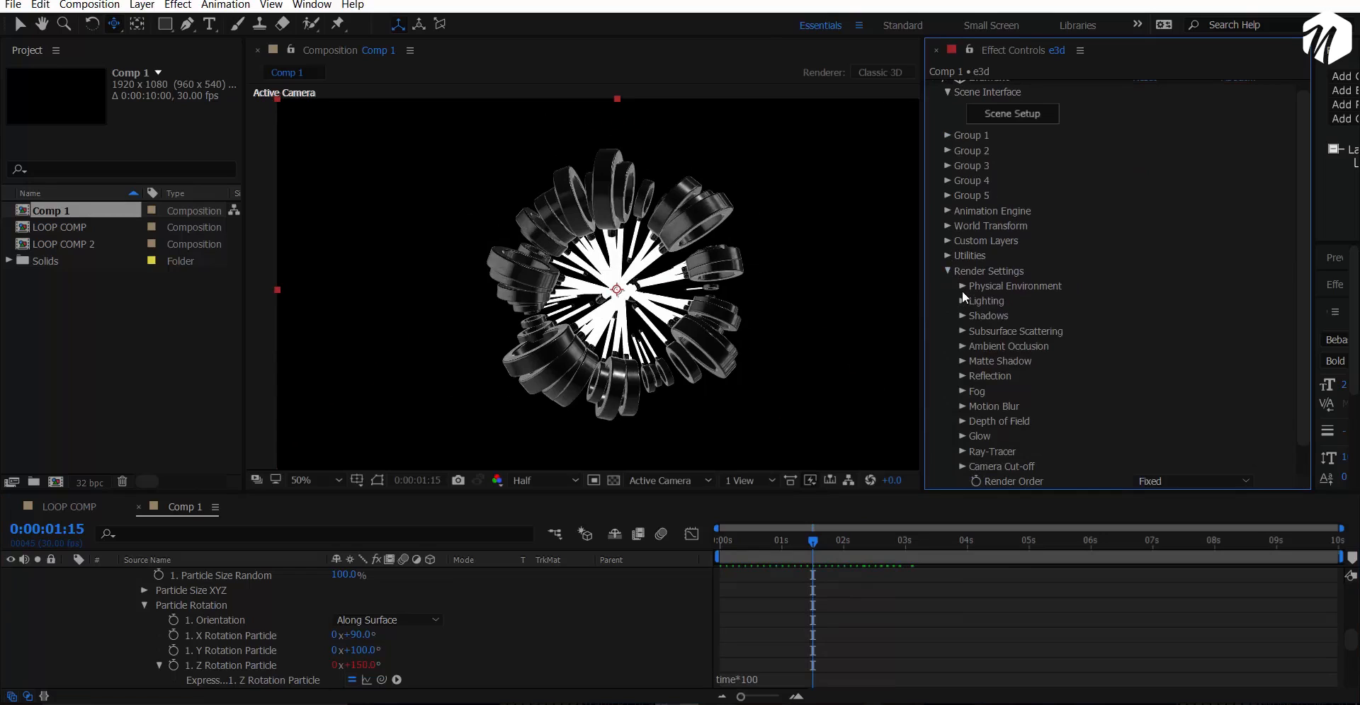
left_click(963, 287)
left_click(1138, 376)
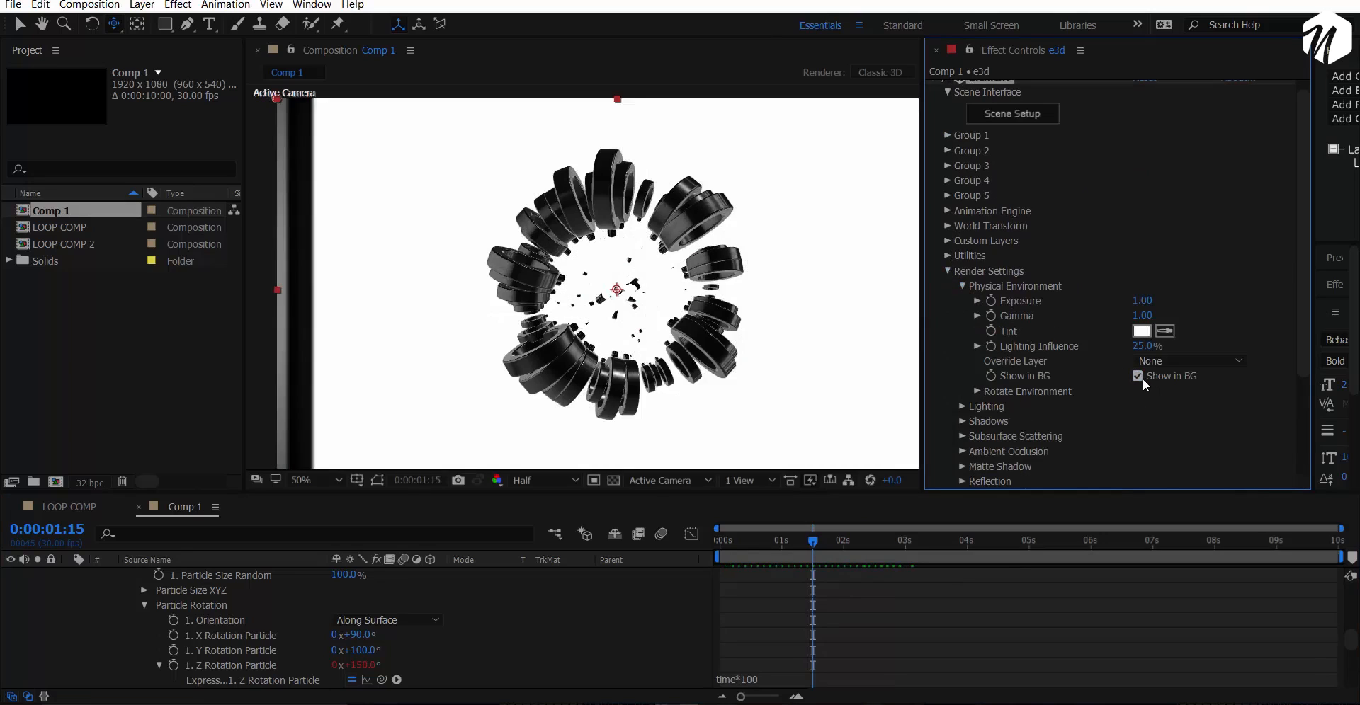
left_click(979, 391)
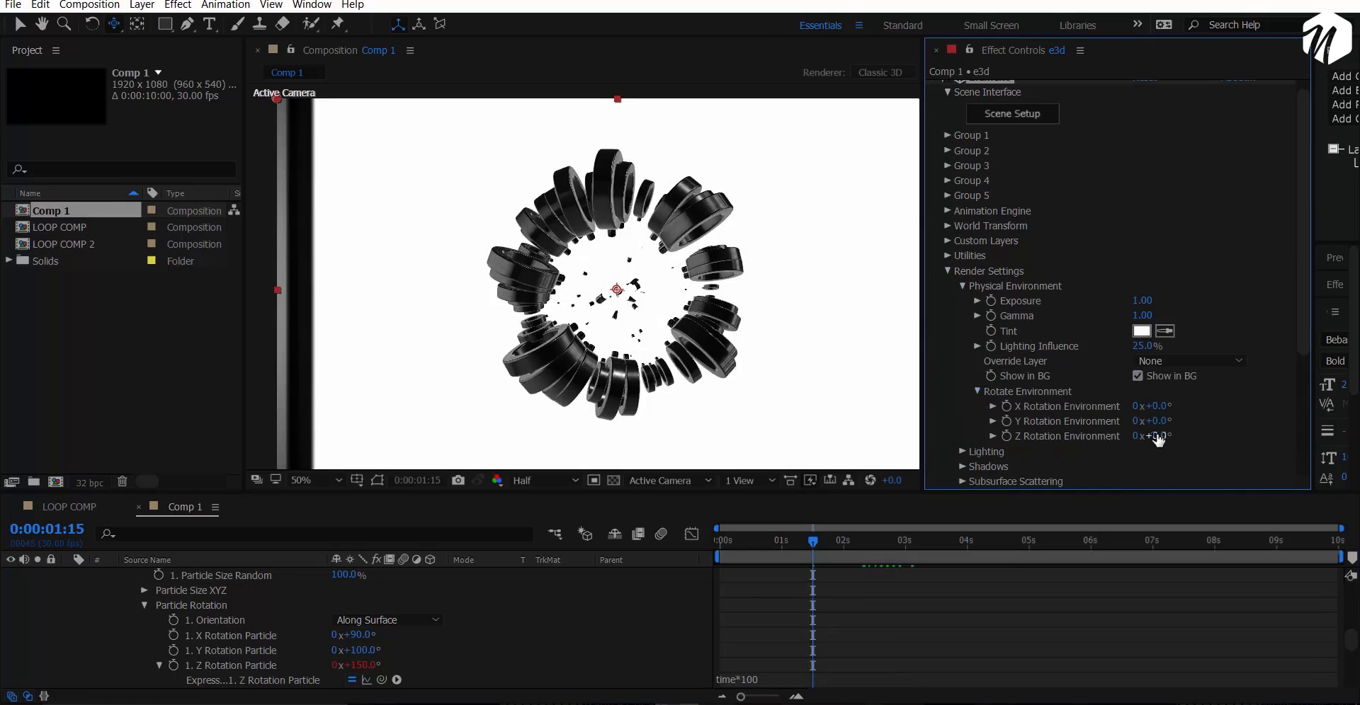
Set the environment's Y rotation to 26° and stop showing the environment in the background.
left_click_drag(1178, 419, 1178, 420)
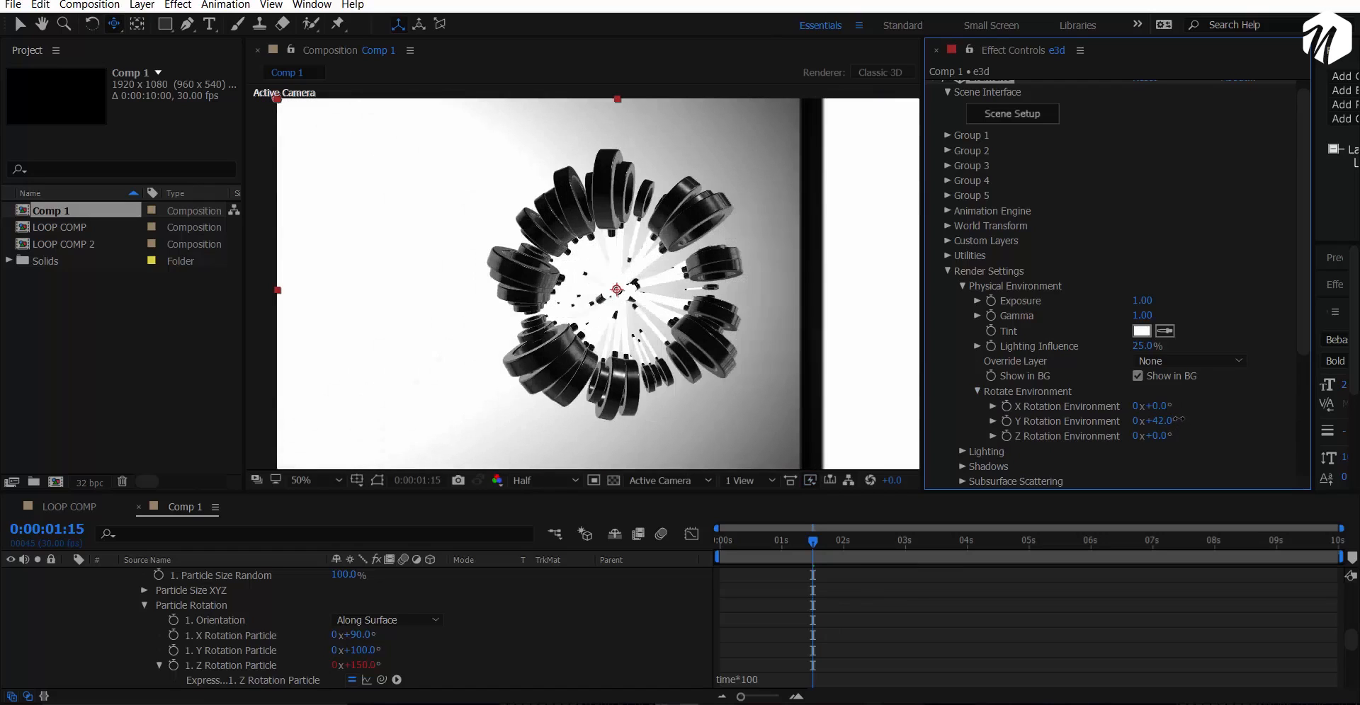
left_click(1141, 377)
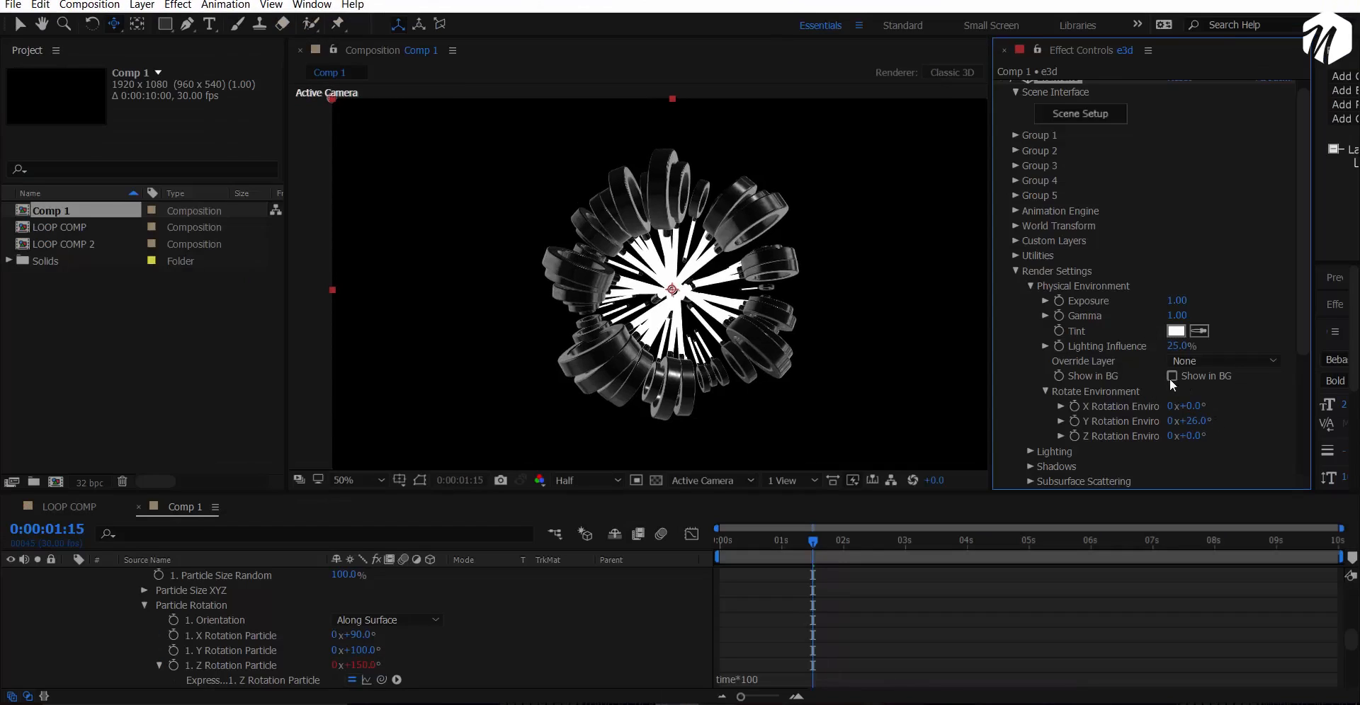
left_click(1029, 287)
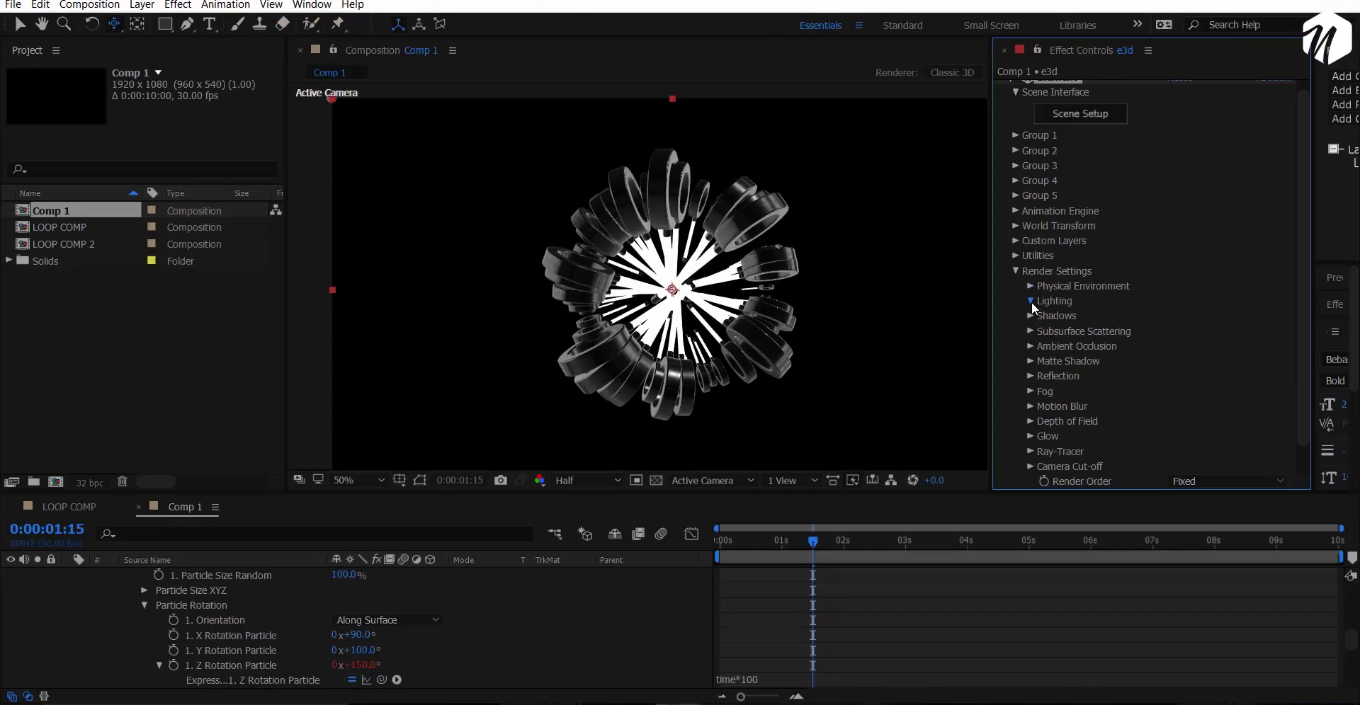
Try the Underwater, Cinema, Dramatic, Basic and Stylized presets for Element's added lighting, and settle on 360.
left_click(1031, 302)
left_click(1189, 350)
left_click(1226, 245)
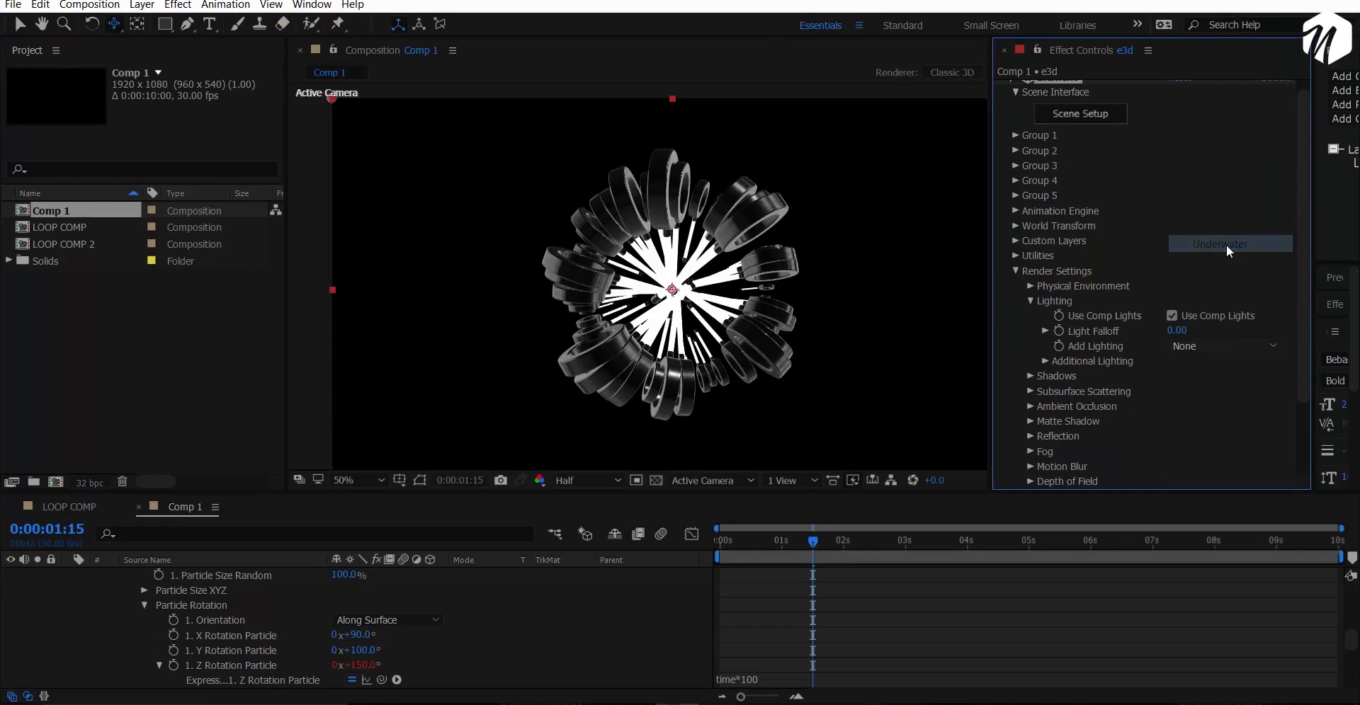
left_click(1229, 348)
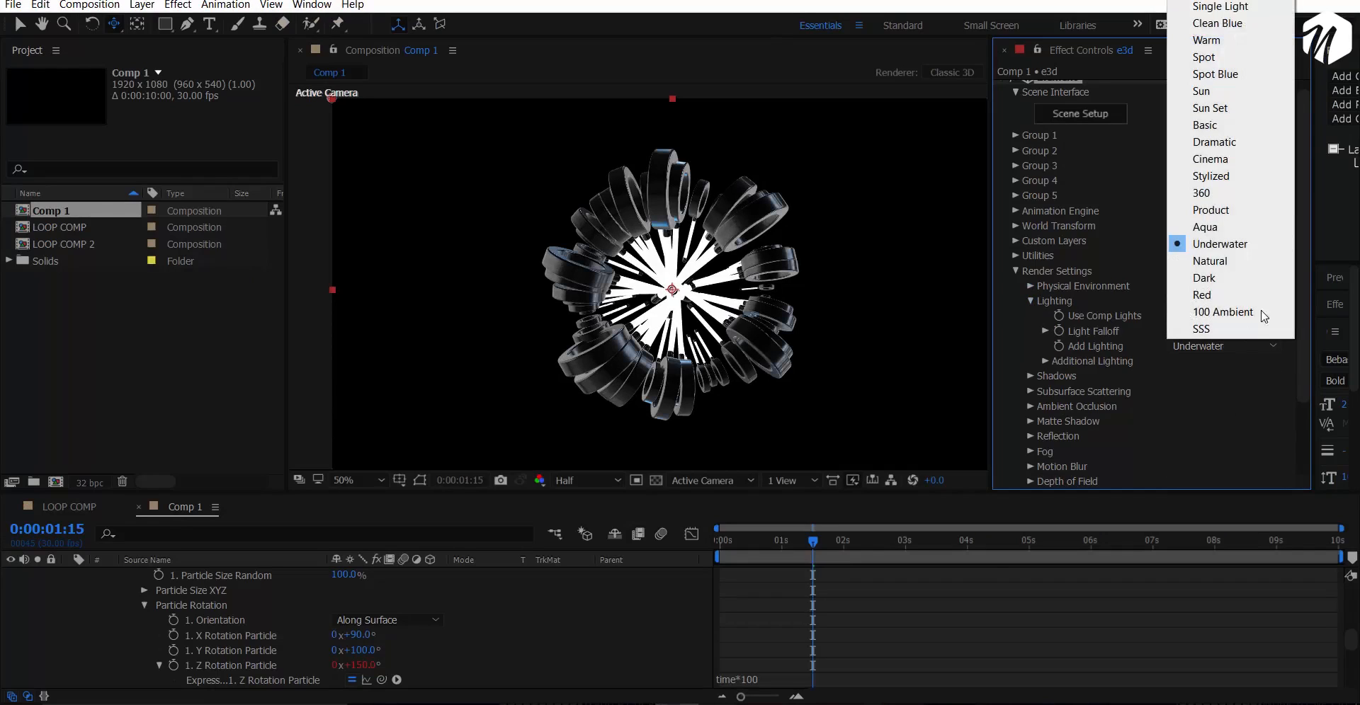
left_click(1219, 158)
left_click(1236, 344)
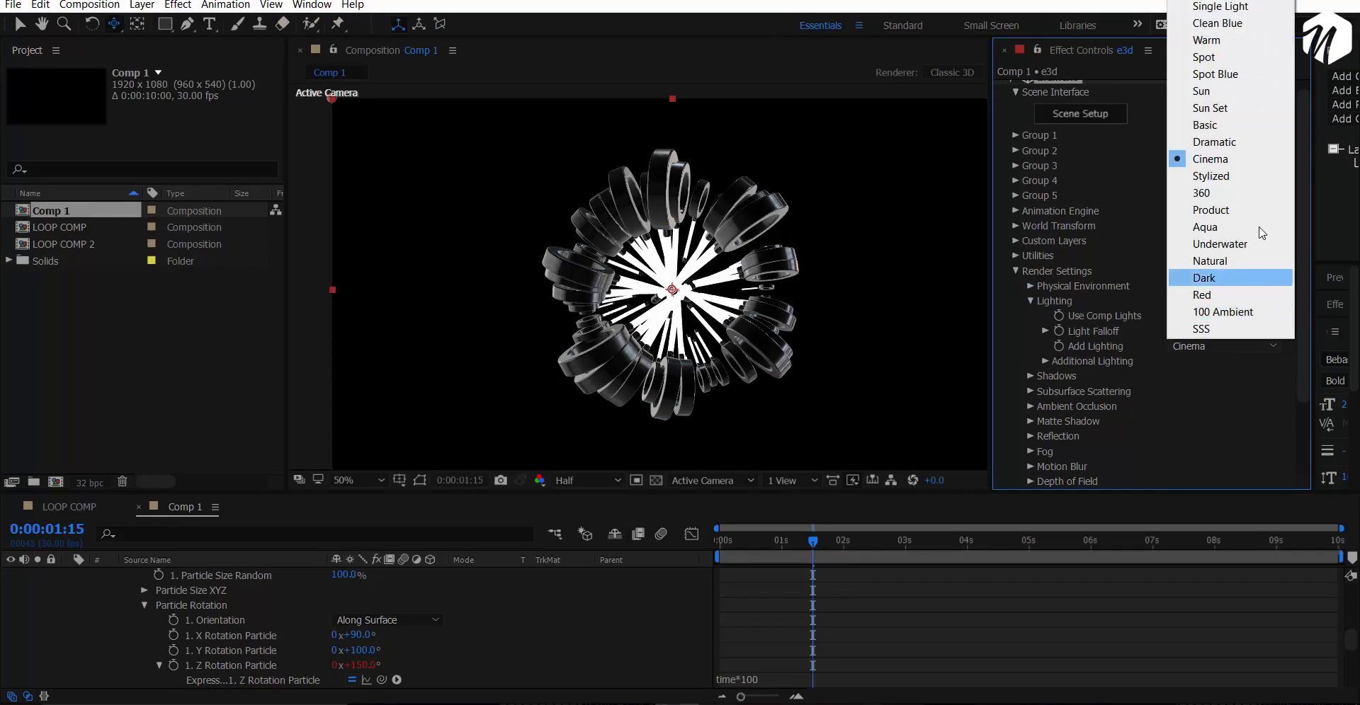
left_click(1229, 141)
left_click(1242, 341)
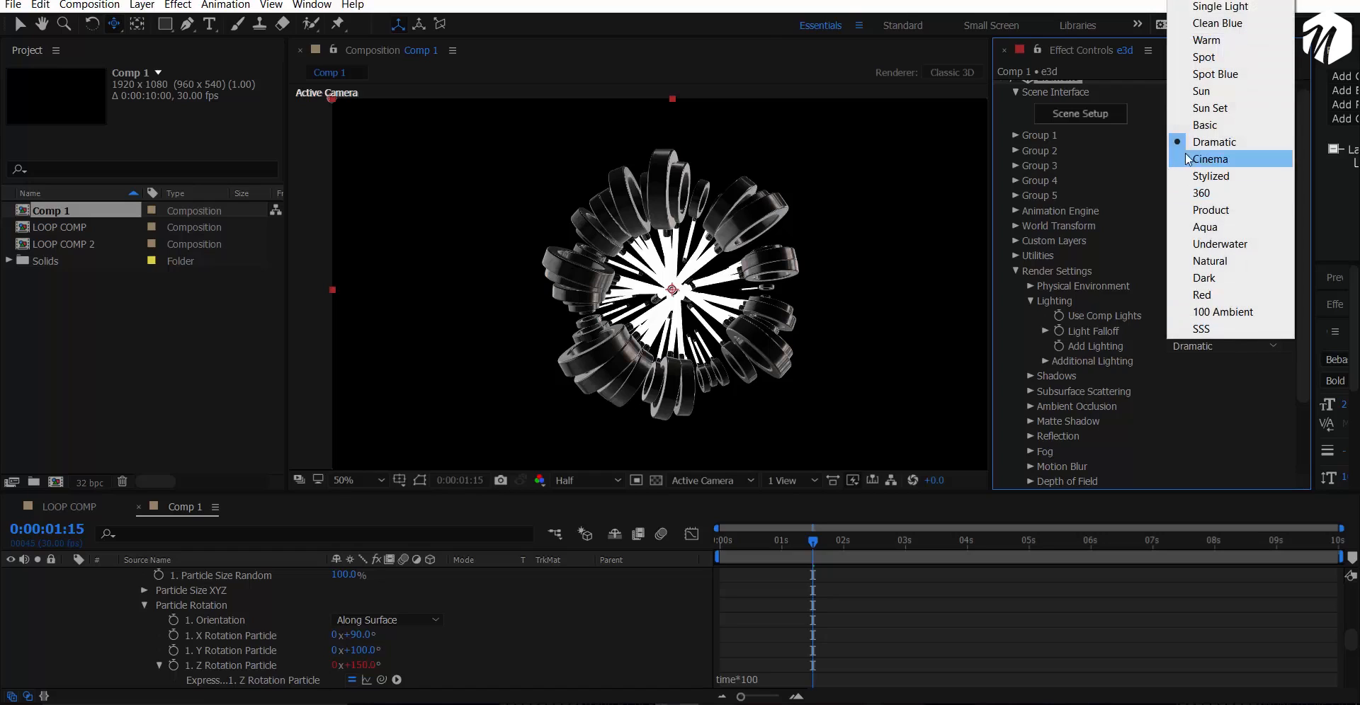
left_click(1214, 123)
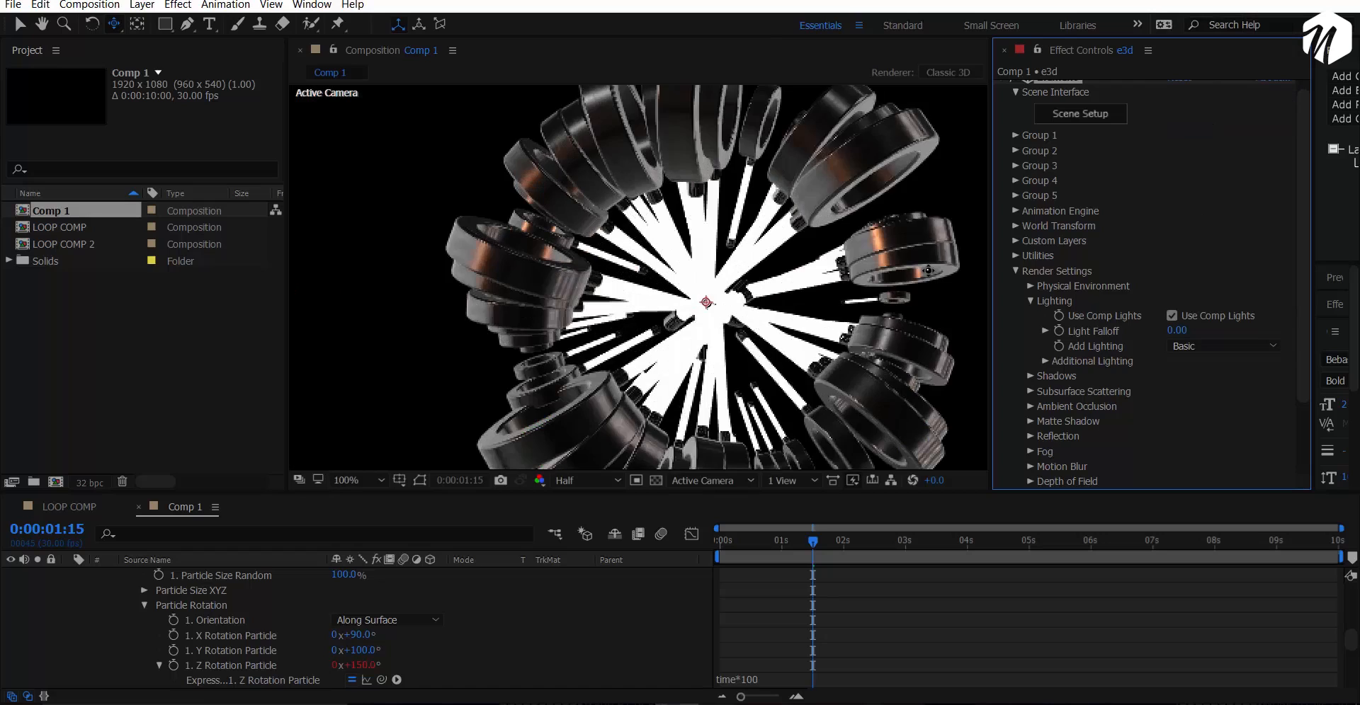
left_click(1213, 346)
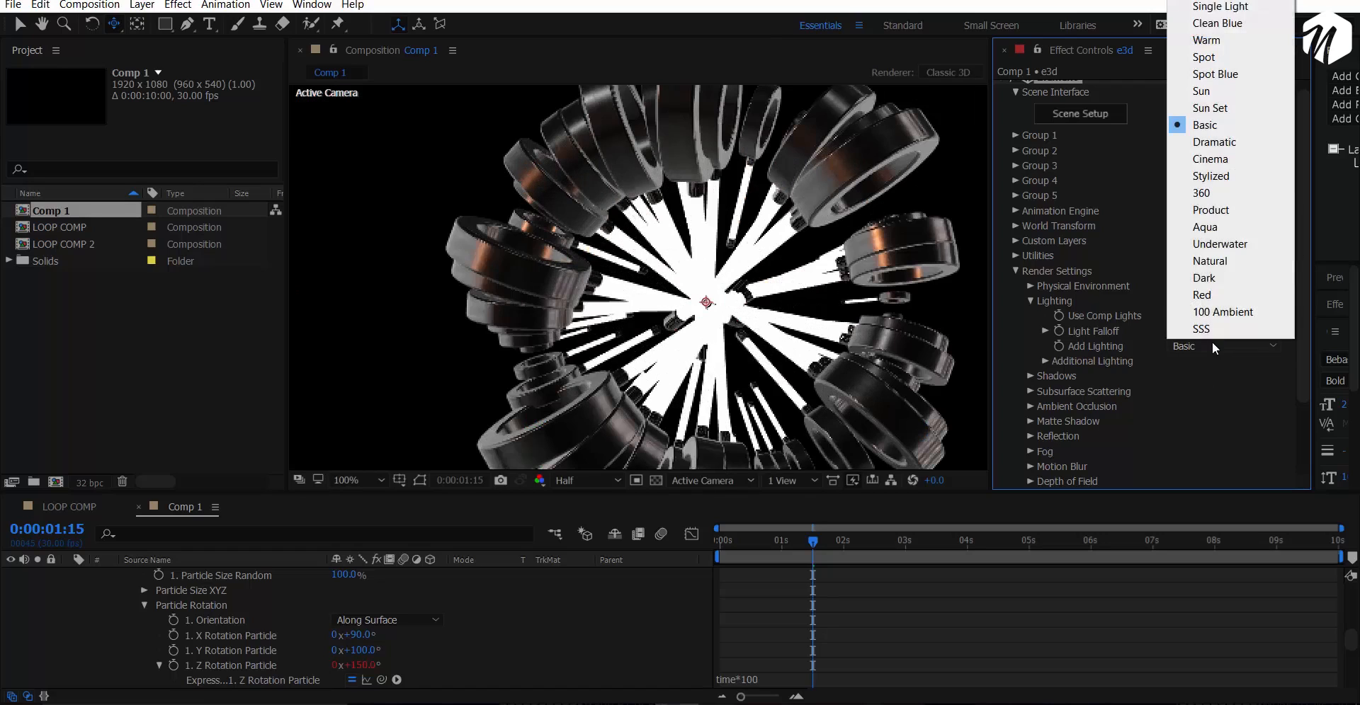
left_click(1257, 183)
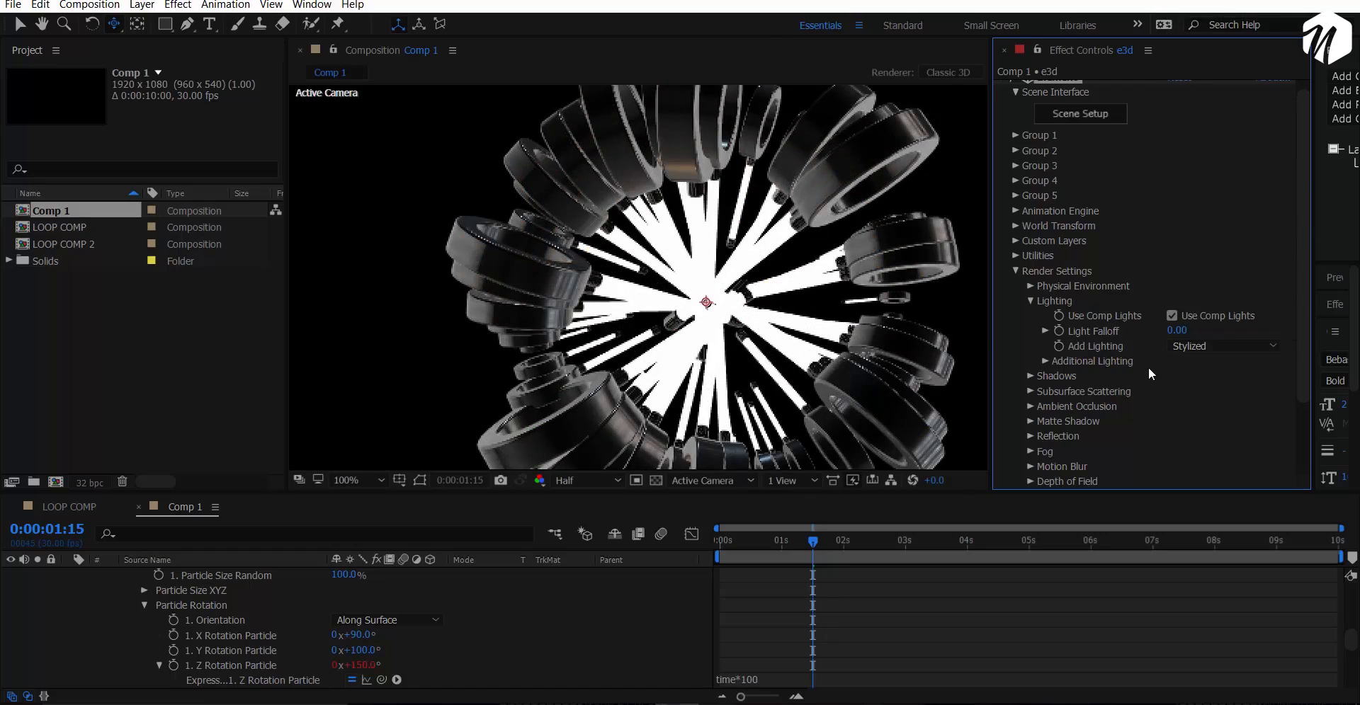
left_click(1204, 346)
left_click(1204, 208)
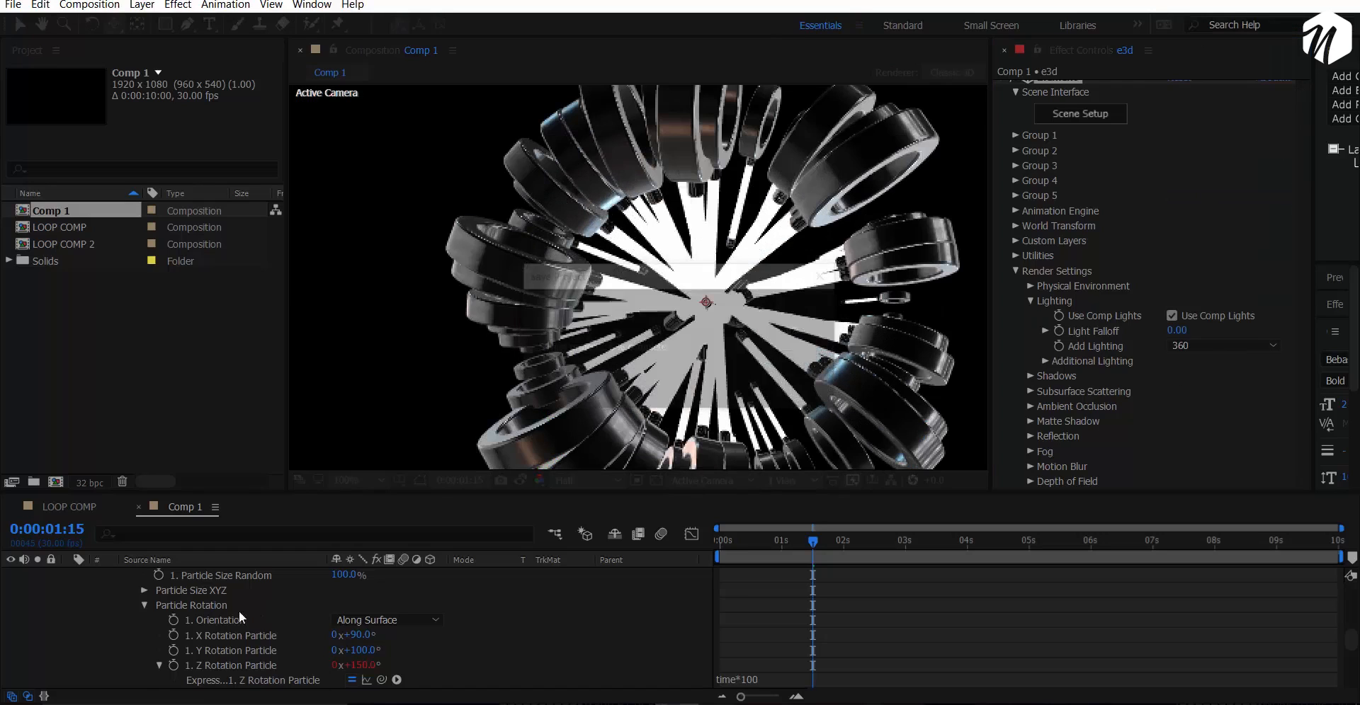
Collapse the e3d layer's properties and add a new Ambient light to Comp 1.
scroll(107, 606, "up", 10)
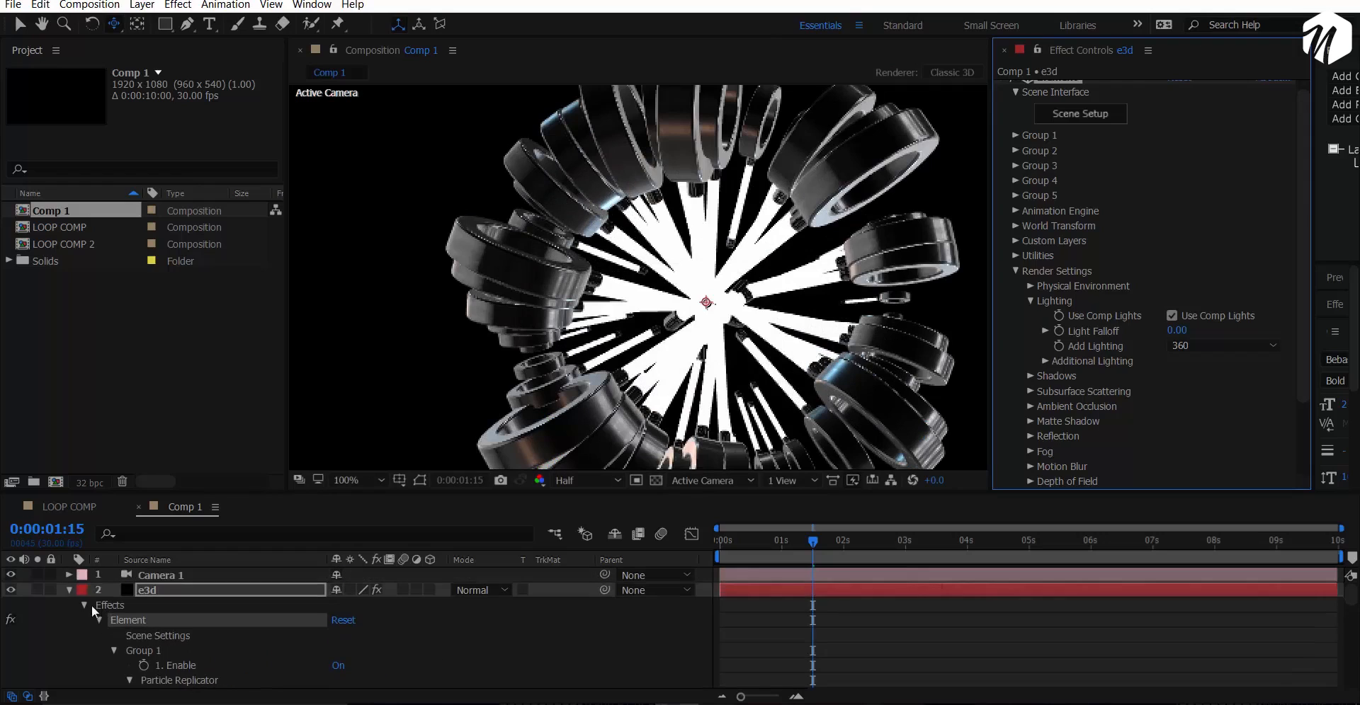
left_click(68, 590)
right_click(128, 643)
mouse_move(258, 501)
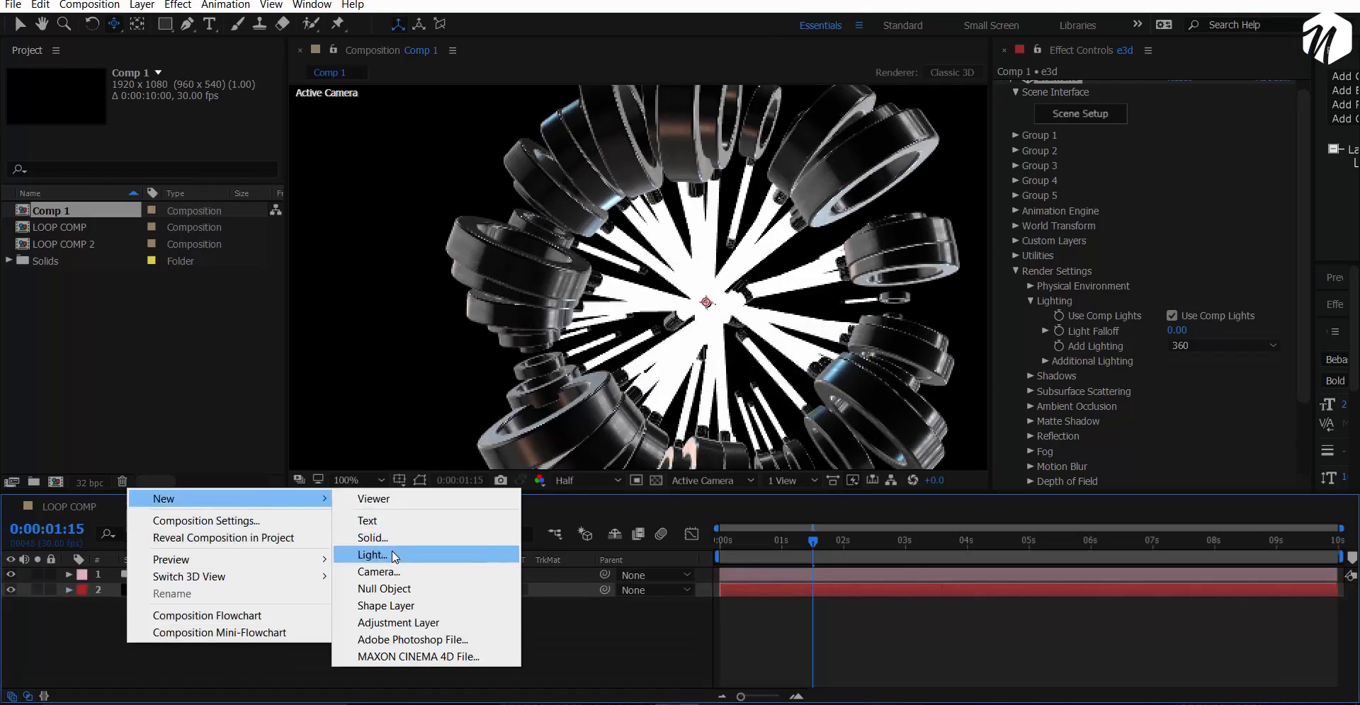
left_click(395, 557)
left_click(1239, 197)
left_click(1201, 267)
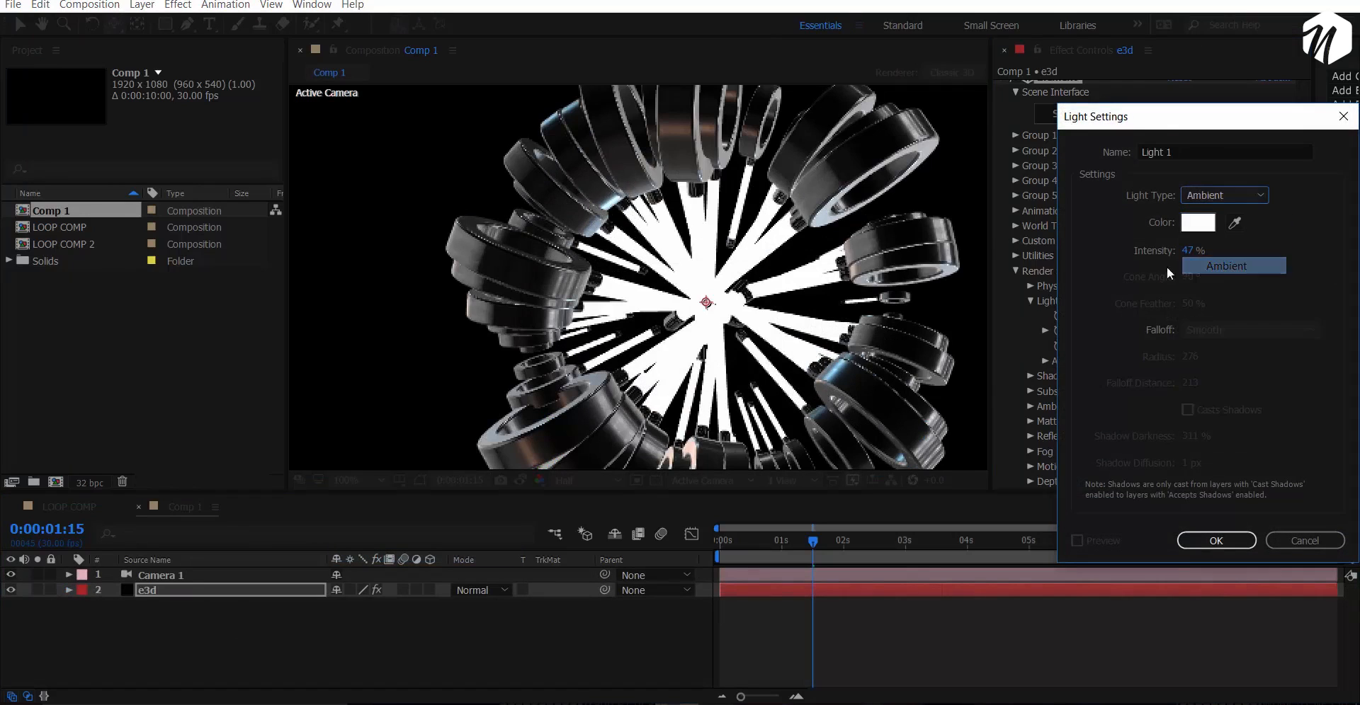
left_click(1209, 542)
Add a second light of type Point with an intensity of 17%.
right_click(355, 655)
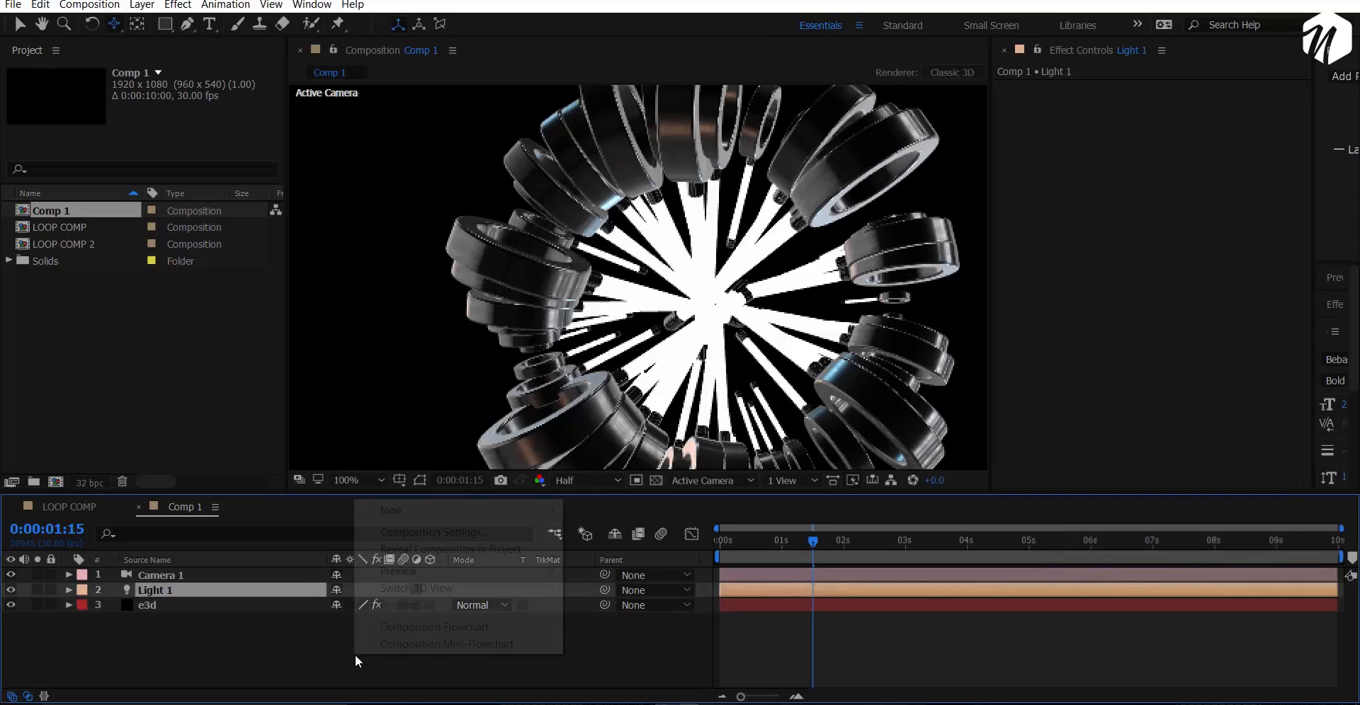
mouse_move(425, 510)
left_click(599, 562)
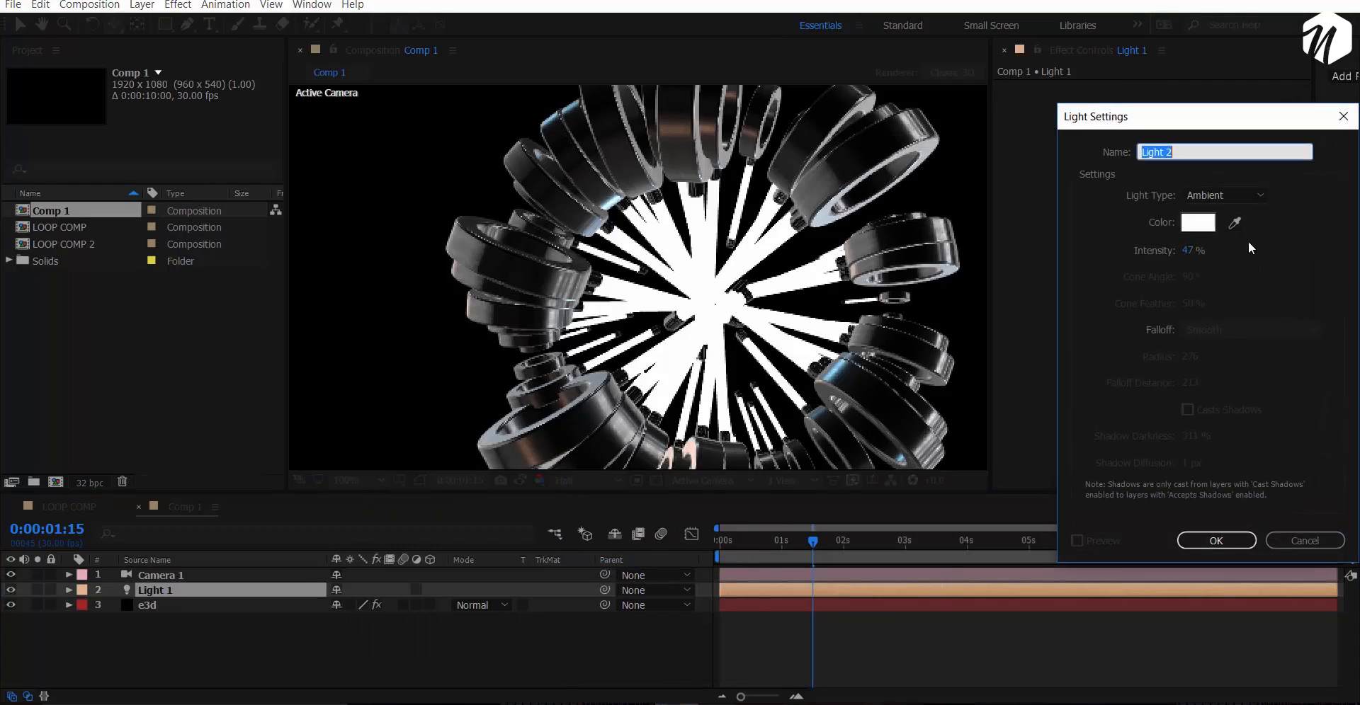
left_click(1224, 195)
left_click(1211, 249)
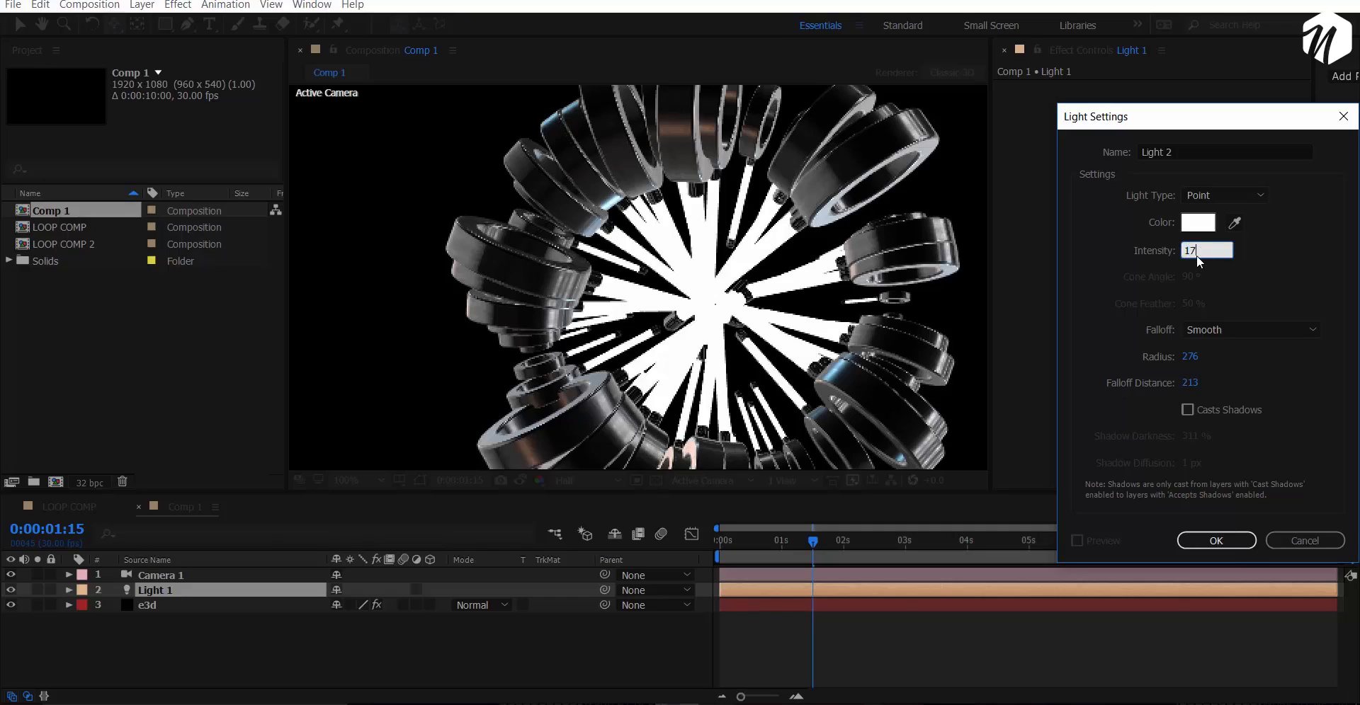
left_click(1216, 541)
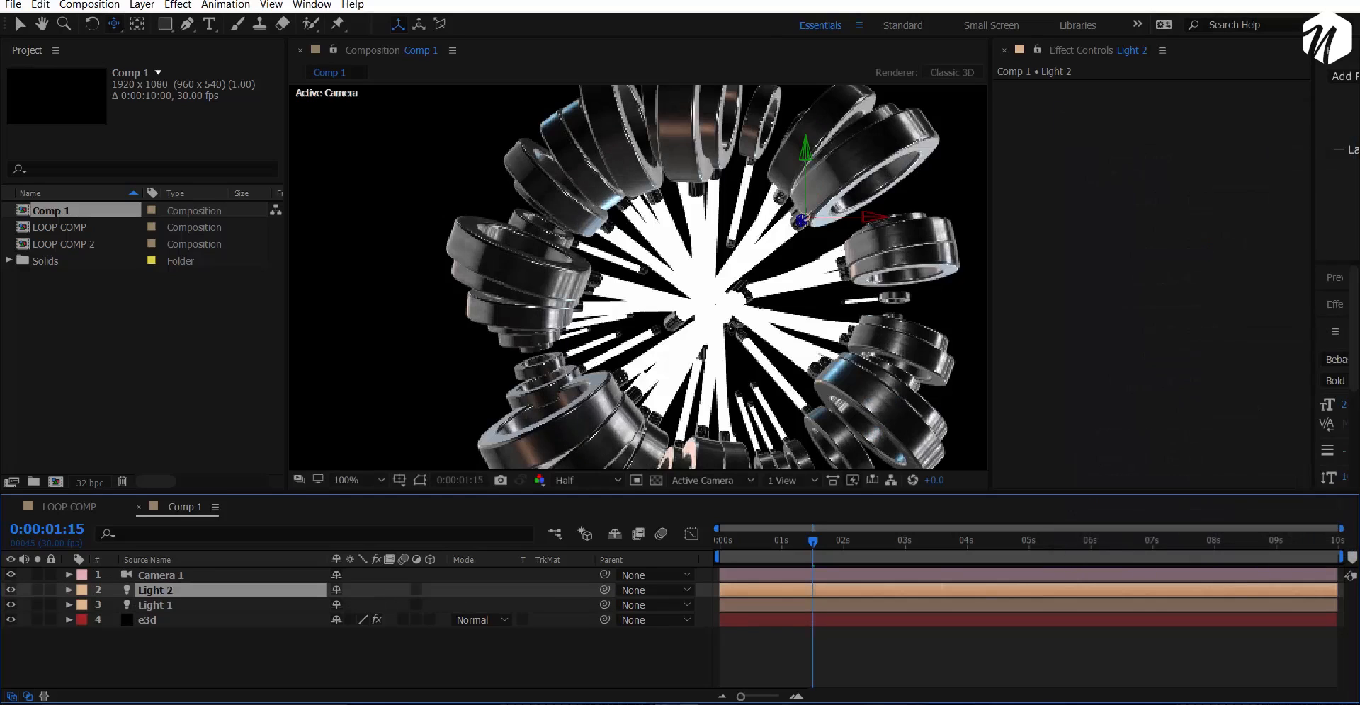
In Custom View 1, move the point light along its X axis, farther away from the ring model.
scroll(734, 330, "up", 1)
left_click(705, 481)
left_click(716, 650)
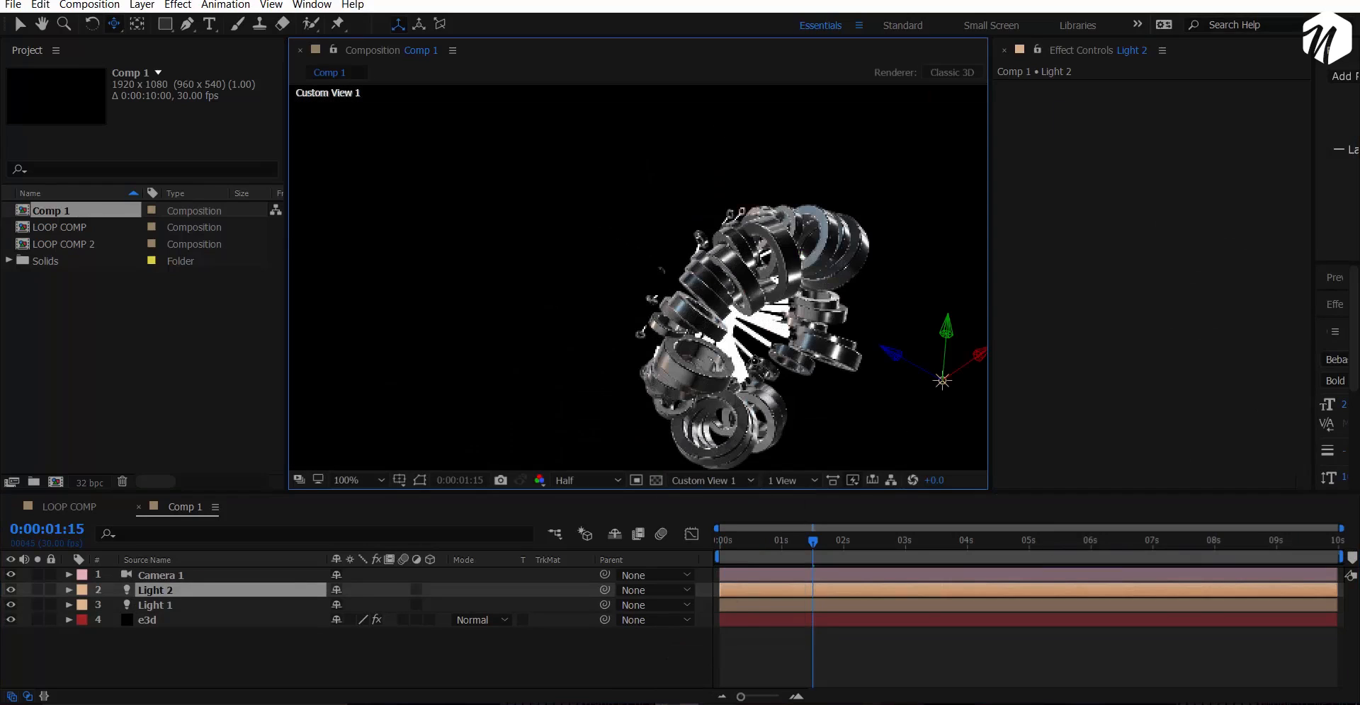
mouse_move(889, 358)
left_mouse_down()
mouse_move(850, 337)
mouse_move(888, 357)
left_mouse_up()
scroll(865, 359, "down", 1)
scroll(837, 359, "up", 1)
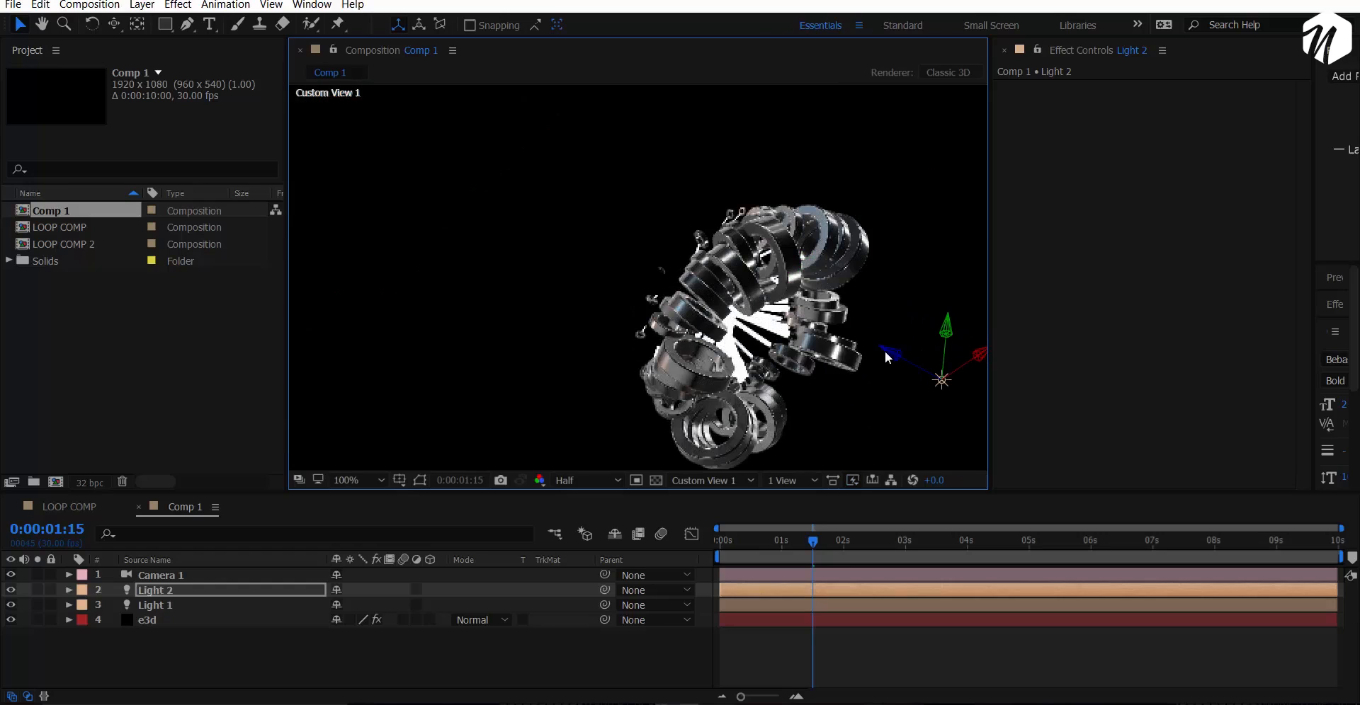
scroll(896, 365, "down", 1)
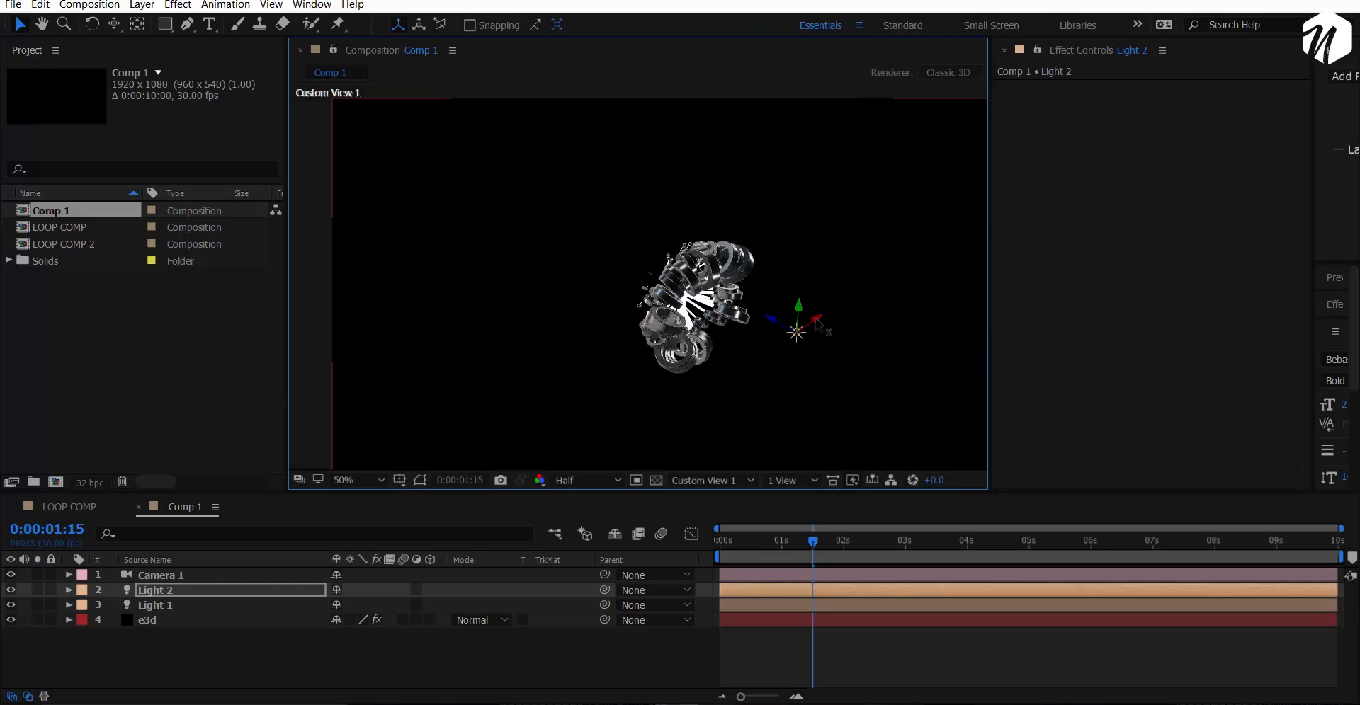
left_click_drag(818, 324, 856, 299)
Return the composition to the Active Camera view and save the project.
left_click(738, 486)
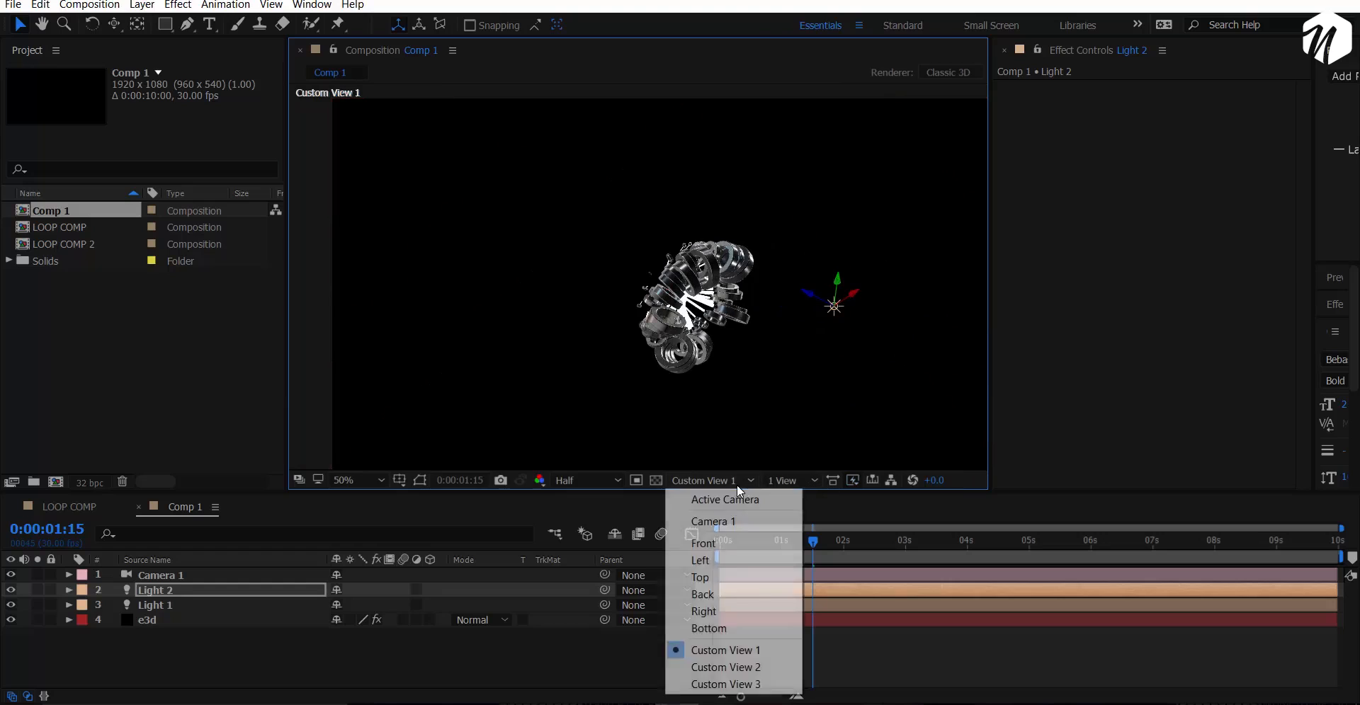
left_click(726, 500)
scroll(774, 371, "up", 1)
key("ctrl+s")
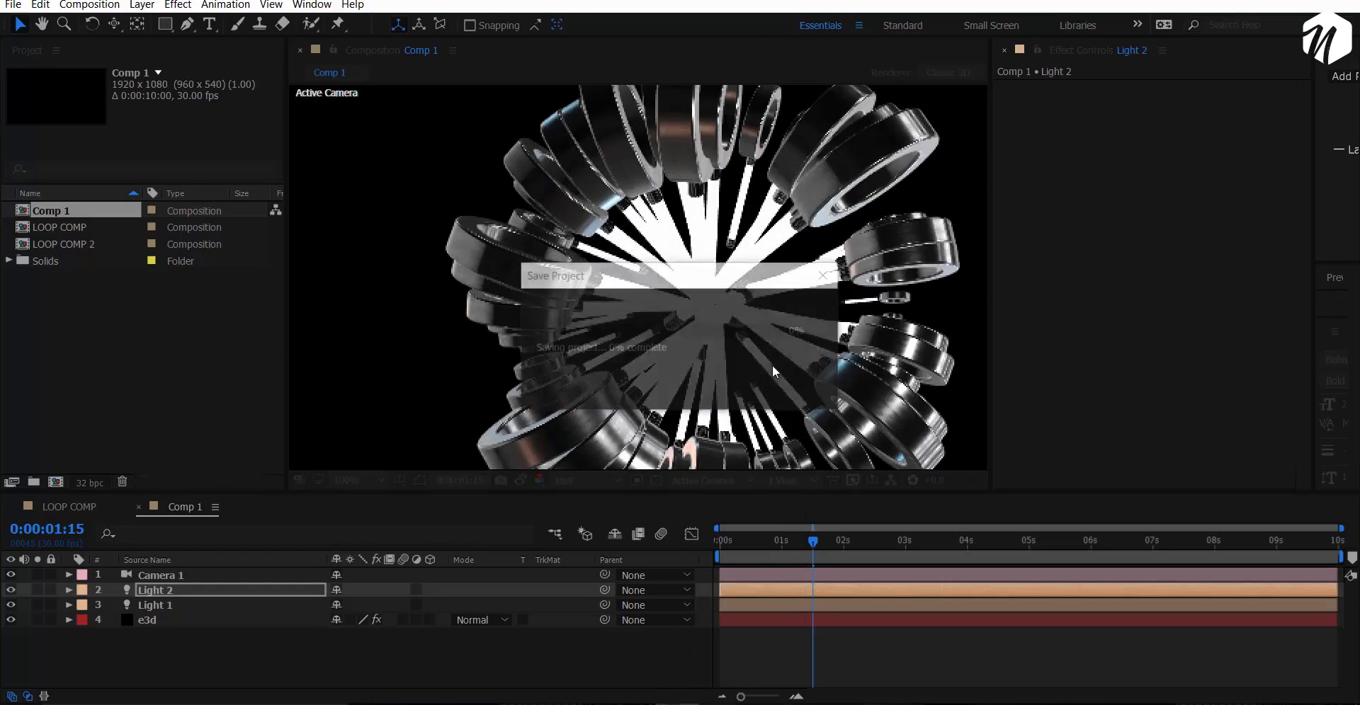
scroll(878, 294, "down", 1)
scroll(879, 294, "up", 1)
scroll(878, 294, "down", 1)
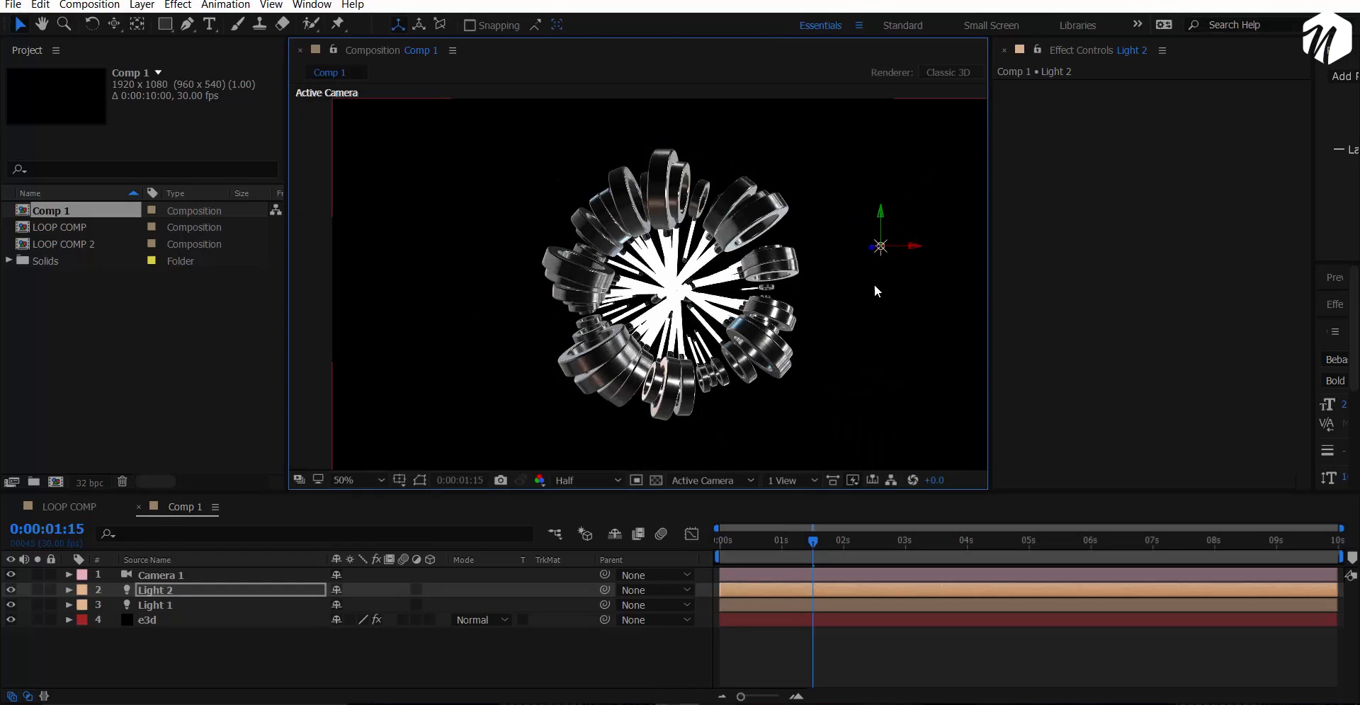
Duplicate Light 2 and move the copy to the lower-left side of the ring model.
left_click(157, 604)
left_click(174, 589)
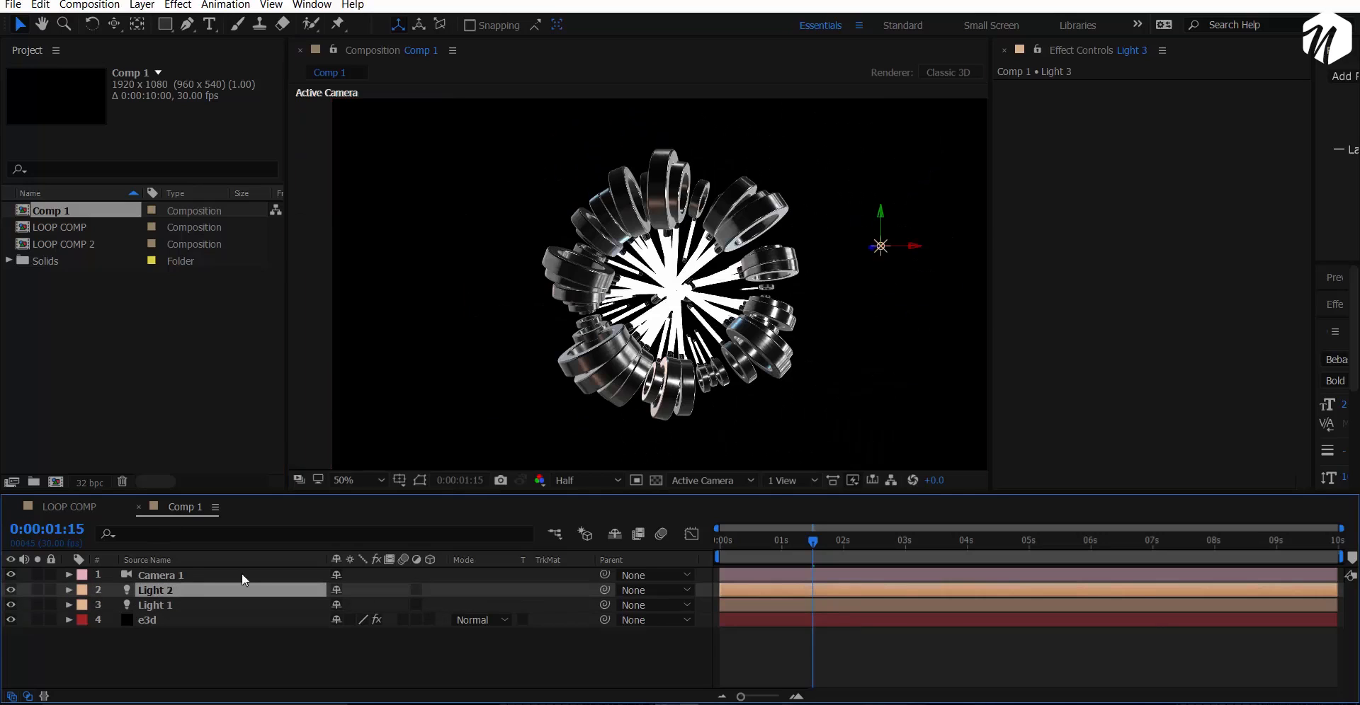
key("ctrl+d")
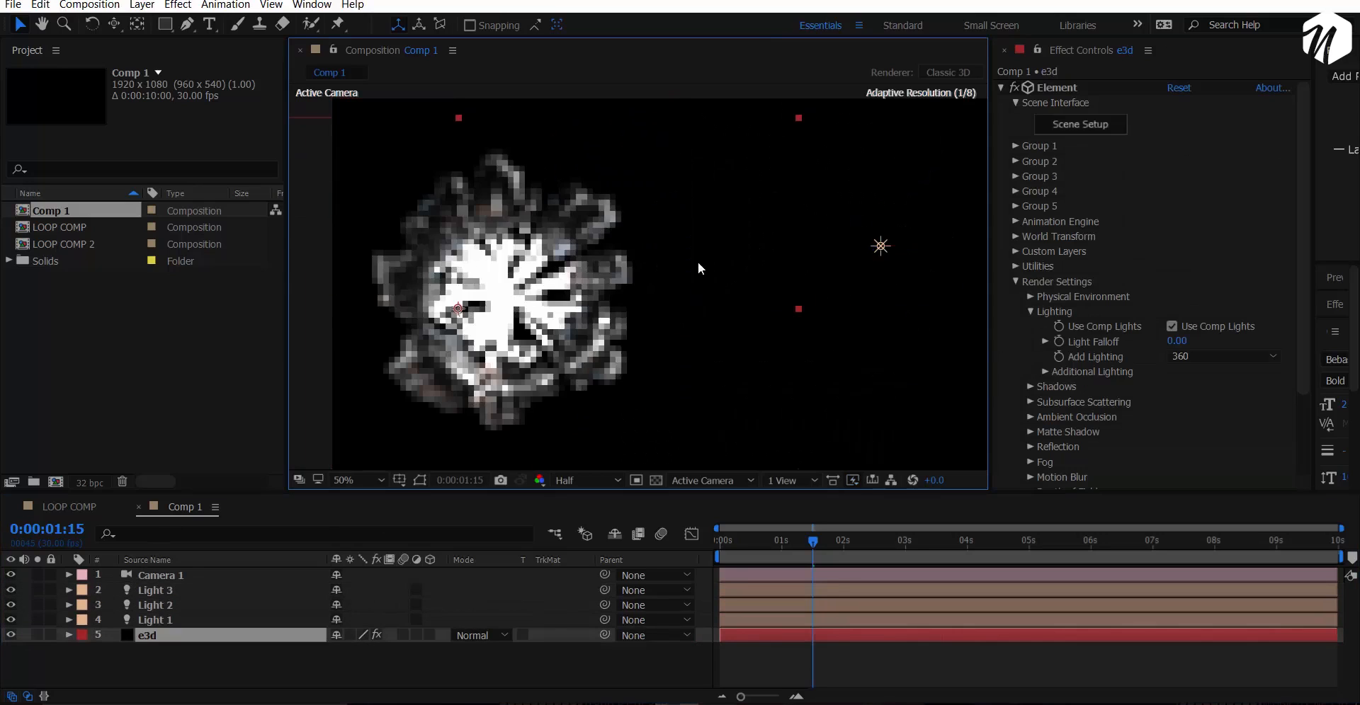
left_click(902, 255)
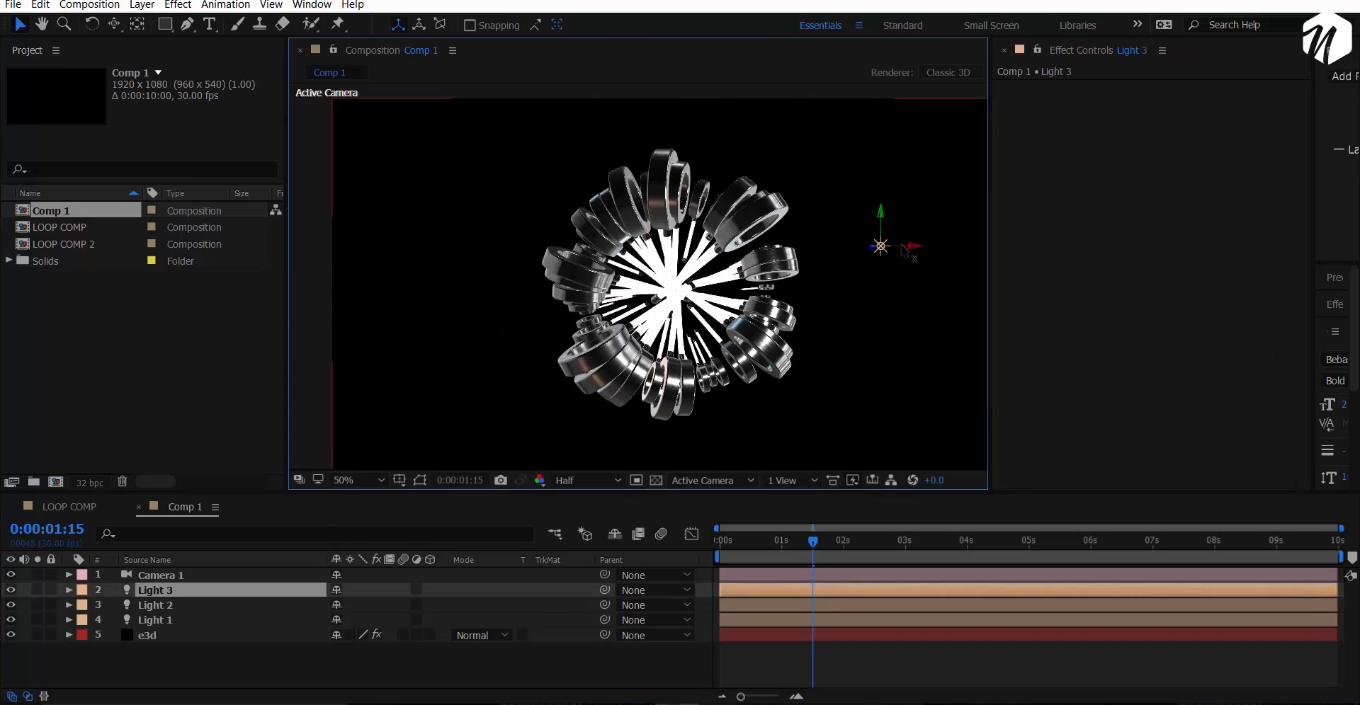
left_click_drag(901, 246, 458, 236)
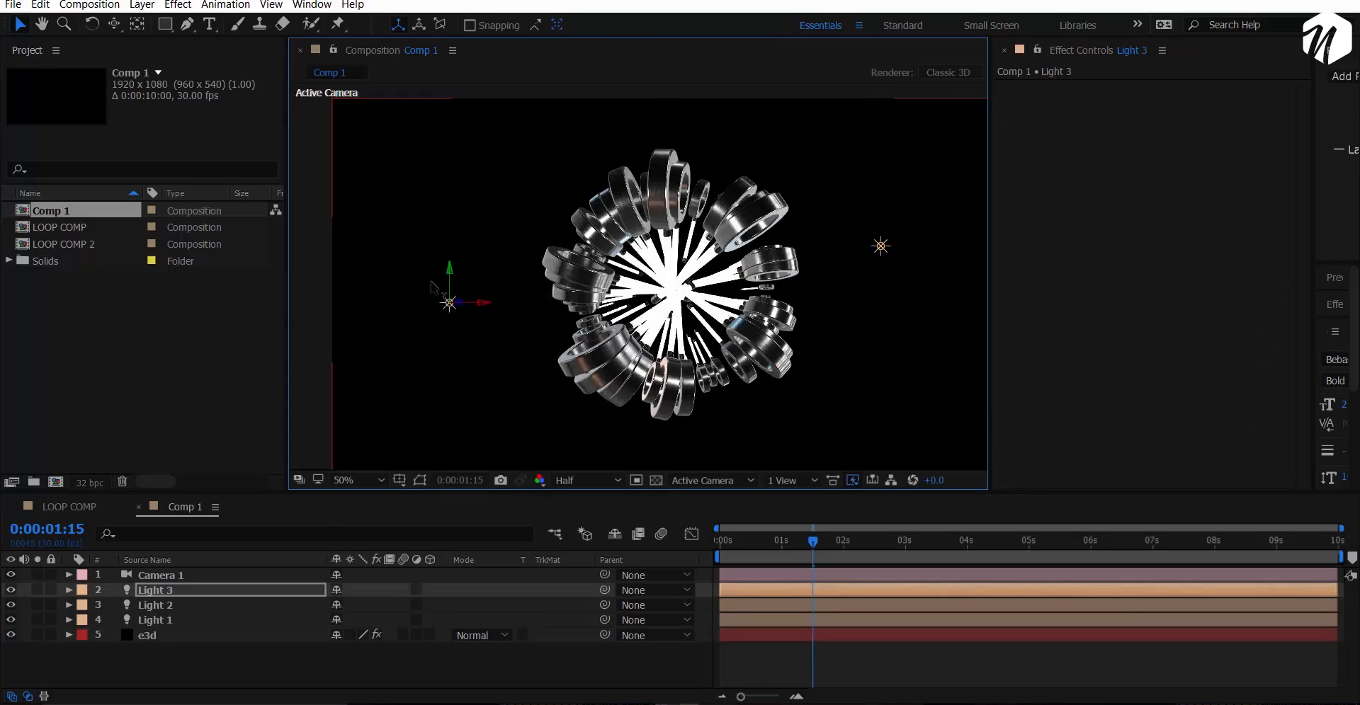
left_click_drag(432, 286, 428, 306)
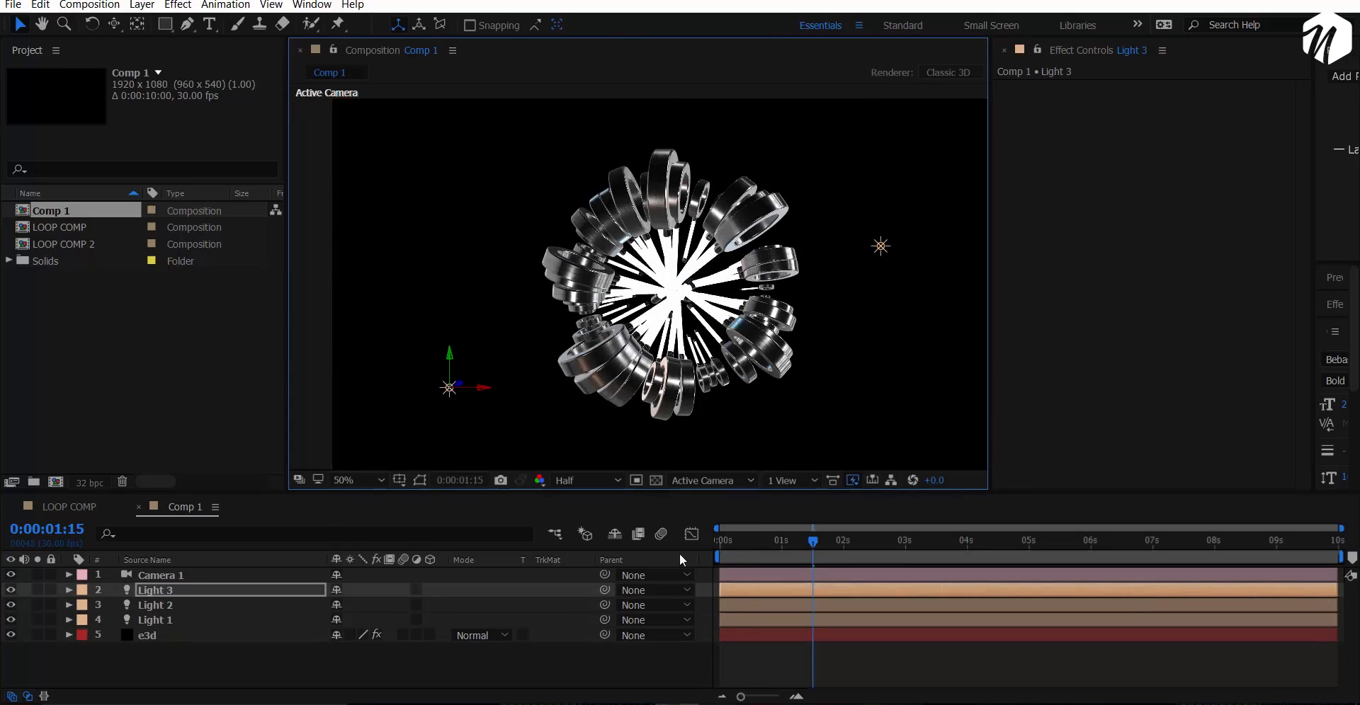
Preview the lit animation and scrub through its first seconds, ending at 0:00:00:02.
key("space")
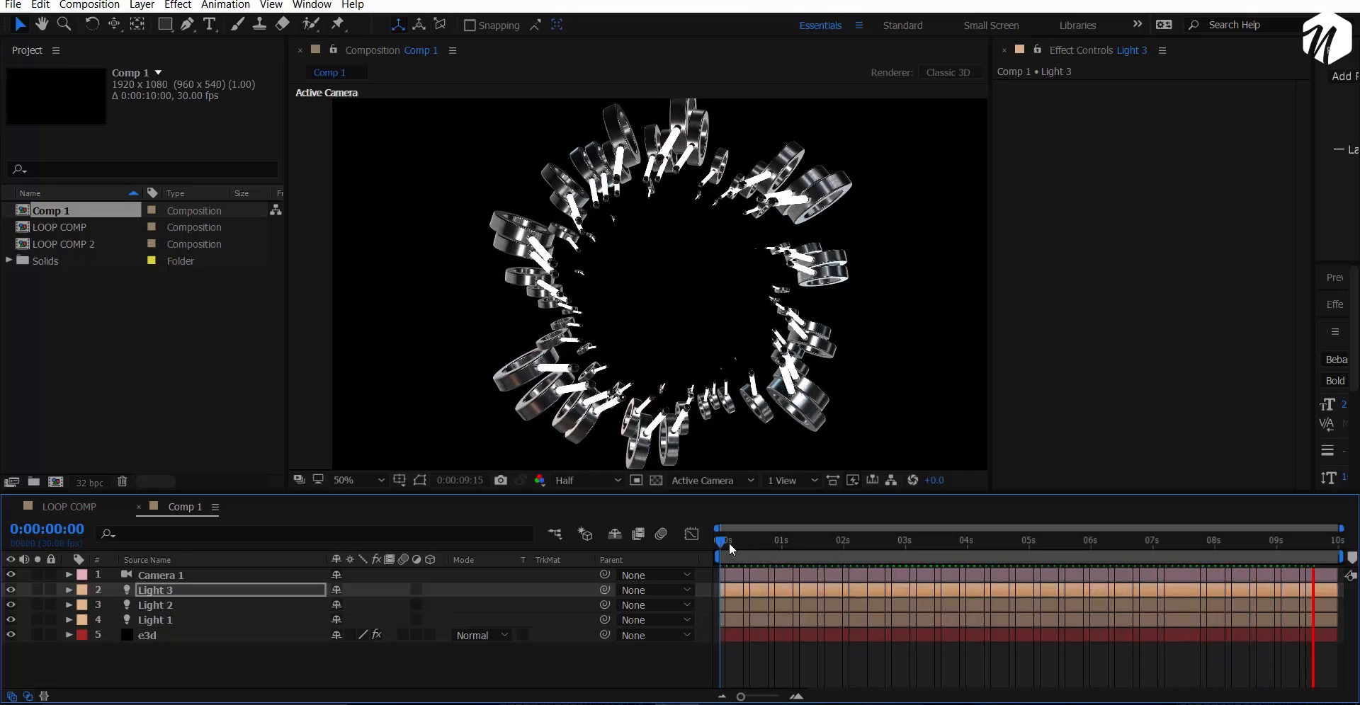
left_click(729, 543)
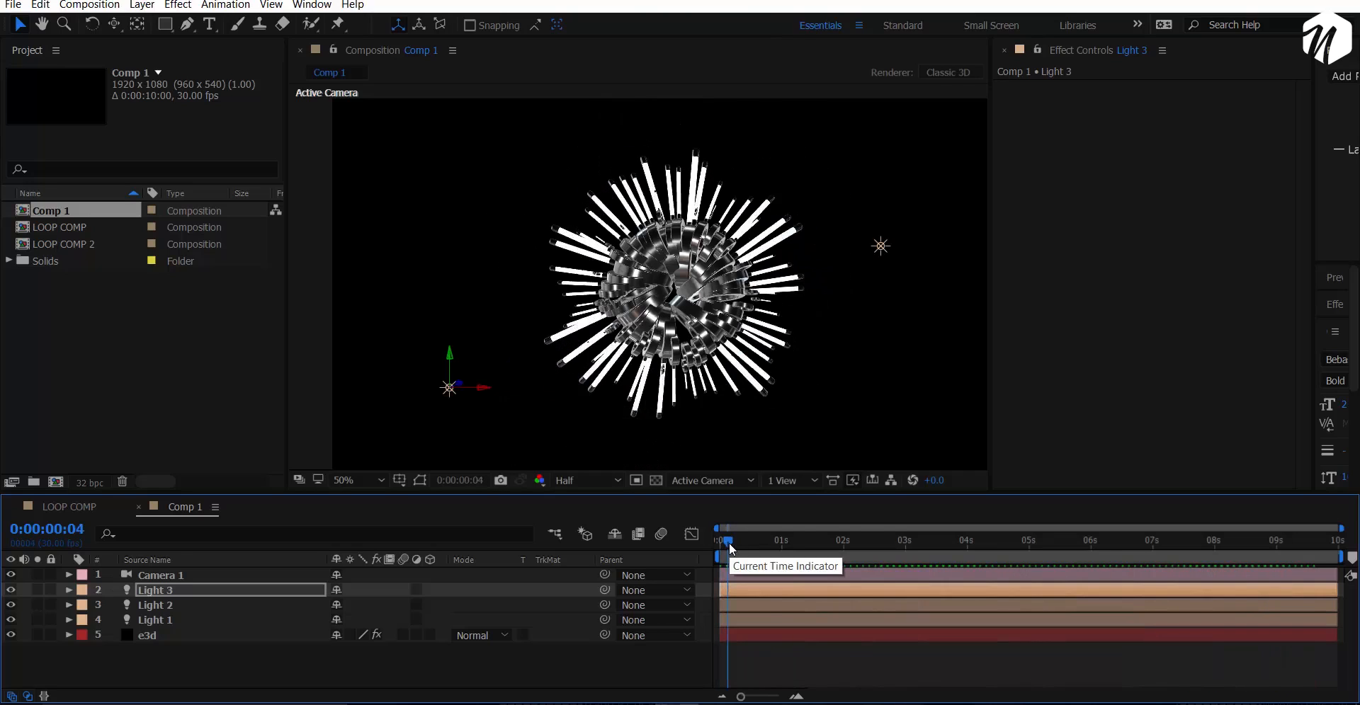
left_click_drag(729, 542, 854, 543)
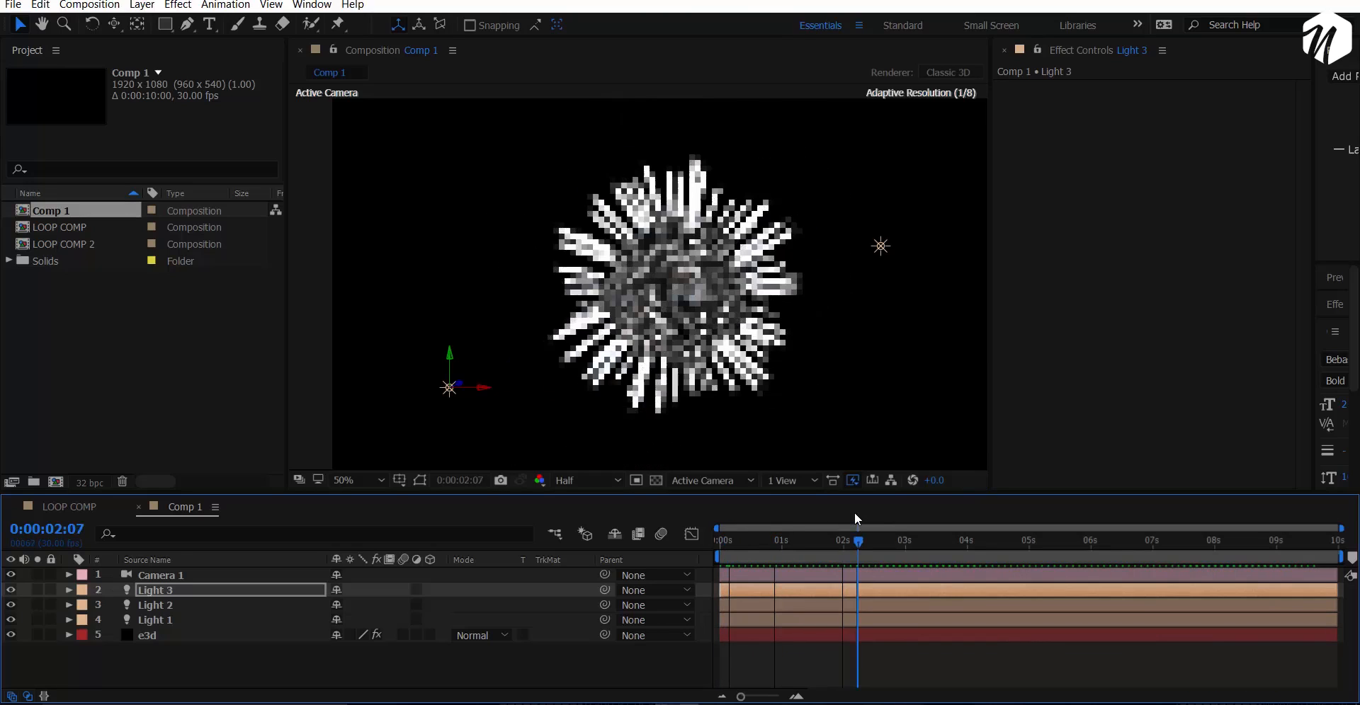
left_click(779, 552)
left_click(750, 551)
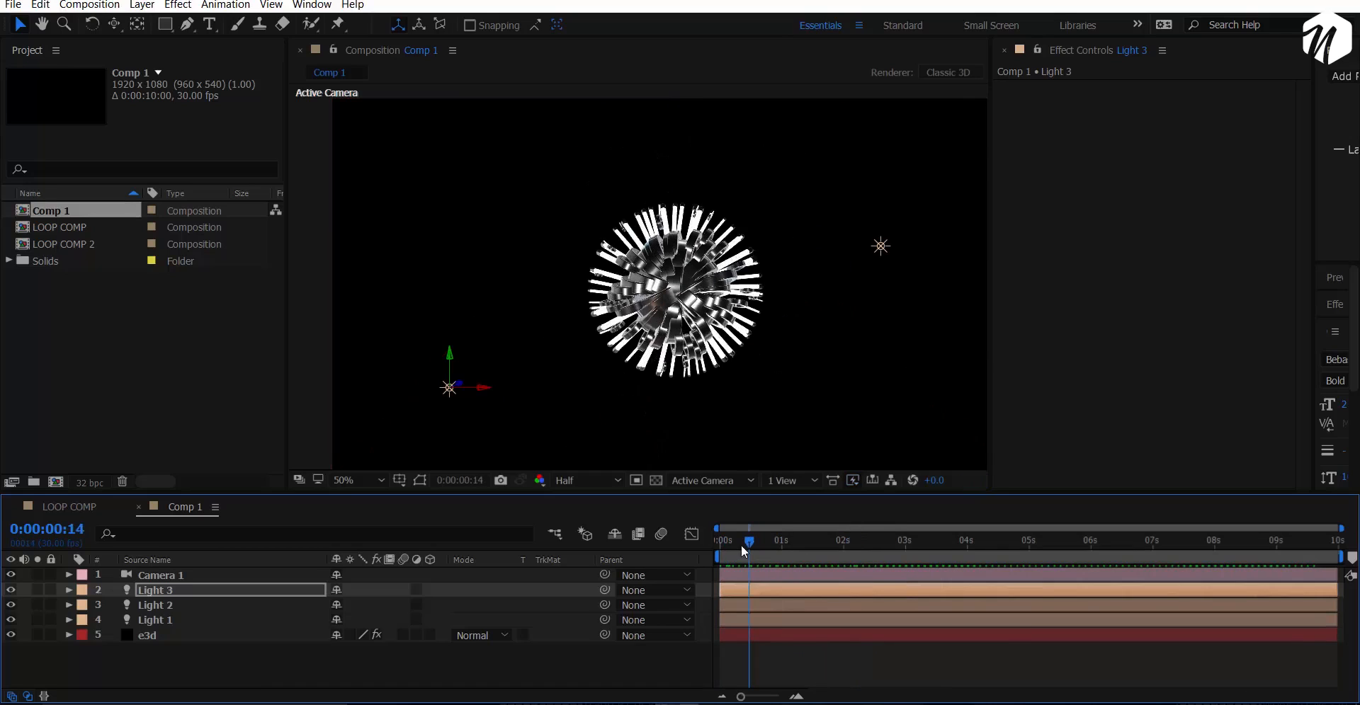
left_click(723, 546)
In the e3d layer's ambient occlusion render settings, raise the SSAO intensity to 22.3.
scroll(691, 379, "up", 2)
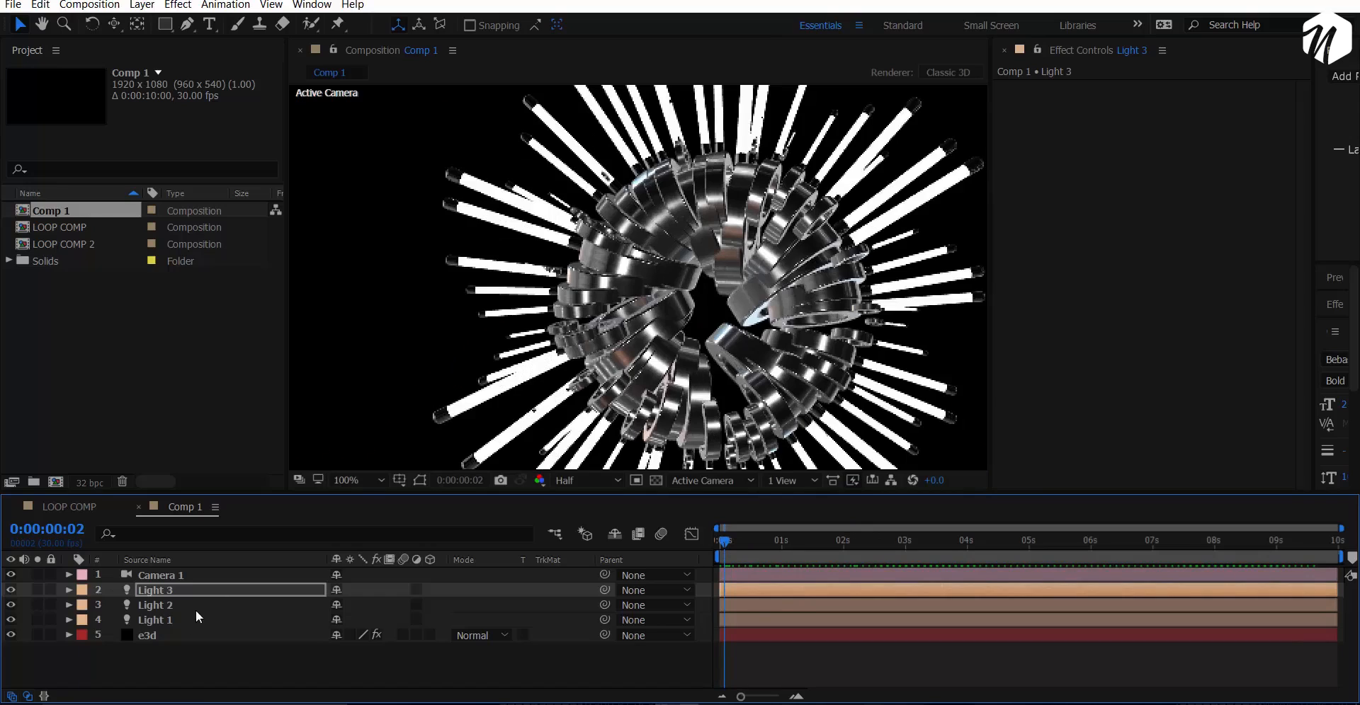
left_click(178, 634)
left_click(1029, 312)
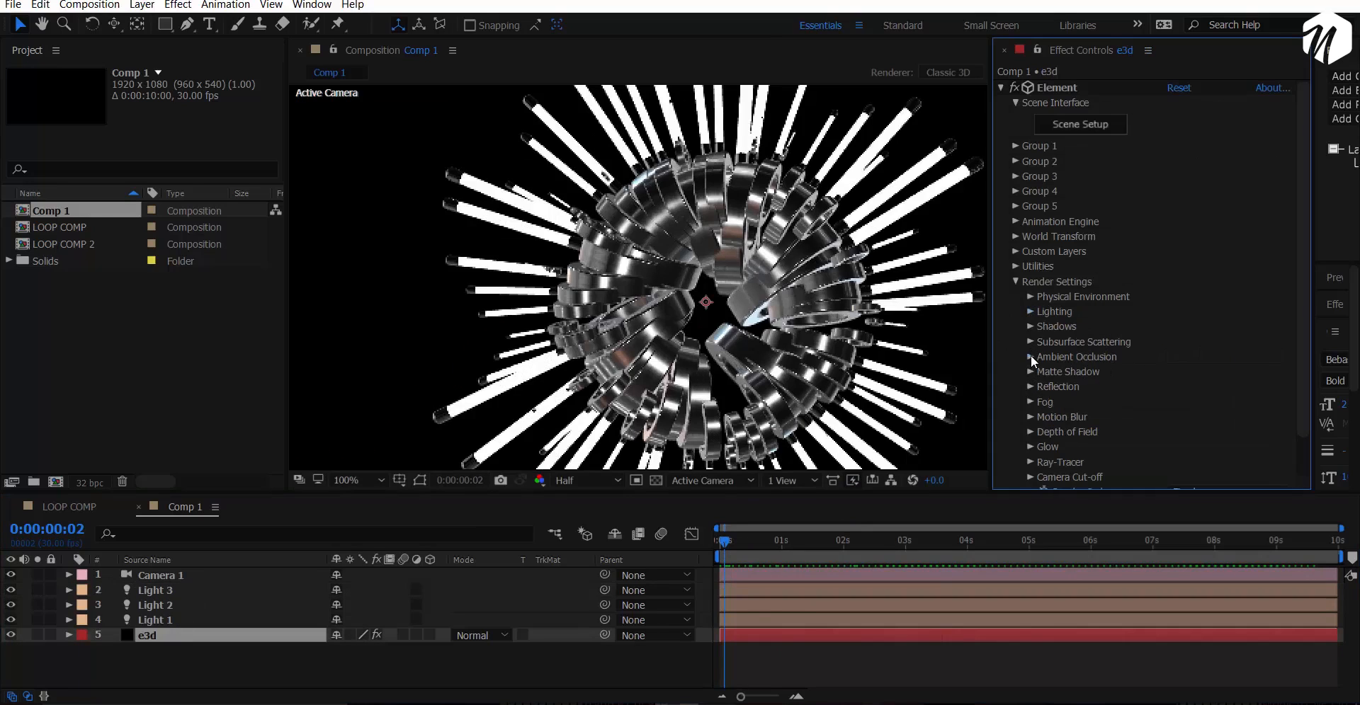
left_click(1030, 357)
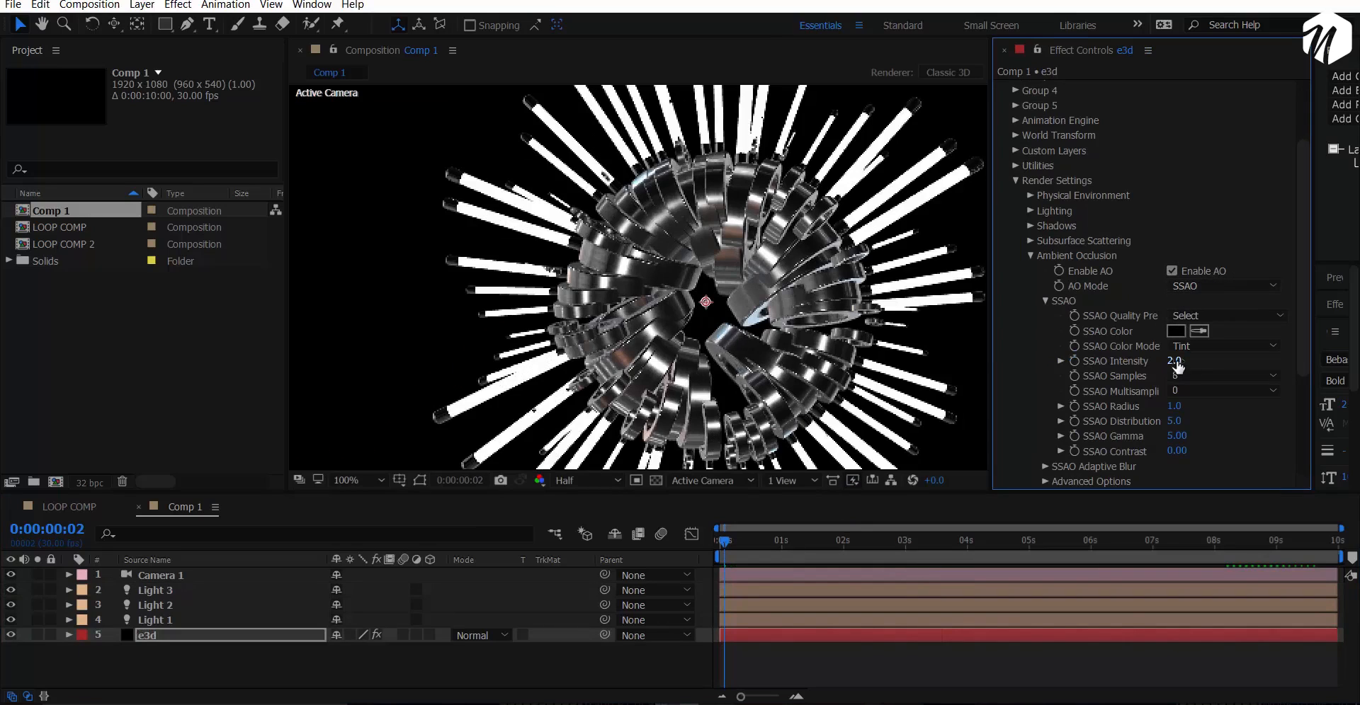
left_click_drag(1240, 358, 1272, 364)
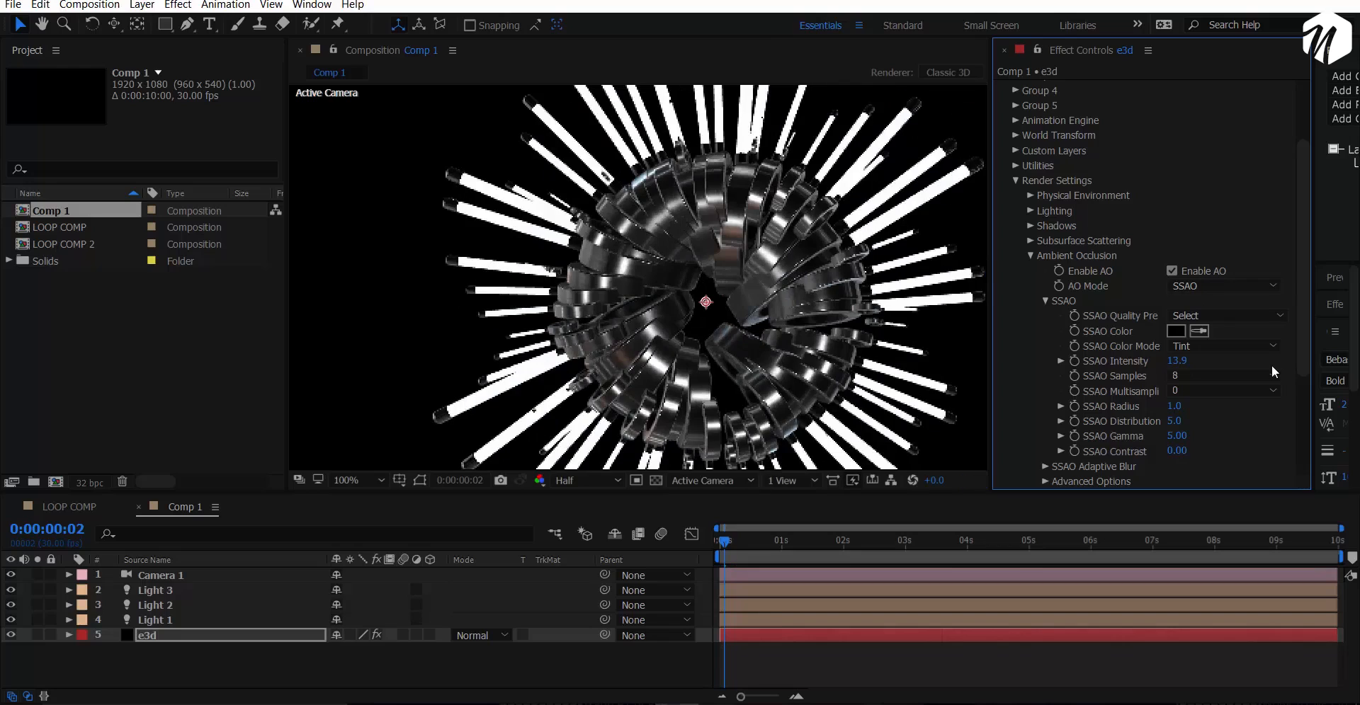
left_click(1200, 314)
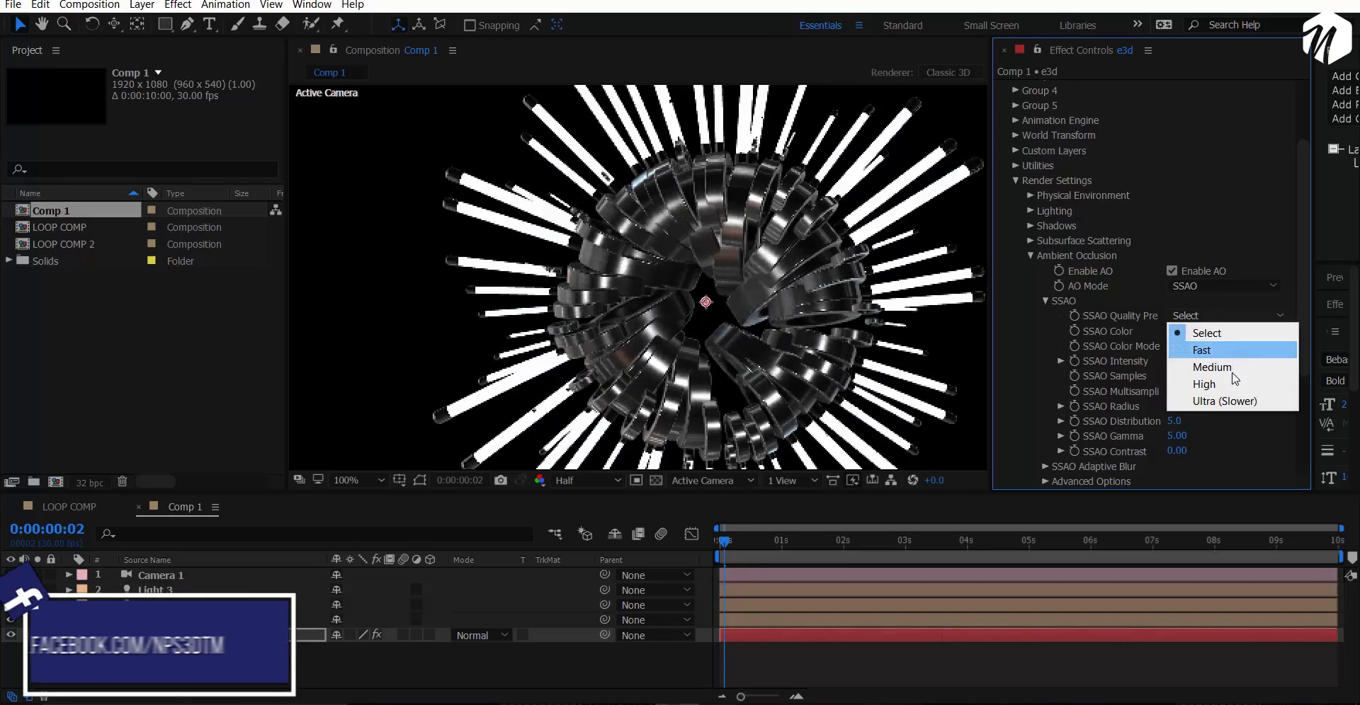
left_click(1162, 302)
left_click(1129, 283)
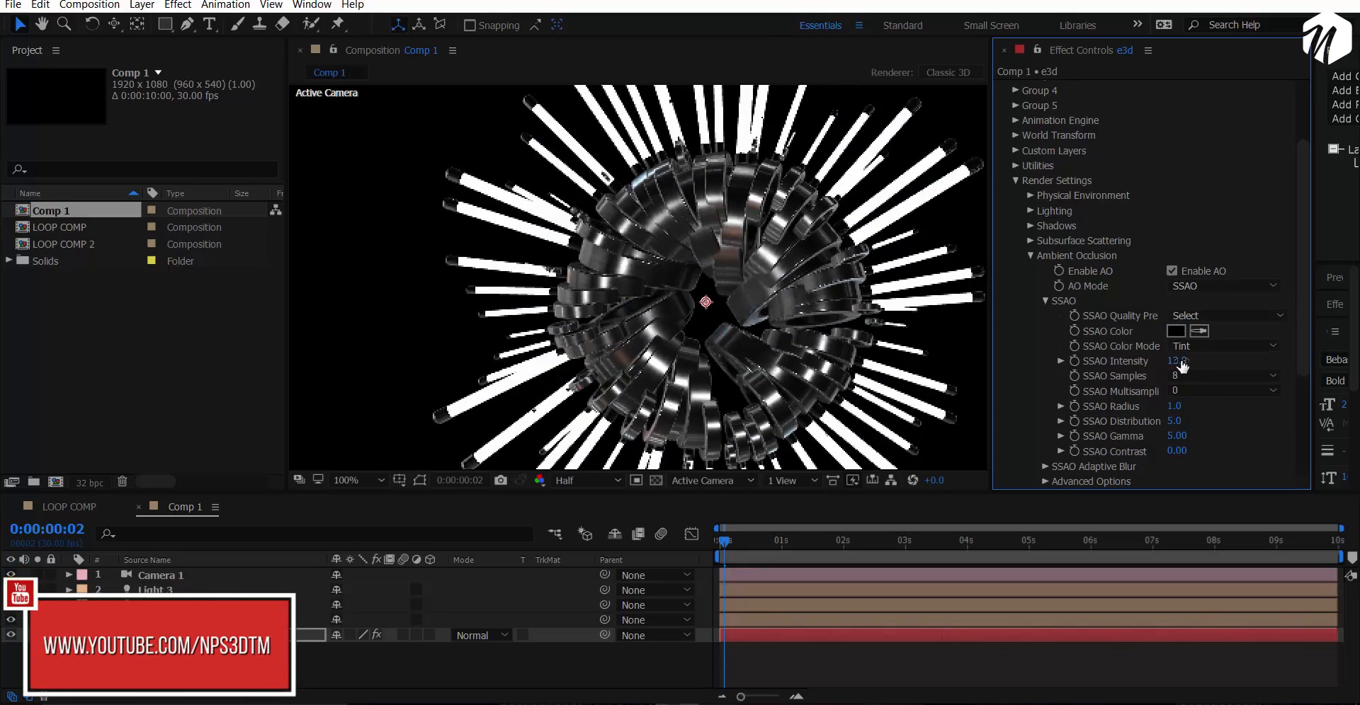
left_click_drag(1175, 361, 1180, 354)
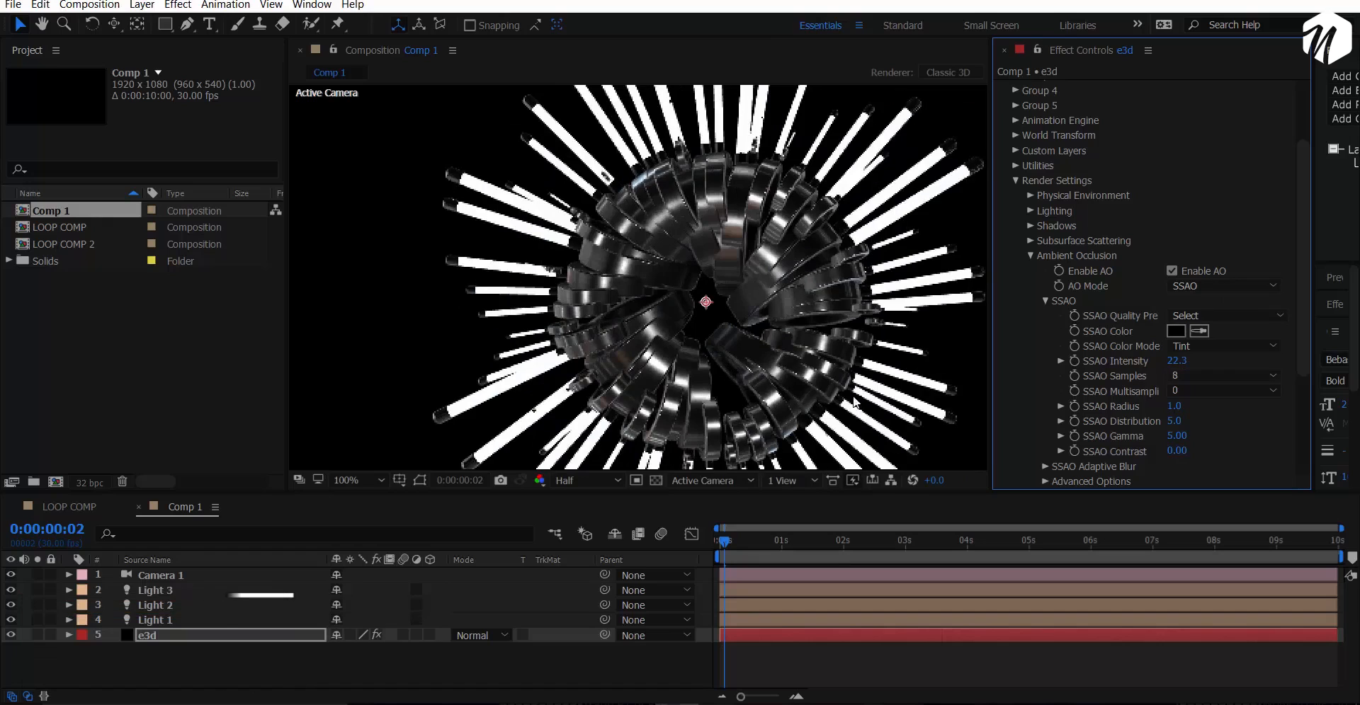
Switch ambient occlusion off and back on to compare the shading on the rings, keeping the SSAO mode.
left_click(1168, 272)
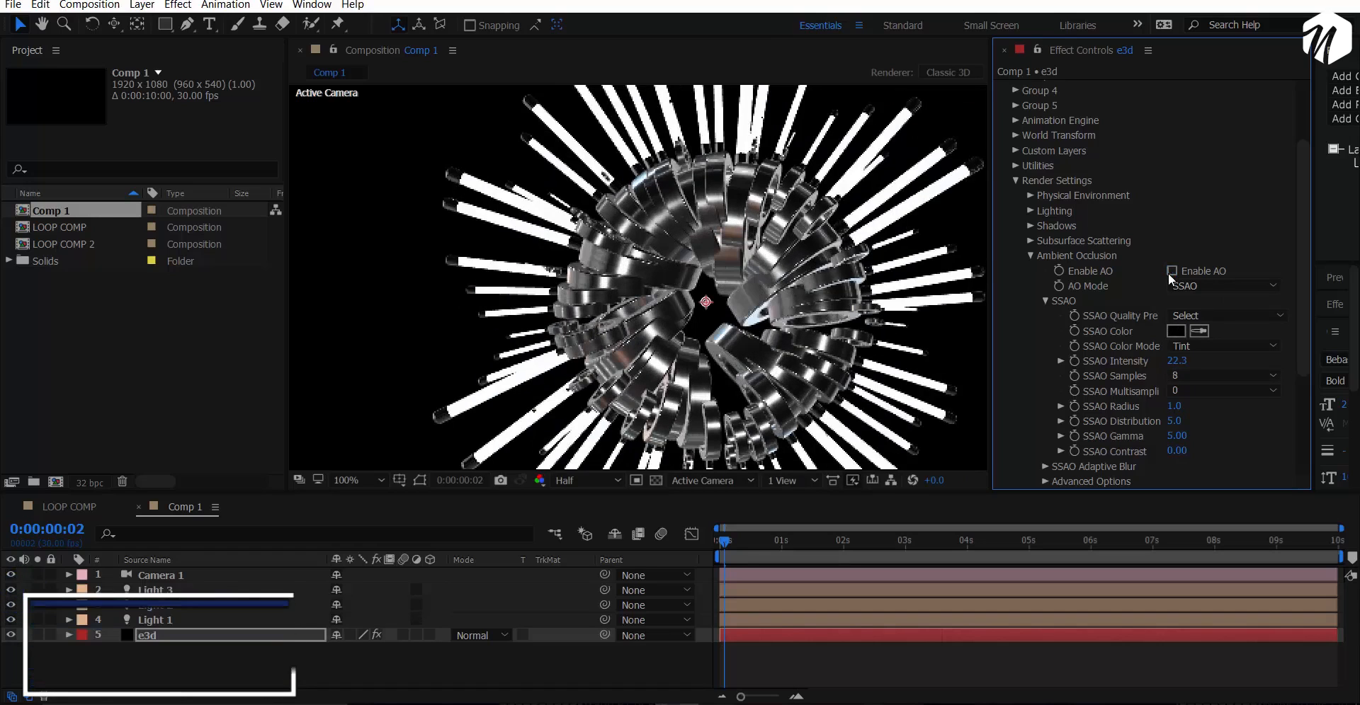
left_click(1168, 271)
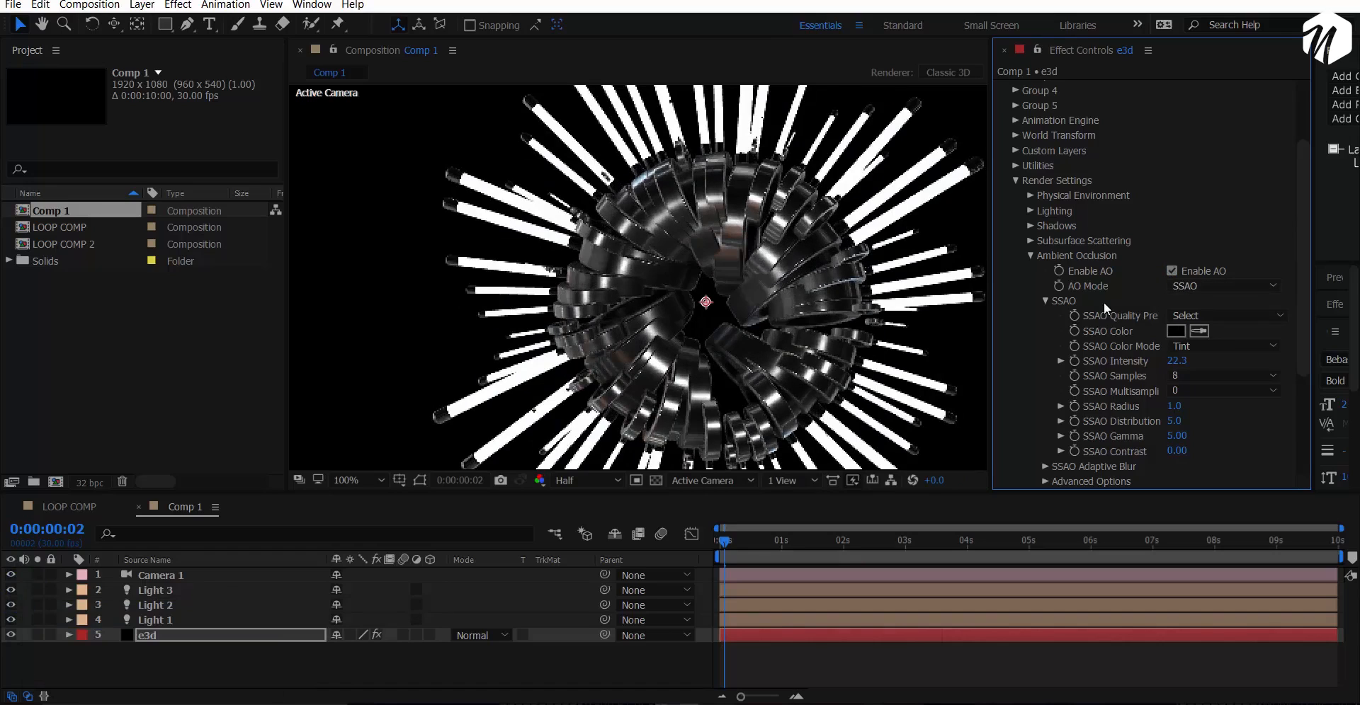
left_click(1214, 288)
left_click(1137, 282)
Preview the animation and inspect the frames at 0:00:01:25 and 0:00:03:08 with the whole frame in view.
key("space")
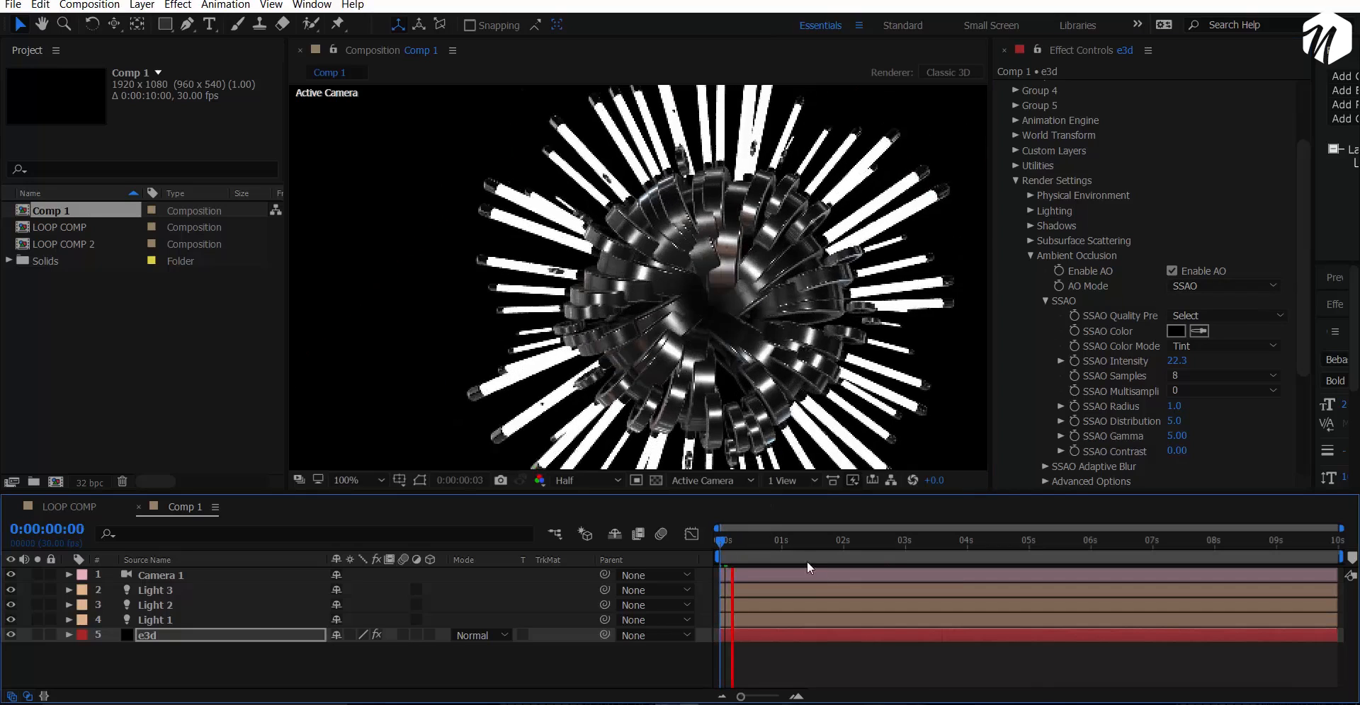
left_click(834, 542)
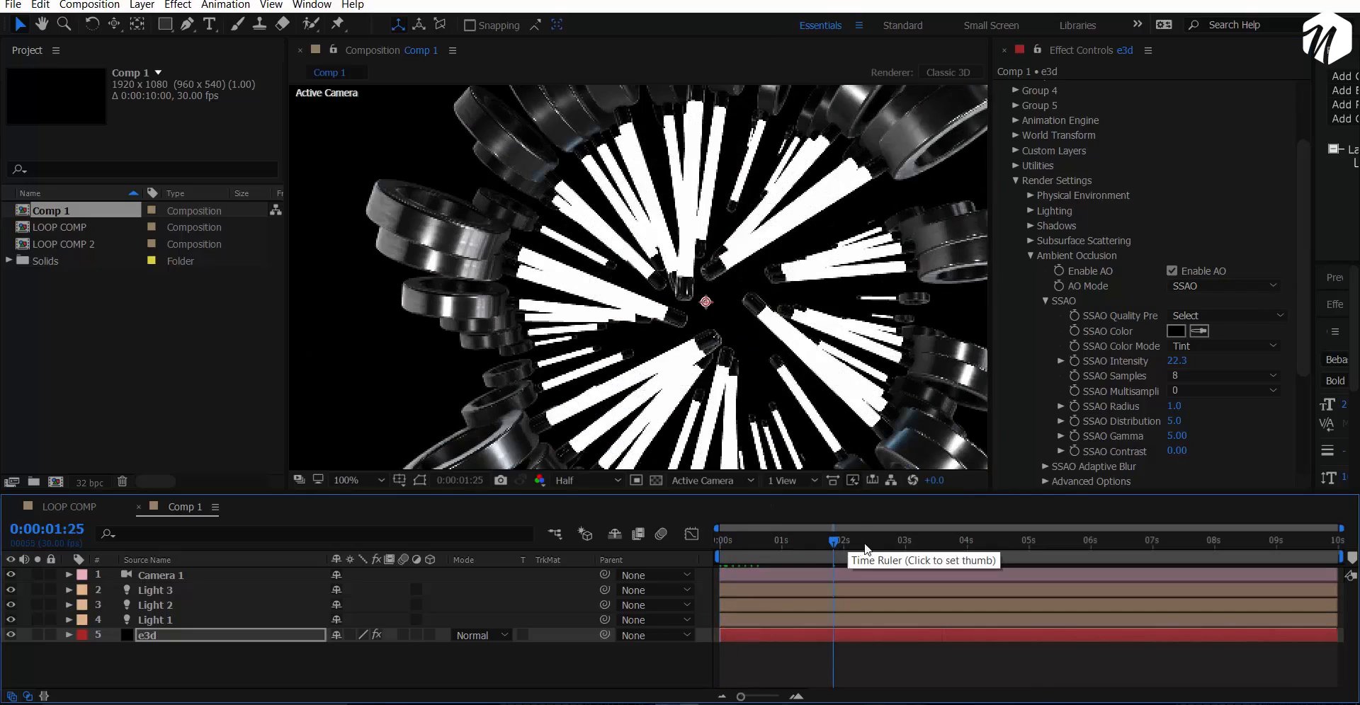
left_click(922, 546)
key("comma")
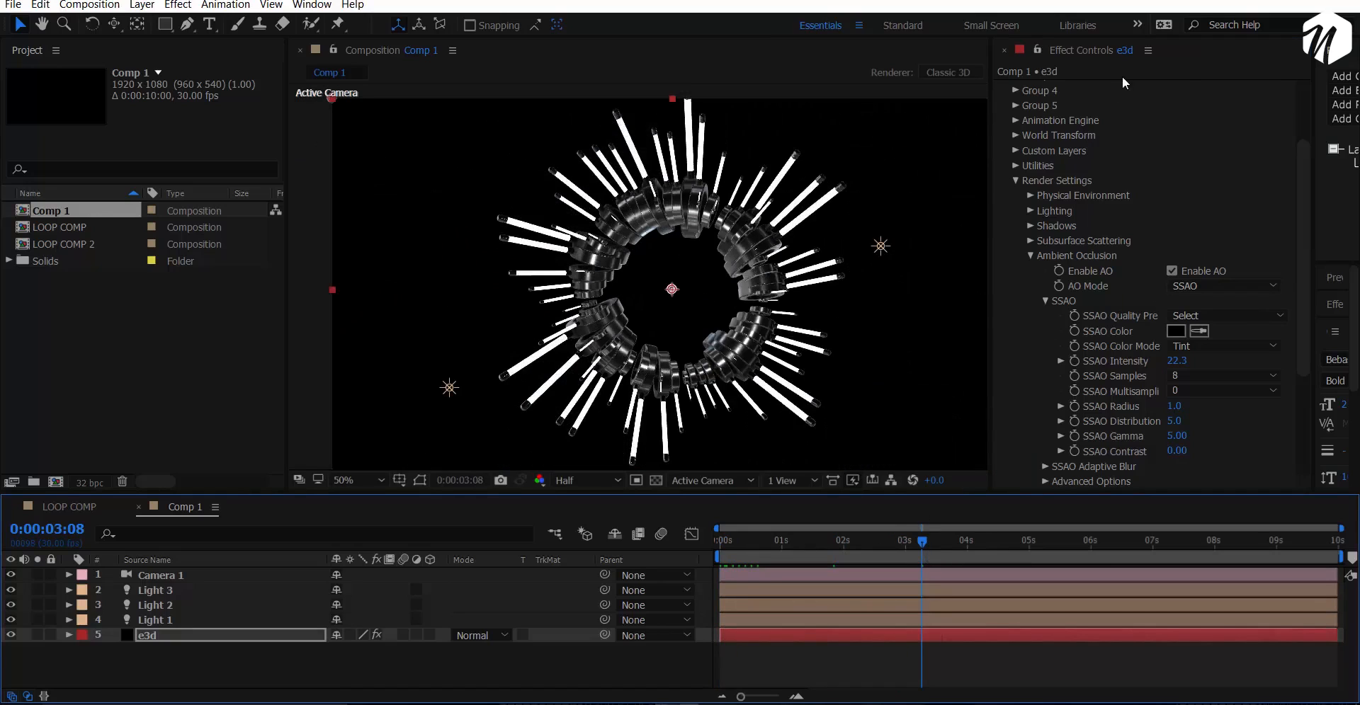
Open the Element scene setup and hide the environment in the model preview.
scroll(1115, 113, "up", 5)
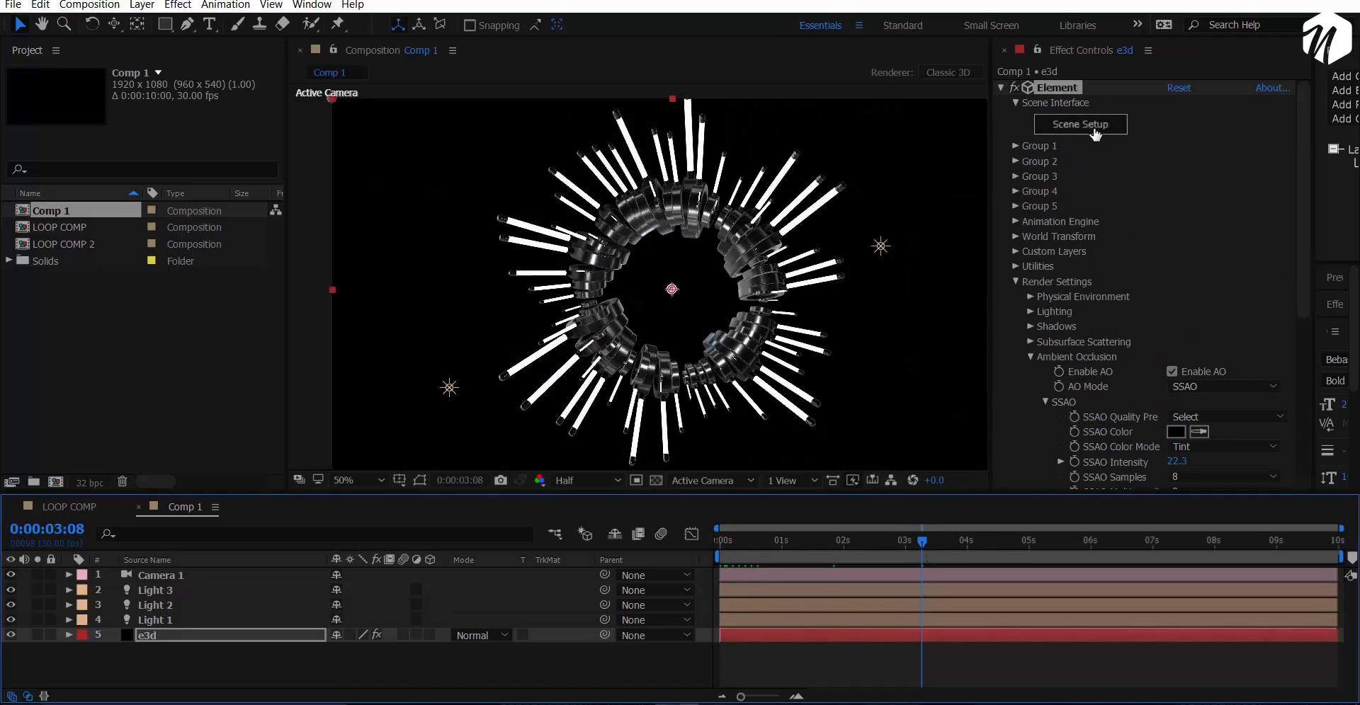
left_click(1095, 131)
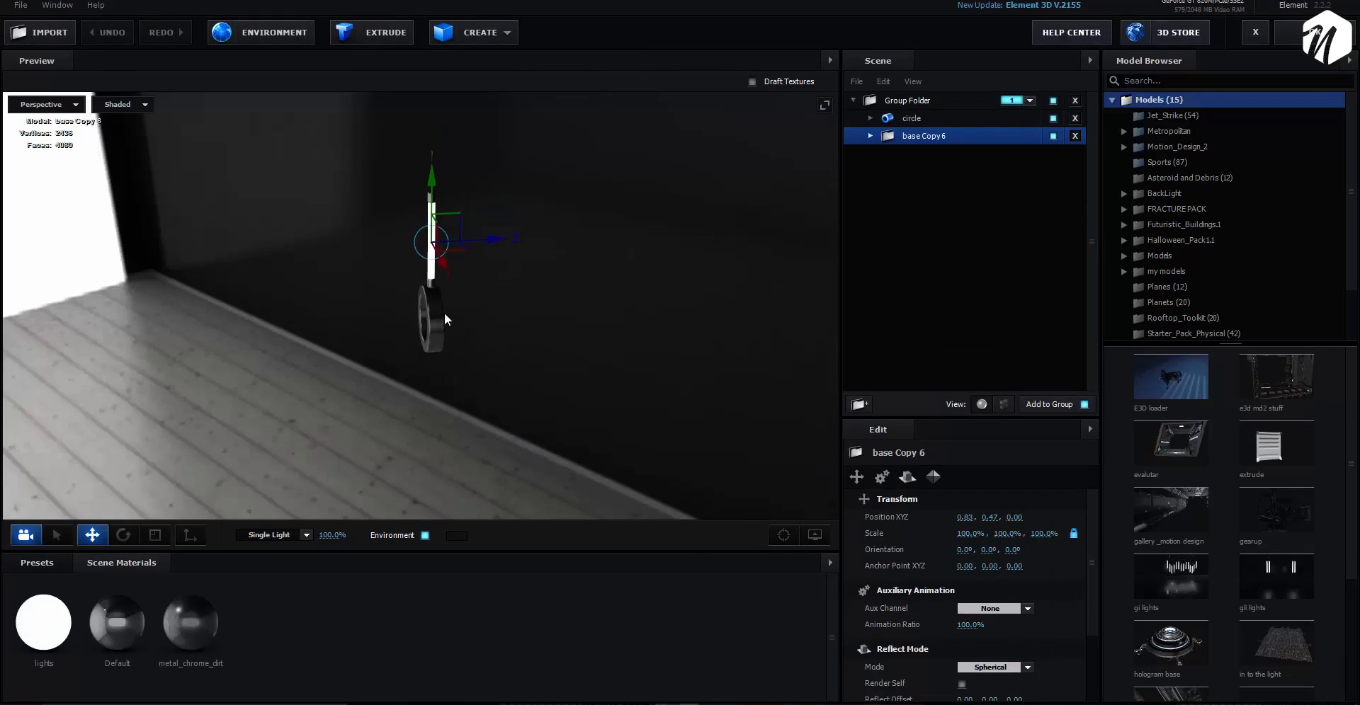
left_click_drag(444, 320, 561, 312)
left_click(426, 536)
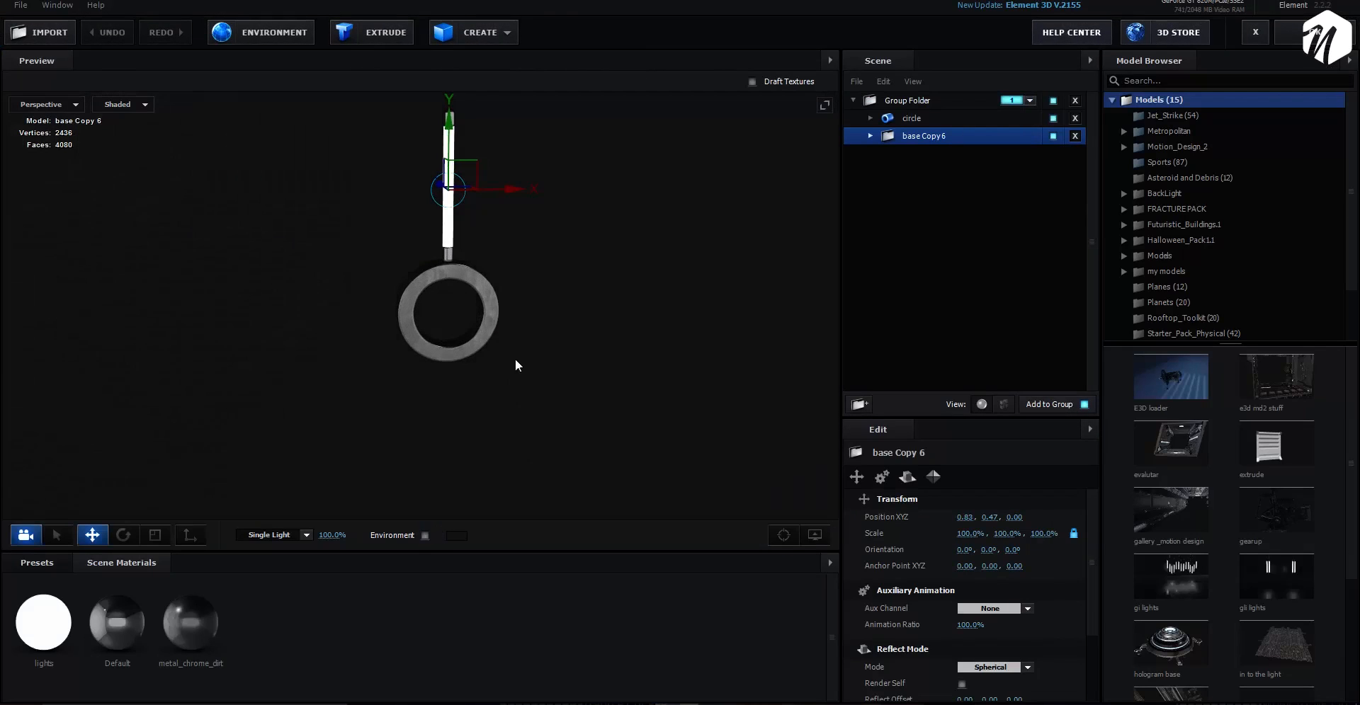
Move the base Copy 6 group down along Y to about -1.46, below the ring, and apply the scene.
scroll(510, 283, "up", 3)
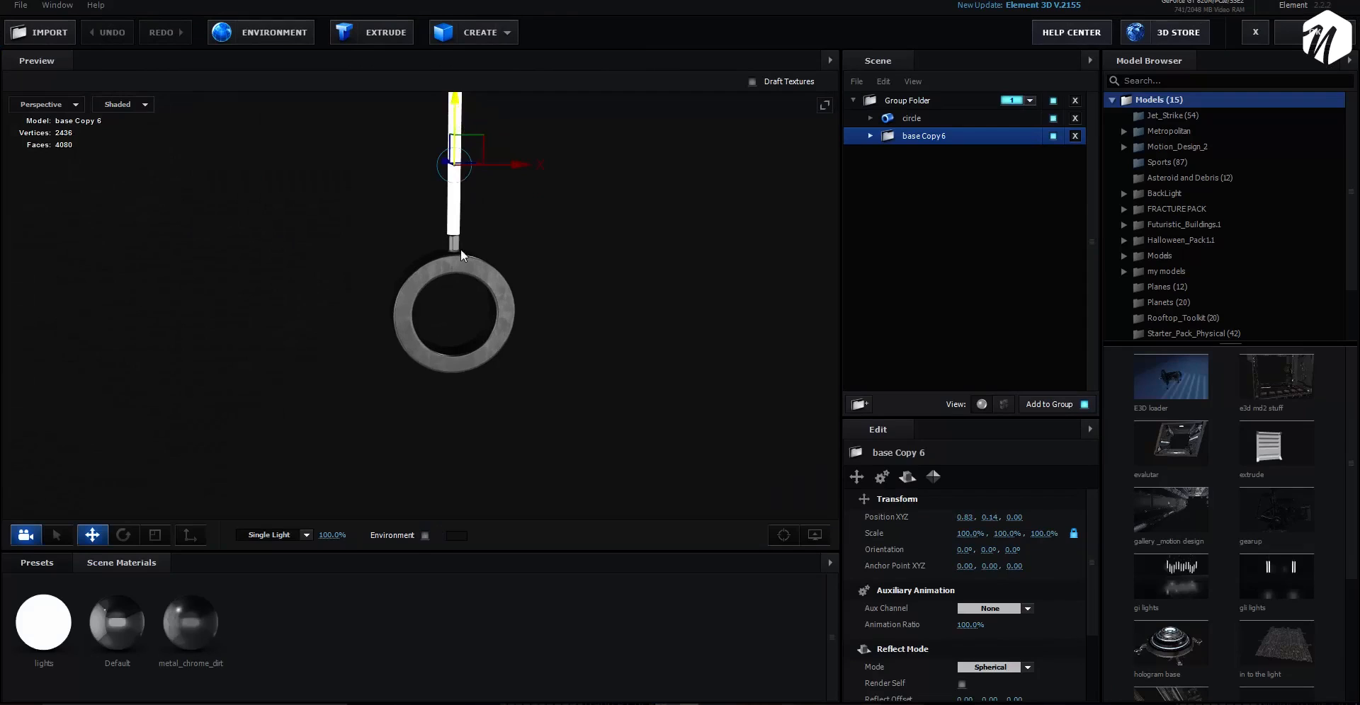
left_click_drag(461, 255, 465, 410)
left_click_drag(589, 373, 562, 355)
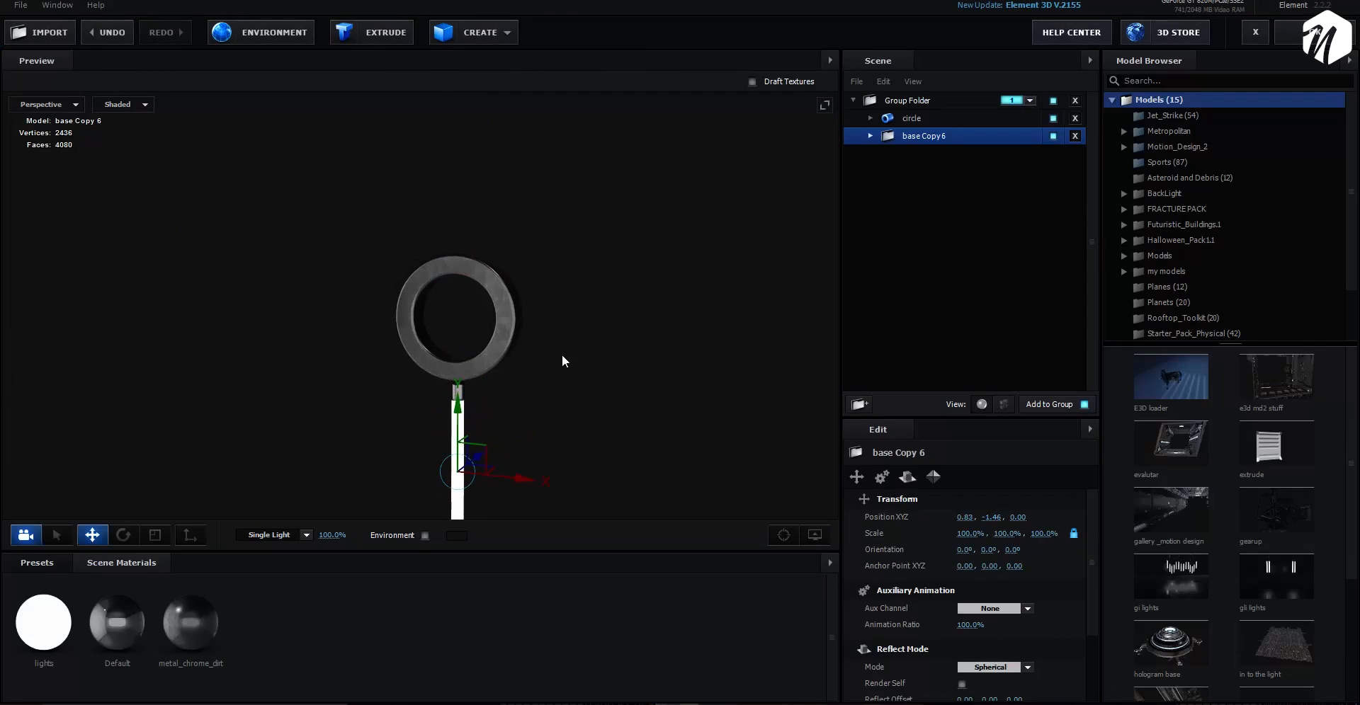
left_click(1292, 33)
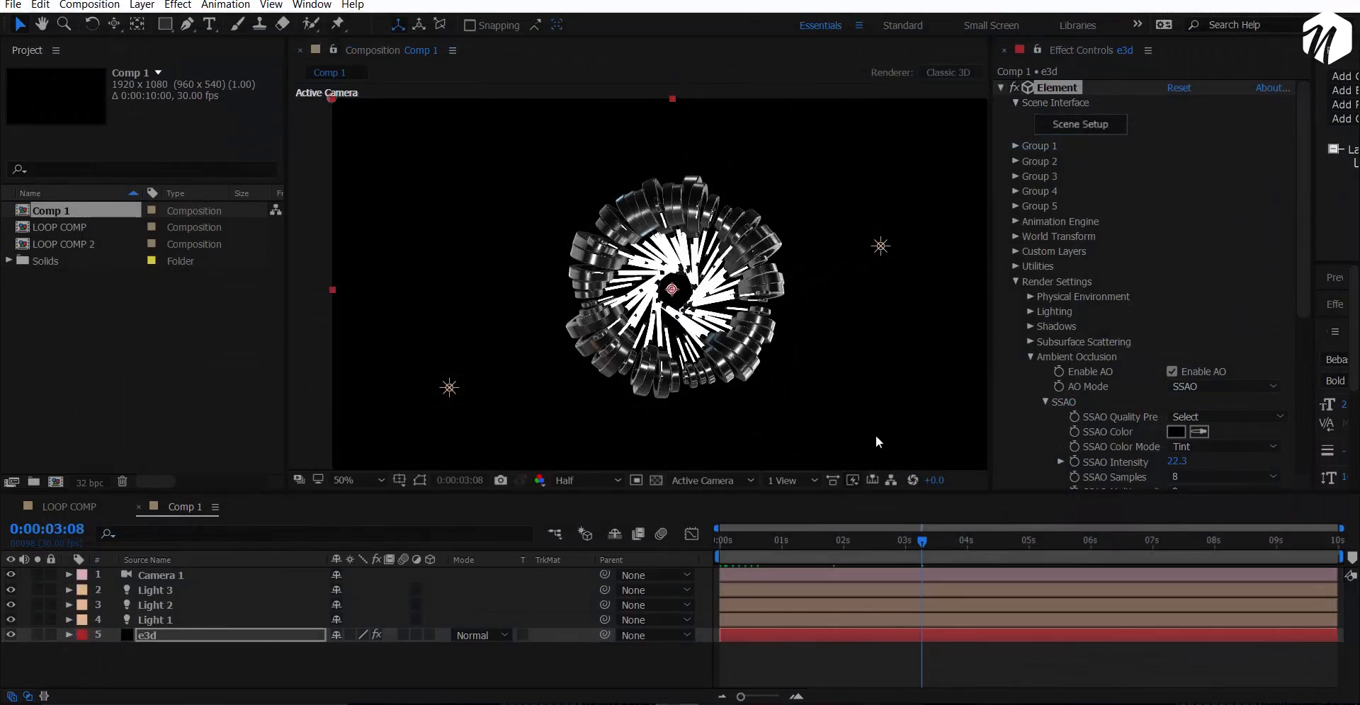
Preview the revised animation from the start and scrub to 0:00:01:09.
left_click_drag(762, 543, 594, 576)
key("space")
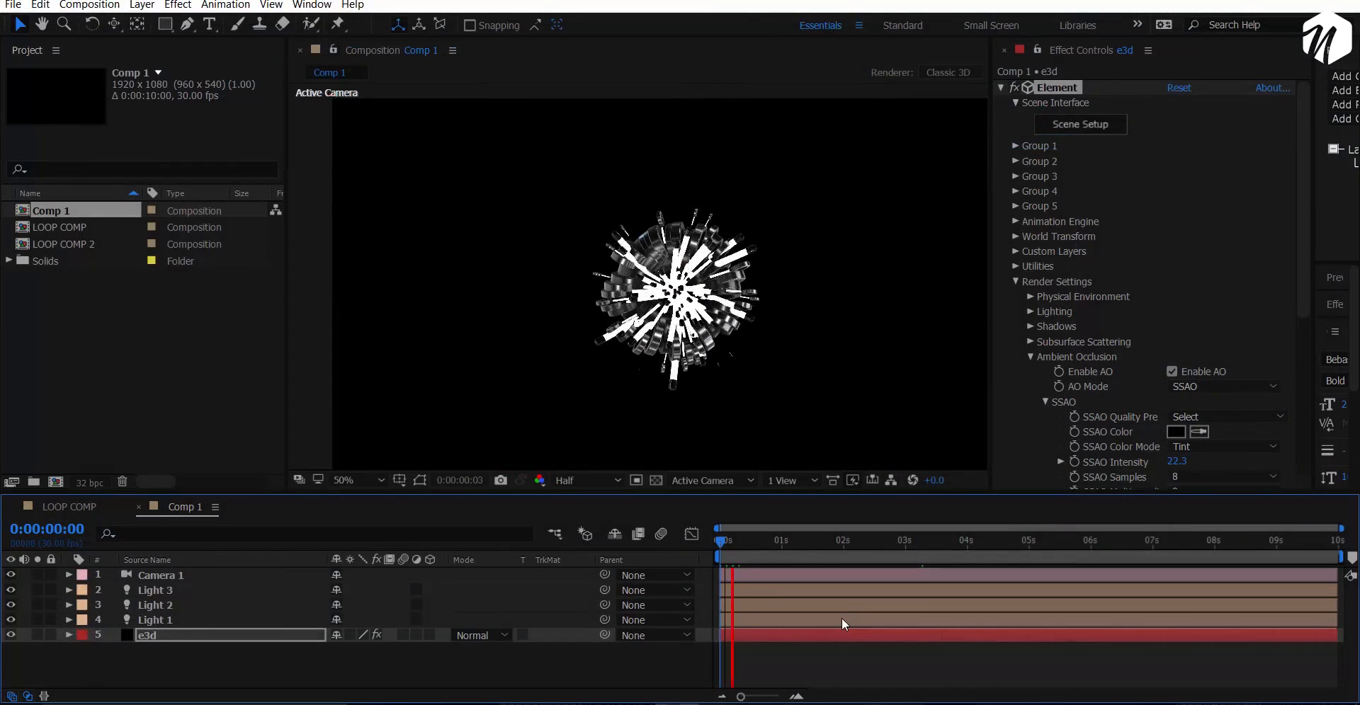
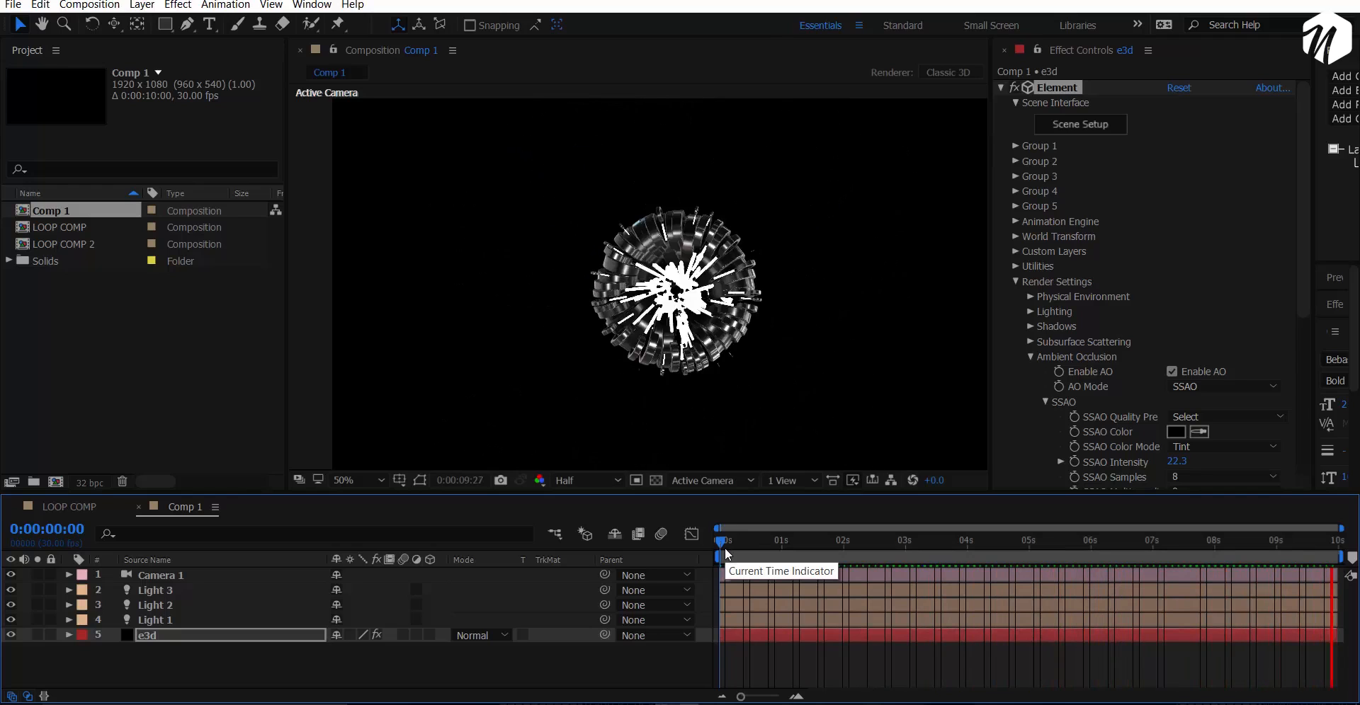
left_click_drag(726, 555, 805, 558)
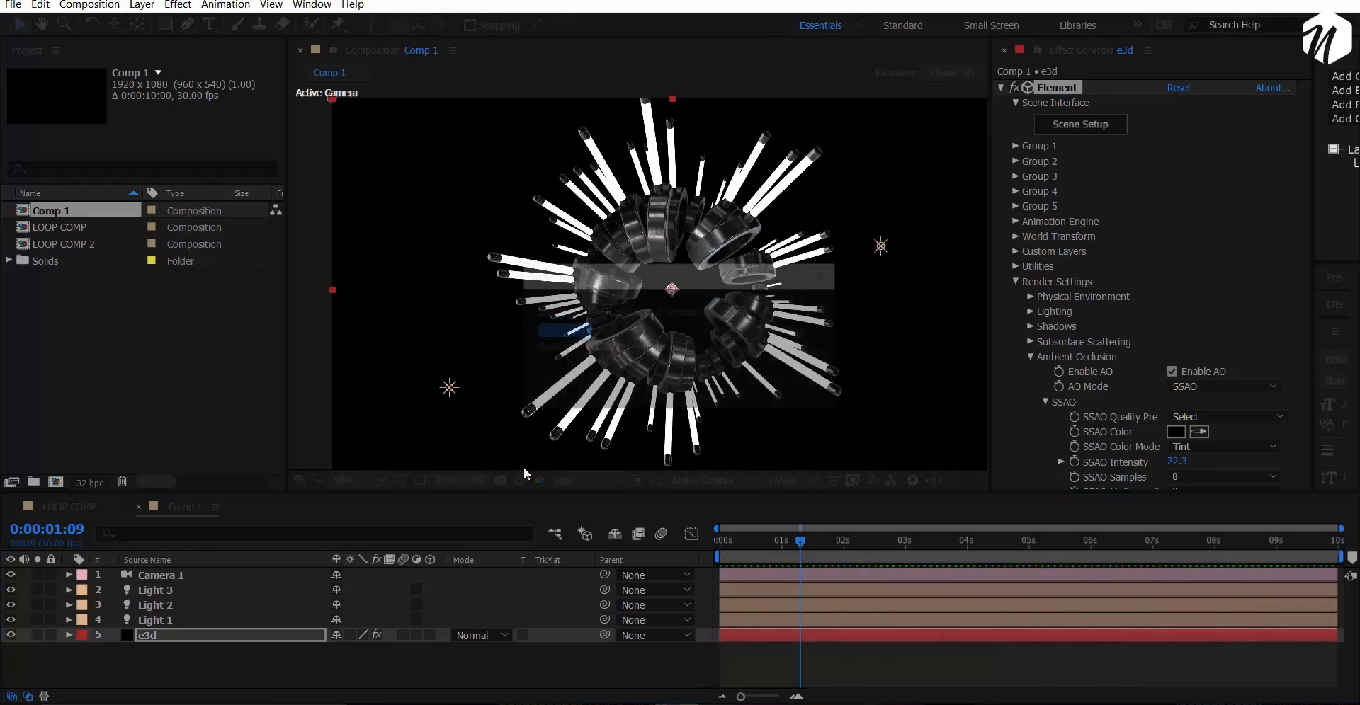
Collapse the render settings, duplicate the e3d layer, and solo the copy under the name illumination.
left_click(1031, 357)
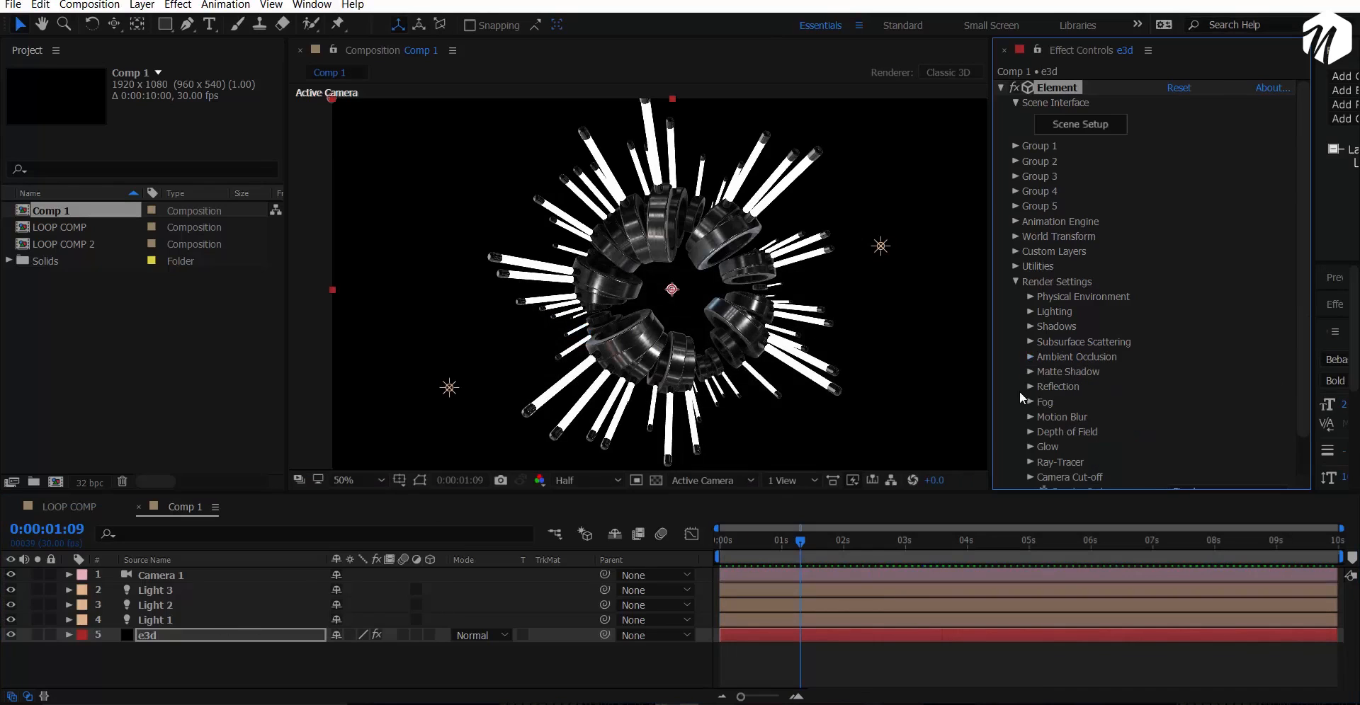
left_click(1021, 285)
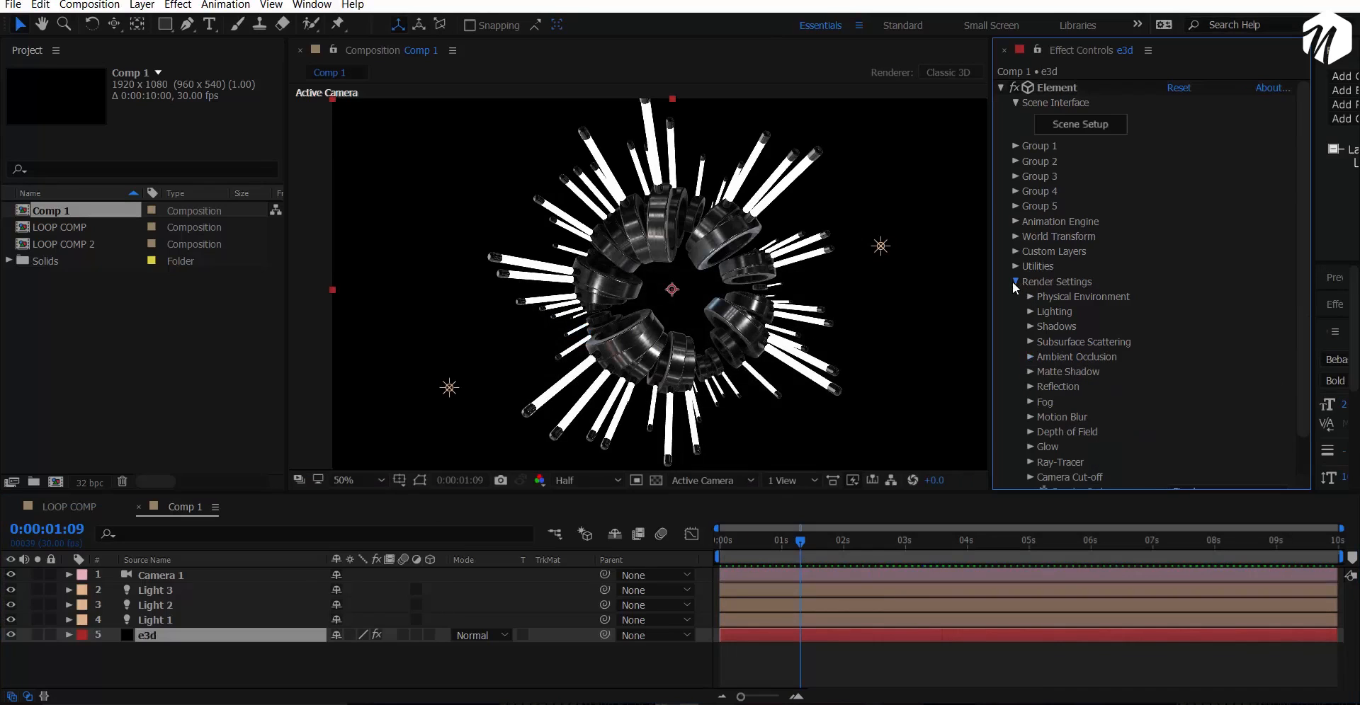
left_click(1015, 281)
left_click(181, 637)
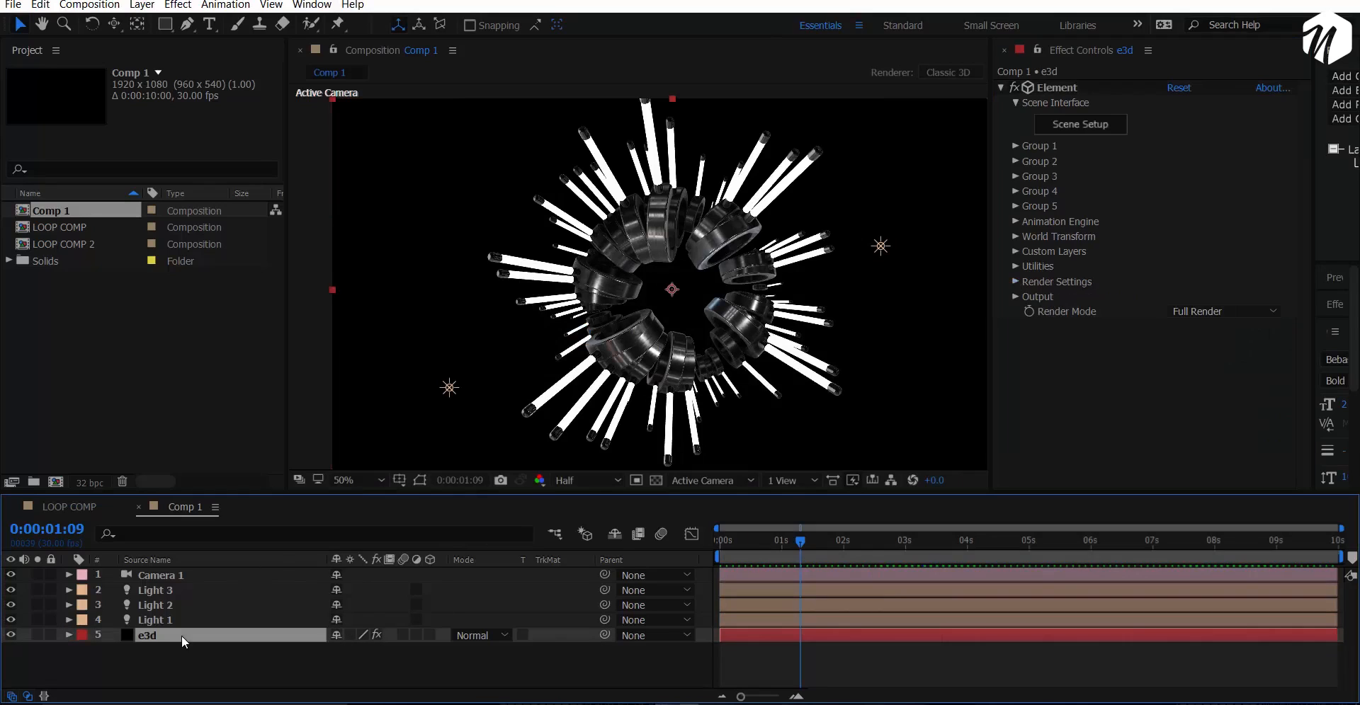
key("ctrl+d")
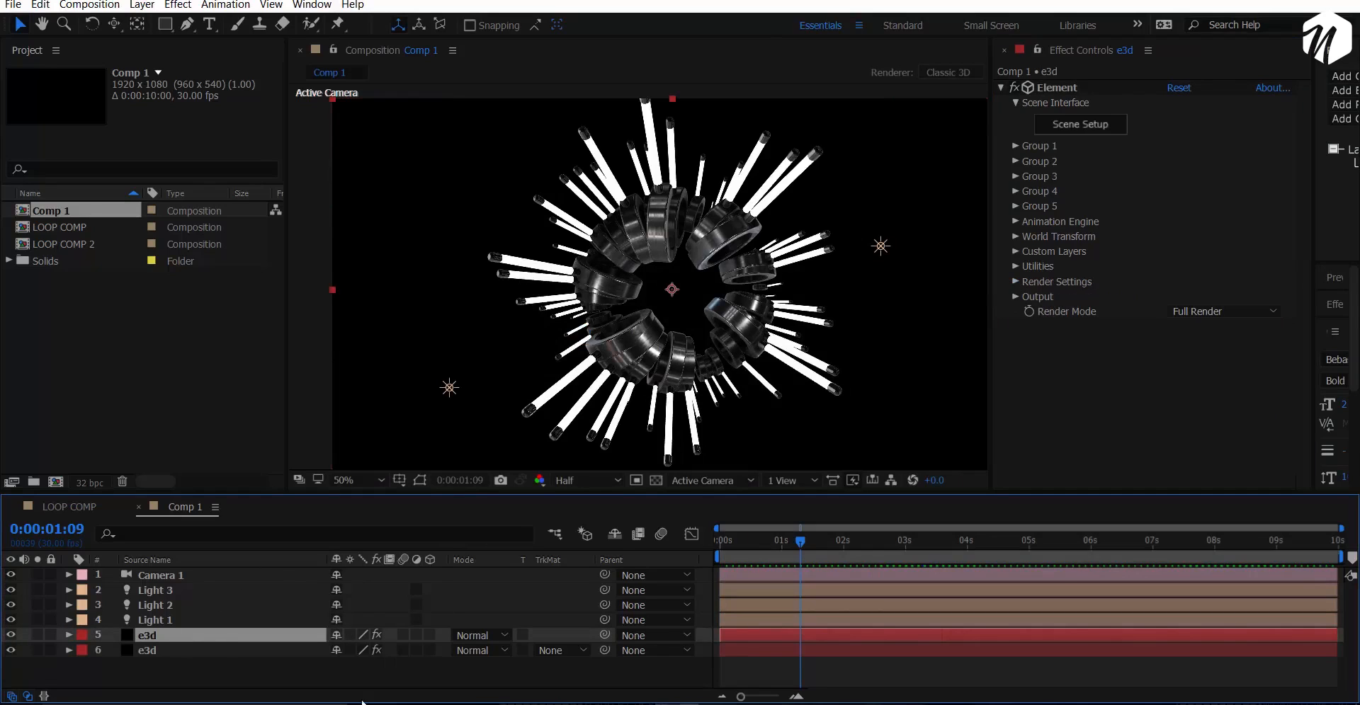
left_click(37, 635)
key("Return")
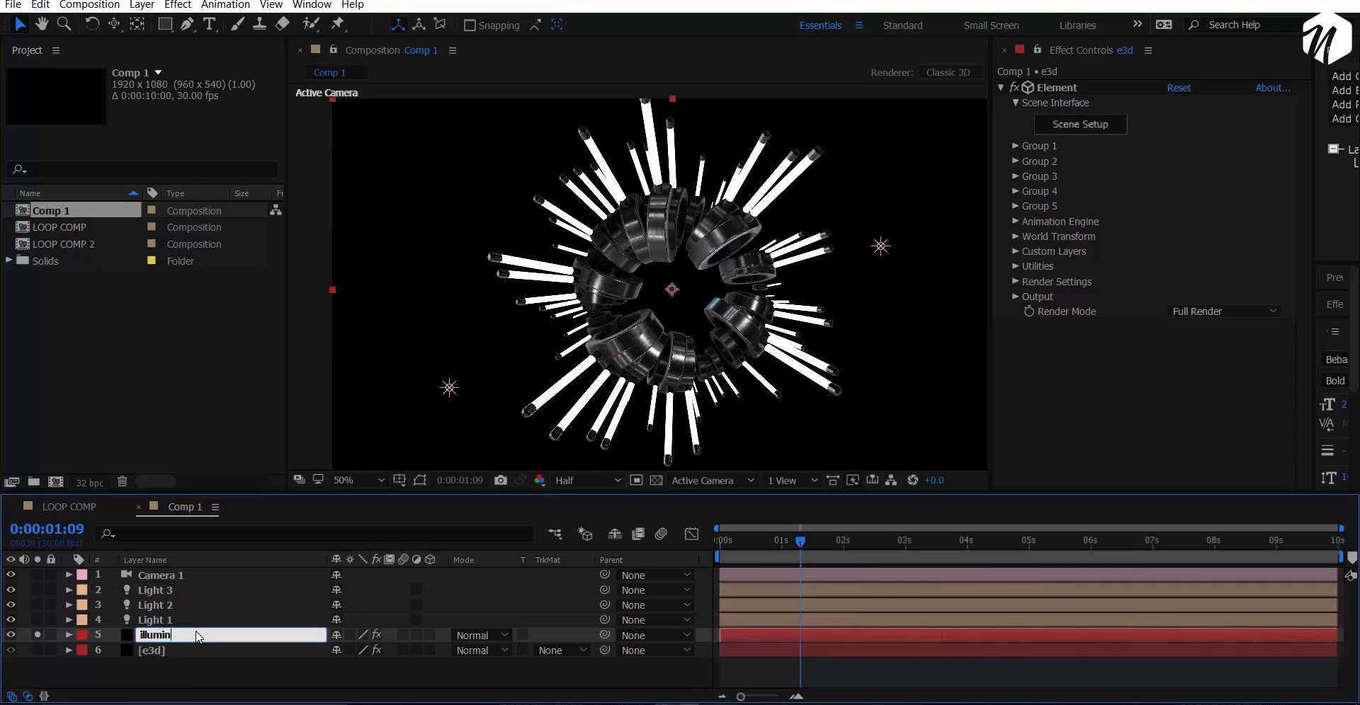
key("Return")
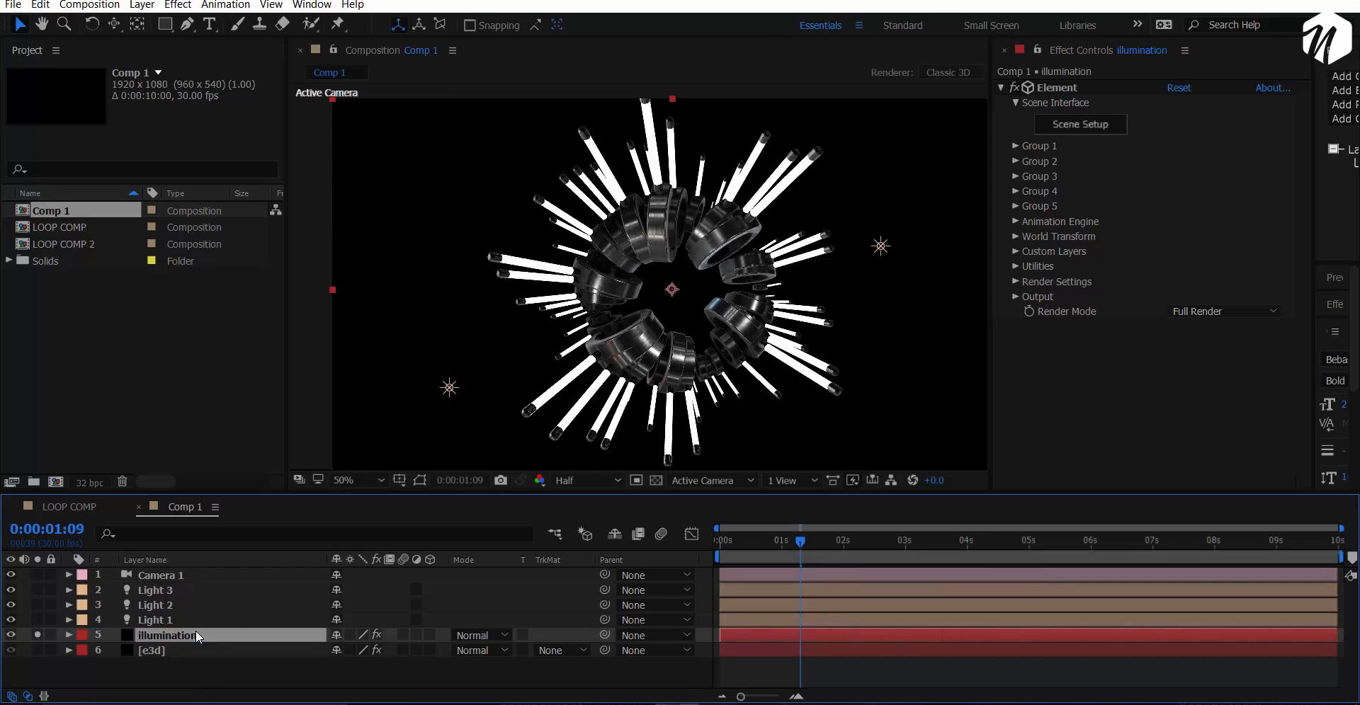
Set the illumination layer's Element output to show the Illumination pass.
left_click(1039, 383)
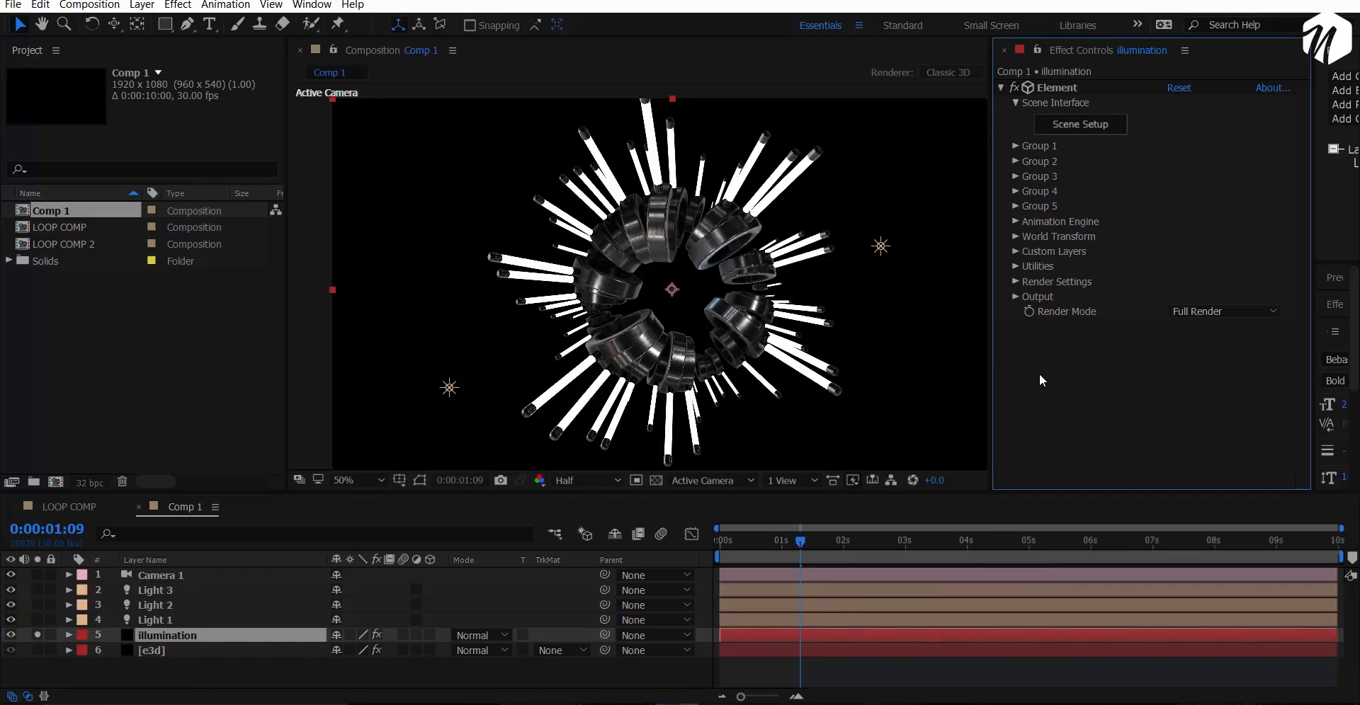
key("ctrl+space")
key("Escape")
left_click(1015, 297)
scroll(1002, 291, "down", 3)
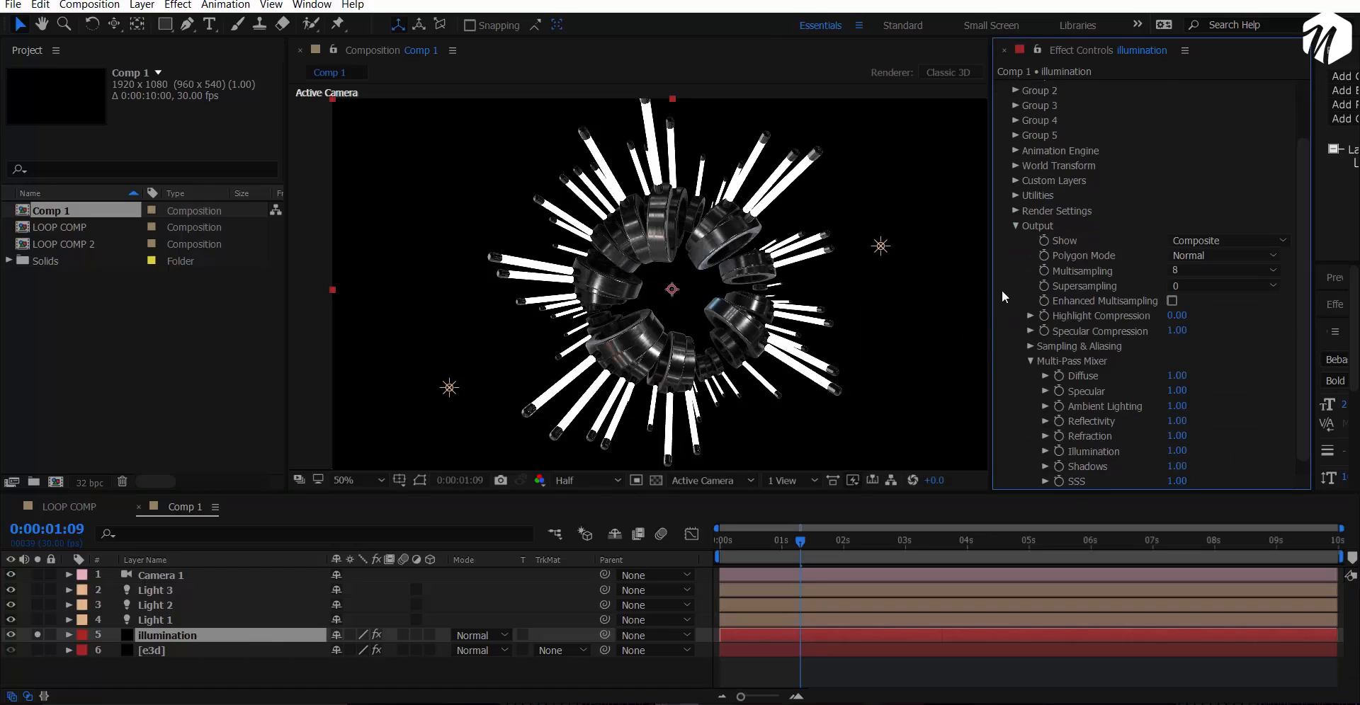
left_click(1188, 239)
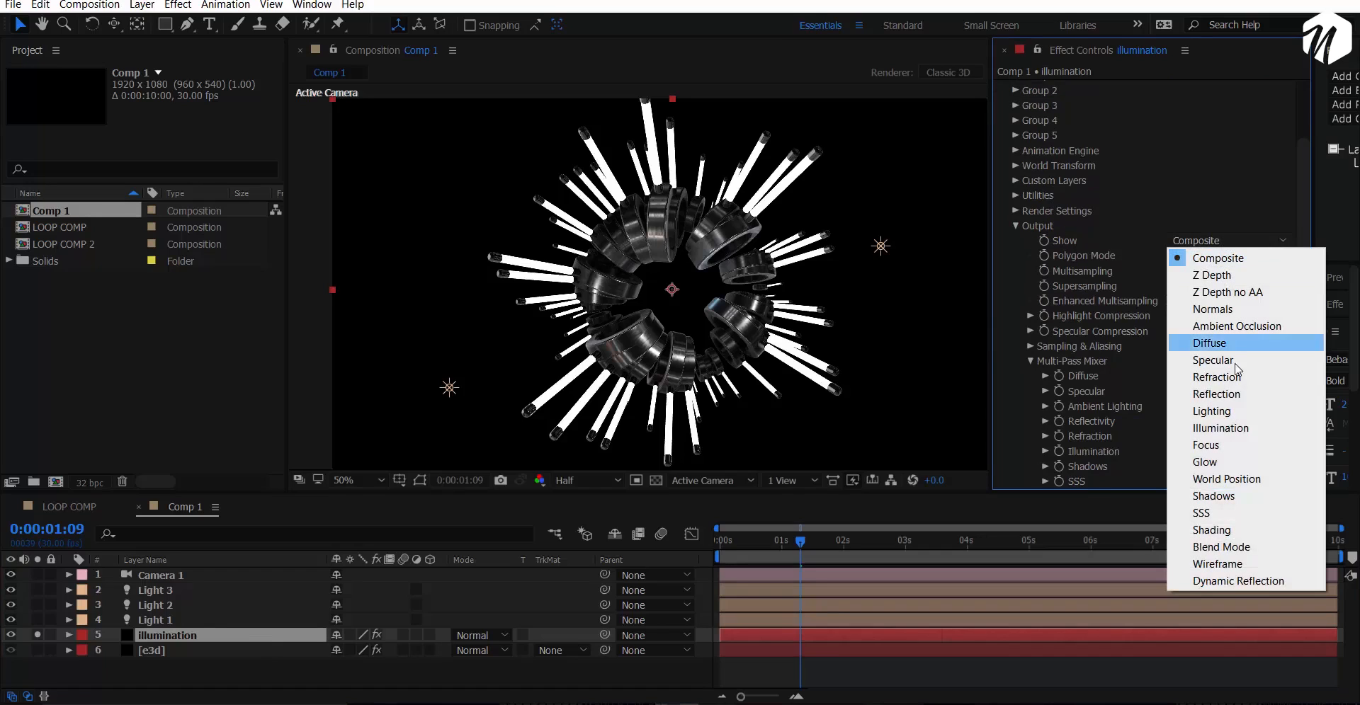
left_click(1220, 427)
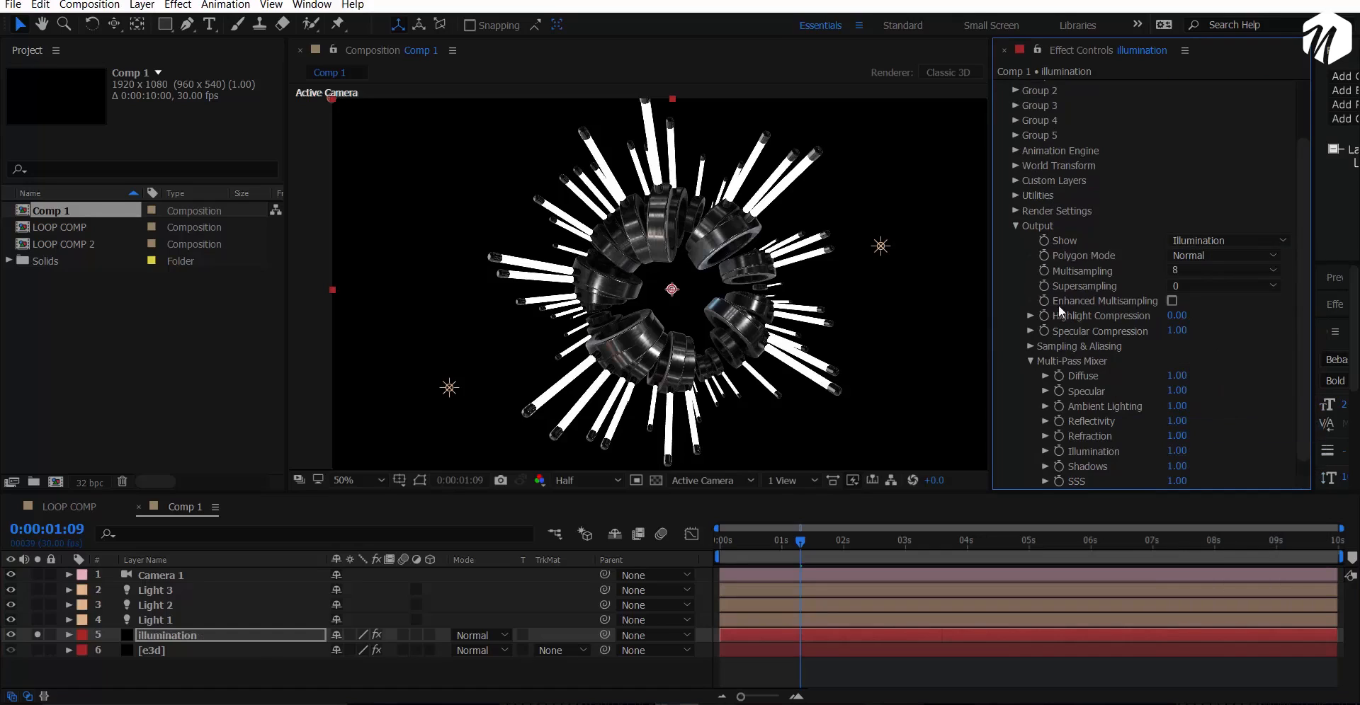
left_click(1015, 227)
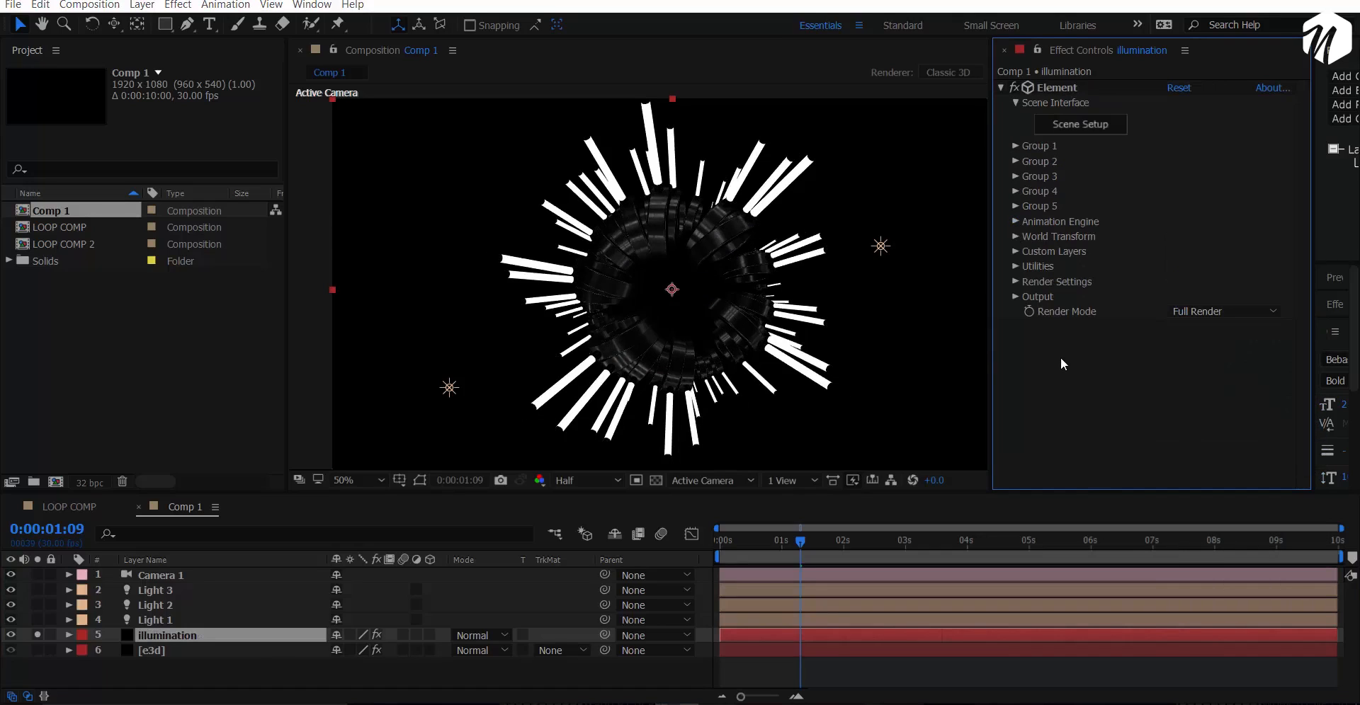
Apply a Glow effect to the illumination layer with a threshold of 0% and an intensity of 0.1.
key("ctrl+space")
type("glow")
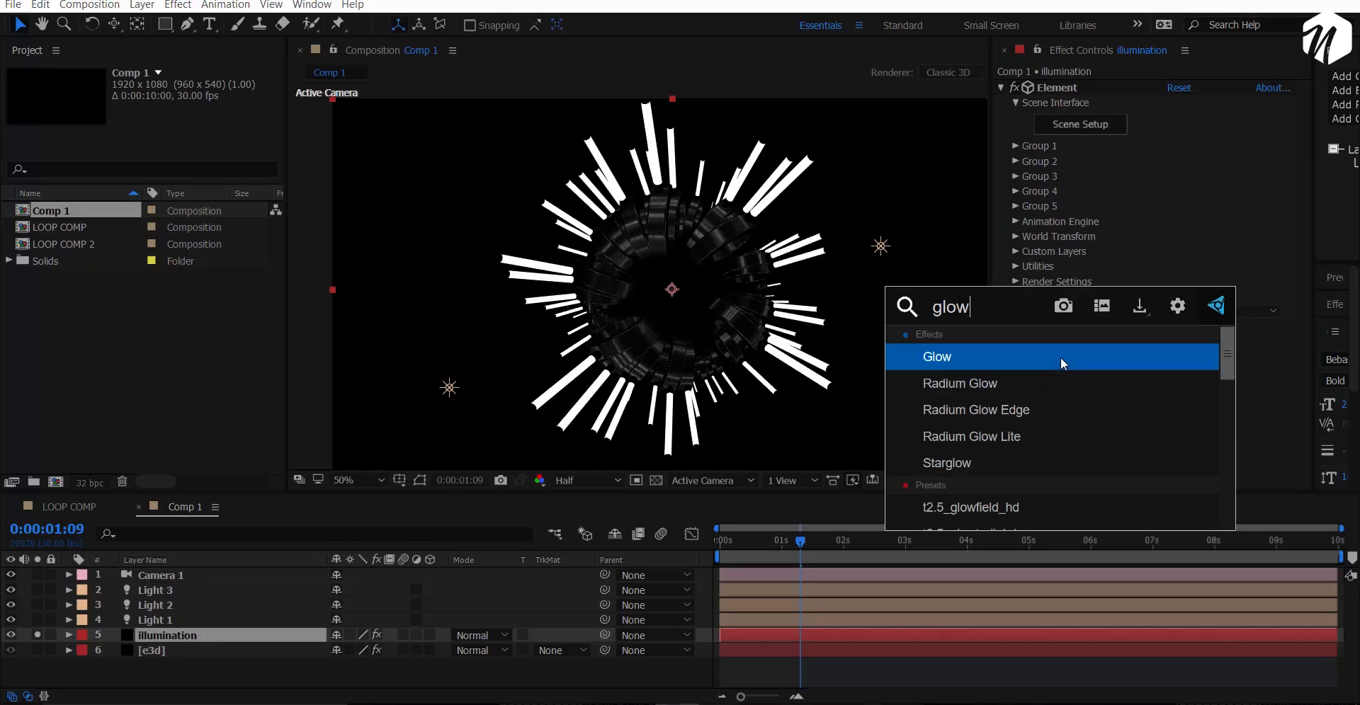
left_click(1060, 357)
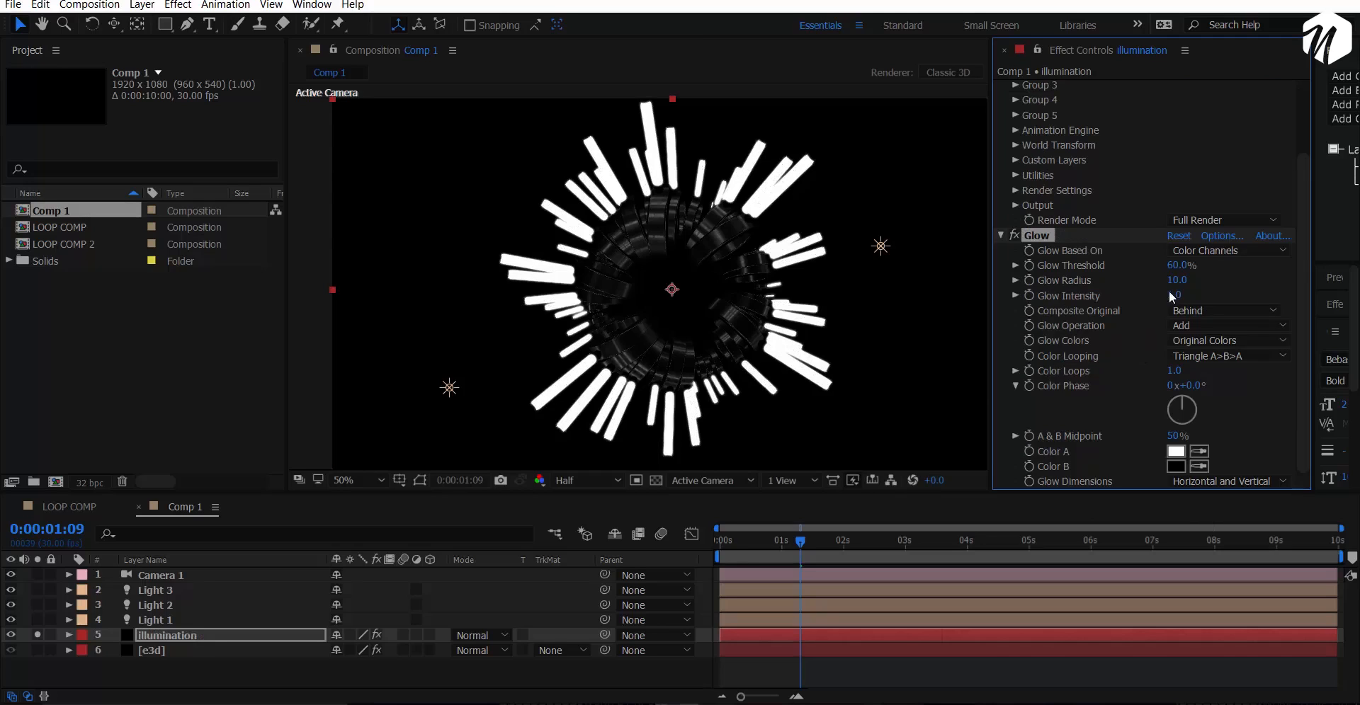
left_click_drag(1081, 293, 1135, 303)
key("Return")
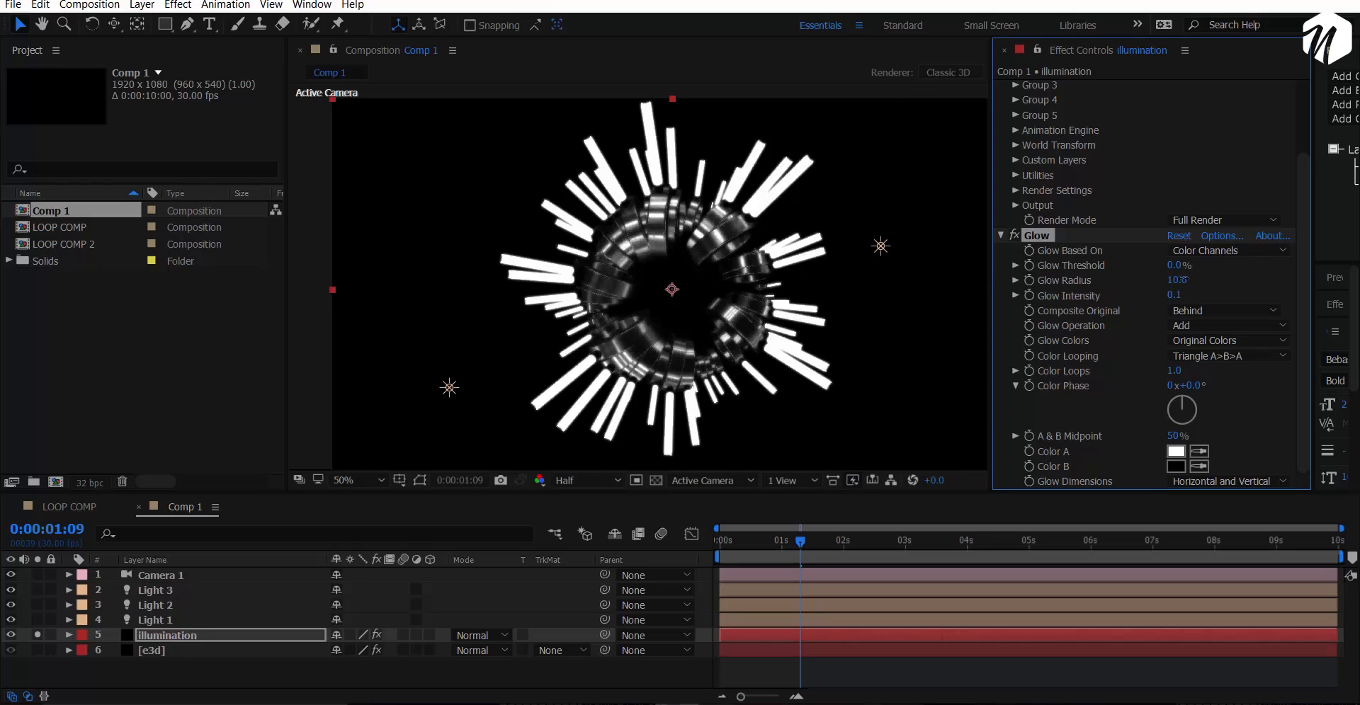
Set the illumination layer's Glow to a 12.9% threshold and radius 47, and duplicate it as a second glow with radius 154.
left_click_drag(1182, 279, 1208, 266)
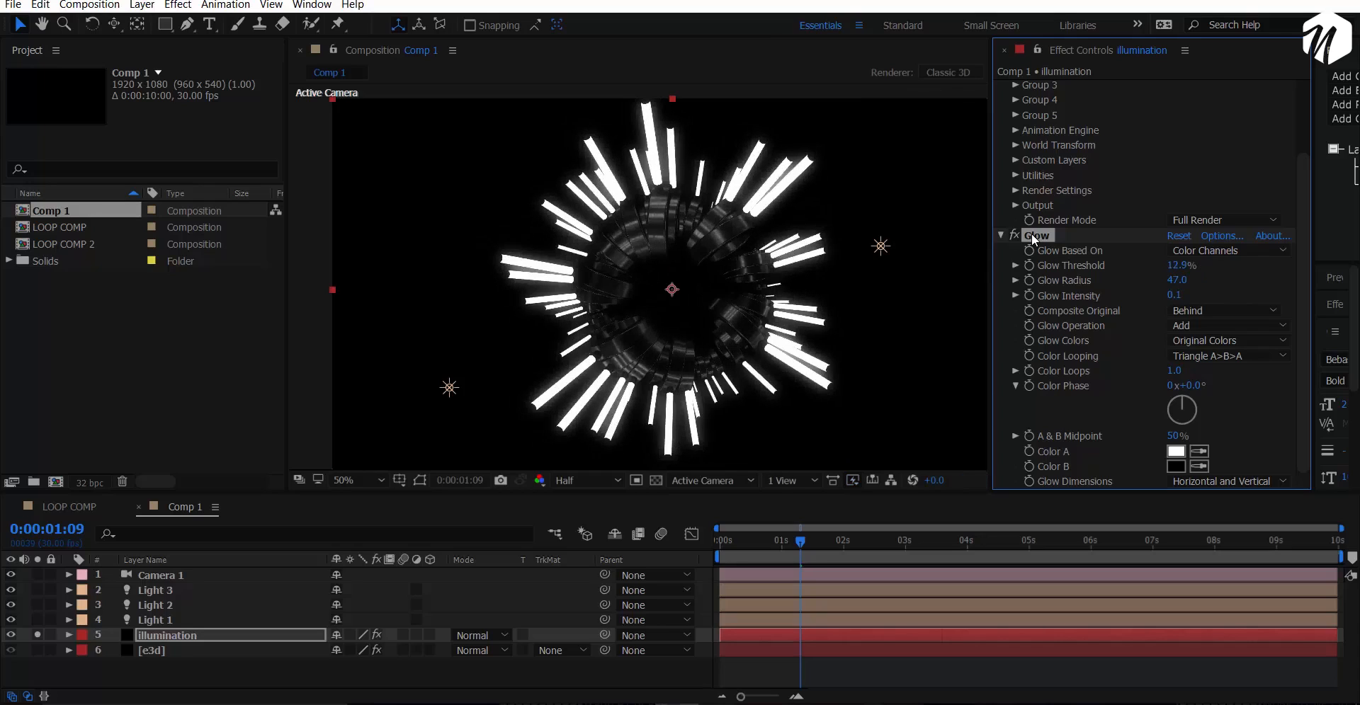
key("ctrl+d")
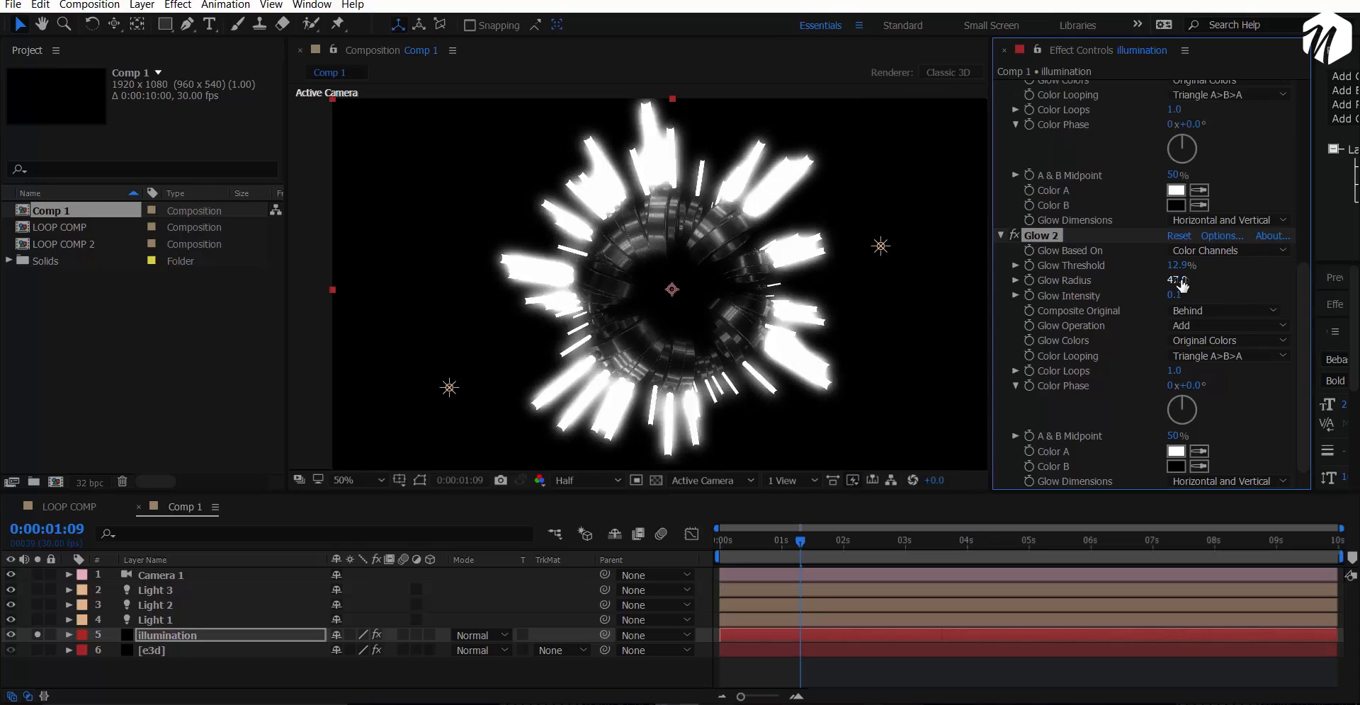
left_click_drag(1241, 272, 1260, 270)
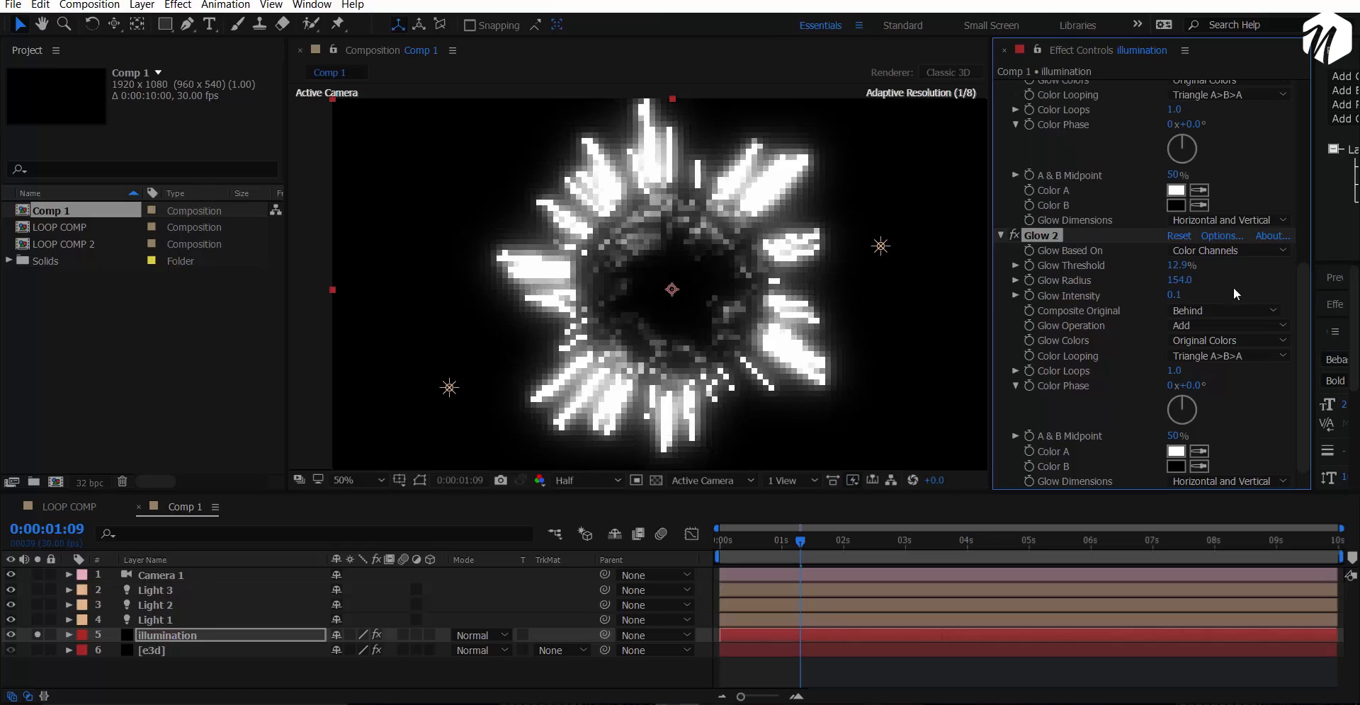
Add a third Glow with radius 1000 and threshold 35.3%, and set the second glow's threshold to 36.1%.
key("ctrl+d")
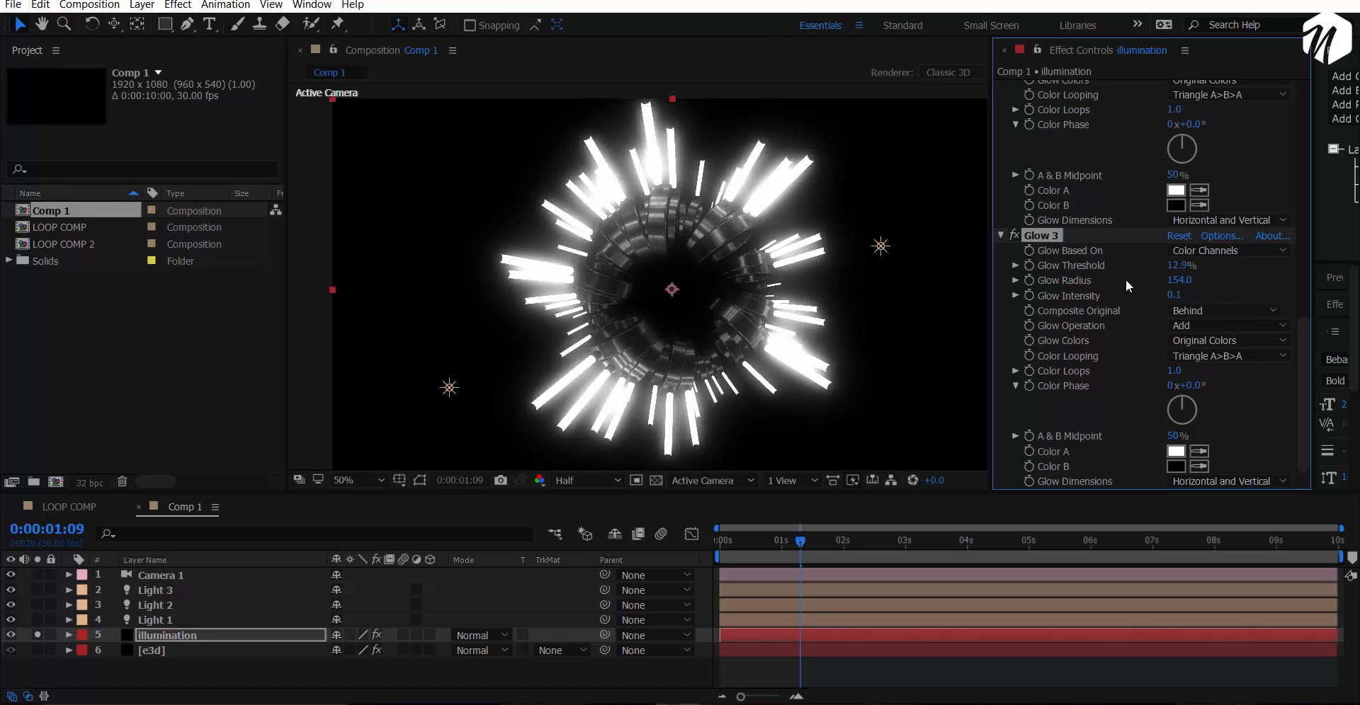
left_click_drag(1175, 281, 1356, 283)
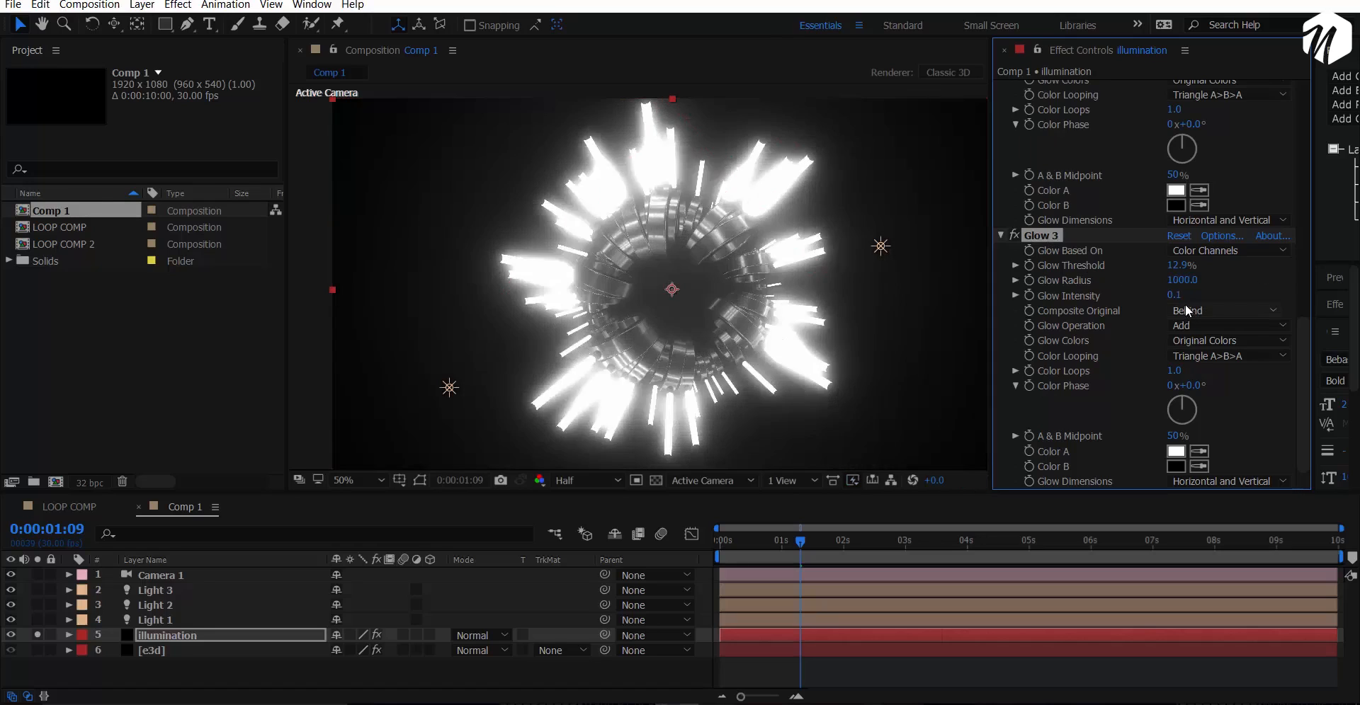
left_click_drag(1176, 267, 1215, 261)
scroll(1231, 289, "up", 3)
scroll(1196, 156, "up", 1)
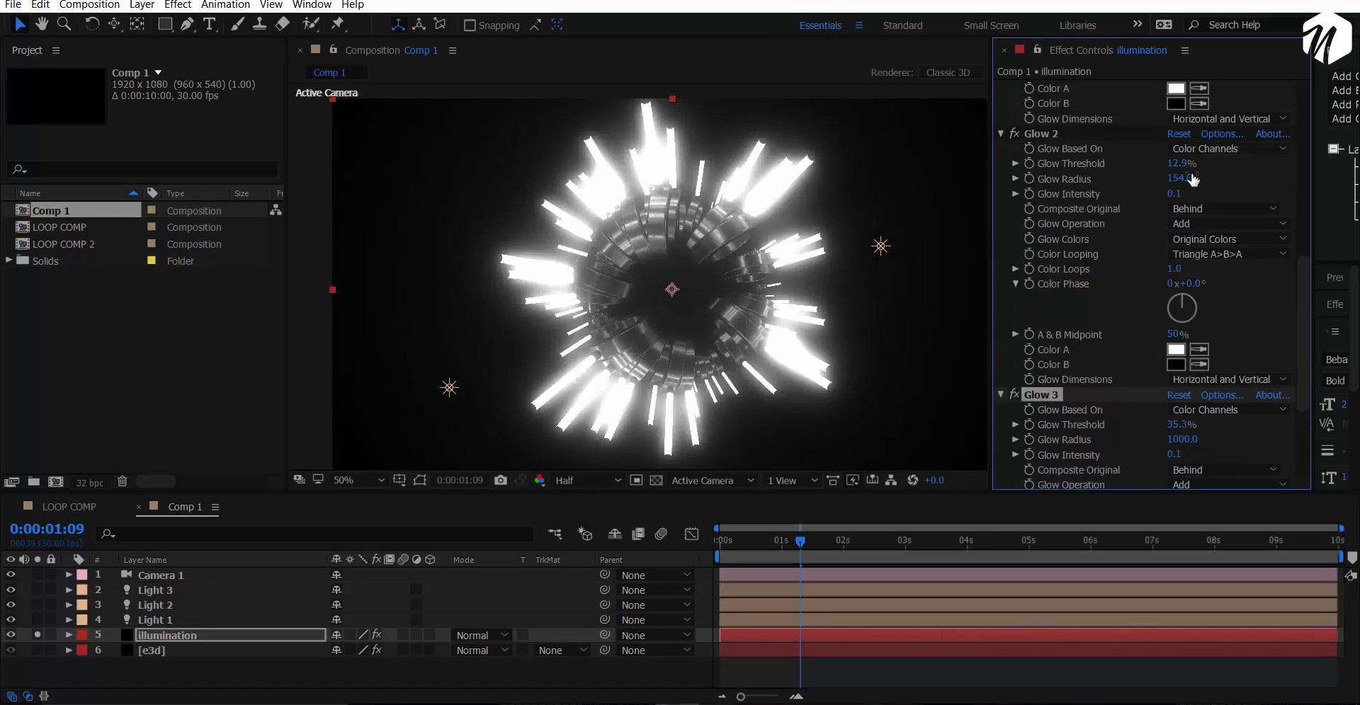
left_click_drag(1184, 164, 1252, 161)
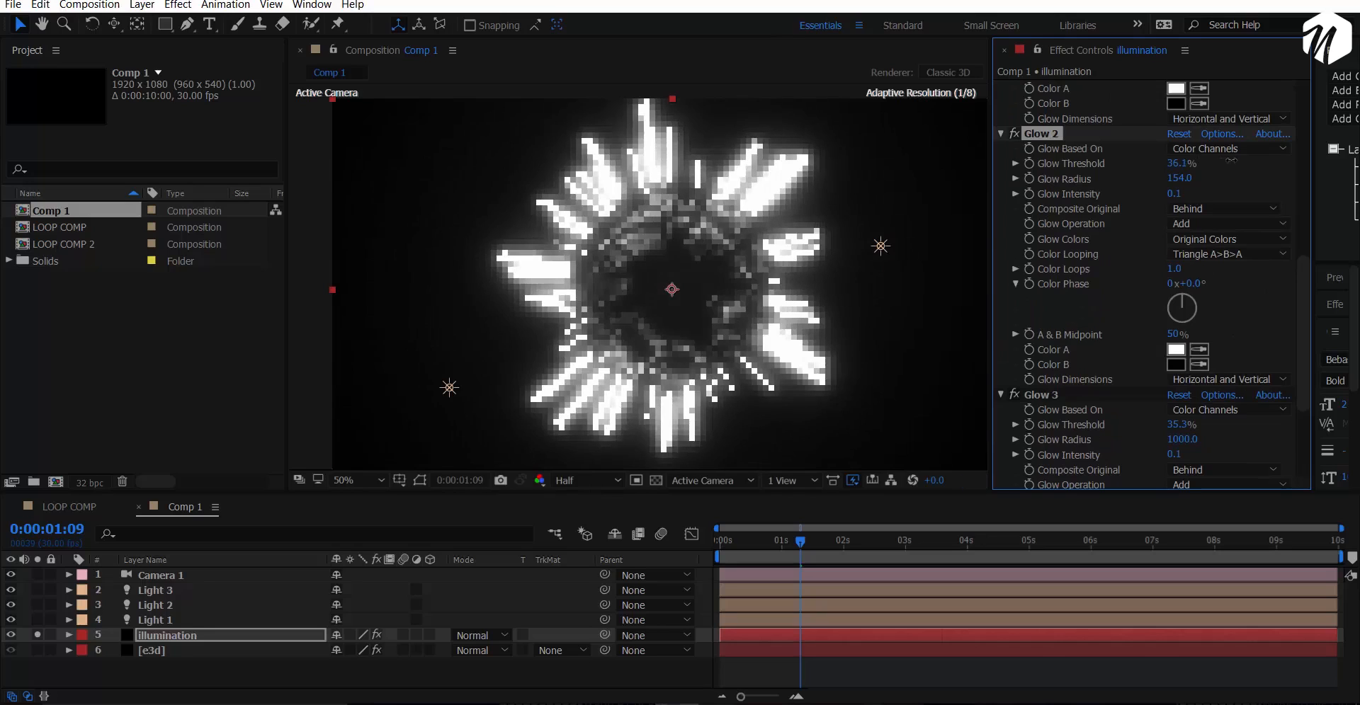
Collapse the settings of all three Glow effects on the illumination layer.
scroll(1089, 269, "up", 7)
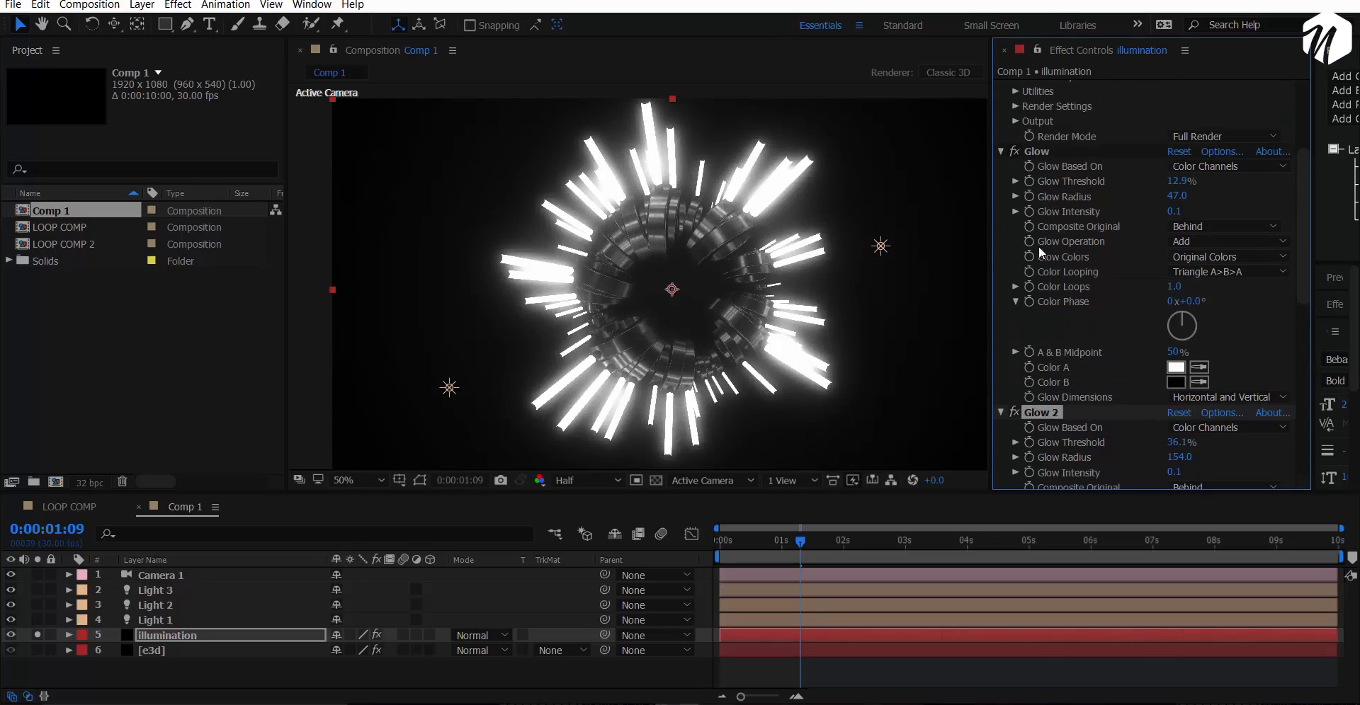
left_click(1000, 152)
left_click(1001, 166)
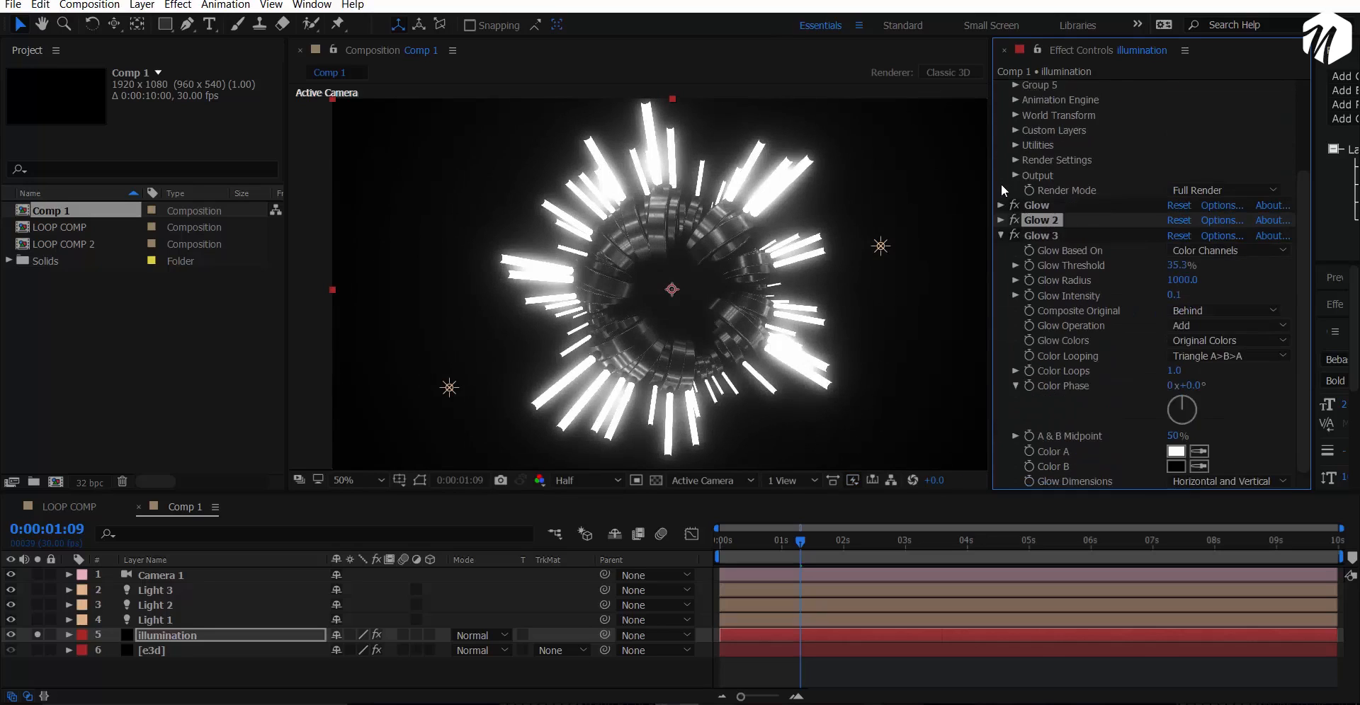
left_click(1000, 235)
left_click(1042, 394)
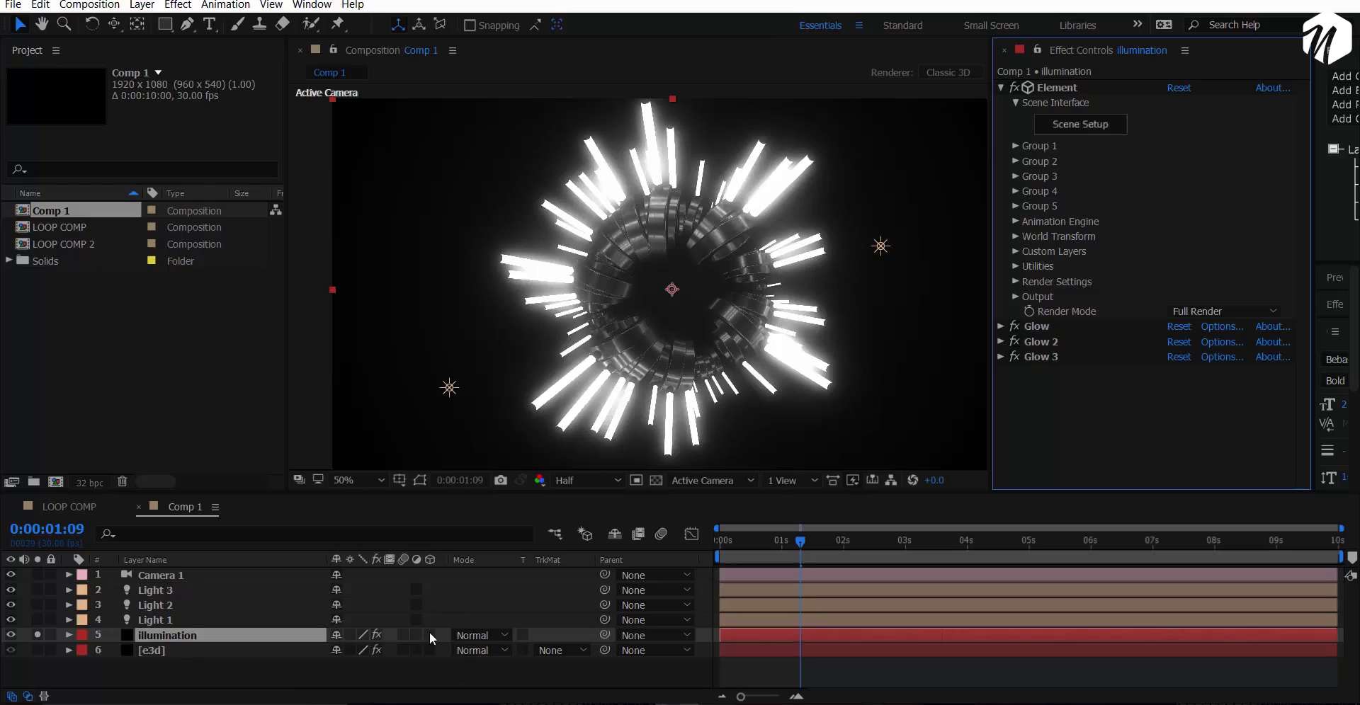
Set the illumination layer's blending mode to Add and turn off its solo to composite it over e3d.
left_click(480, 635)
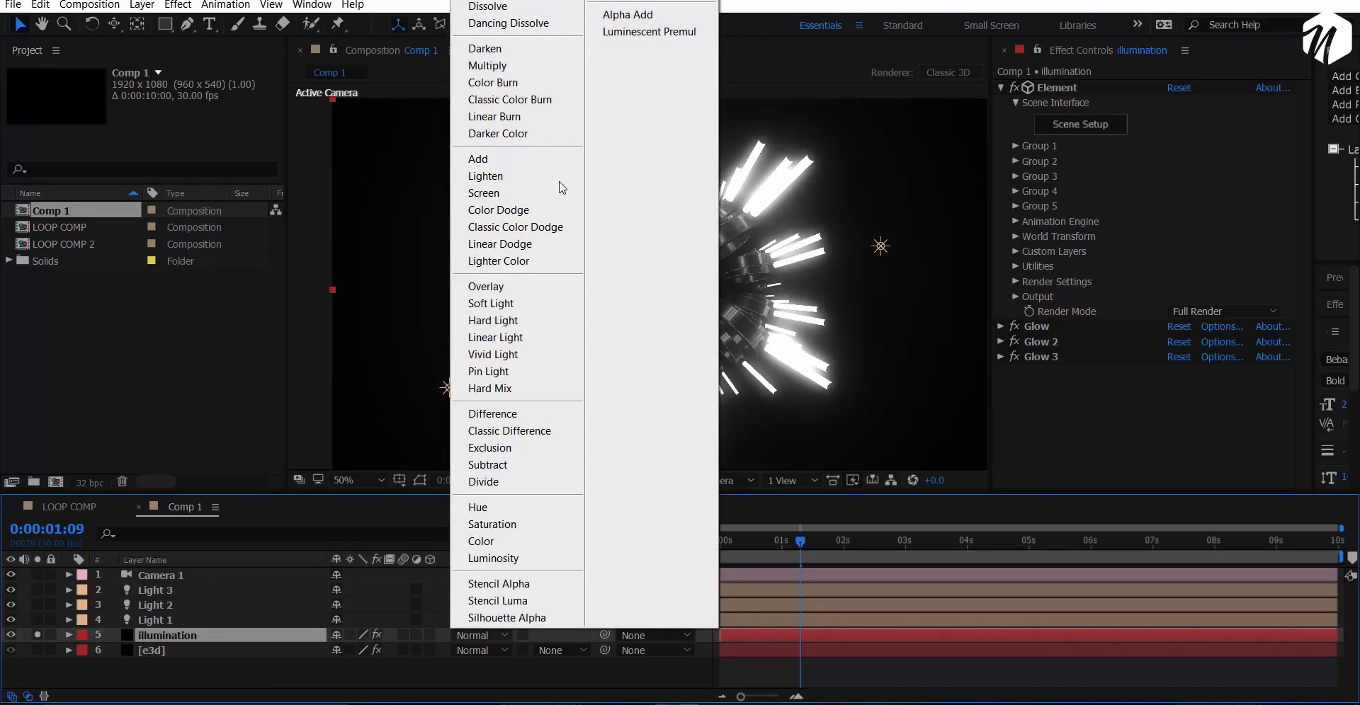
left_click(526, 160)
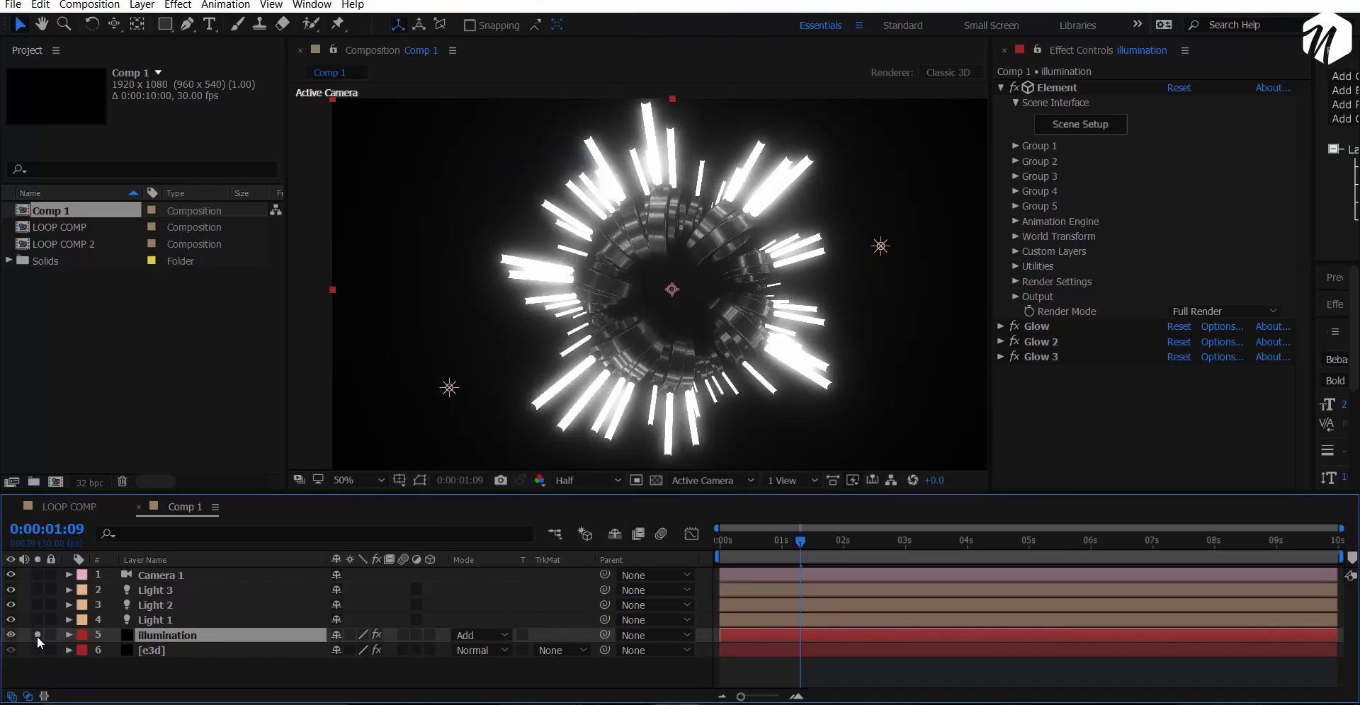
key("period")
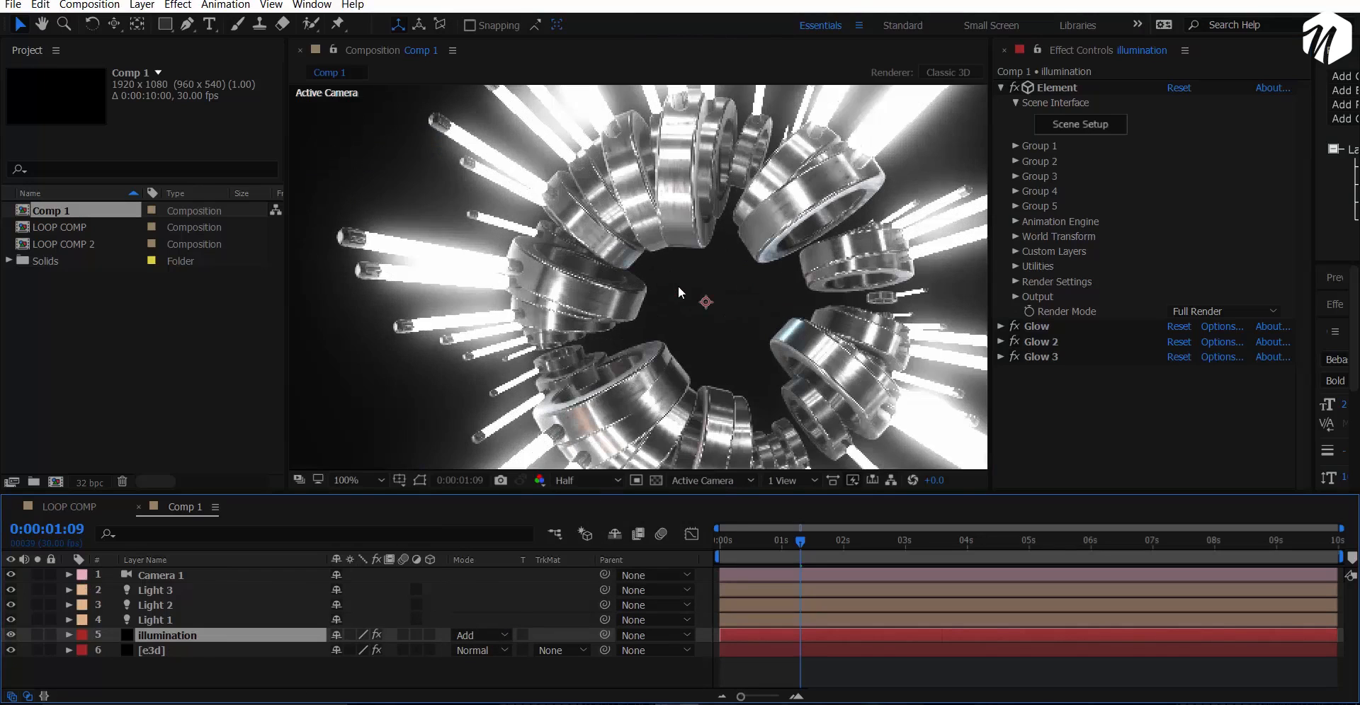
key("comma")
Preview the glowing animation from the start and scrub through it to 0:00:01:05.
left_click_drag(784, 542, 677, 559)
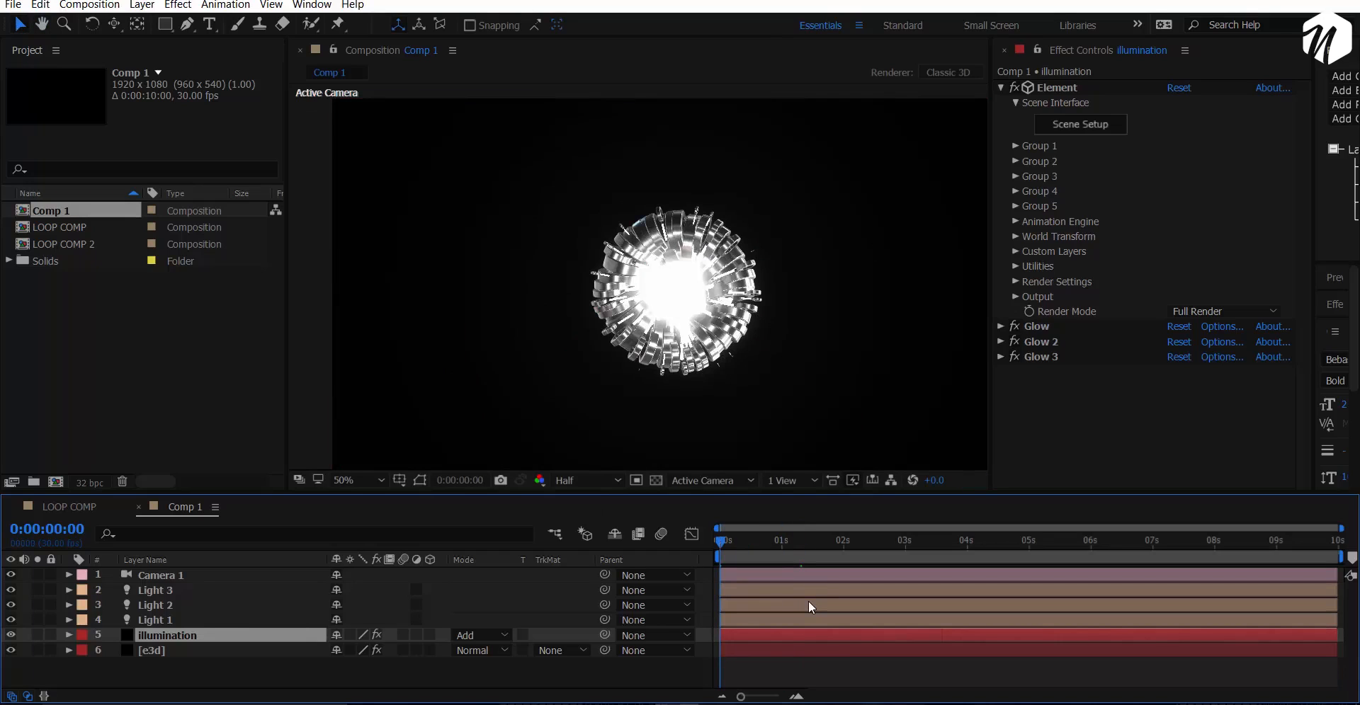
key("space")
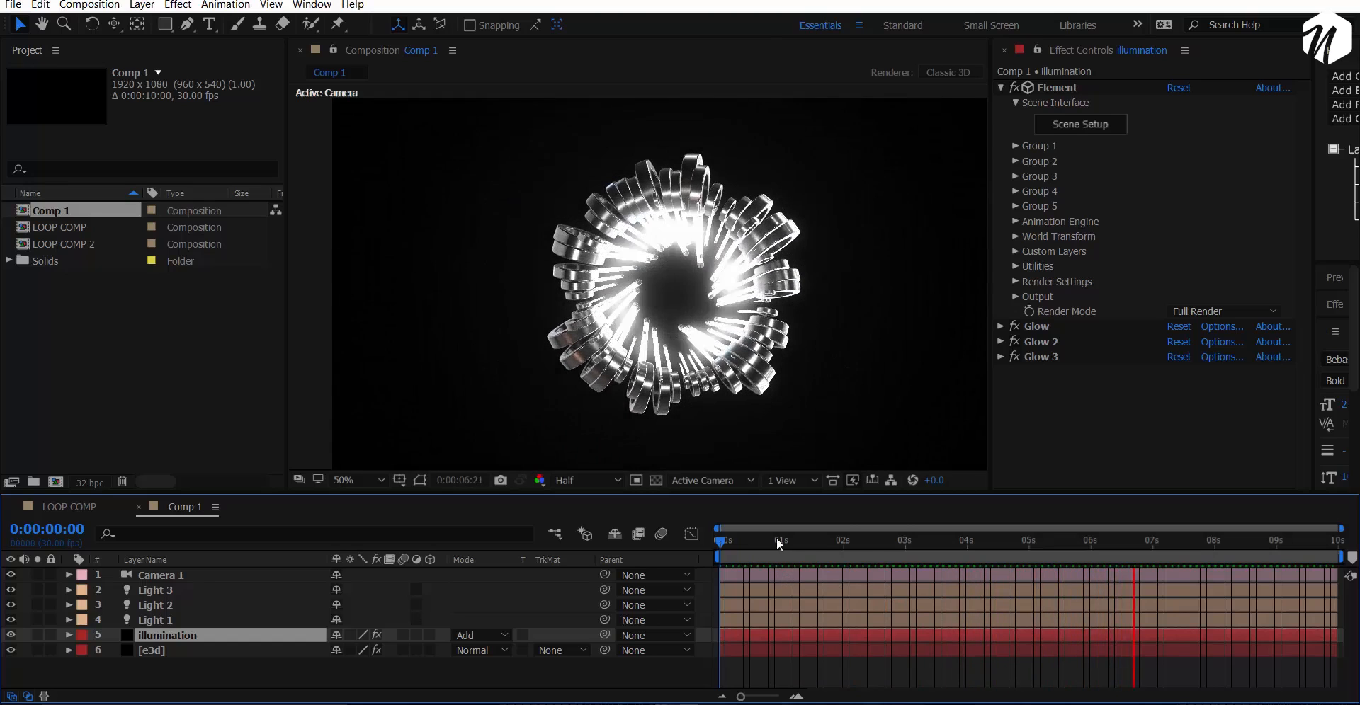
left_click(932, 535)
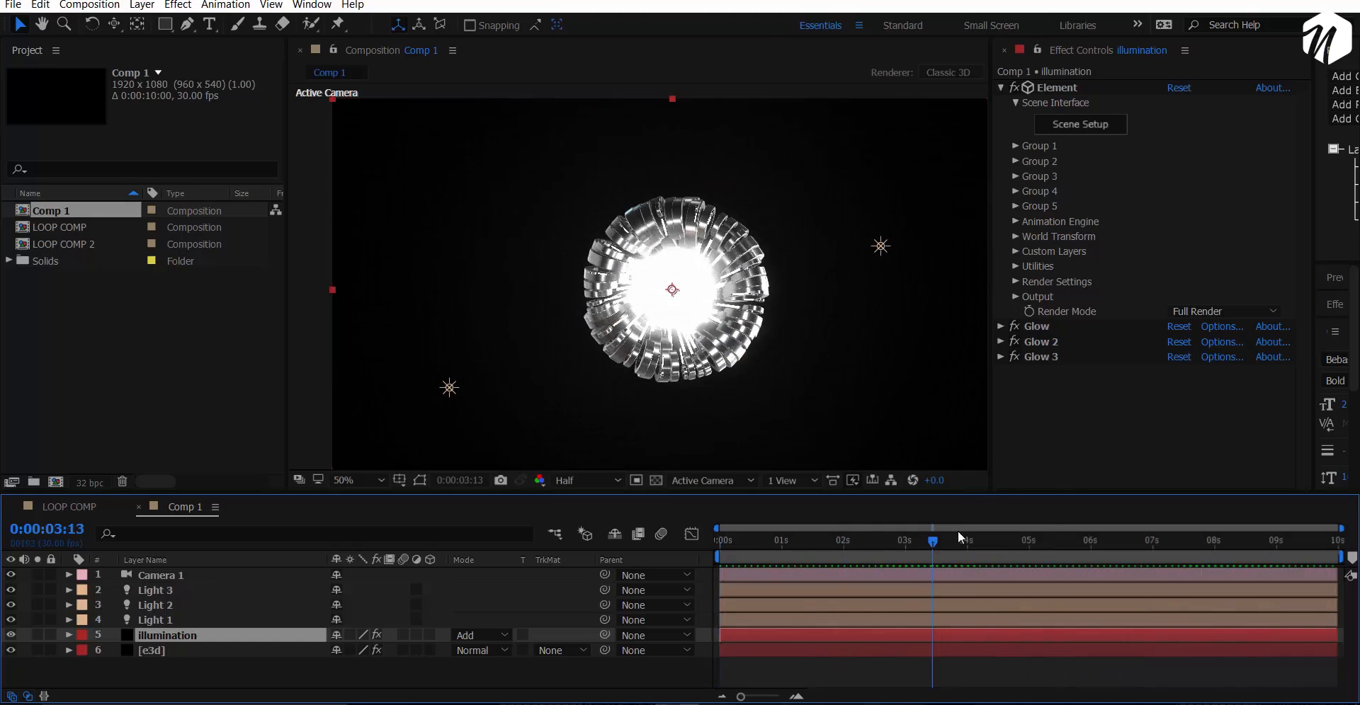
left_click(1113, 546)
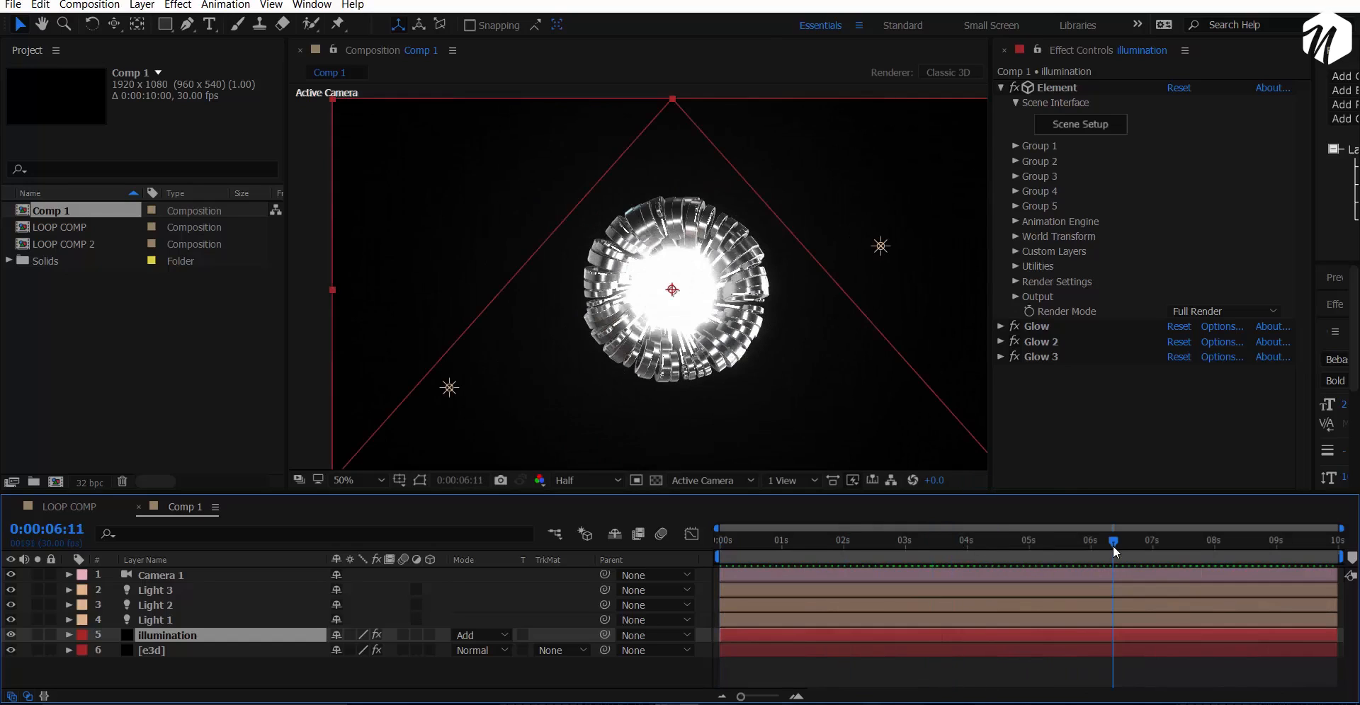
left_click_drag(1113, 545, 756, 545)
left_click(792, 542)
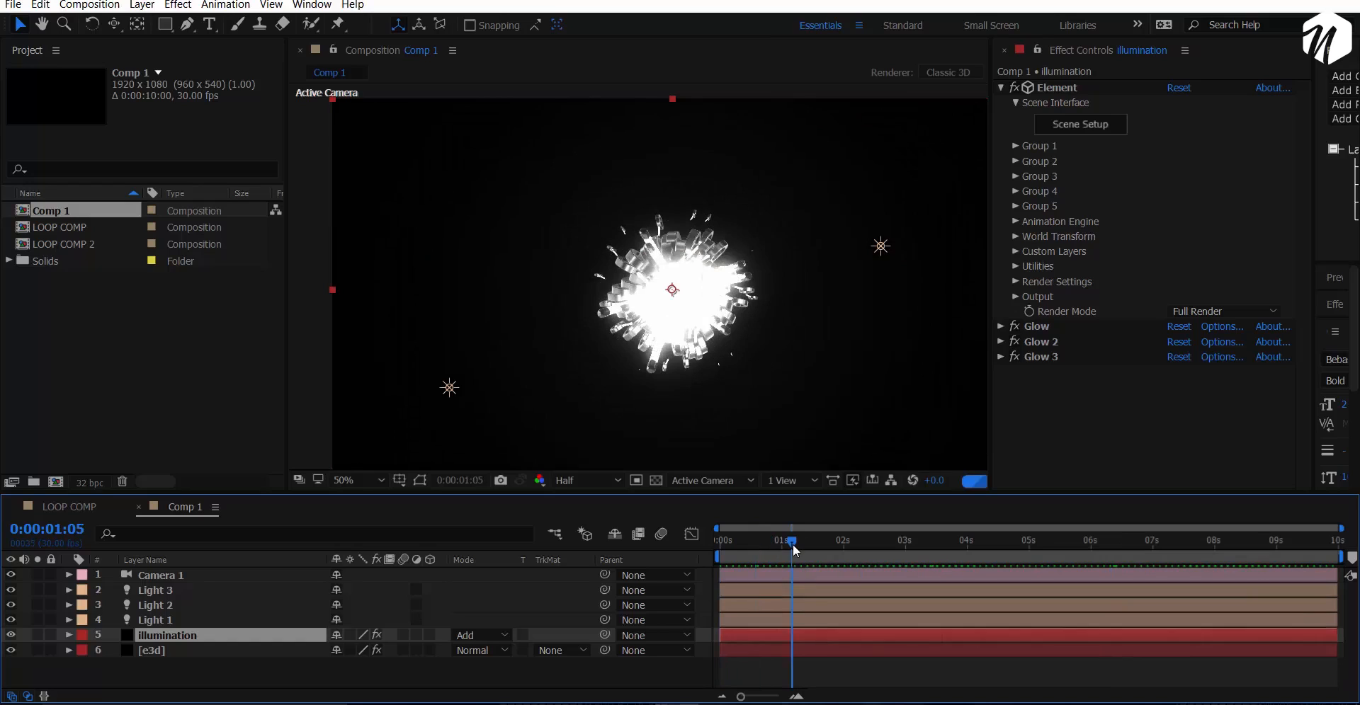
Create an adjustment layer above all other layers and apply a Tint effect to it.
right_click(233, 673)
mouse_move(304, 536)
left_click(499, 652)
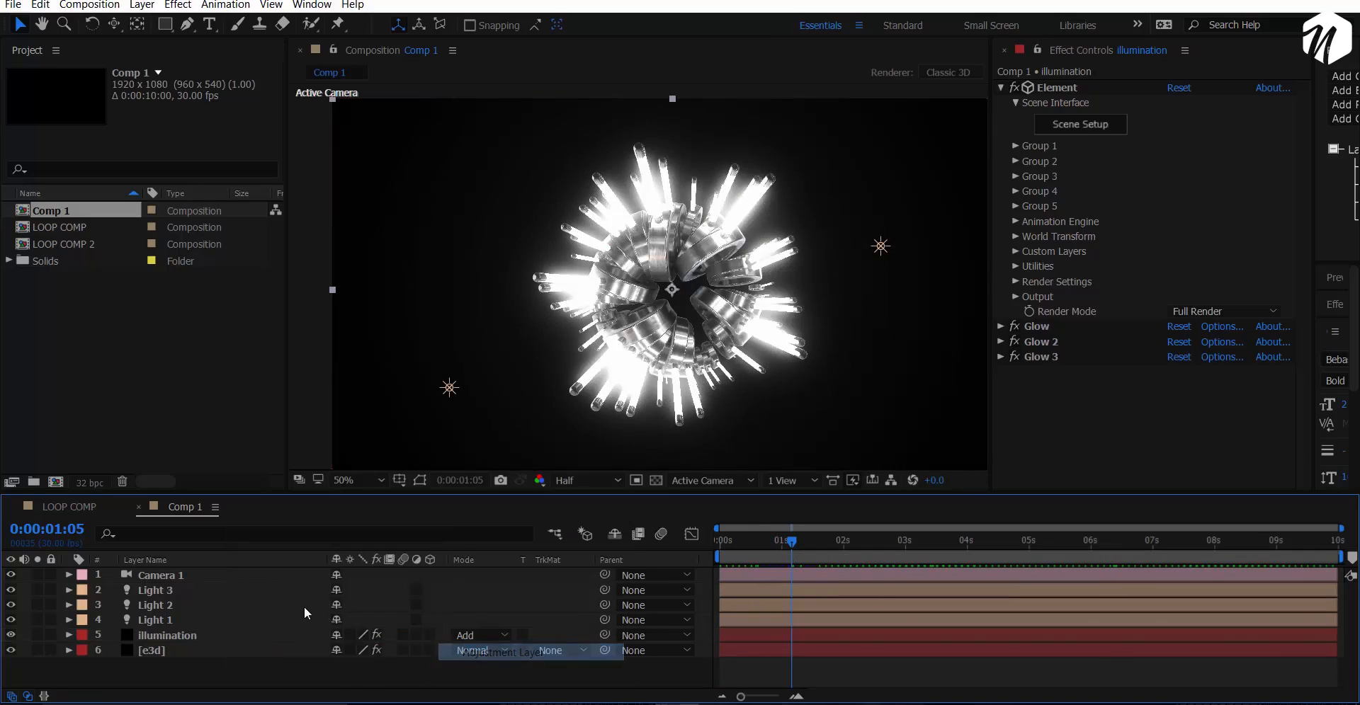
left_click(1156, 284)
key("ctrl+space")
type("tint")
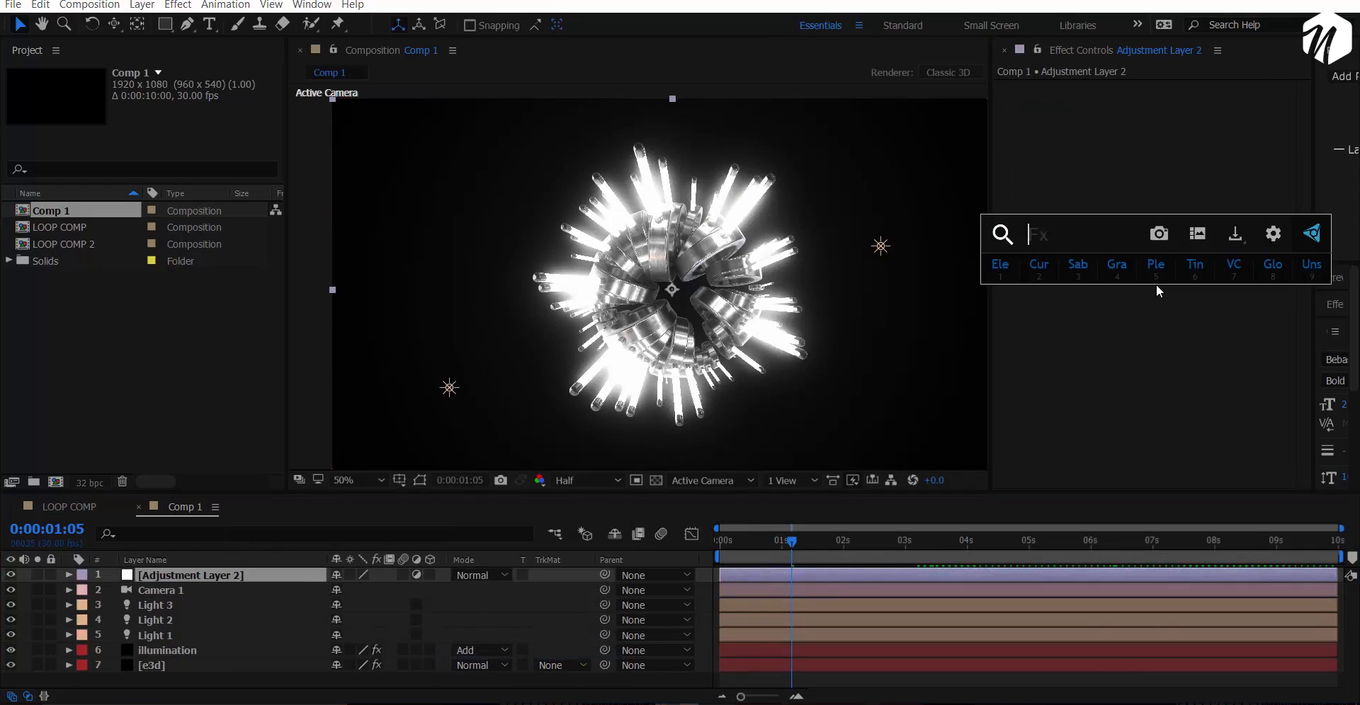
key("Return")
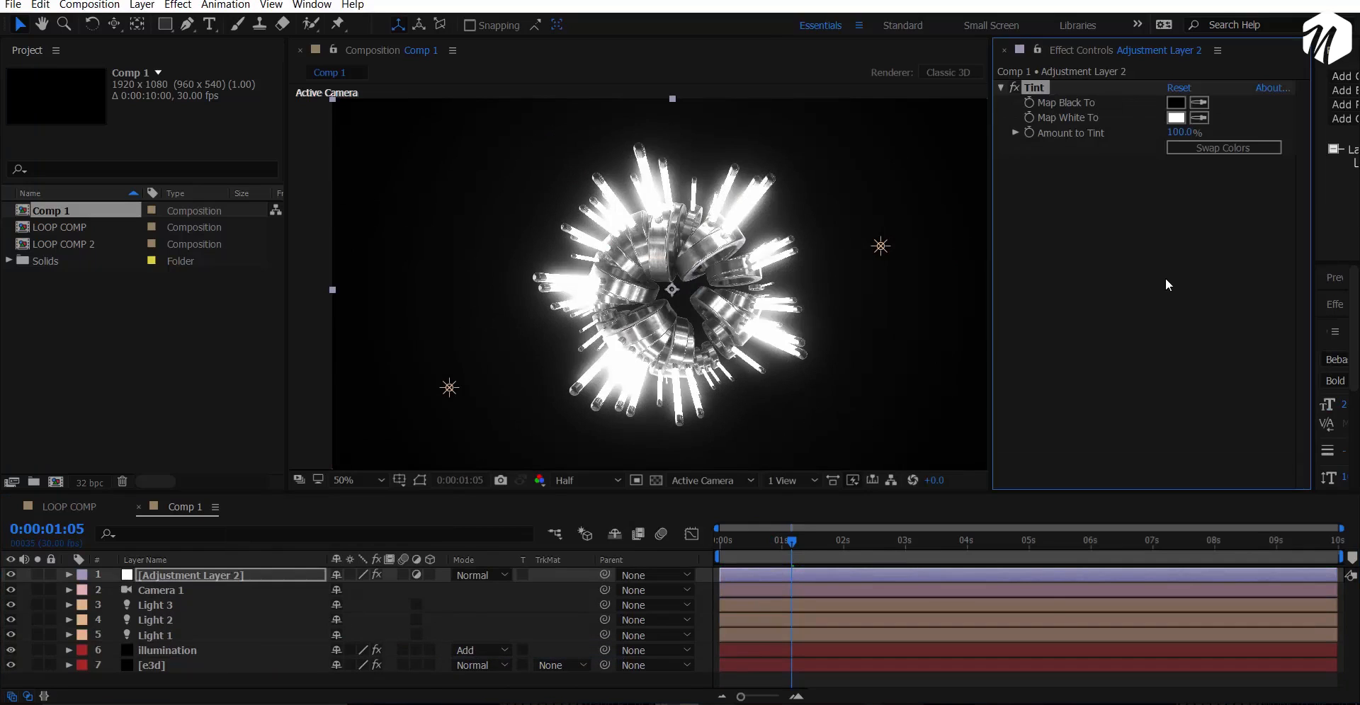
Map the Tint effect's white to red FF4141 and set the Amount to Tint to 41%.
left_click(1176, 118)
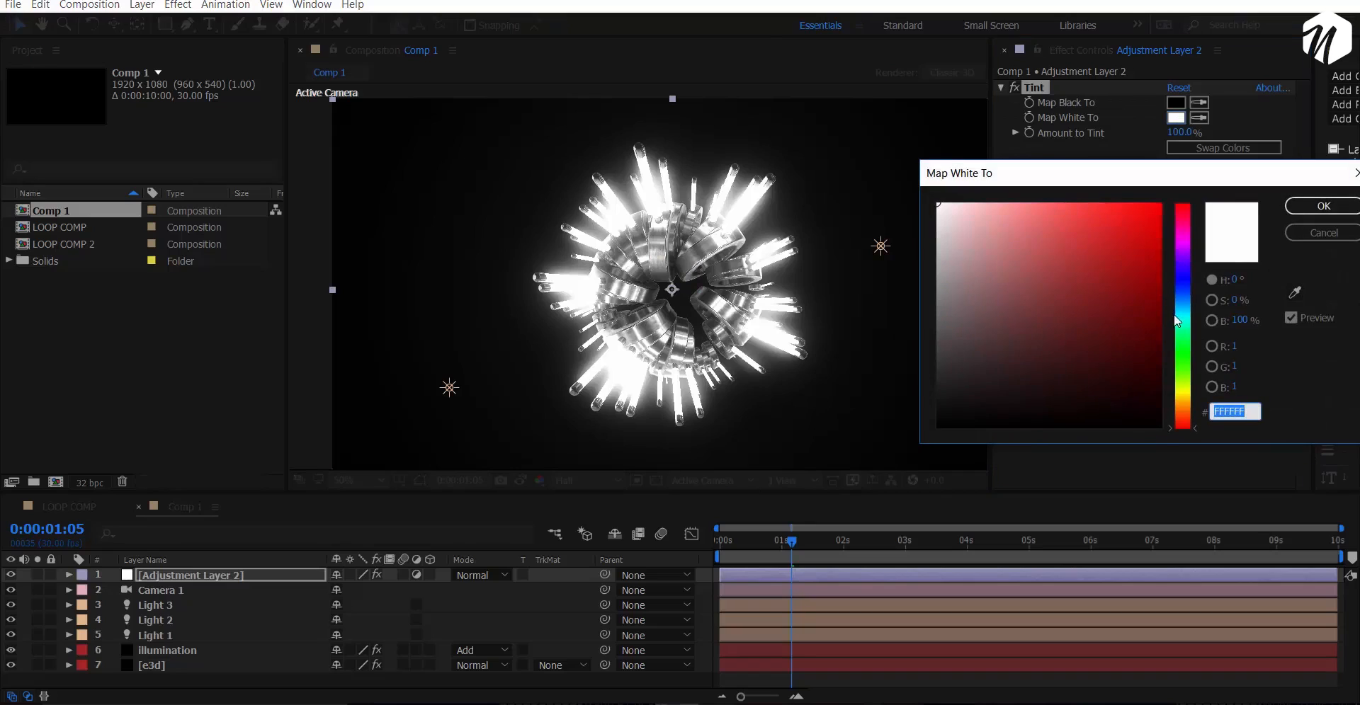
left_click(1179, 321)
left_click_drag(1117, 285, 1143, 260)
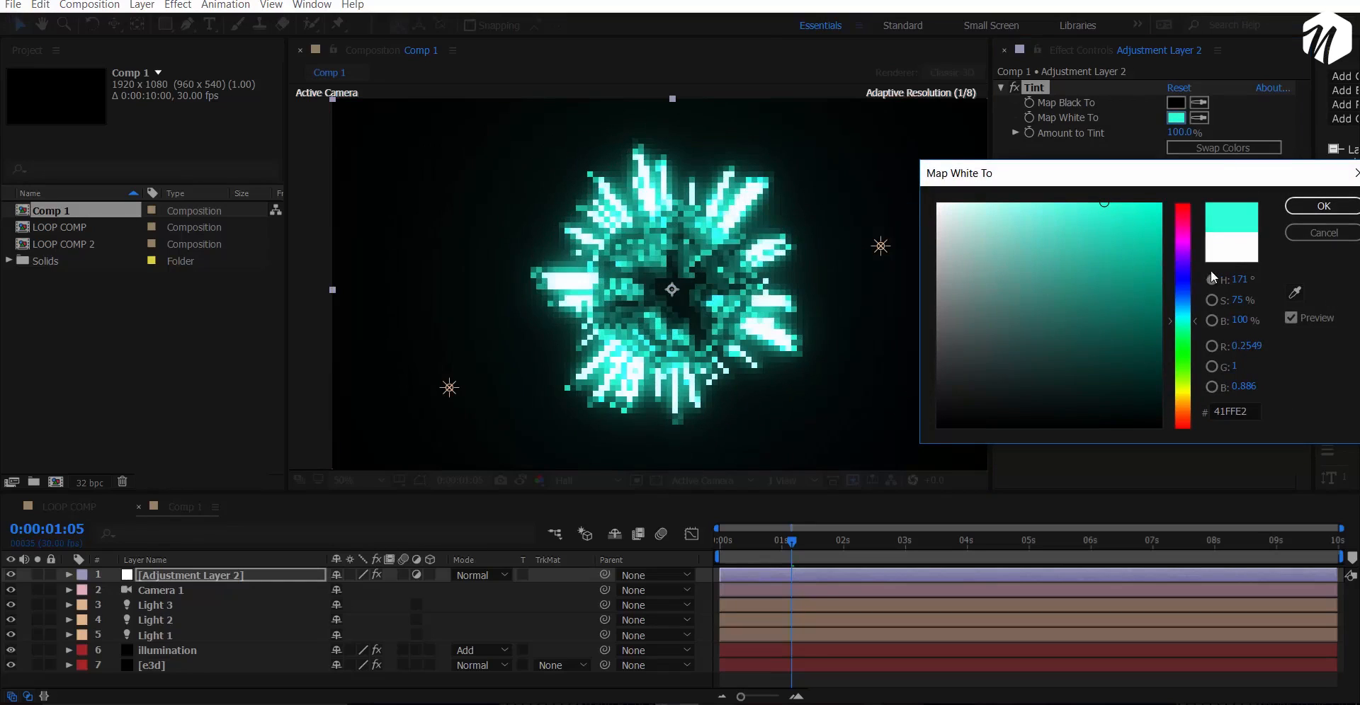
left_click_drag(1181, 327, 1181, 211)
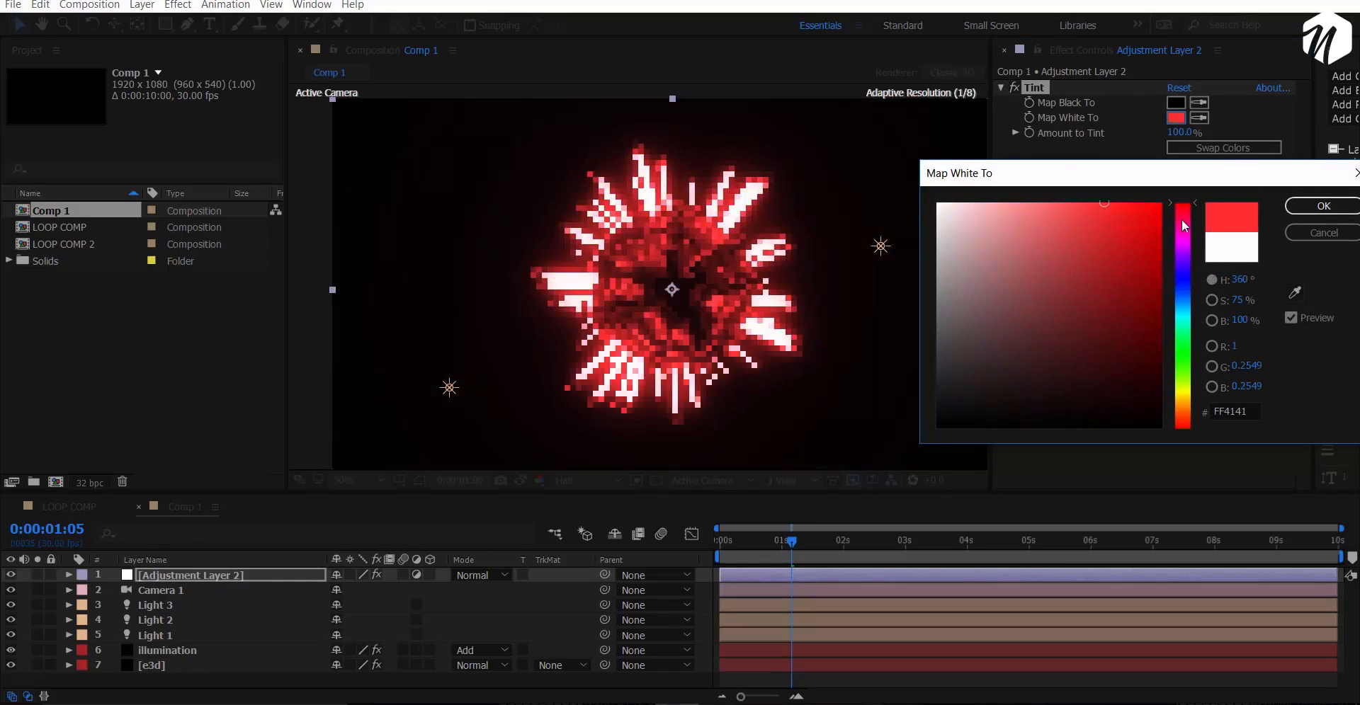
left_click(1323, 206)
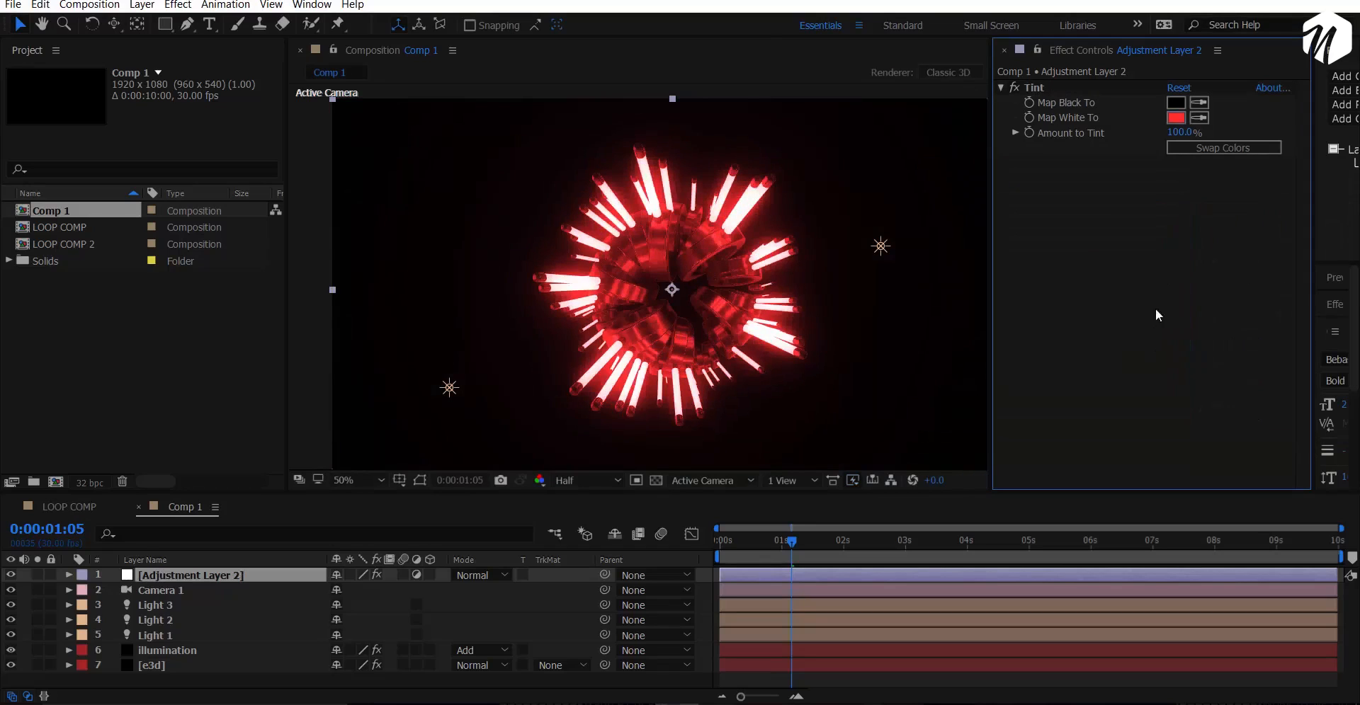
left_click_drag(1179, 133, 1139, 148)
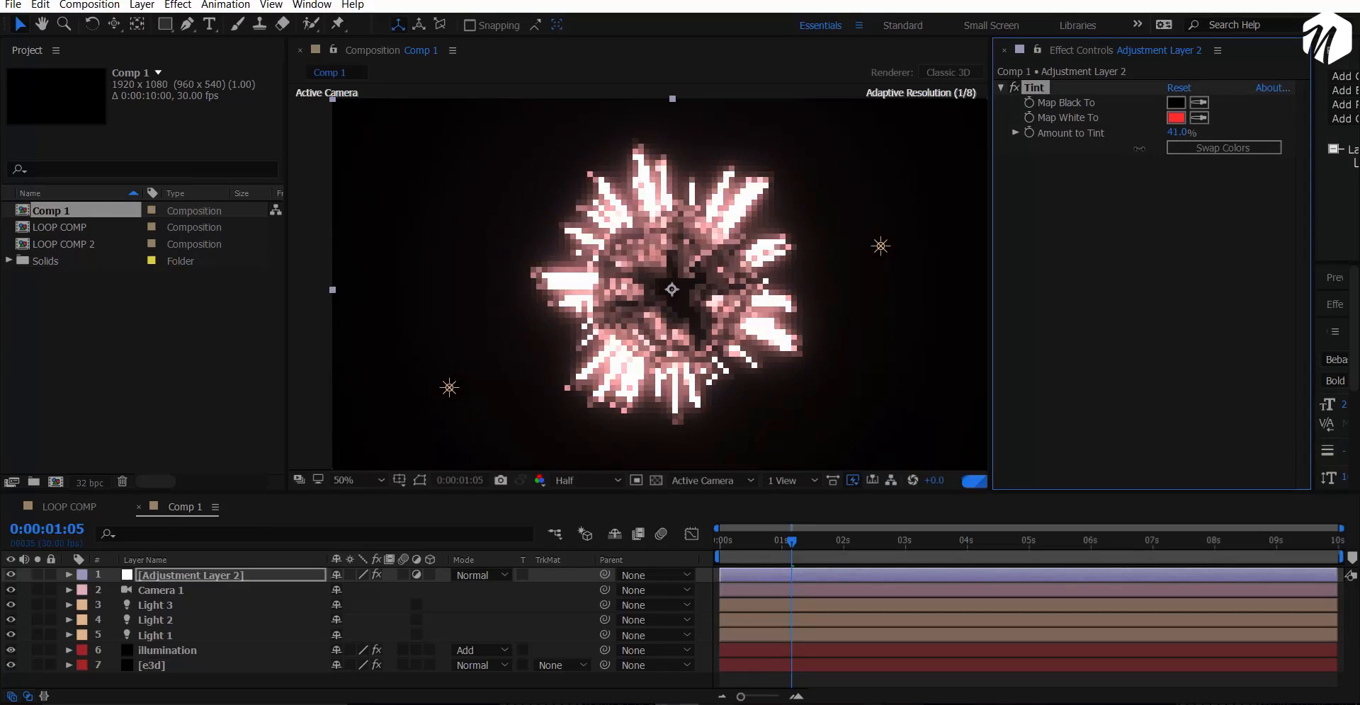
Map the Tint effect's black to the dark blue 0B1A27.
left_click(1176, 103)
left_click_drag(1166, 340, 1180, 300)
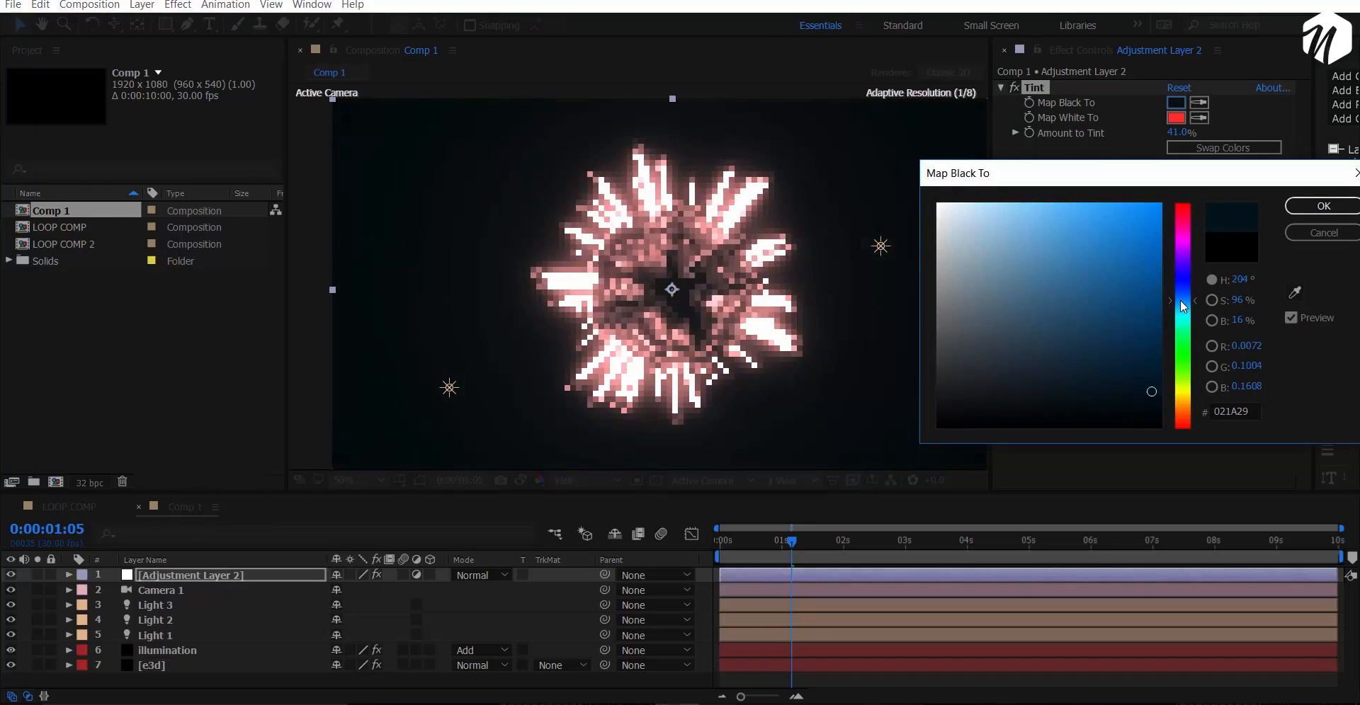
mouse_move(1144, 374)
left_mouse_down()
mouse_move(1084, 405)
mouse_move(1097, 394)
left_mouse_up()
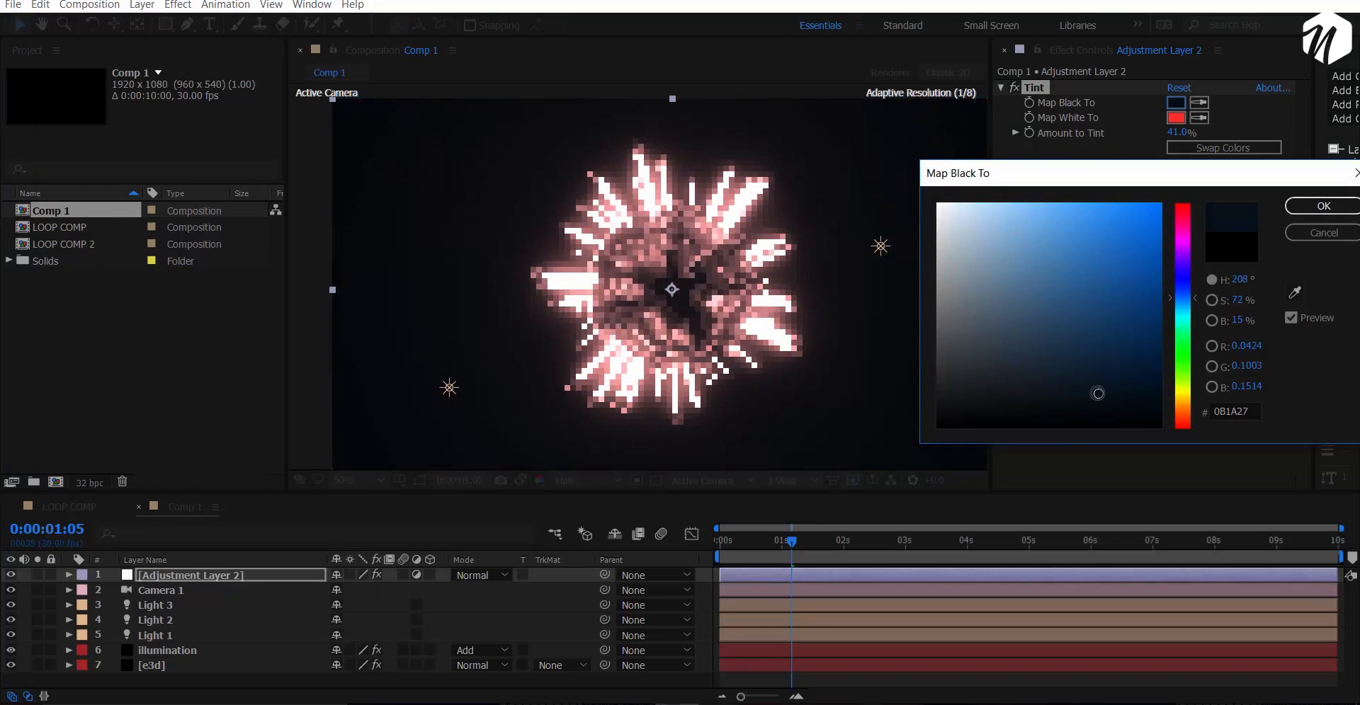
left_click(1316, 207)
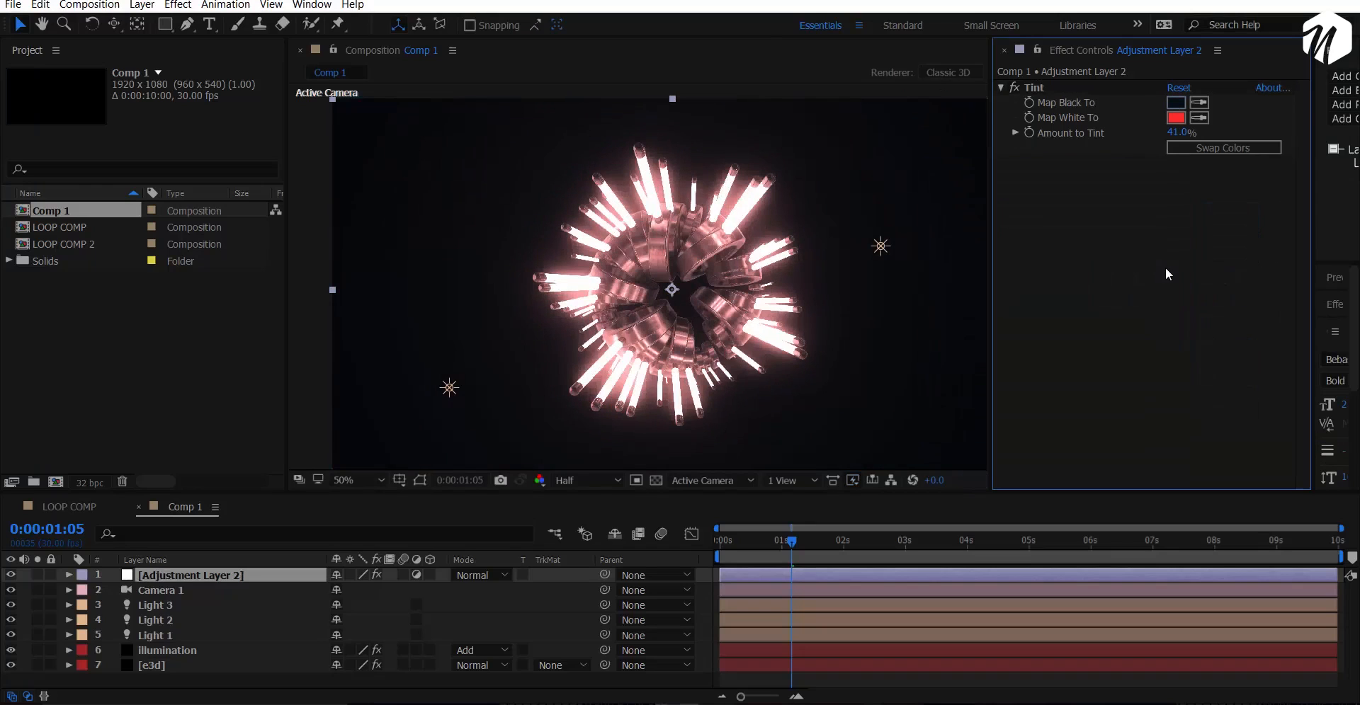
Set the adjustment layer's blending mode to Add and its Amount to Tint to 94%.
left_click(476, 575)
left_click(538, 235)
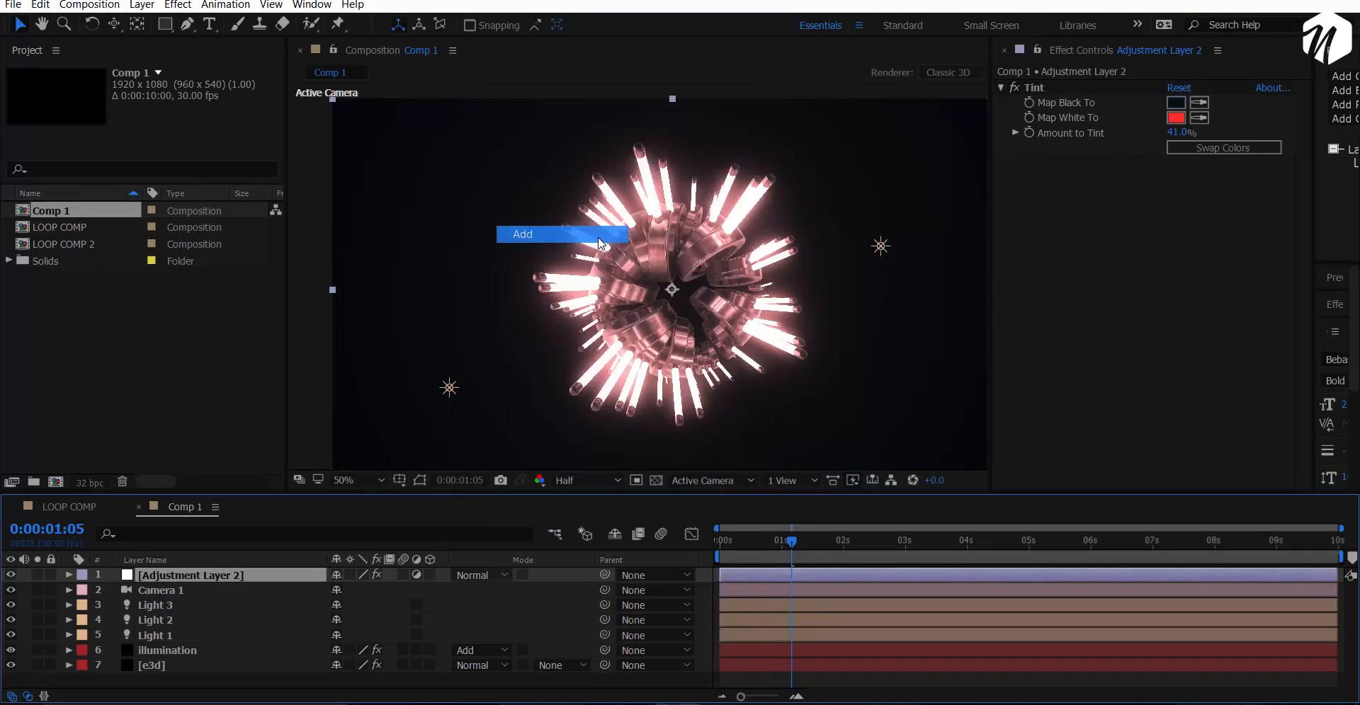
left_click_drag(1182, 134, 1099, 105)
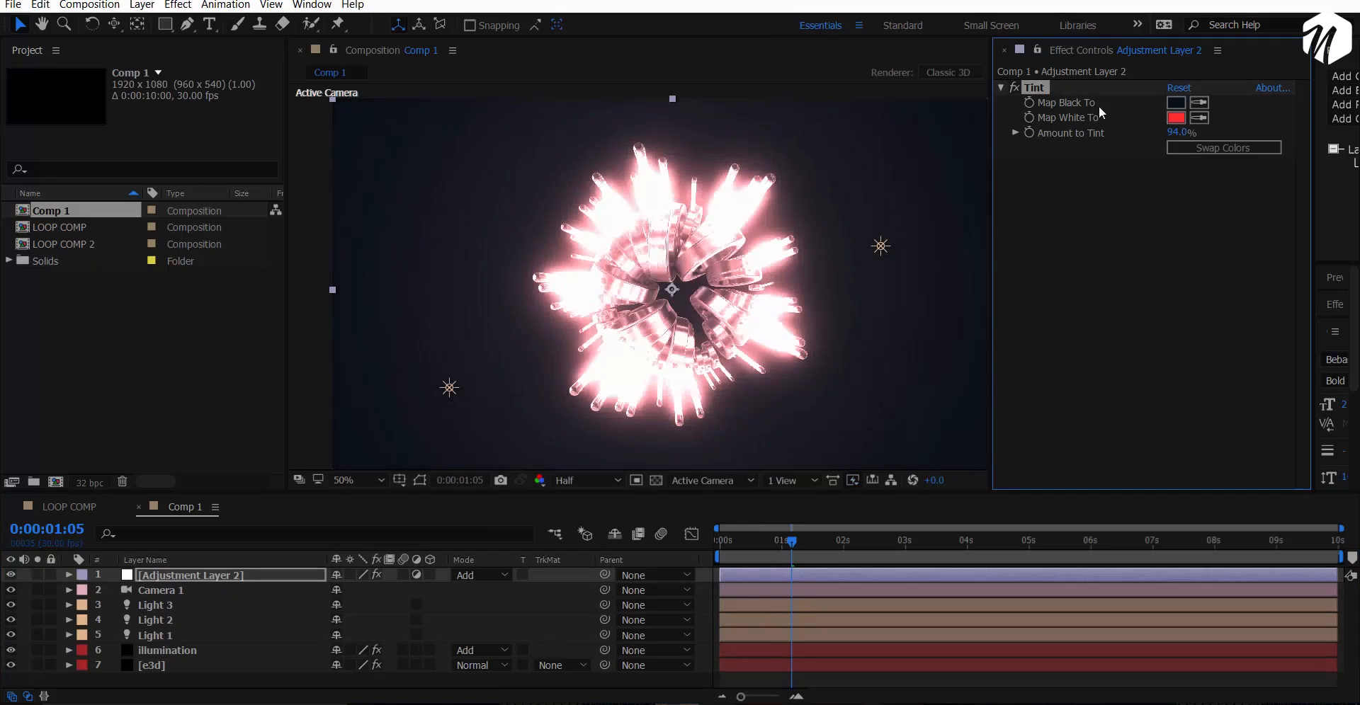
left_click(1112, 263)
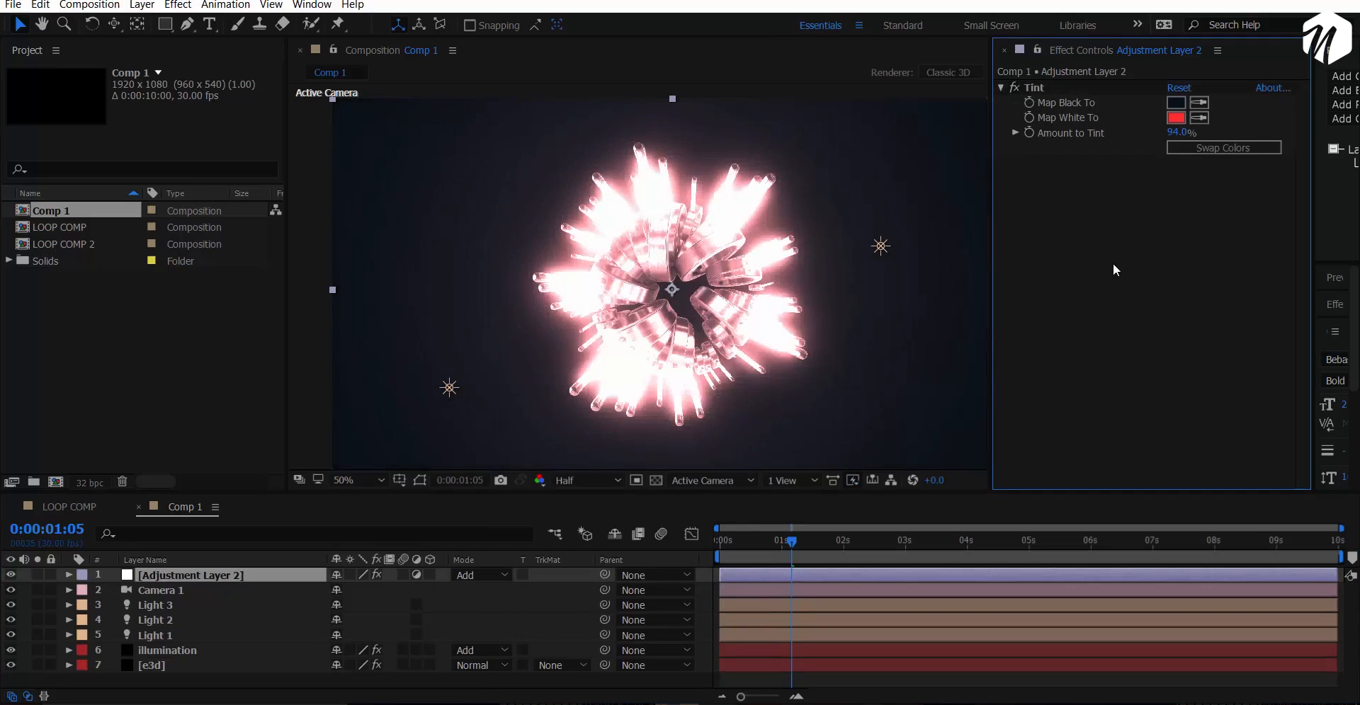
key("ctrl+space")
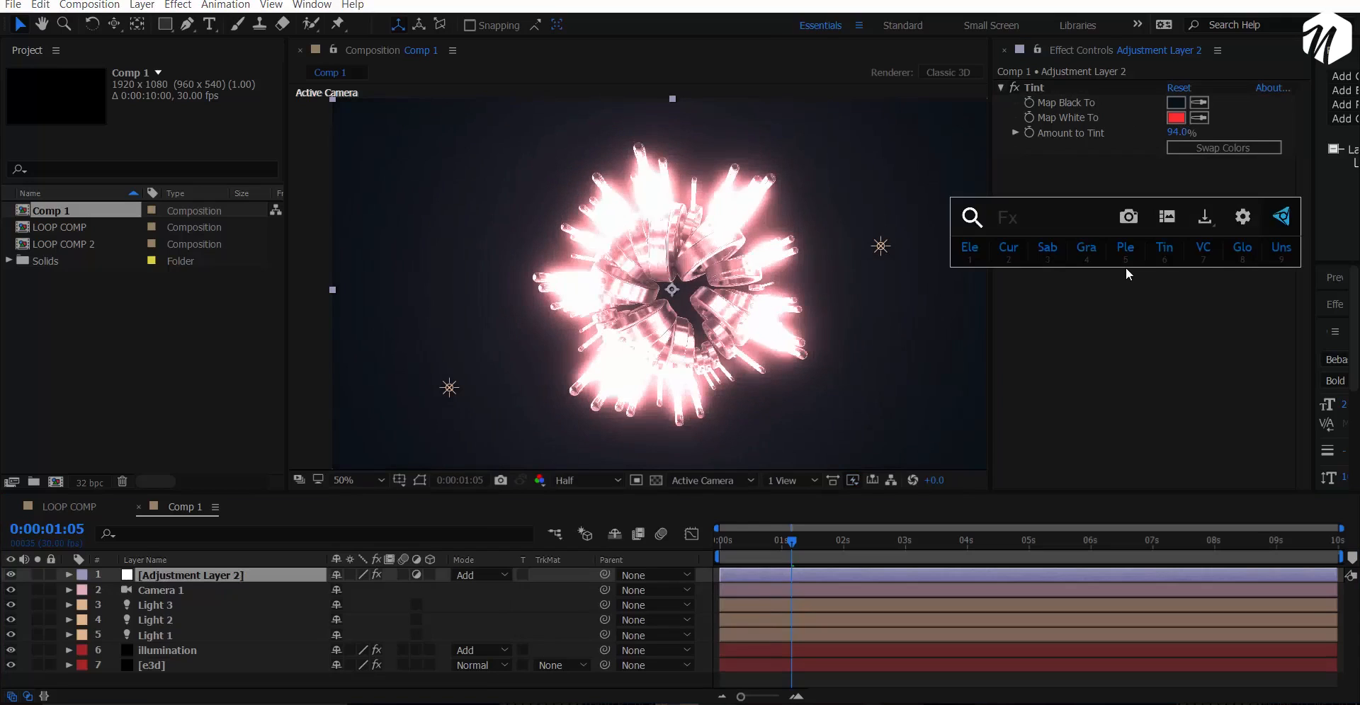
type("bight")
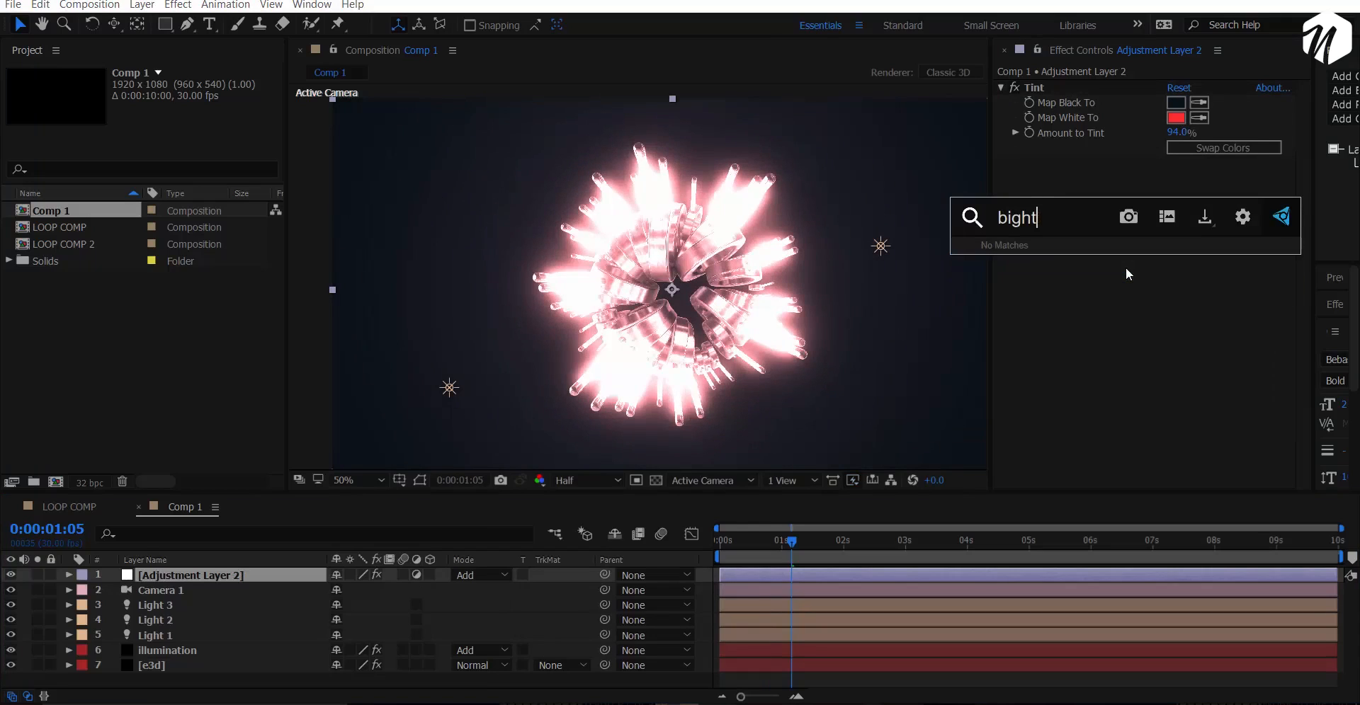
key("BackSpace")
Create a new adjustment layer in Comp 1 and move it above all other layers.
left_click(274, 666)
right_click(193, 686)
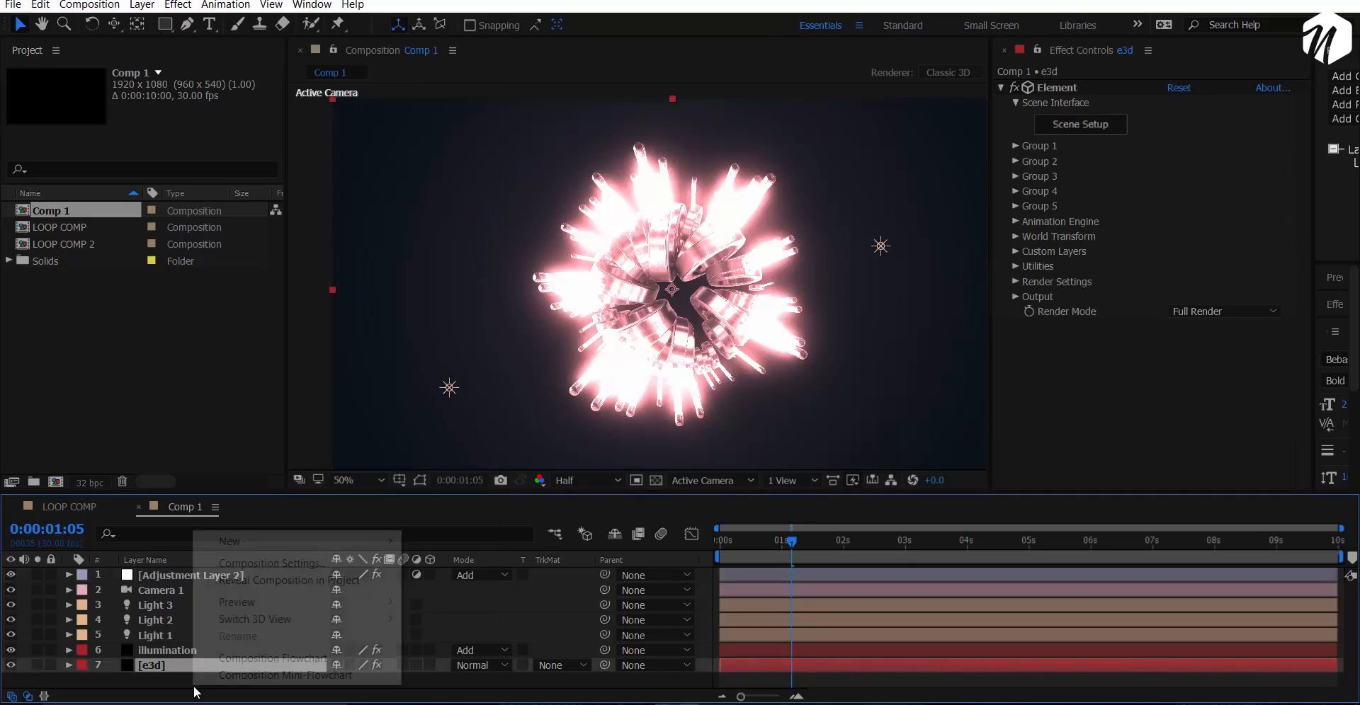
mouse_move(355, 541)
left_click(460, 665)
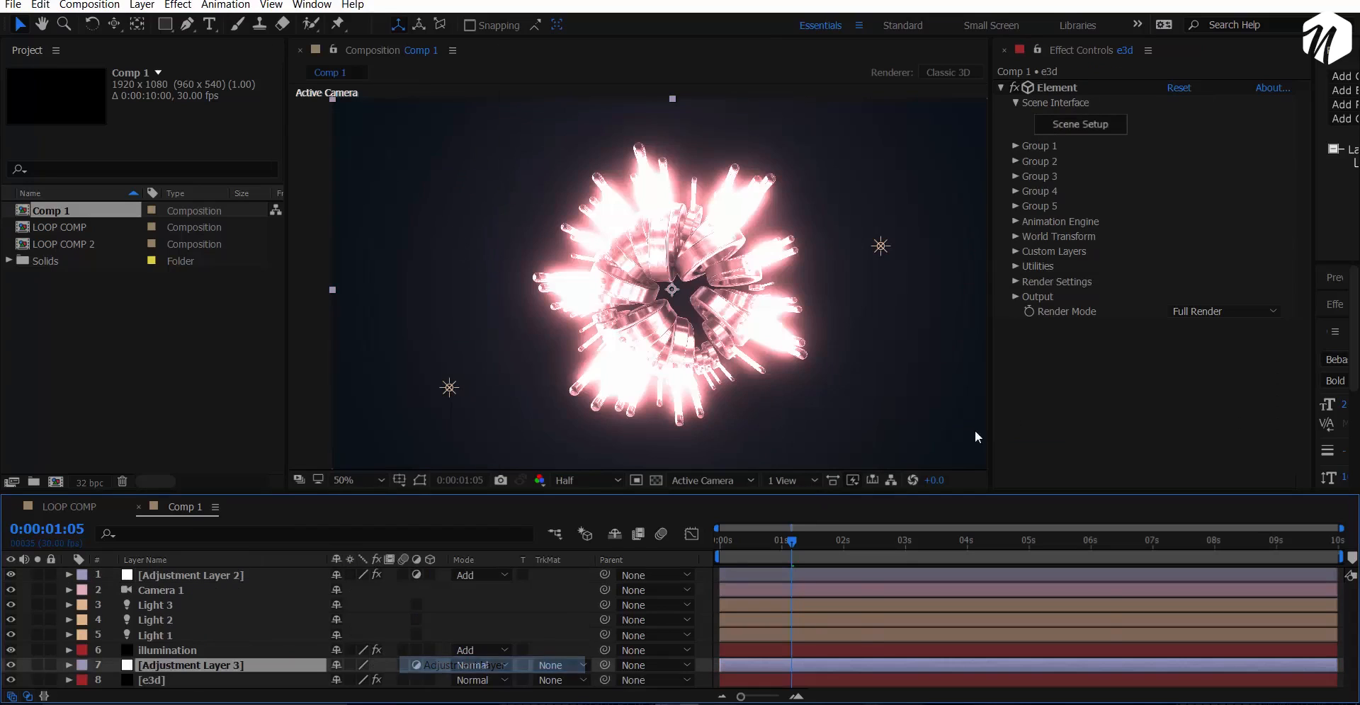
left_click_drag(220, 666, 244, 566)
Apply the Brightness & Contrast effect to the new top adjustment layer.
key("ctrl+space")
type("bight")
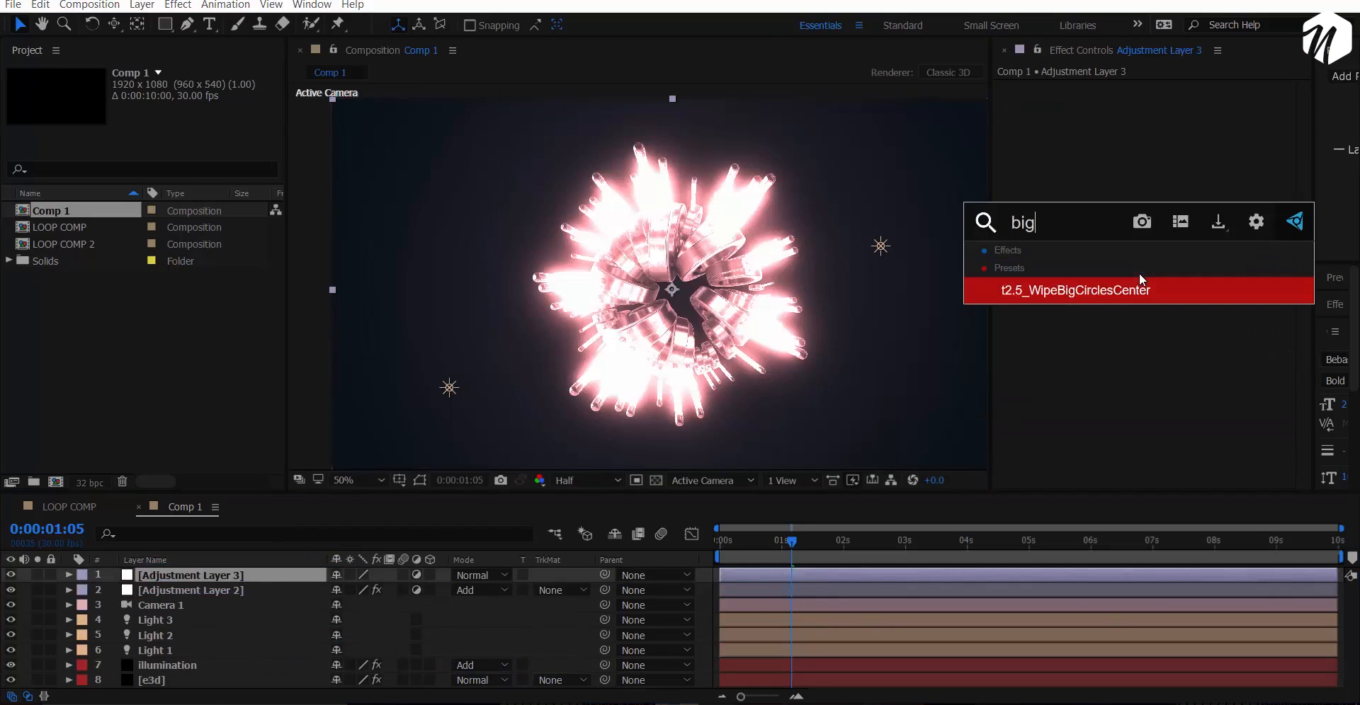
key("BackSpace")
key("BackSpace")
key("BackSpace")
key("BackSpace")
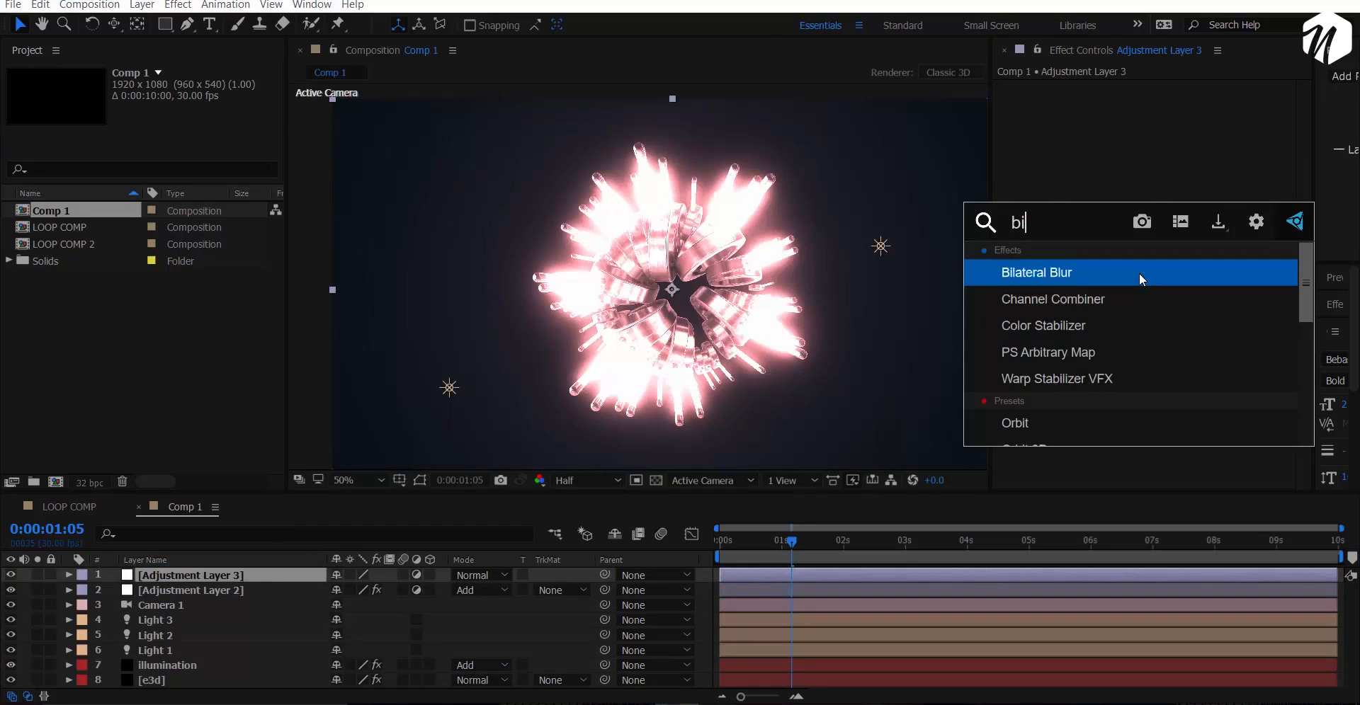
type("rig")
key("Return")
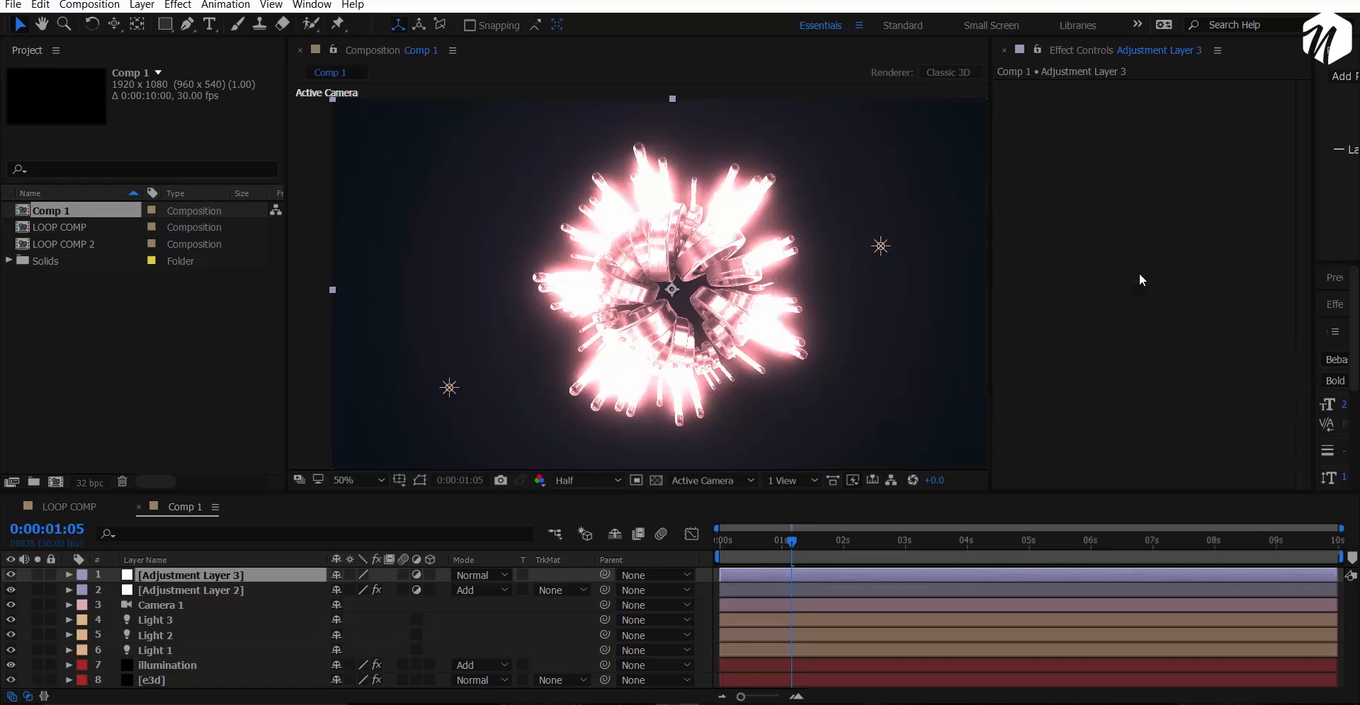
Set Brightness to -64 and Contrast to -46, and enable Use Legacy for the effect.
left_click_drag(1170, 106, 1136, 137)
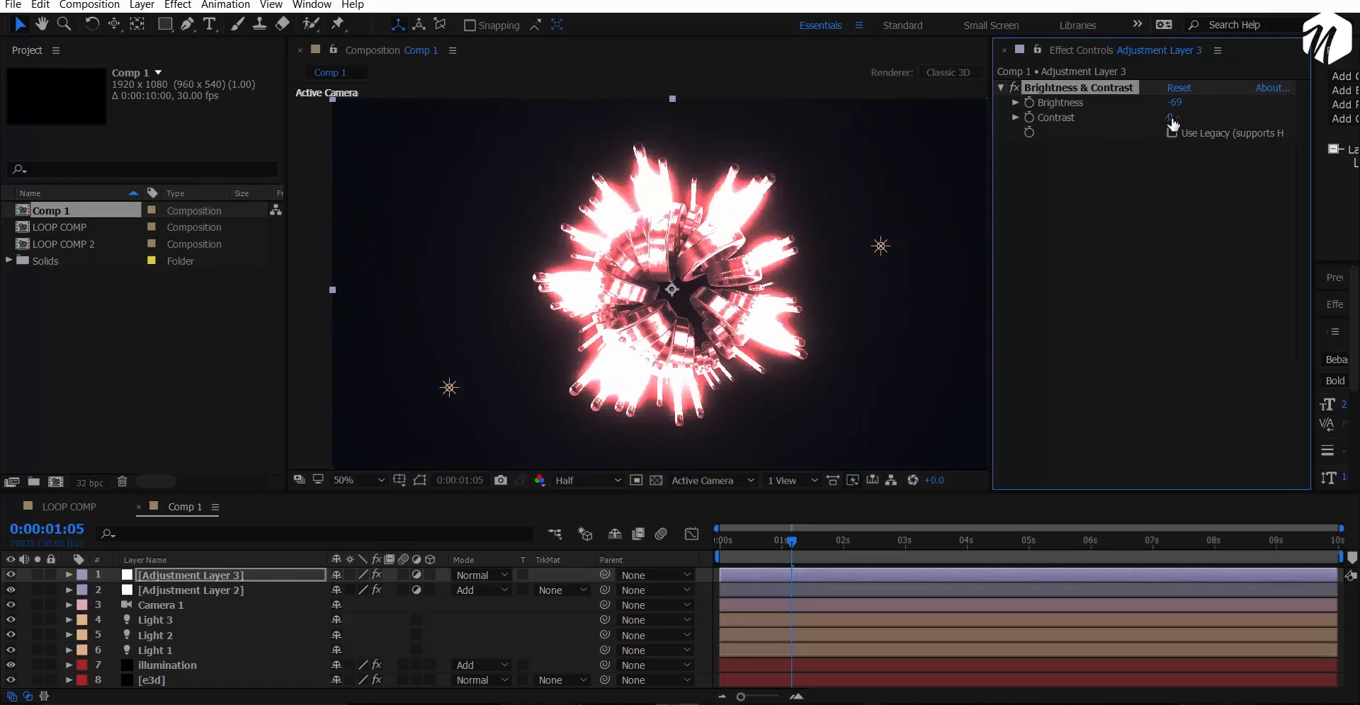
left_click_drag(1200, 110, 1152, 129)
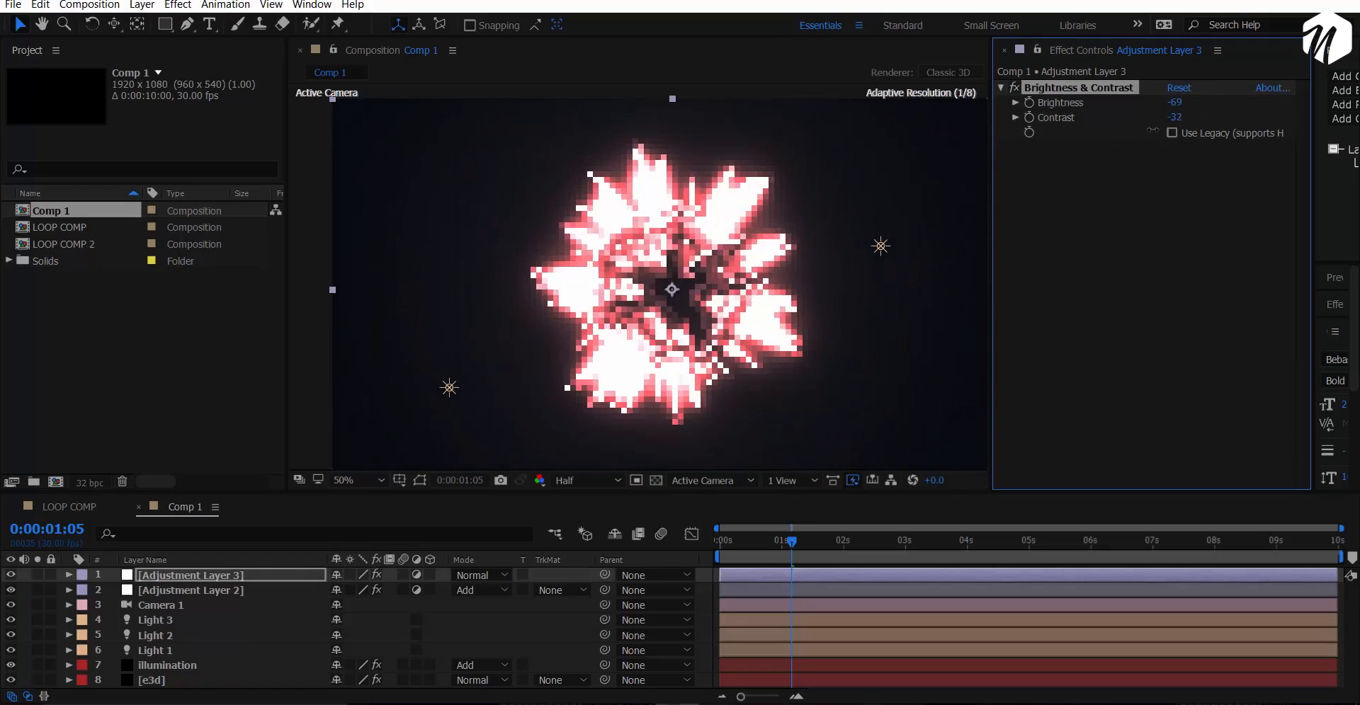
left_click(1171, 133)
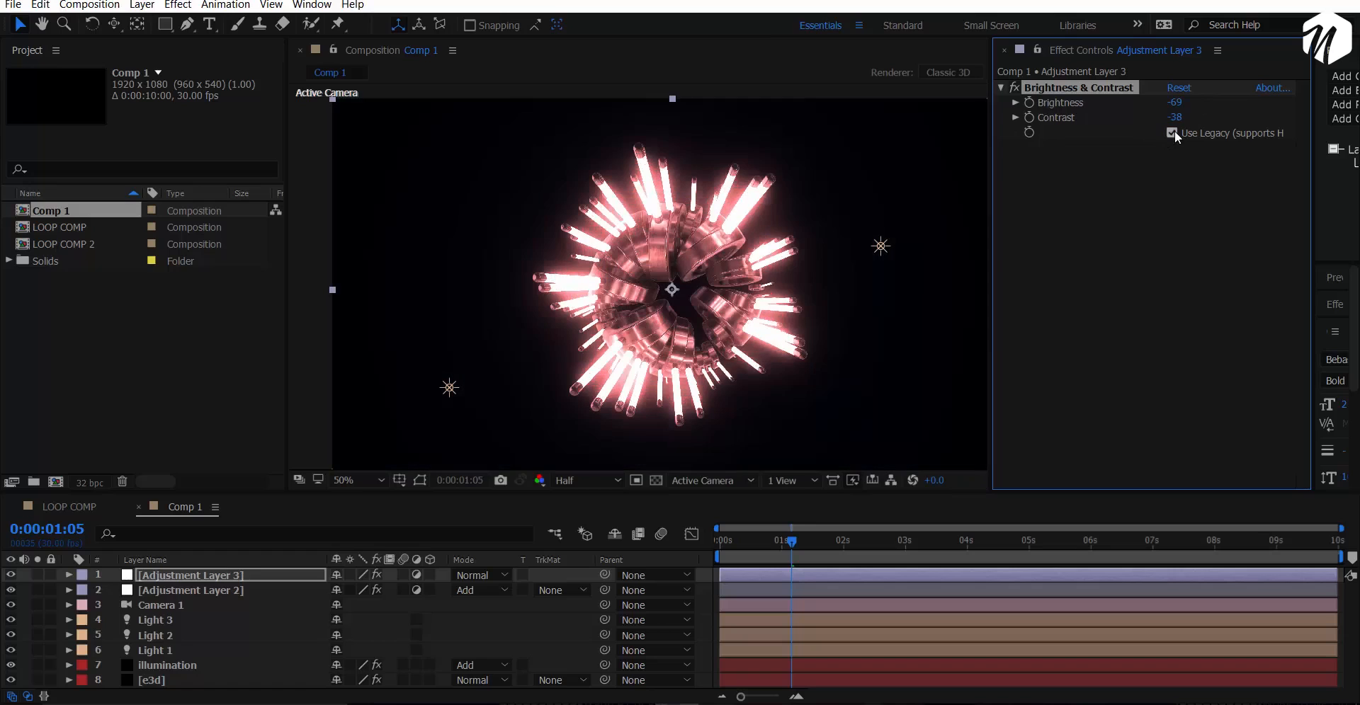
mouse_move(1175, 102)
left_mouse_down()
mouse_move(1211, 93)
mouse_move(1173, 124)
mouse_move(1154, 118)
left_mouse_up()
Rename the adjustment layer carrying the Tint effect as tint.
left_click(177, 590)
key("Return")
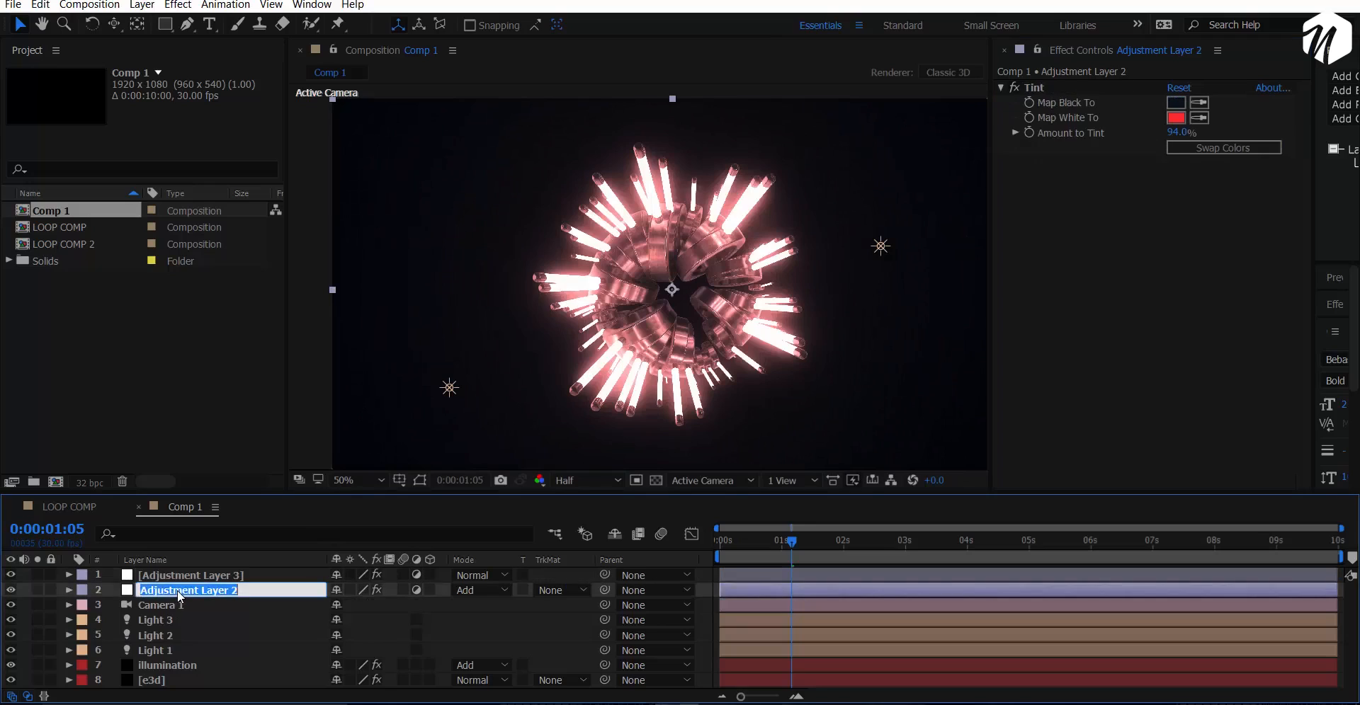
type("tint")
key("Return")
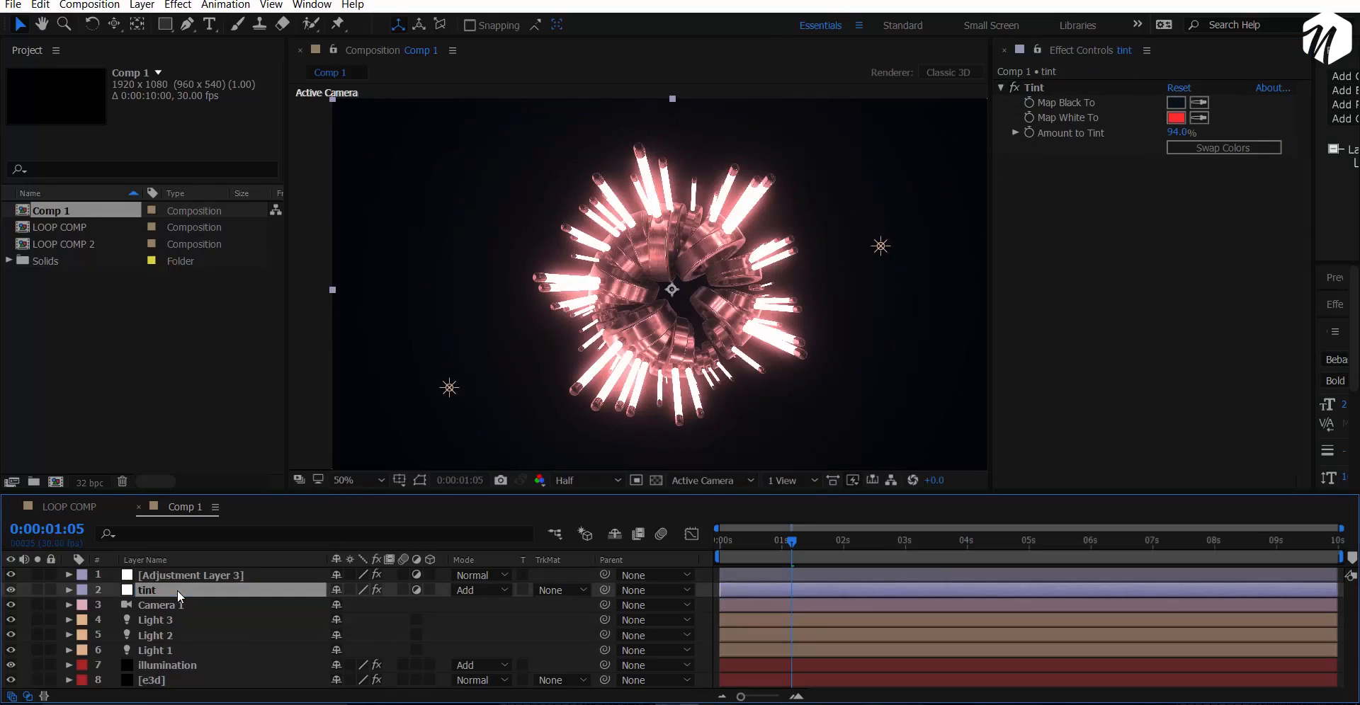
Recolor the Tint effect's Map White To from red to 41BFFF and shift its hue to a deeper blue.
left_click(1185, 119)
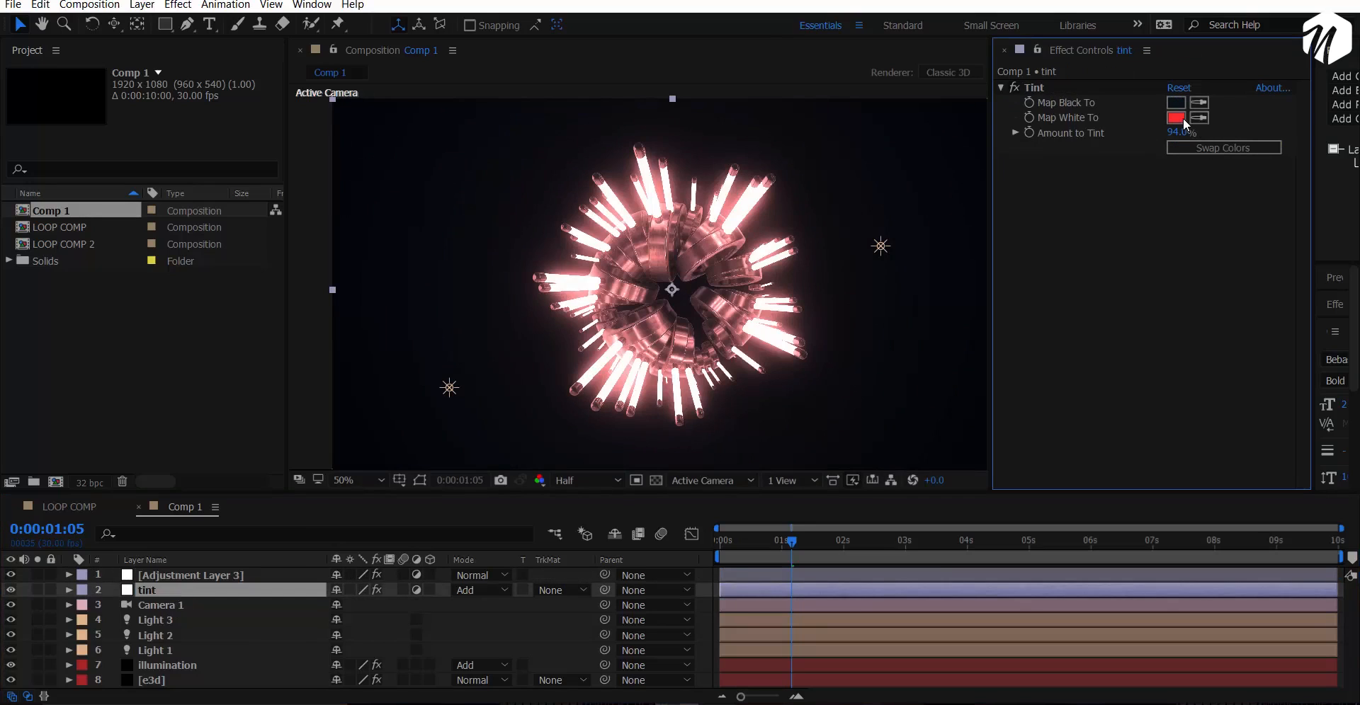
left_click(1183, 118)
left_click_drag(1180, 244, 1186, 308)
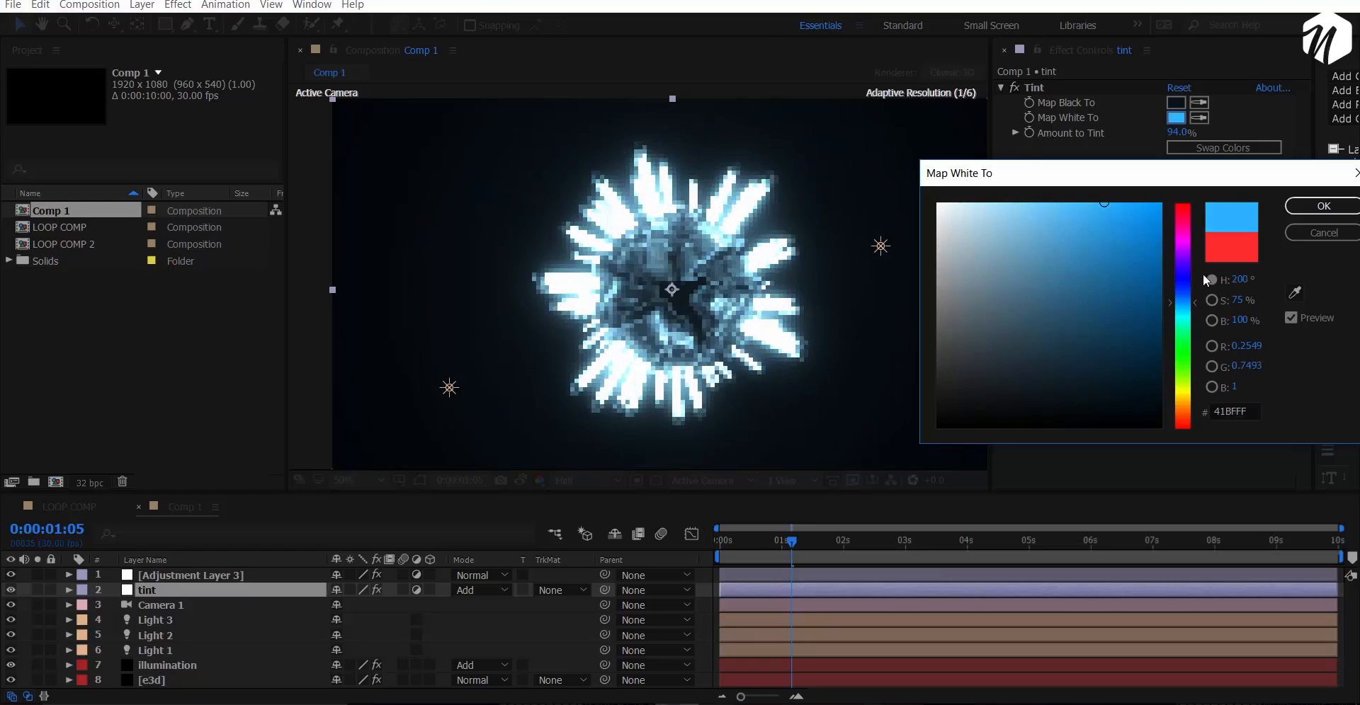
left_click(1322, 206)
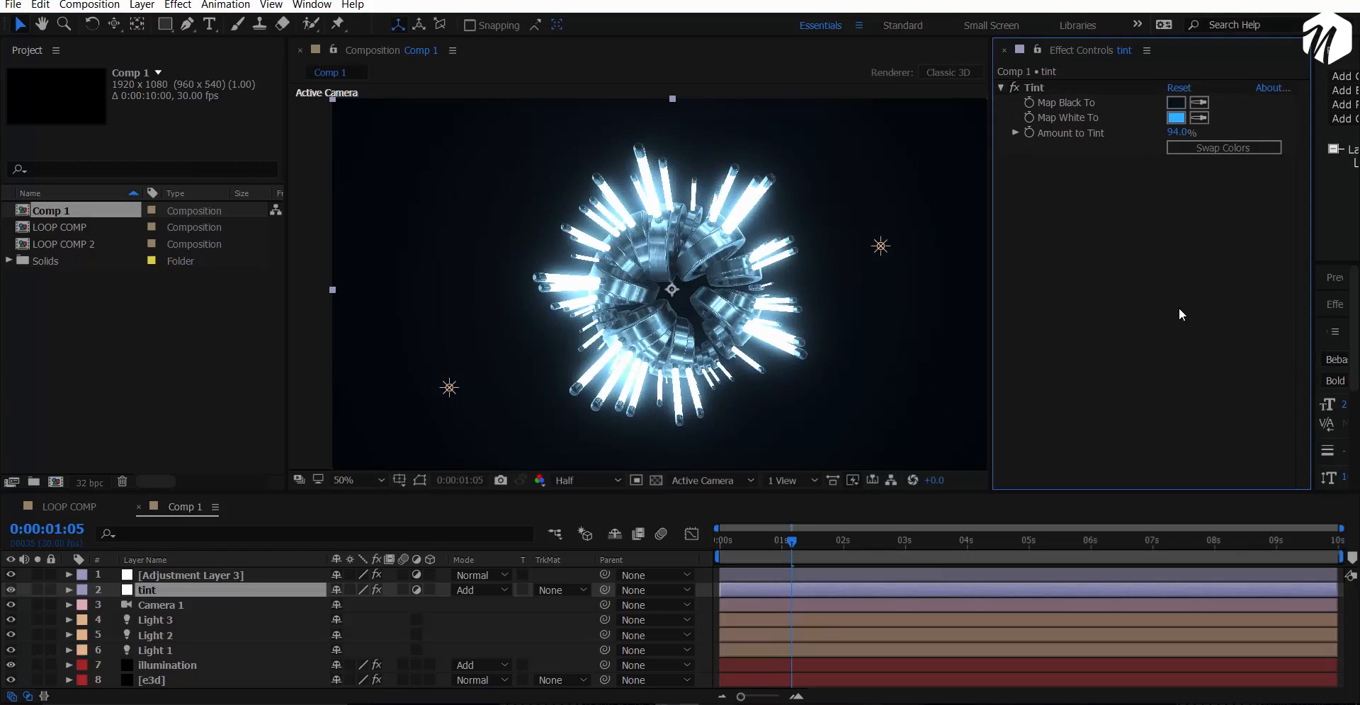
left_click(1180, 115)
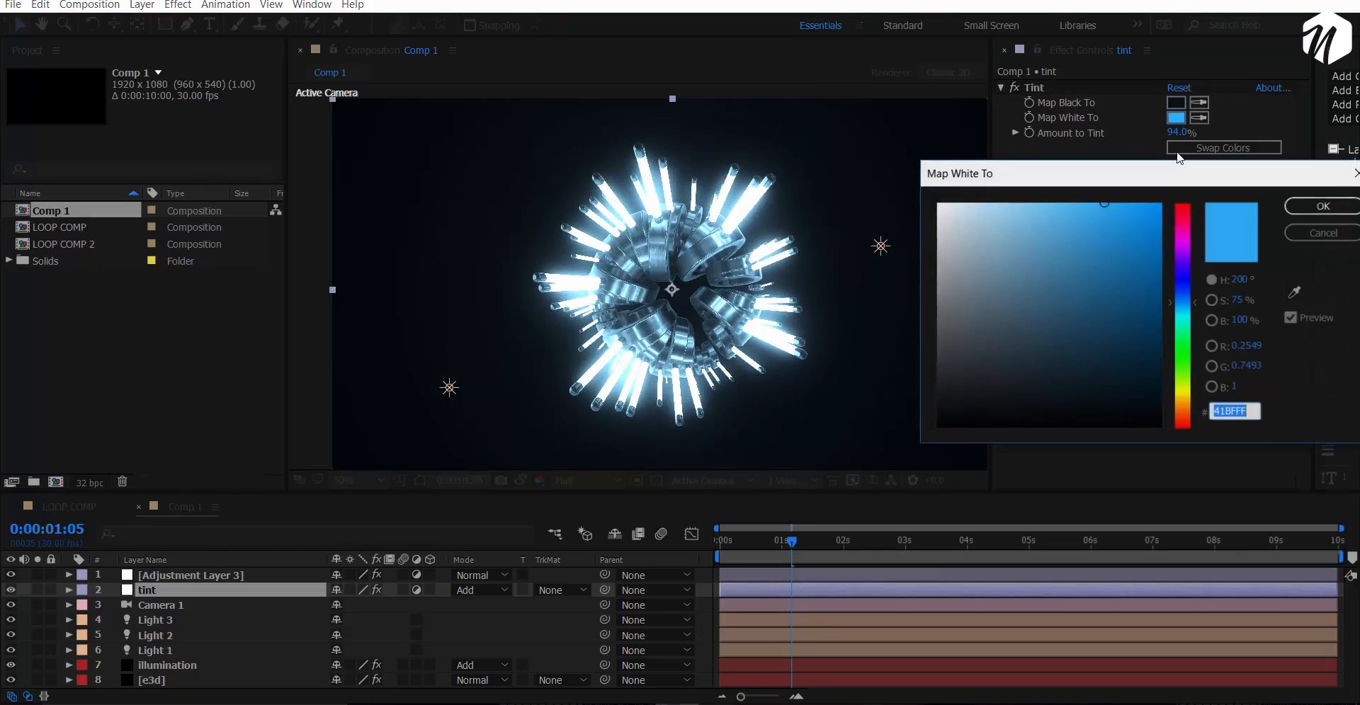
left_click(1181, 292)
left_click(1321, 205)
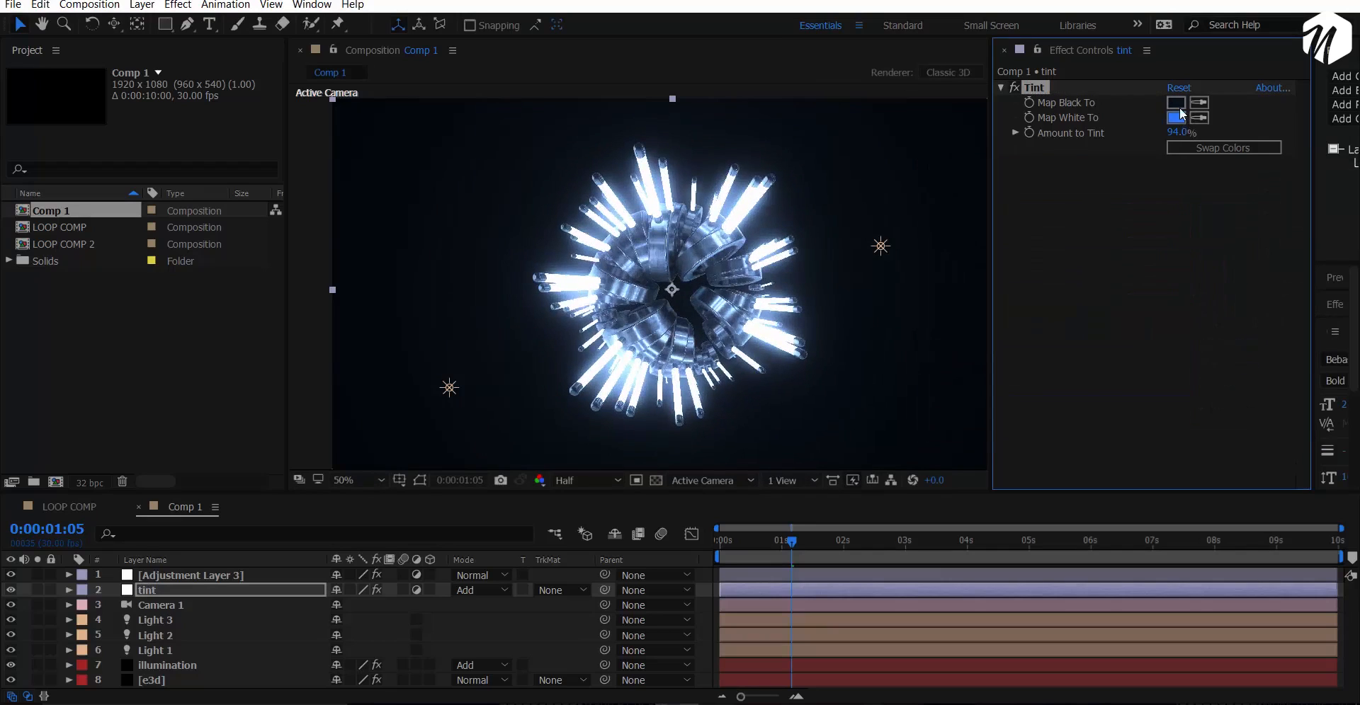
Darken the Tint effect's Map Black To color to 020C16.
left_click(1176, 102)
left_click_drag(1142, 408, 1142, 409)
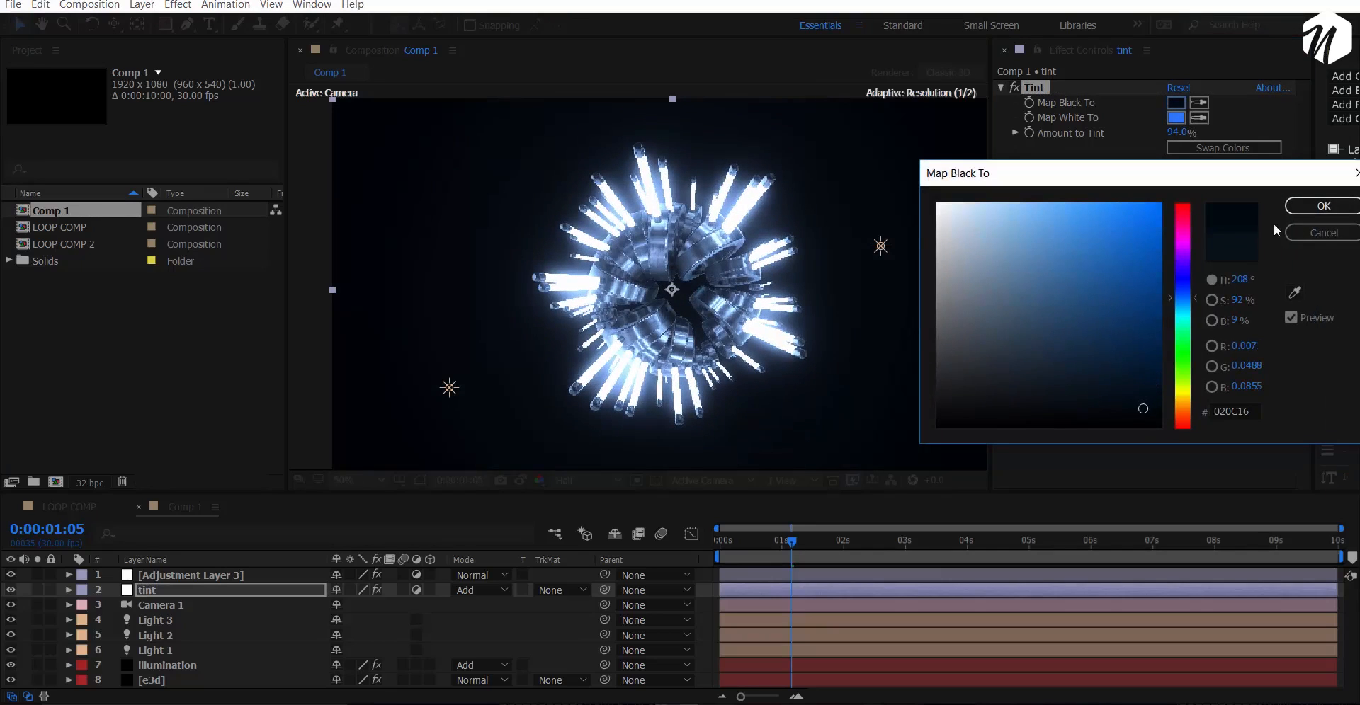
left_click(1311, 205)
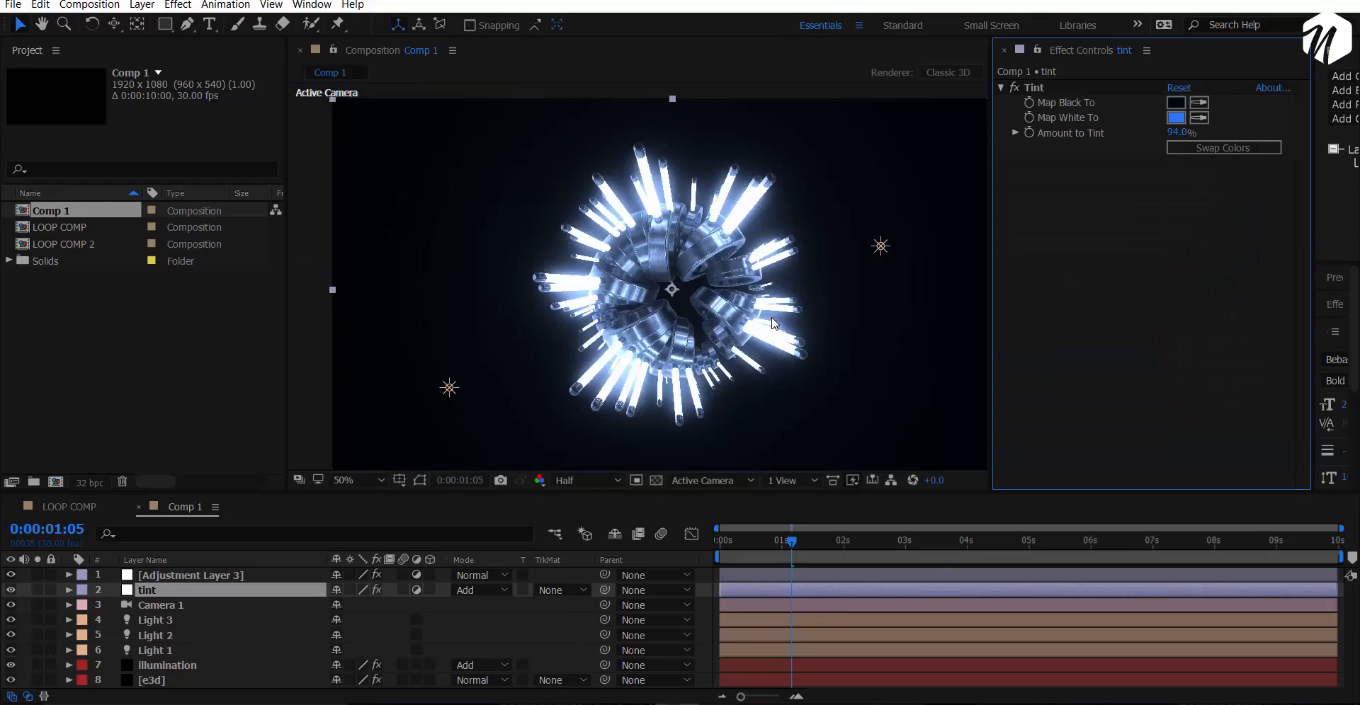
Create a black 1920 x 1080 solid named circle and place it directly below the tint layer.
key("grave")
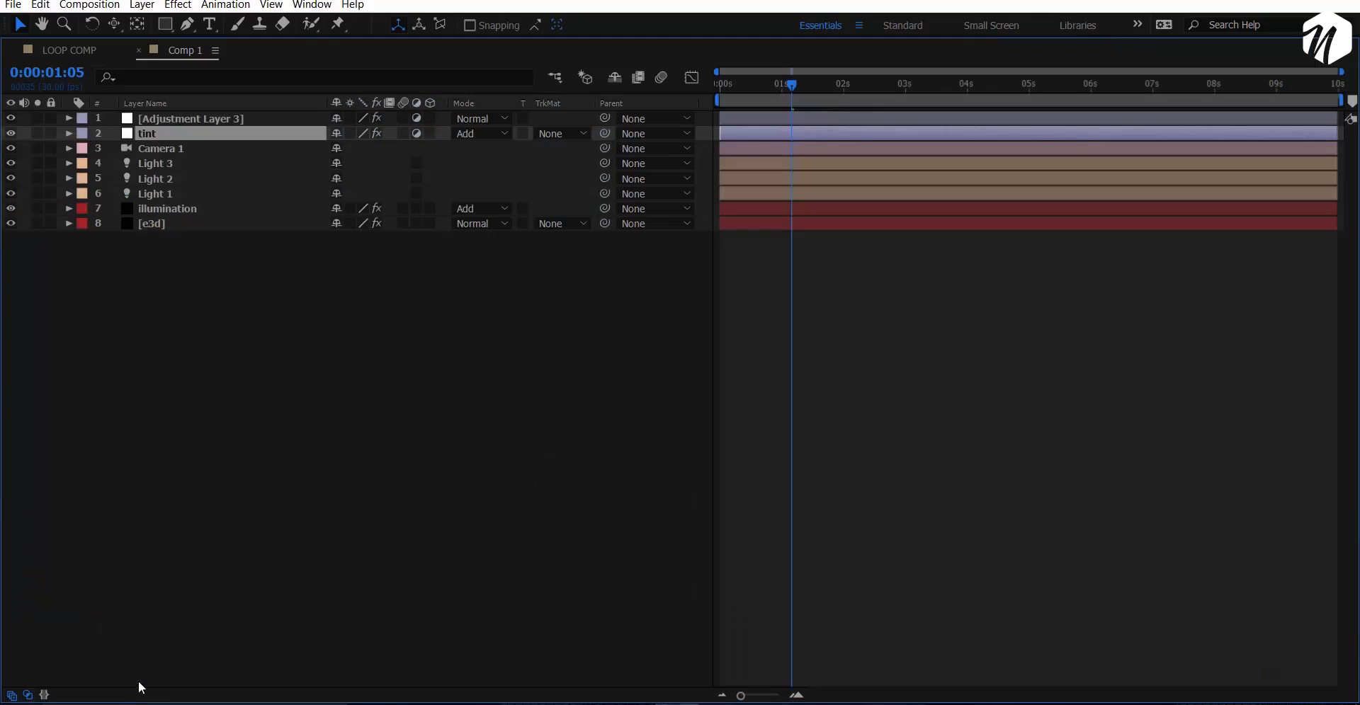
right_click(139, 611)
mouse_move(213, 467)
left_click(418, 507)
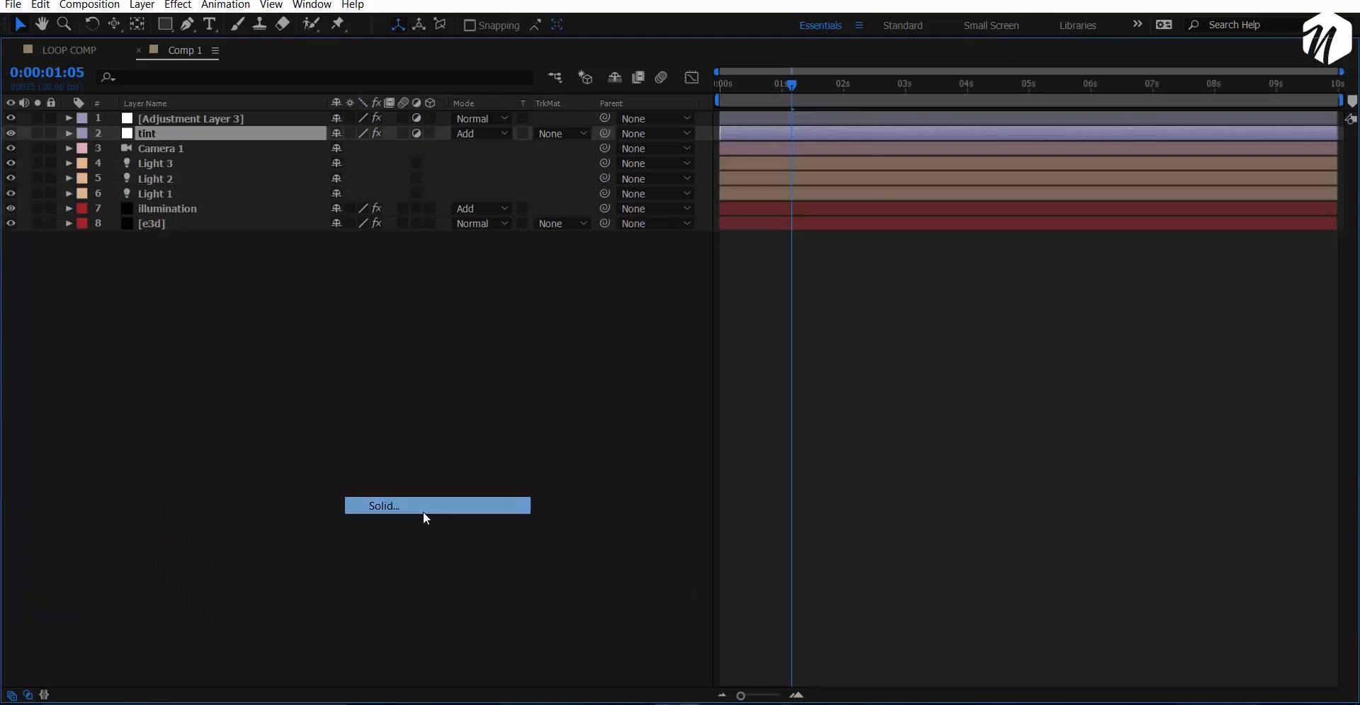
type("circle")
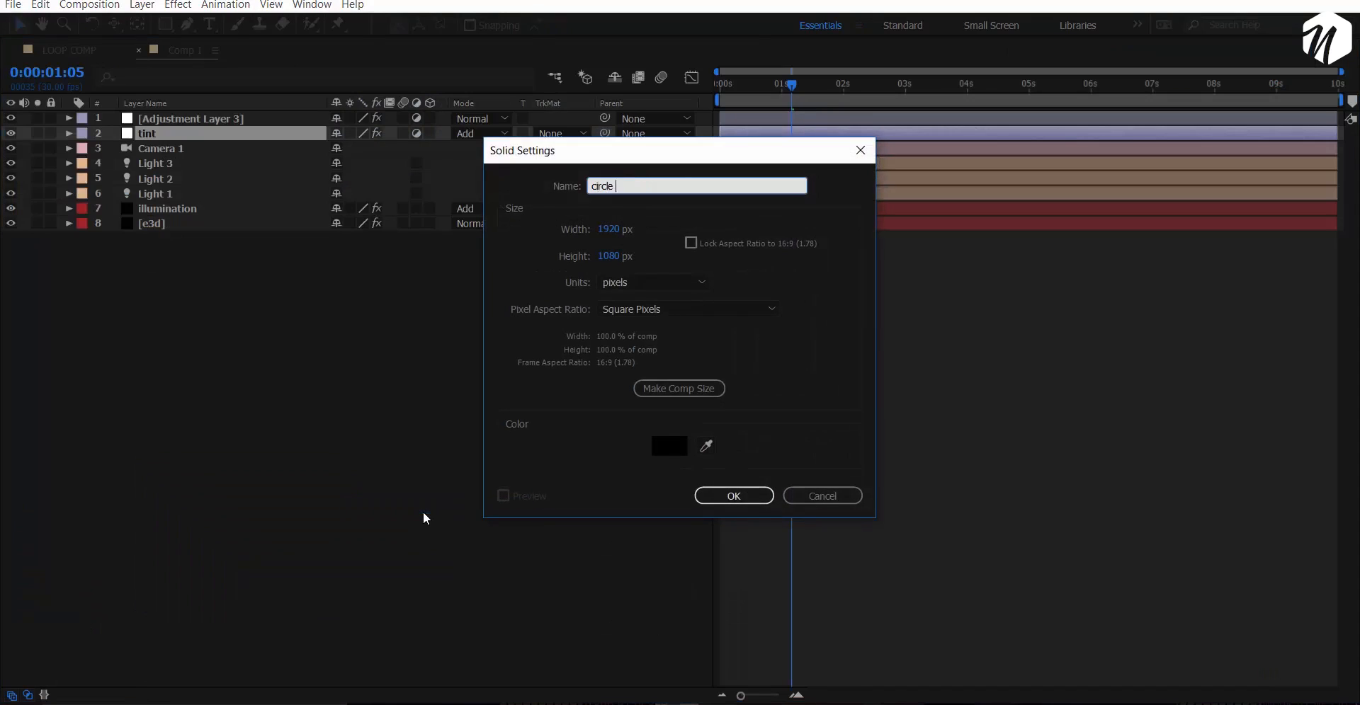
key("Return")
left_click_drag(155, 133, 356, 194)
key("Tab")
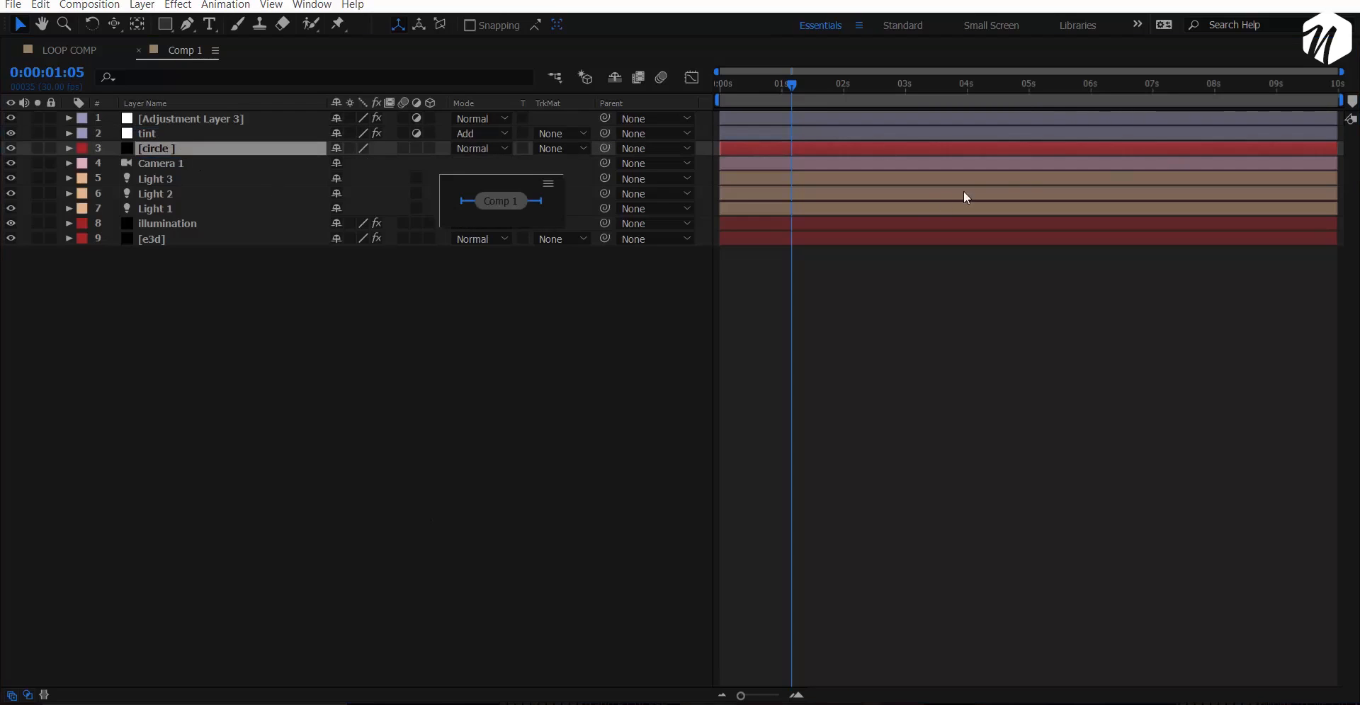
left_click(94, 418)
left_click(172, 148)
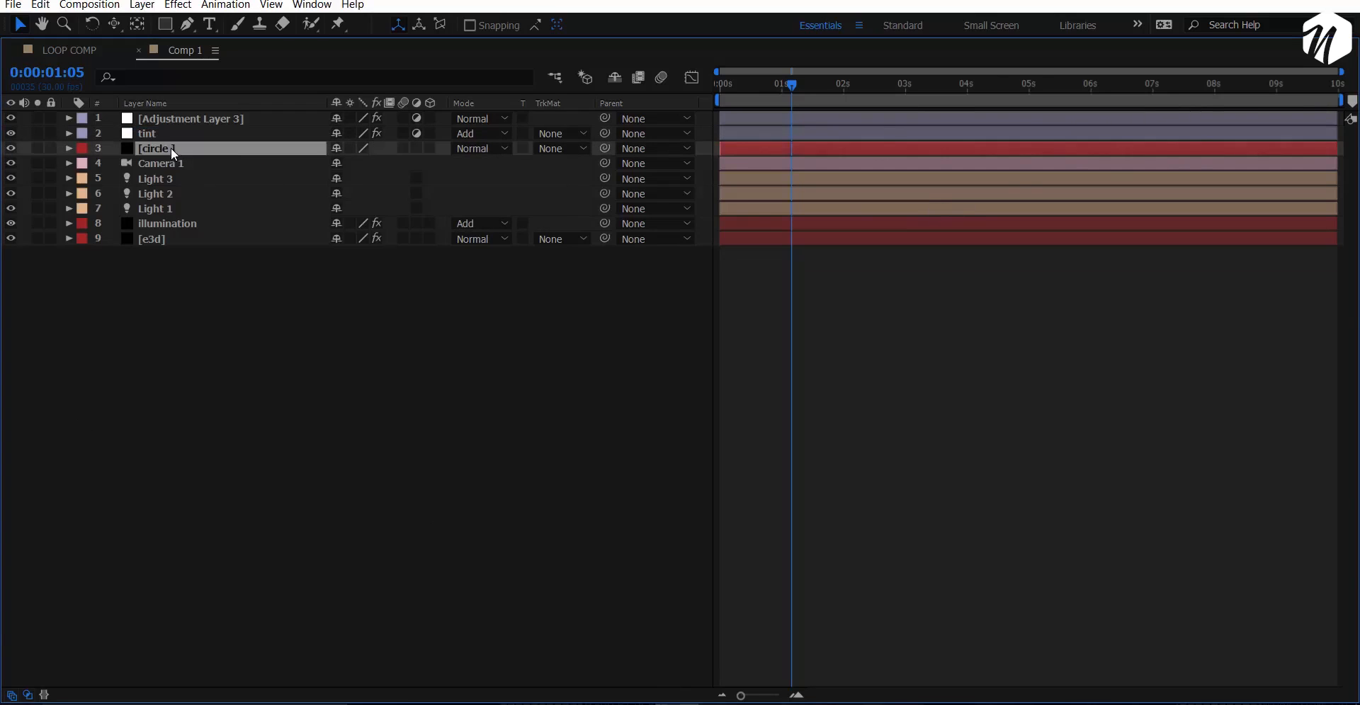
Apply the Circle effect to the circle solid.
key("grave")
left_click(1180, 250)
key("ctrl+space")
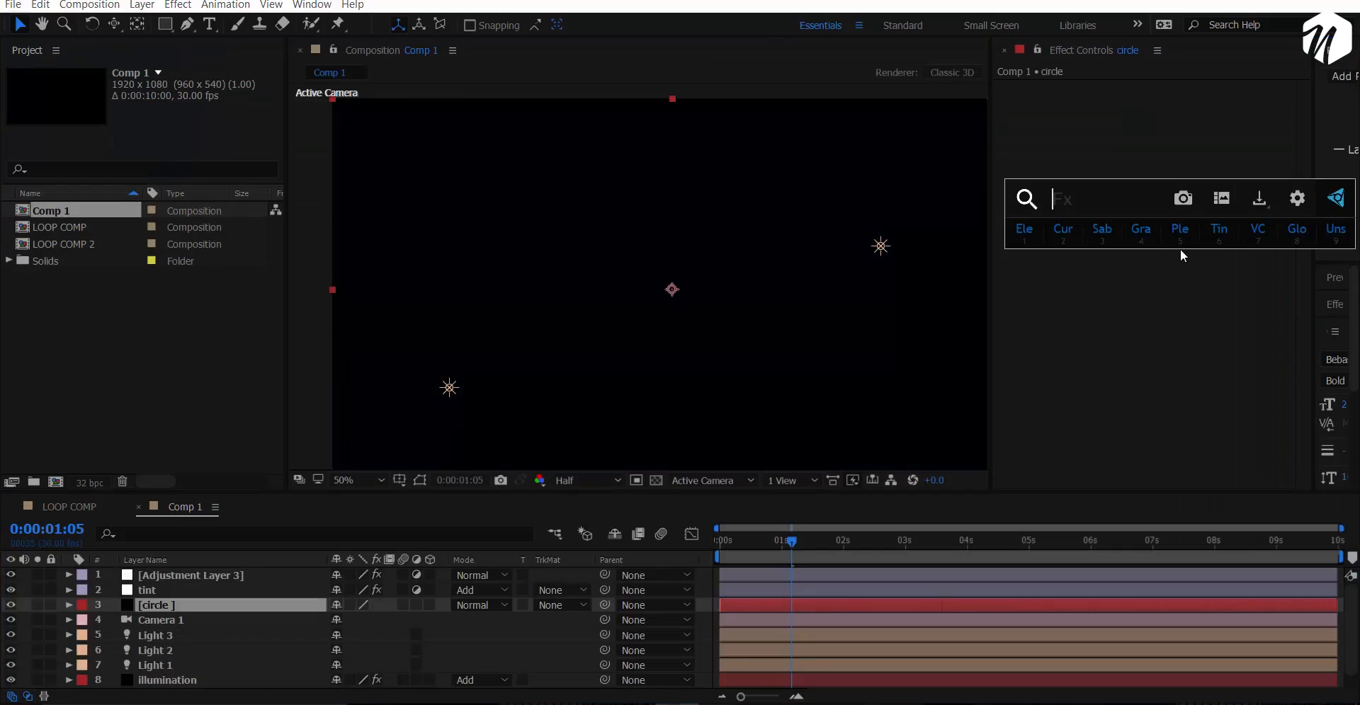
type("circl")
key("Return")
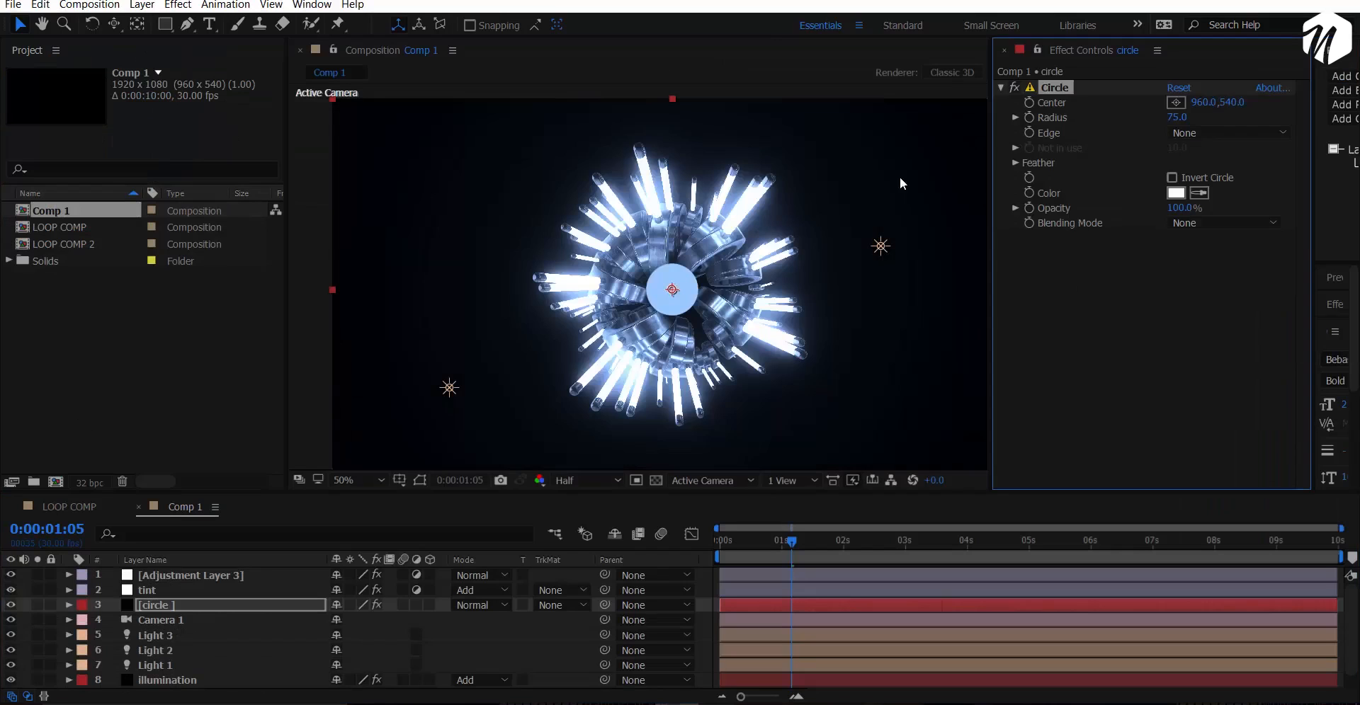
Place the Circle effect's center at 1794, 54 in the frame's upper-right corner and set Feather Outer Edge to about 2210.
left_click(1175, 102)
left_click(967, 117)
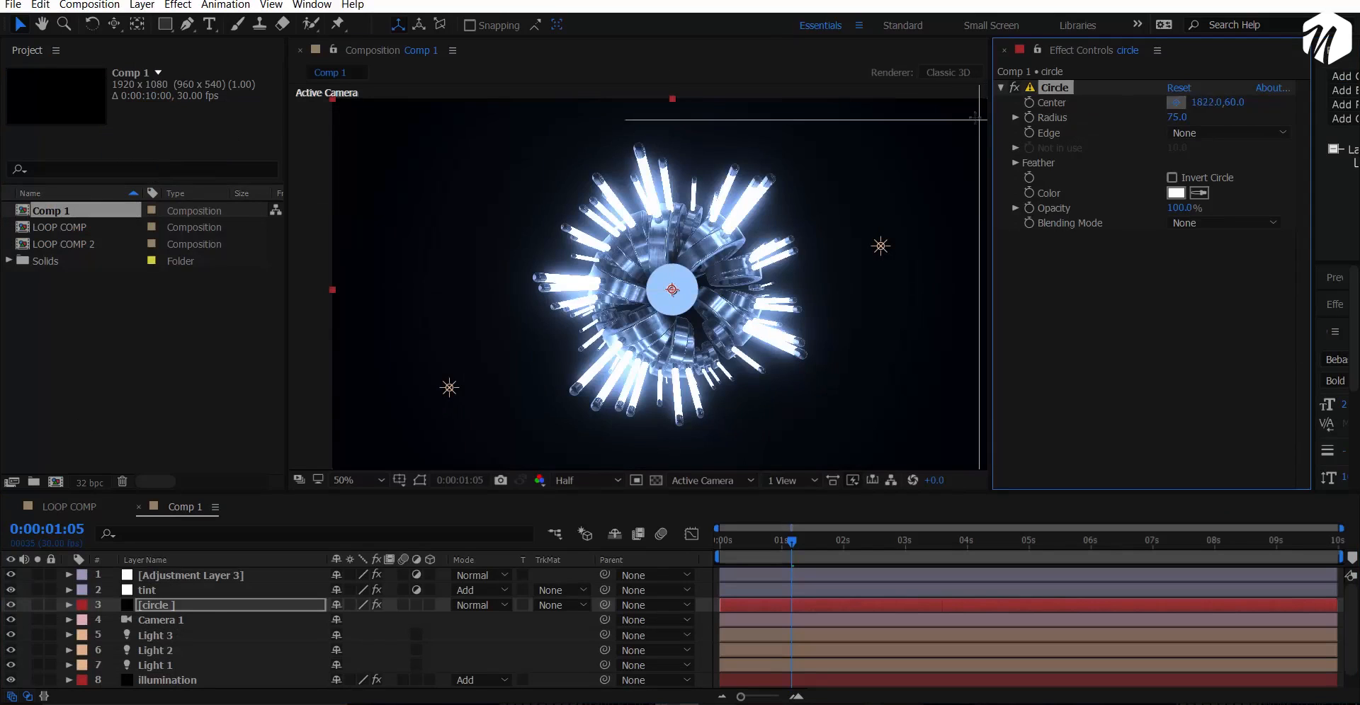
left_click_drag(921, 177, 835, 195)
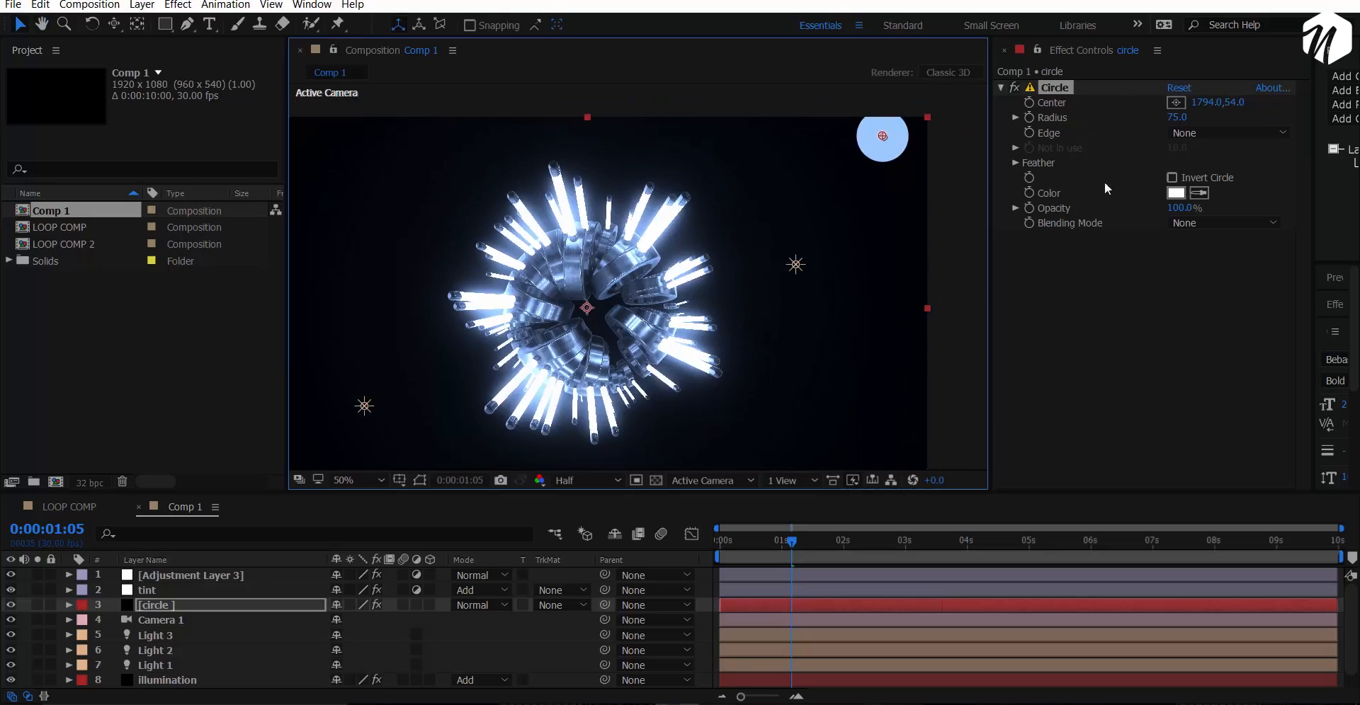
left_click(1016, 163)
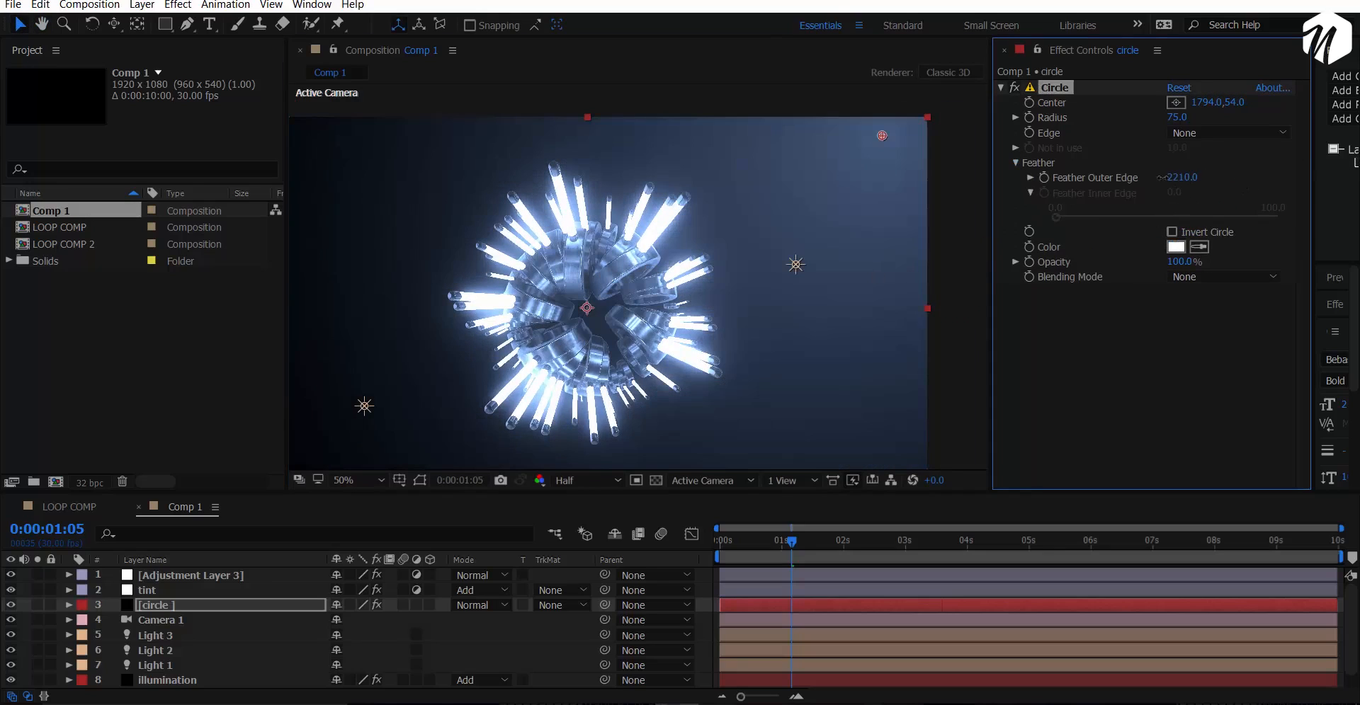
Apply a Curves effect to the circle layer and pull the lower part of its RGB curve down.
key("ctrl+space")
left_click(1024, 339)
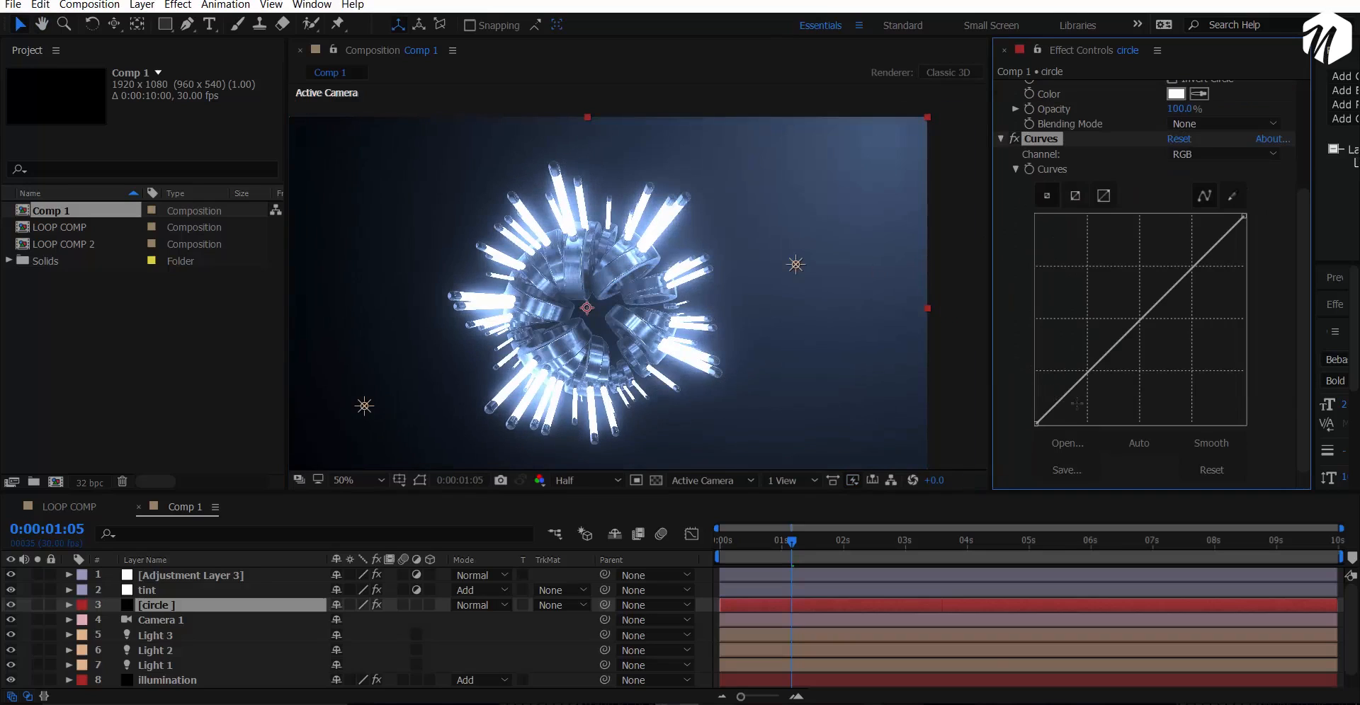
left_click_drag(1090, 372, 1109, 411)
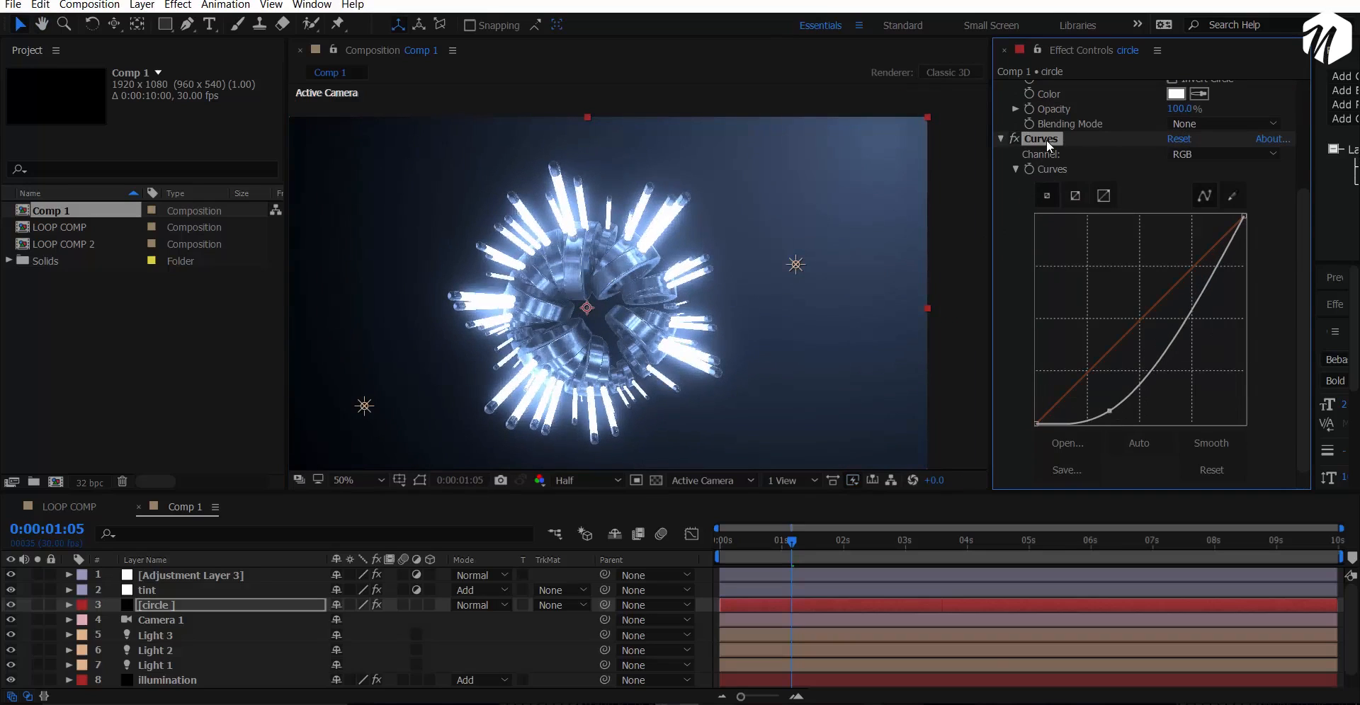
Add a Curves effect to Adjustment Layer 3, lower its RGB curve's shadows slightly, and check the animation up to 0:00:01:09.
left_click(237, 575)
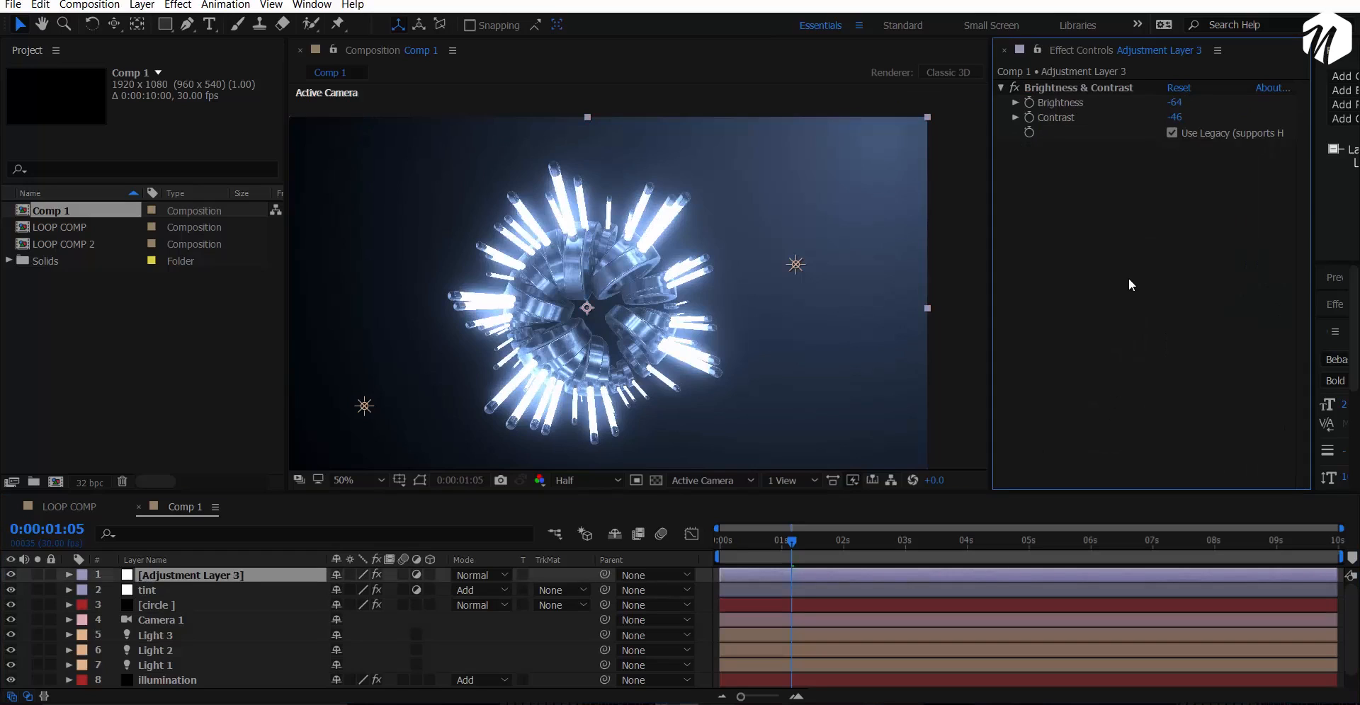
key("ctrl+space")
left_click(1044, 265)
left_click_drag(1088, 373, 1092, 401)
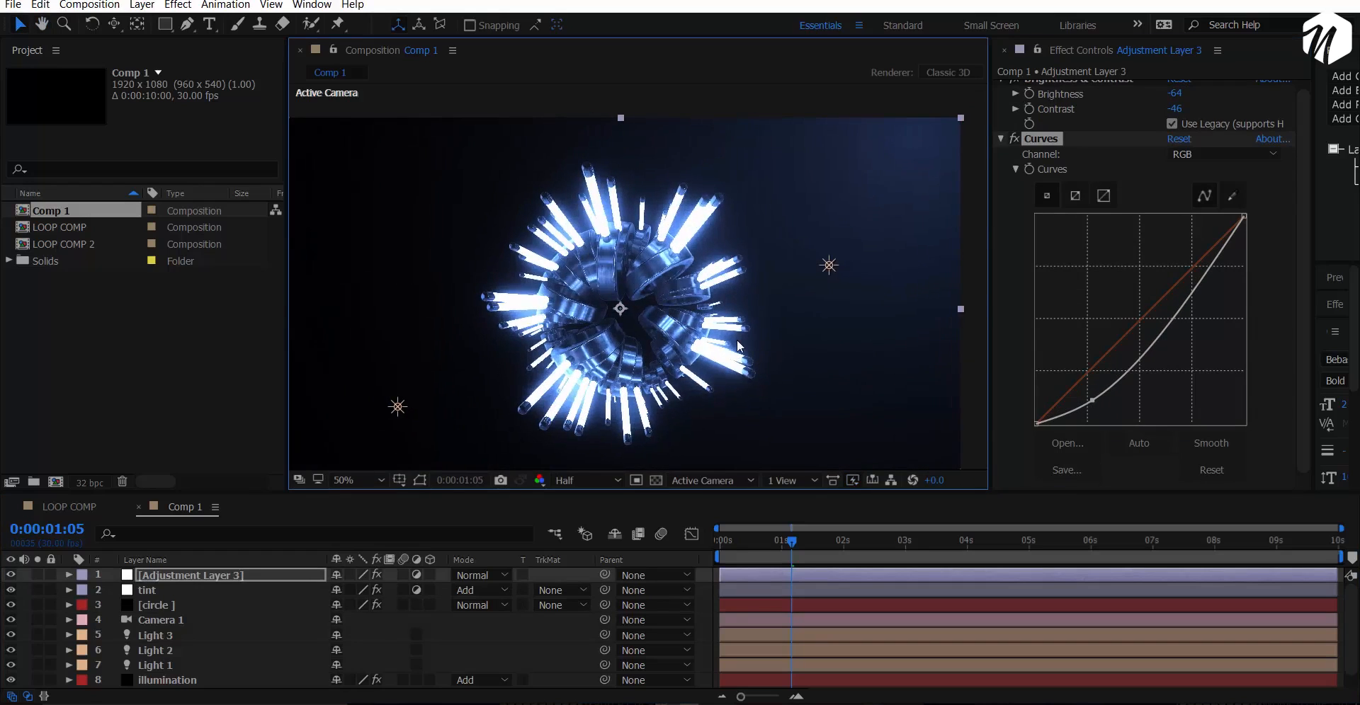
scroll(737, 338, "up", 2)
scroll(736, 339, "down", 2)
left_click_drag(746, 538, 720, 540)
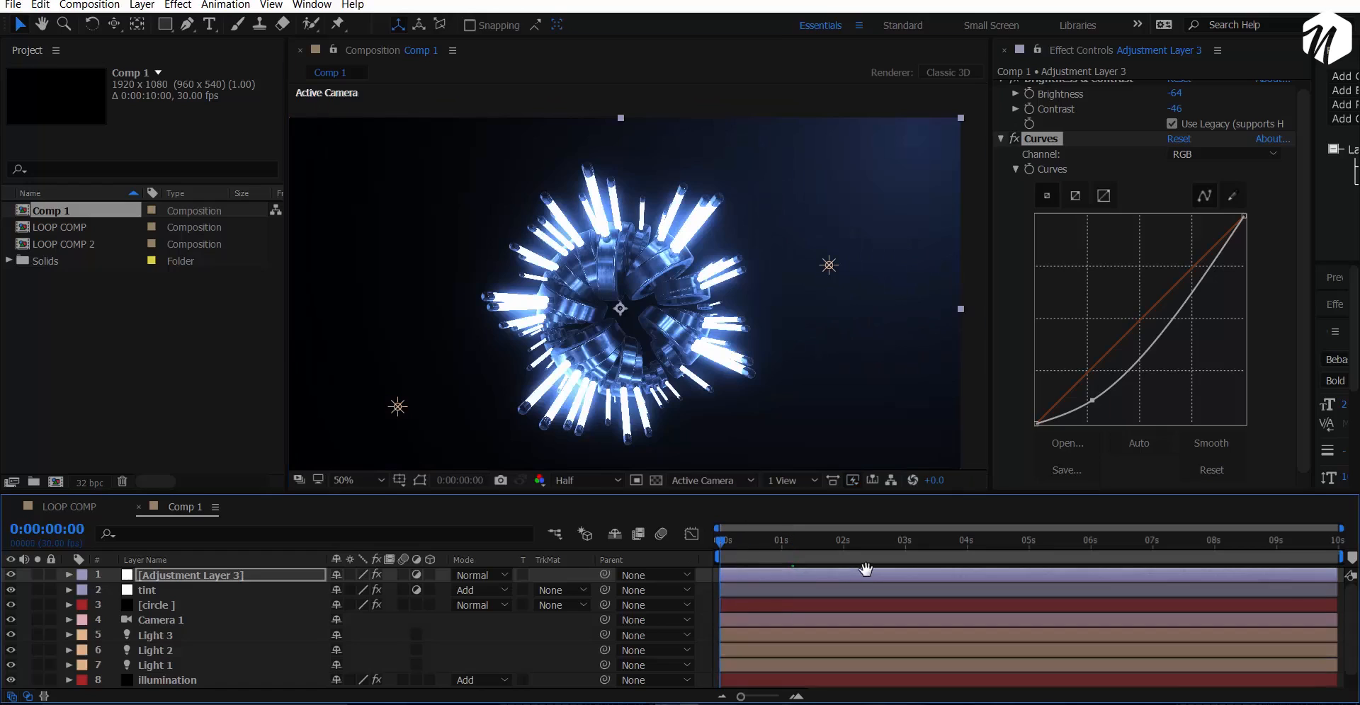
left_click_drag(855, 560, 801, 549)
Create another adjustment layer above Adjustment Layer 3 at the top of the layer stack.
left_click(236, 578)
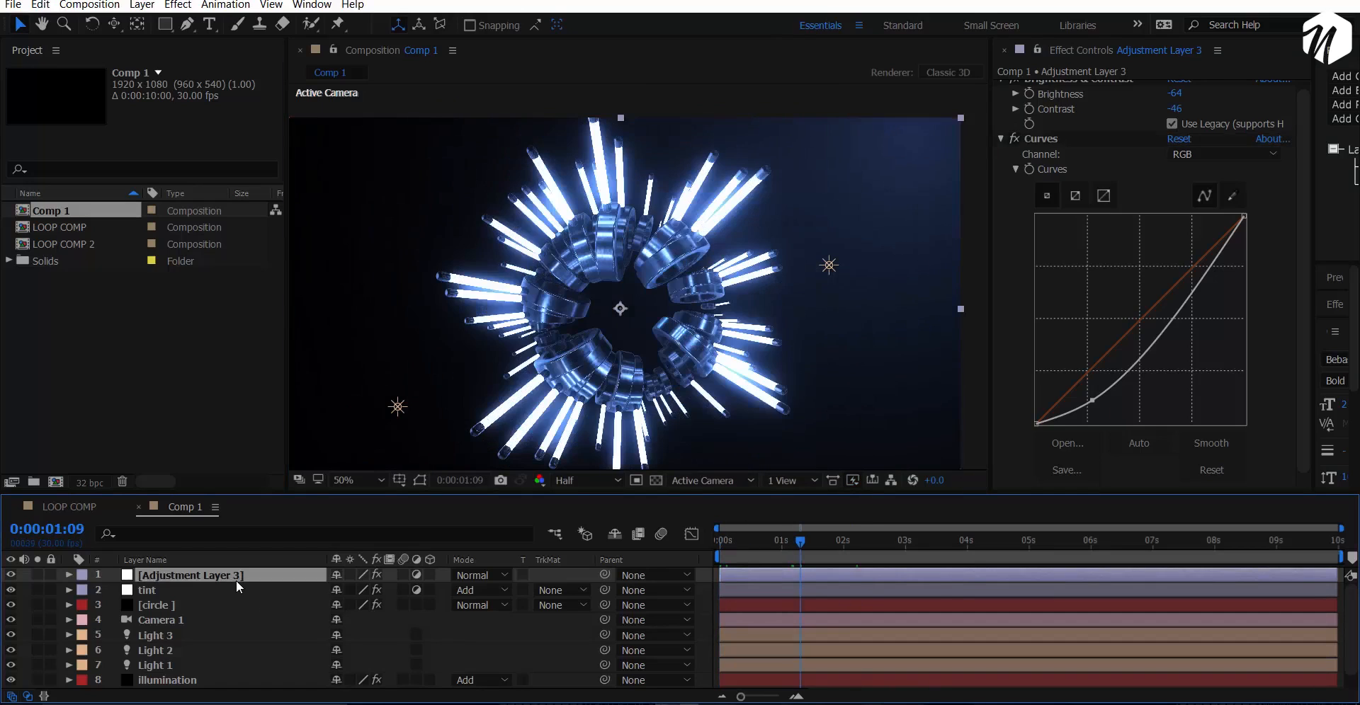
key("grave")
right_click(294, 547)
mouse_move(380, 405)
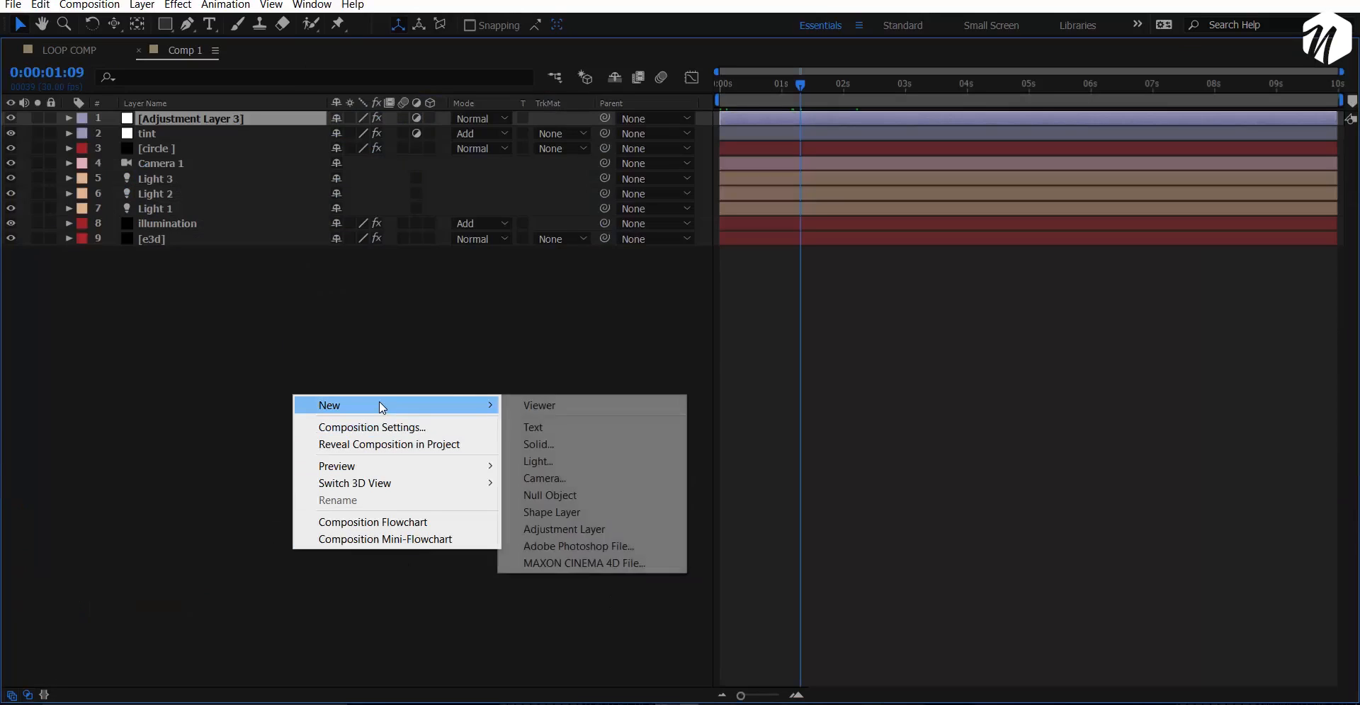
left_click(564, 529)
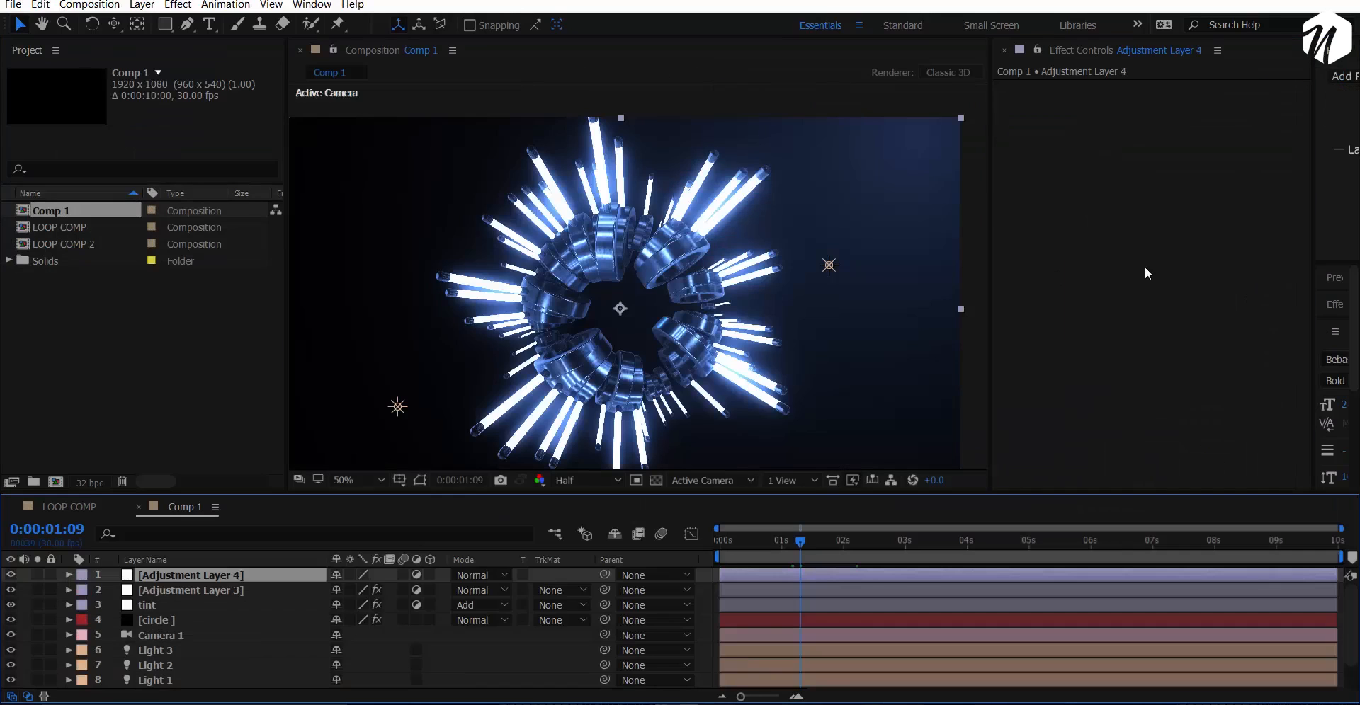
Apply a Hue/Saturation effect to Adjustment Layer 4 and set Master Saturation to -15.
key("ctrl+space")
type("hue")
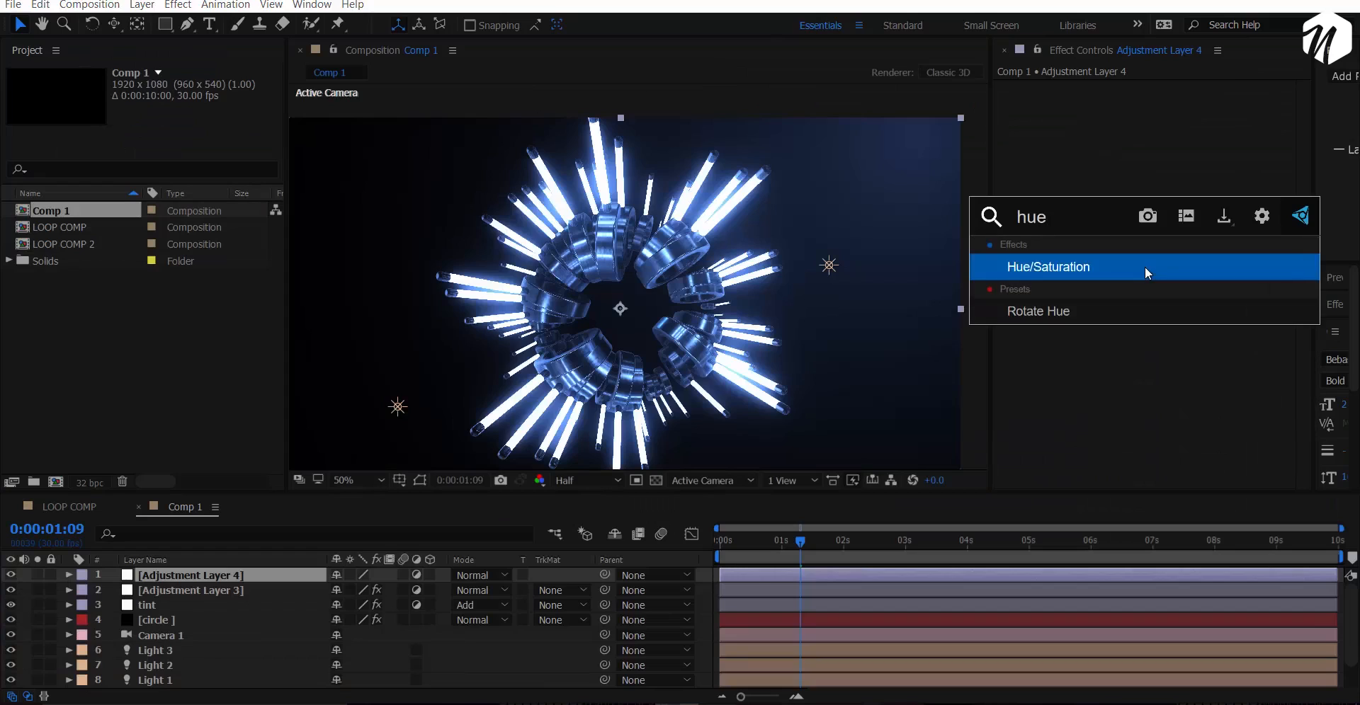
key("Return")
left_click_drag(1158, 248, 1142, 251)
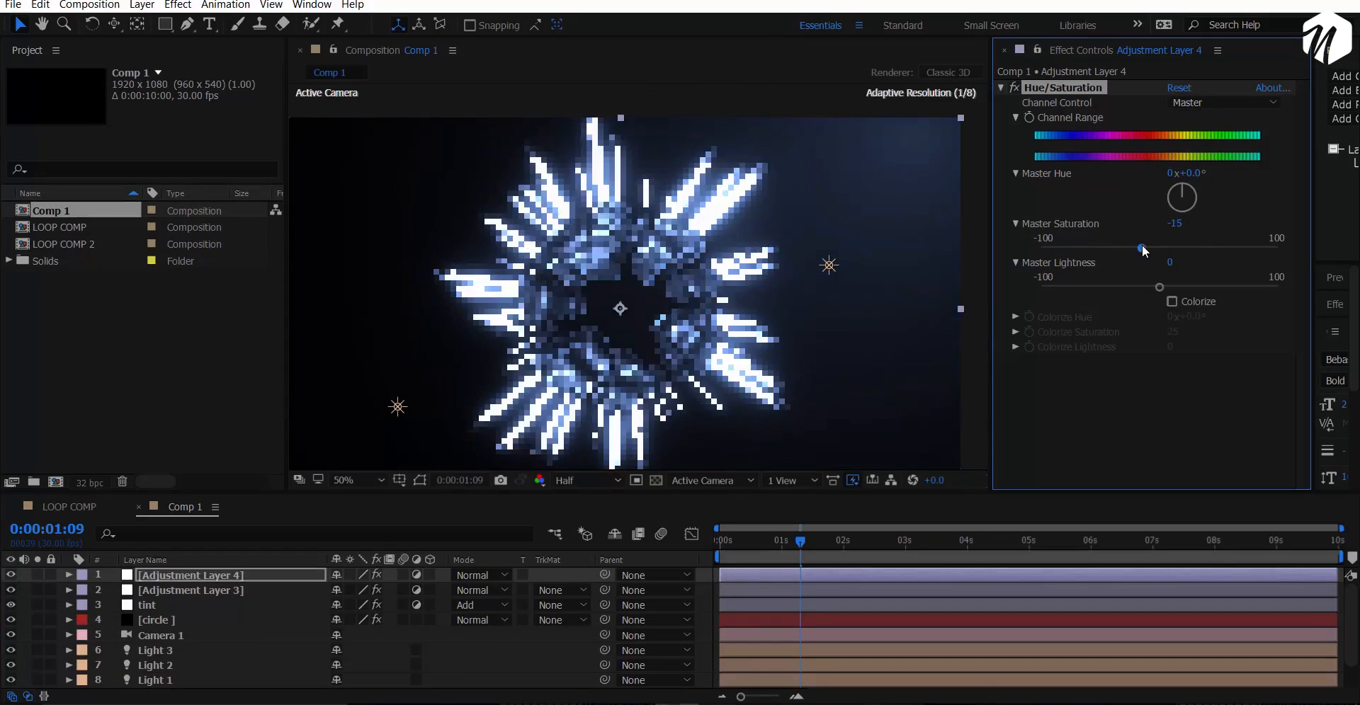
left_click(1131, 393)
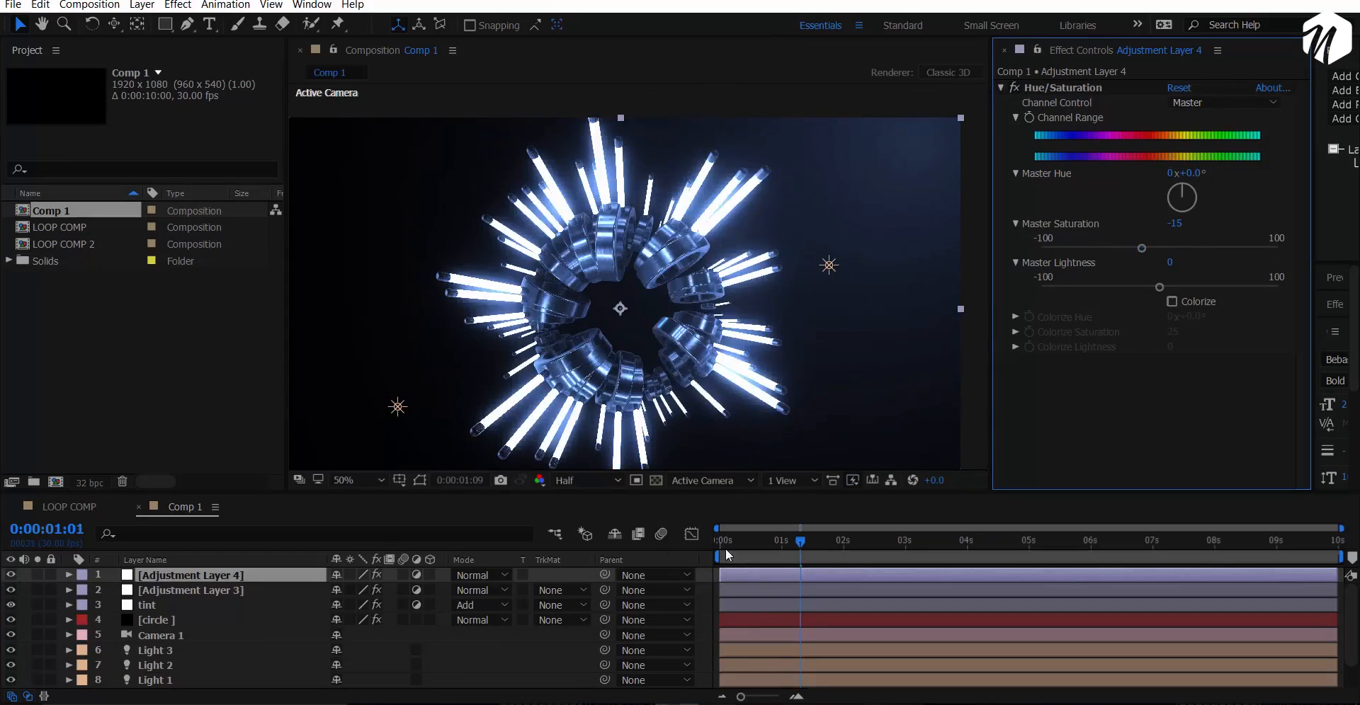
Preview the animation from the first frame with the composition fitted to the viewer.
left_click(727, 554)
key("space")
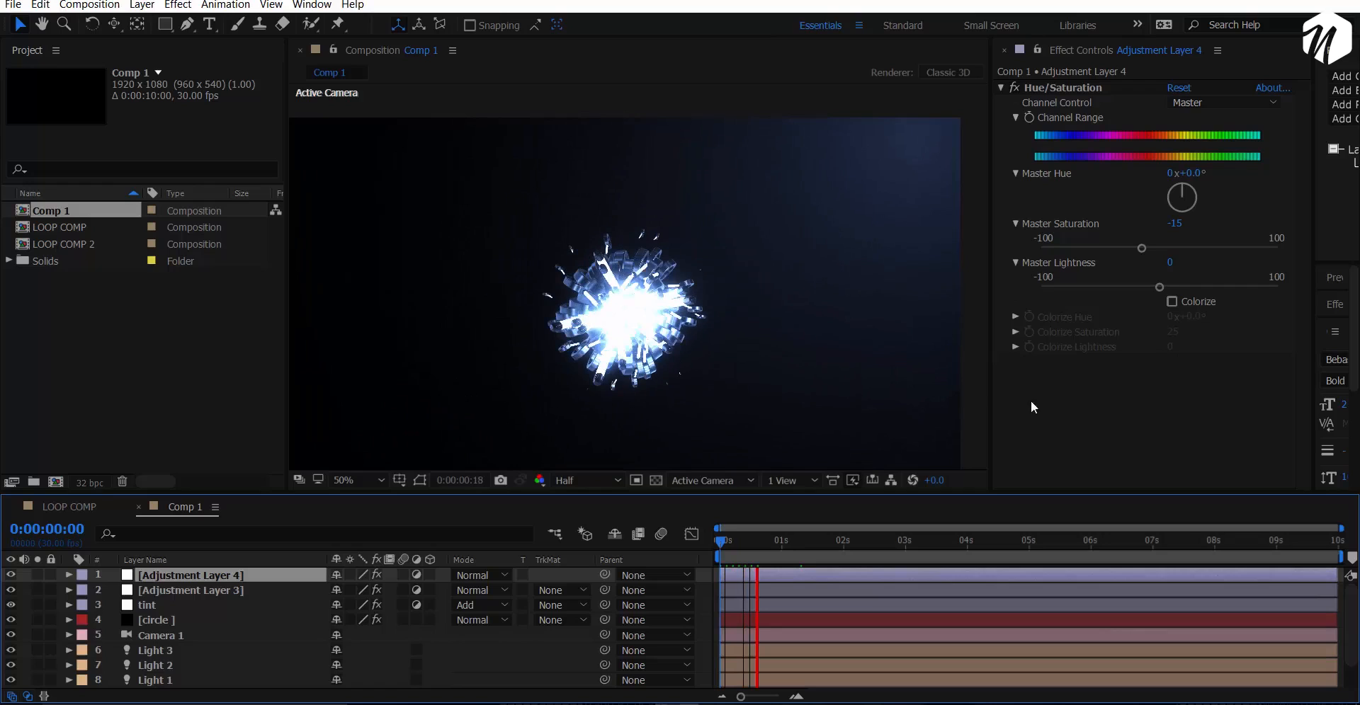
left_click(363, 480)
left_click(375, 223)
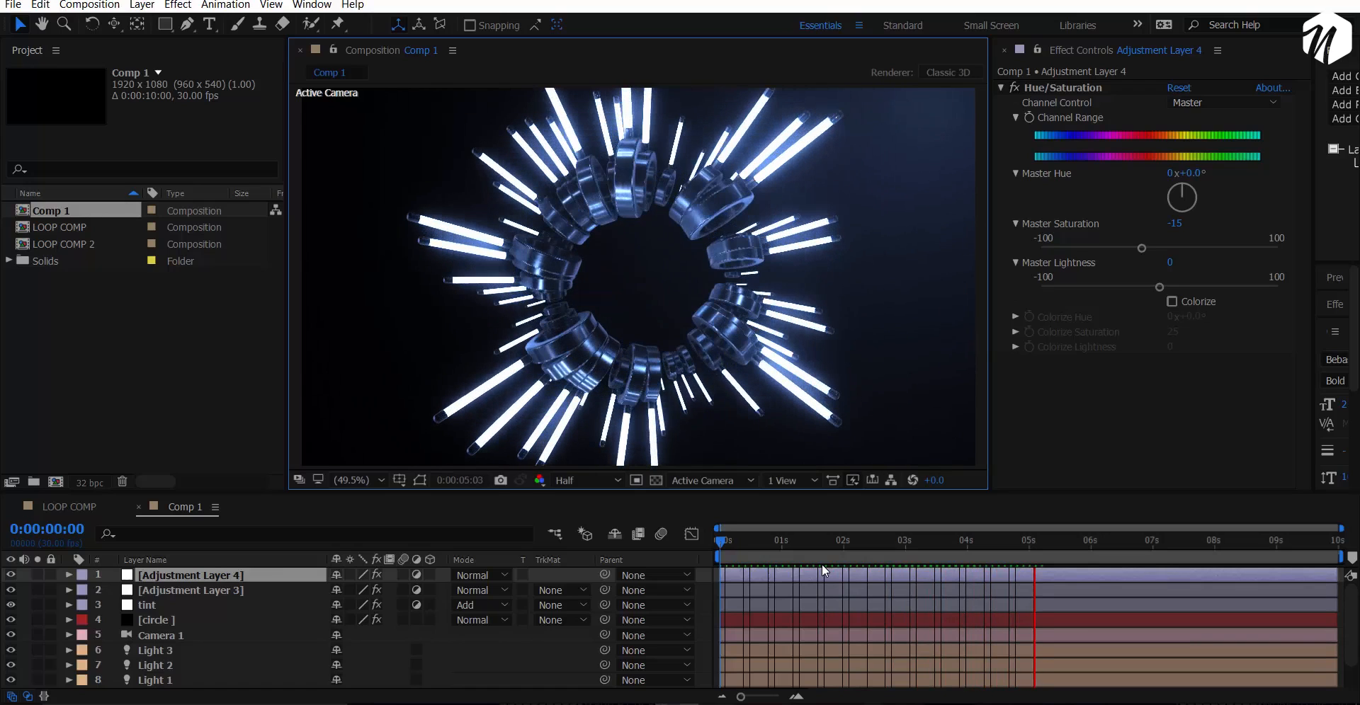
Start keyframing the tint layer's Map White To color at 0:00:02:20.
left_click(885, 550)
left_click(189, 592)
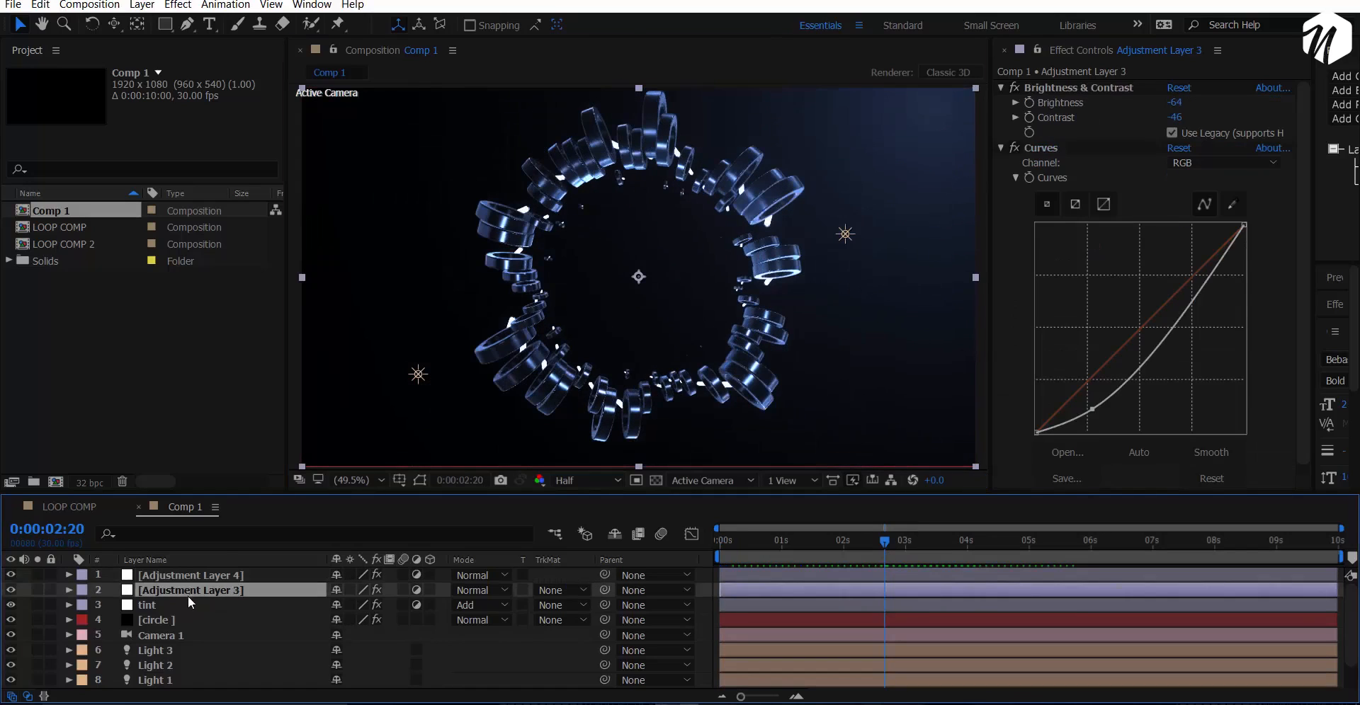
left_click(182, 603)
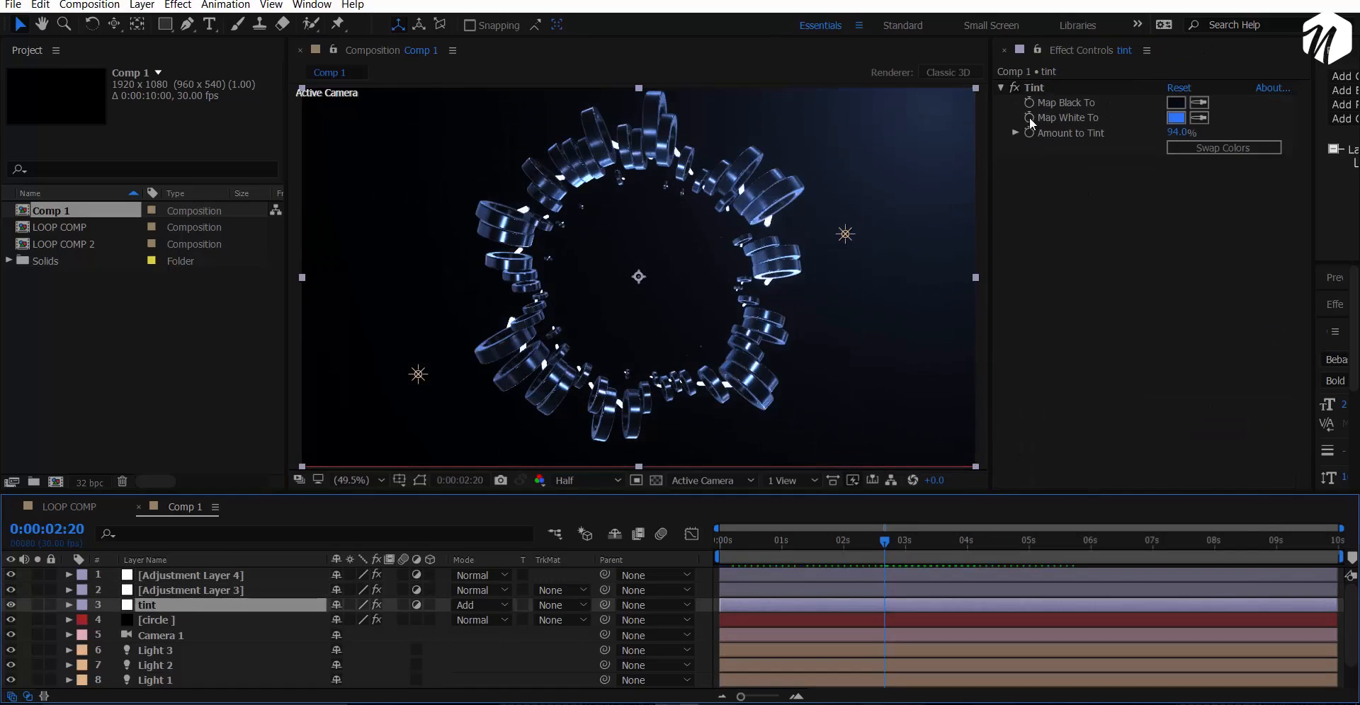
left_click(1029, 126)
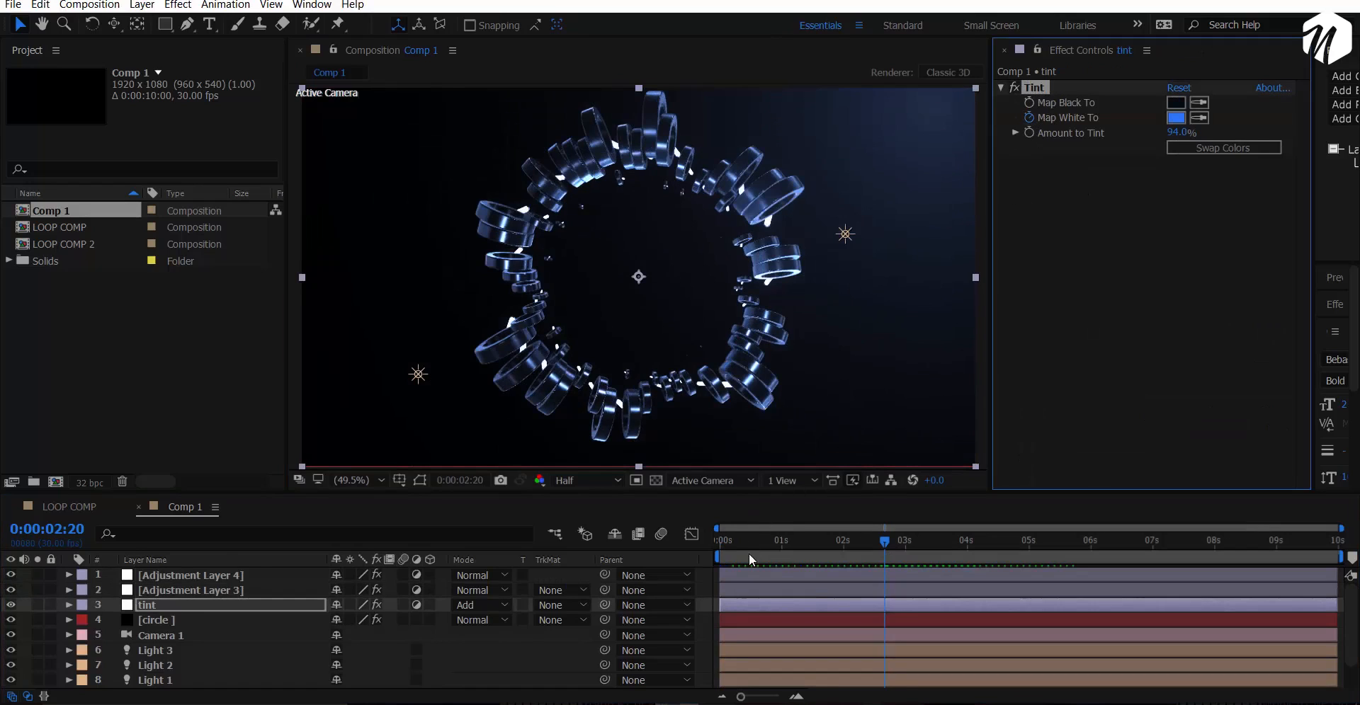
Keyframe the tint layer's Map White To color as red FF4141 at 0:00:00:00.
left_click_drag(850, 543, 586, 557)
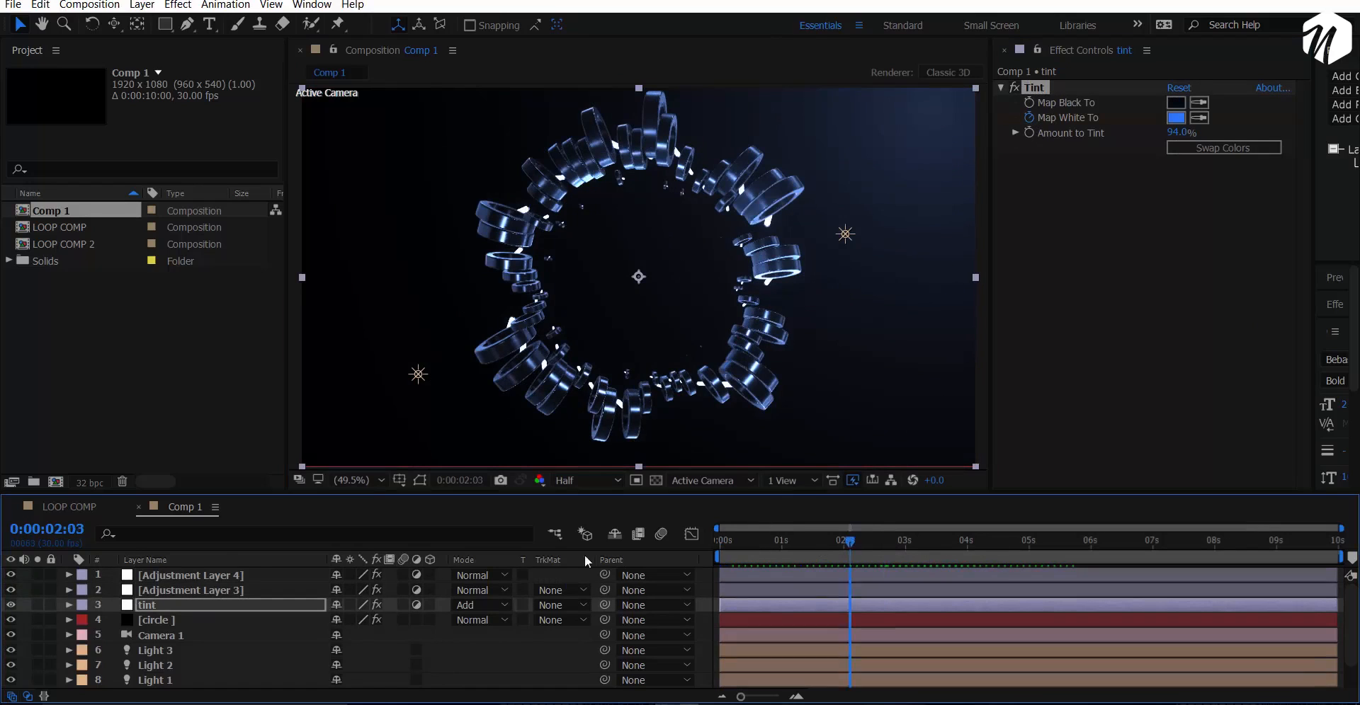
left_click(1181, 121)
left_click_drag(1182, 234, 1182, 203)
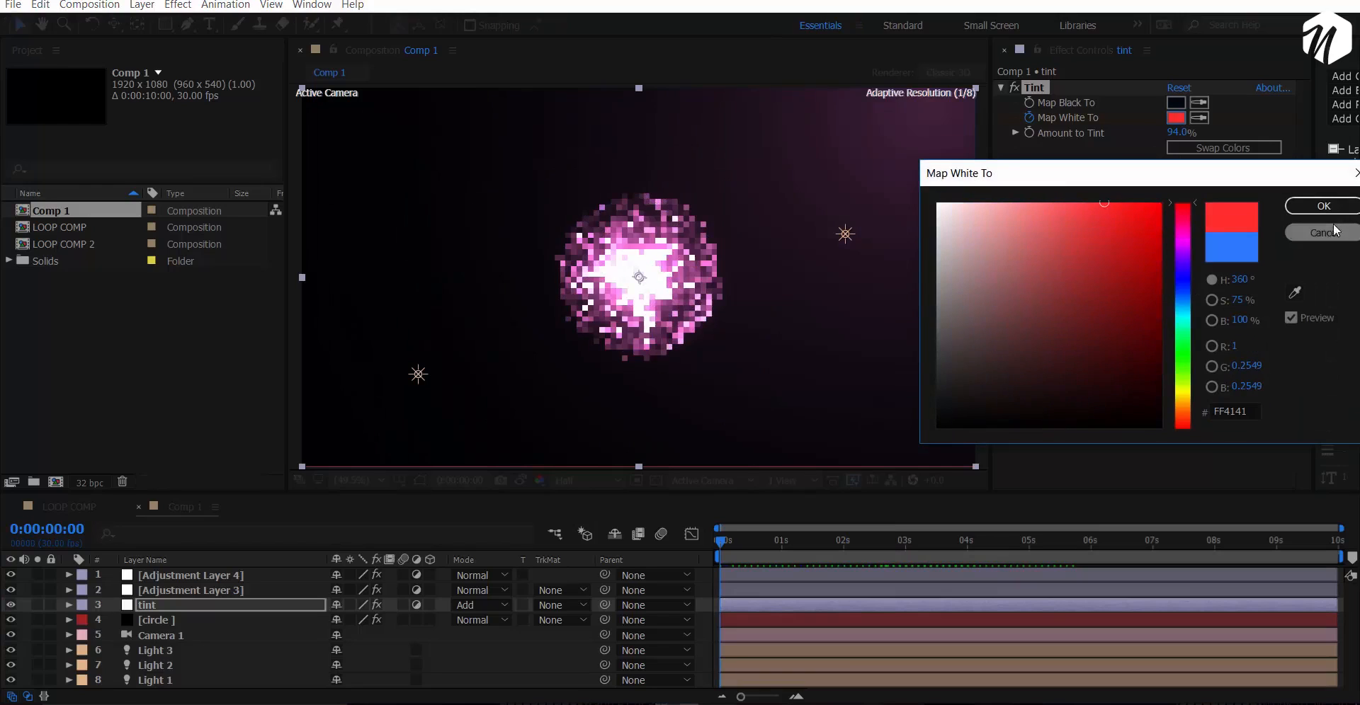
left_click(1335, 210)
Keyframe the tint layer's Map White To color as green 41FF7A at 0:00:04:02.
left_click(971, 547)
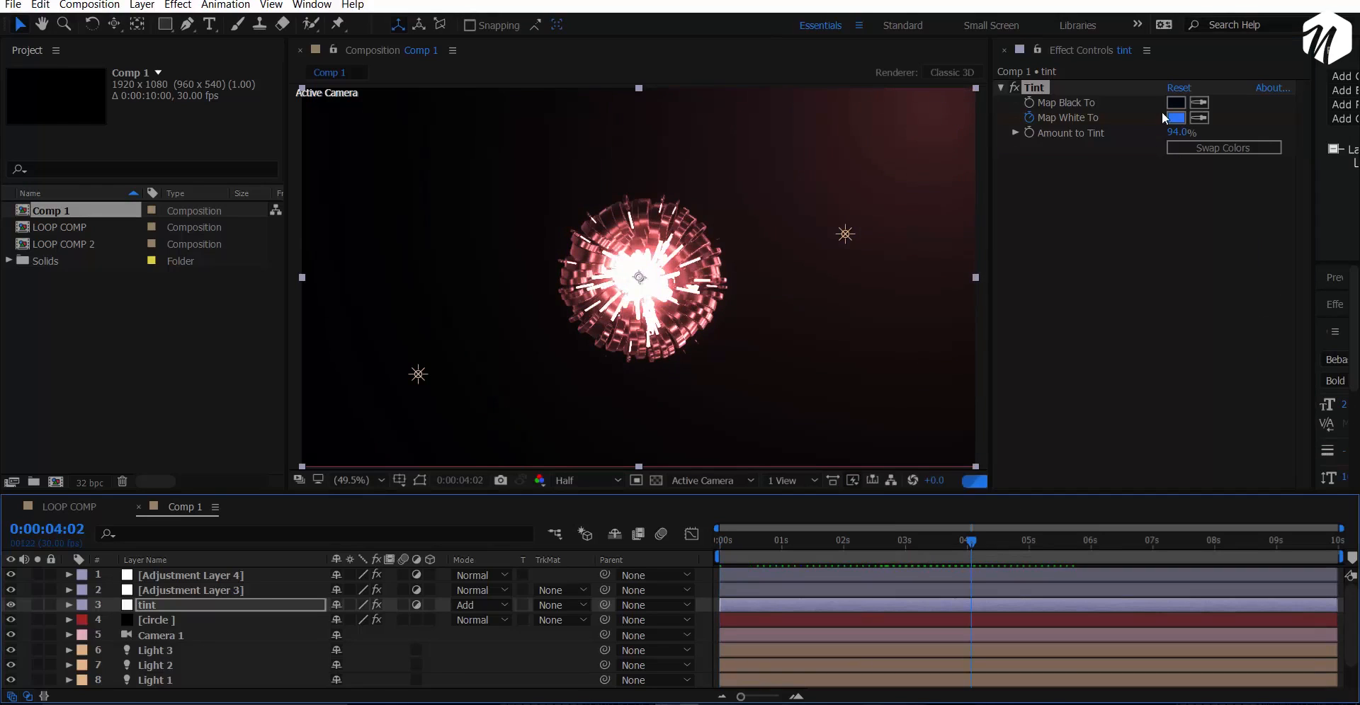
left_click(1175, 119)
left_click_drag(1183, 283, 1187, 347)
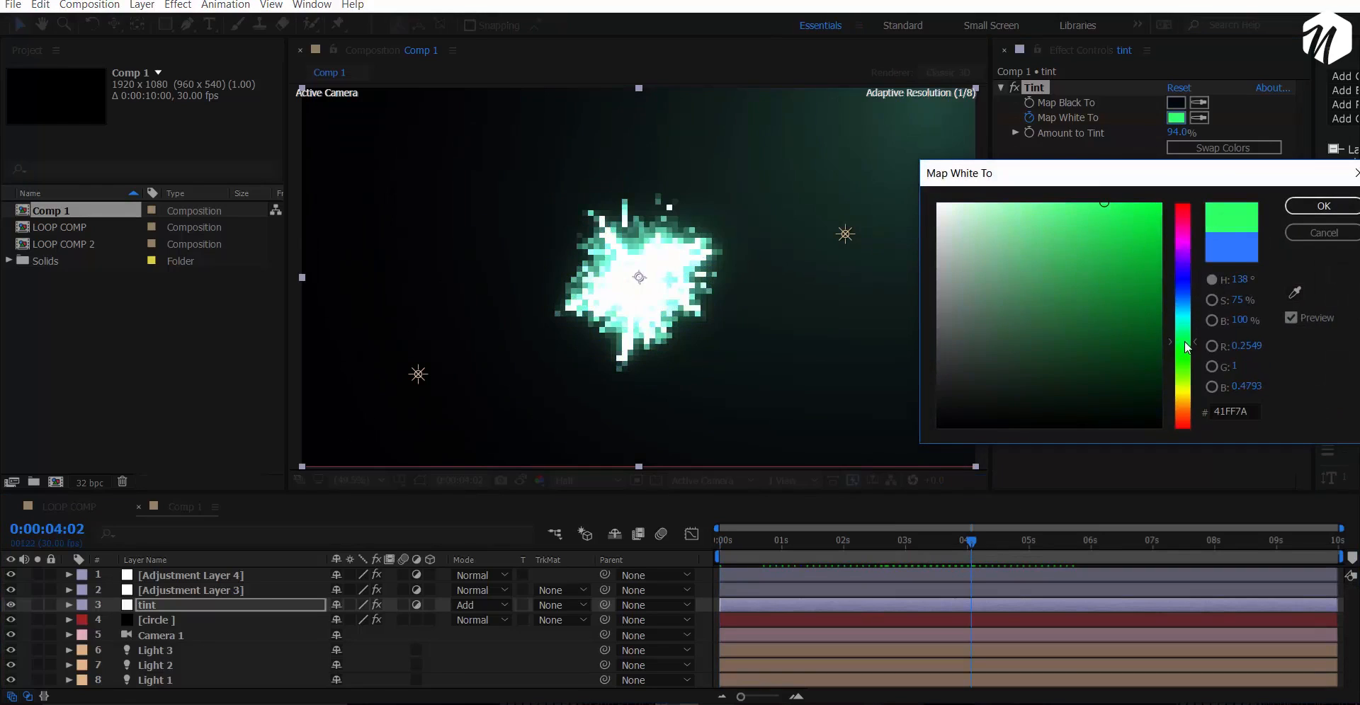
left_click(1324, 206)
Keyframe the tint layer's Map White To color as yellow FBFF41 at 0:00:06:11.
left_click(1113, 542)
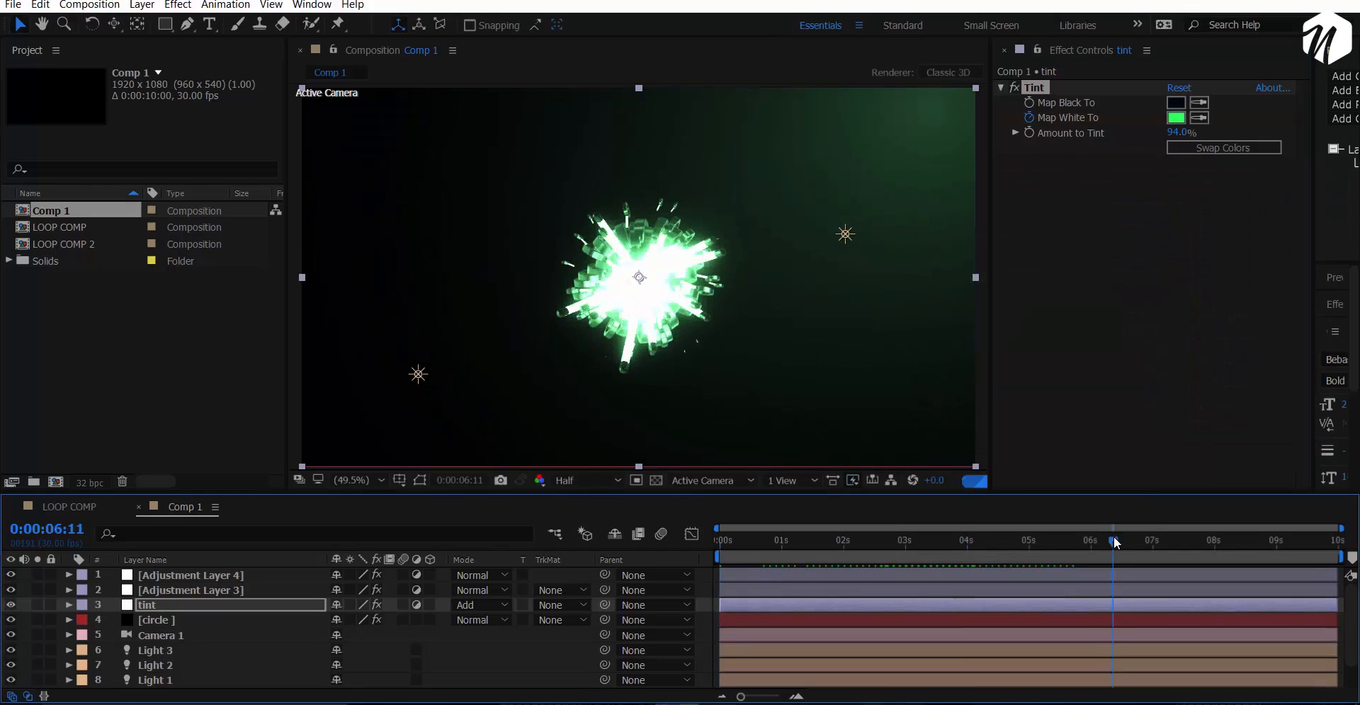
left_click(1177, 118)
mouse_move(1184, 342)
left_mouse_down()
mouse_move(1184, 407)
mouse_move(1186, 390)
left_mouse_up()
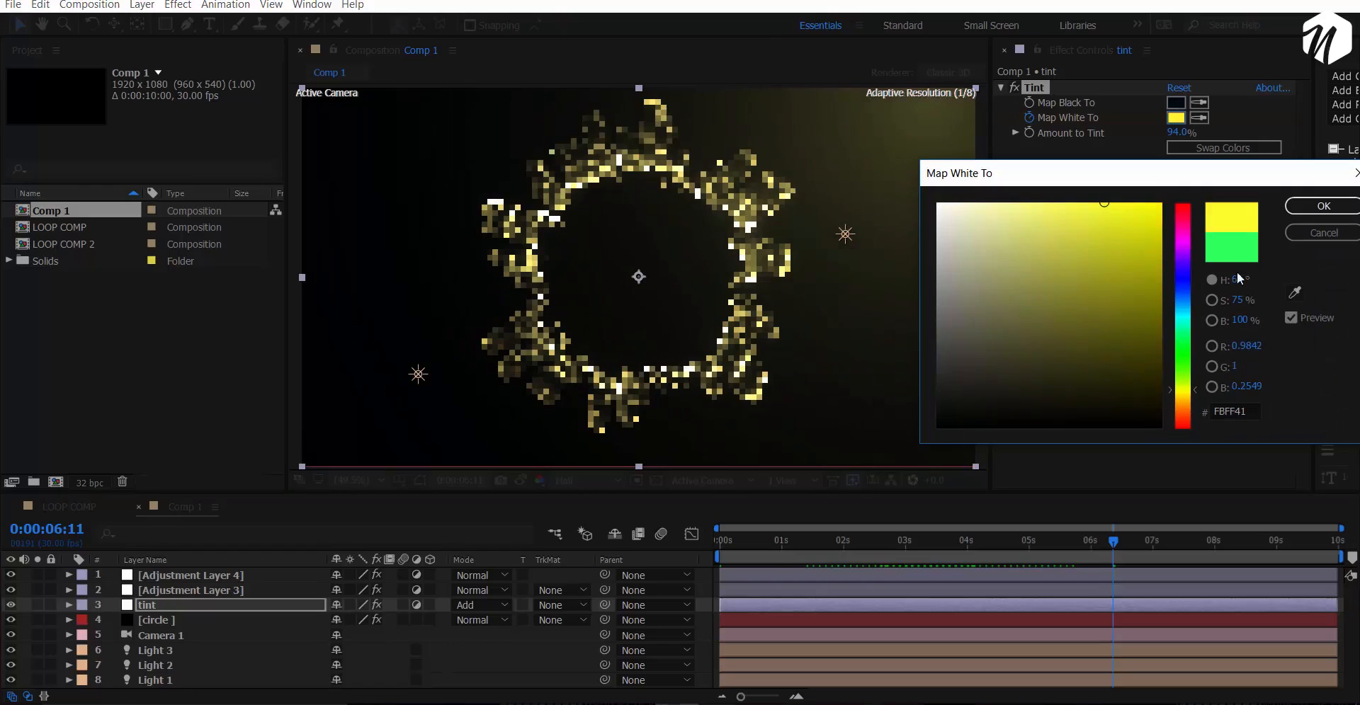
left_click(1312, 212)
Keyframe the tint layer's Map White To color as magenta on the last frame, 0:00:09:29.
left_click(1336, 542)
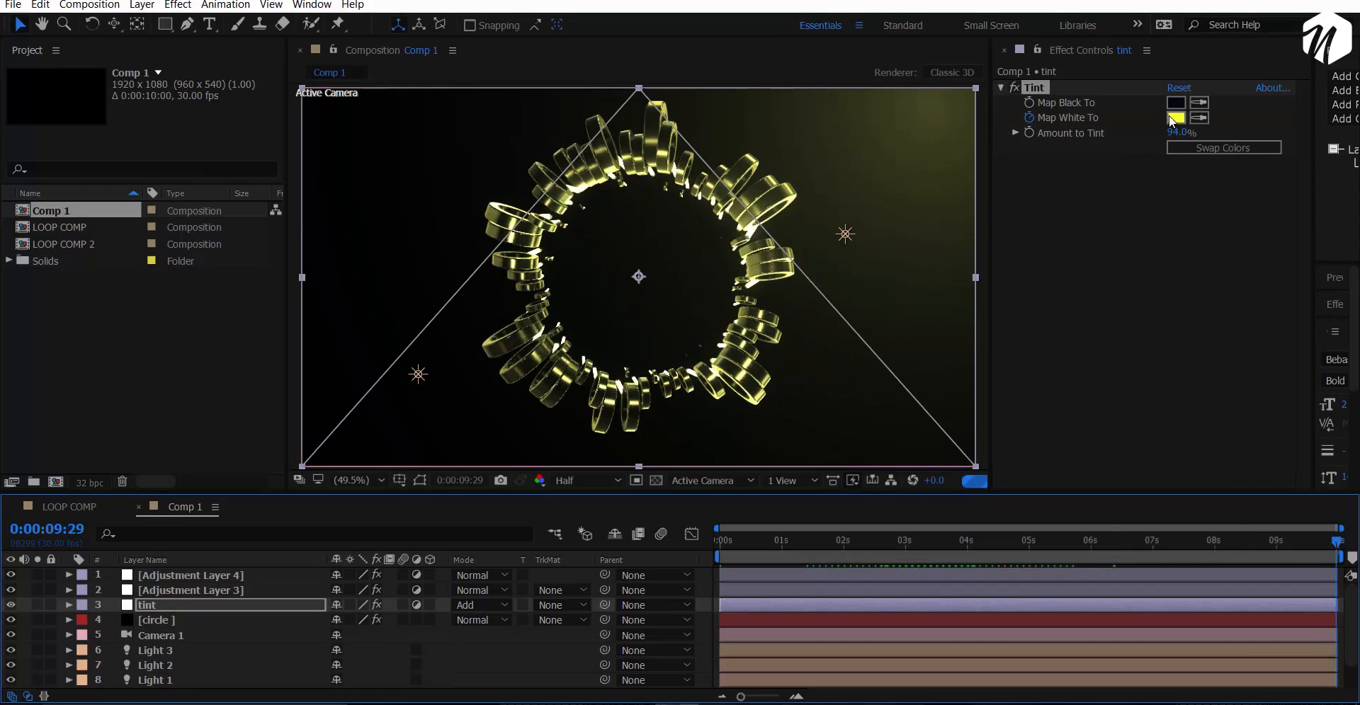
left_click(1175, 118)
left_click_drag(1187, 425, 1188, 248)
left_click(1323, 206)
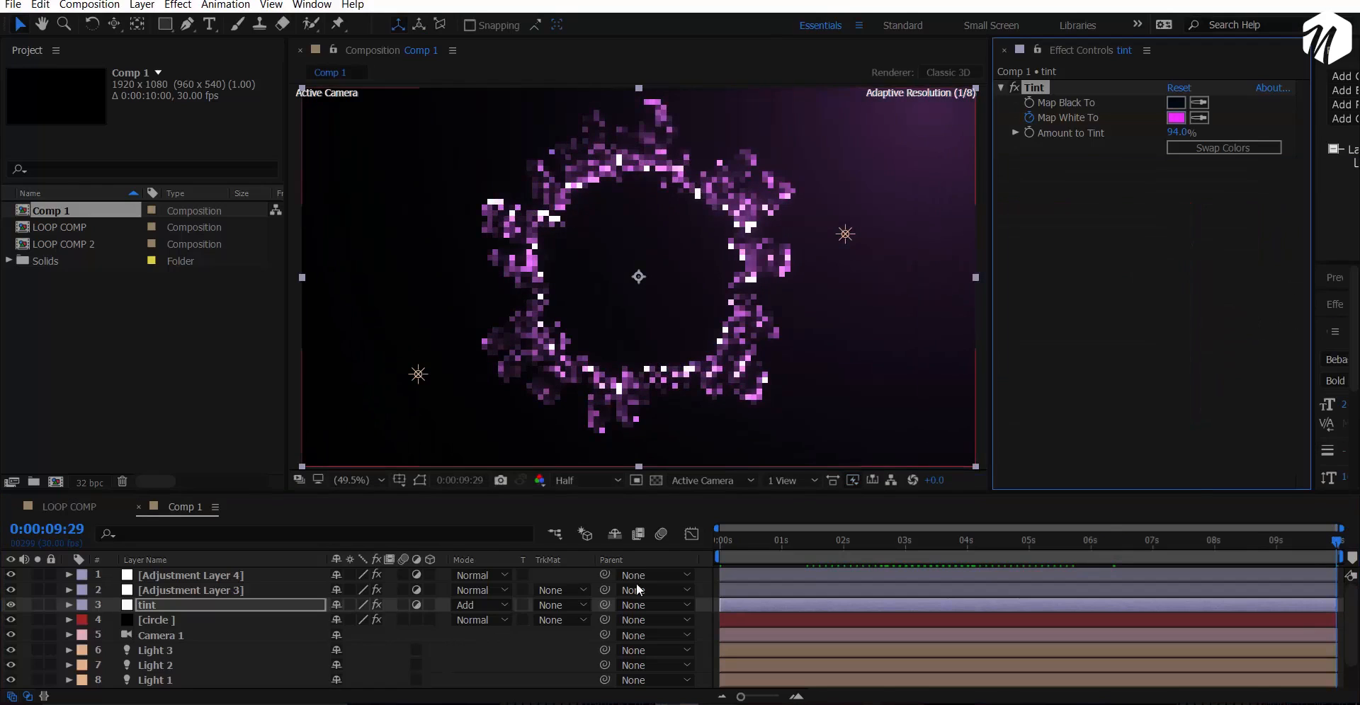
Reveal the tint layer's color keyframes, preview the color-changing animation up to 0:00:05:02, and collapse the layer.
key("u")
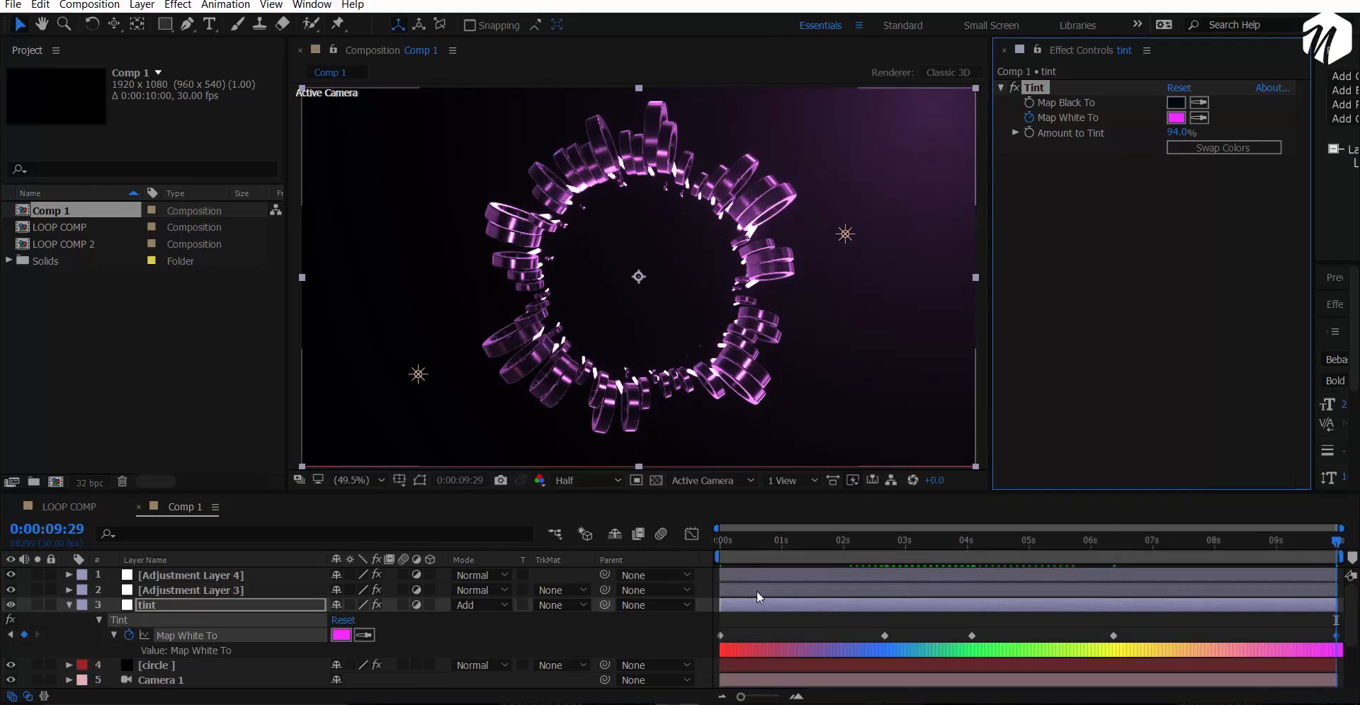
key("space")
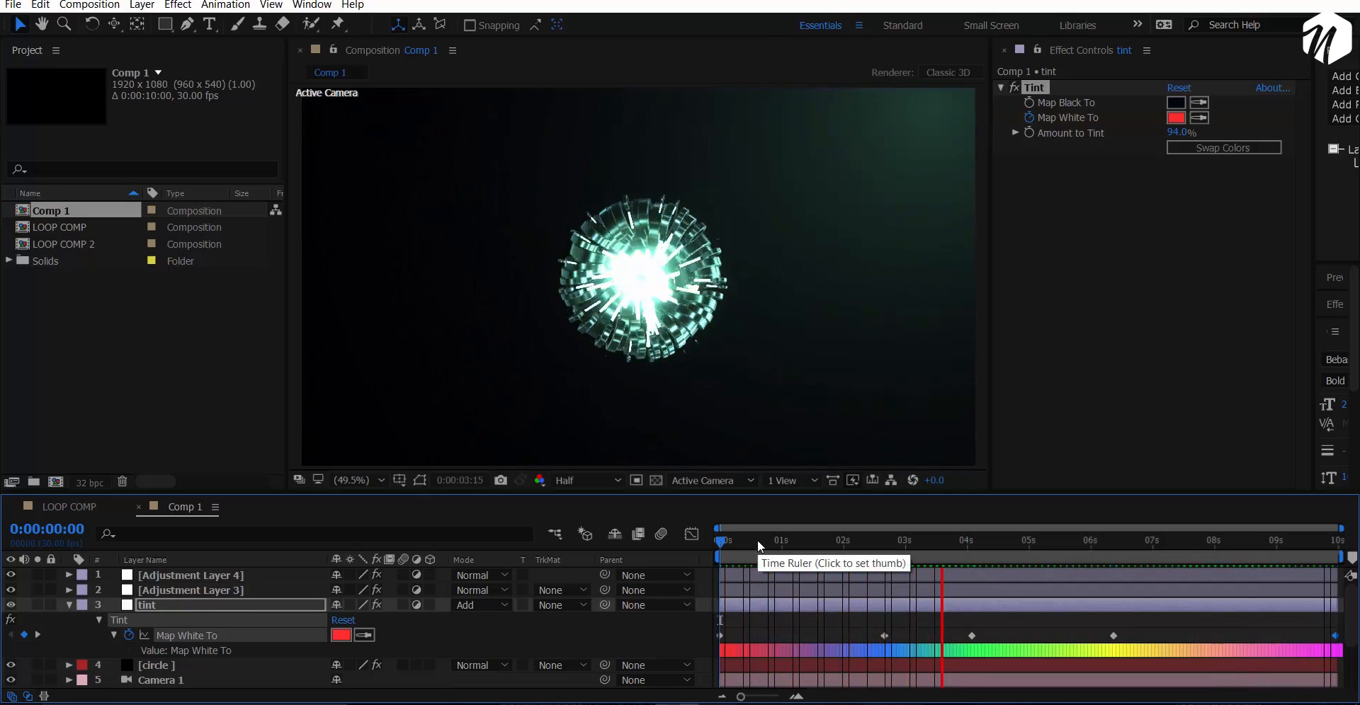
key("space")
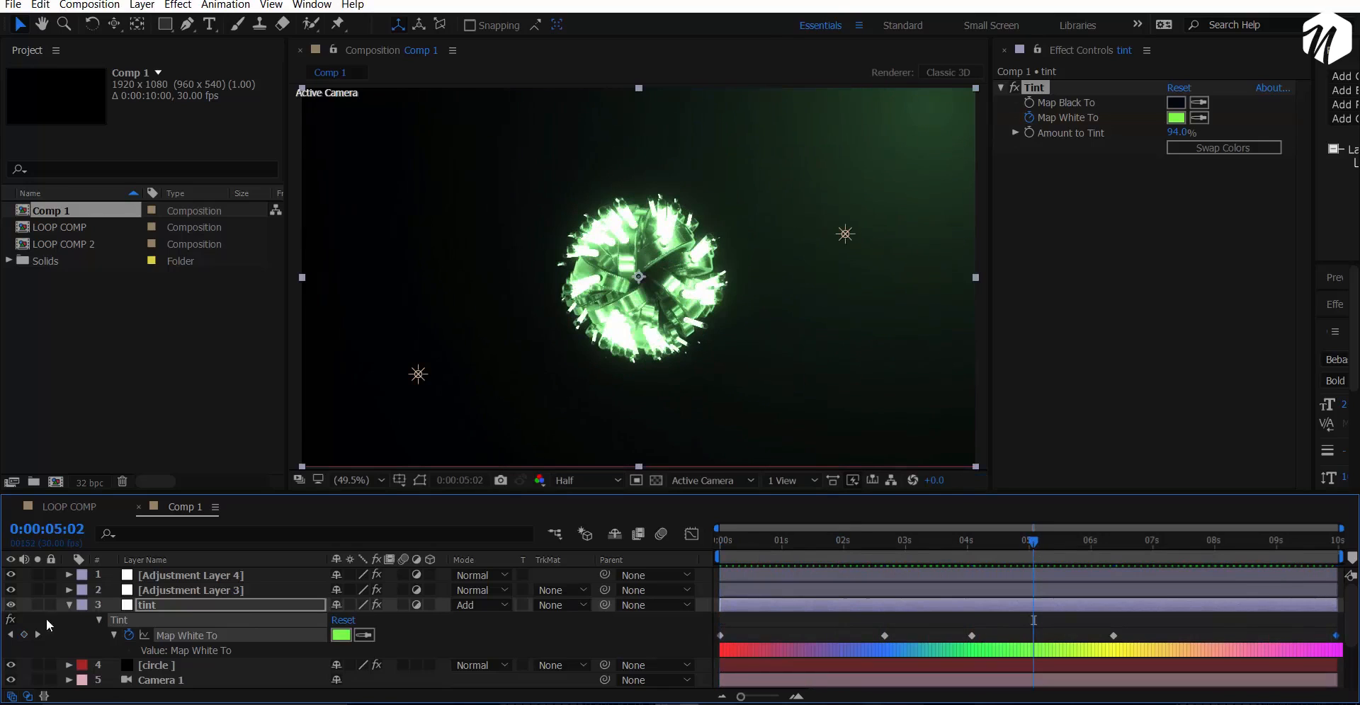
left_click(68, 605)
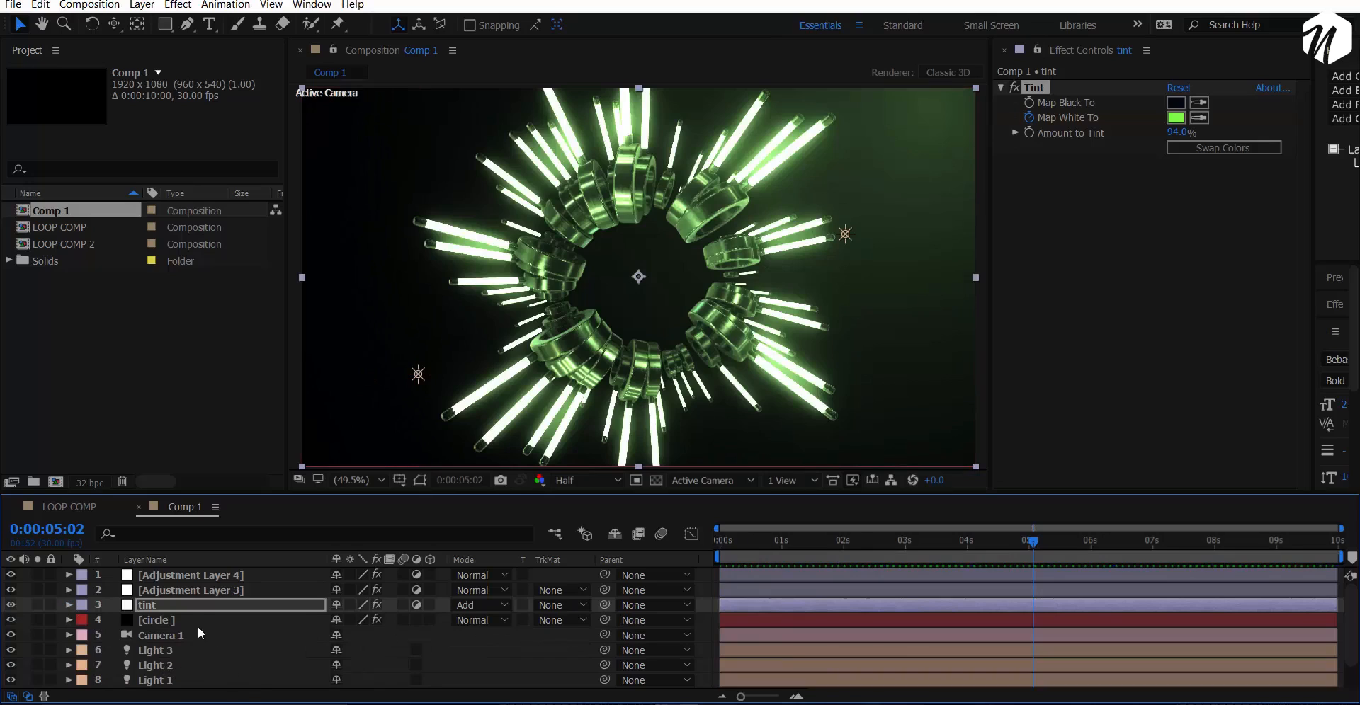
Turn on motion blur for the illumination and e3d layers and enable it for the whole composition.
scroll(205, 630, "down", 2)
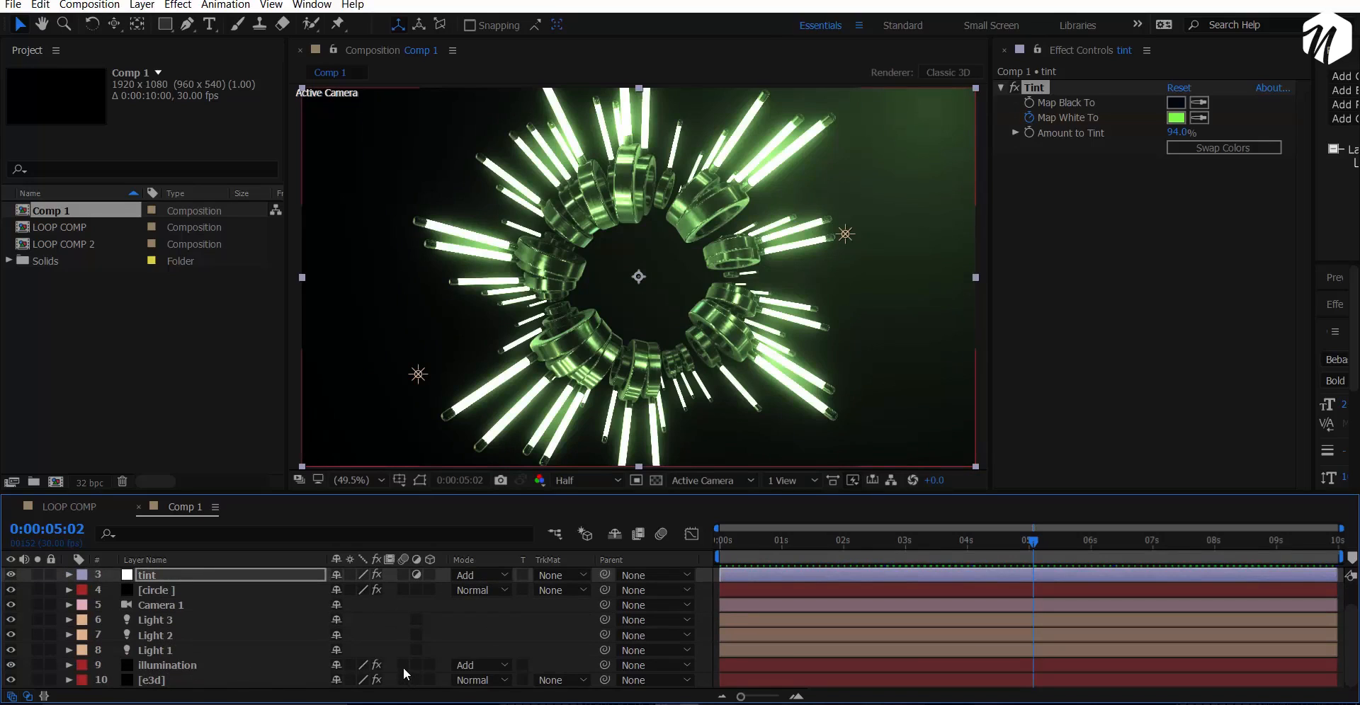
left_click_drag(402, 666, 404, 680)
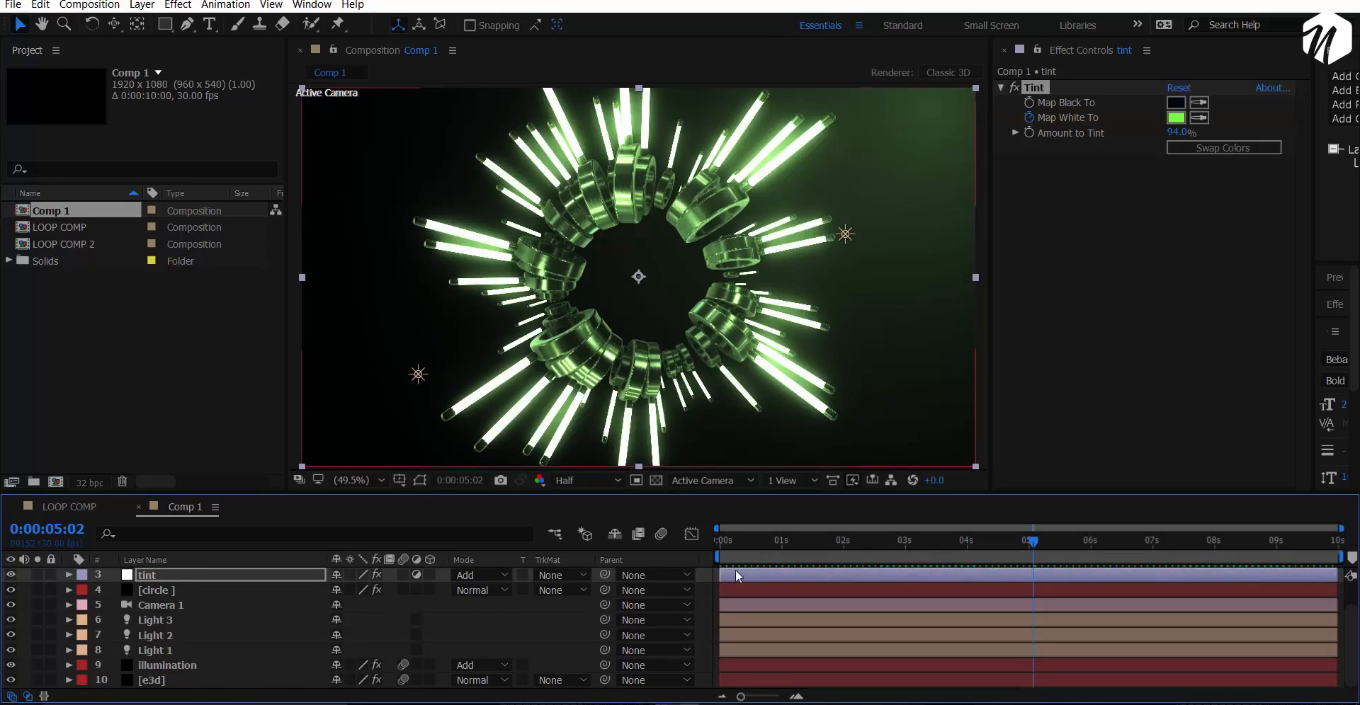
left_click(661, 535)
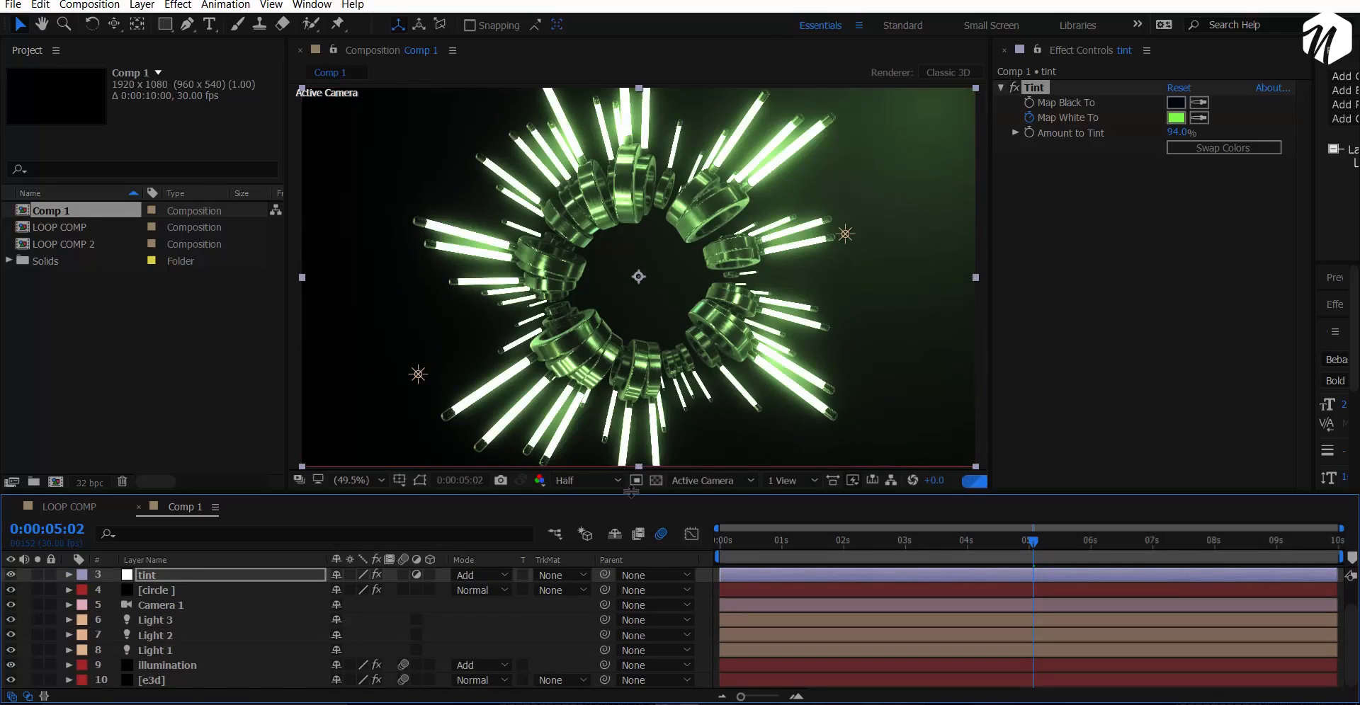
scroll(592, 389, "up", 1)
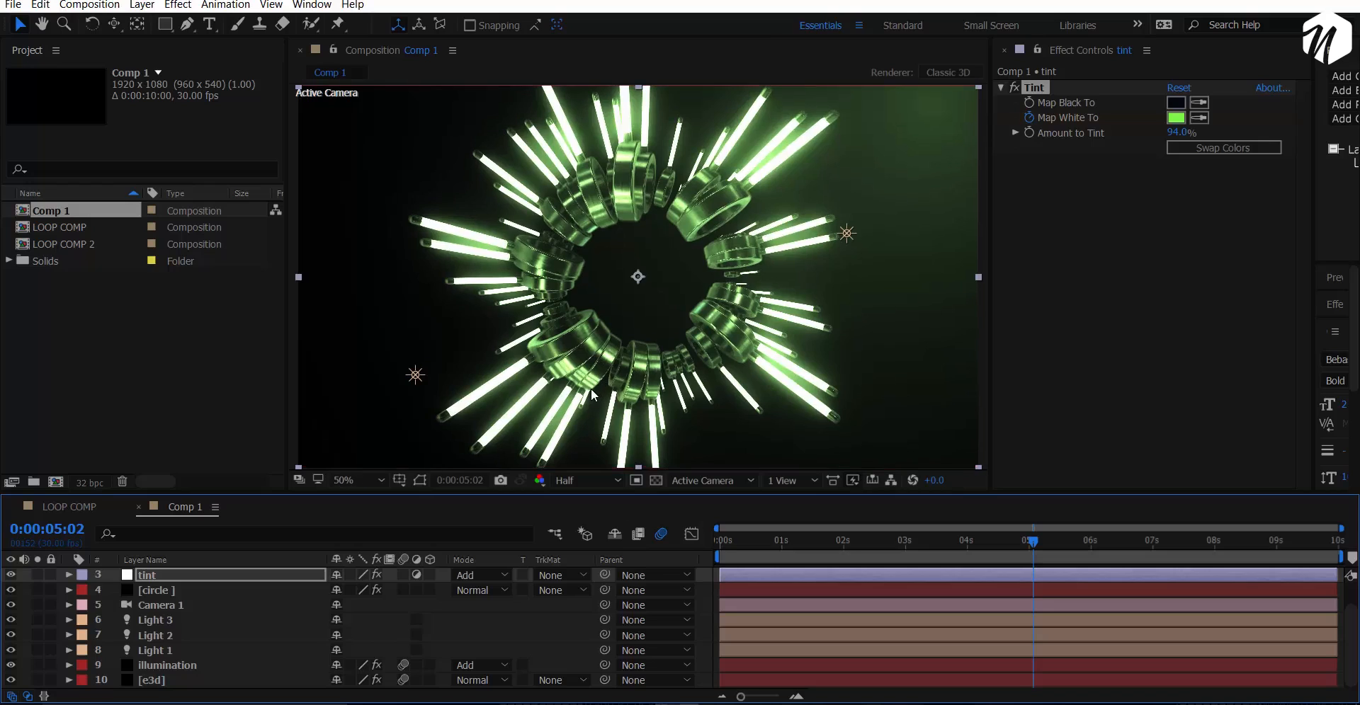
Set Motion Blur Samples to 12 in the Element render settings of the e3d layer.
left_click(174, 680)
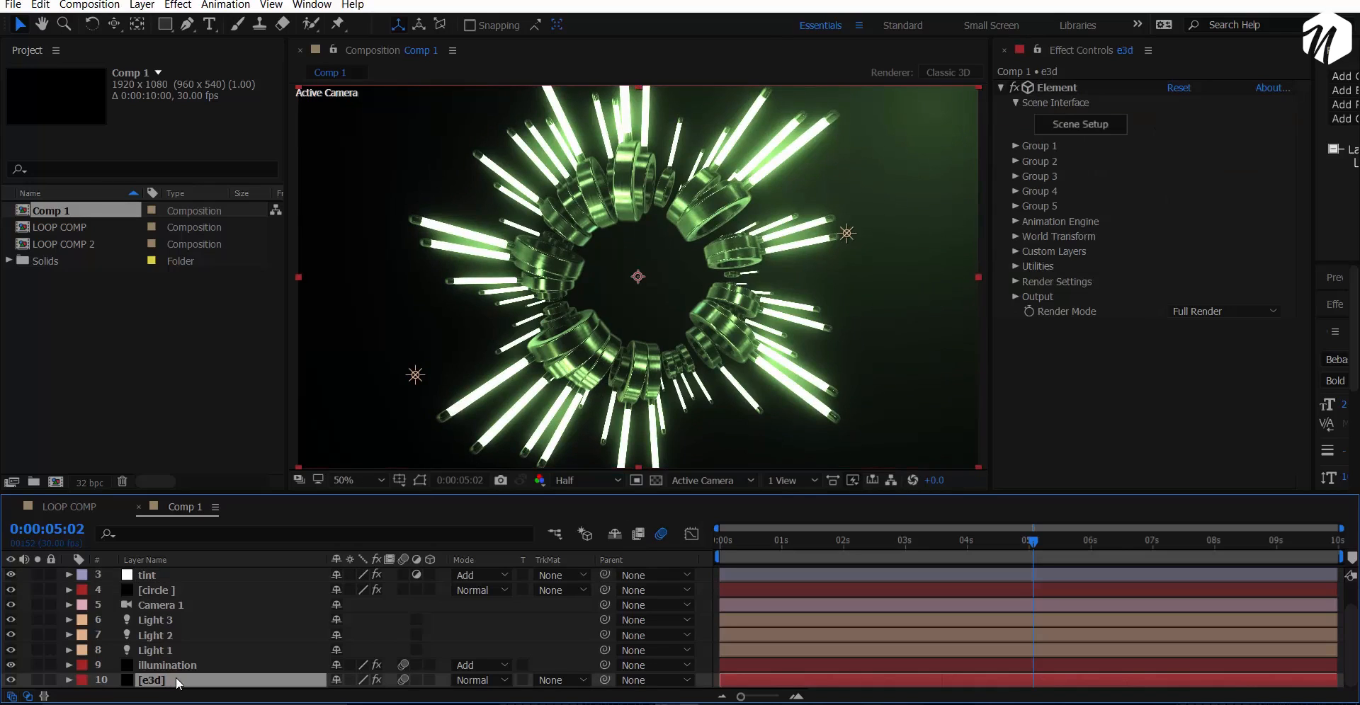
left_click(1014, 297)
scroll(1010, 296, "down", 2)
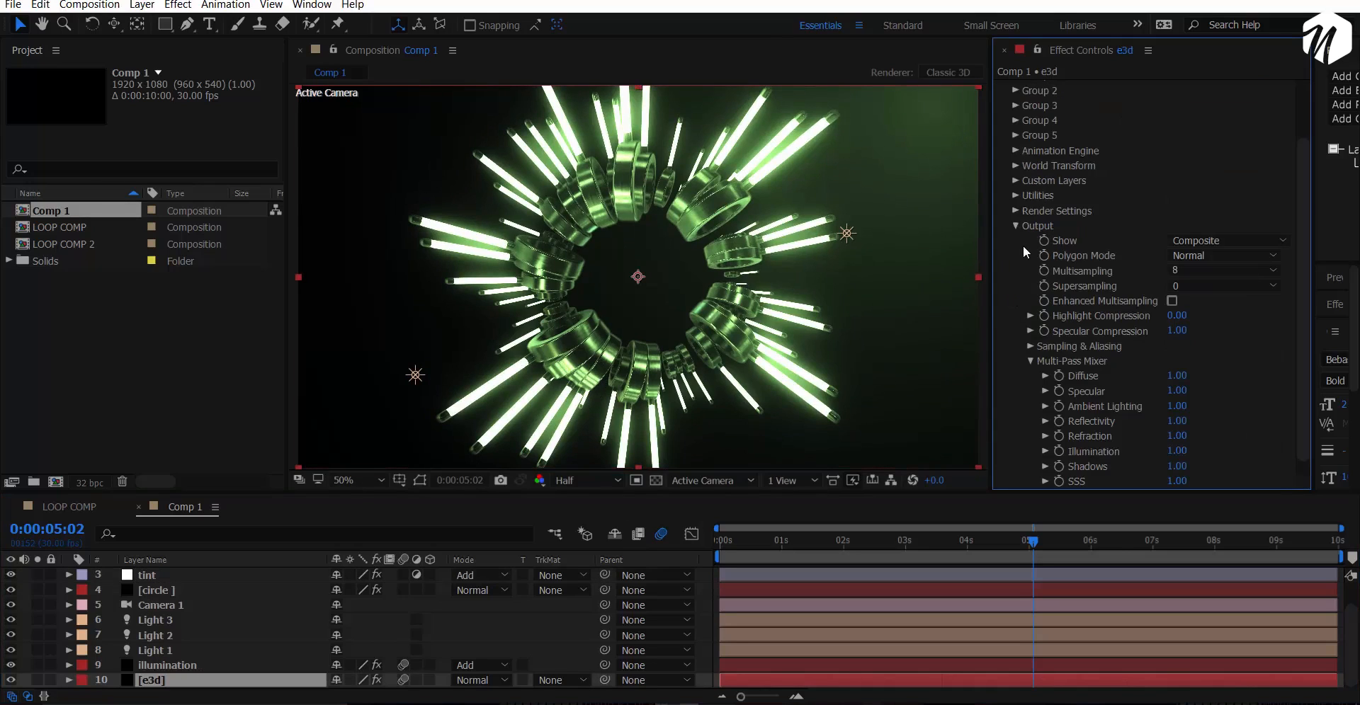
left_click(1014, 211)
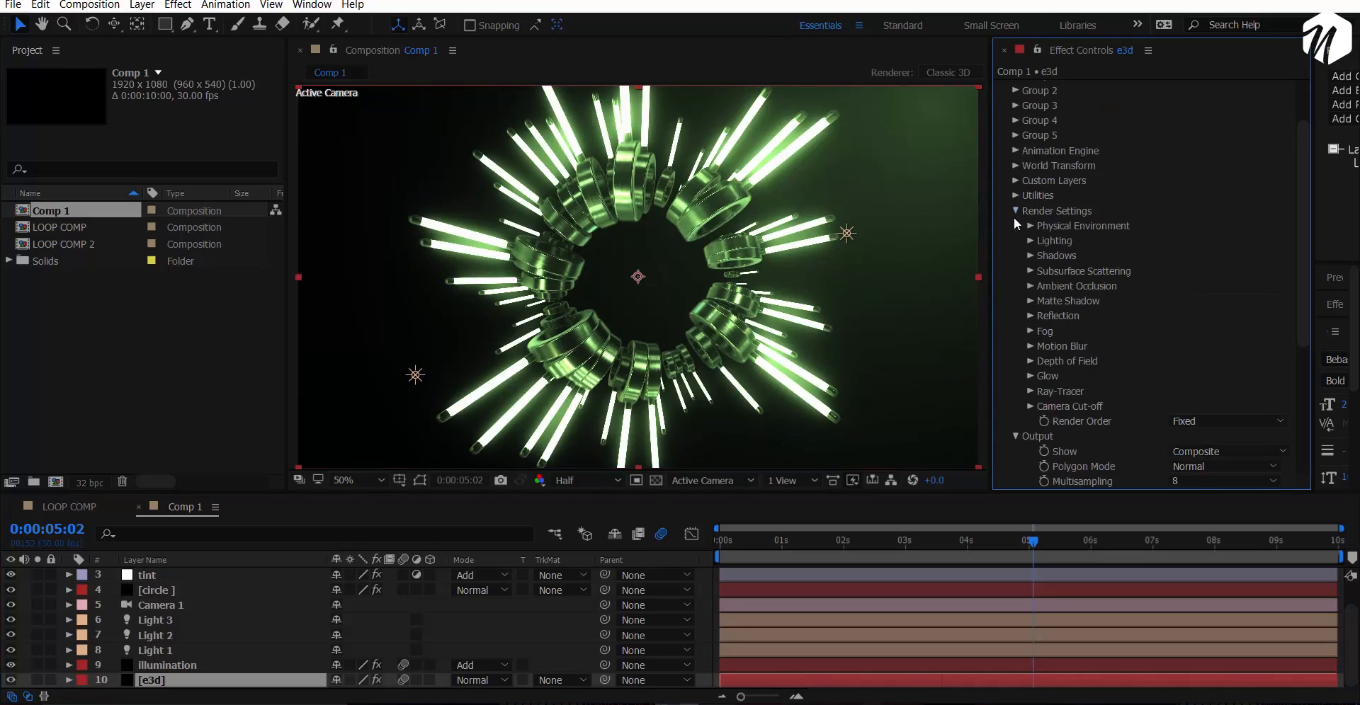
left_click(1031, 349)
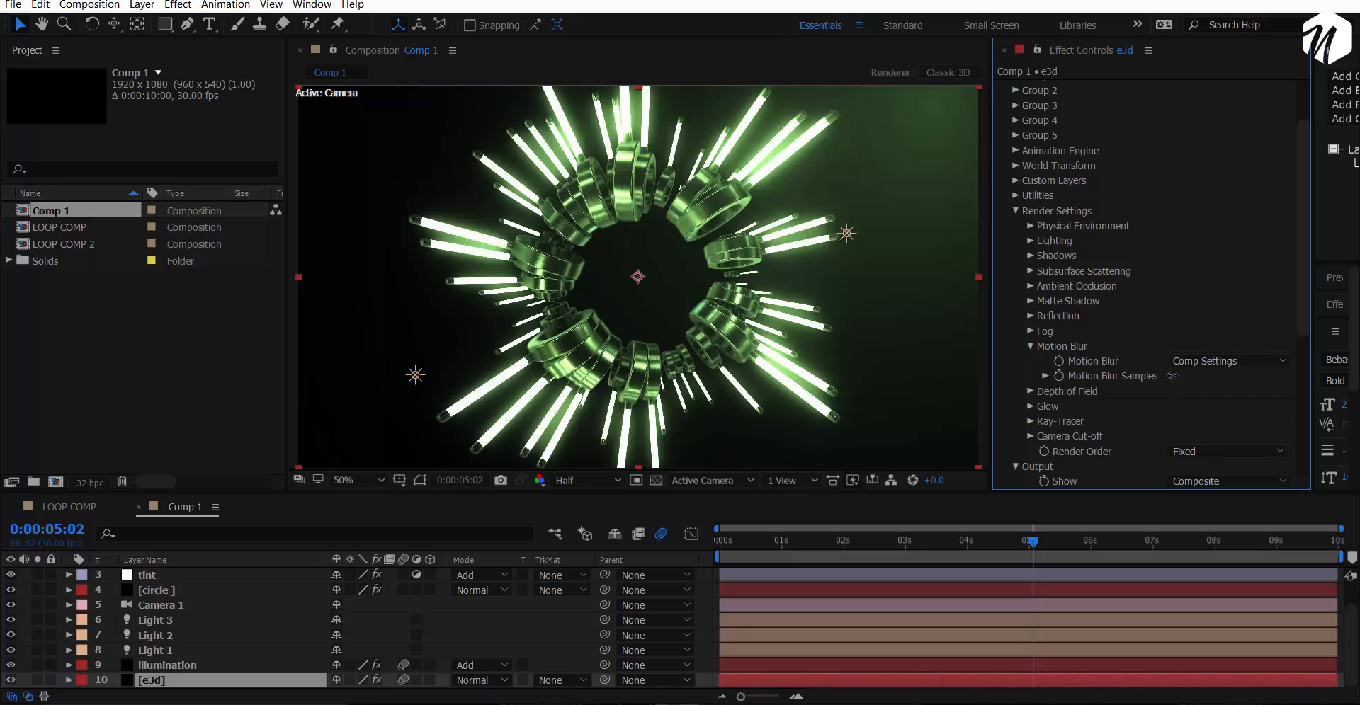
Set Motion Blur Samples to 12 in the Element render settings of the illumination layer.
left_click(202, 666)
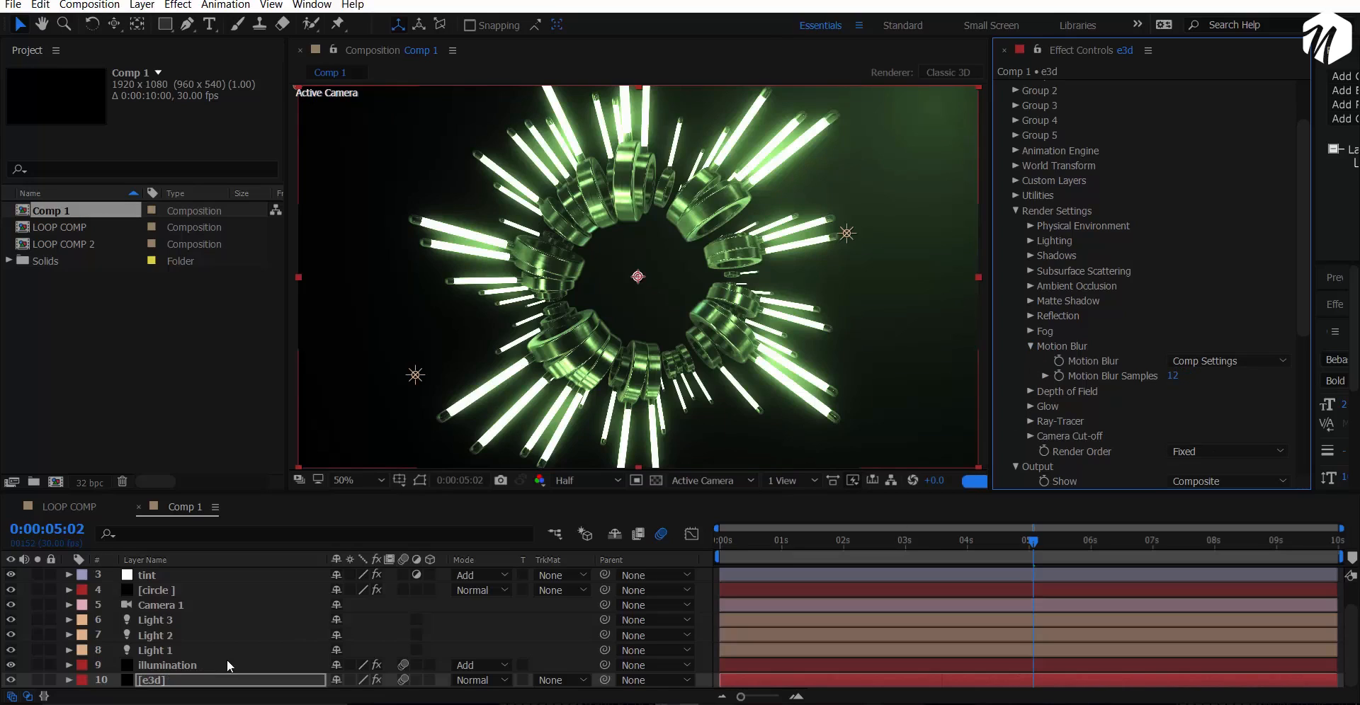
left_click(1014, 283)
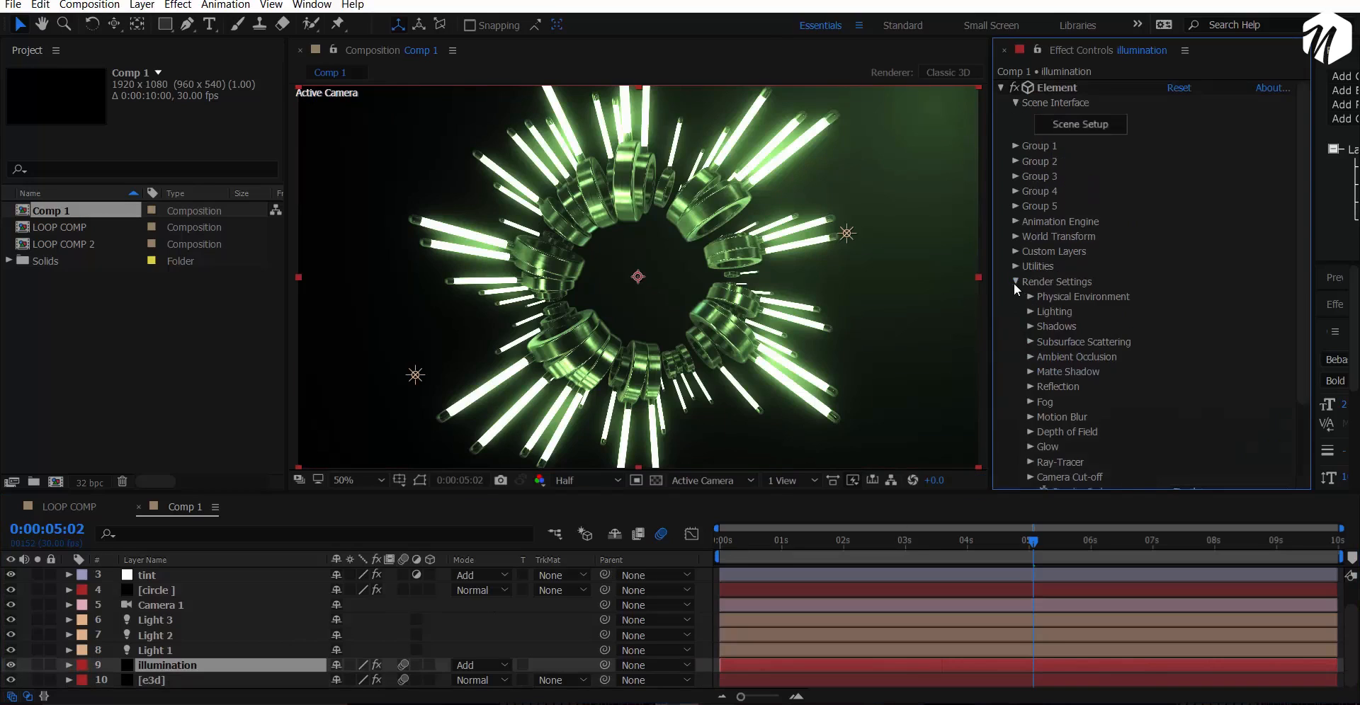
scroll(1052, 455, "down", 1)
left_click(1030, 408)
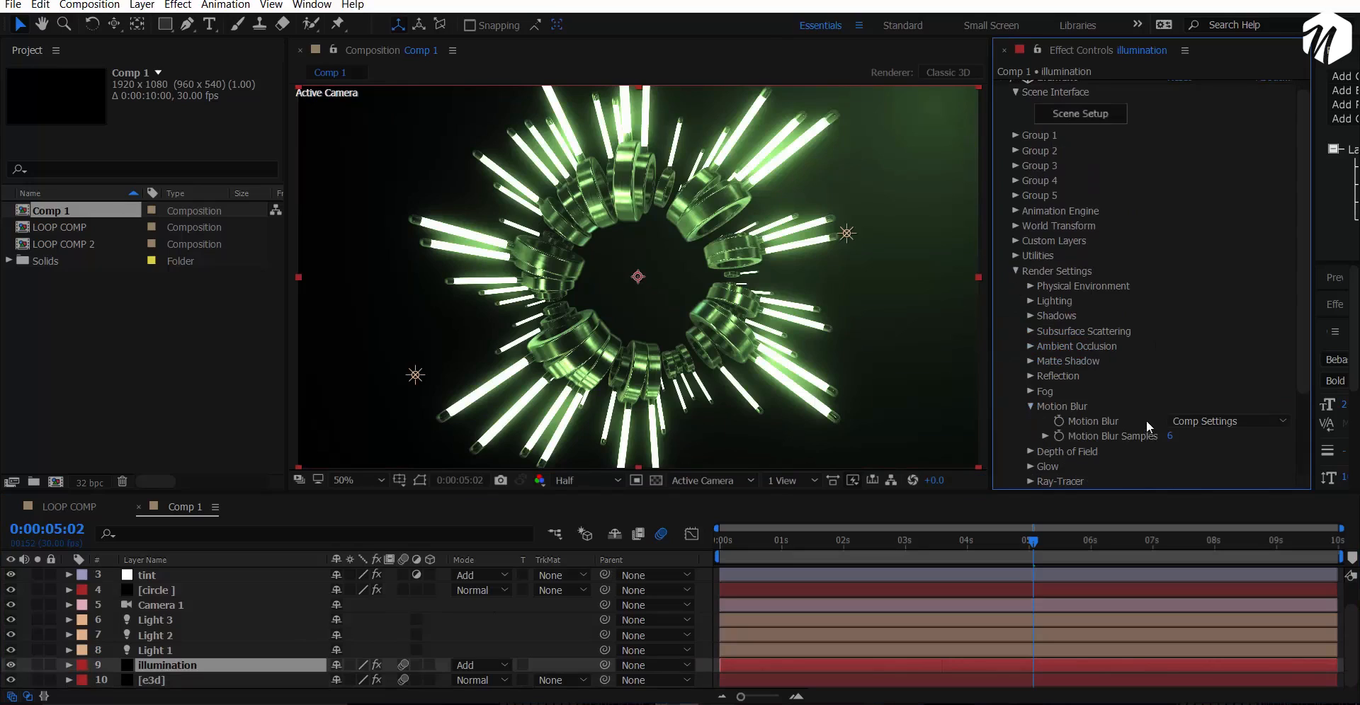
left_click(1168, 437)
type("12")
key("Return")
Enable Enhanced Multisampling and set Supersampling to 2 in the e3d layer's Element output settings, and return to the first frame.
left_click(190, 678)
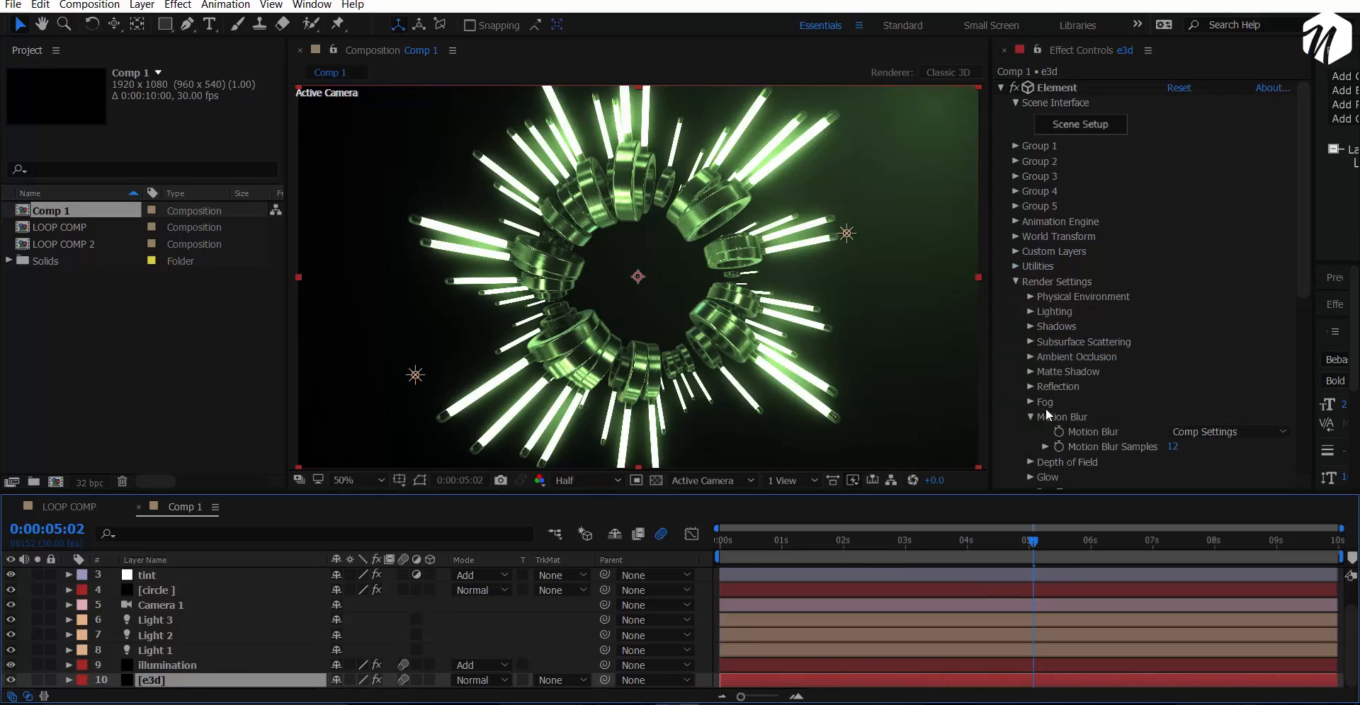
left_click(1046, 408)
left_click(1015, 282)
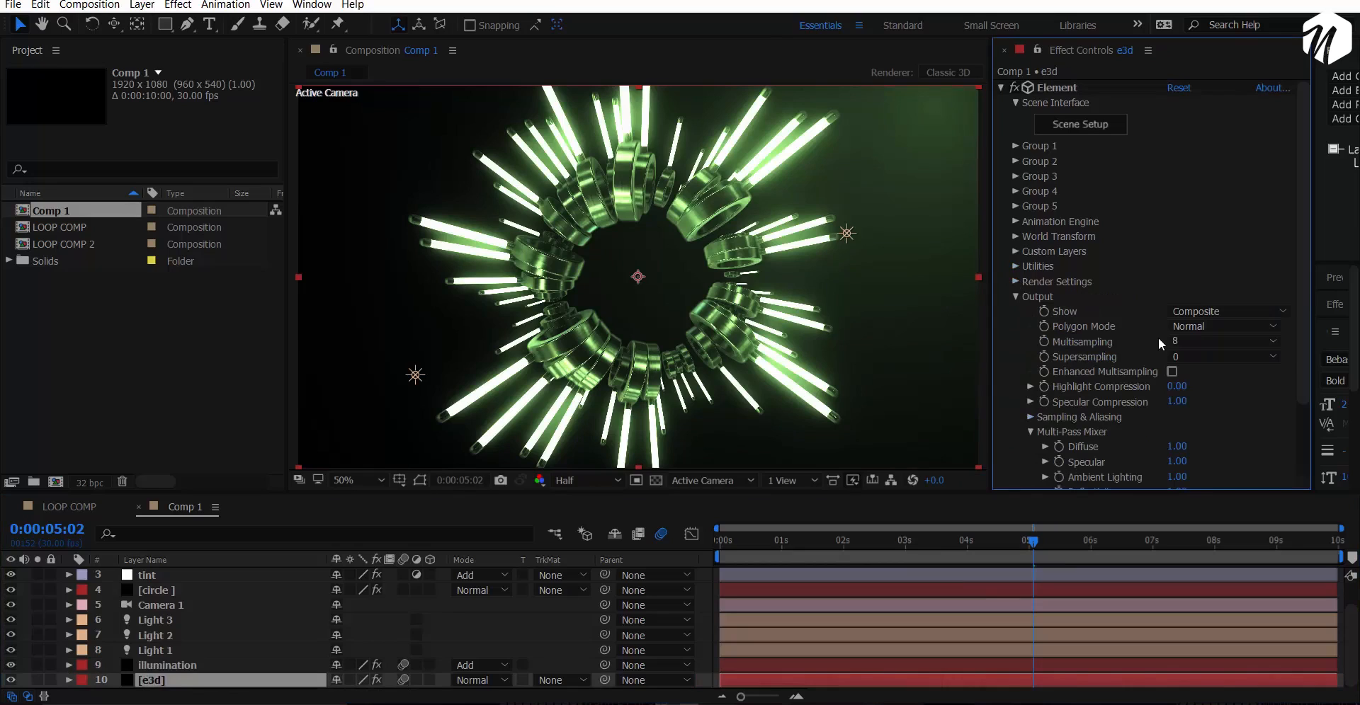
left_click(1172, 372)
left_click(1203, 356)
left_click(1181, 399)
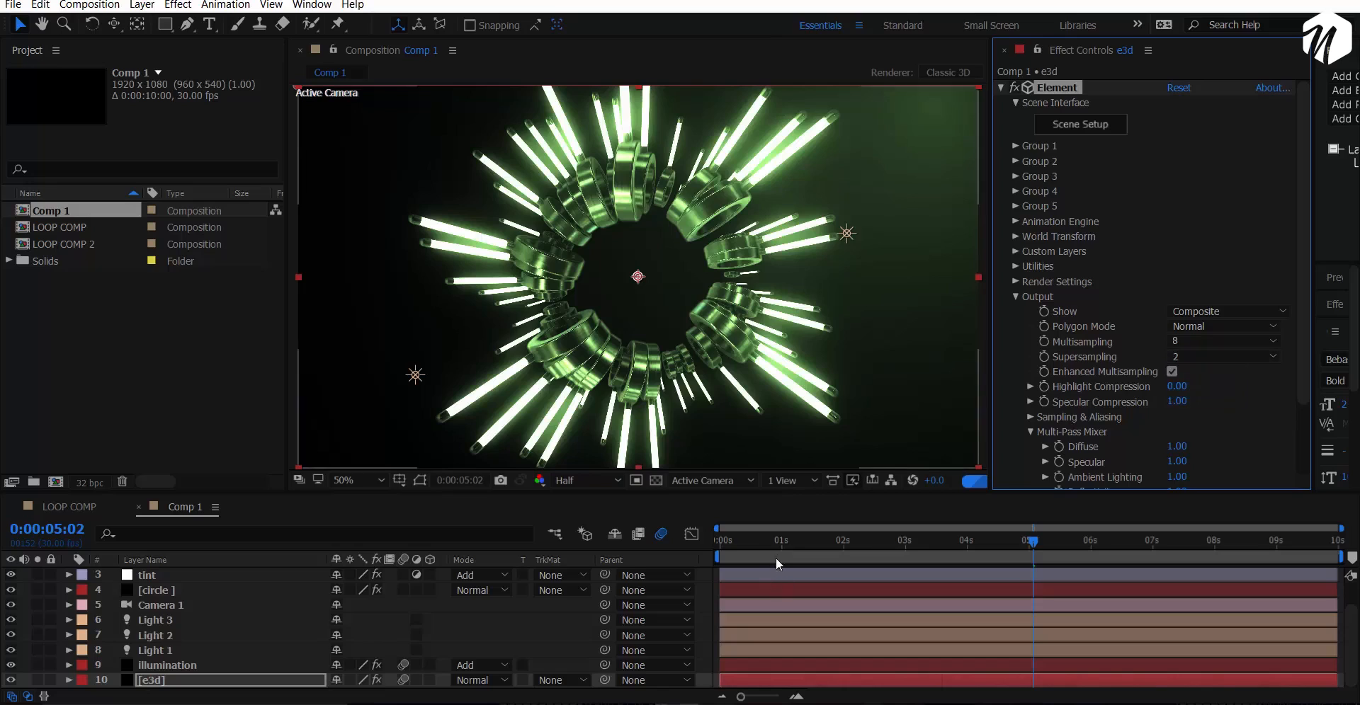
left_click_drag(776, 558, 691, 548)
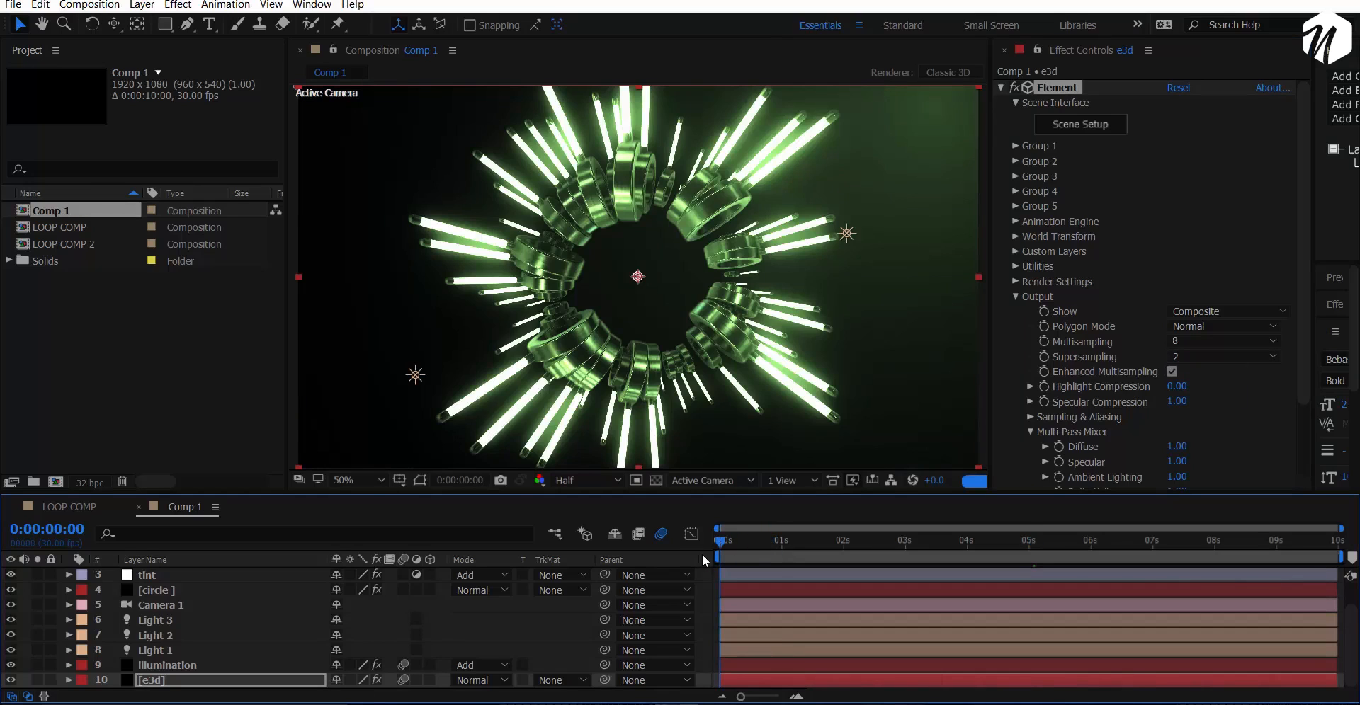
Set the composition preview to Full resolution, widen the viewer and fit the frame within it.
left_click(579, 480)
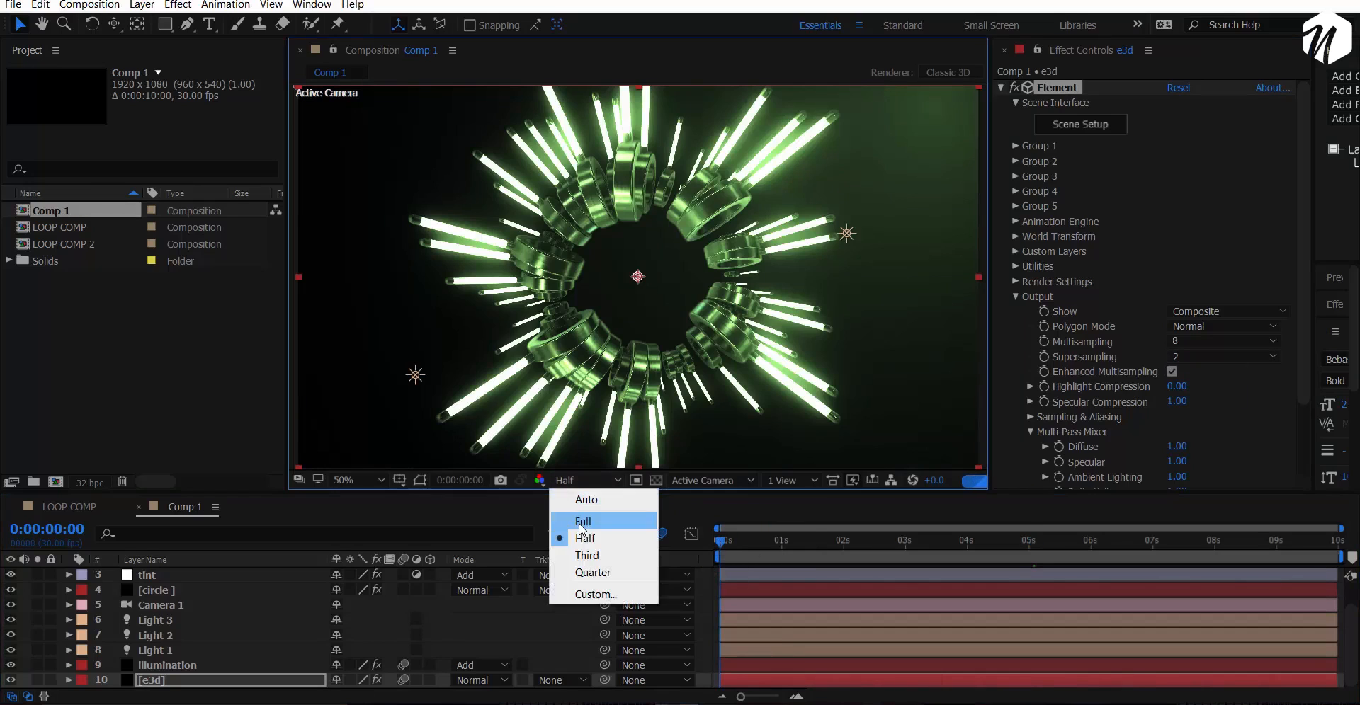
left_click(582, 522)
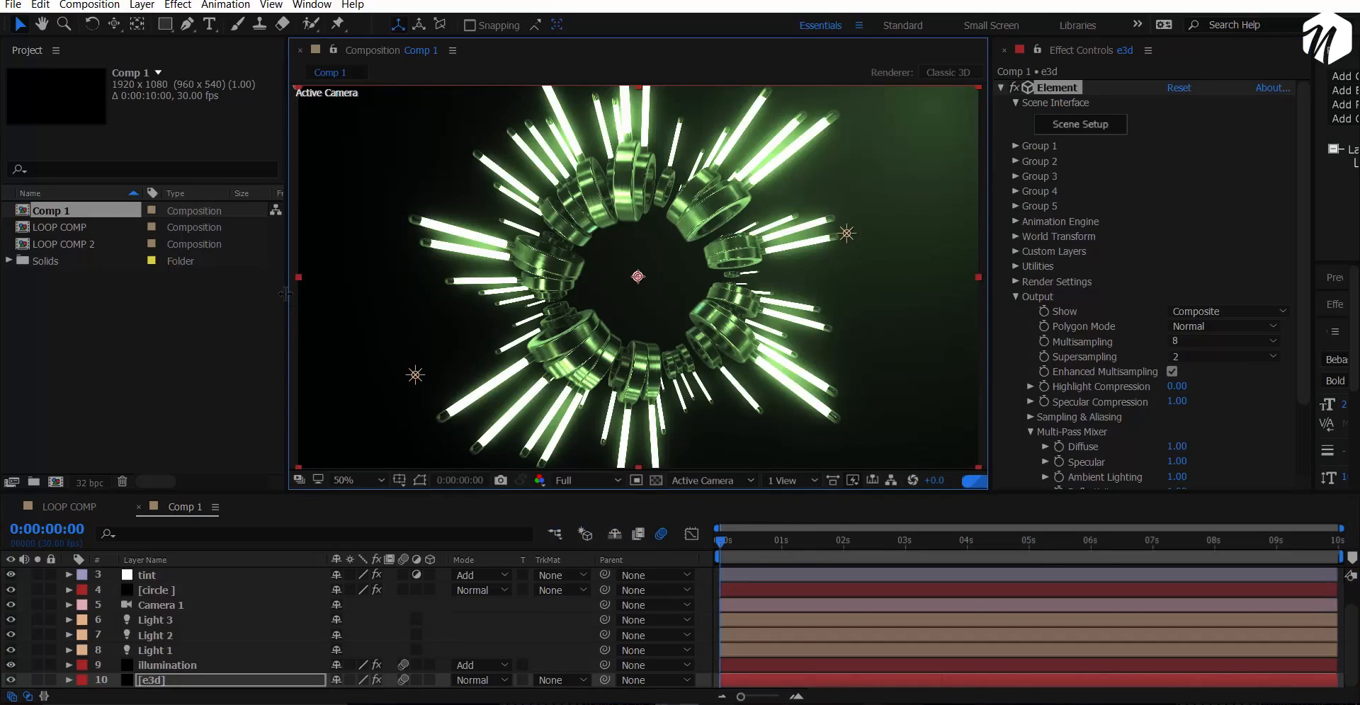
left_click_drag(284, 292, 202, 308)
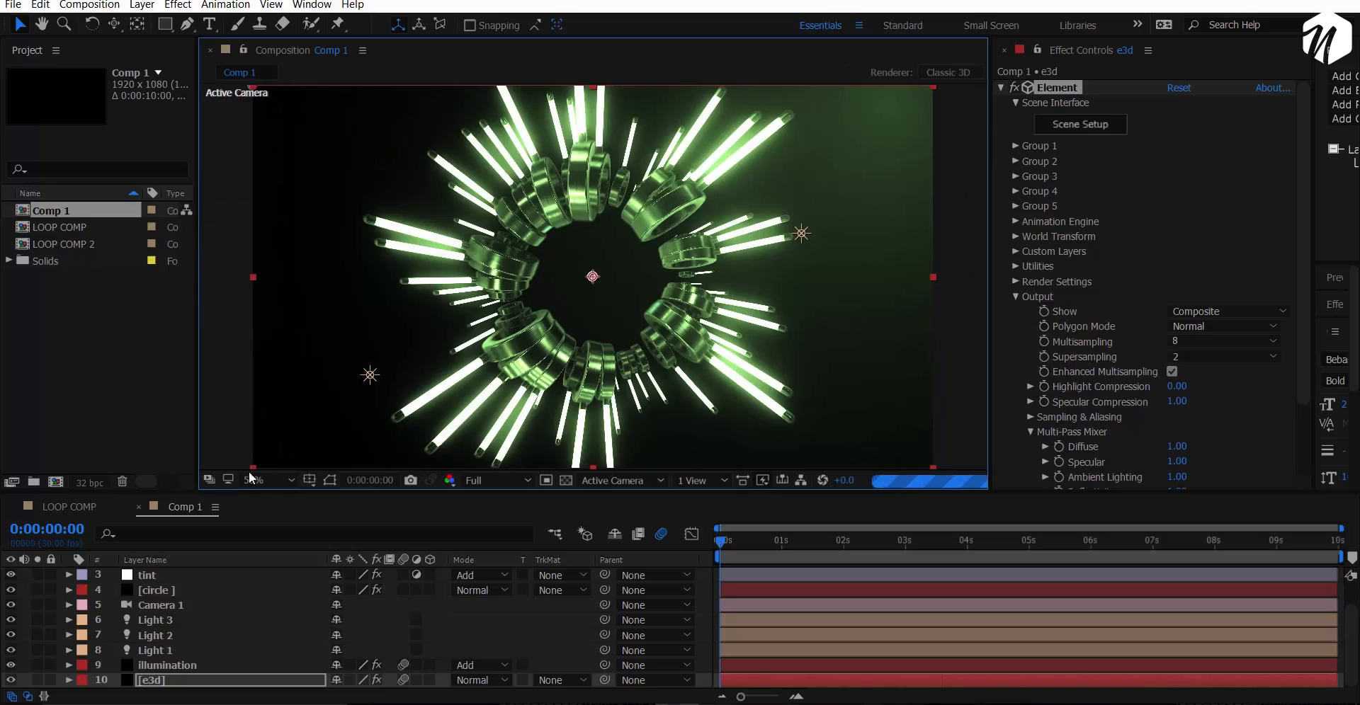
left_click(269, 480)
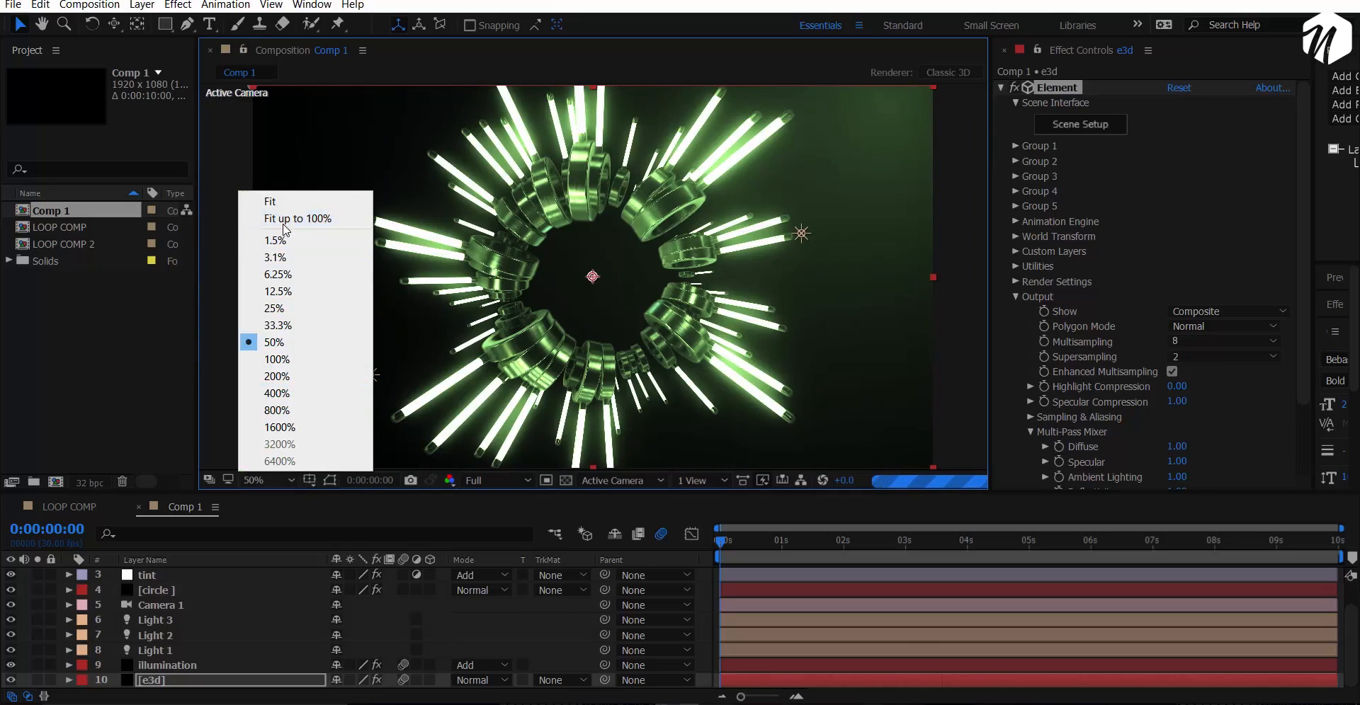
left_click(283, 213)
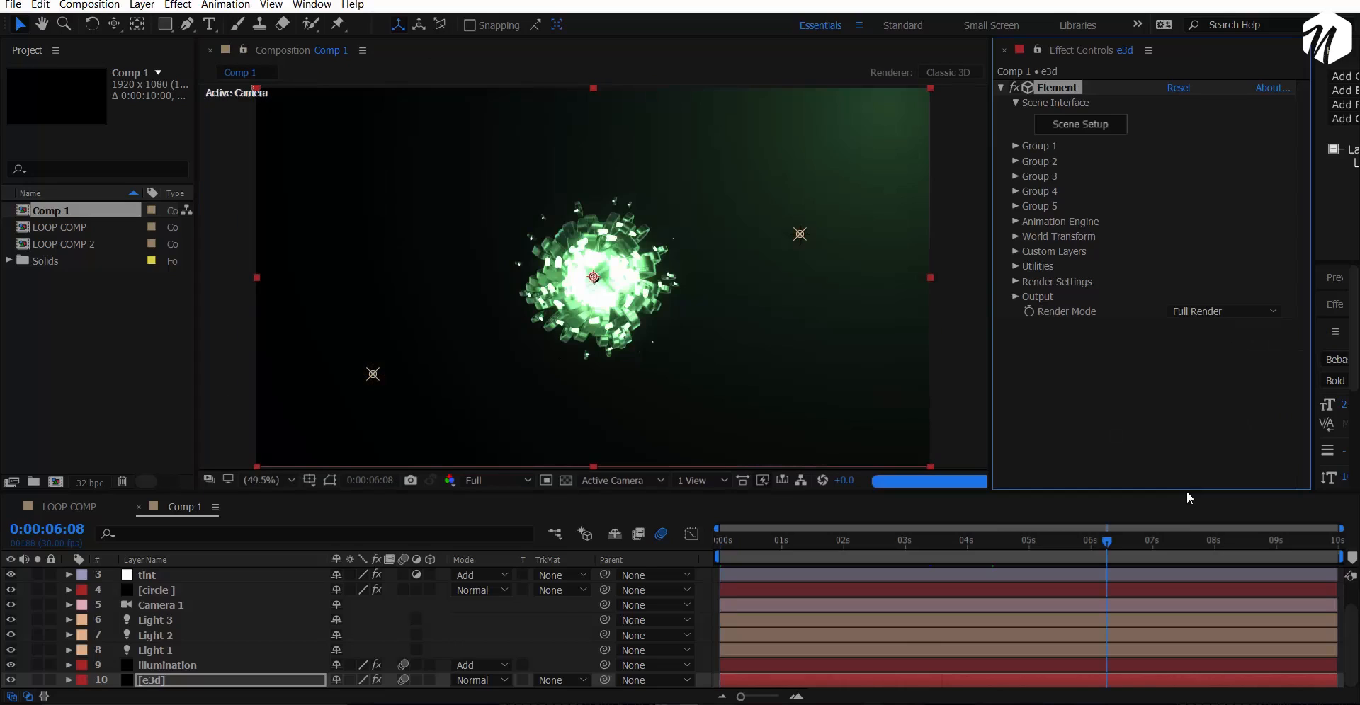
scroll(678, 350, "up", 1)
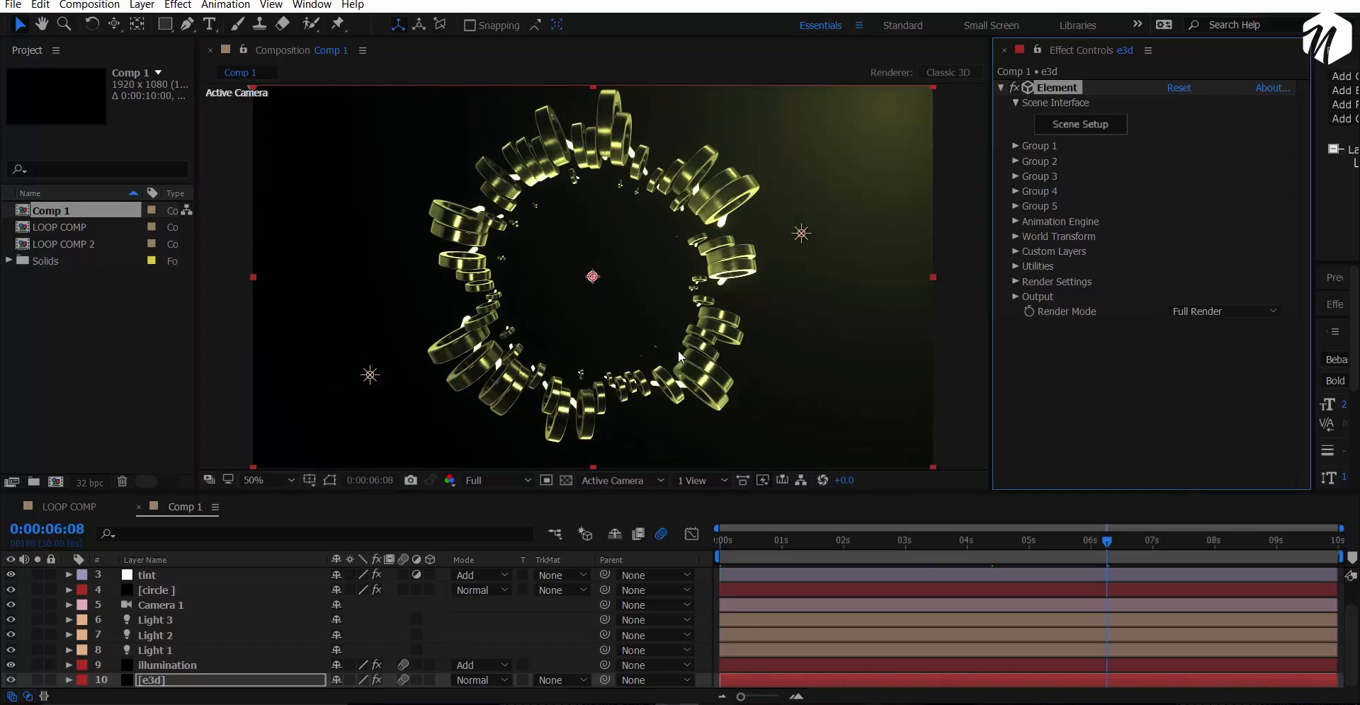
left_click(147, 648)
double_click(181, 637)
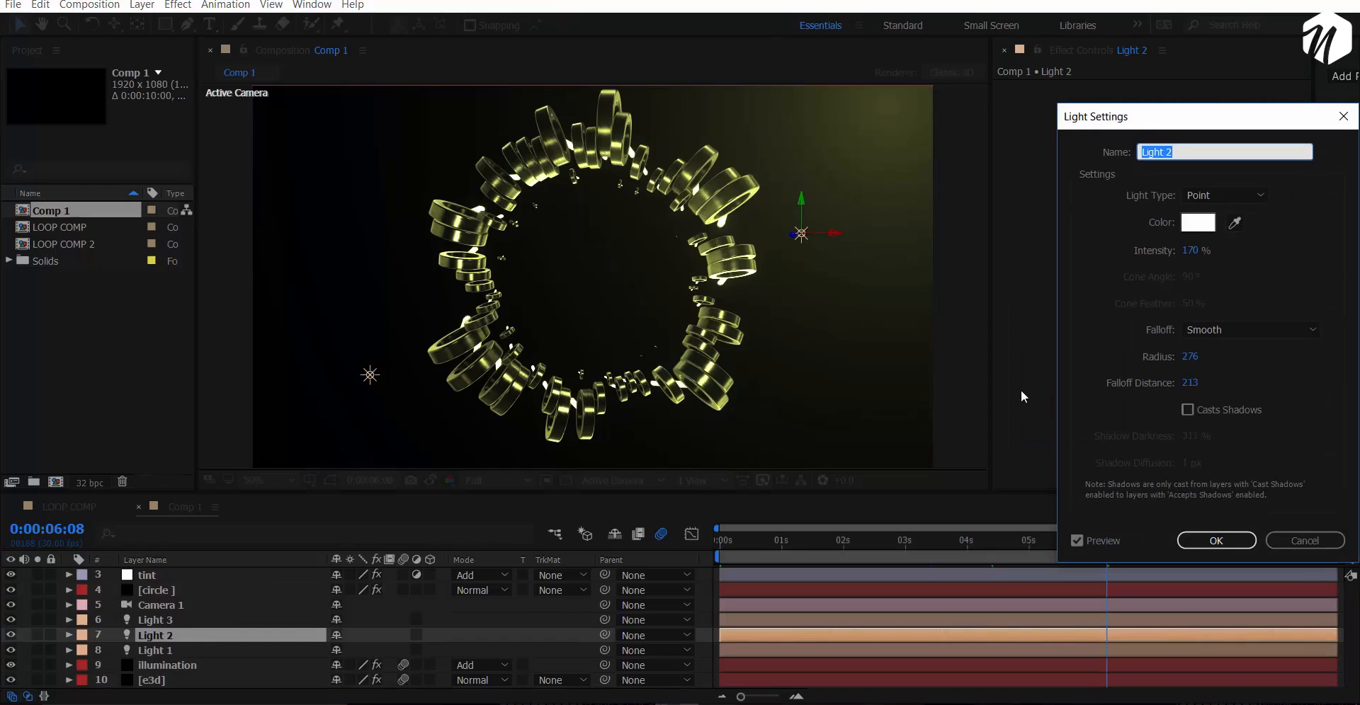
left_click(1304, 540)
left_click(207, 607)
double_click(202, 610)
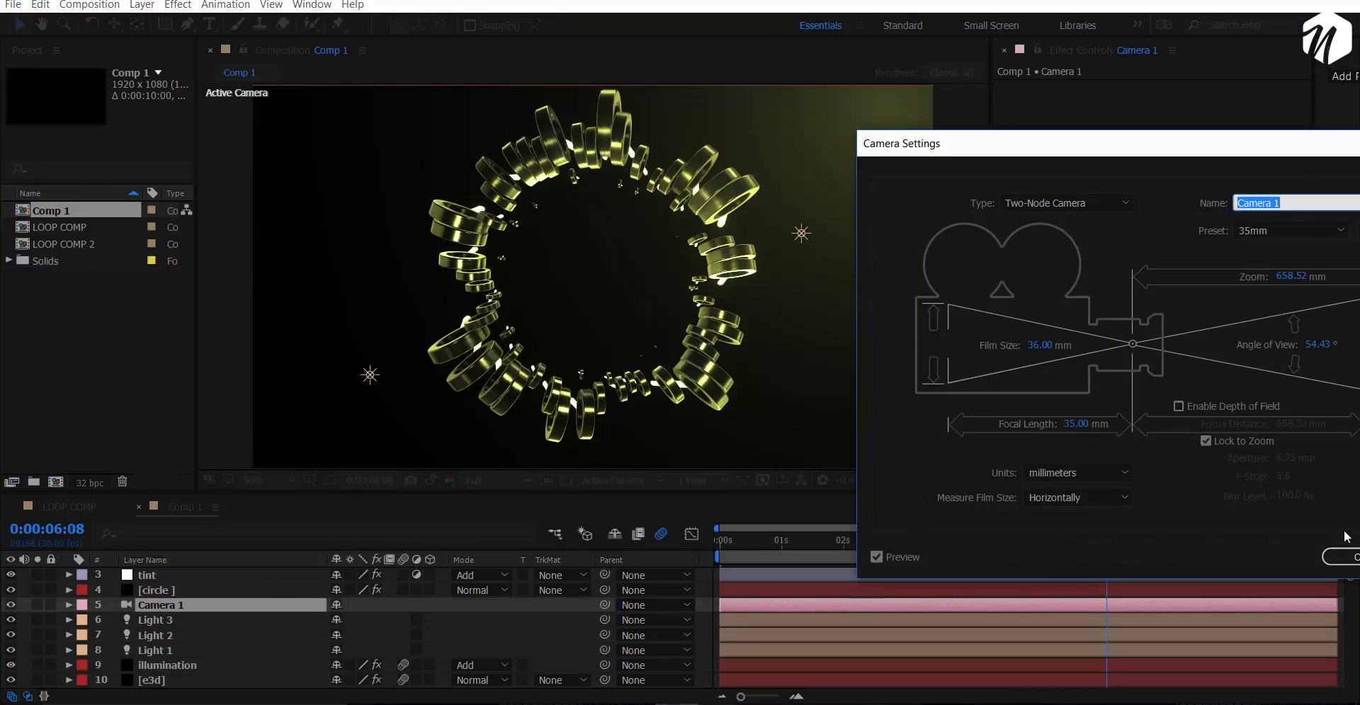
left_click(1337, 557)
Lower the intensity of Light 3 to about 106 %.
left_click(171, 620)
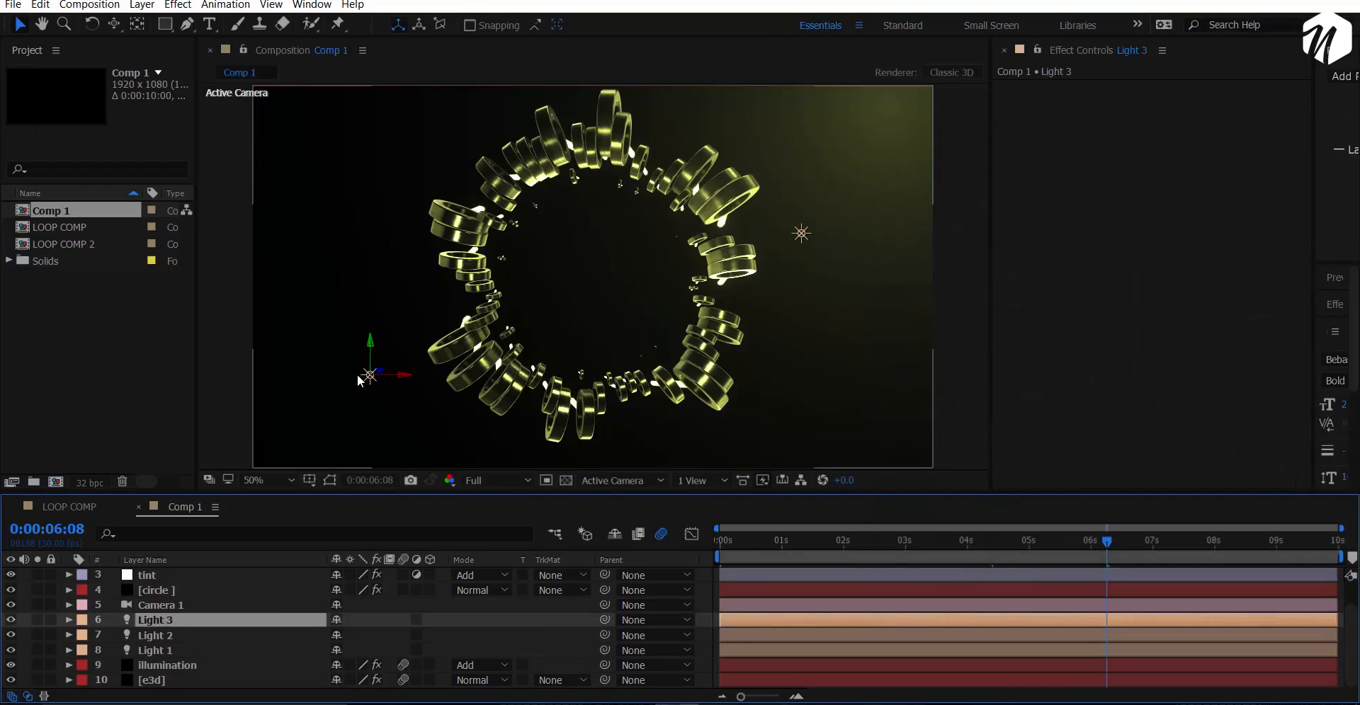
double_click(165, 620)
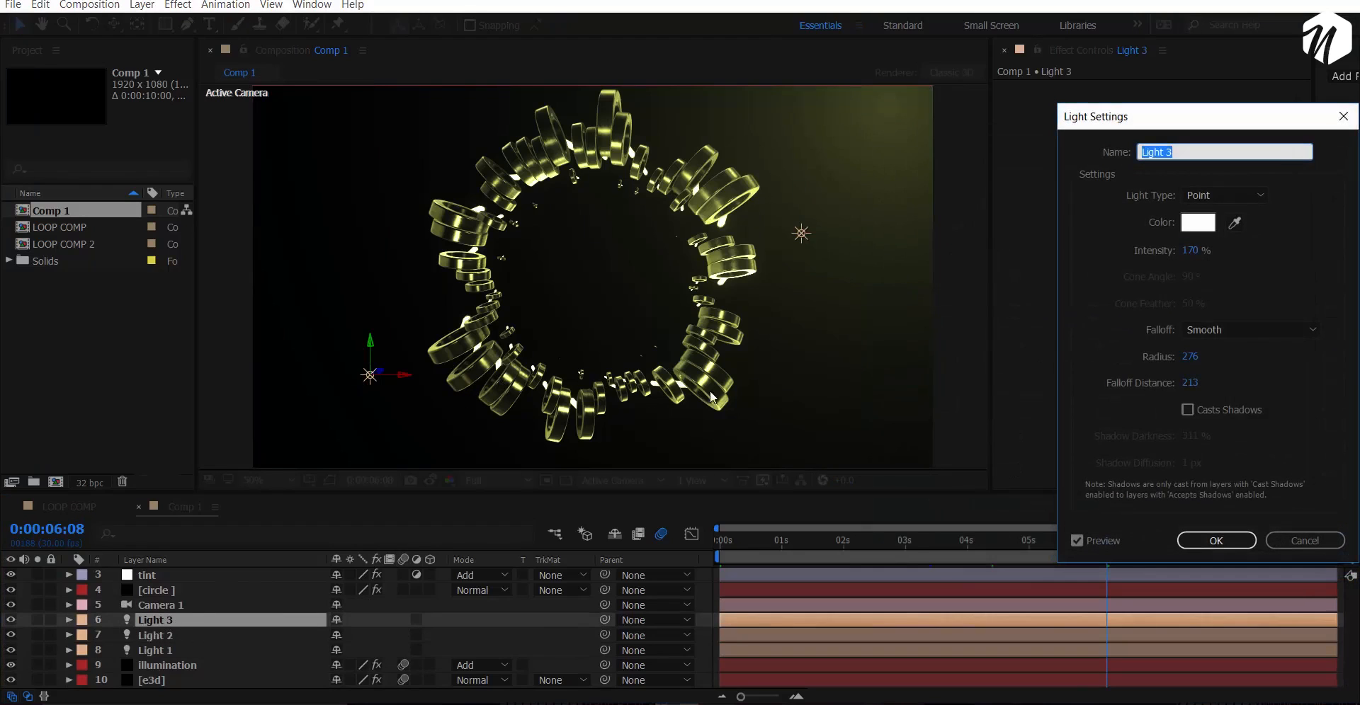
left_click_drag(1195, 261, 1109, 275)
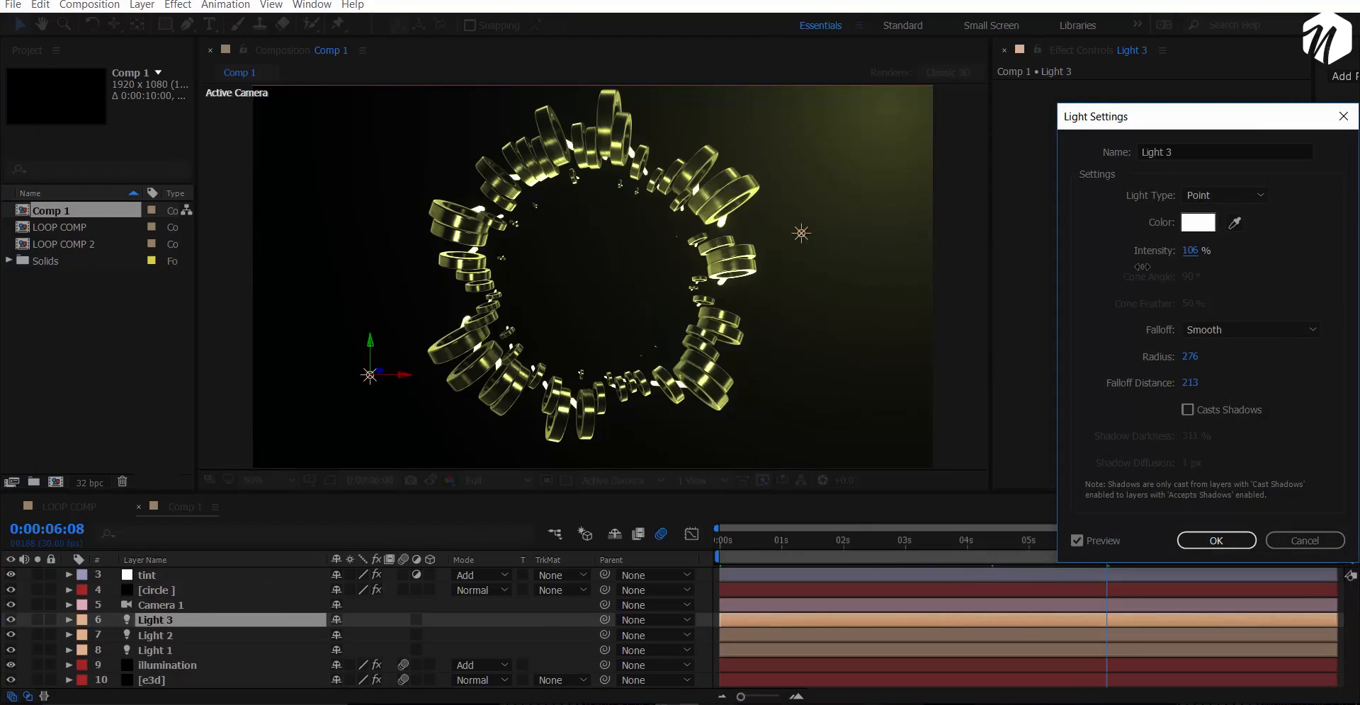
left_click(1216, 542)
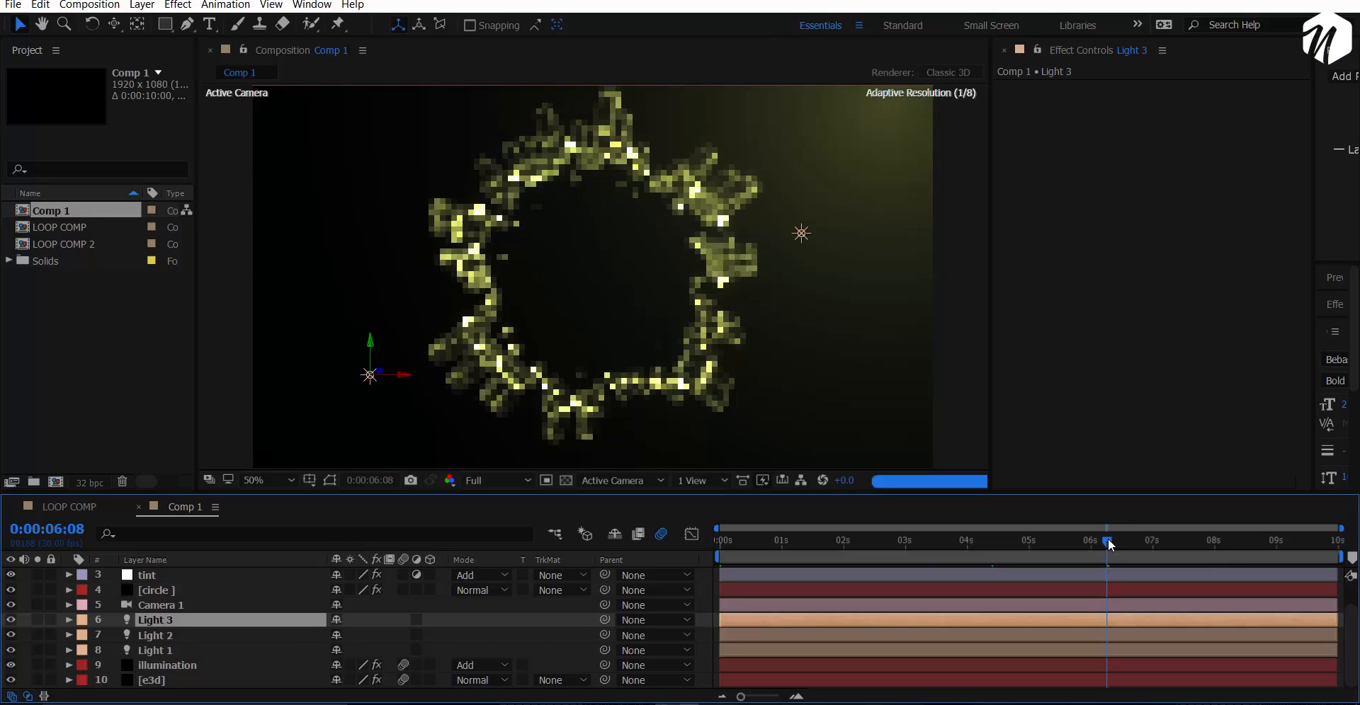
Inspect the frame at 0:00:06:08, take a snapshot of it and open the snapshot gallery maximized.
scroll(632, 349, "up", 2)
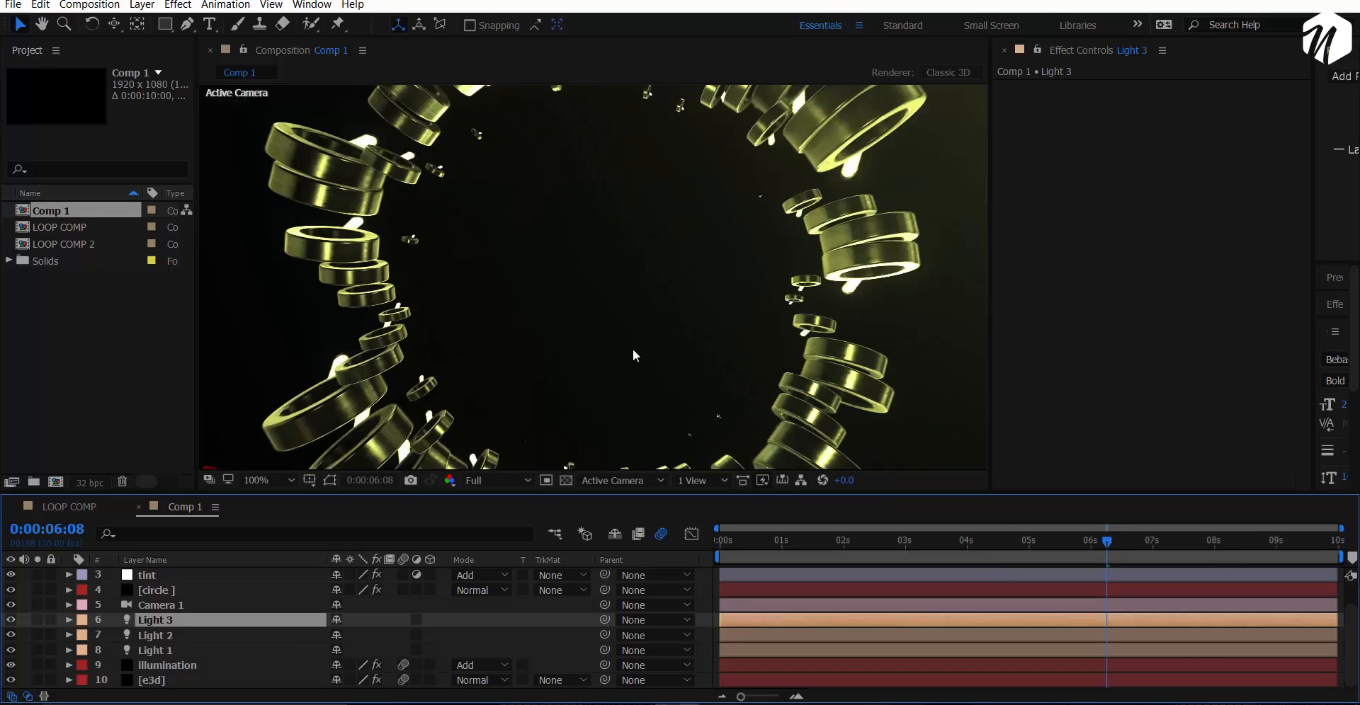
scroll(631, 348, "down", 2)
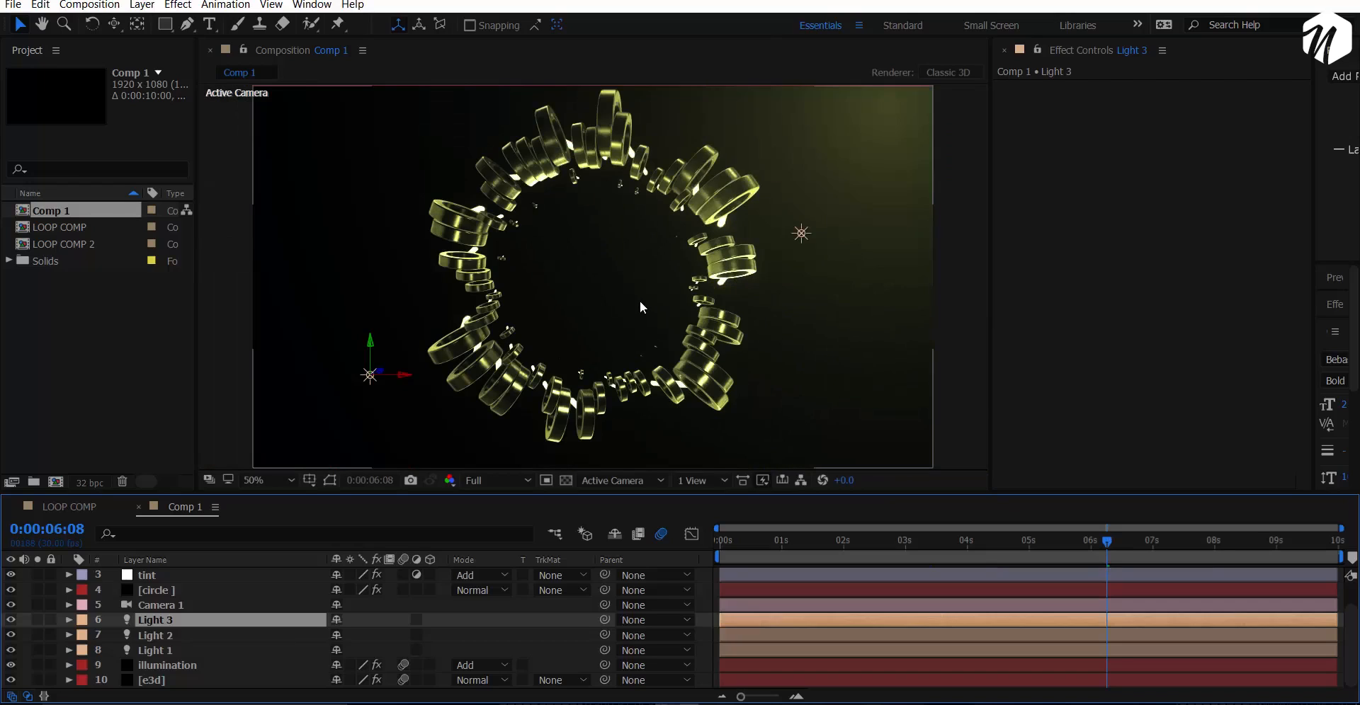
key("ctrl+space")
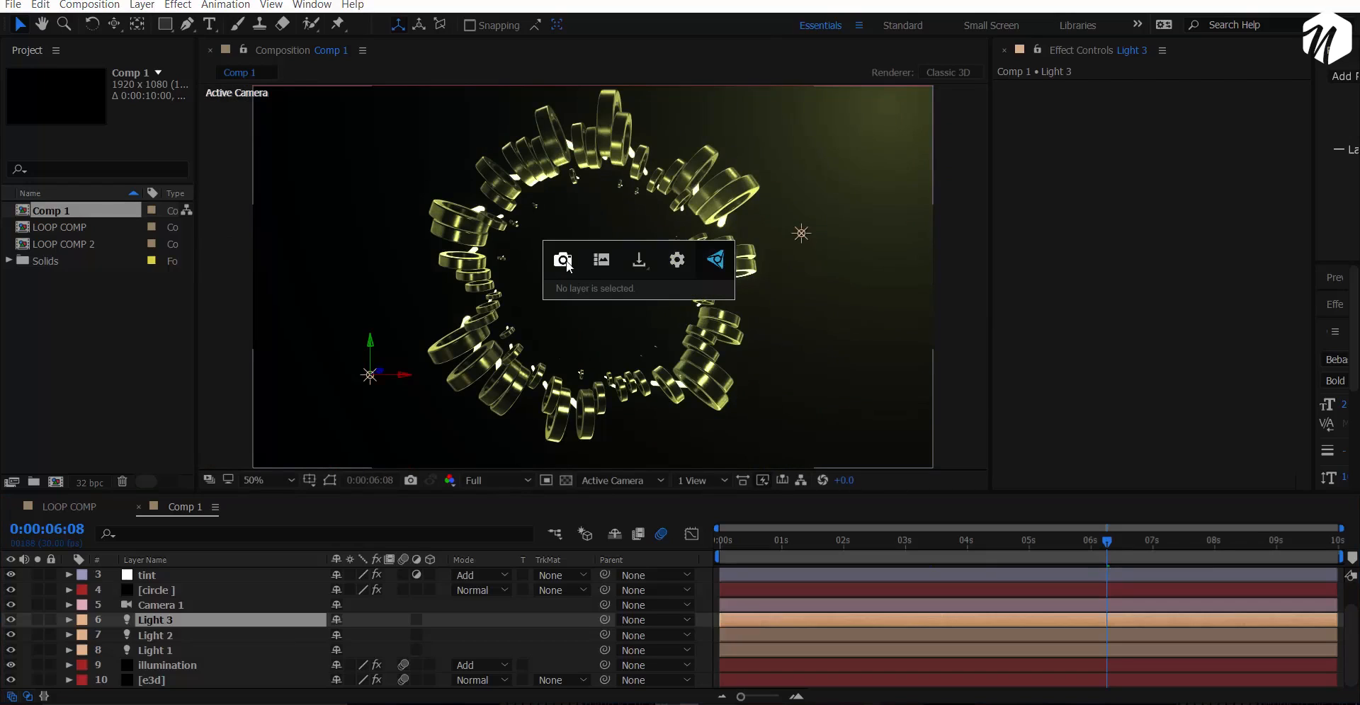
left_click(608, 265)
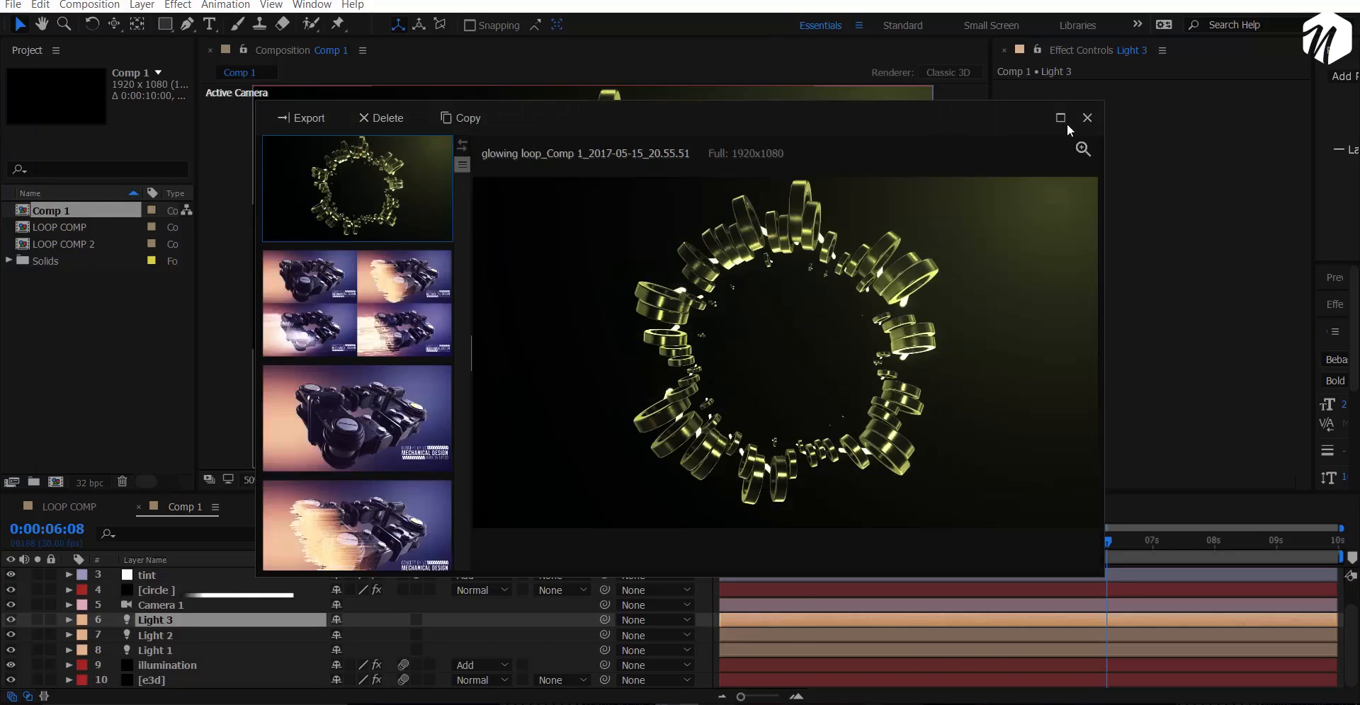
left_click(1061, 118)
Examine the clean mechanical design poster snapshot close up, from the front joints across to the rear links.
key("Down")
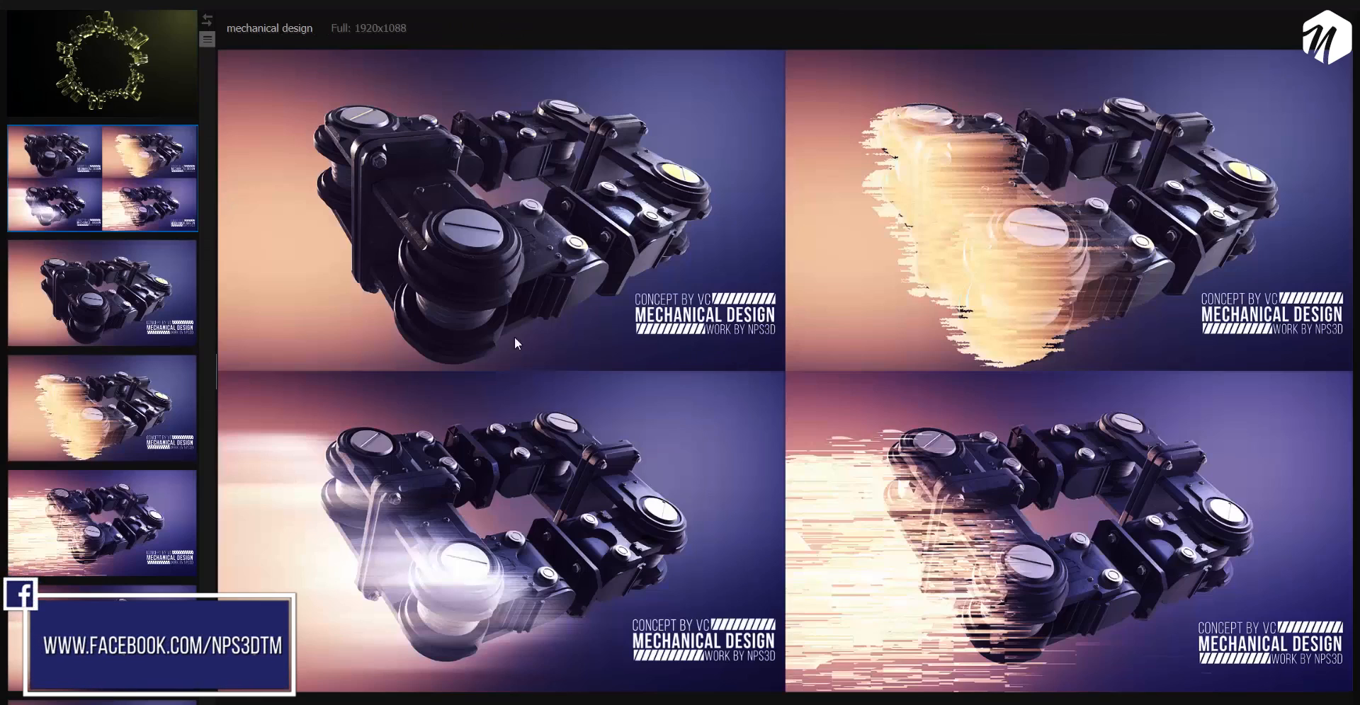
left_click(97, 303)
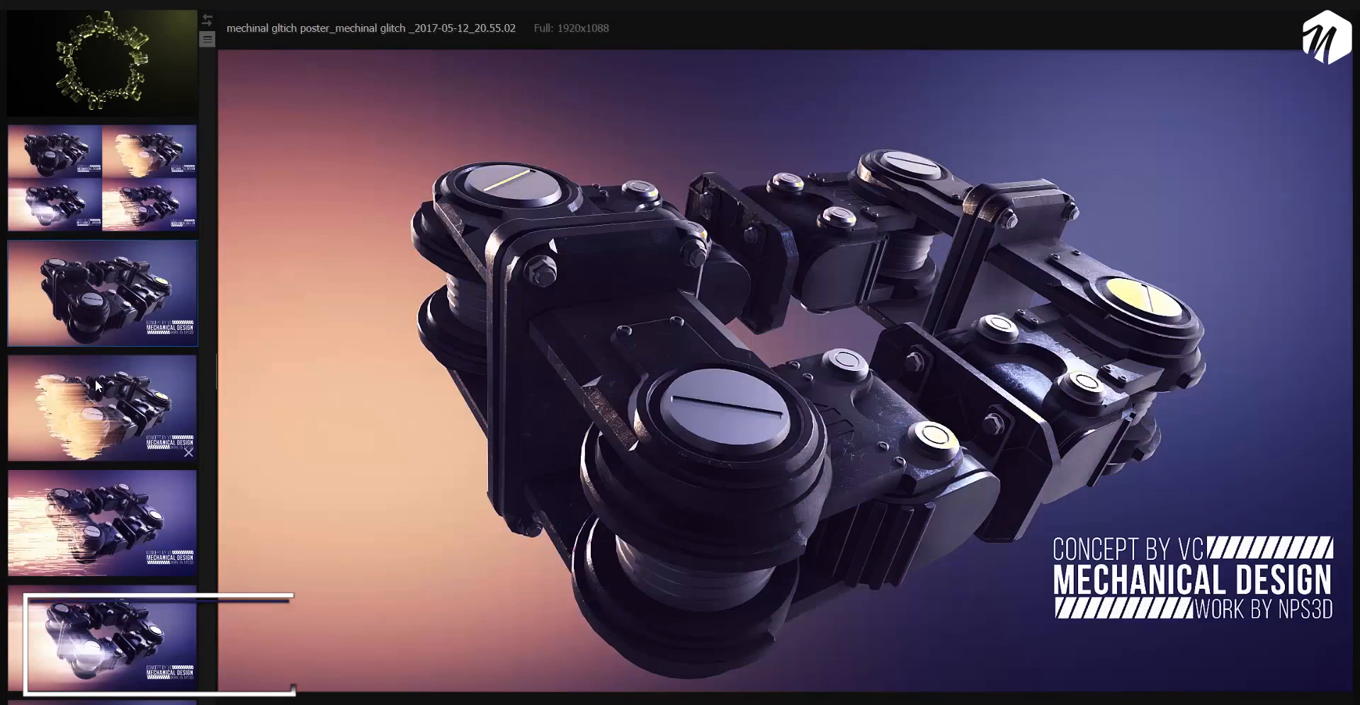
scroll(692, 359, "up", 3)
scroll(488, 347, "up", 5)
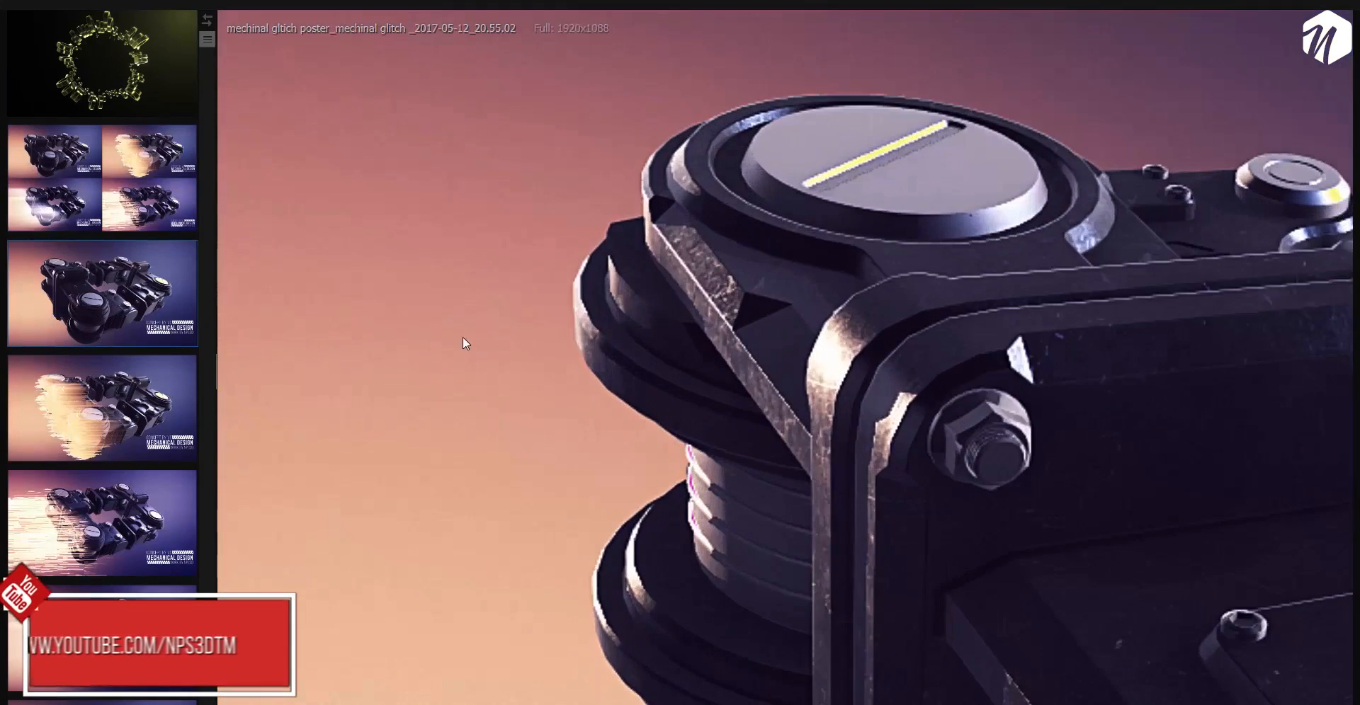
scroll(498, 346, "down", 4)
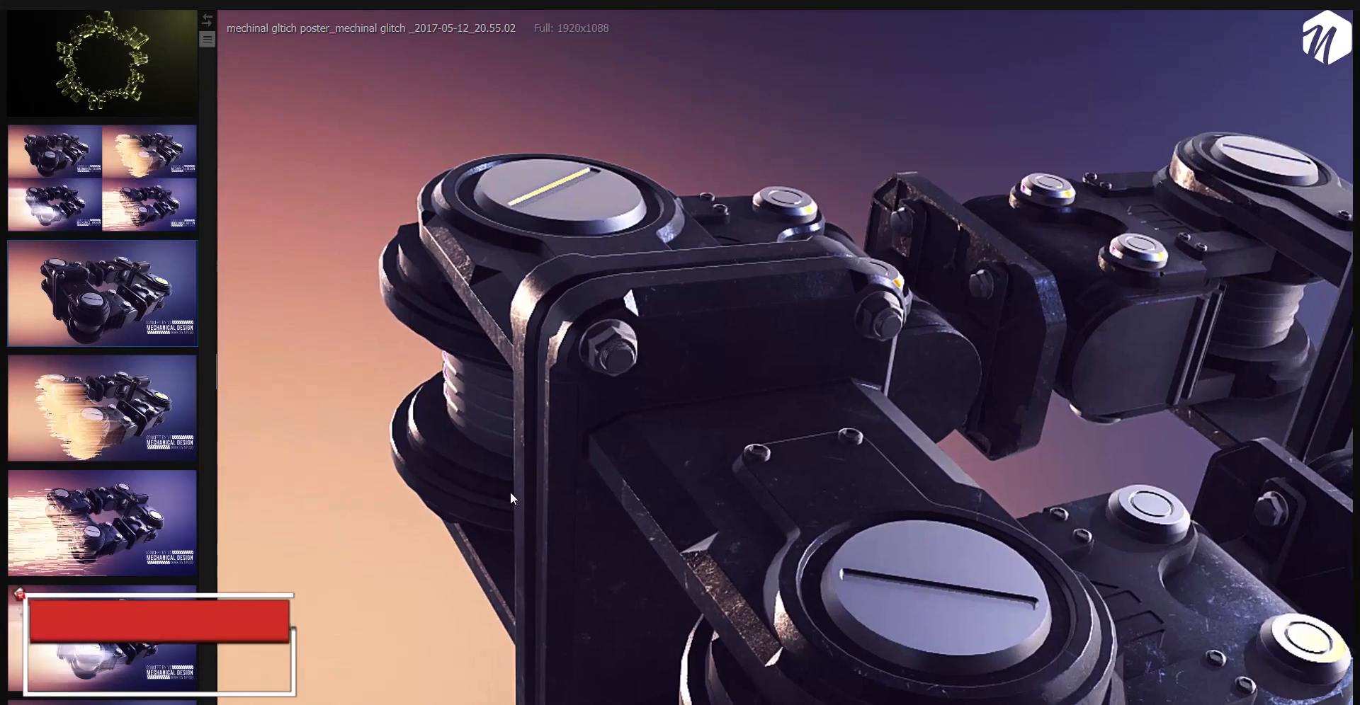
left_click_drag(511, 493, 369, 131)
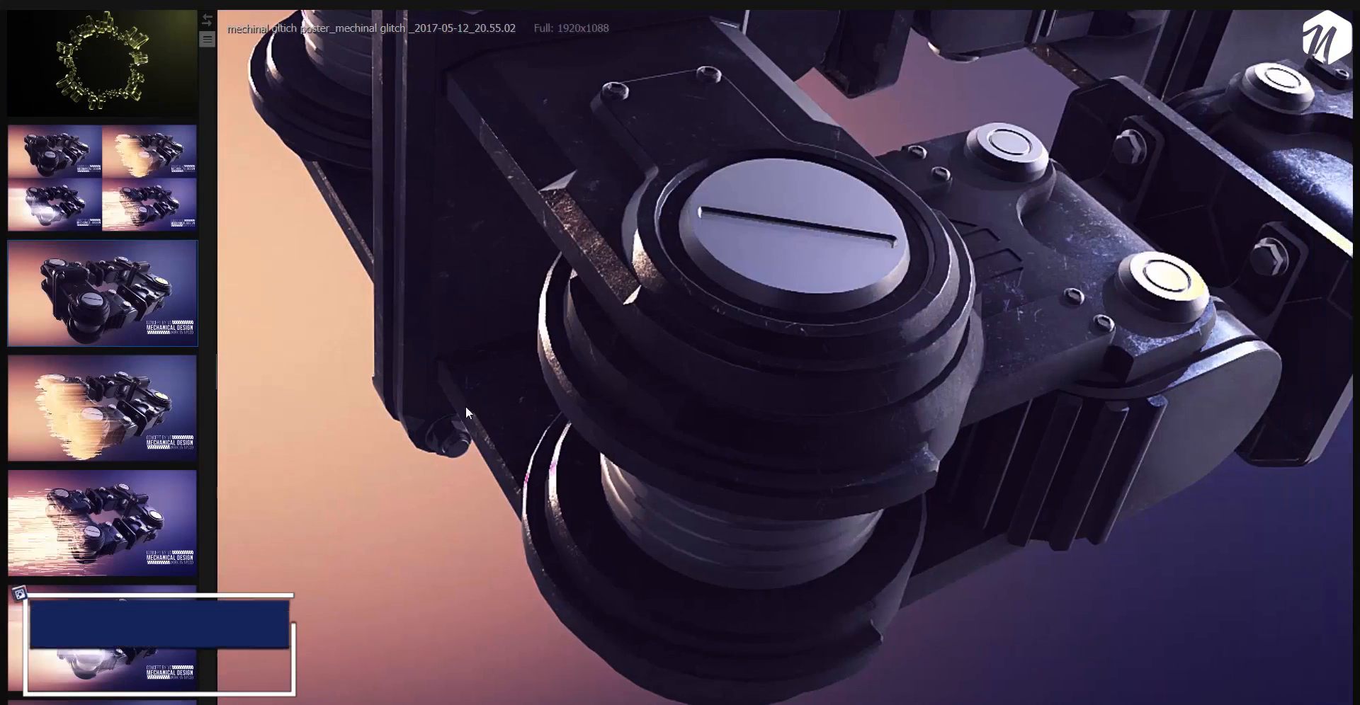
left_click_drag(801, 495, 389, 587)
left_click_drag(898, 264, 904, 441)
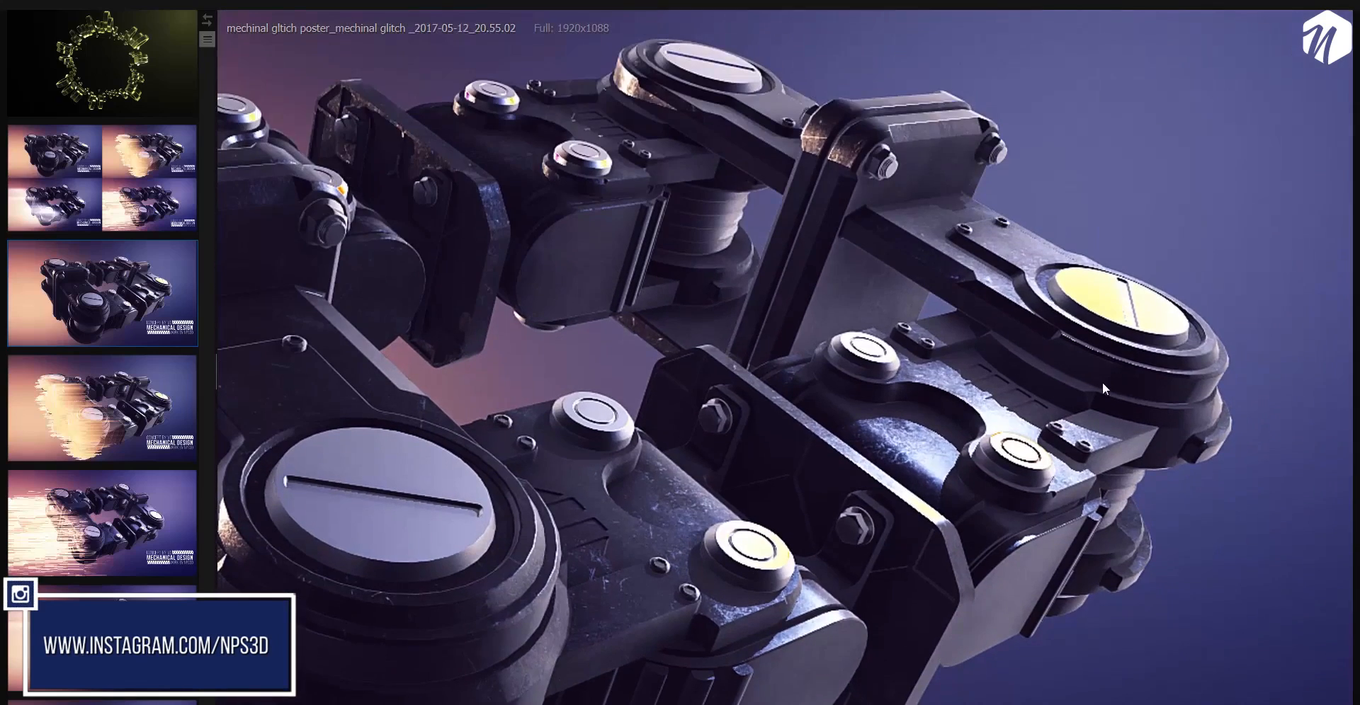
left_click_drag(918, 471, 905, 456)
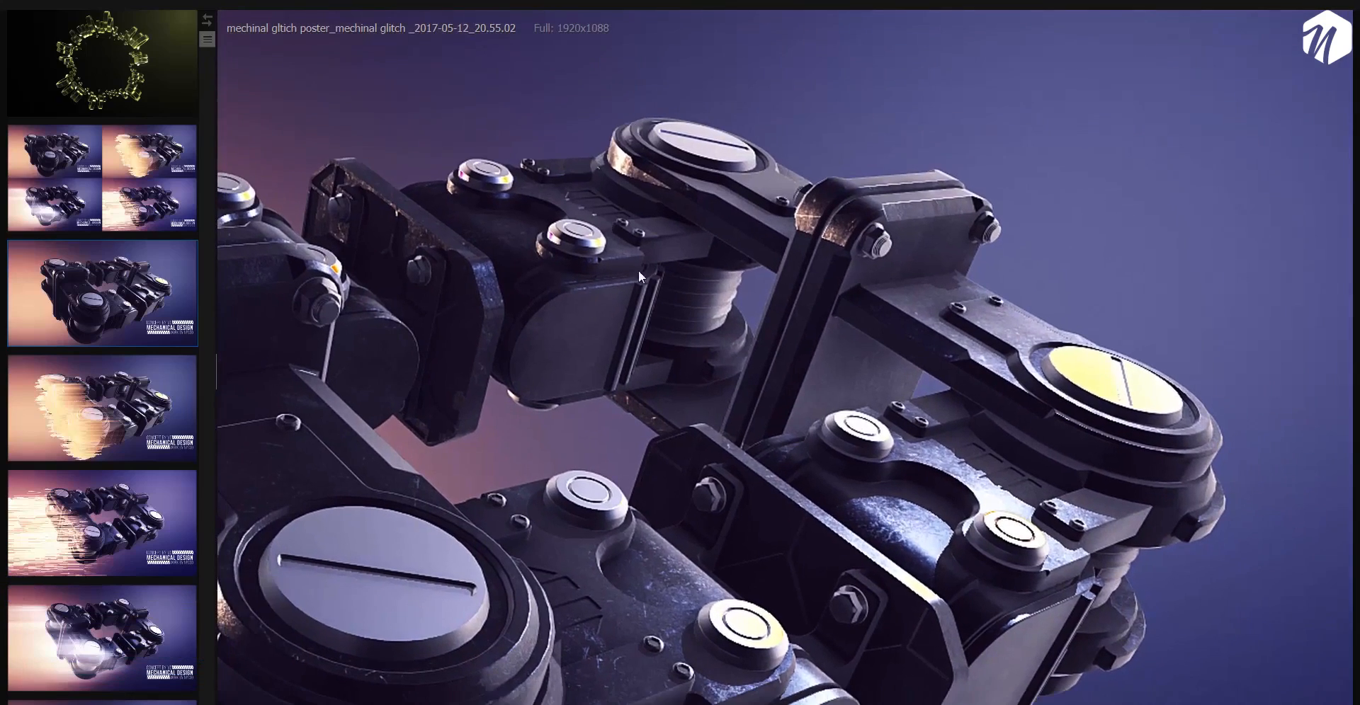
scroll(888, 275, "down", 5)
Browse the mechanical glitch poster variants in the gallery down to the oldest snapshots and return to the composition.
left_click(78, 309)
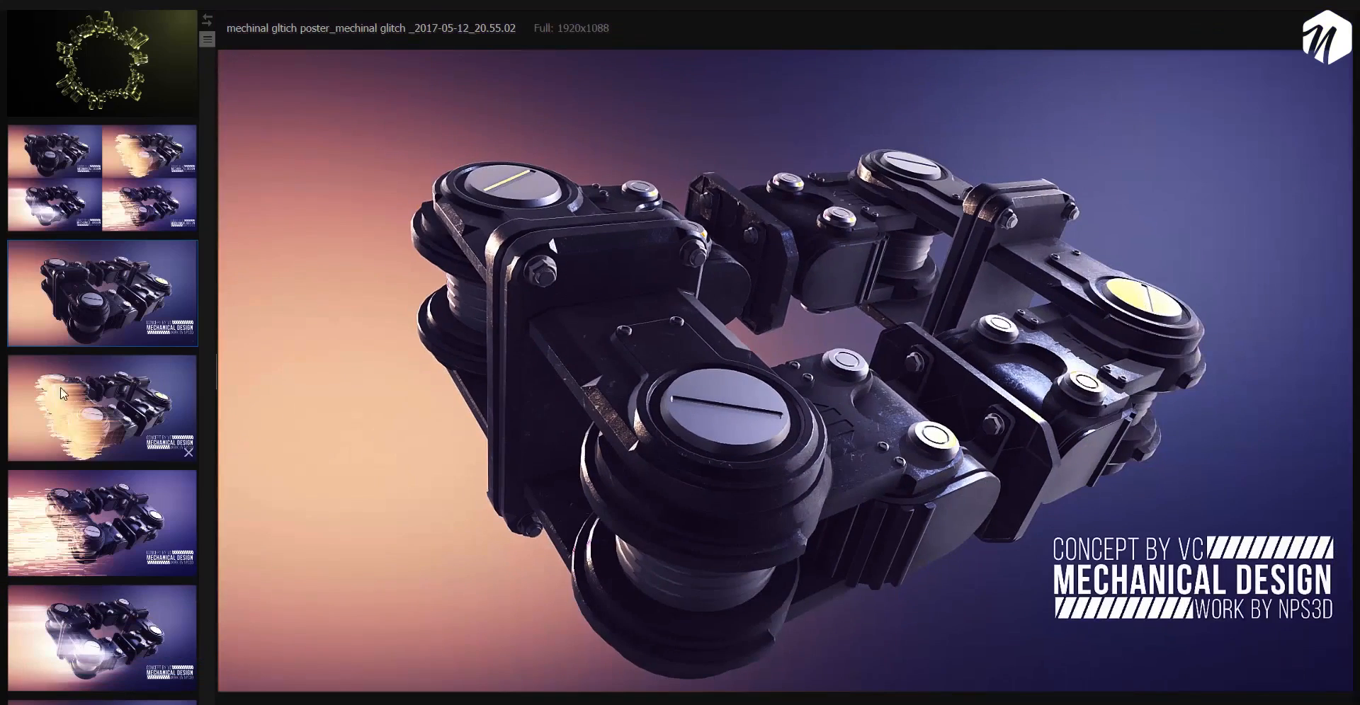
left_click(68, 410)
left_click(62, 483)
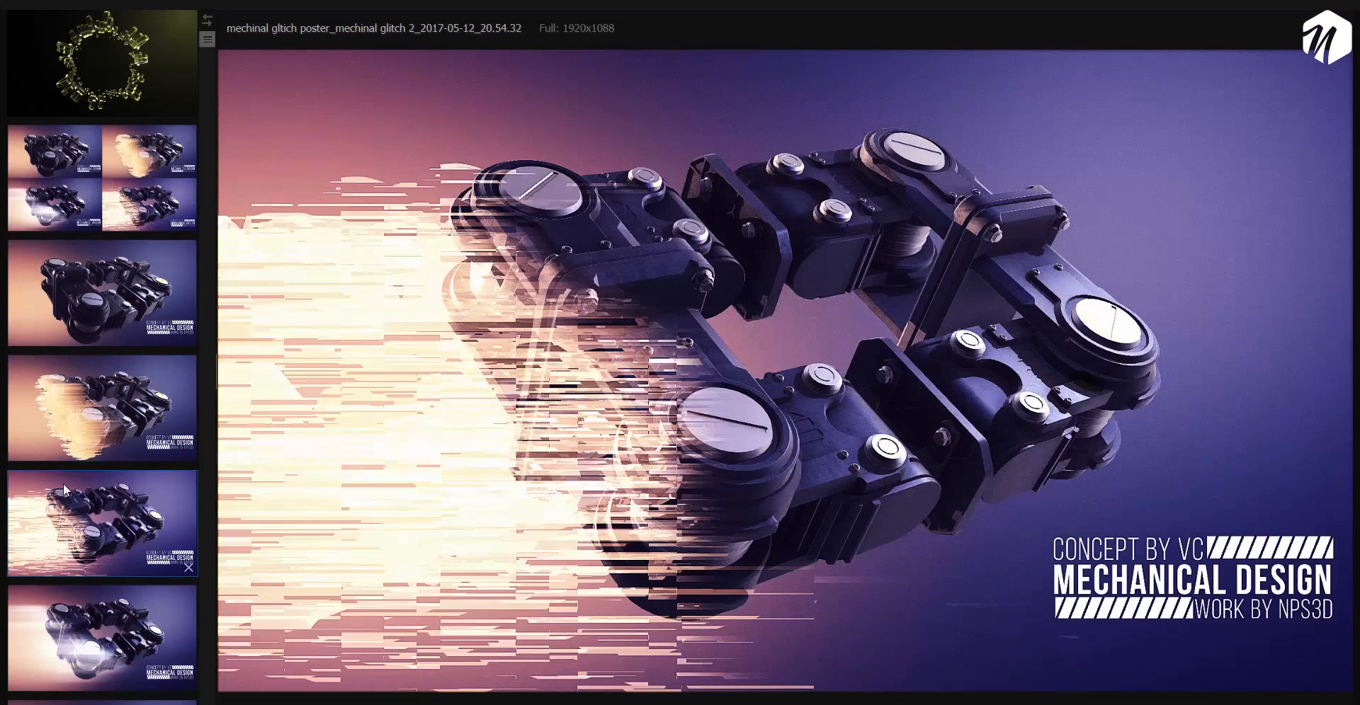
scroll(62, 483, "down", 3)
left_click(69, 488)
left_click(71, 400)
scroll(69, 439, "down", 2)
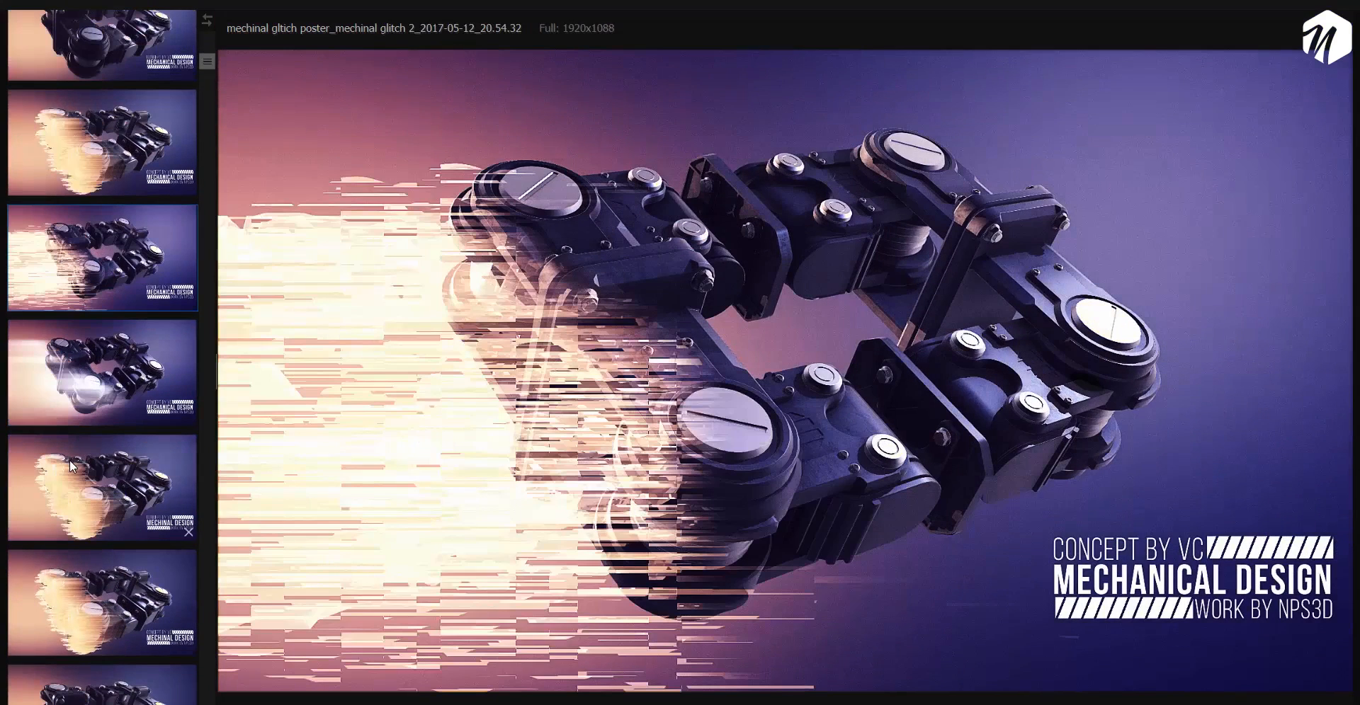
left_click(78, 404)
scroll(97, 435, "down", 1)
left_click(97, 445)
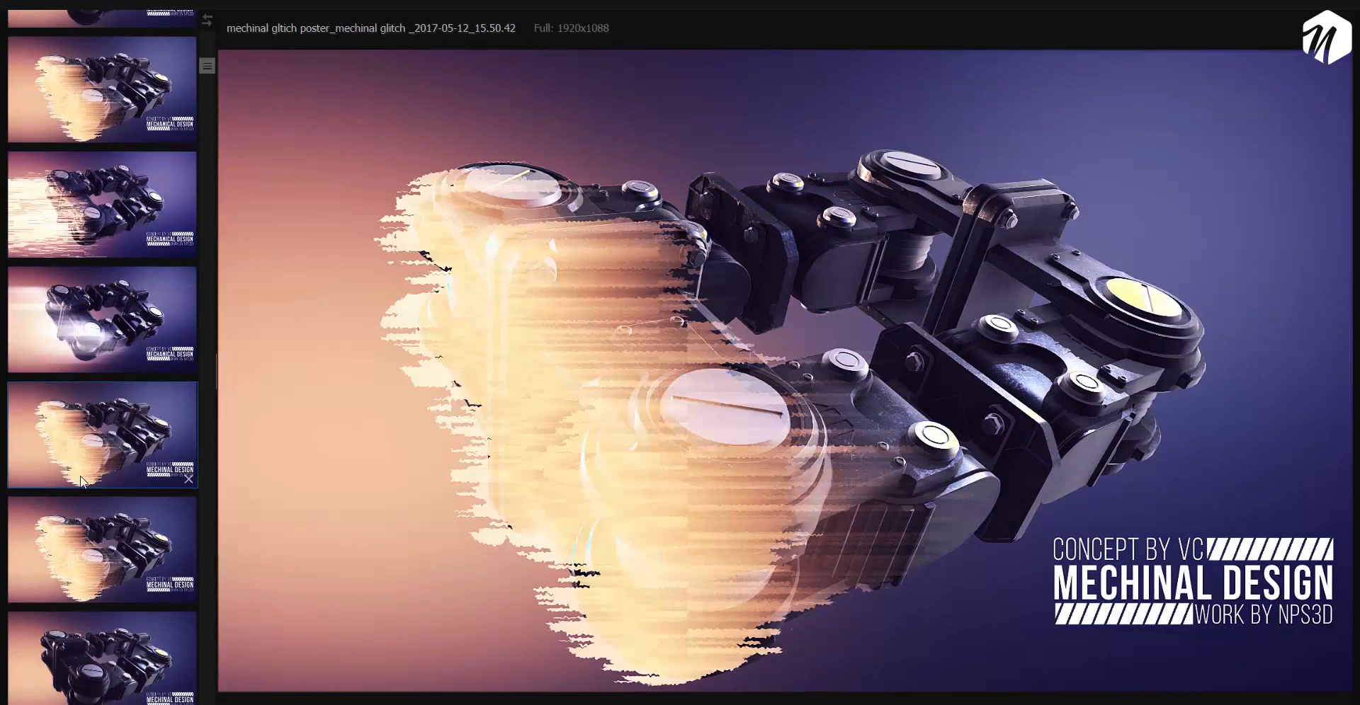
left_click(77, 533)
scroll(70, 510, "down", 3)
left_click(58, 494)
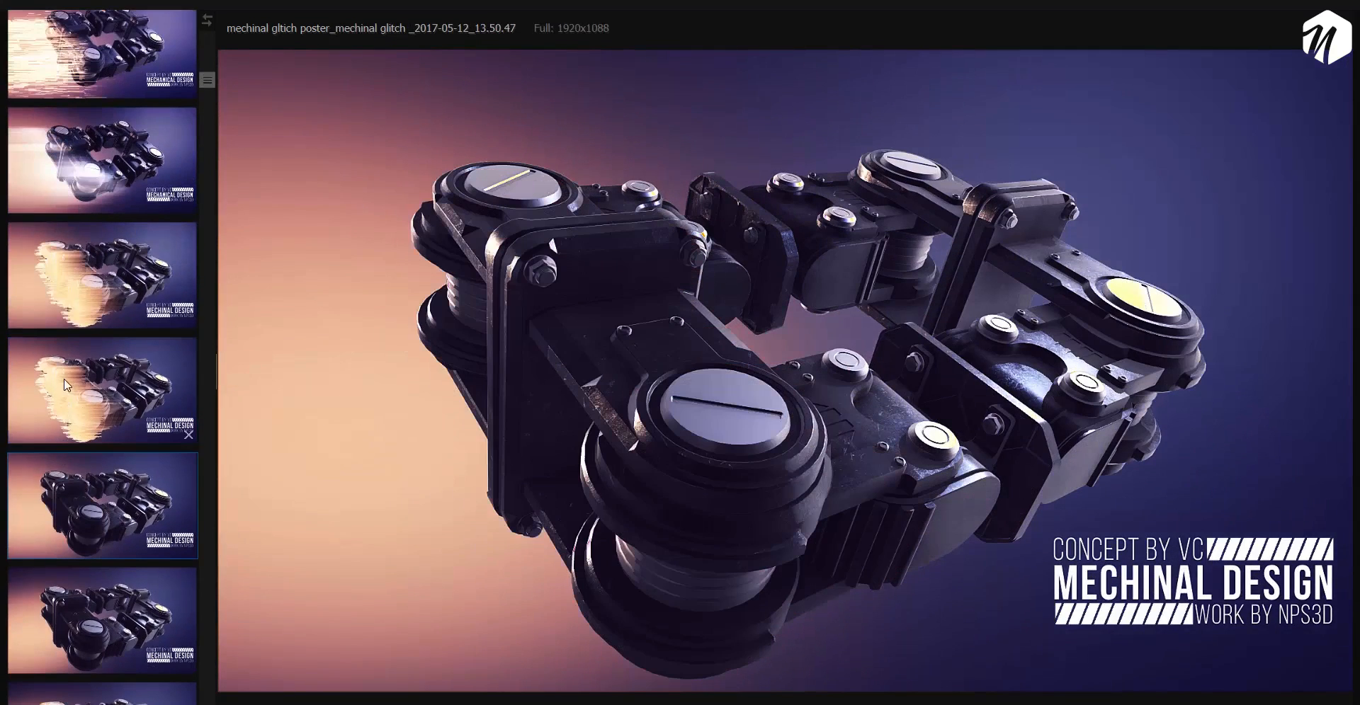
scroll(64, 460, "down", 1)
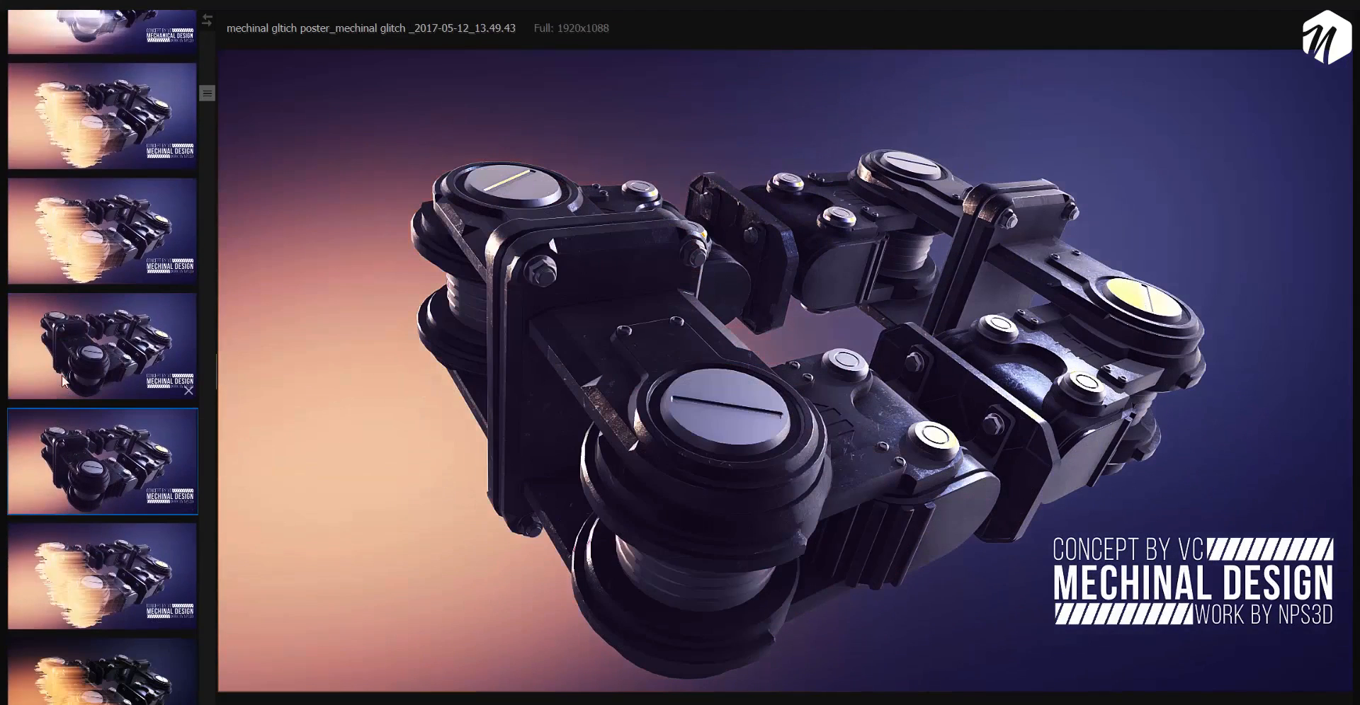
scroll(60, 425, "down", 4)
left_click(68, 433)
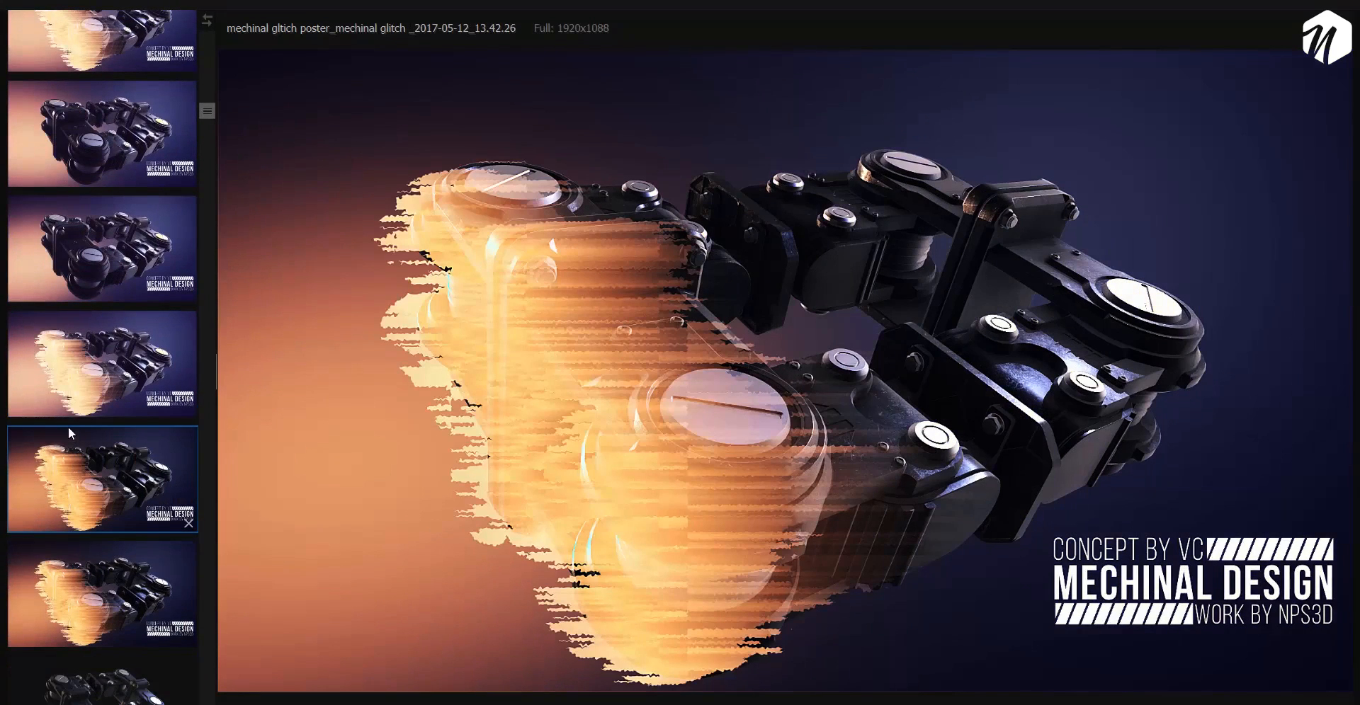
left_click(71, 379)
left_click(60, 480)
left_click(71, 556)
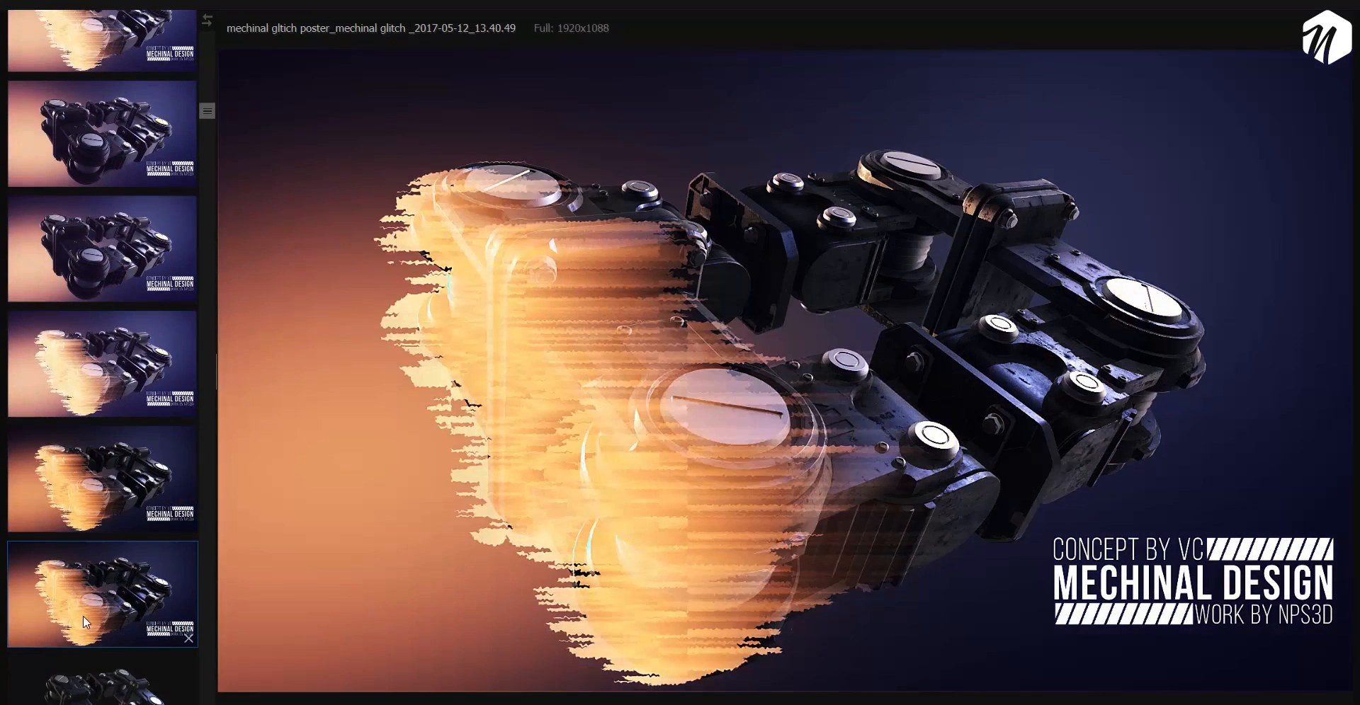
scroll(83, 615, "down", 3)
left_click(83, 529)
scroll(57, 586, "down", 1)
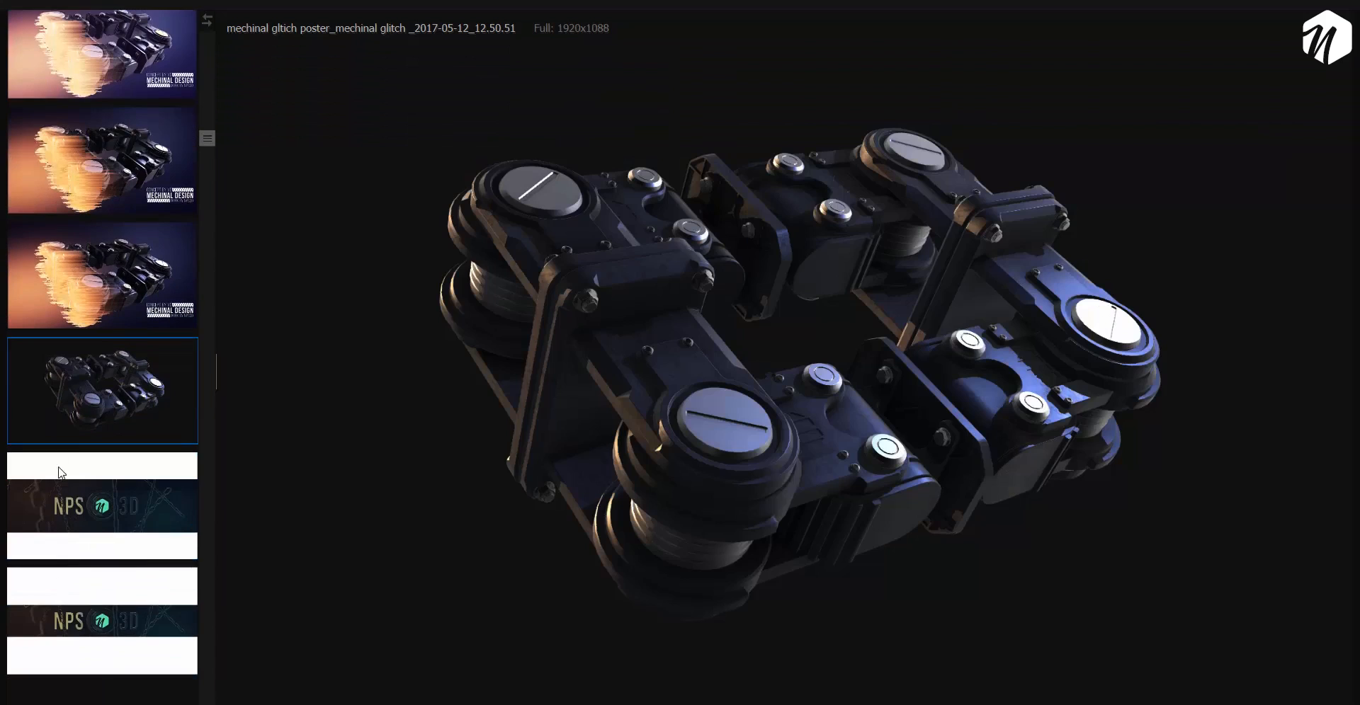
left_click(24, 606)
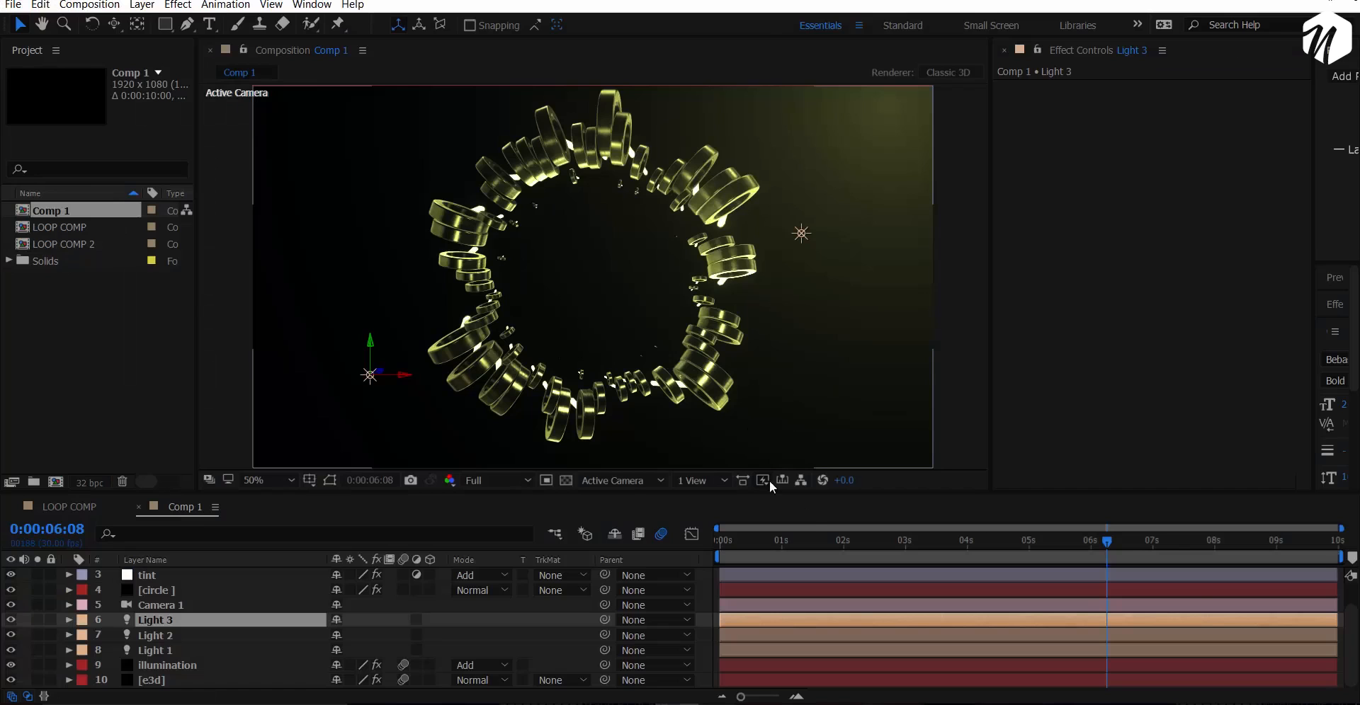
Check the particle loop's frames at 0:00:07:05 and 0:00:08:18.
left_click(1163, 542)
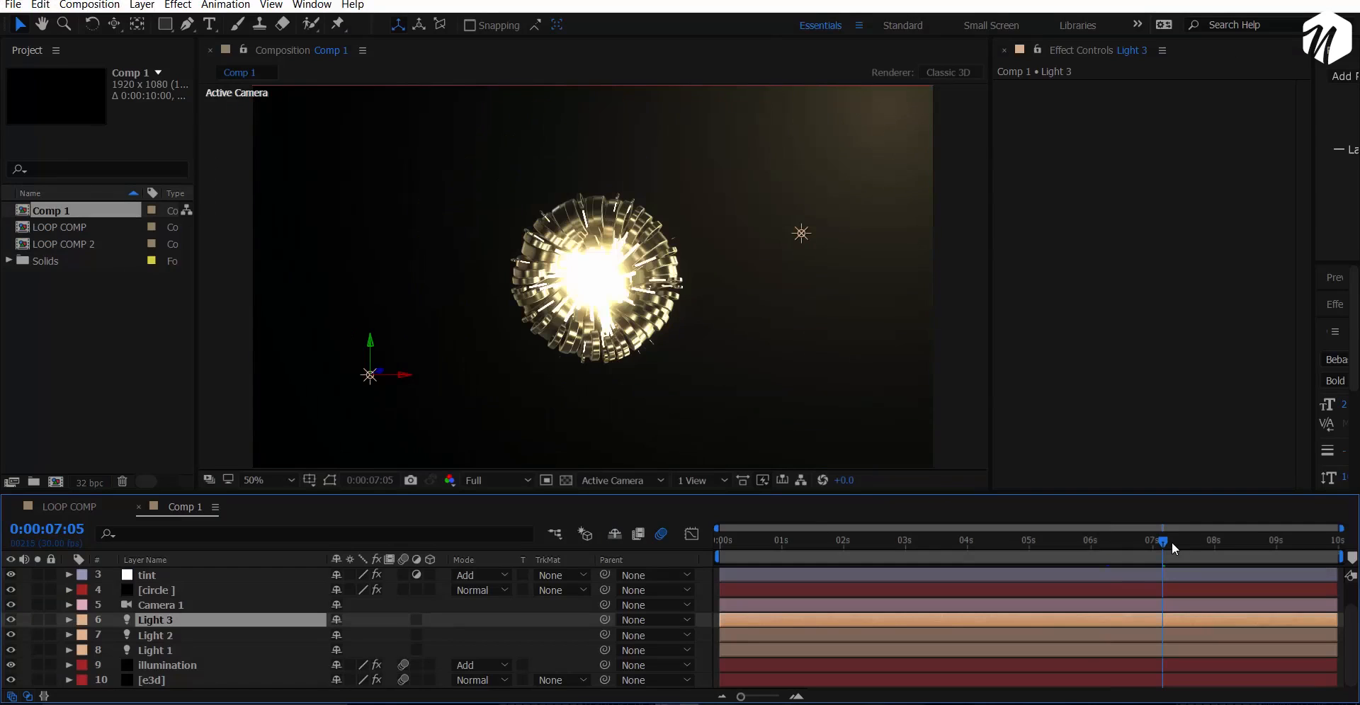
left_click(1251, 551)
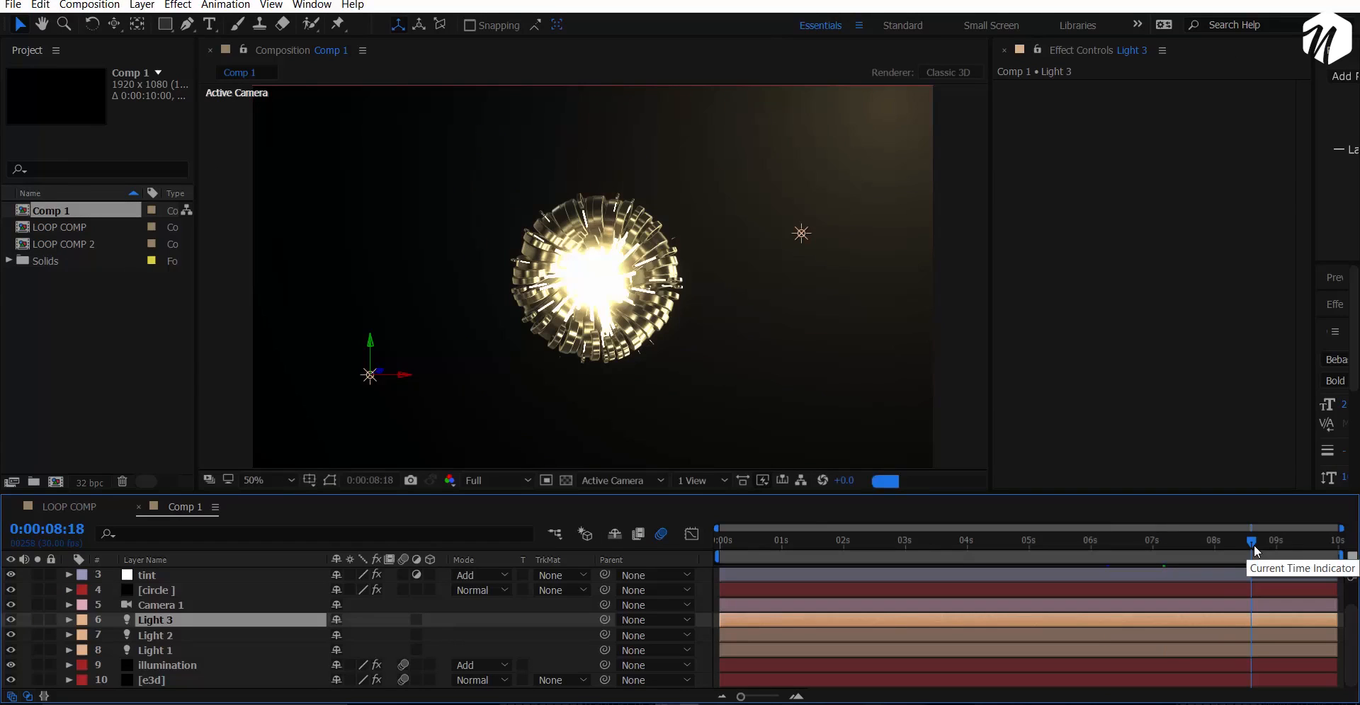